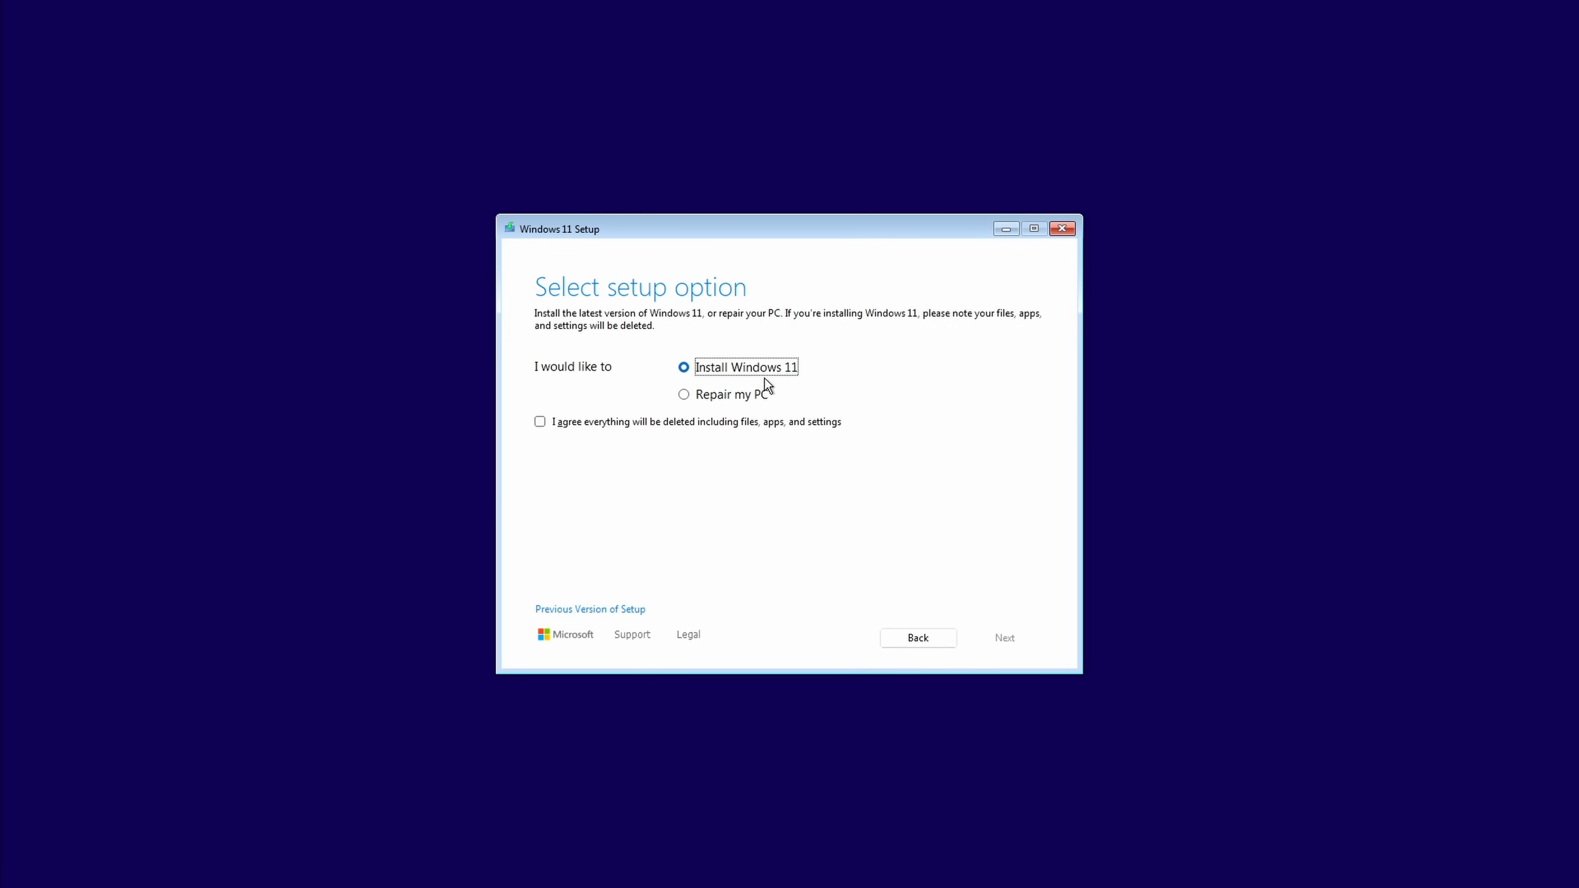
Step: Choose to install Windows 11, agree that everything will be deleted, and continue without a product key
click(541, 422)
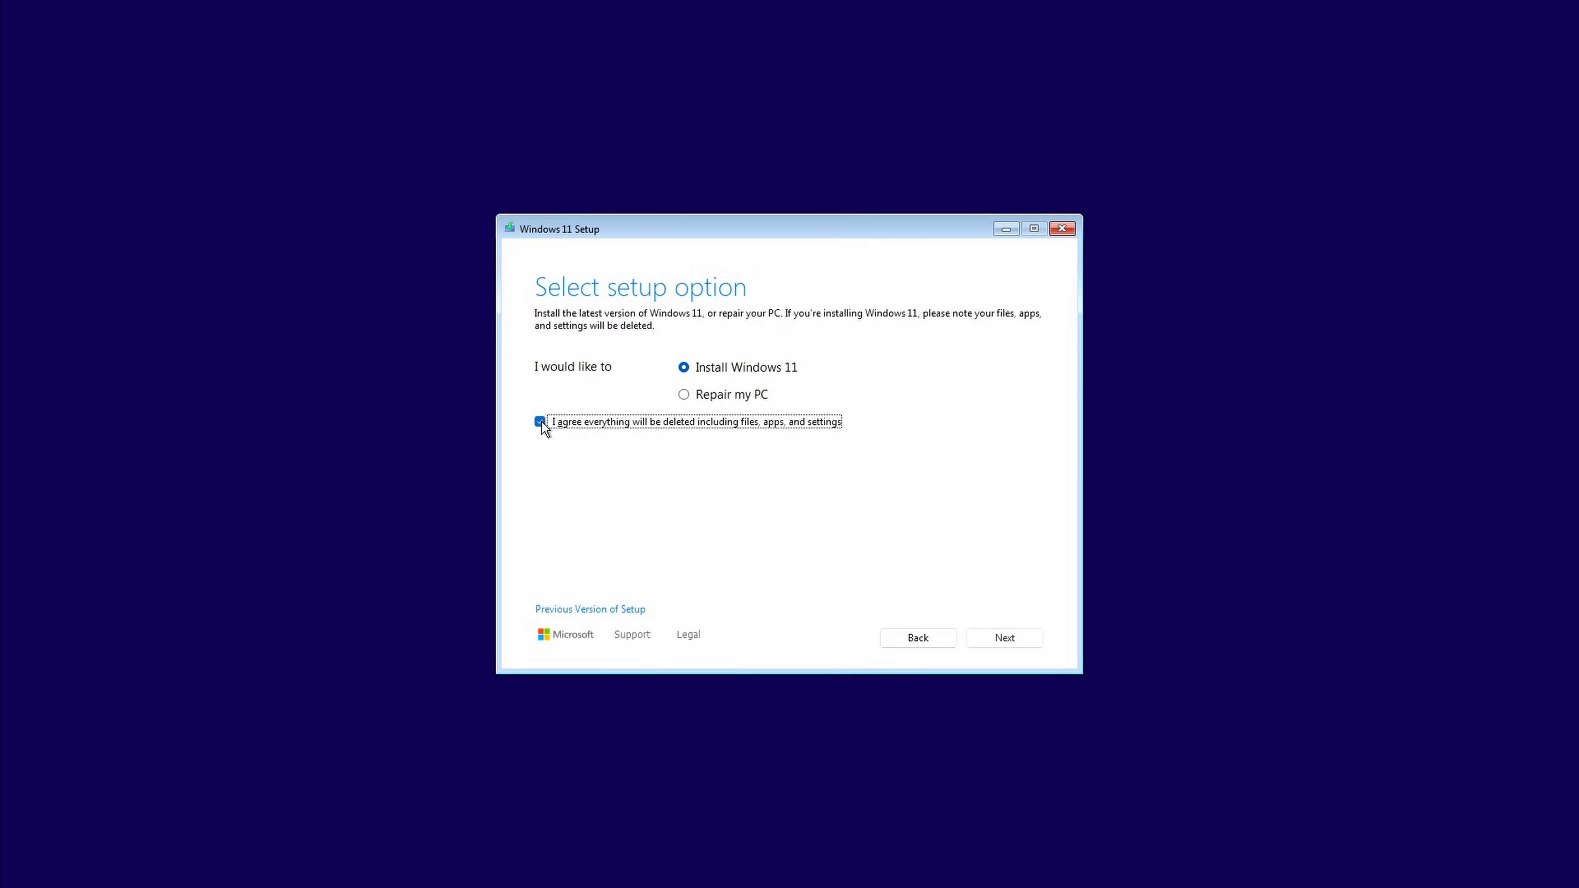
click(997, 641)
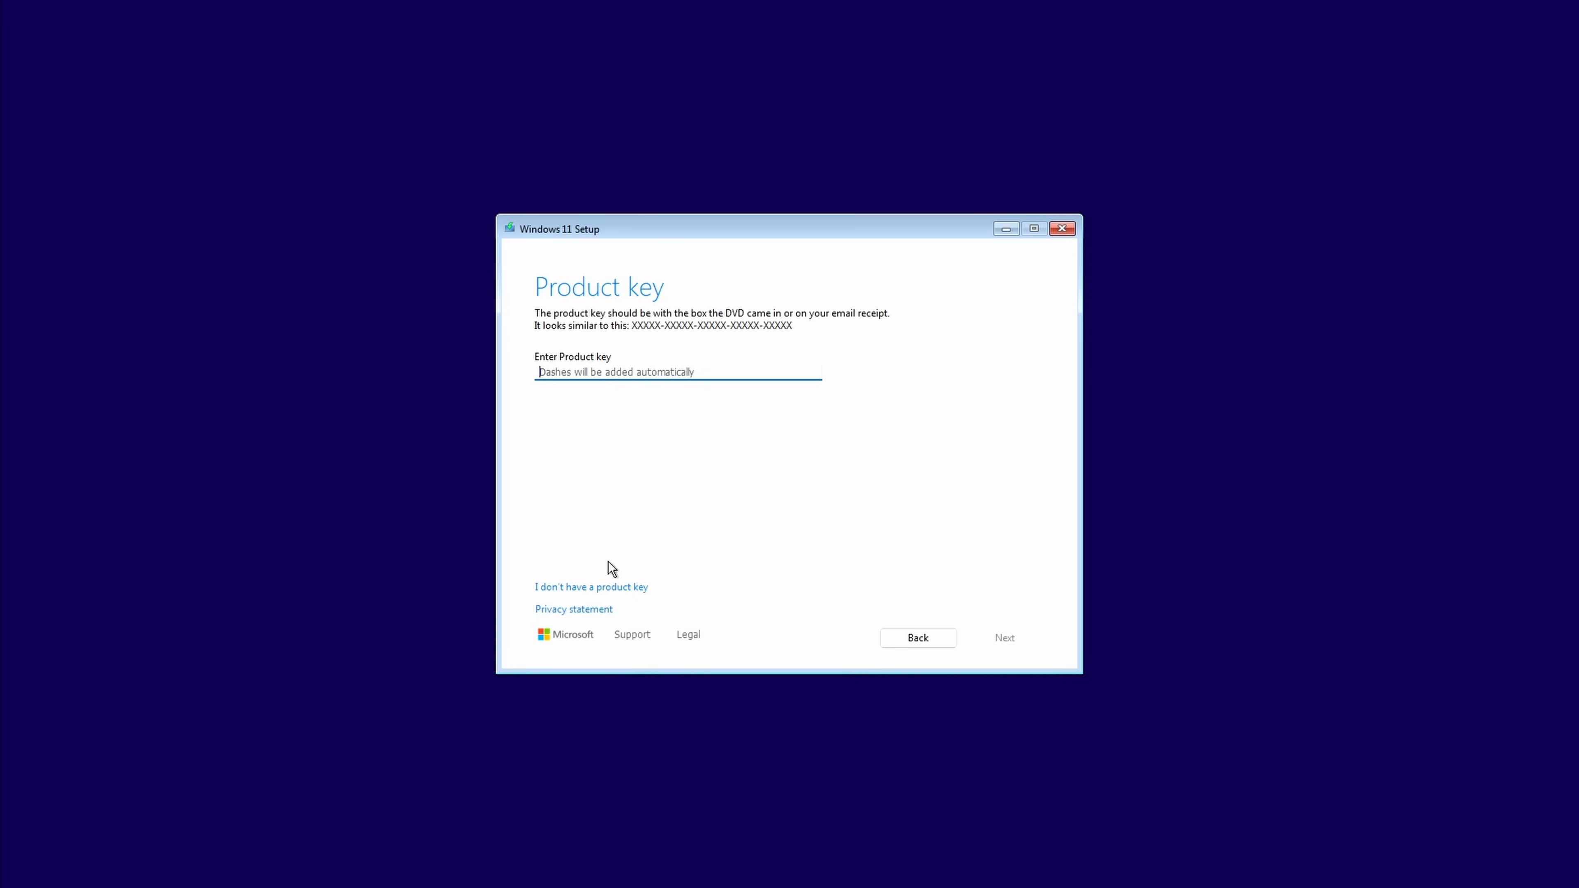
click(614, 588)
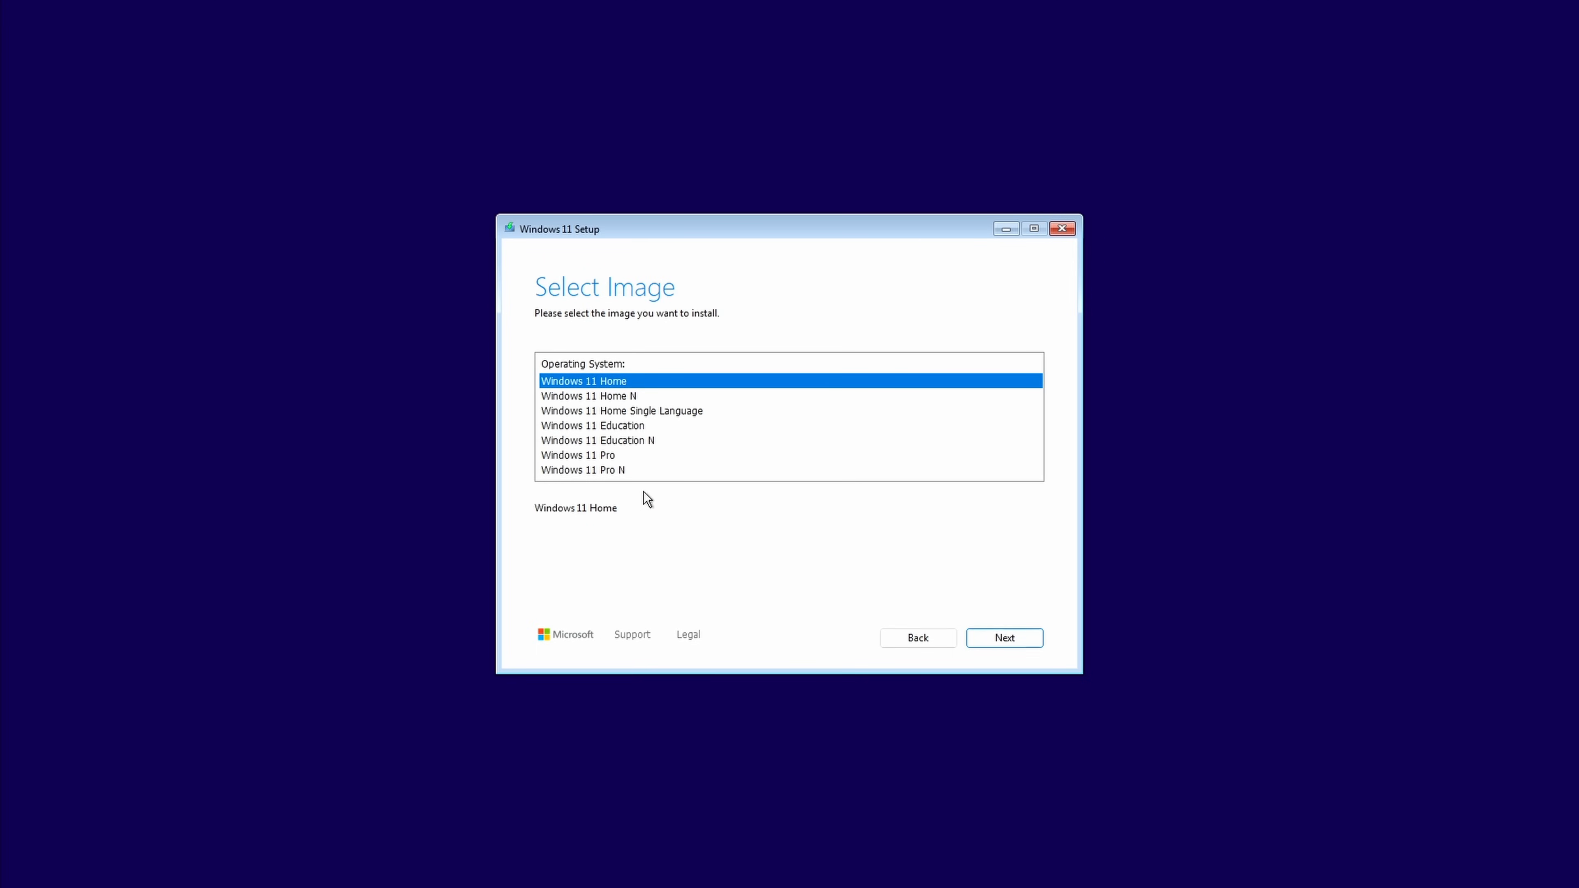
Step: Select the Windows 11 Pro image and accept the licence terms
click(591, 456)
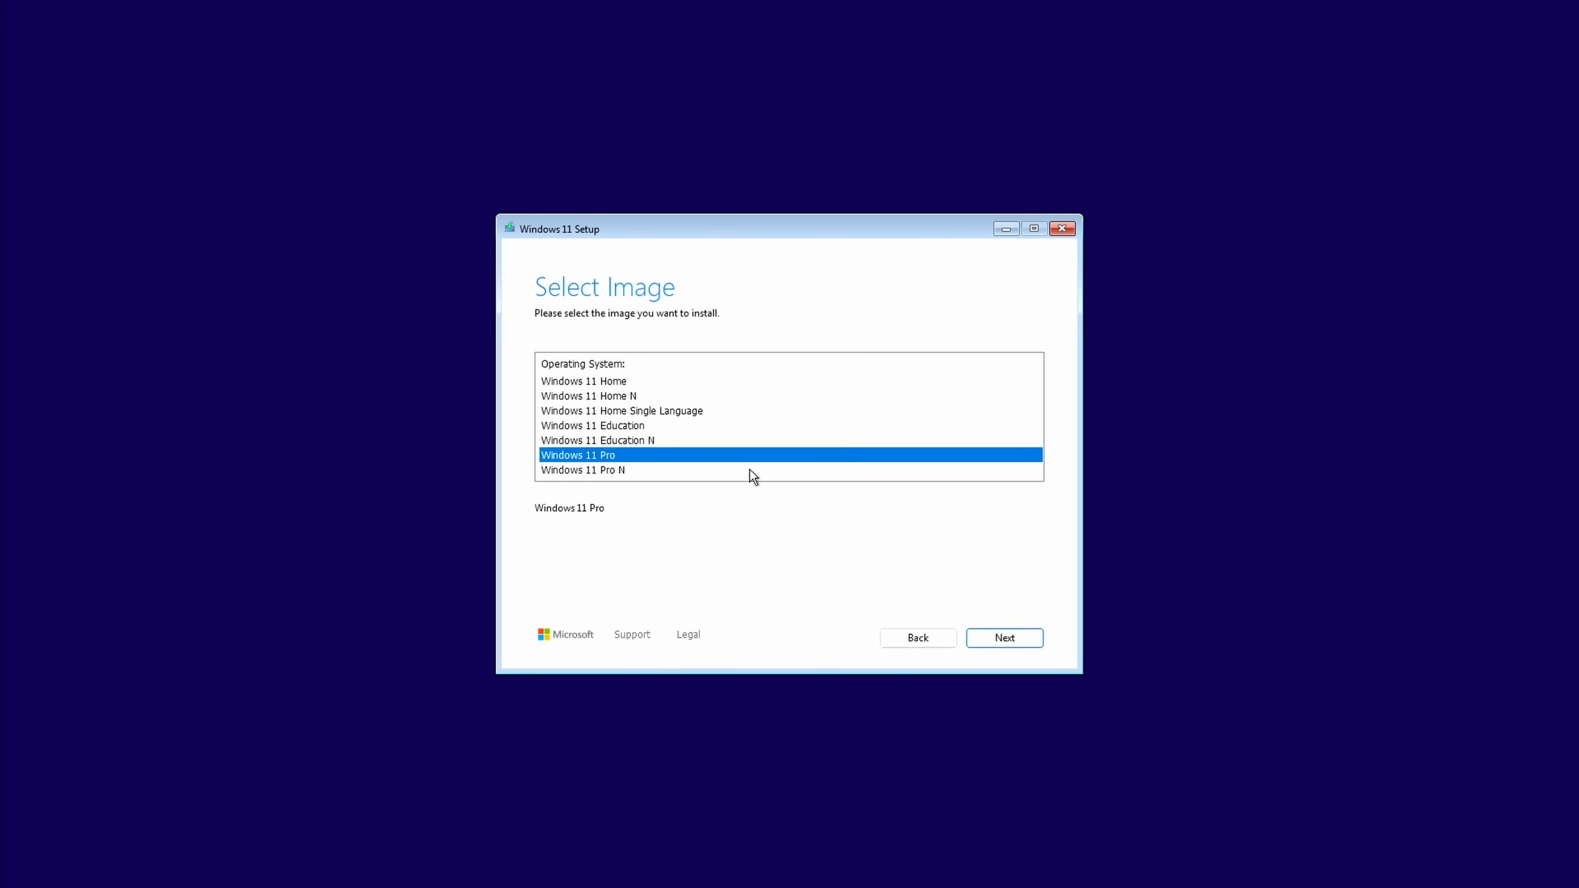
click(989, 635)
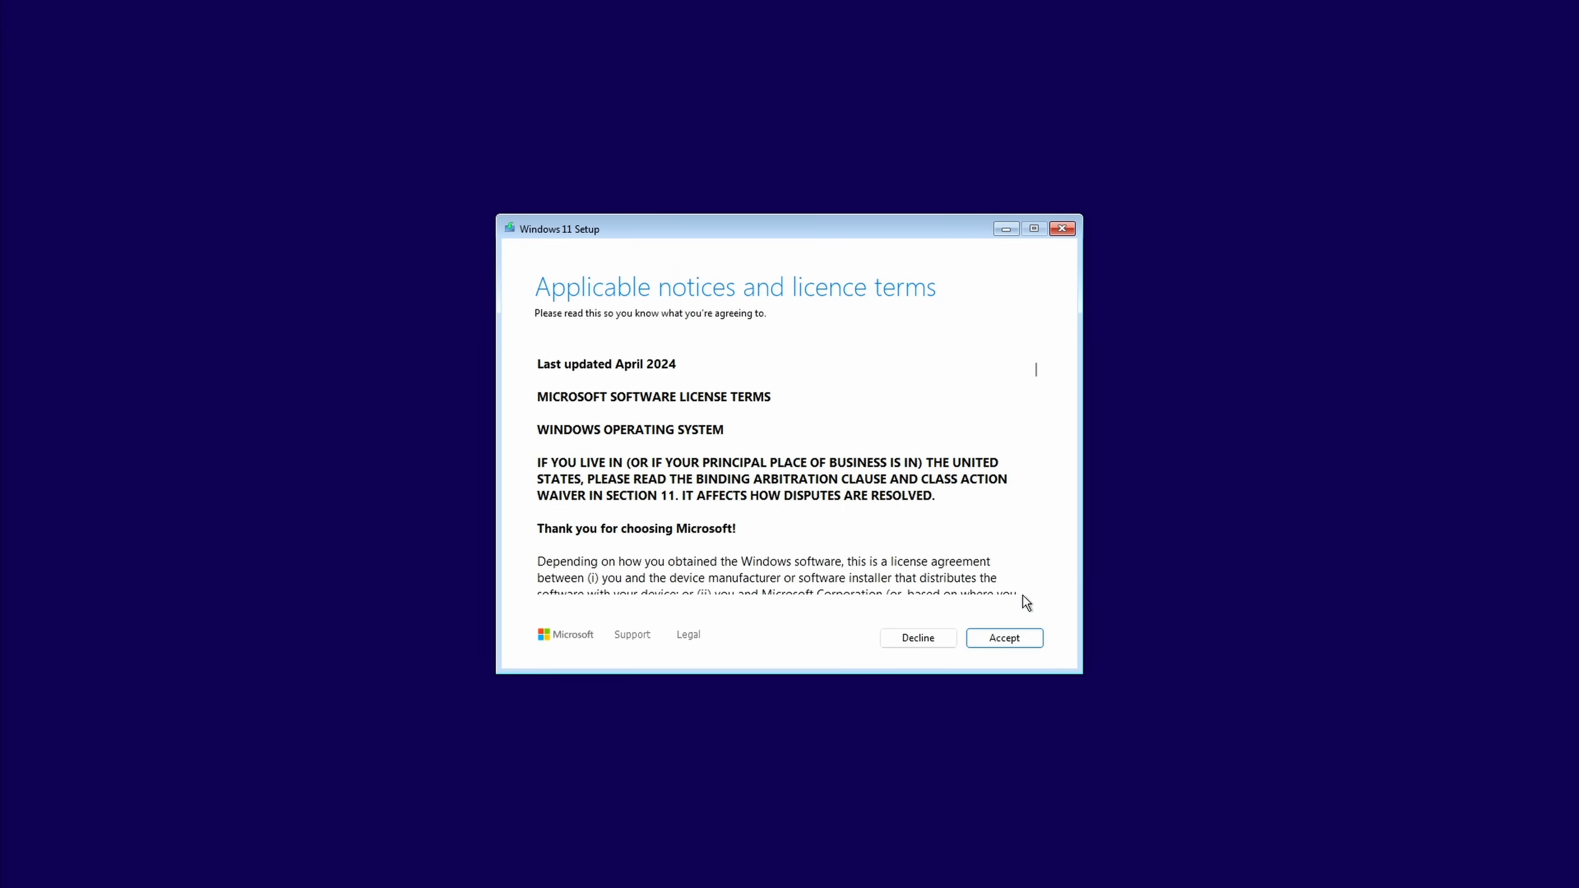
click(1018, 639)
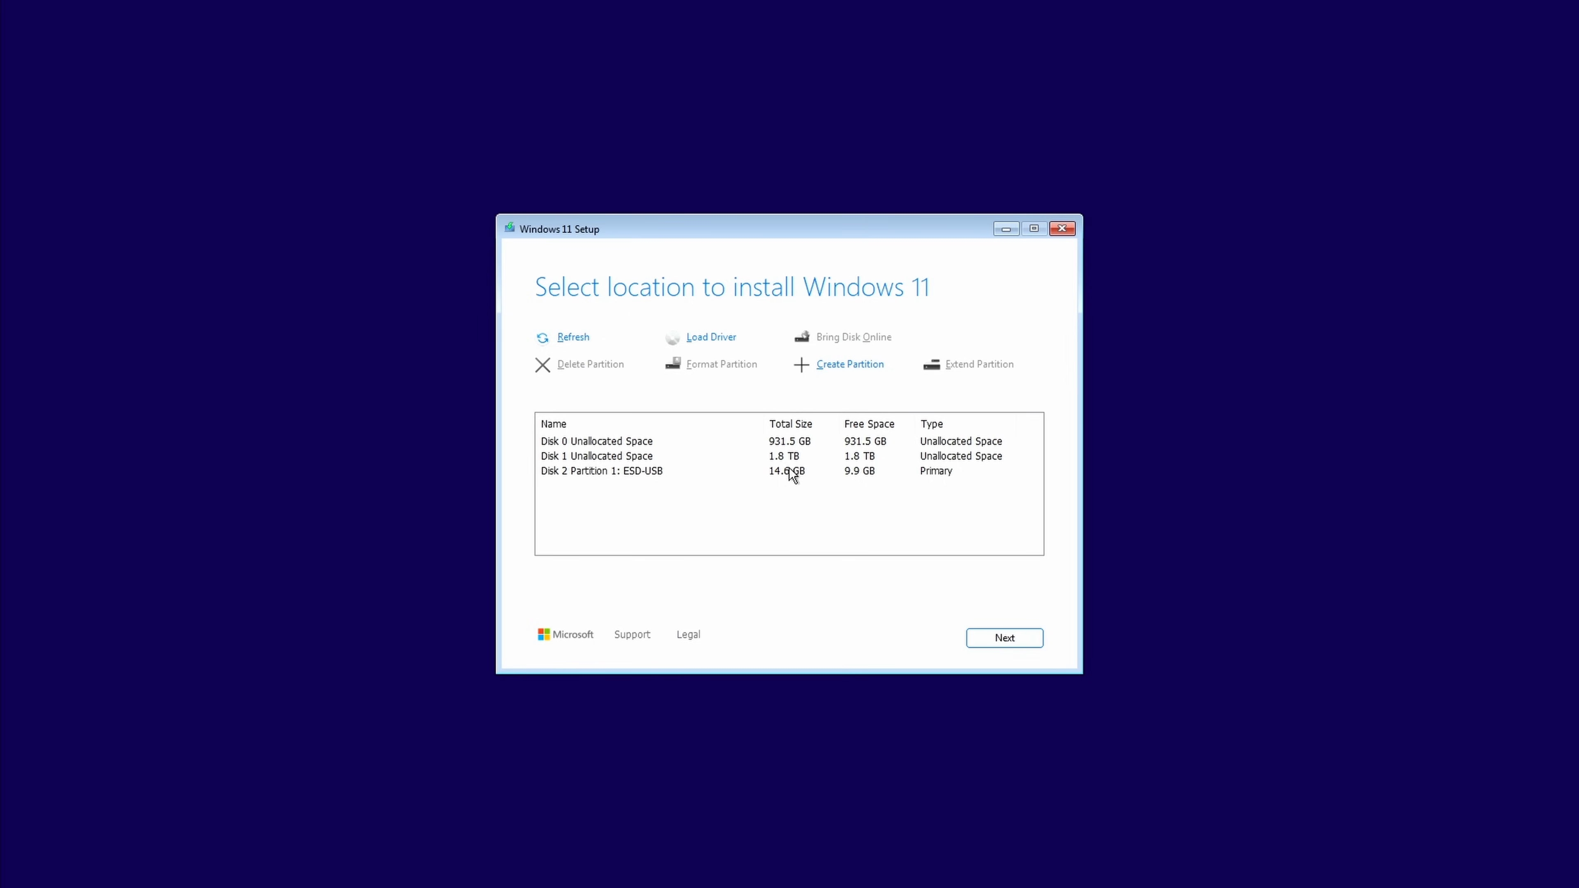
Step: Choose the Disk 1 unallocated space as the install location and start the Windows 11 Pro installation
click(792, 457)
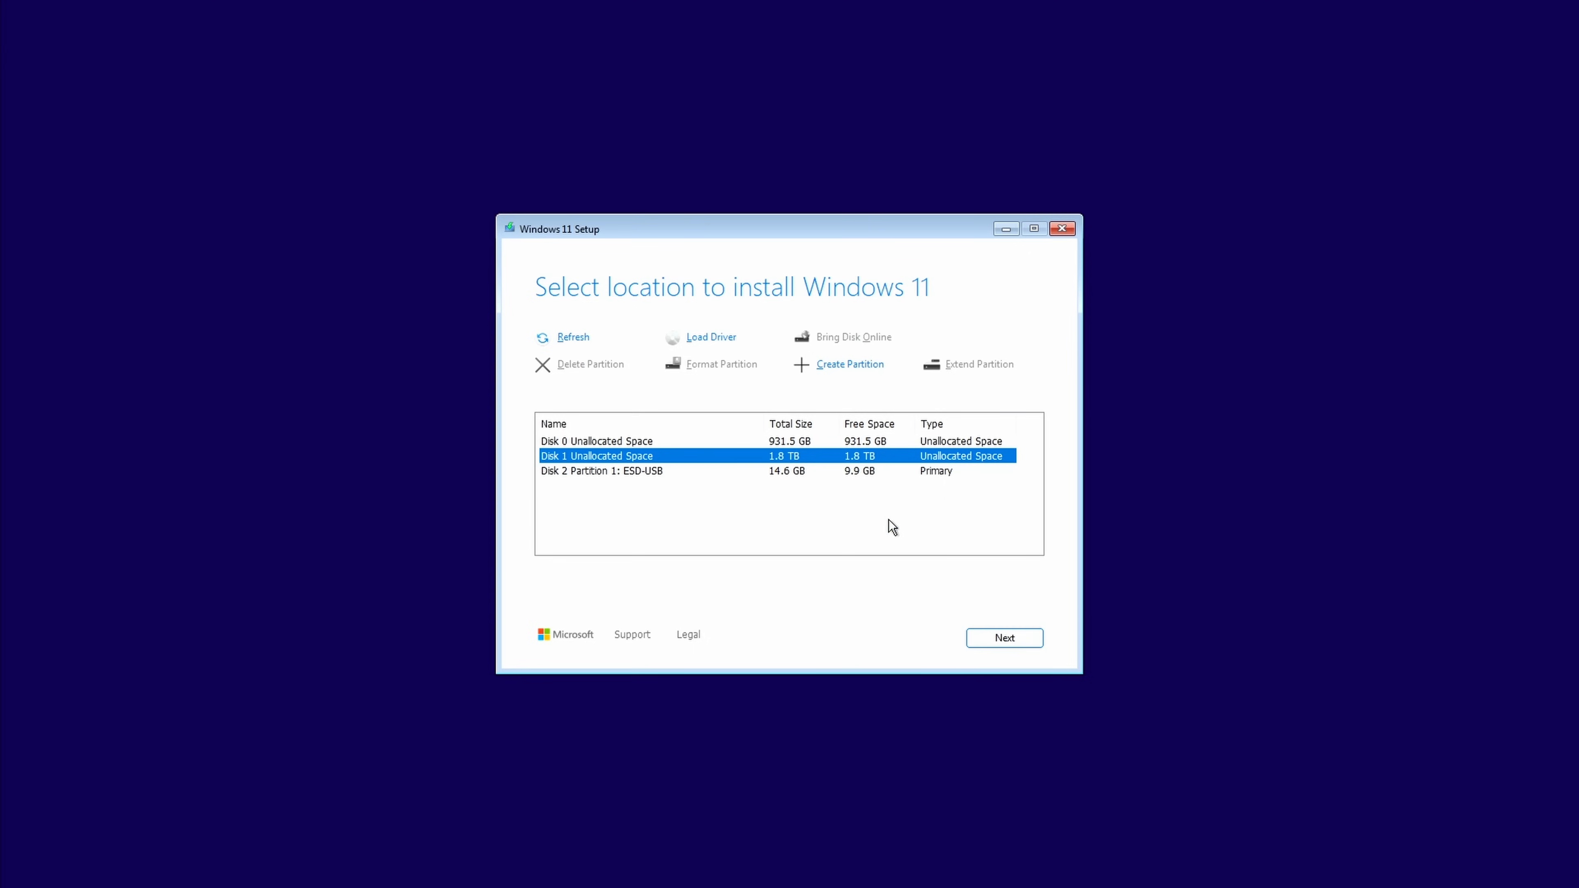
click(1004, 639)
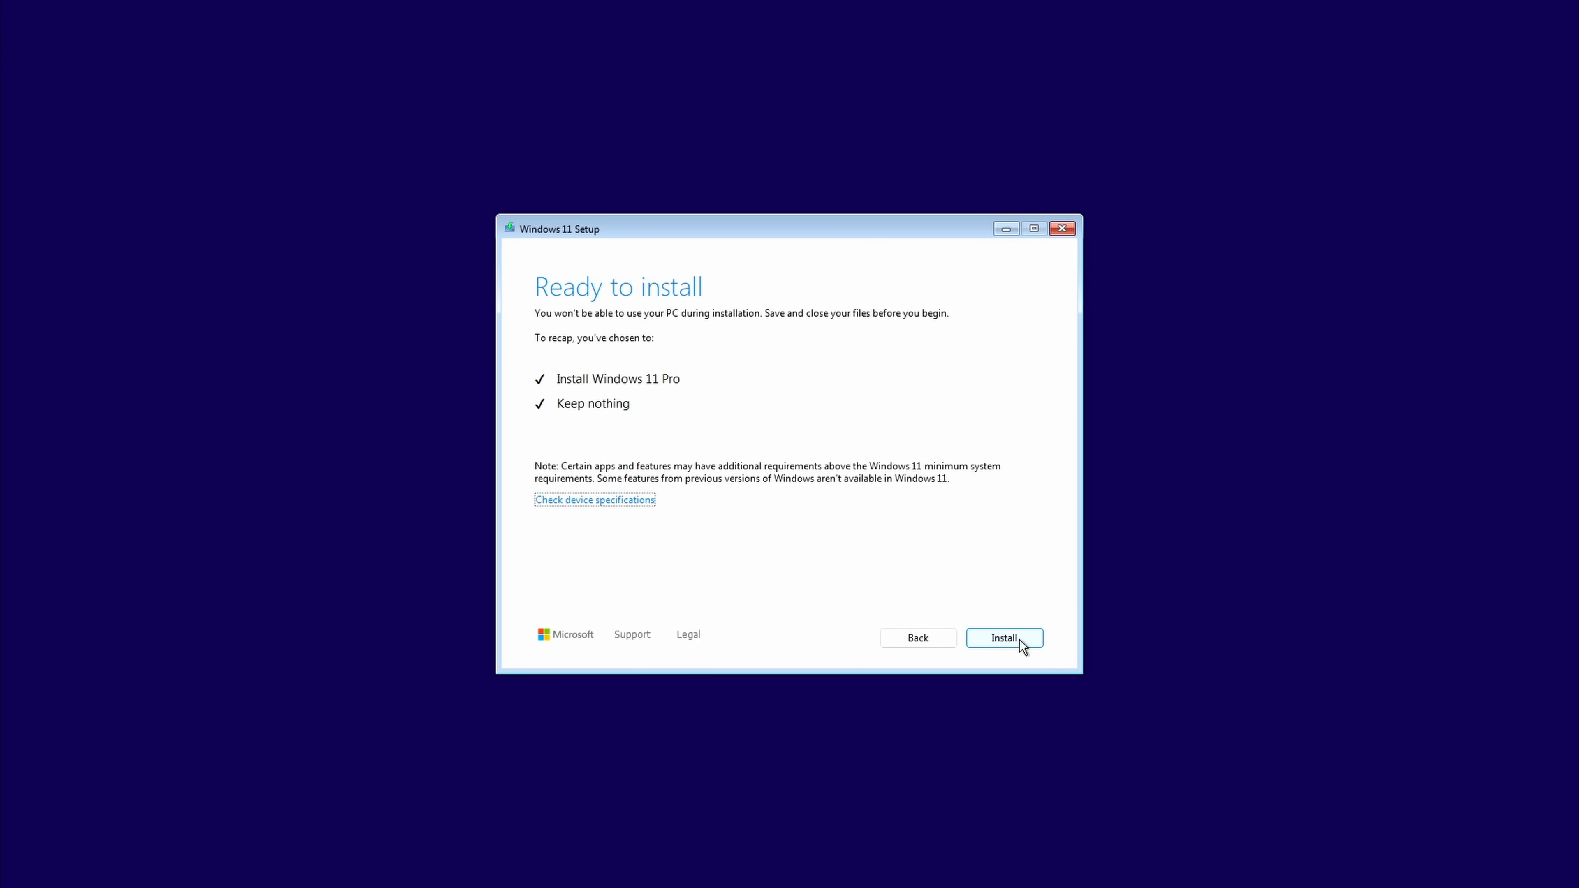
click(1020, 640)
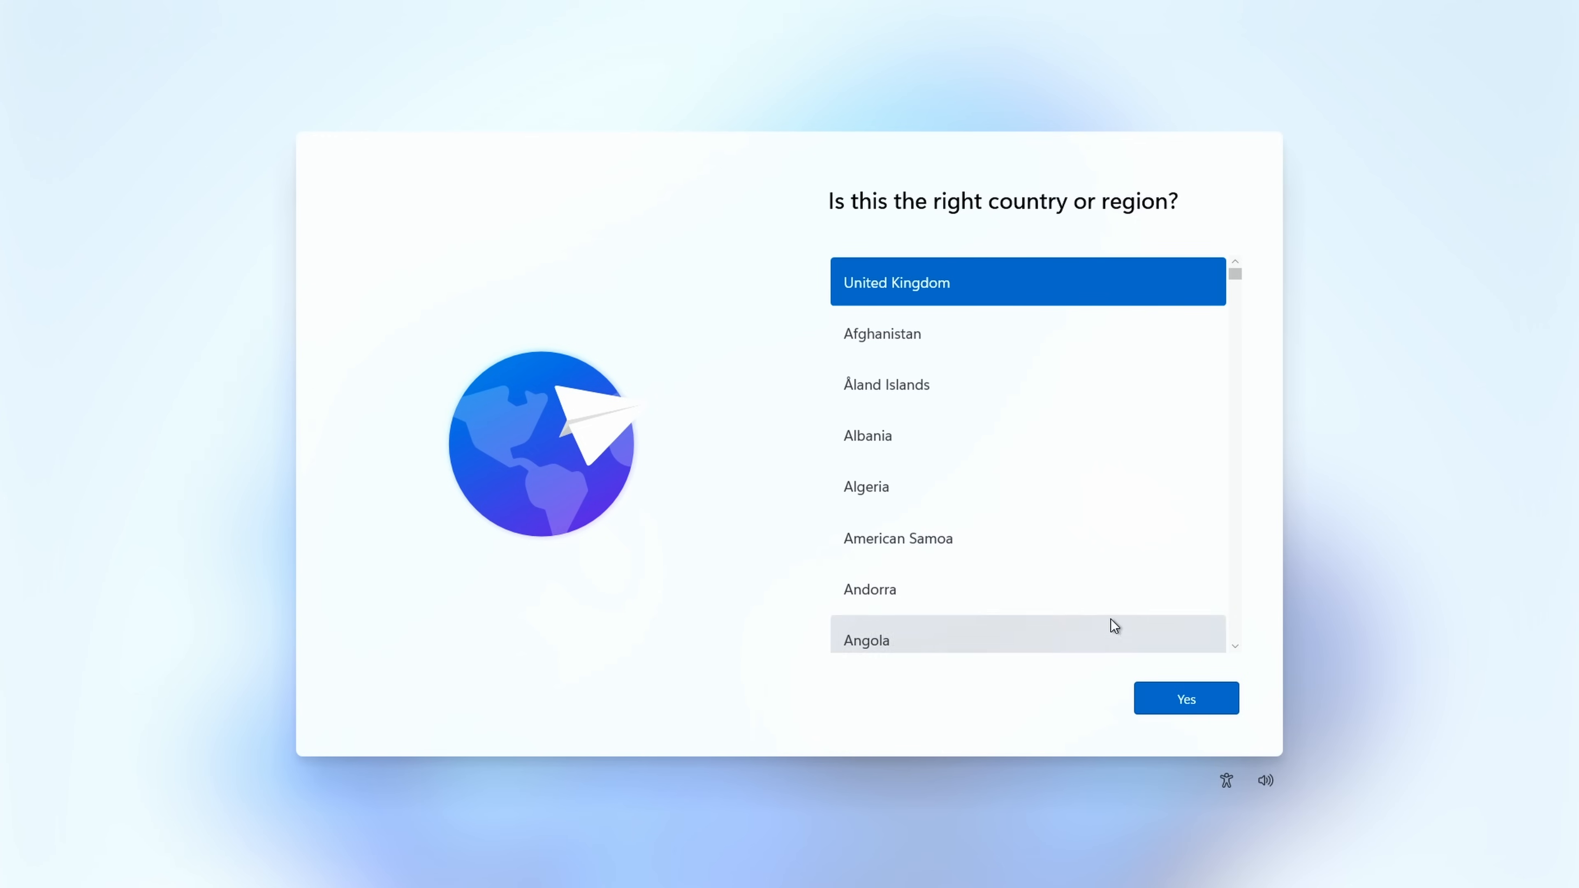
Step: Confirm United Kingdom as both the country or region and the keyboard layout
click(1180, 697)
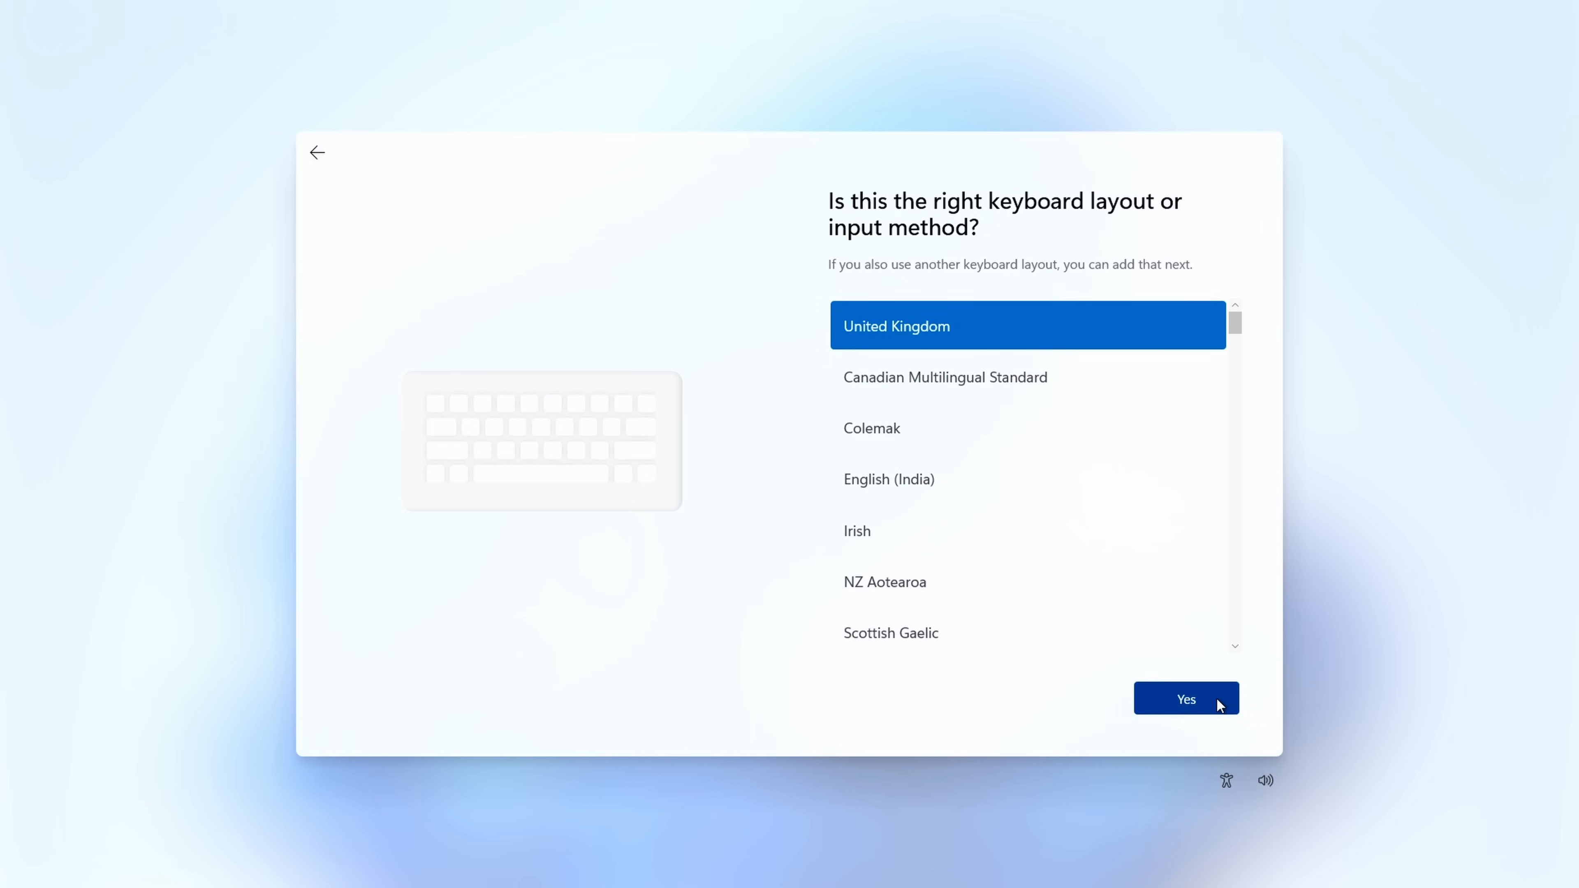
click(1219, 703)
click(1180, 698)
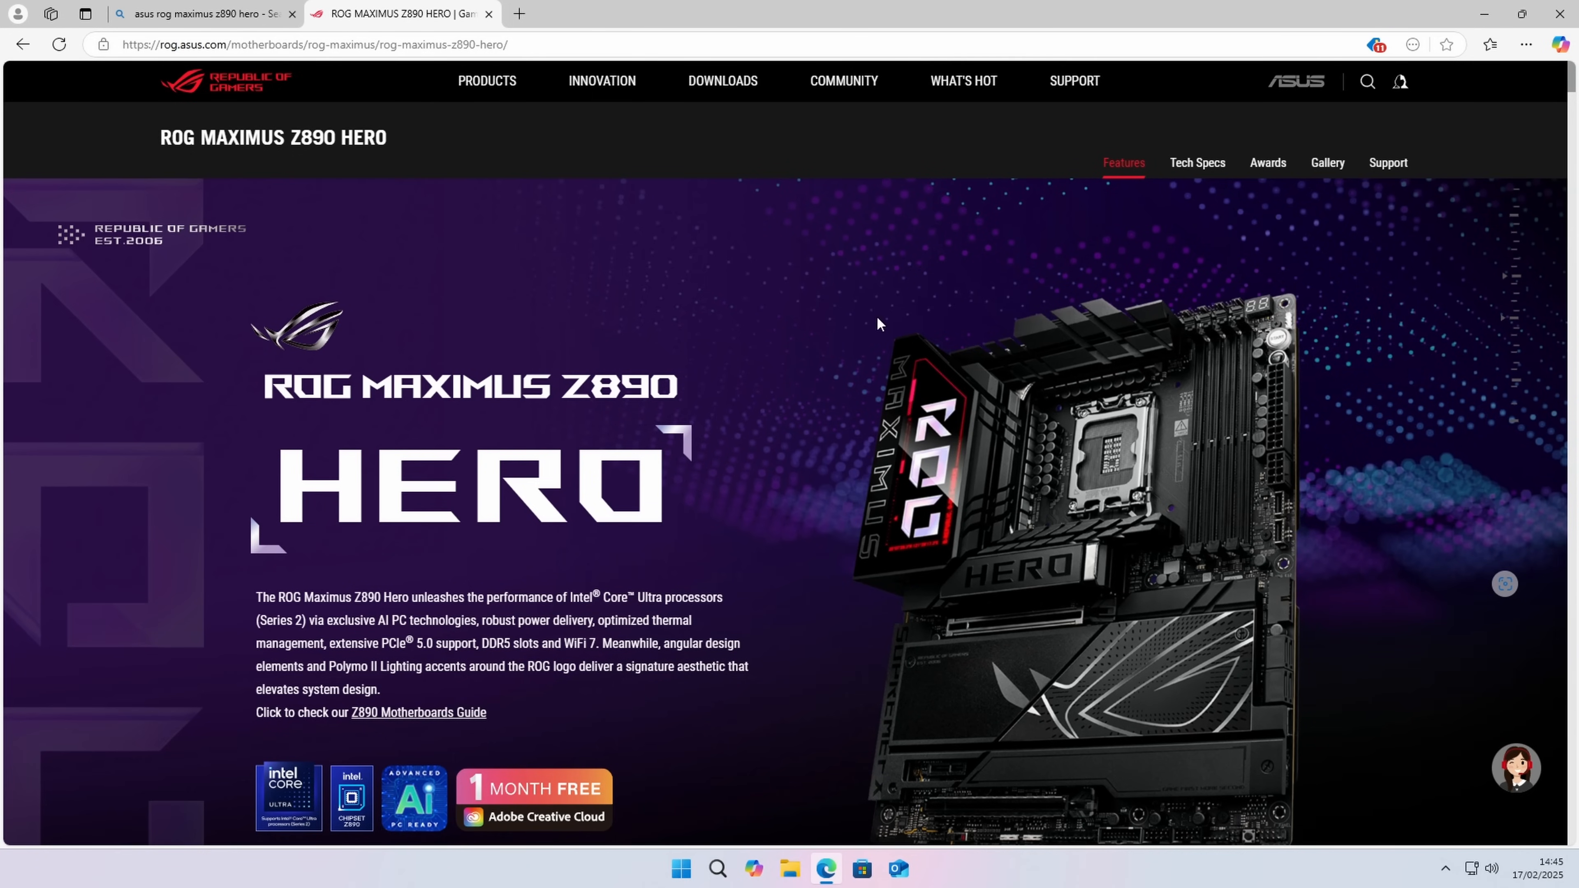
Step: In the browser, open the ROG MAXIMUS Z890 HERO driver support page and select Windows 11 64-bit as the OS
click(1393, 165)
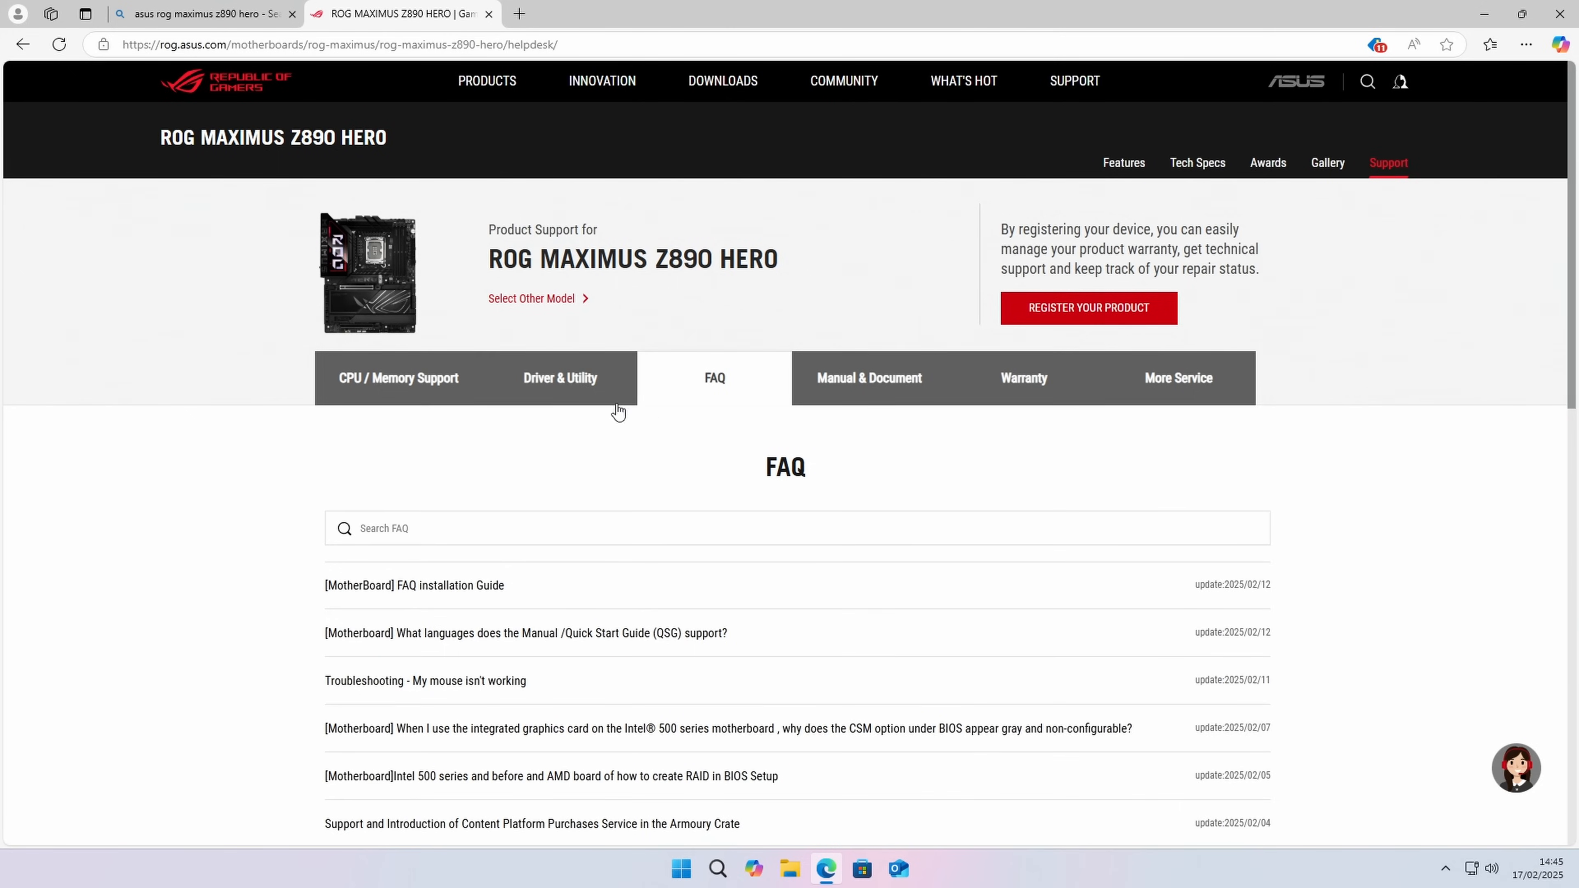
click(565, 381)
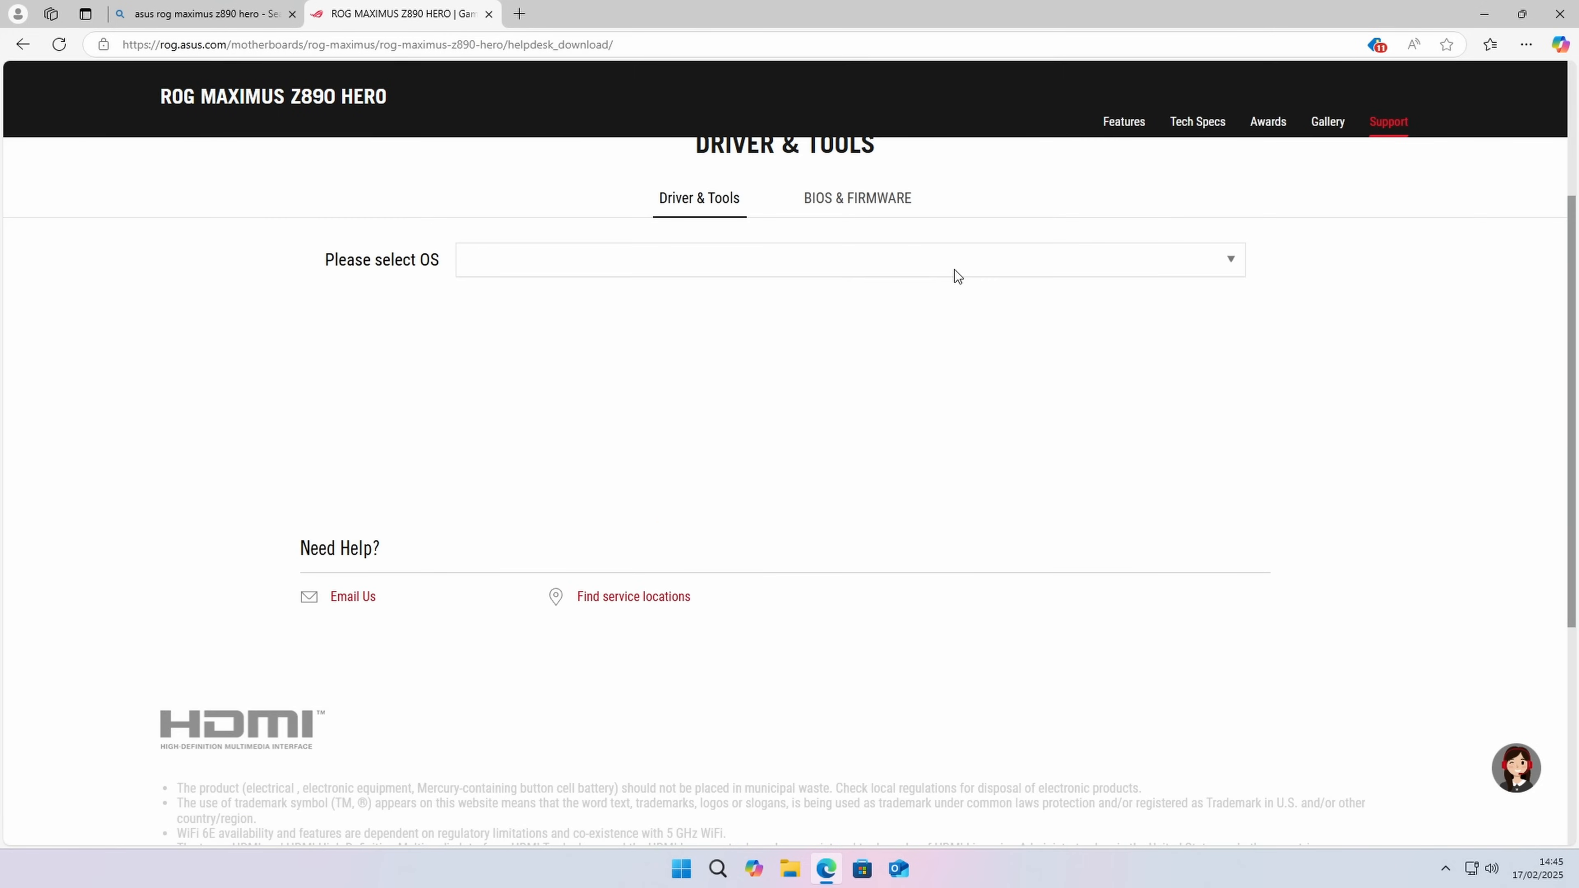
click(955, 270)
click(621, 319)
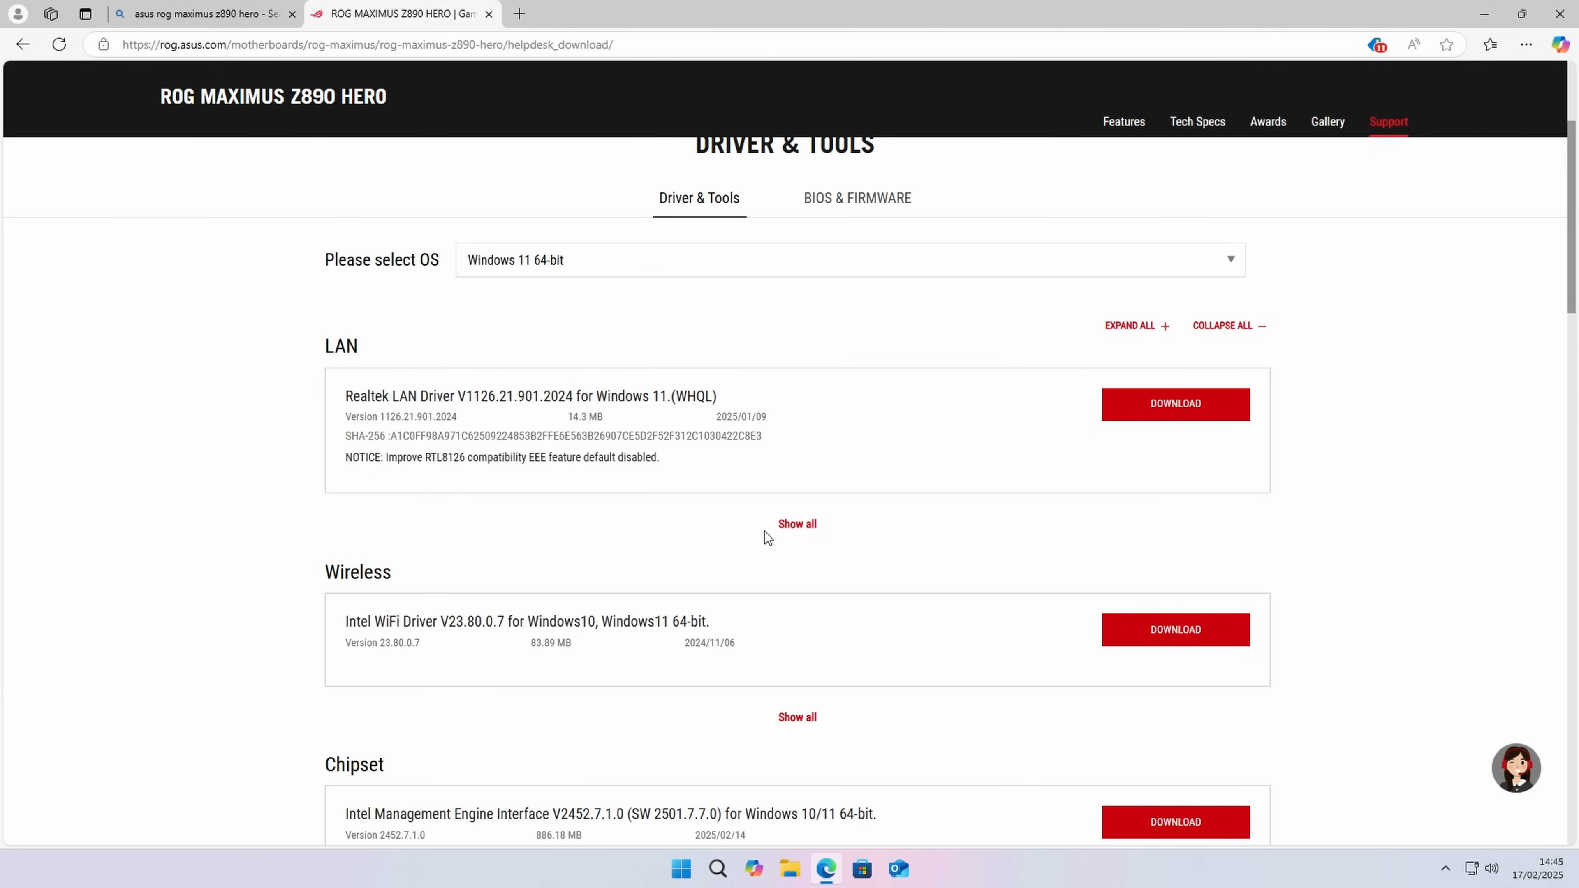
Step: Download the Intel I226 Gigabit Ethernet Driver V2.1.4.3 and the Intel WiFi Driver V23.80.0.7
click(797, 525)
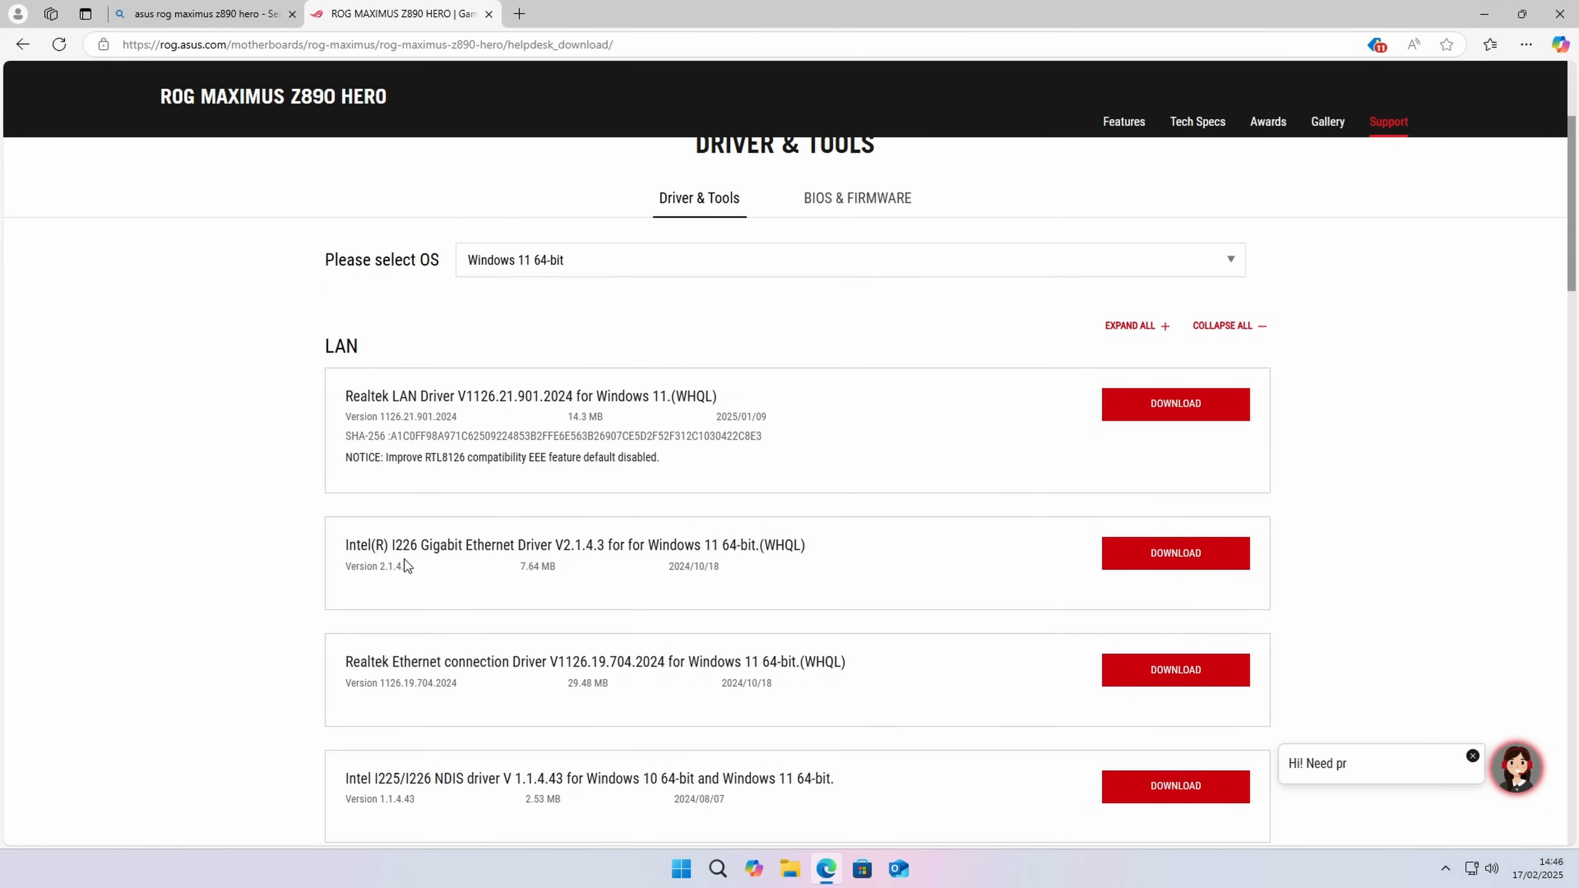
click(1171, 558)
scroll(405, 529, down, 5)
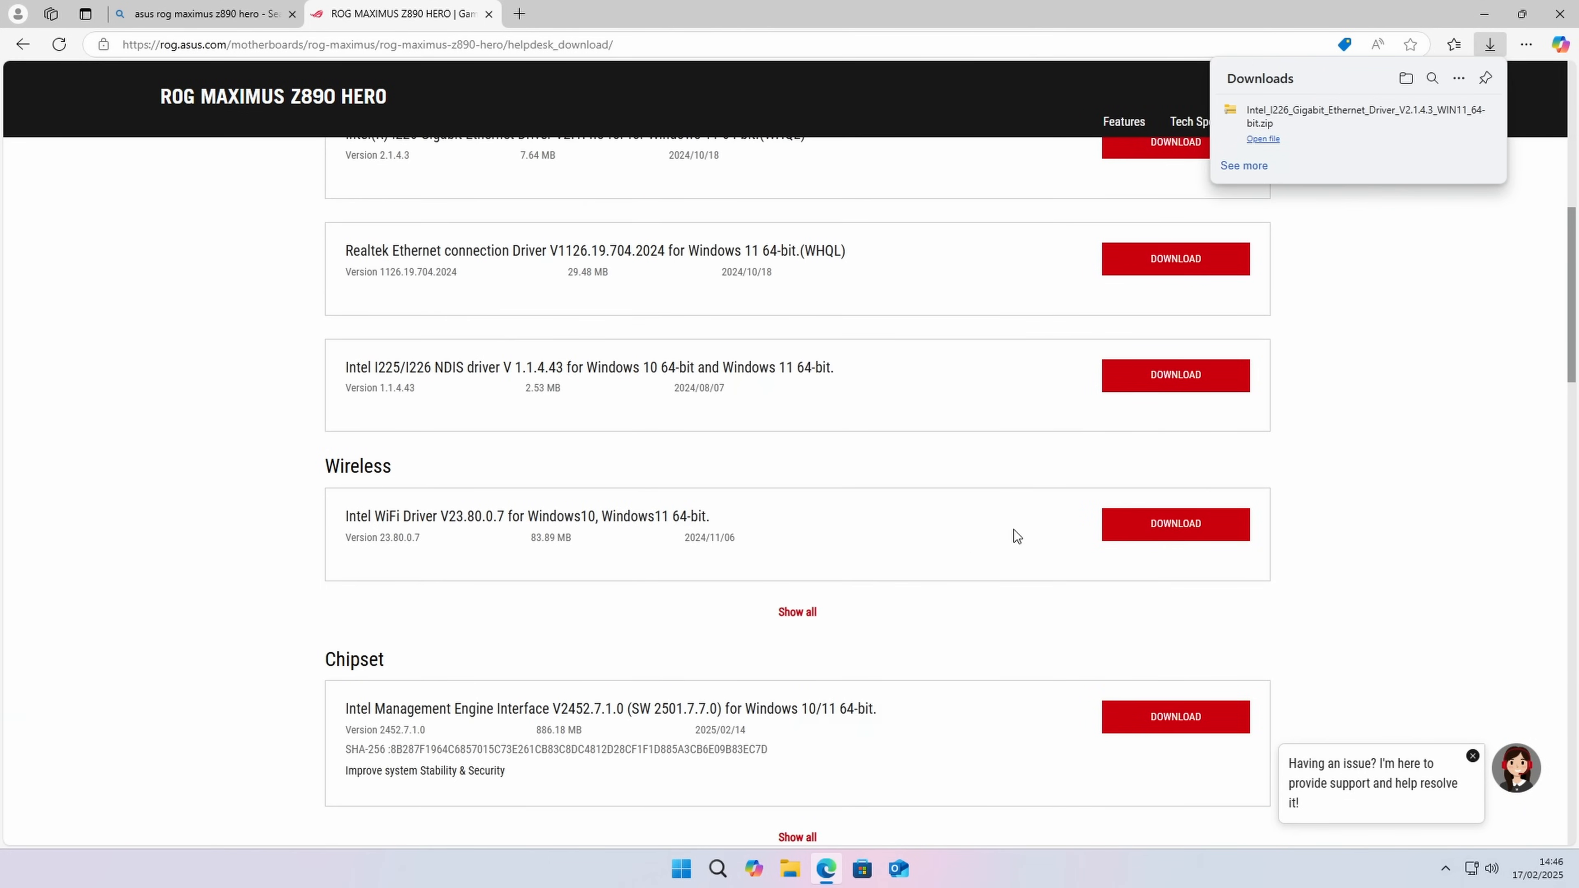
click(1200, 533)
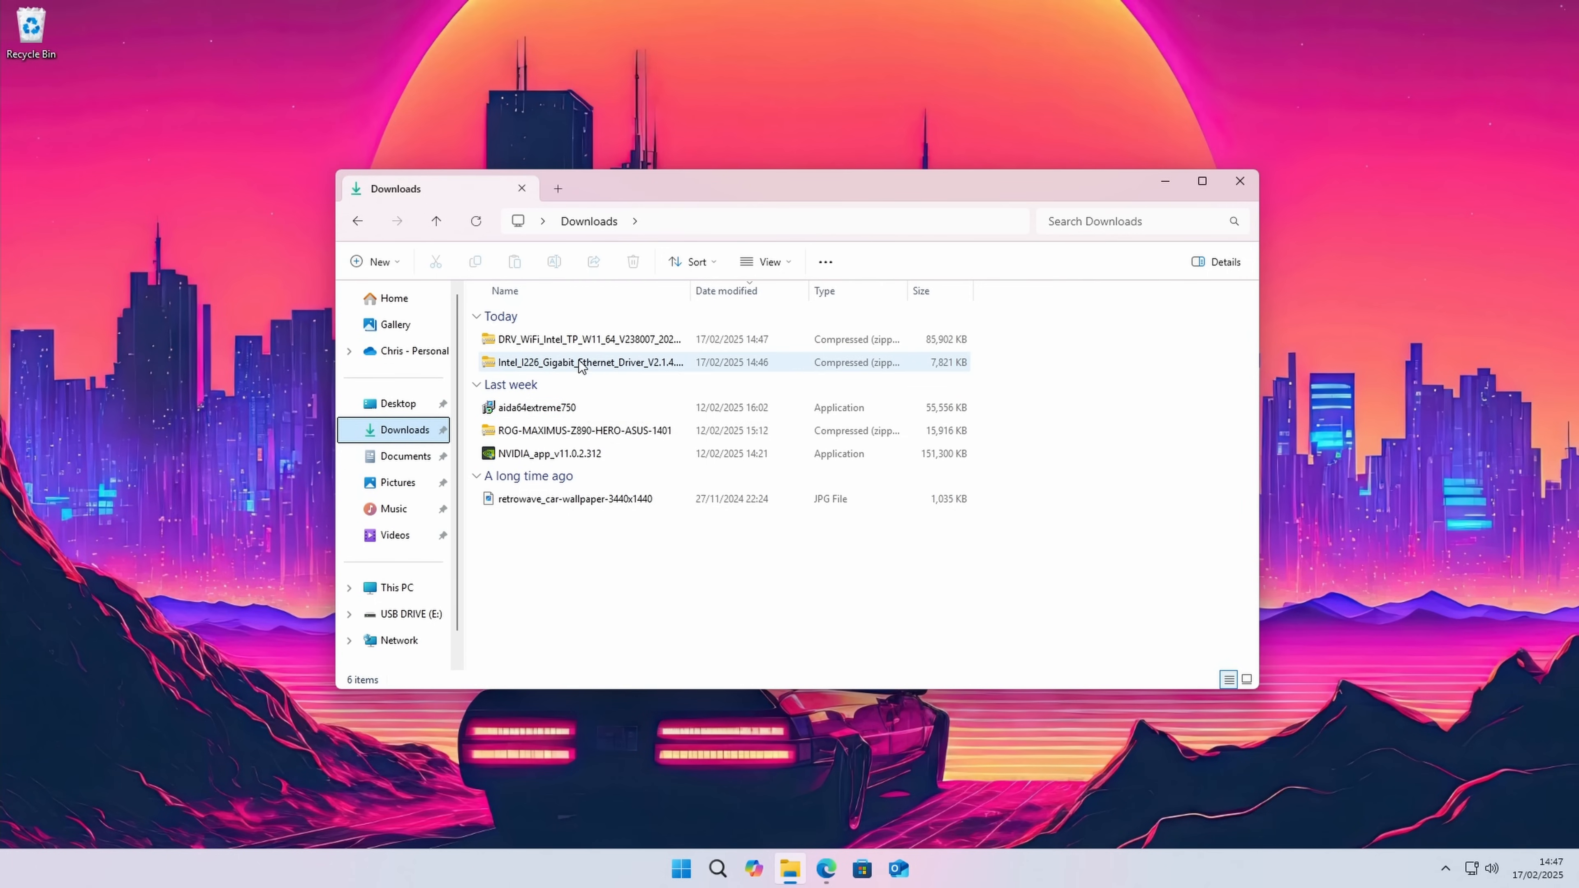
Step: Extract the downloaded Intel_I226_Gigabit_Ethernet_Driver zip archive into the Downloads folder
right_click(579, 366)
click(640, 553)
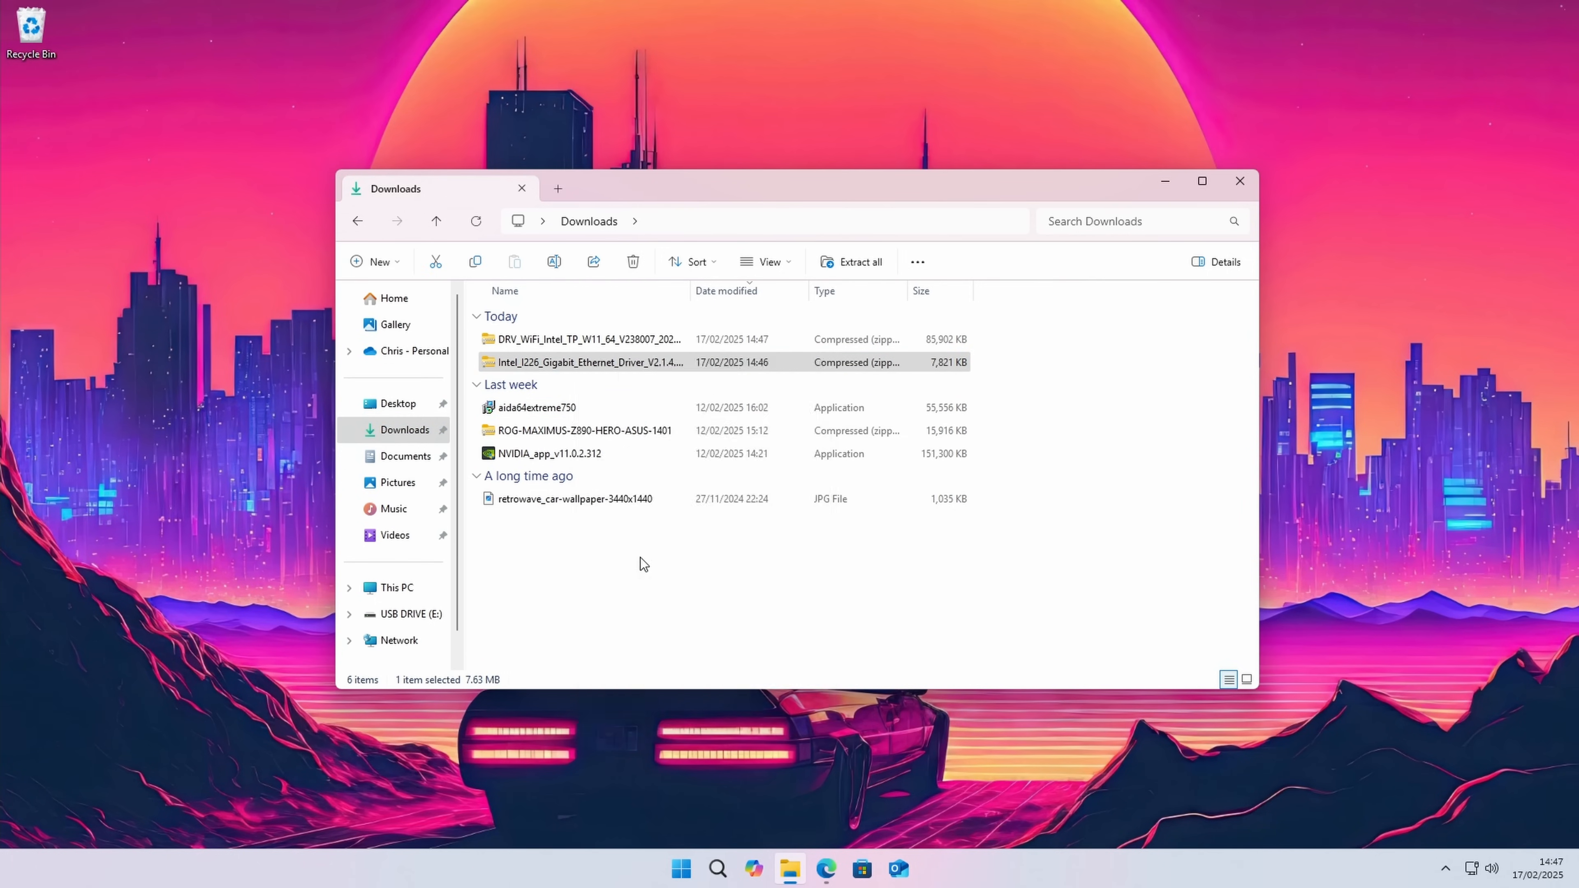
click(939, 591)
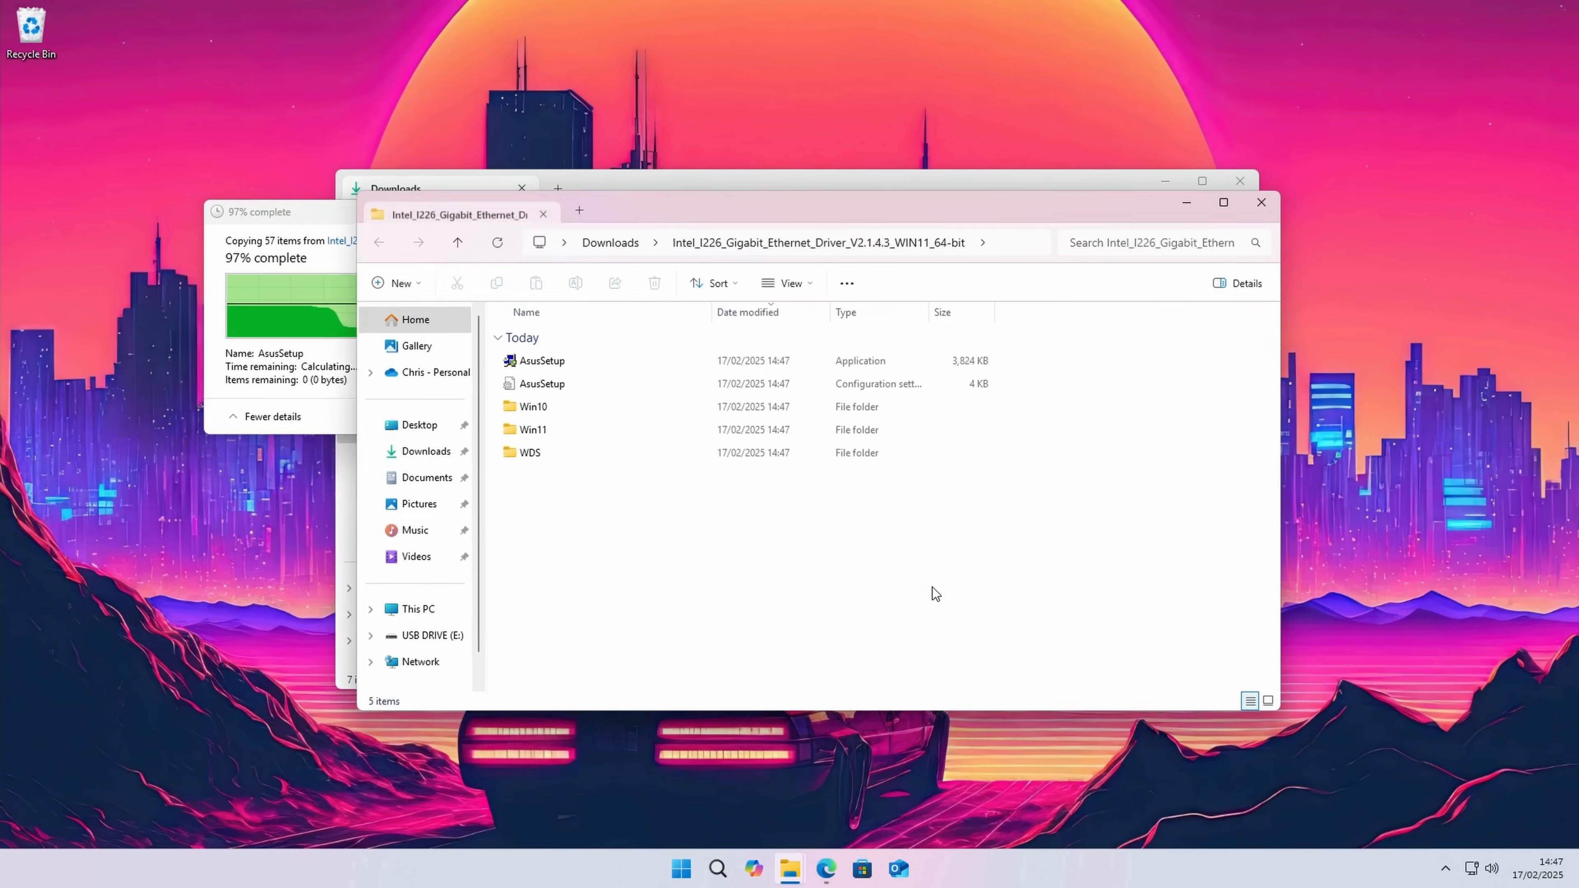
Step: Extract the downloaded DRV_WiFi_Intel_TP_W11_64 zip archive into the Downloads folder
right_click(575, 340)
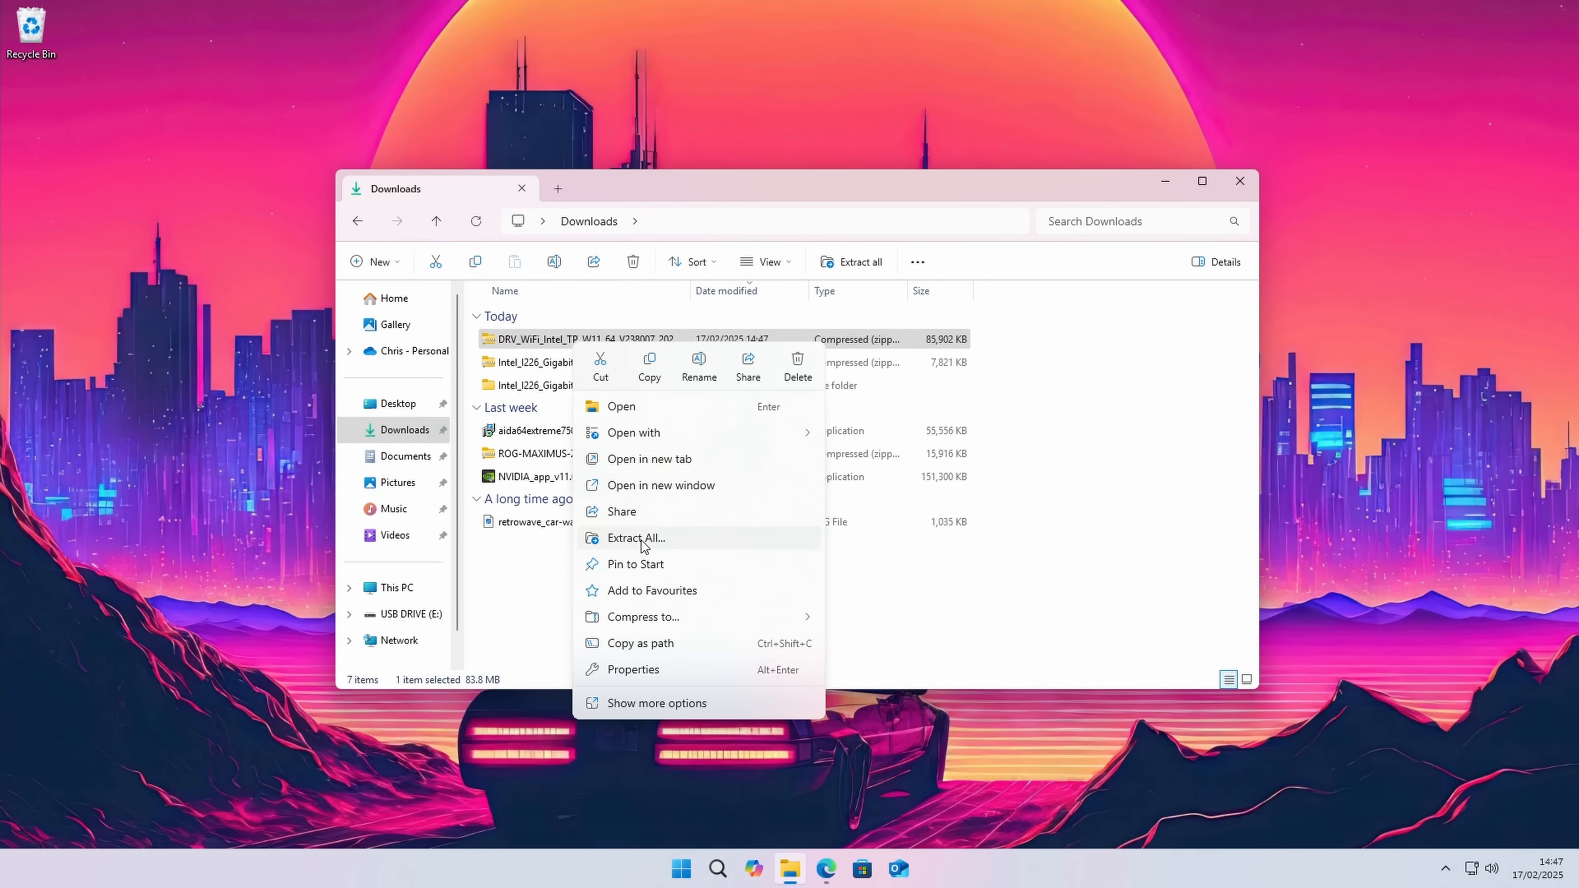
click(641, 538)
click(939, 591)
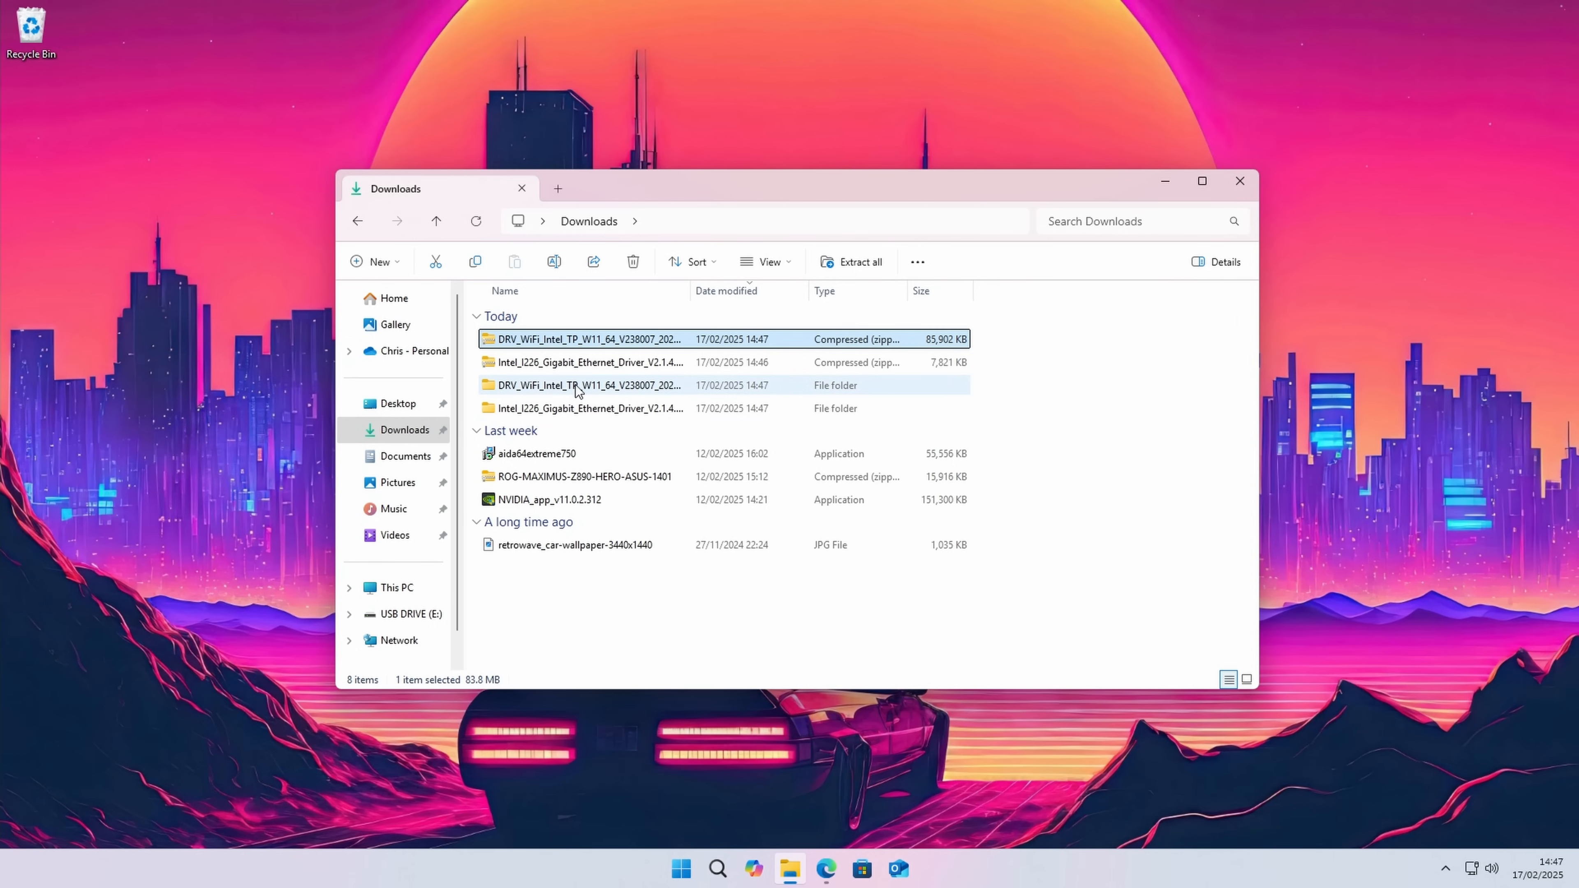
Step: Copy the extracted WiFi and Ethernet driver folders from Downloads to USB DRIVE (E:)
click(578, 389)
shift+click(577, 408)
right_click(578, 409)
click(653, 426)
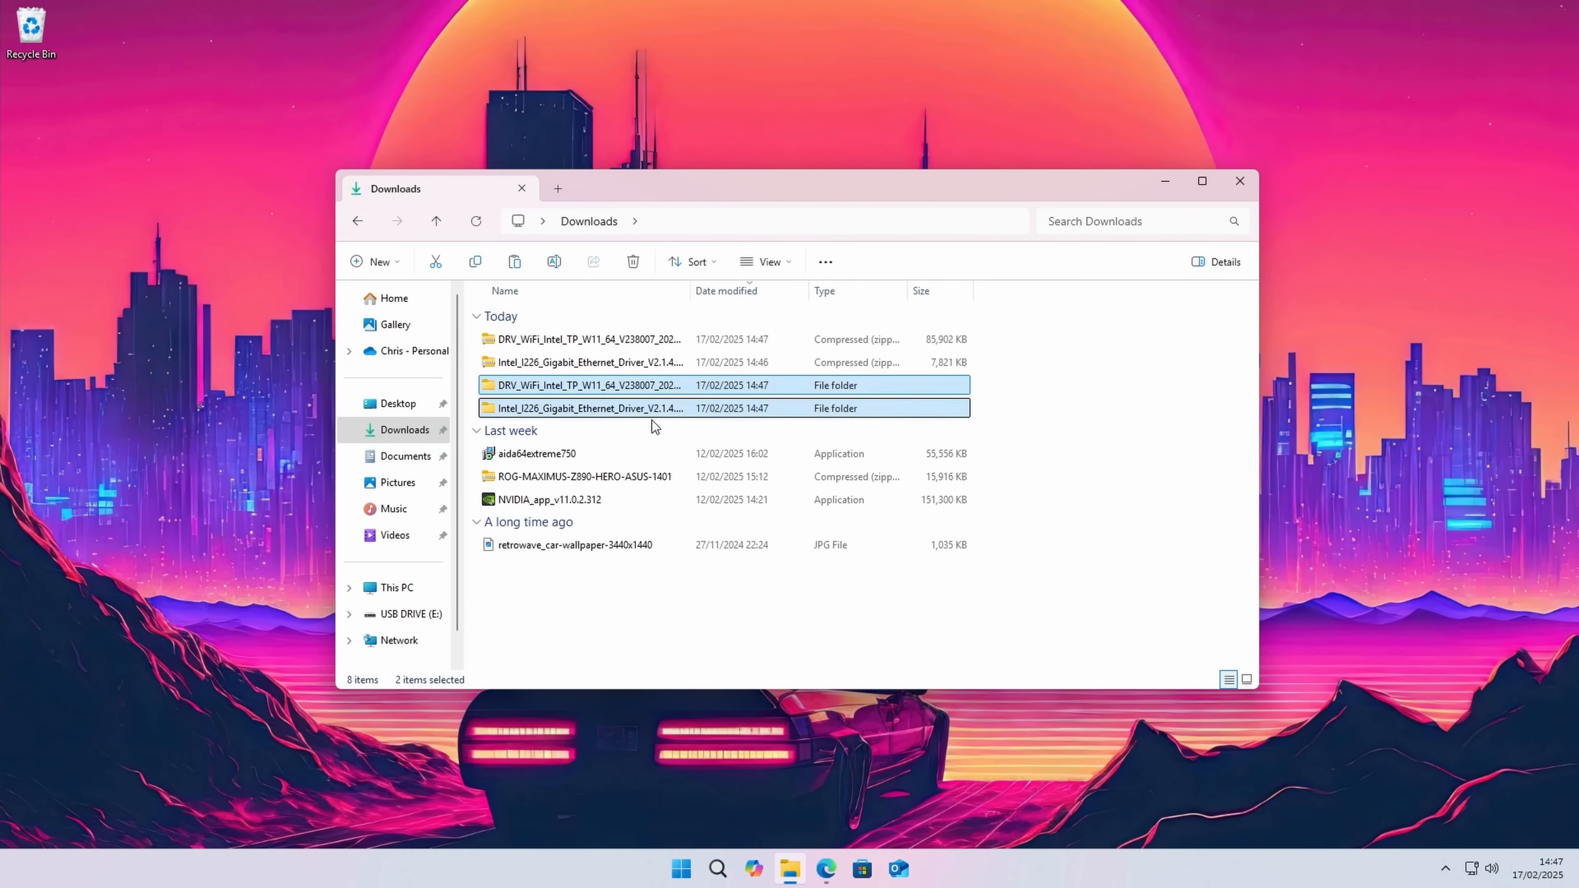
click(413, 614)
right_click(596, 472)
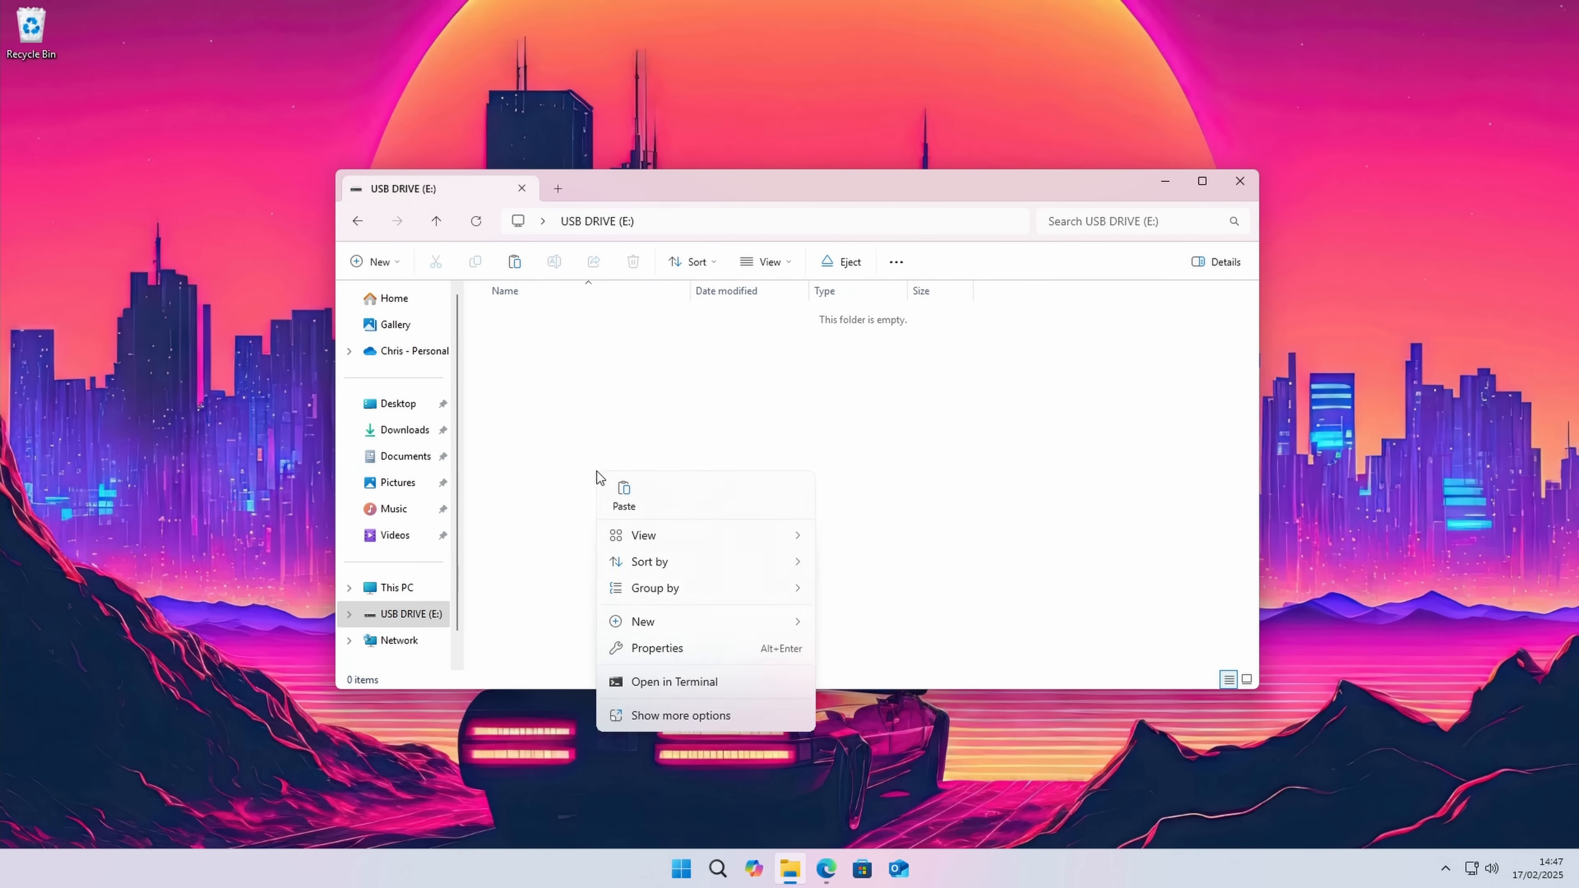
click(622, 494)
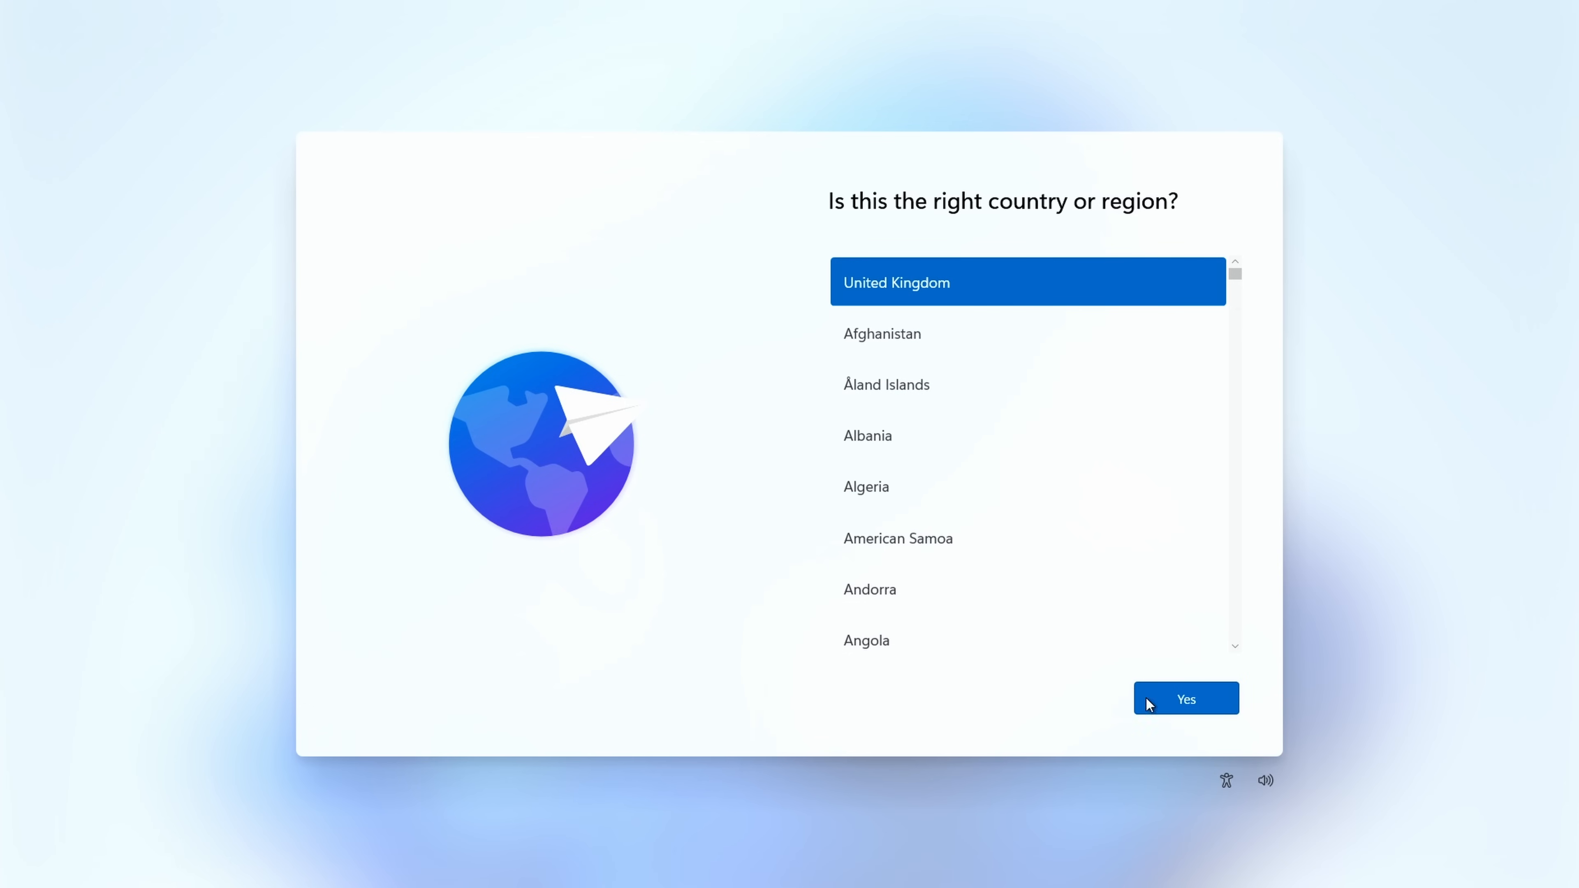
Step: During Windows setup, install the network driver from the Intel_I226_Gigabit_Ethernet_Driver_V2.1.4.3_WIN11_64-bit folder on USB DRIVE (D:) and reboot
click(1184, 699)
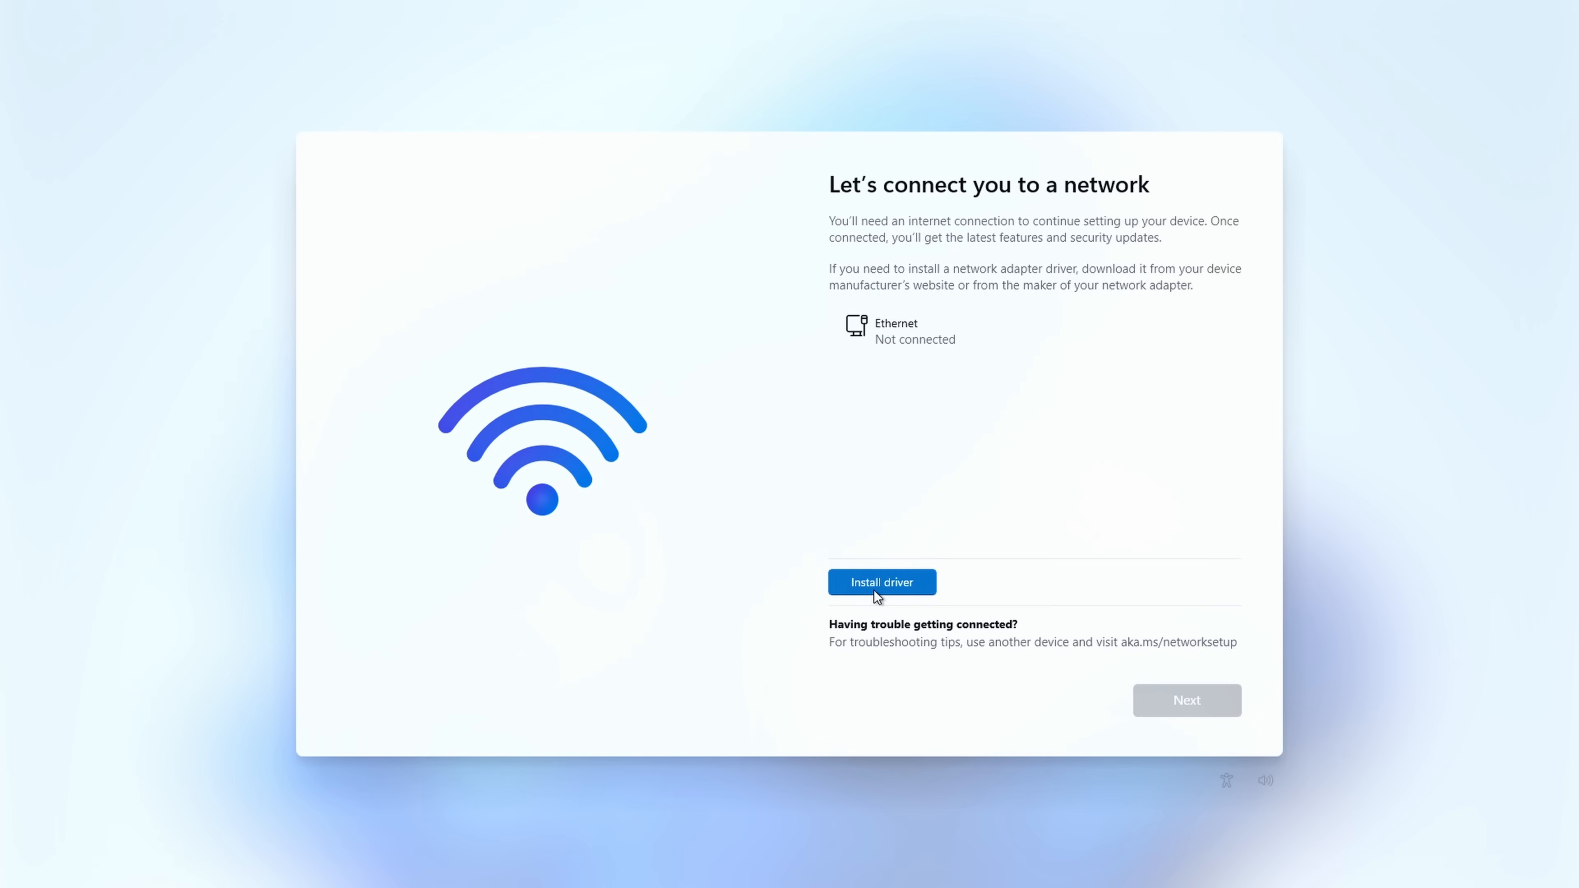
click(890, 584)
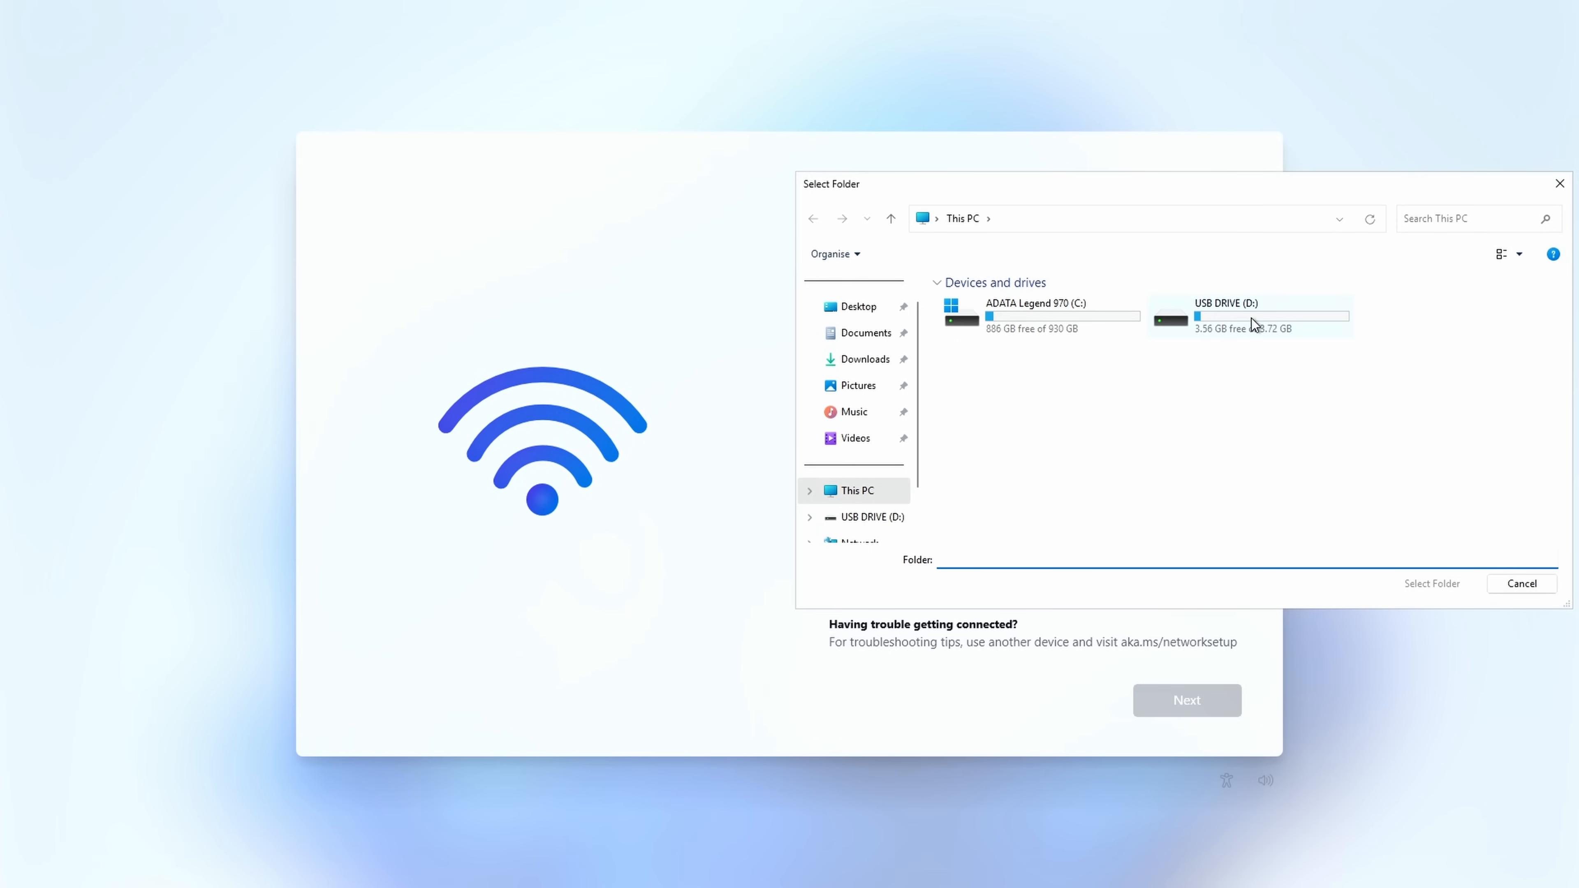
double_click(1251, 318)
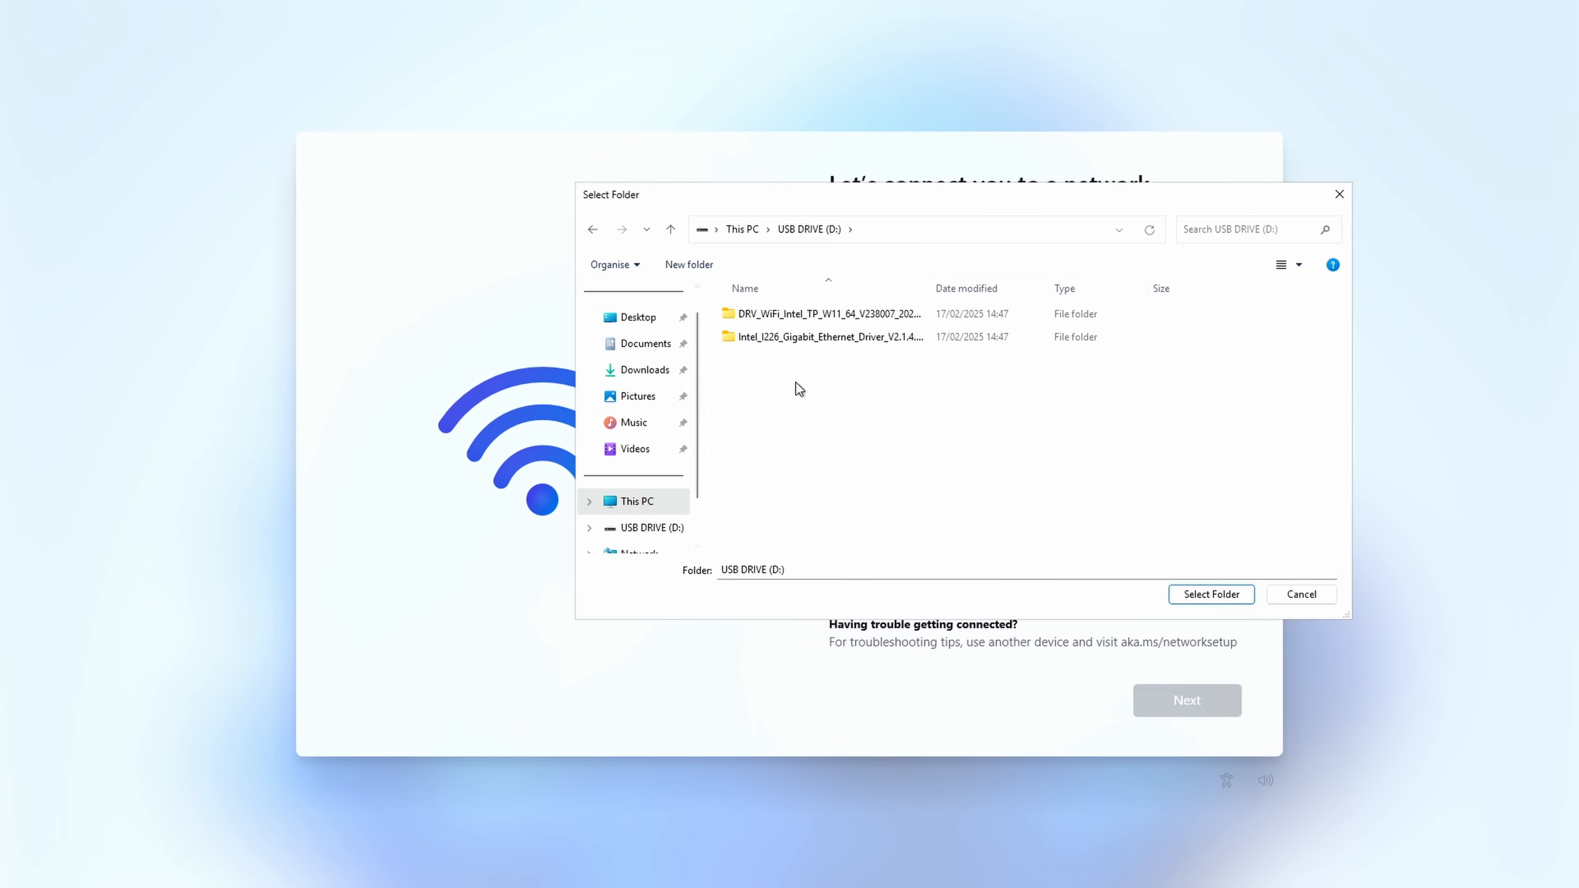
click(826, 340)
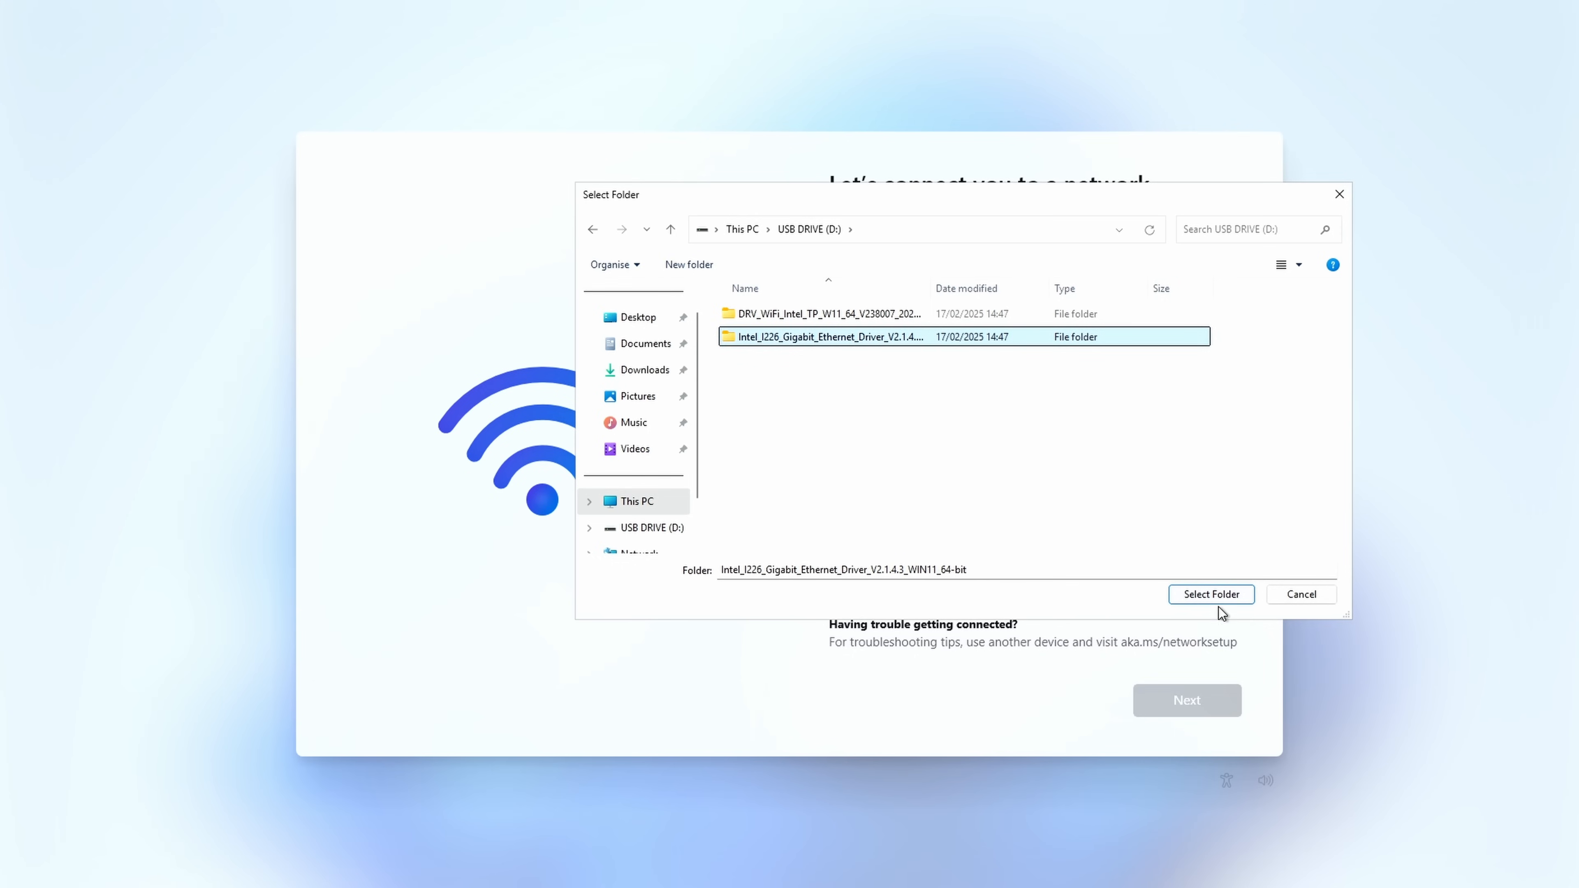
click(1213, 595)
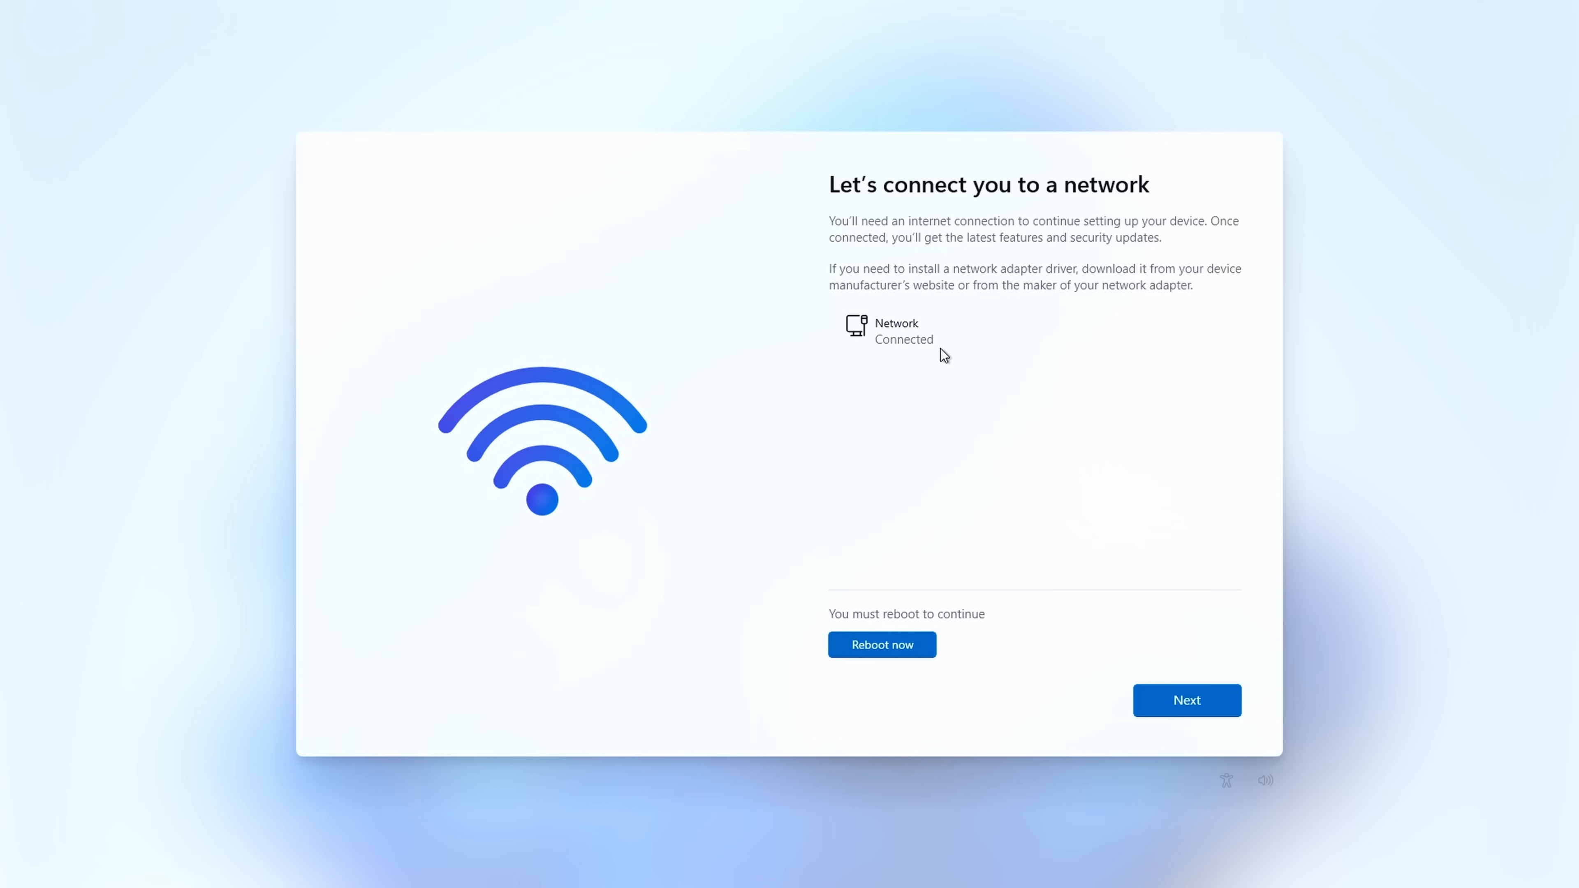
click(899, 646)
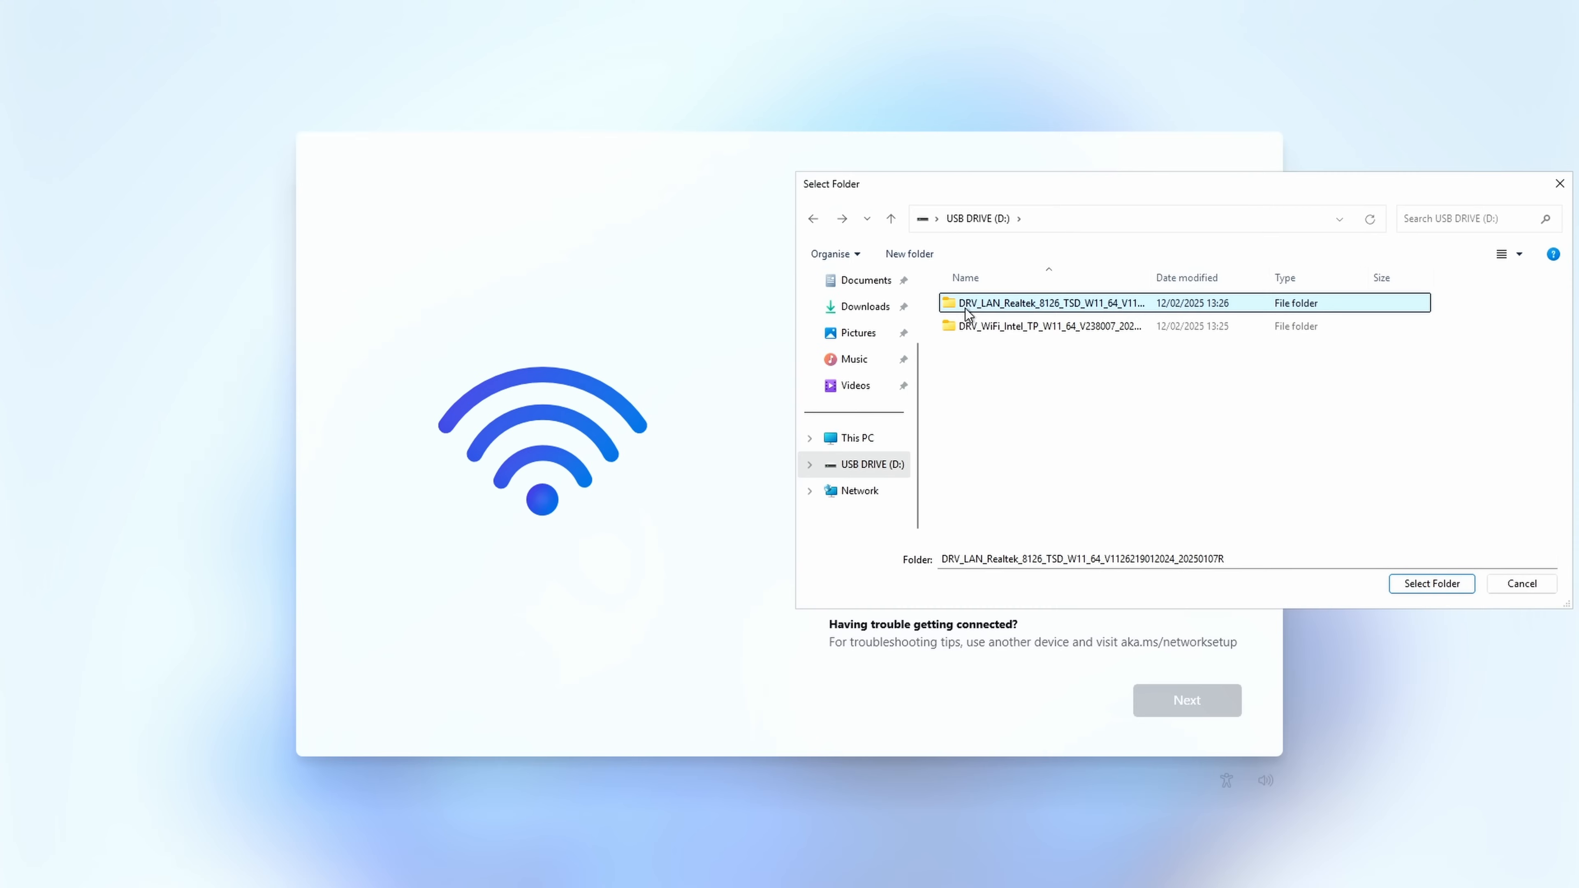
Step: Install the wireless driver from the DRV_WiFi_Intel_TP_W11_64_V238007_20241101R folder on USB DRIVE (D:)
click(982, 328)
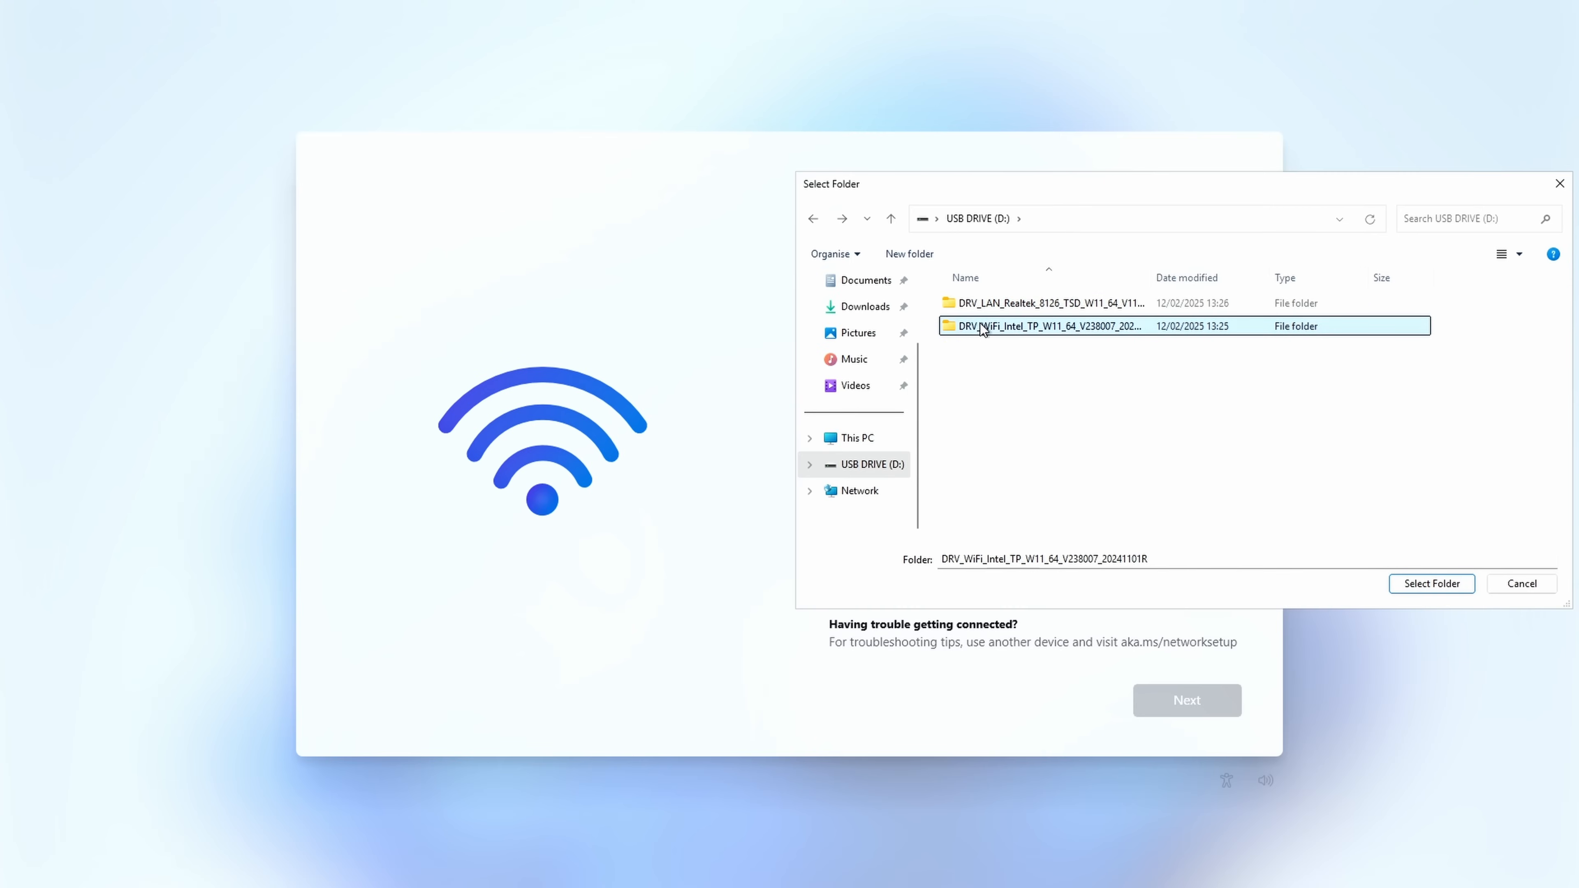
click(1433, 583)
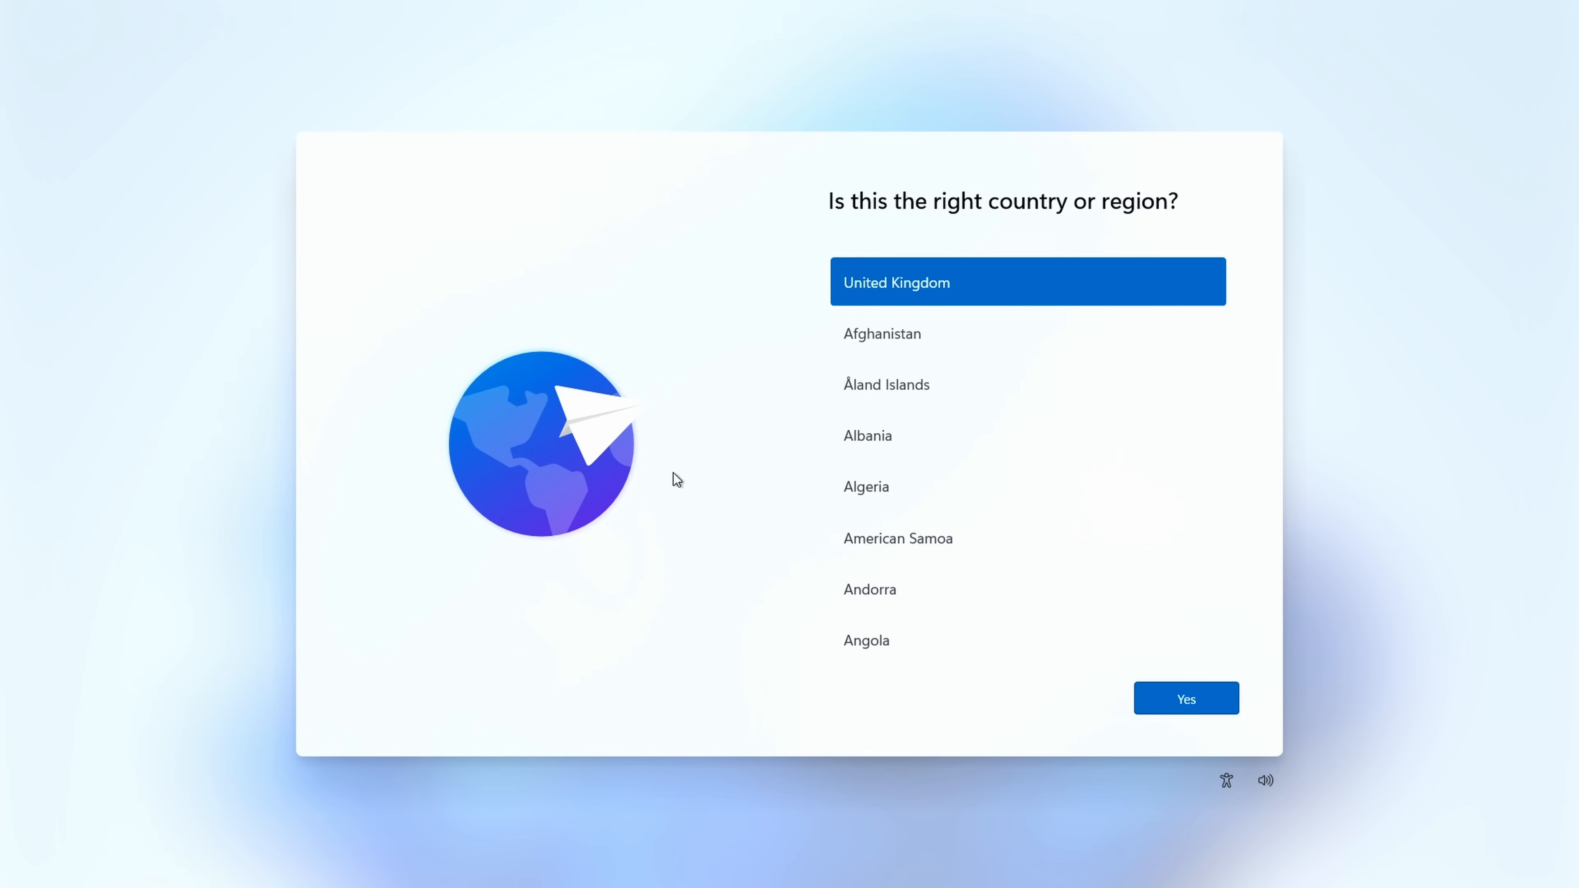
Step: Run OOBE\BYPASSNRO in a command prompt to bypass the network requirement, and reconfirm United Kingdom as the country
key(shift+F10)
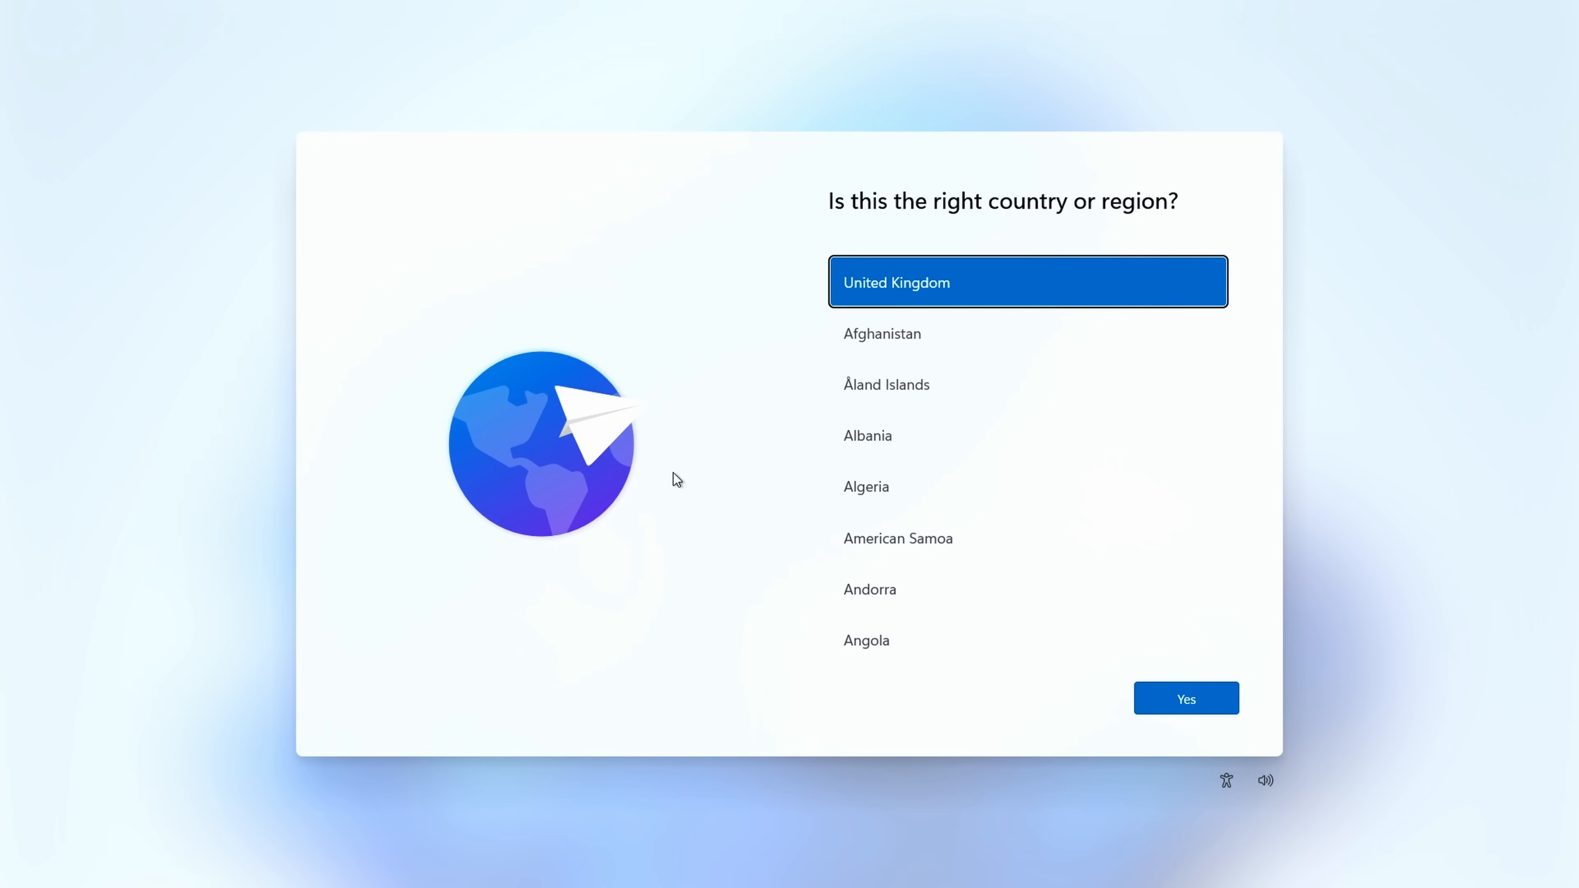
text(OOBE\BYPASSNRO)
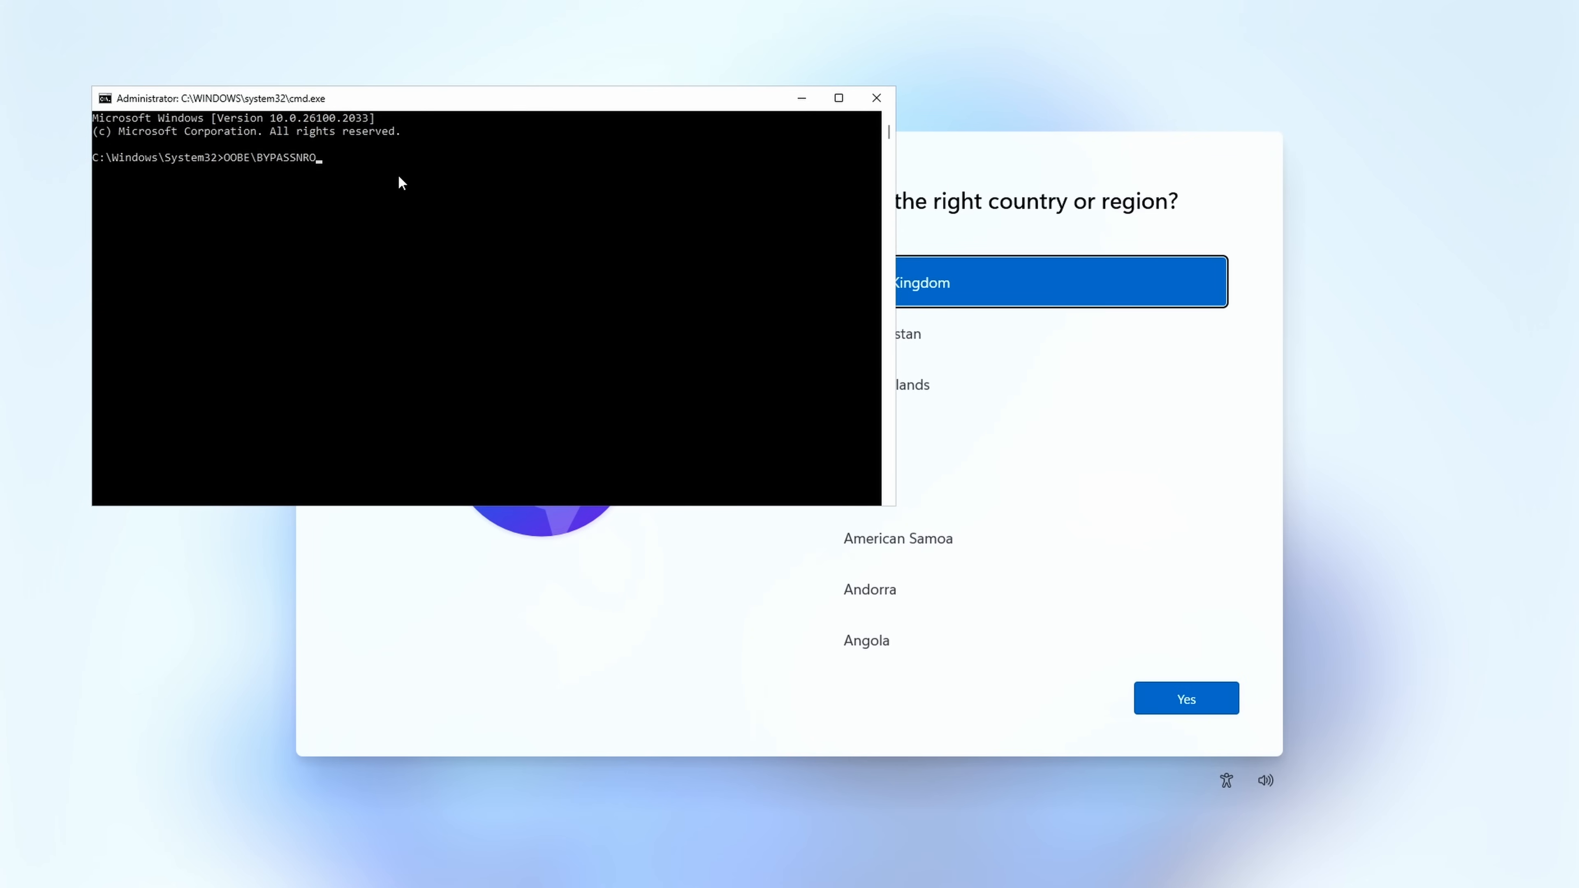
key(Return)
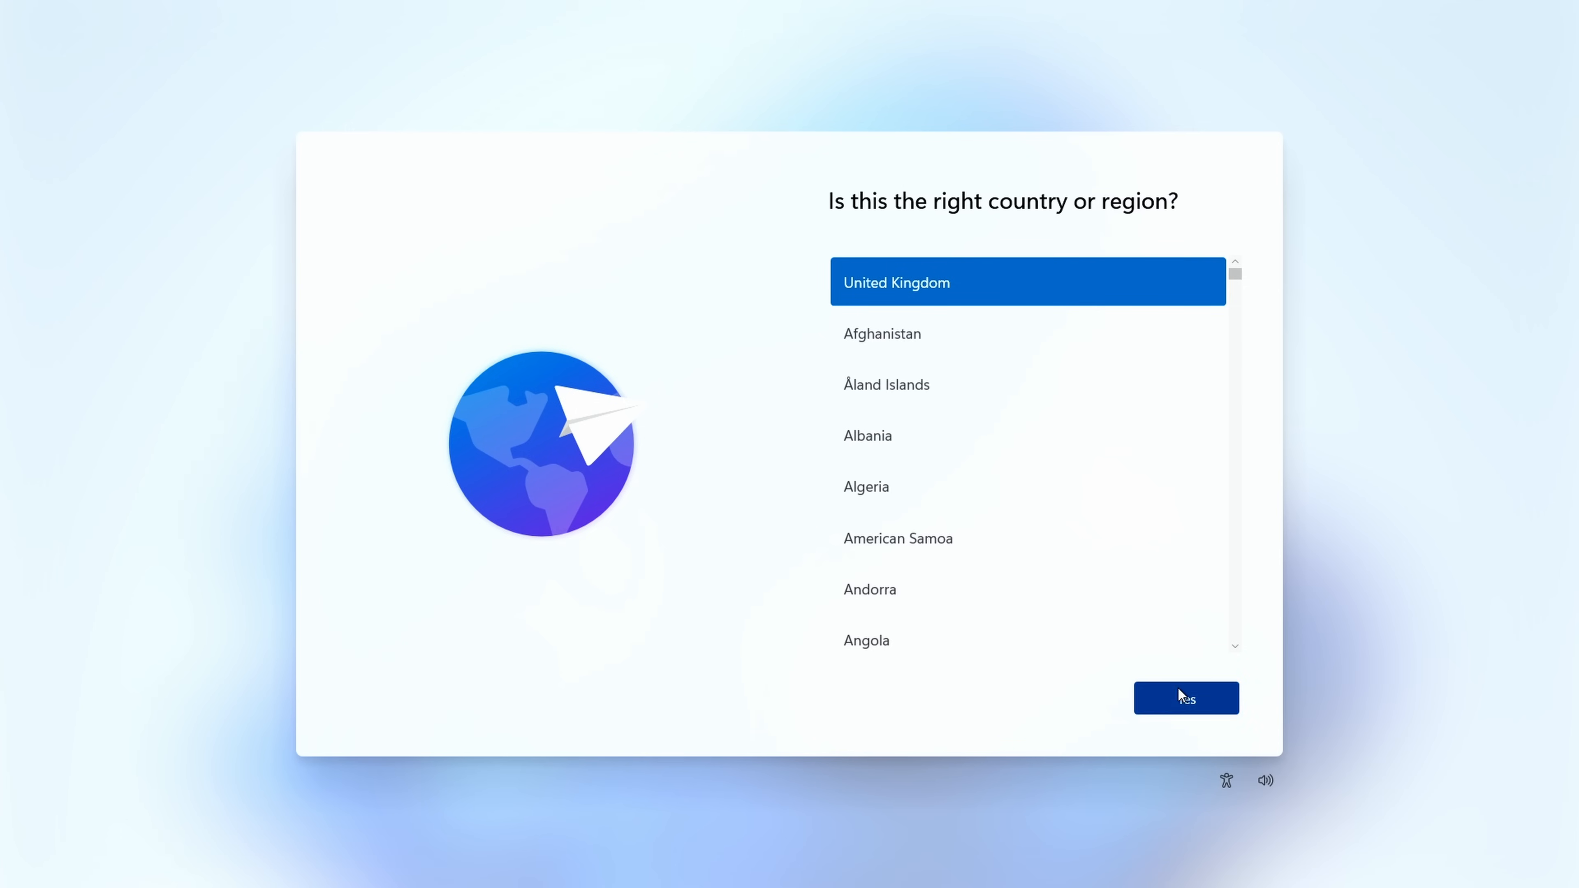
click(1180, 695)
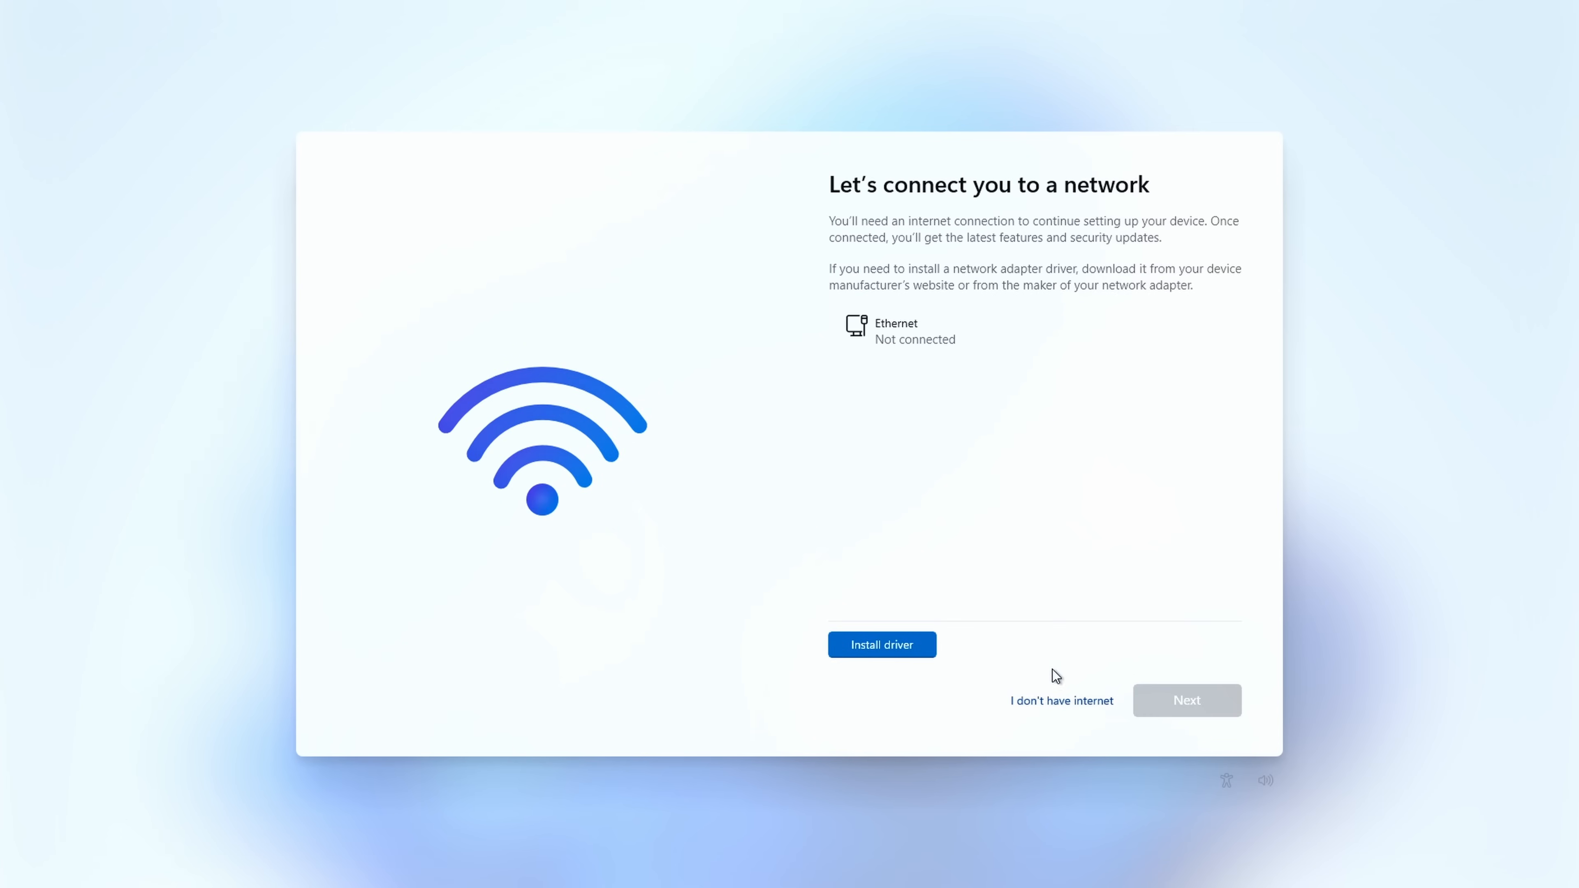
Step: Choose to continue setup without an internet connection and name the device Lancool207
click(1065, 704)
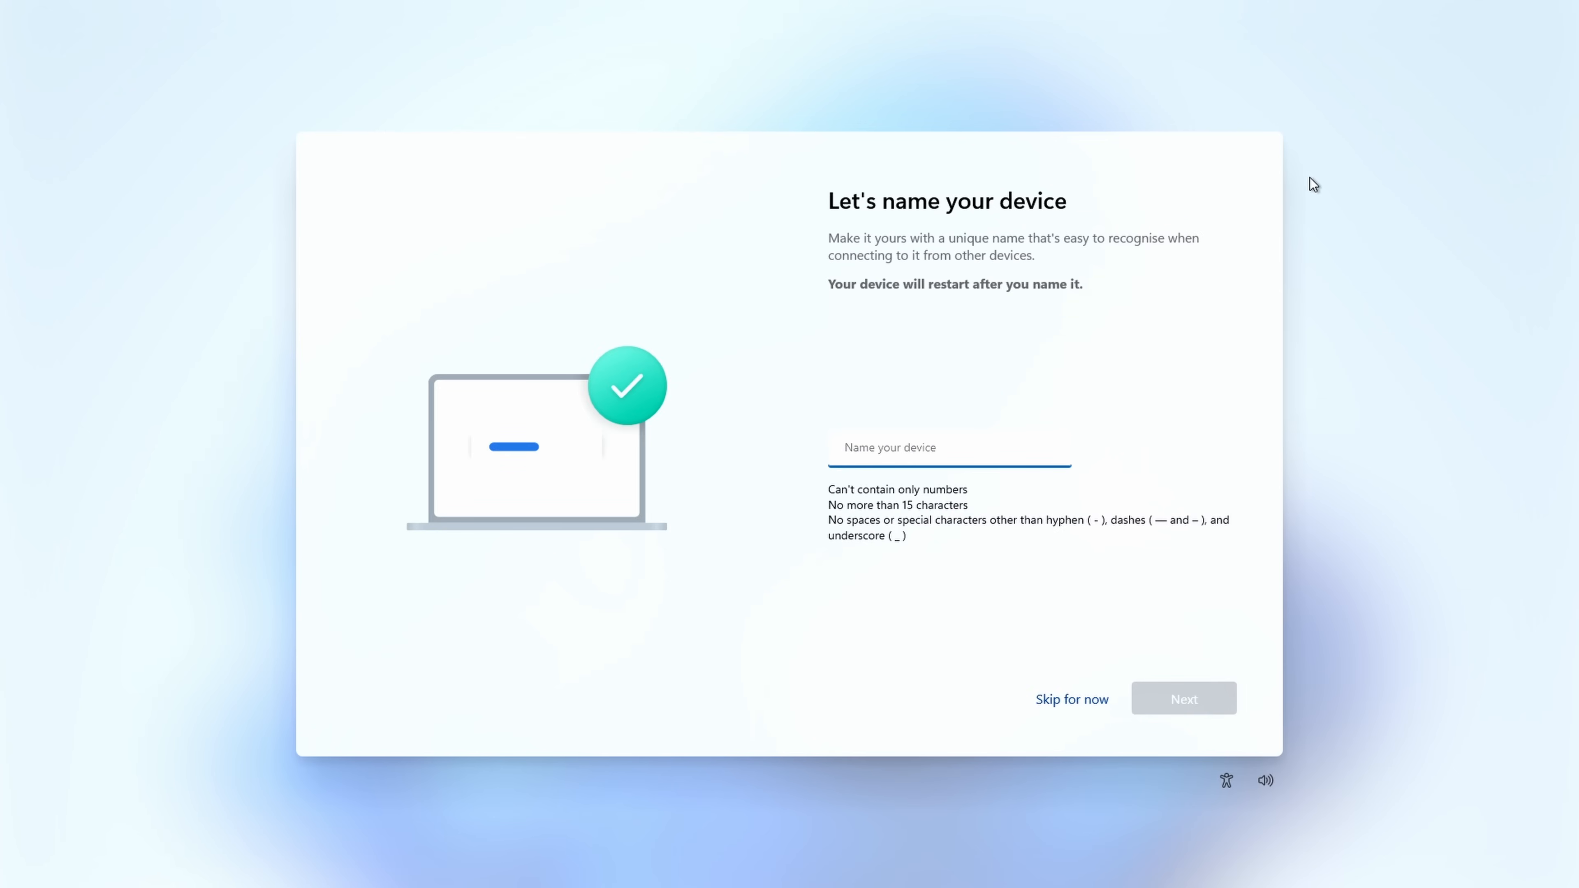
text(Lancoo)
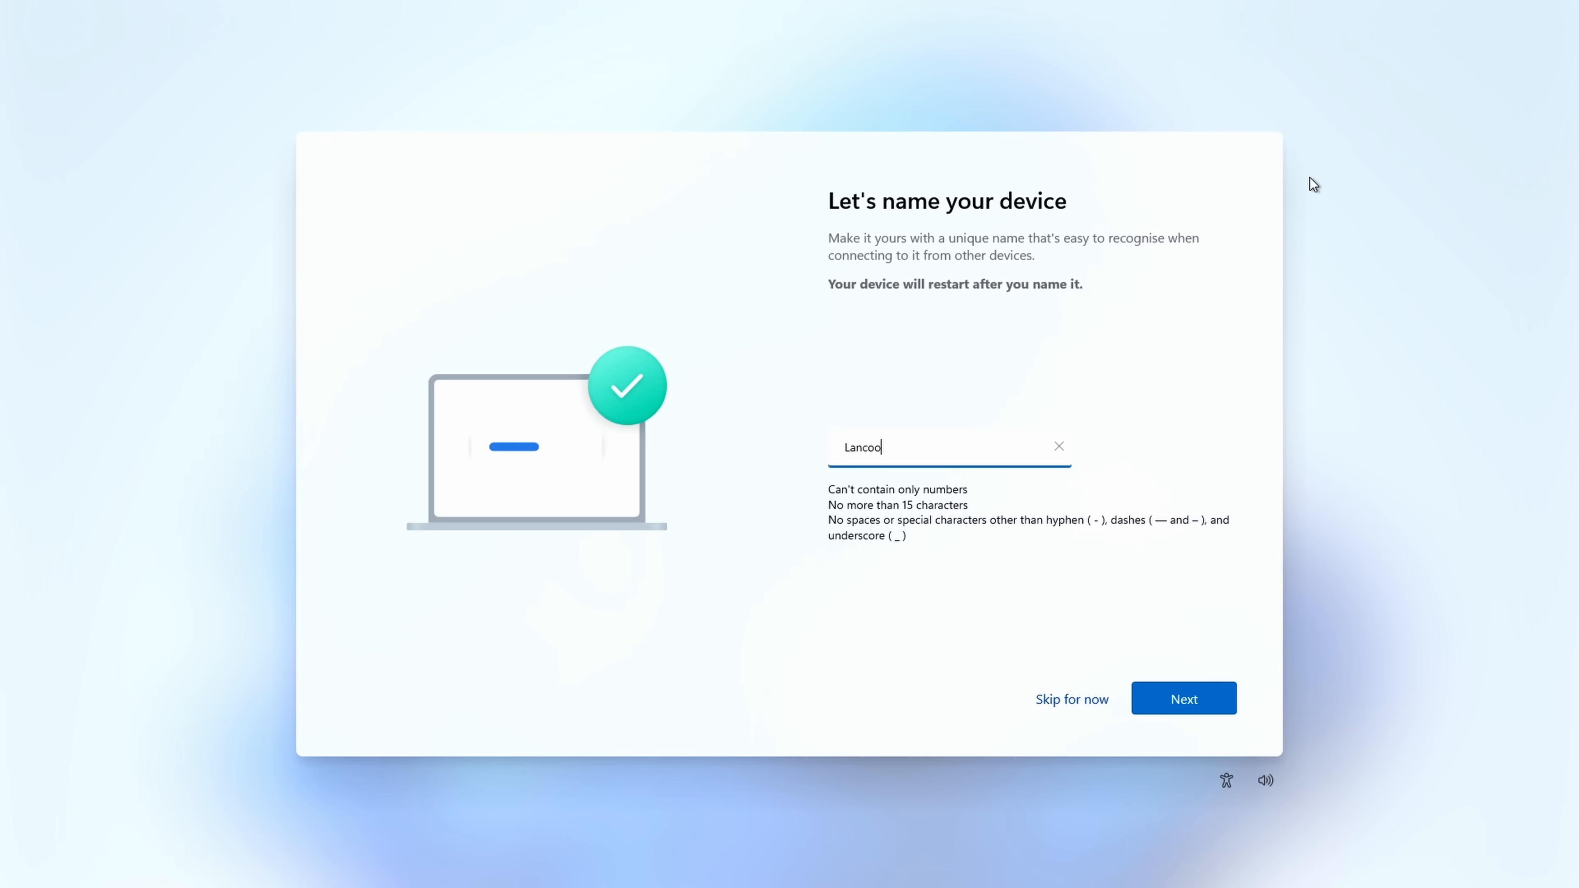
text(l207)
click(1208, 691)
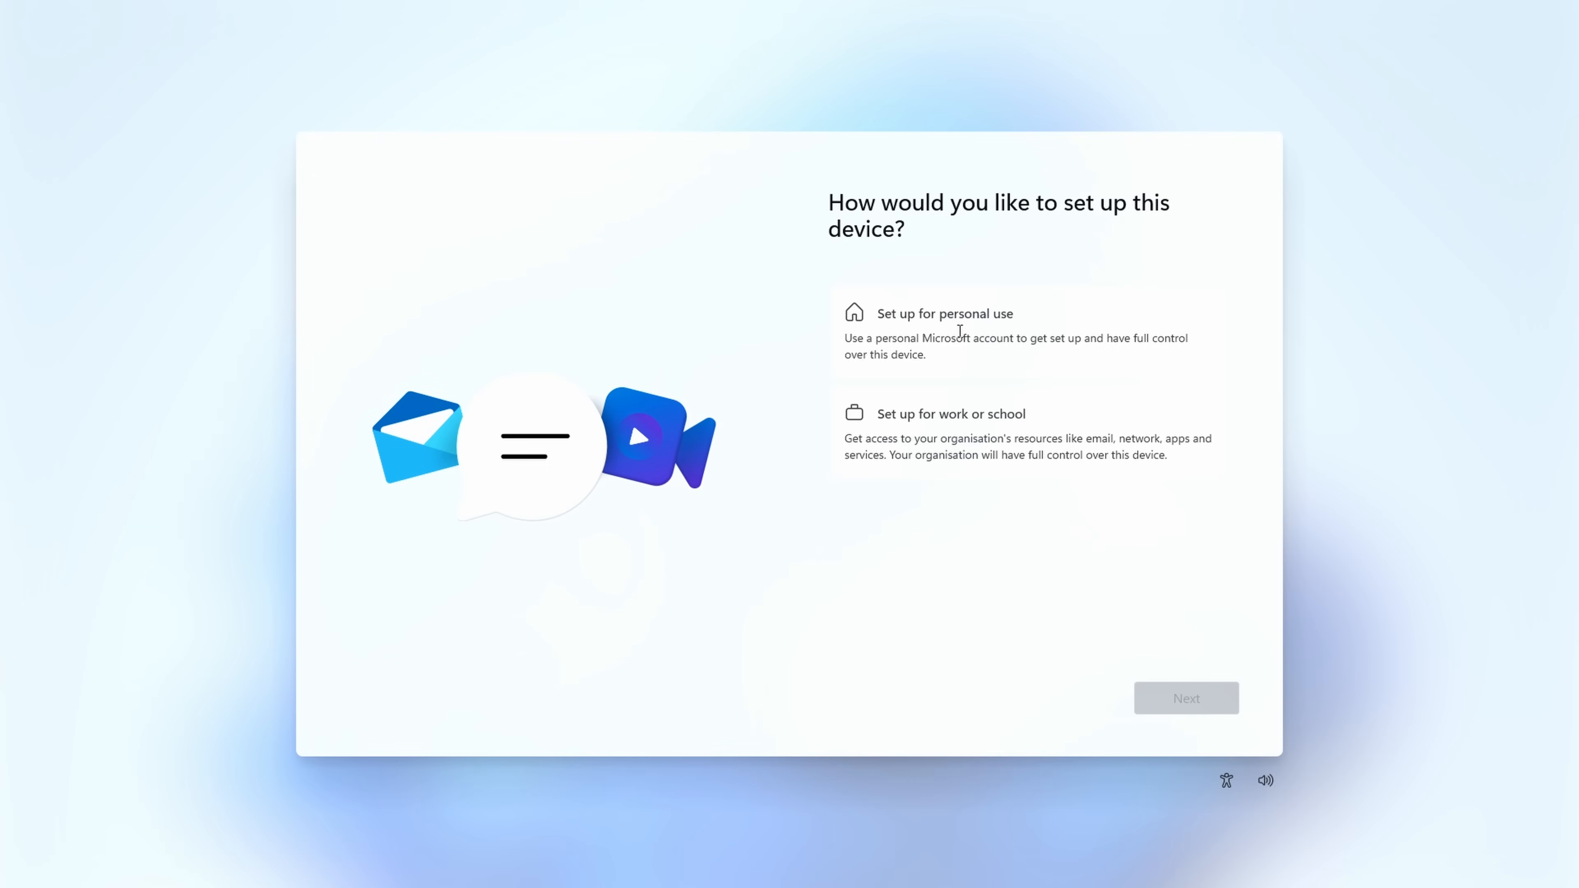
Step: Set up the device for personal use and sign in with the Microsoft account
click(960, 331)
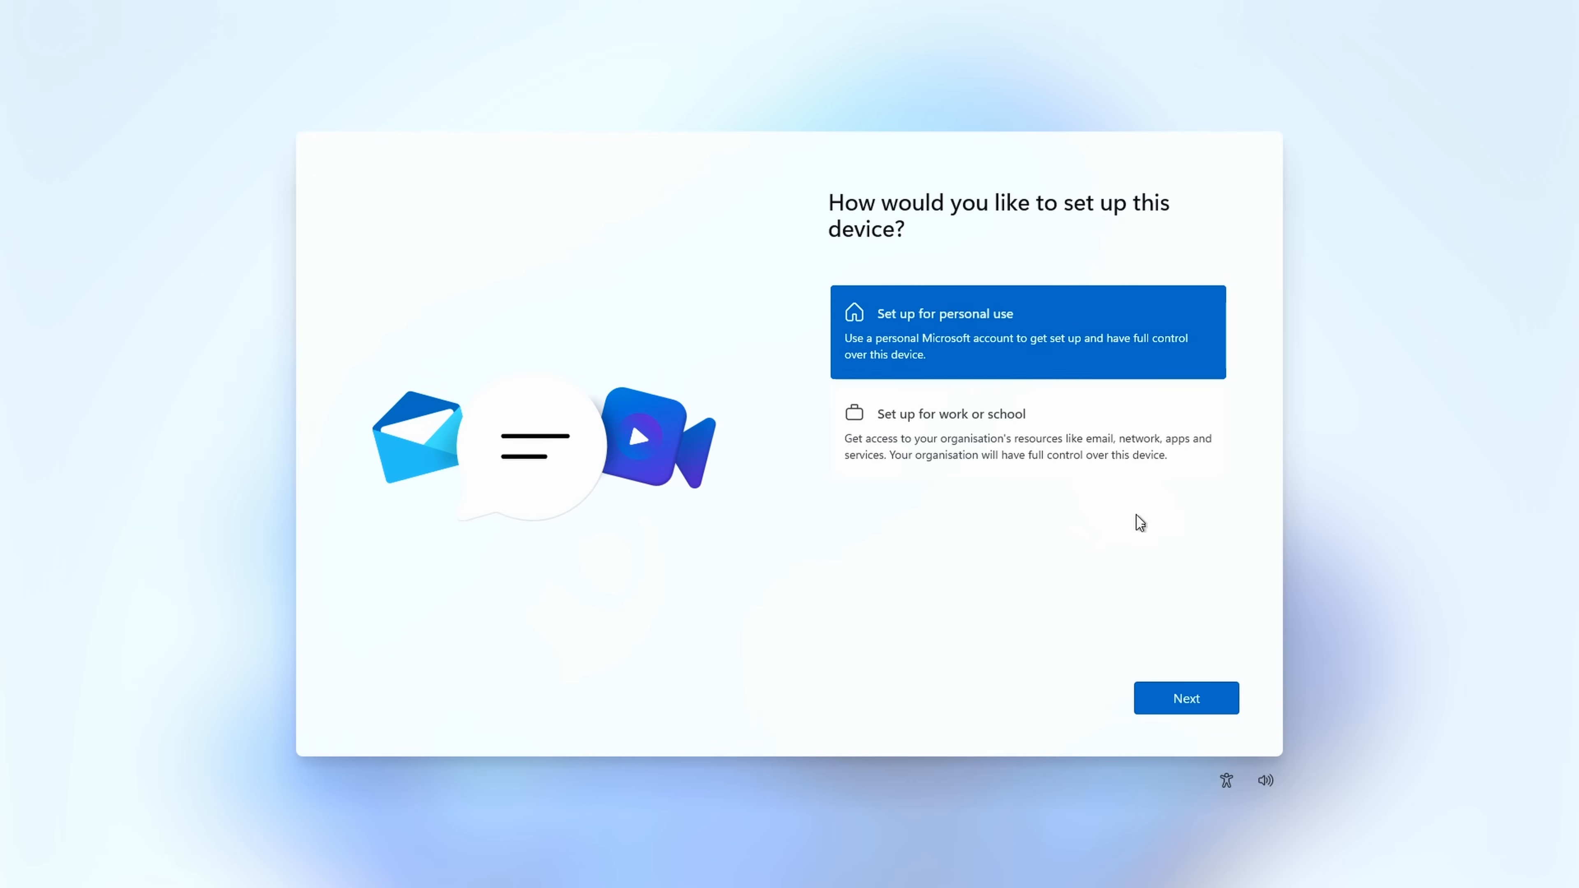
click(1167, 694)
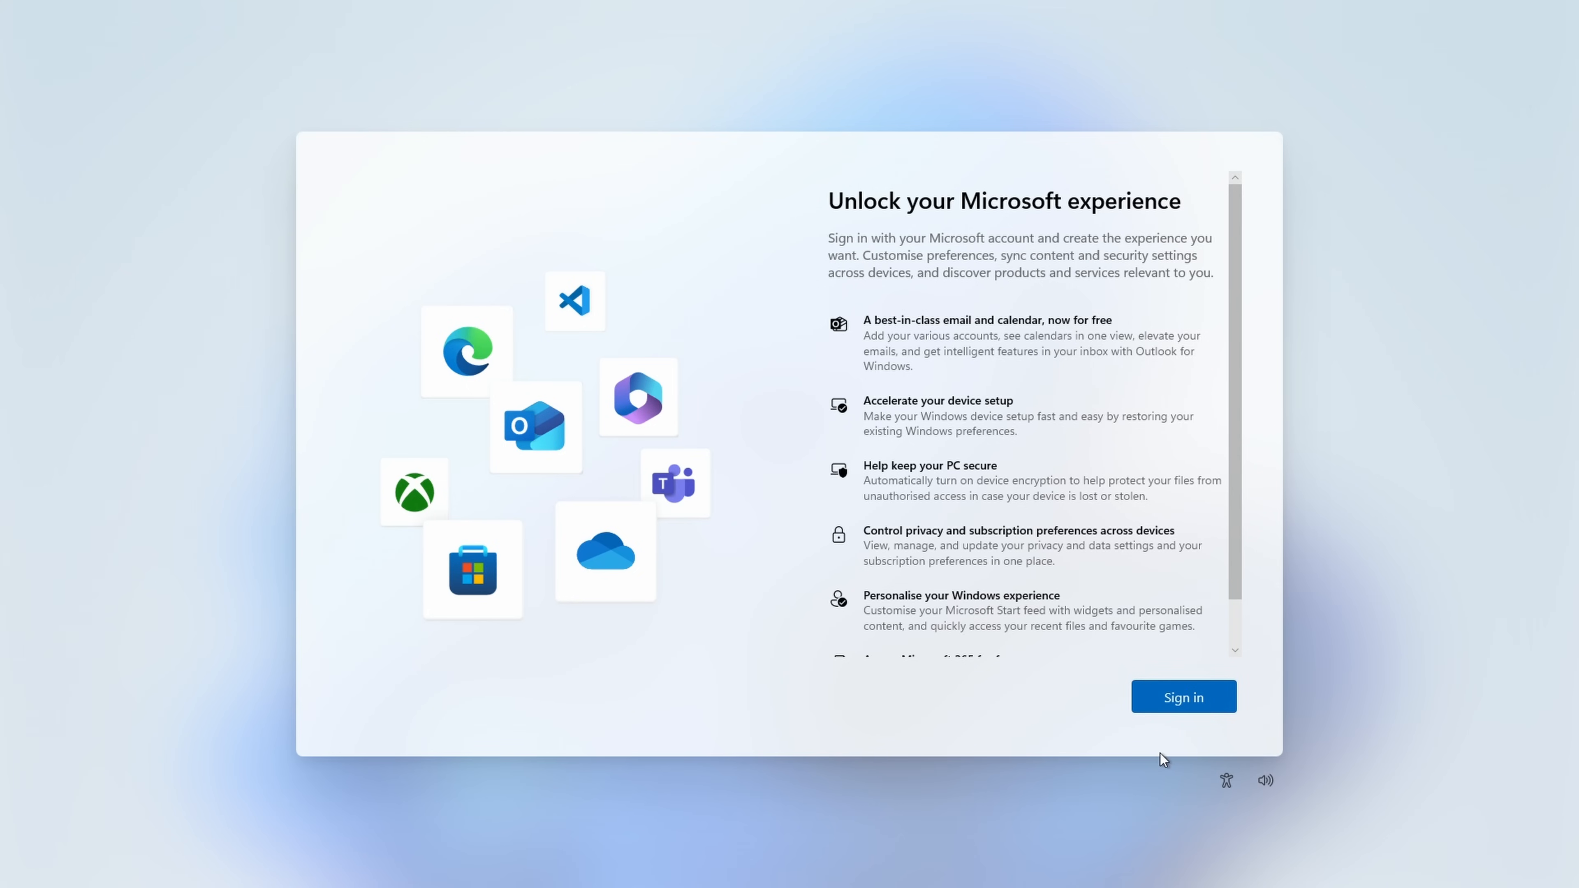
click(1184, 696)
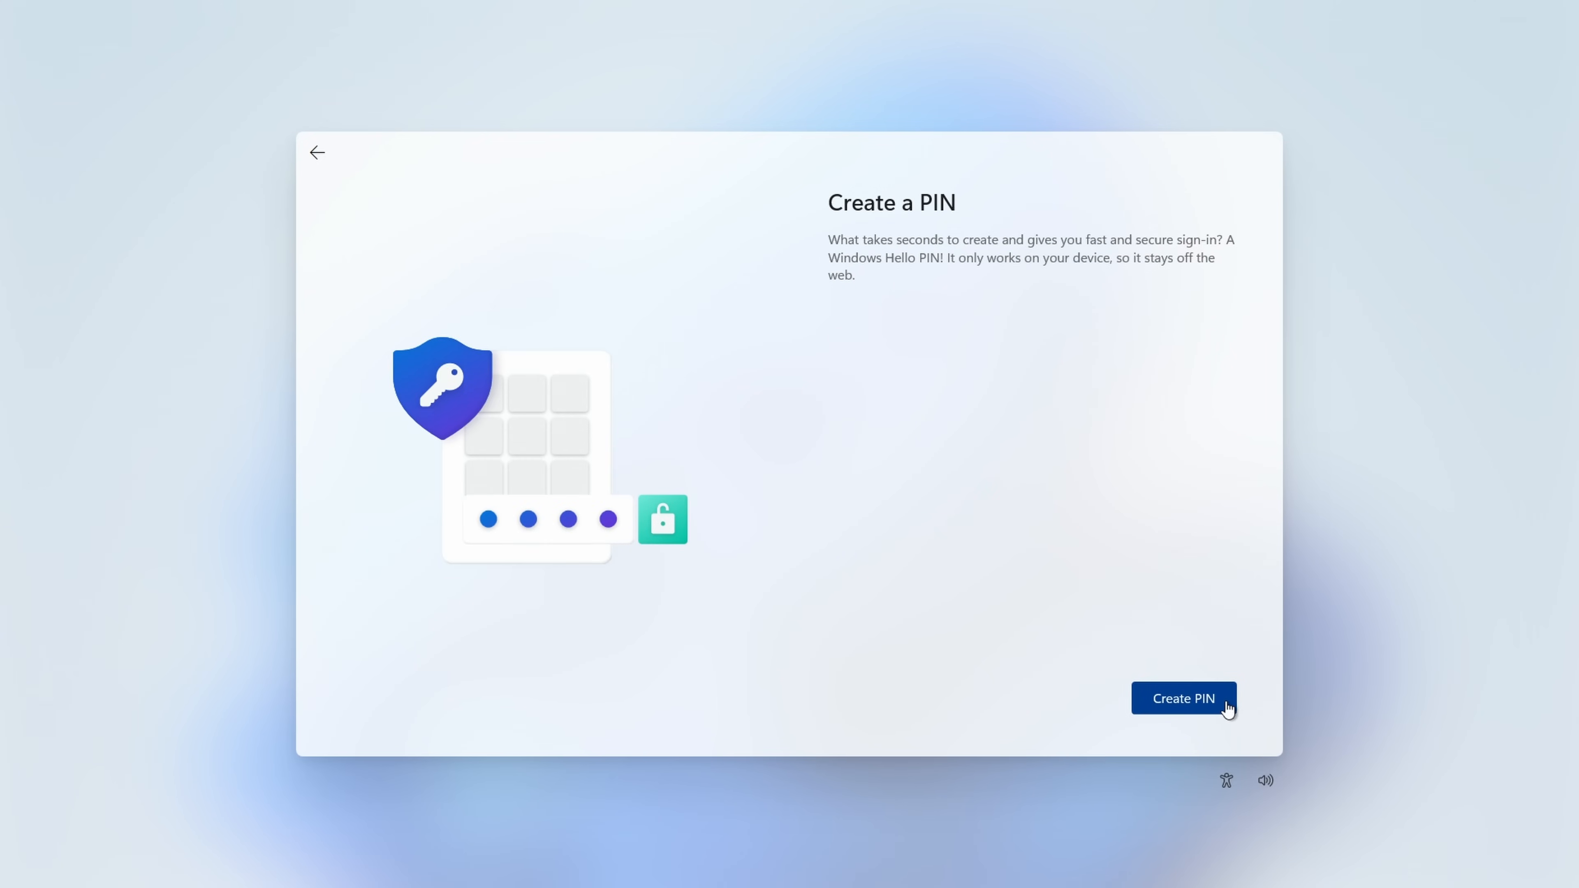
click(1223, 703)
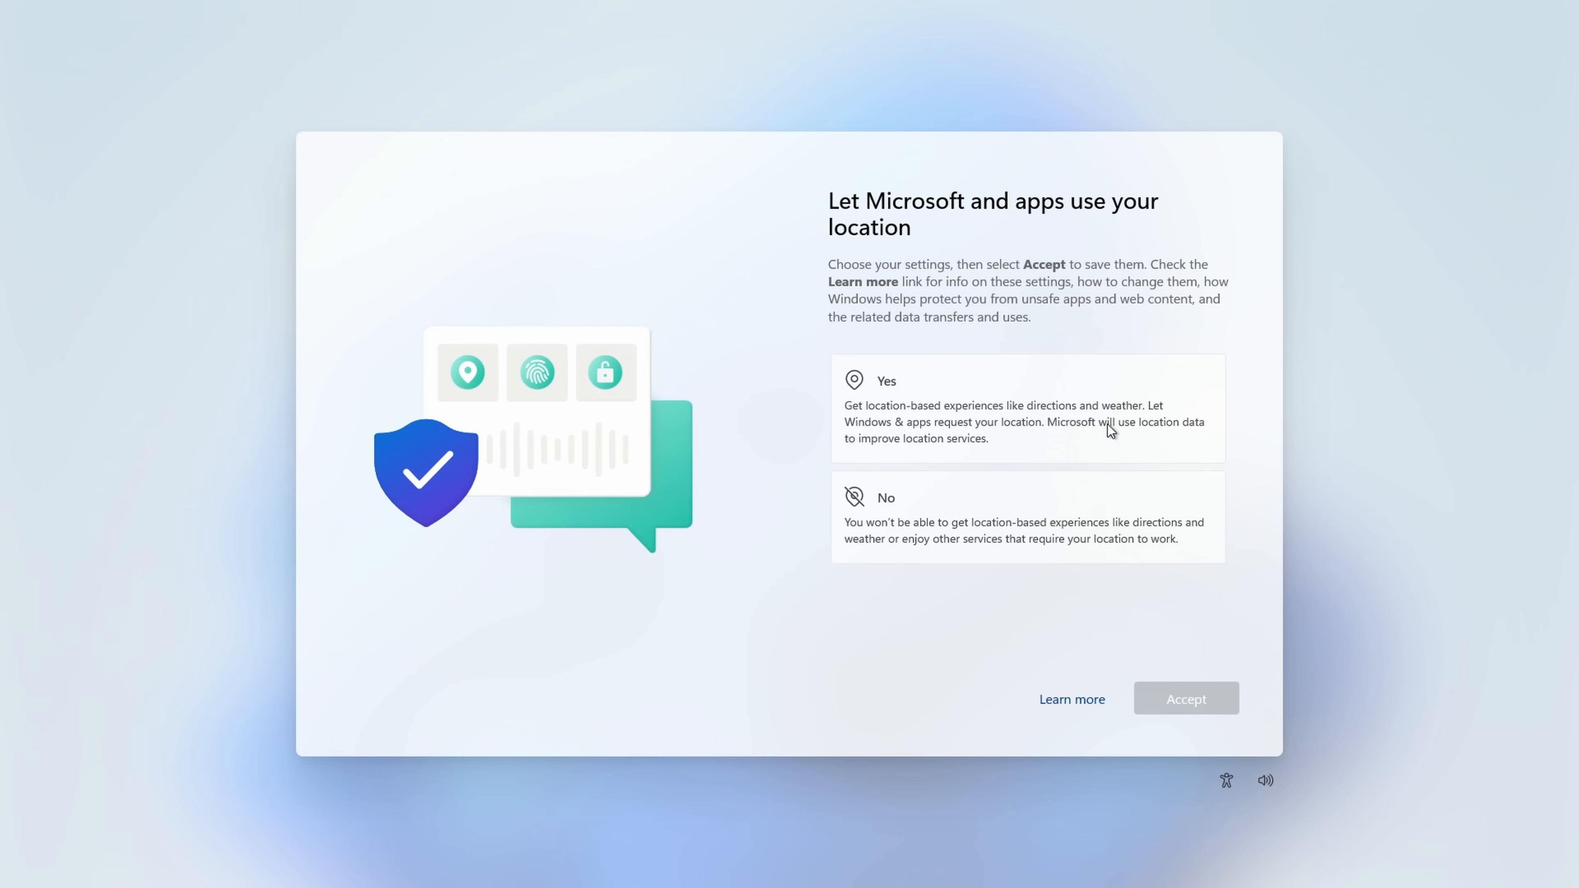
Step: Complete the privacy settings, allowing location use with Yes and limiting diagnostic data to Required only
click(934, 439)
click(1156, 696)
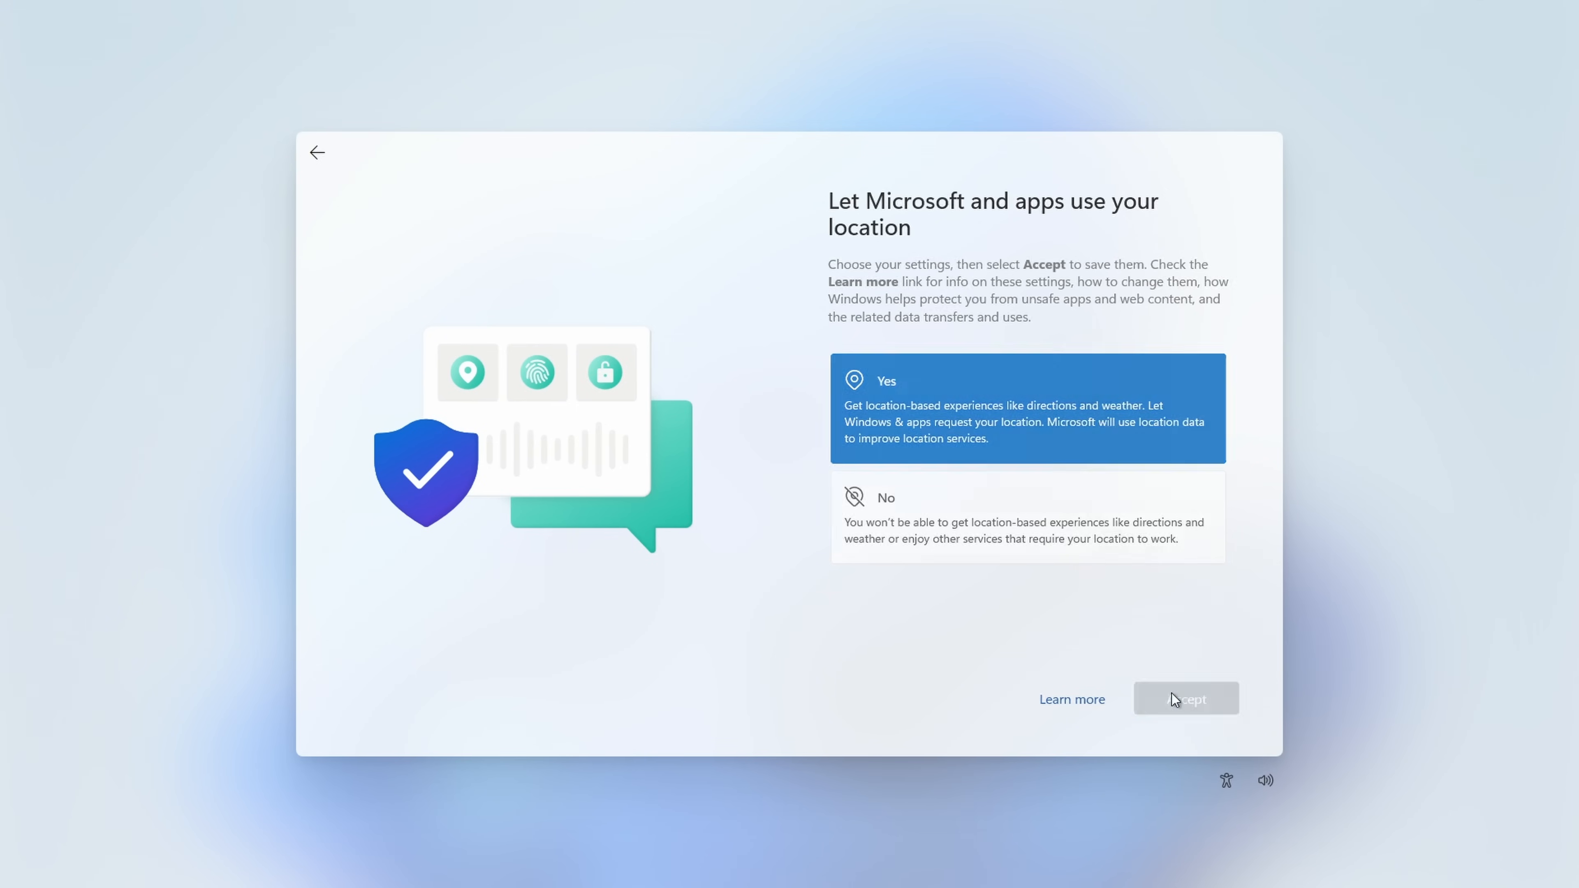
click(995, 489)
click(1197, 689)
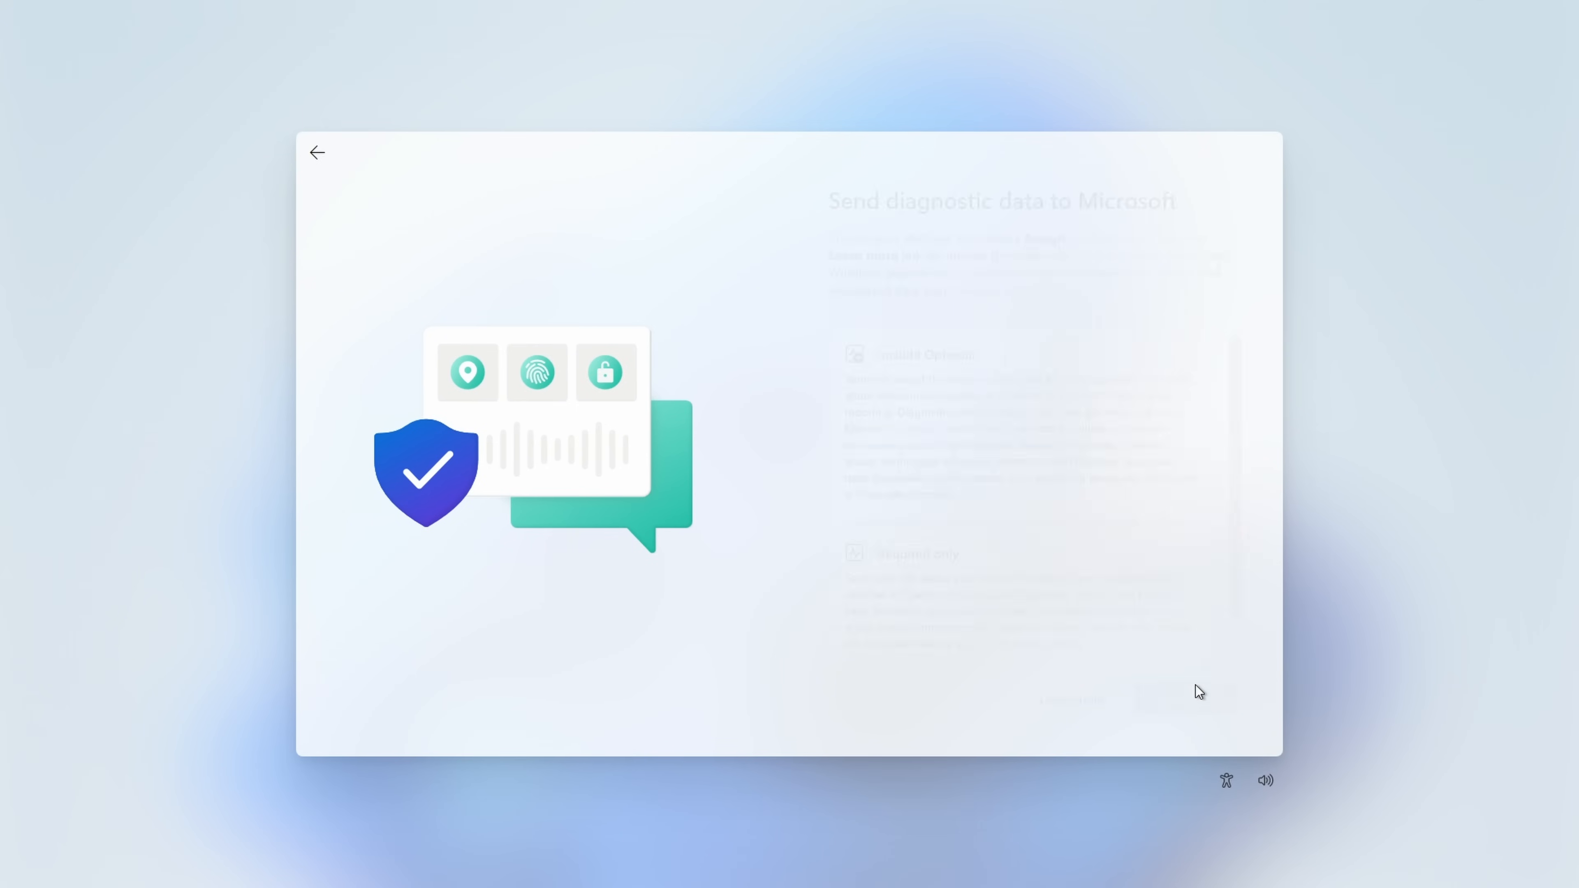
click(1198, 702)
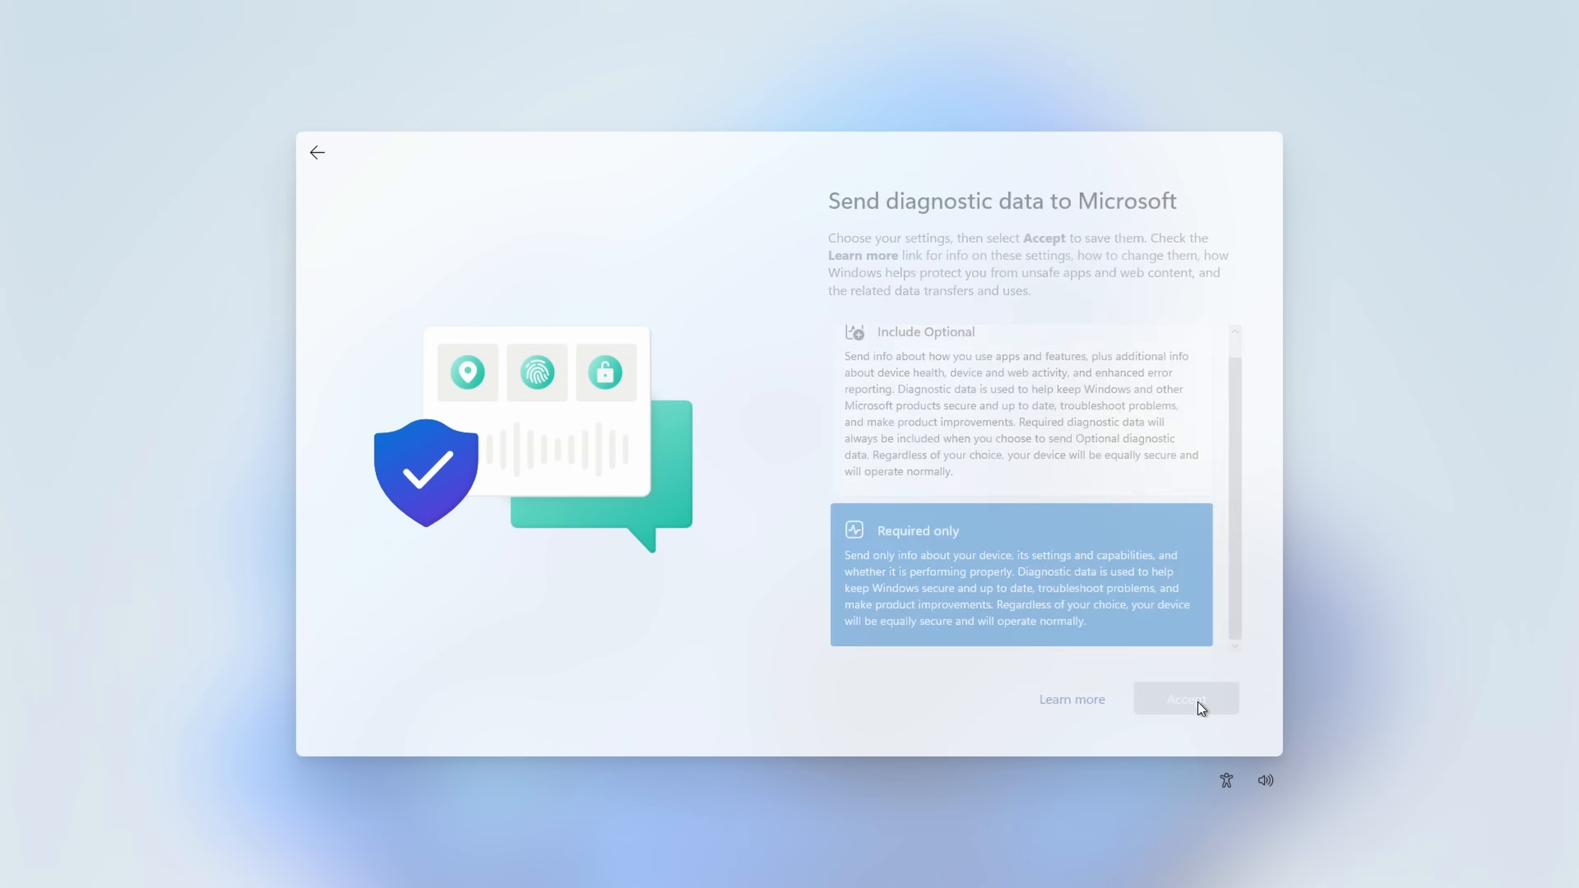
click(1023, 505)
click(1180, 695)
click(1061, 519)
click(1189, 695)
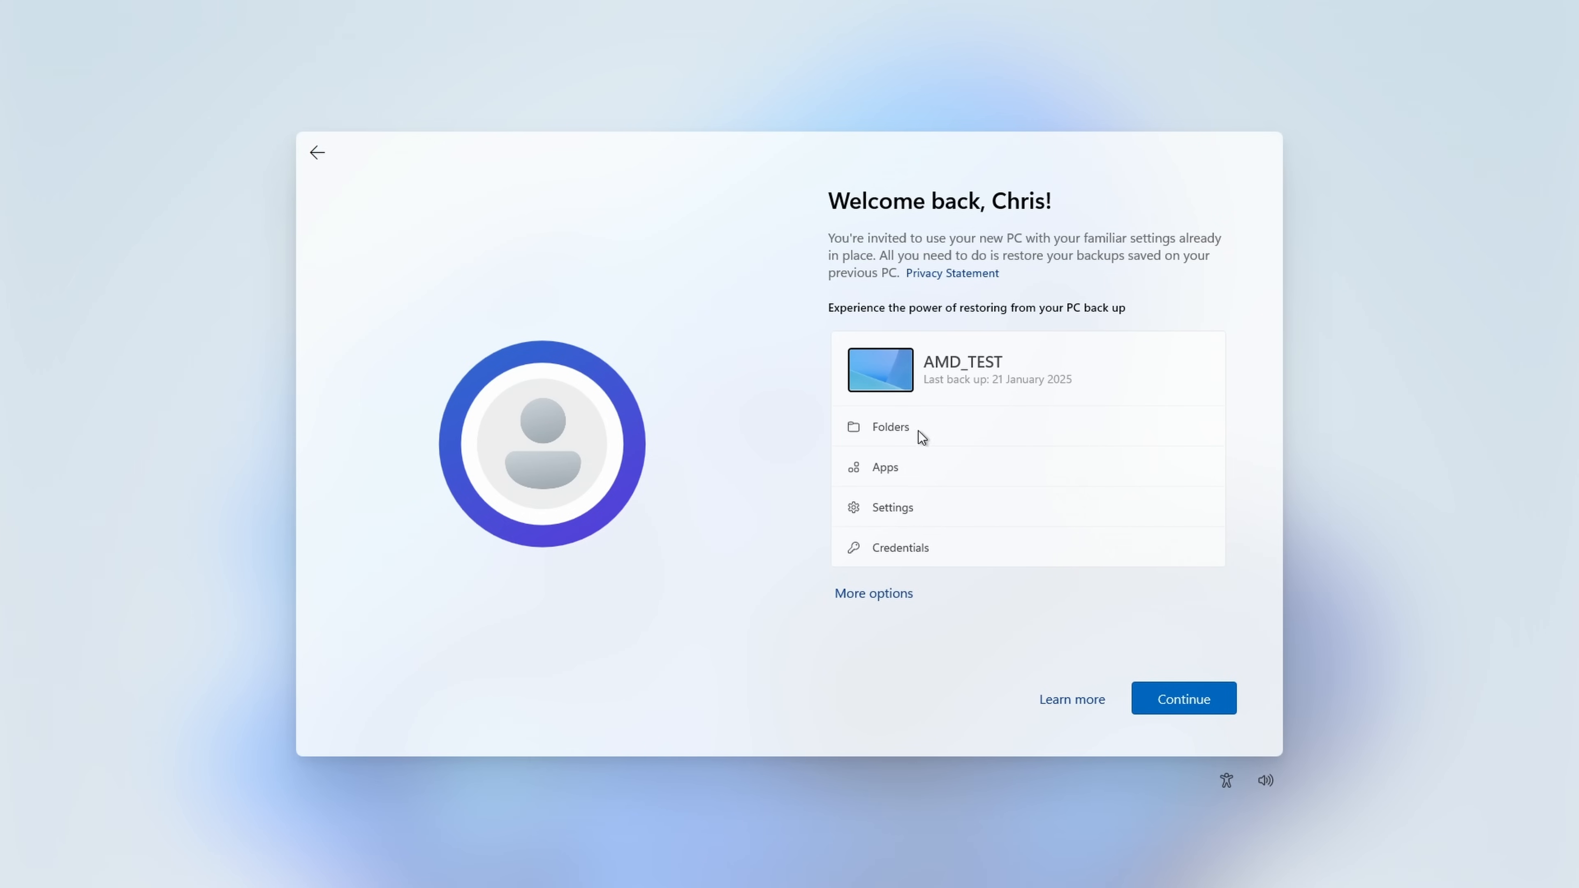
Step: Set the machine up as a new PC instead of restoring a backup, and skip the experience customisation
click(884, 599)
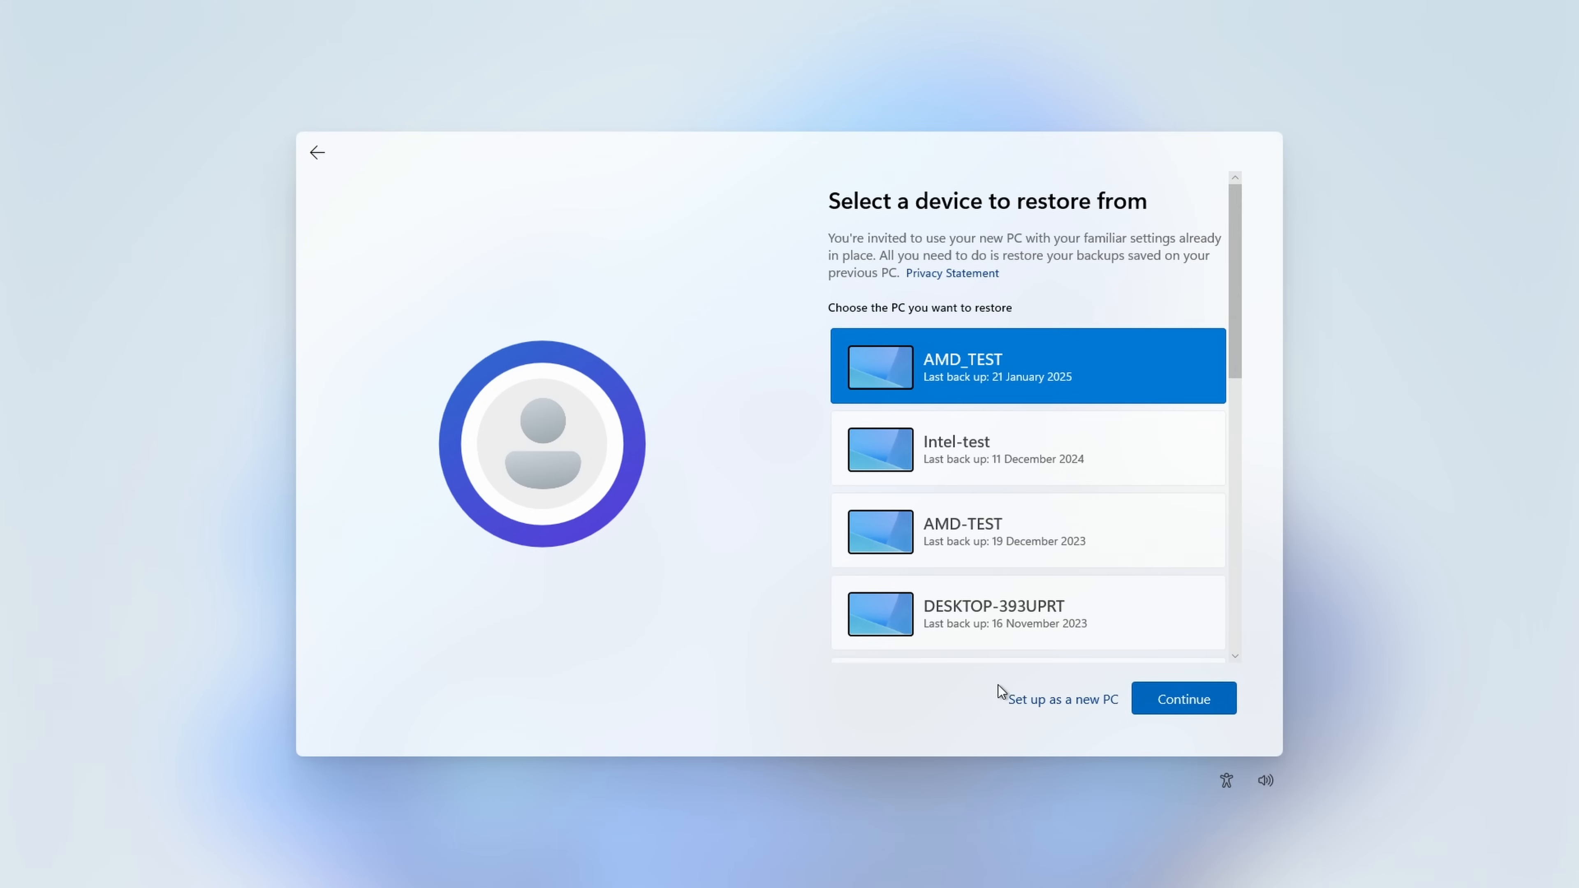
click(1040, 698)
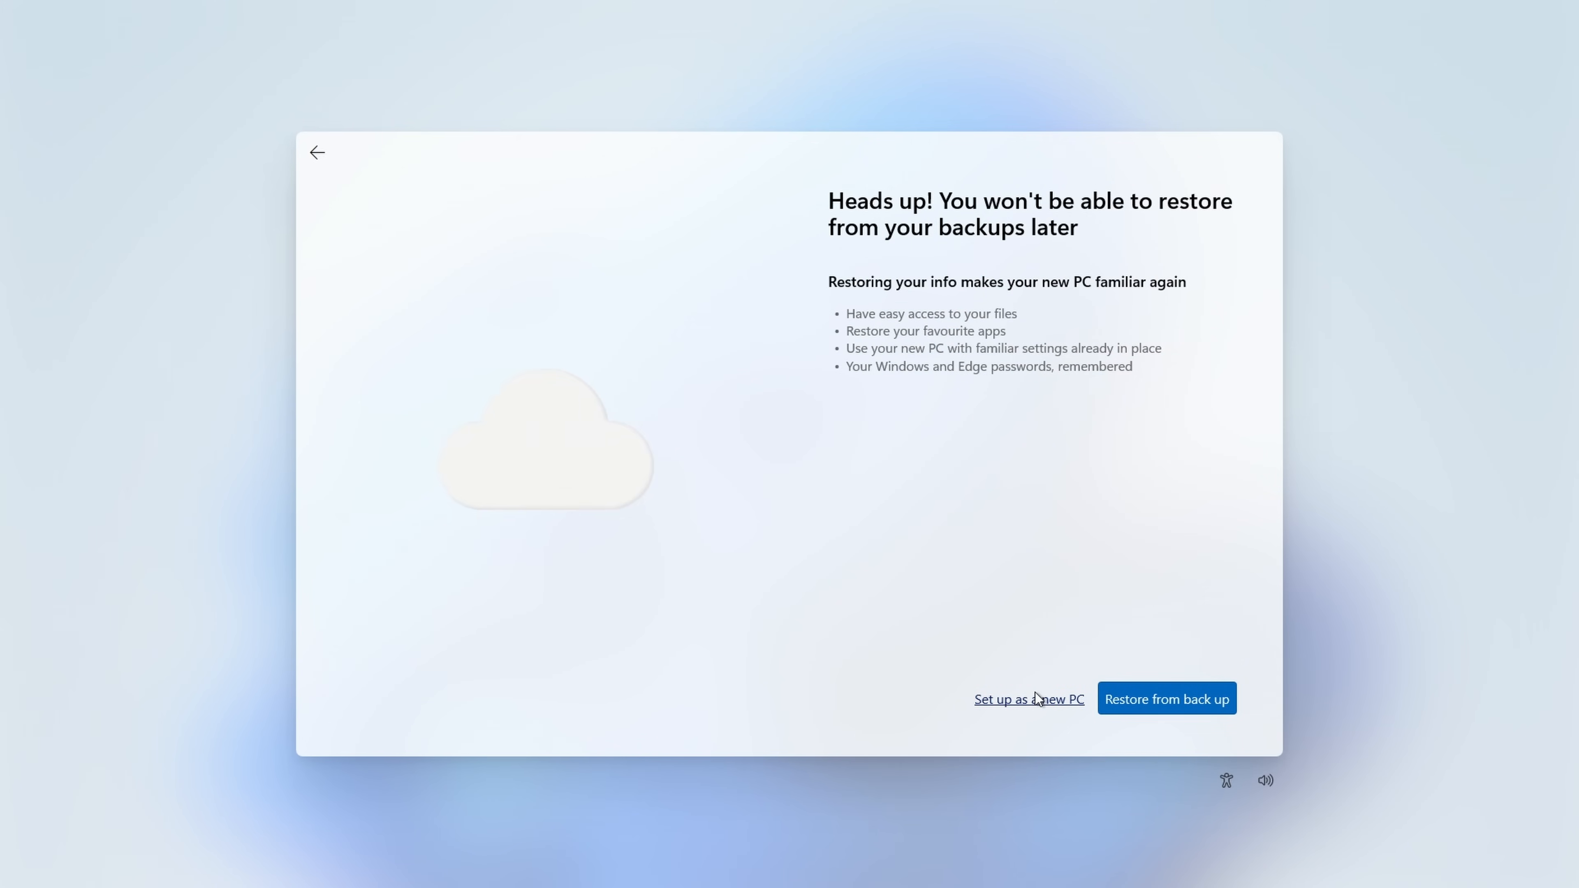
click(1024, 705)
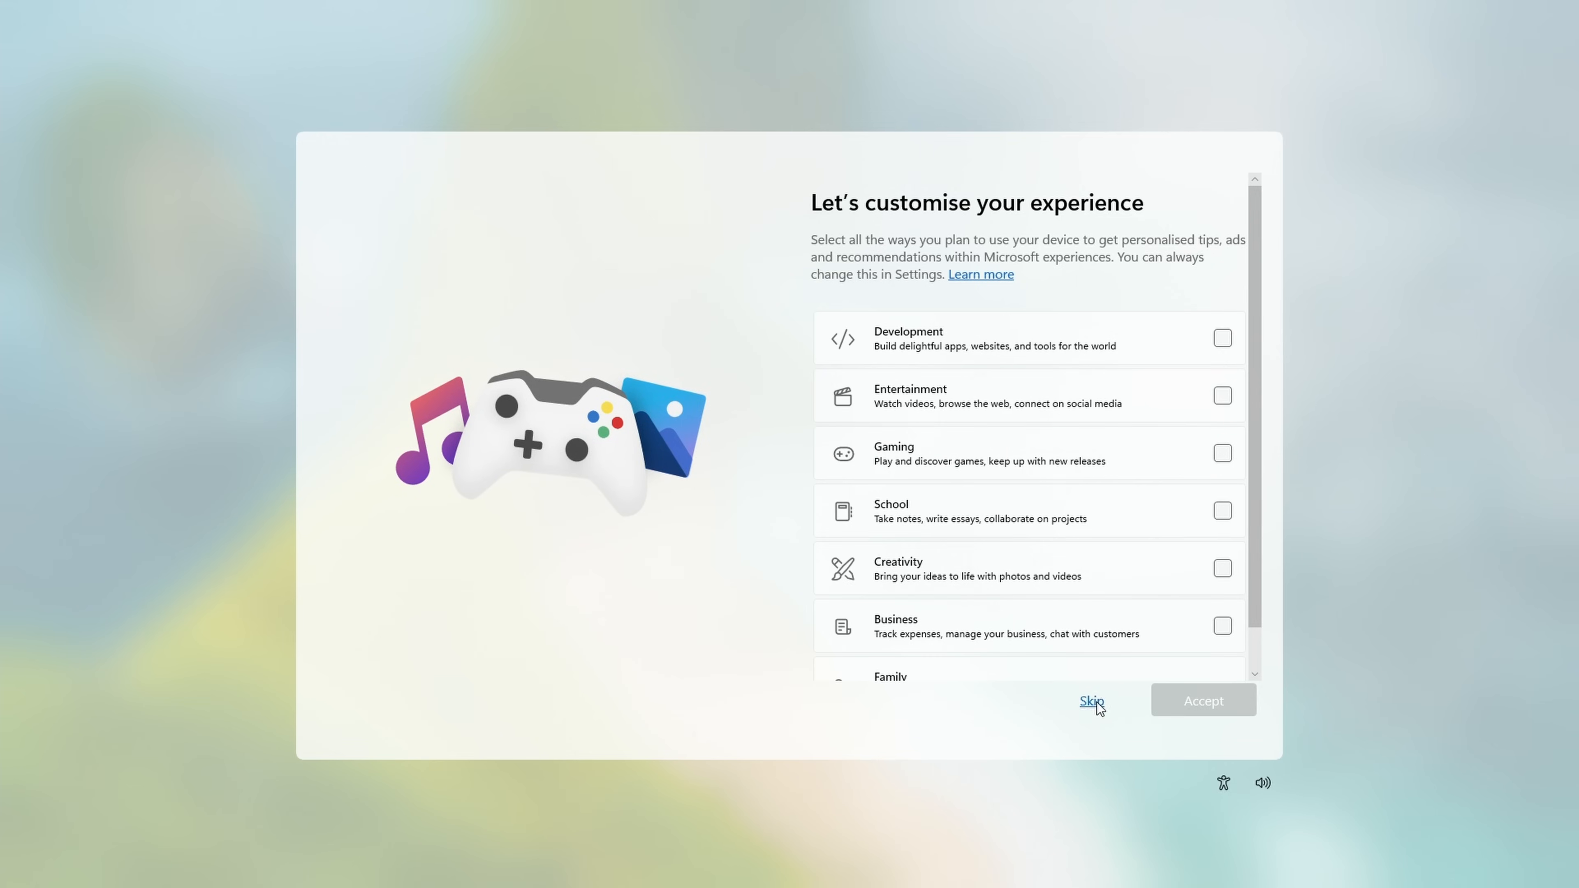
click(1092, 701)
Step: Opt out of OneDrive file backup and decline the Microsoft 365 Family trial to finish the setup offers
click(1002, 475)
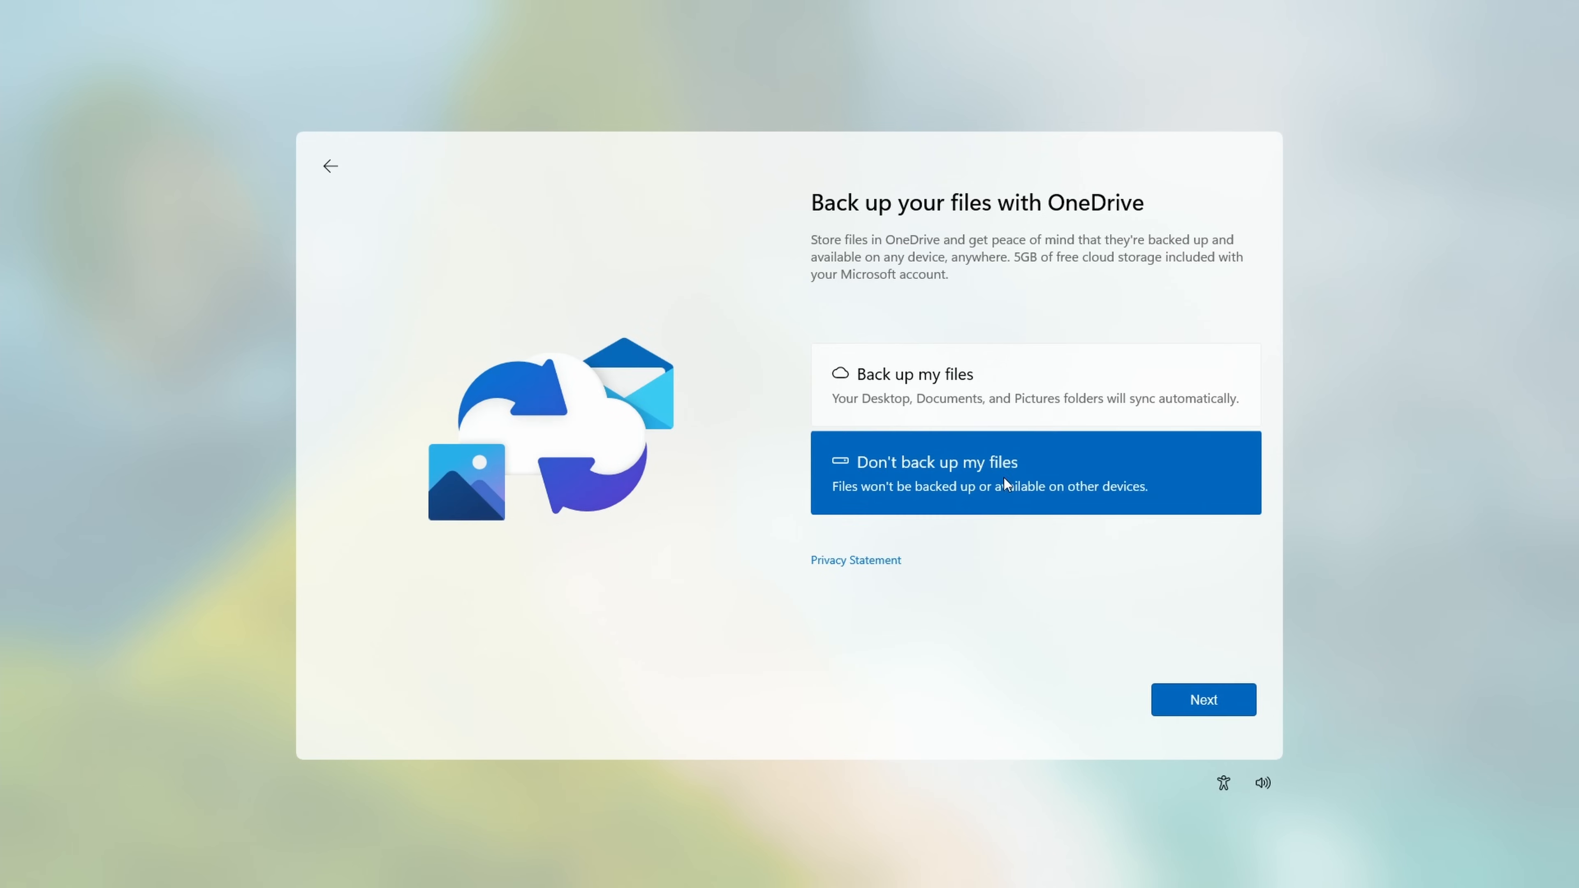
click(1183, 692)
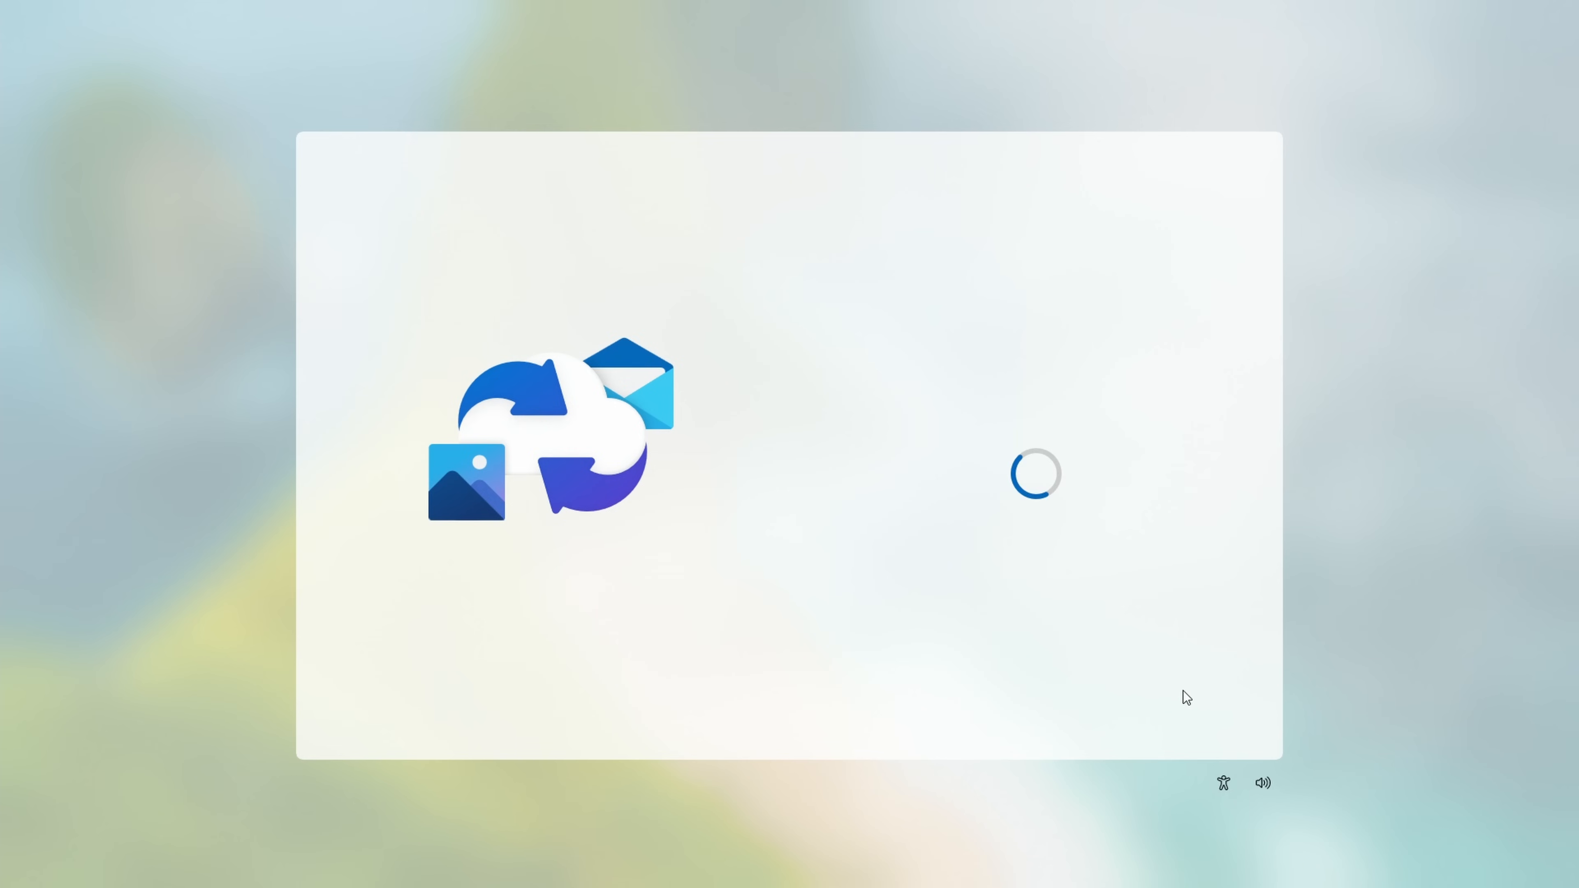
click(910, 437)
click(1184, 703)
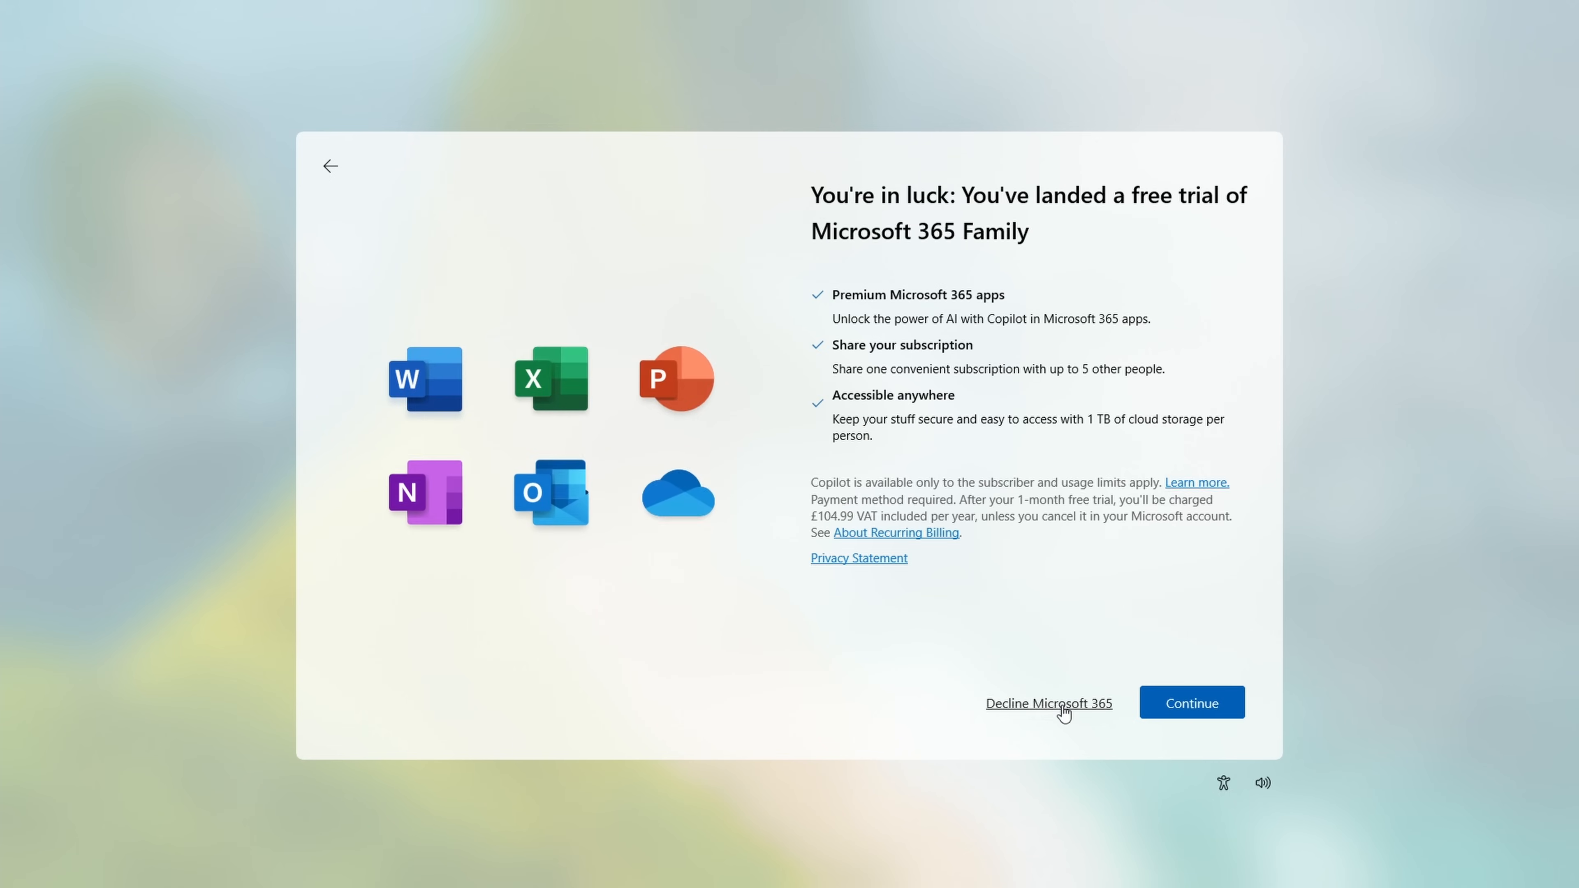
click(1060, 706)
click(1064, 705)
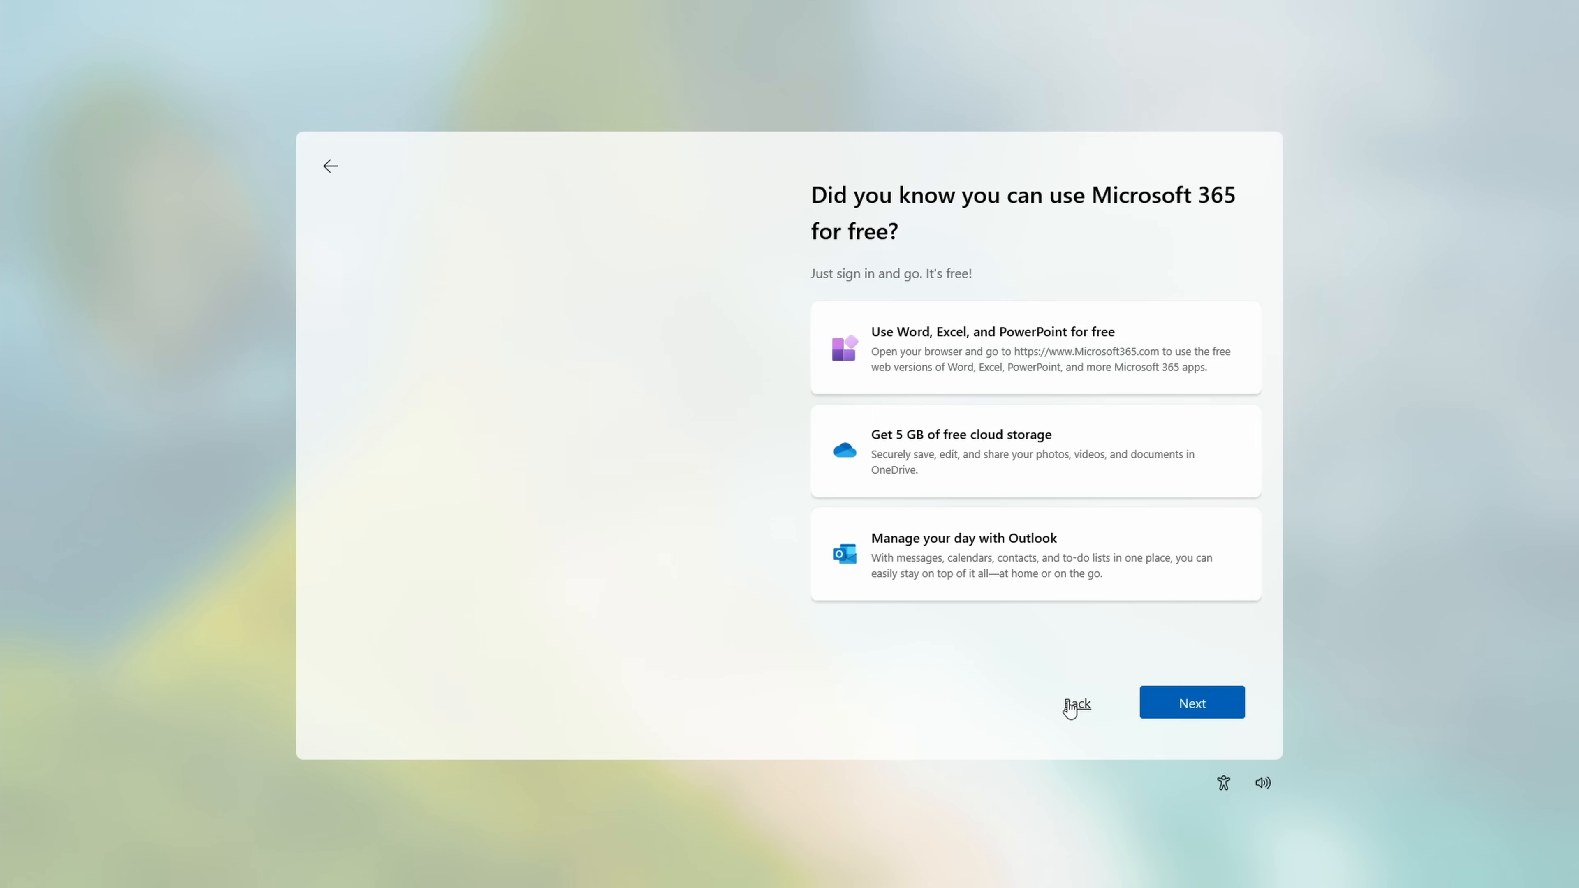
click(1183, 705)
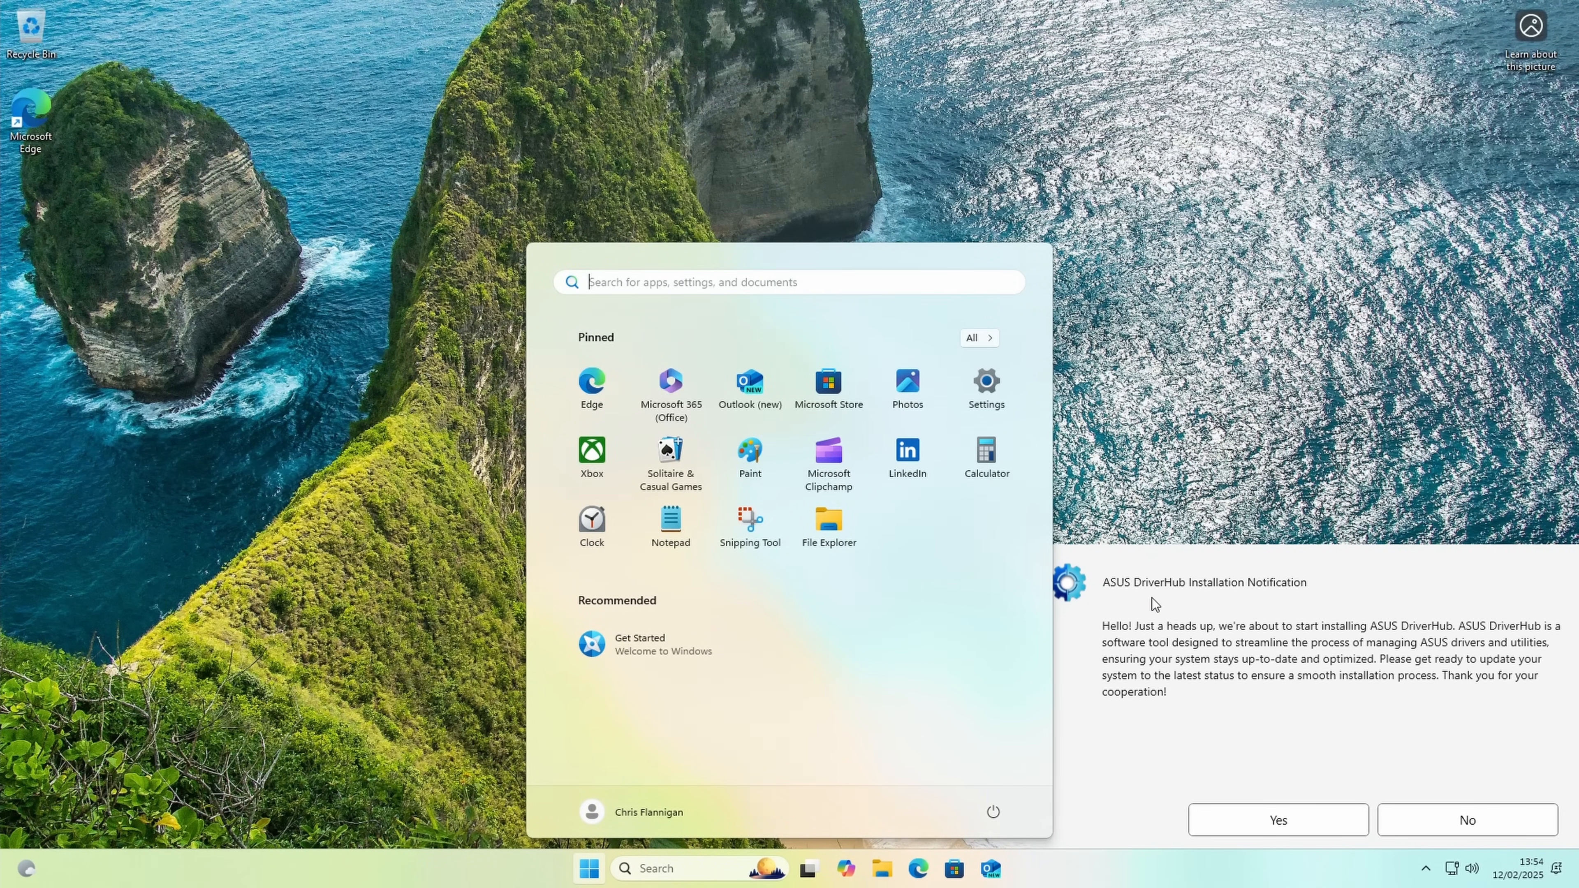
Step: Agree to the ASUS DriverHub installation, accept its End User License Agreement and finish the installer
click(1278, 824)
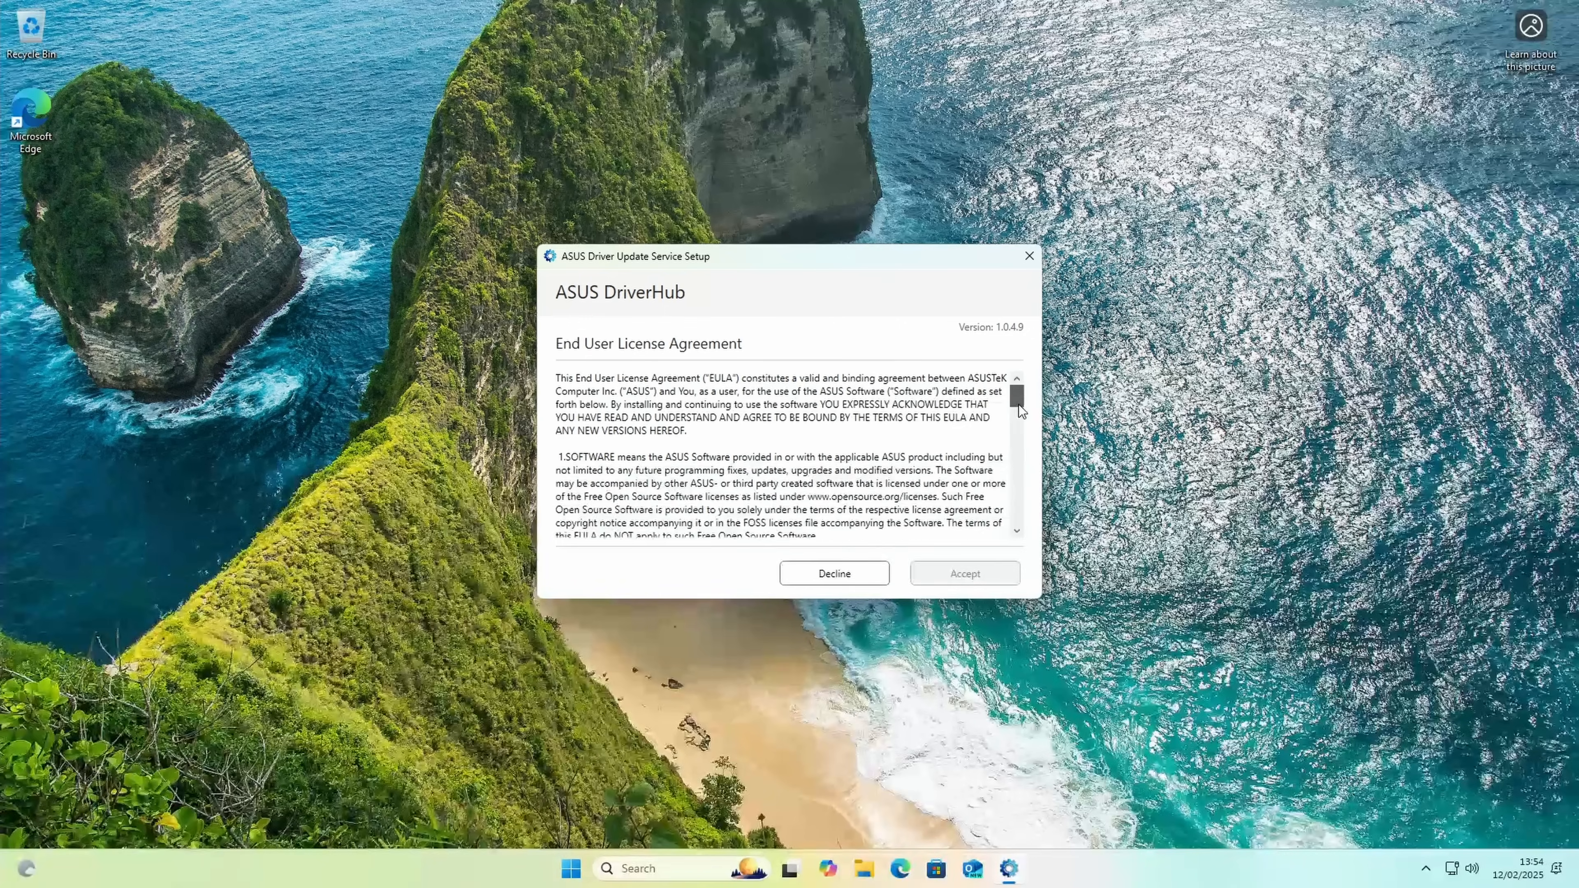
drag(1020, 405, 1019, 538)
click(1002, 576)
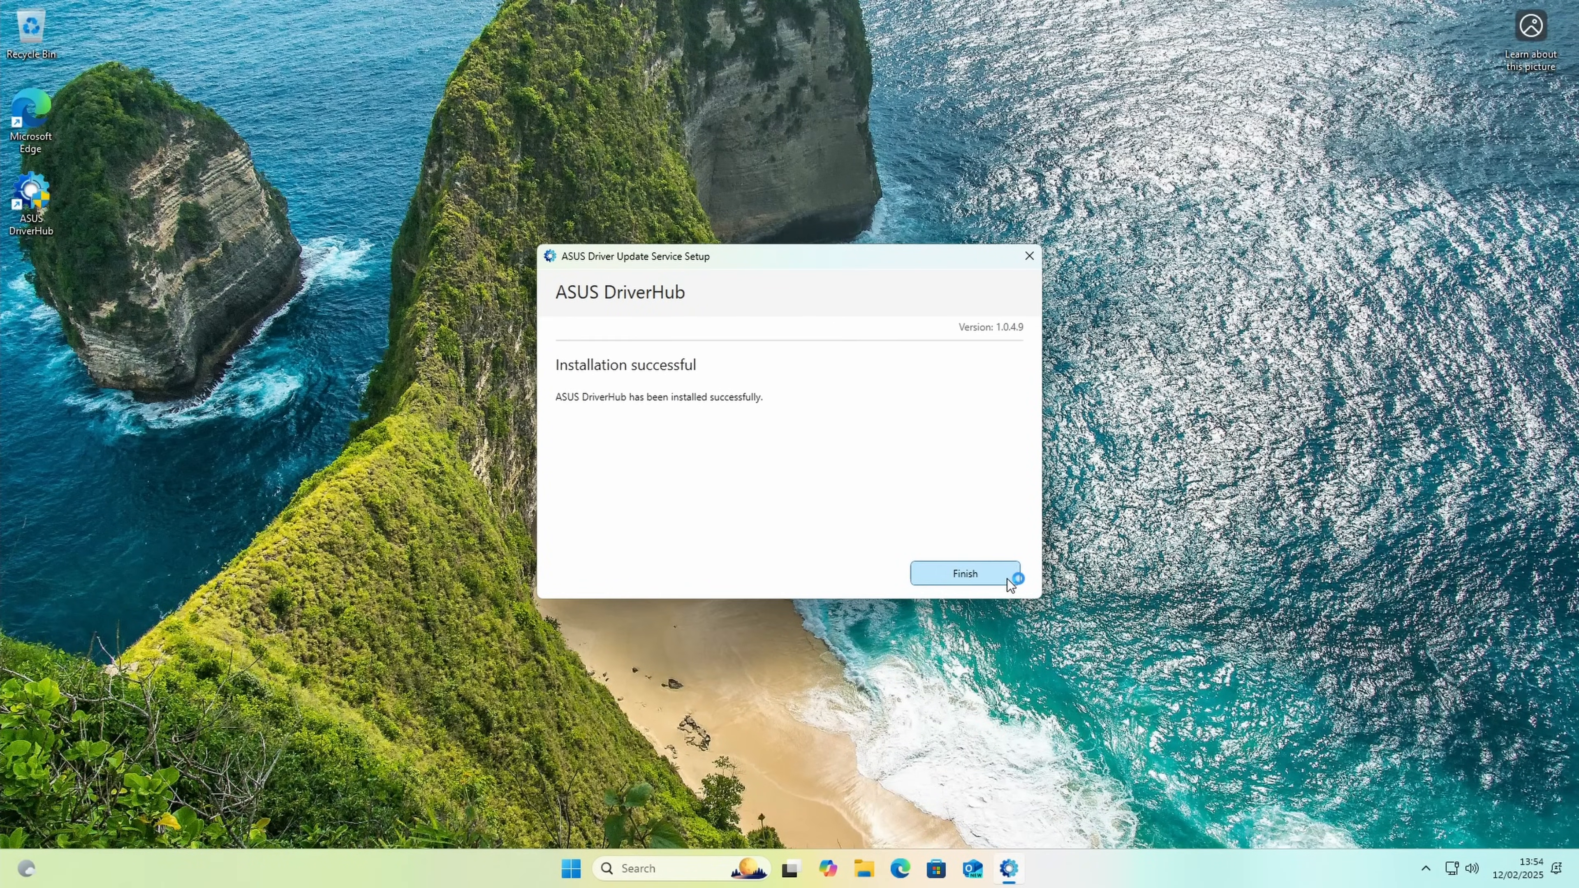
click(999, 574)
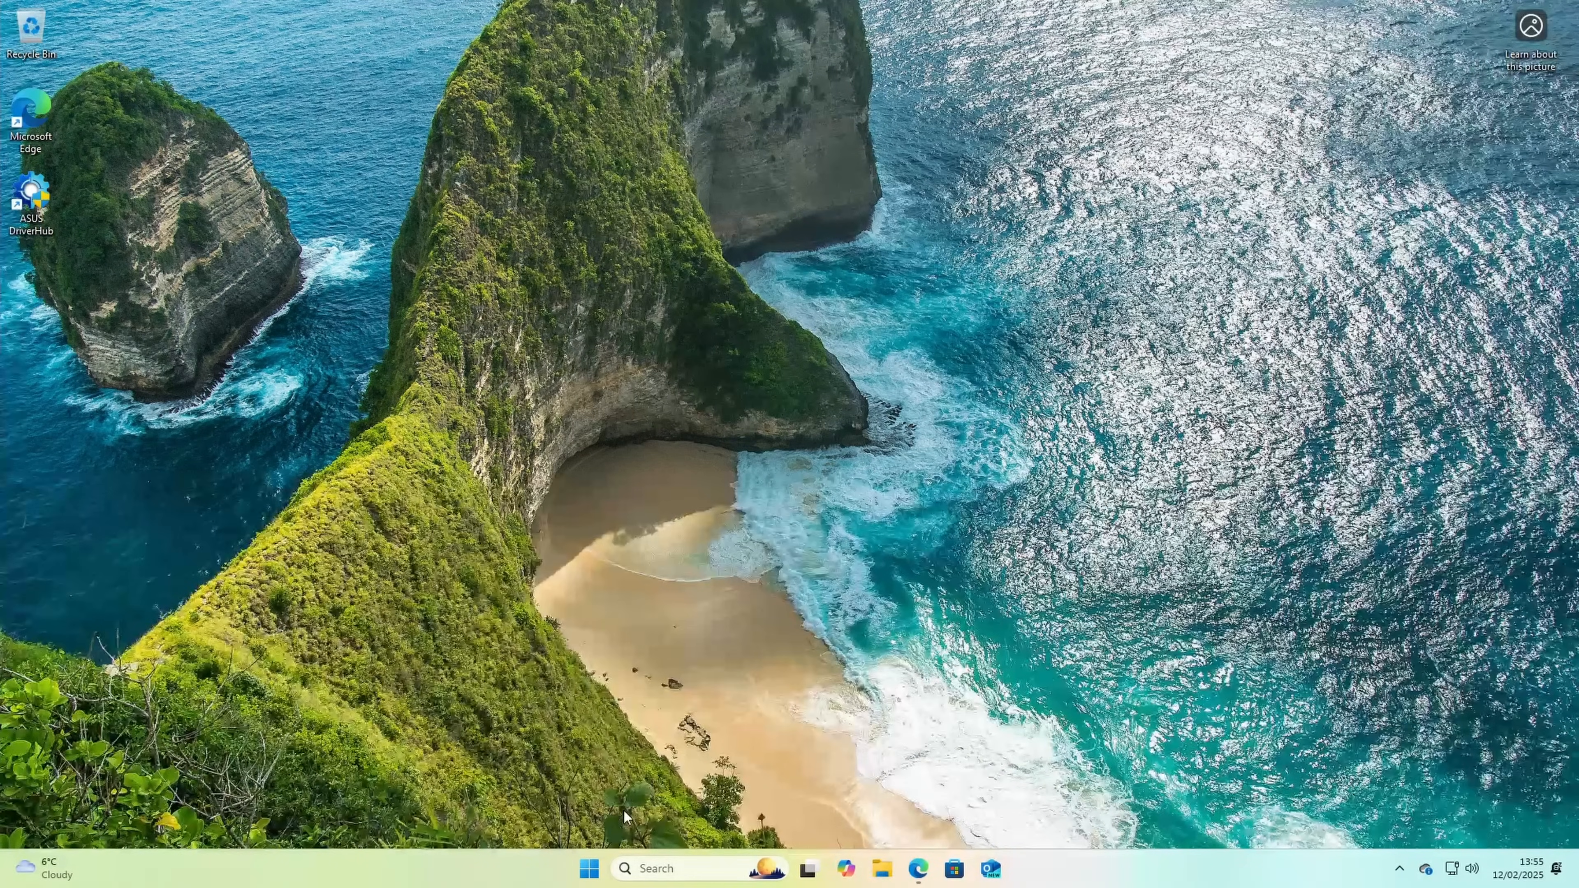
Step: Download and install all available Windows updates, and close Settings
click(591, 870)
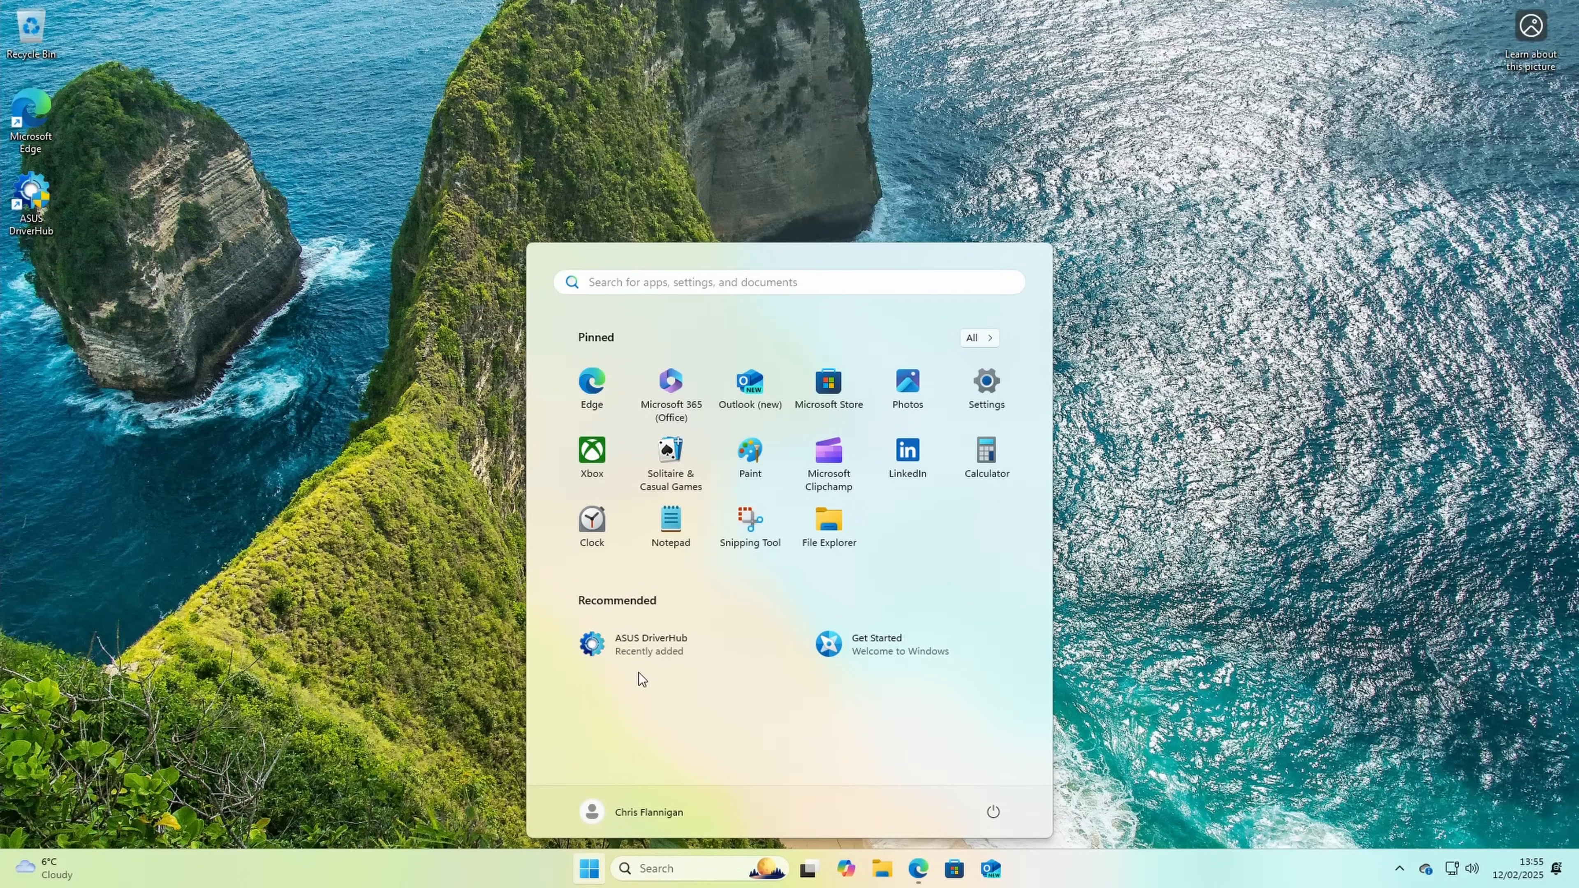
click(973, 414)
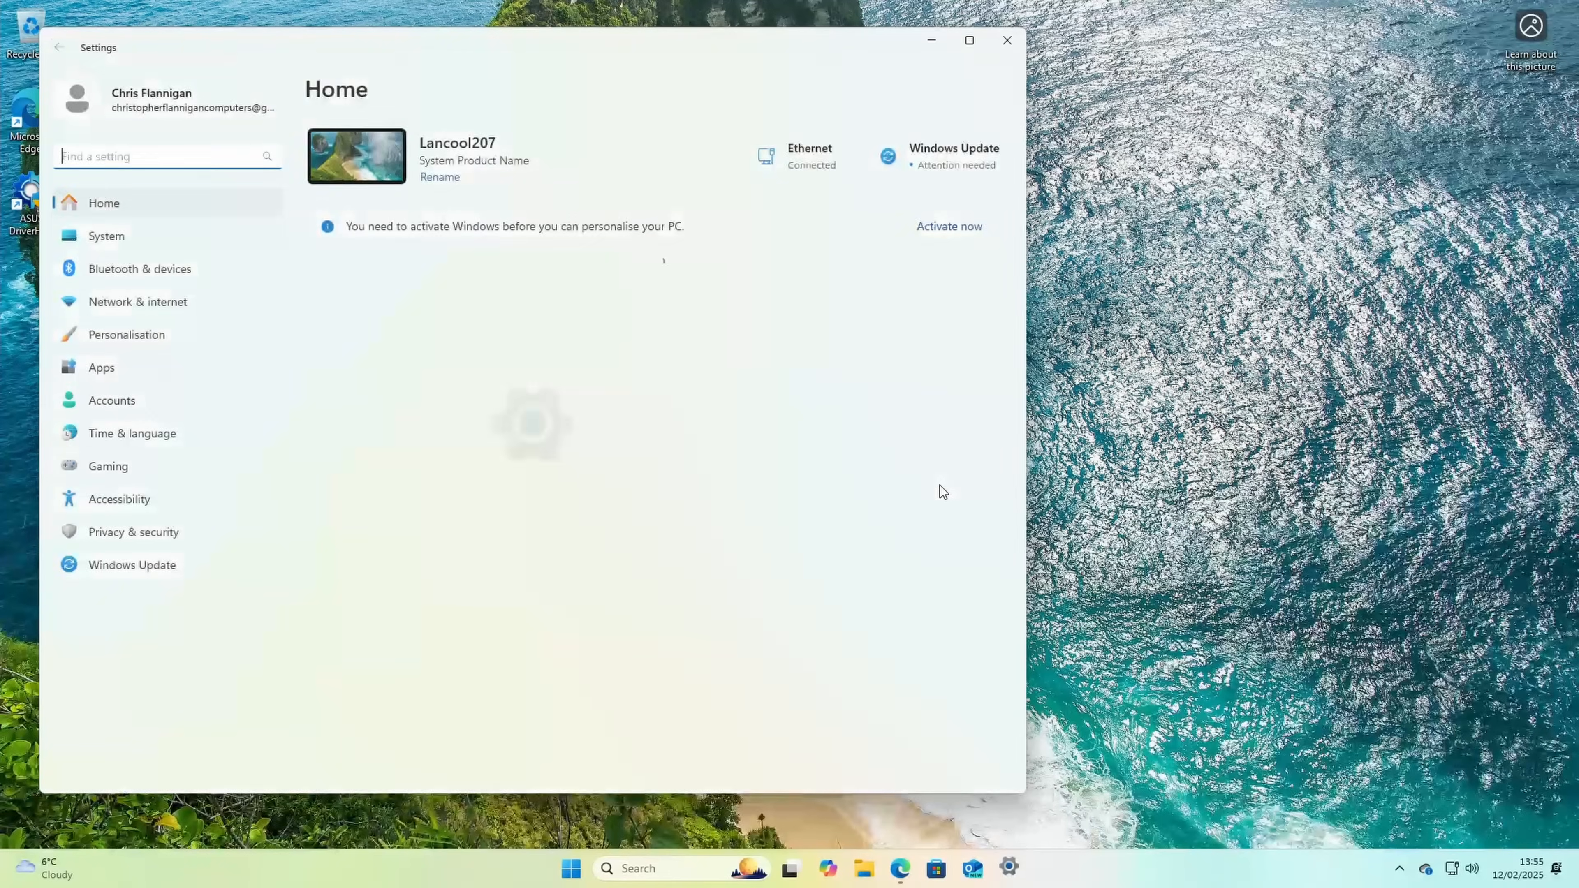
click(107, 566)
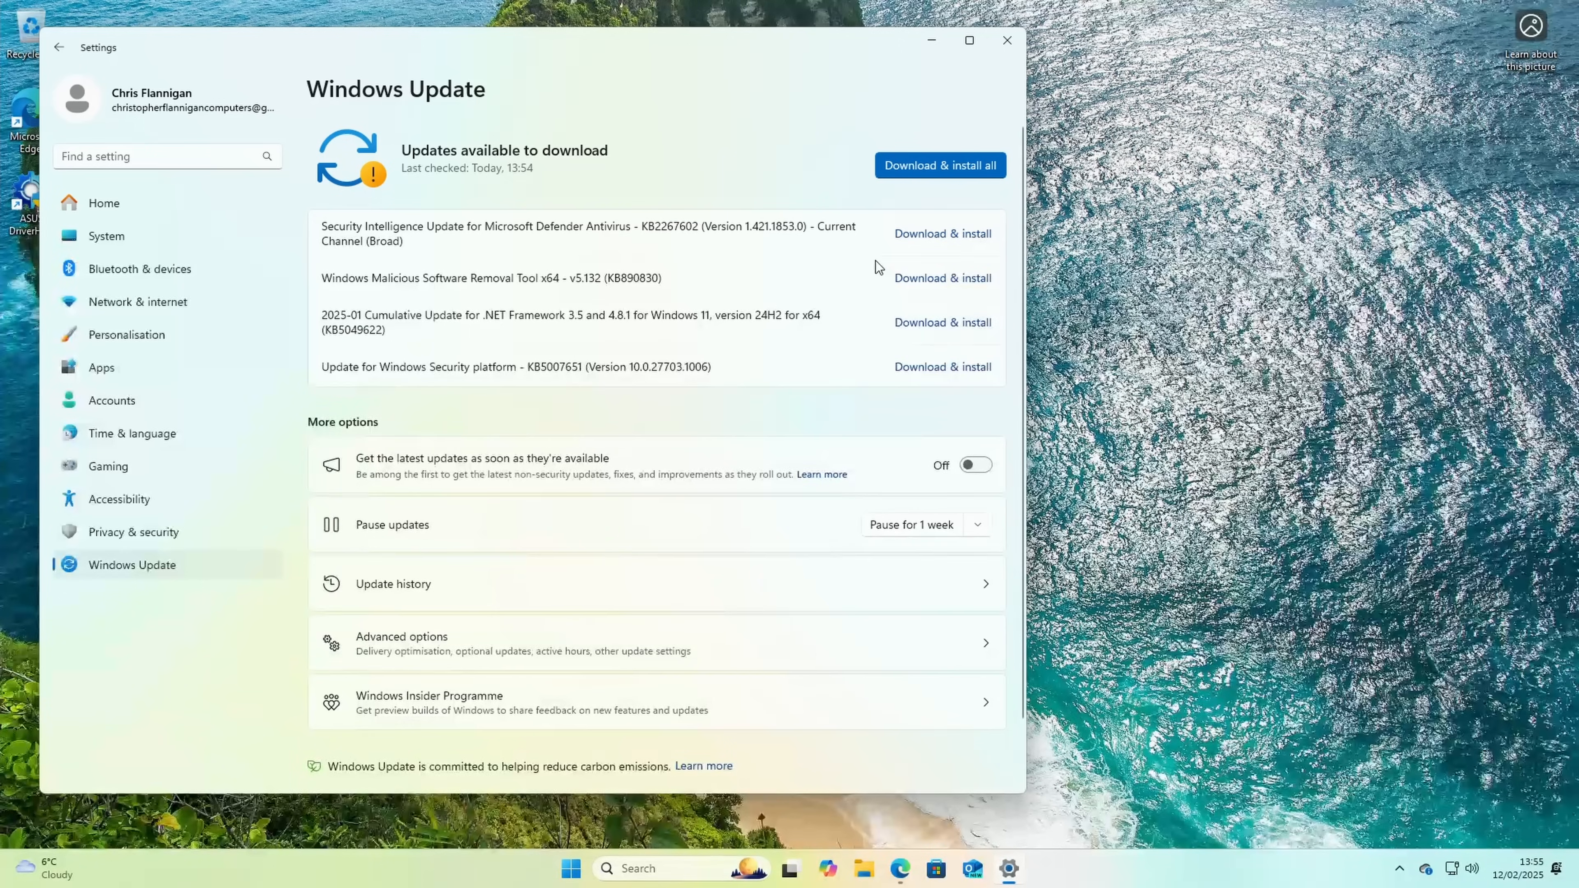
click(967, 168)
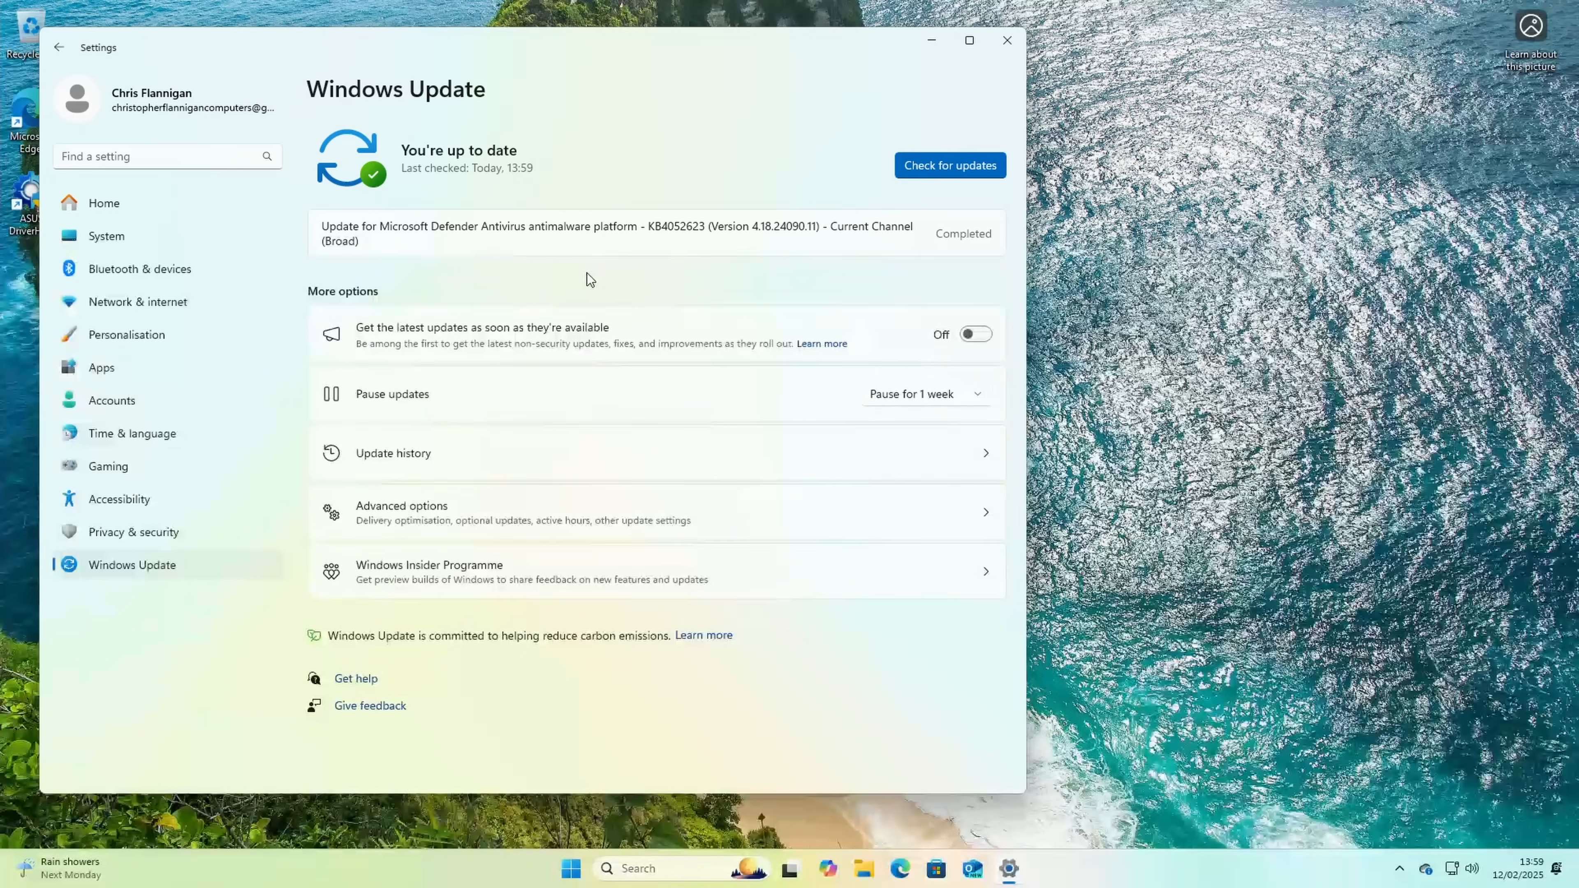
click(1008, 42)
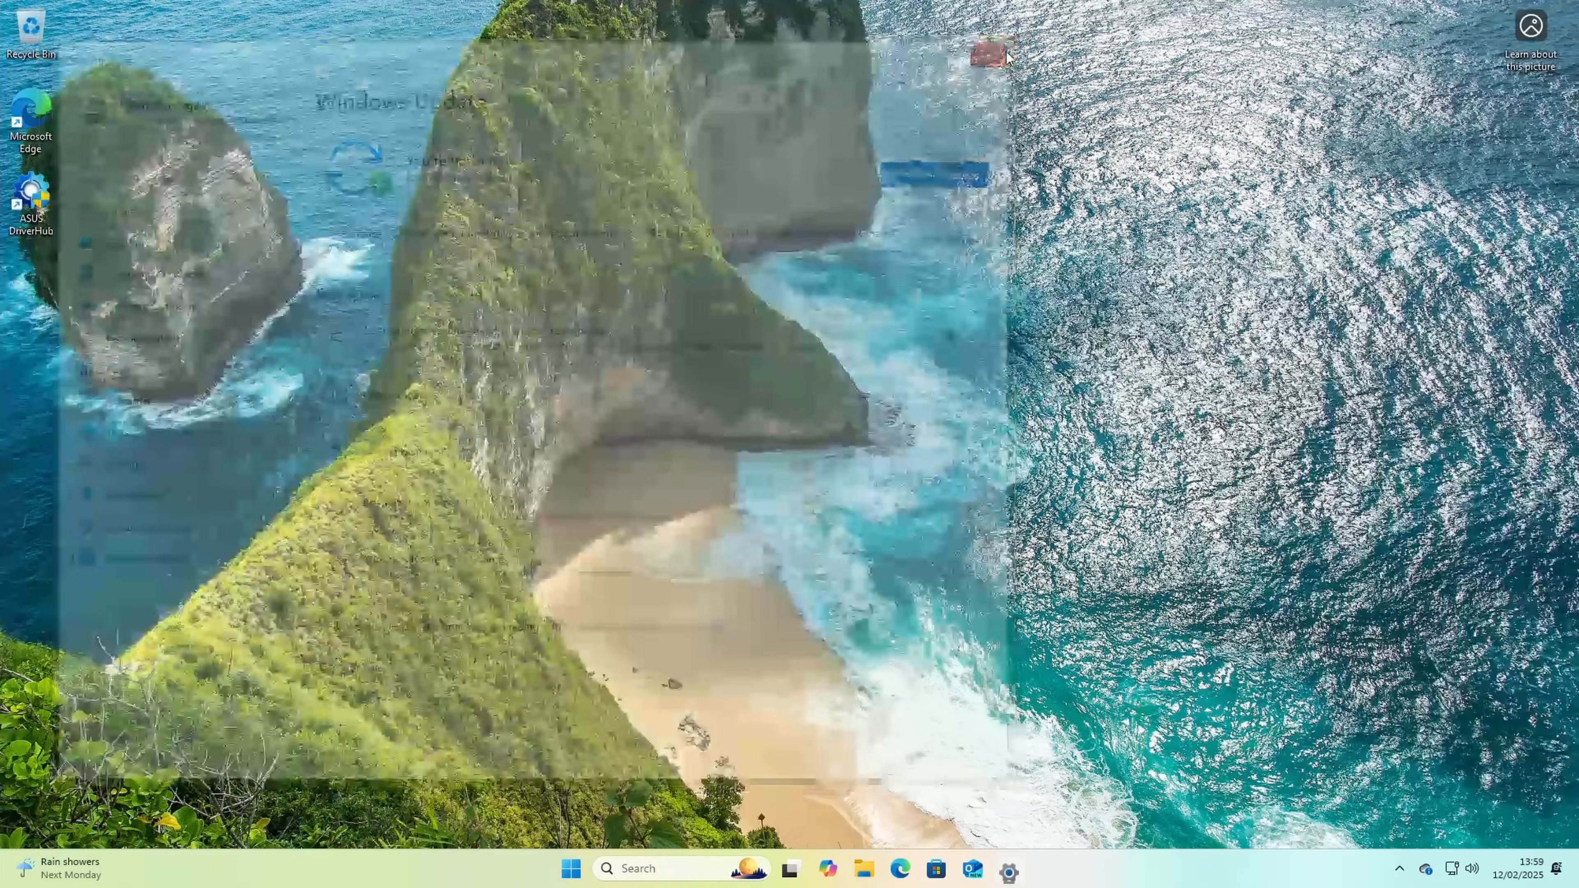
Step: Launch ASUS DriverHub with administrator permission, install the Intel Chipset Driver and restart the PC
double_click(31, 193)
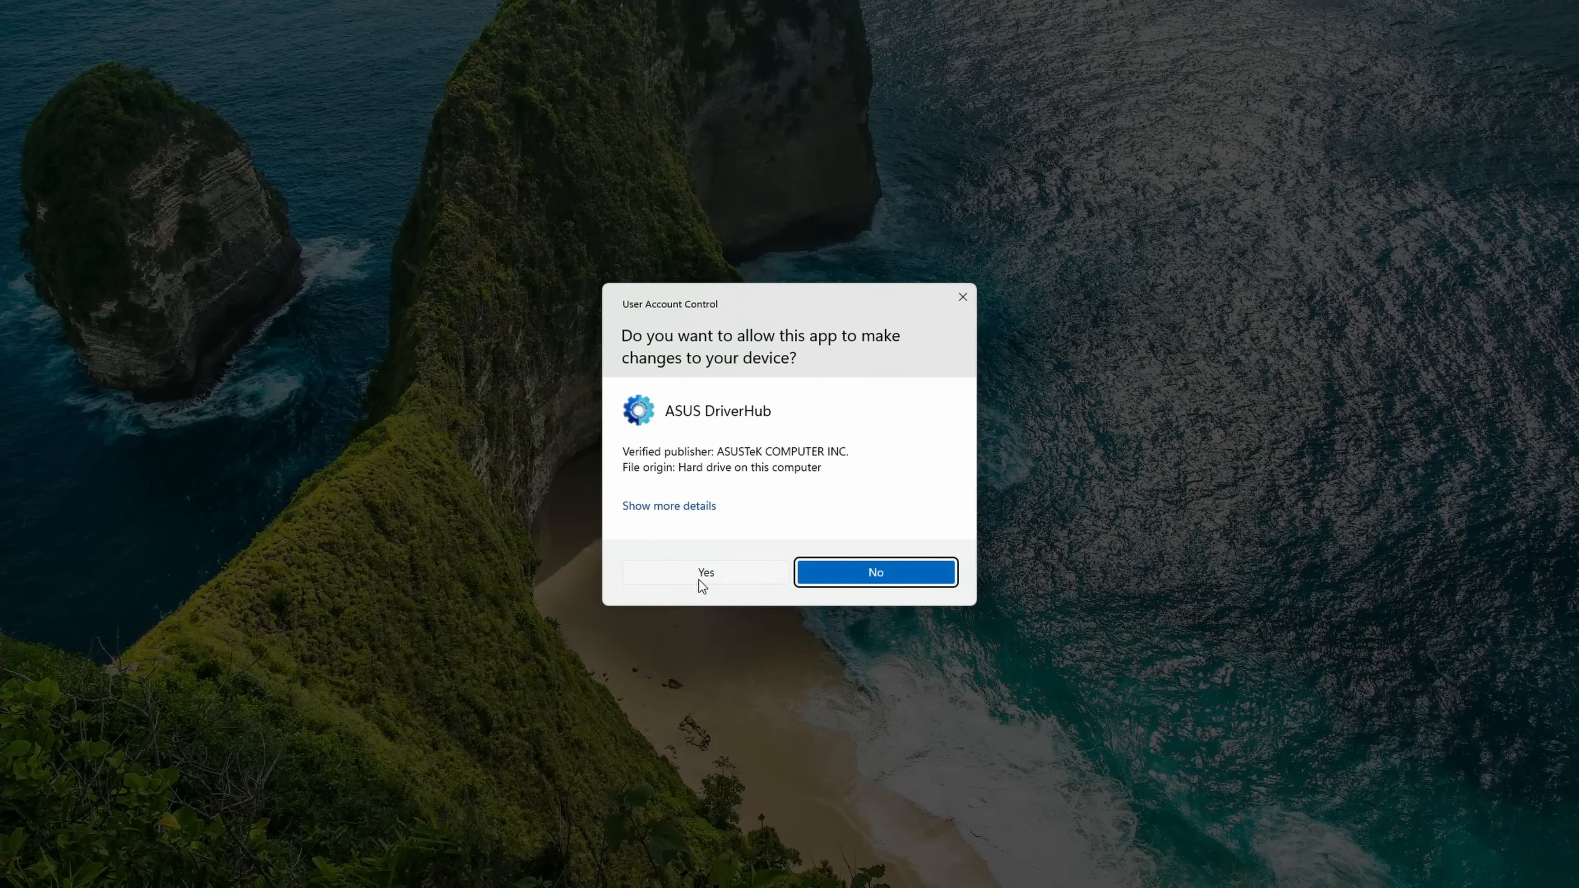
click(698, 580)
drag(1558, 198, 1553, 152)
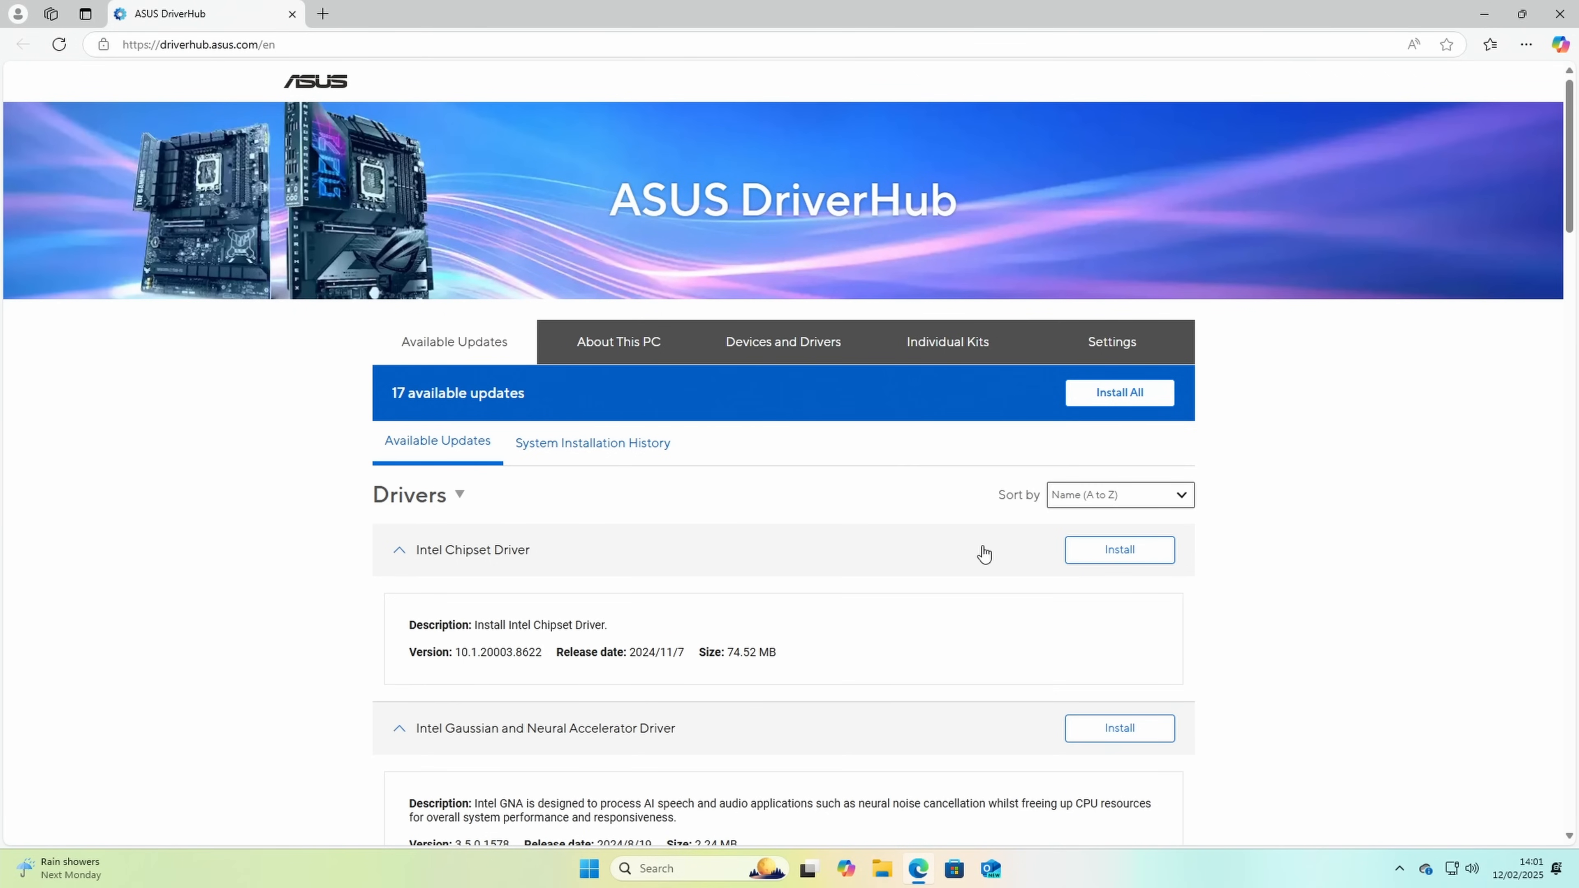
click(1149, 551)
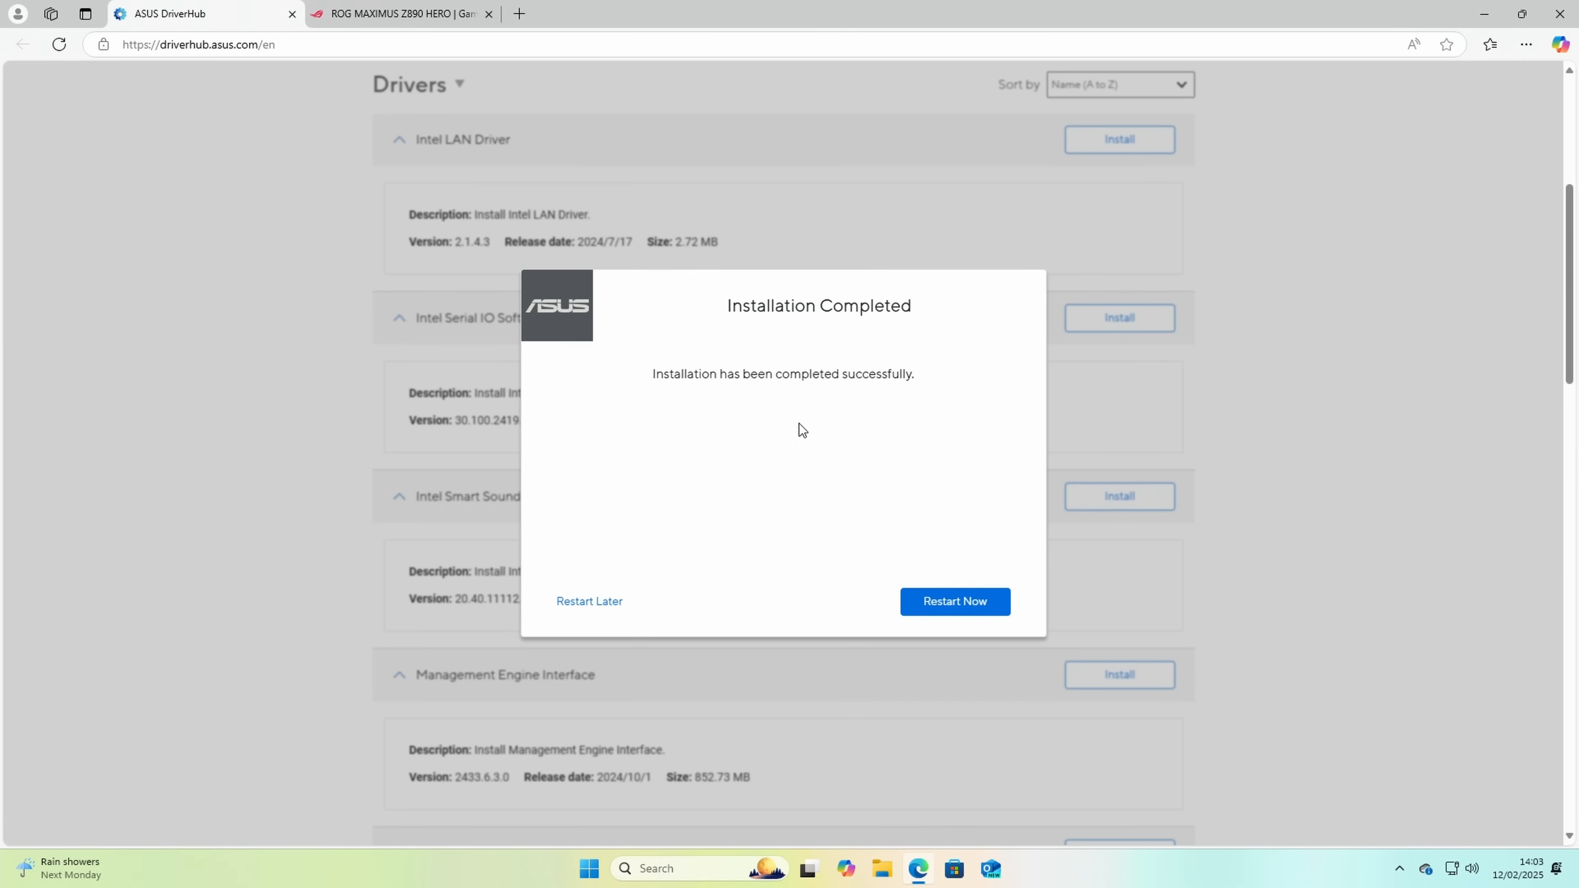
click(946, 603)
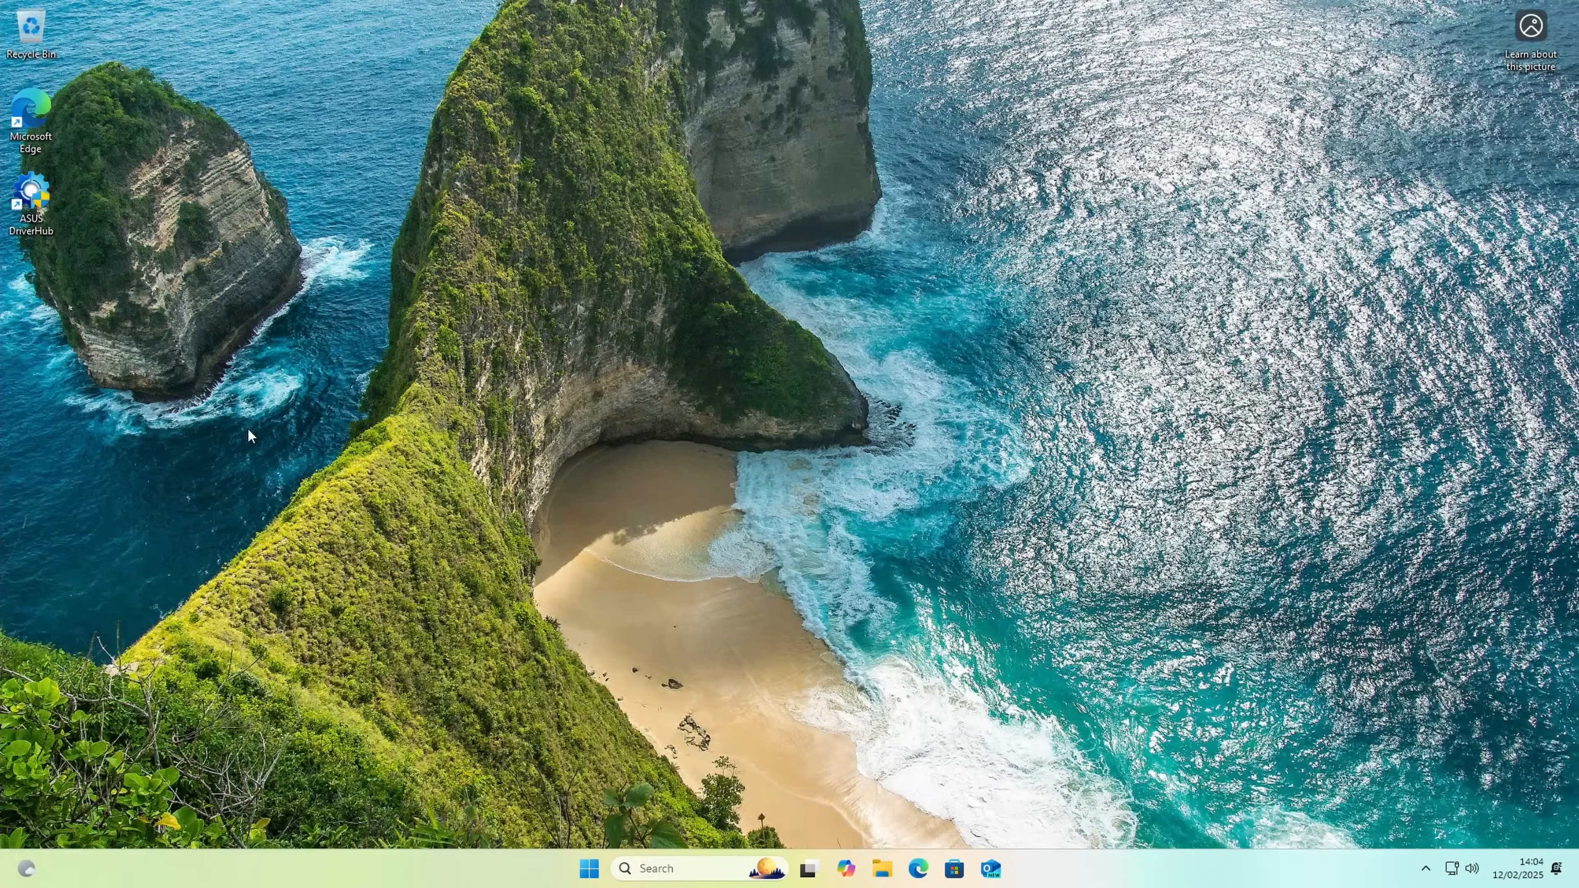
Step: Reopen ASUS DriverHub and start the Armoury Crate installation without Aura Creator or Virtual Pet
double_click(34, 194)
click(671, 562)
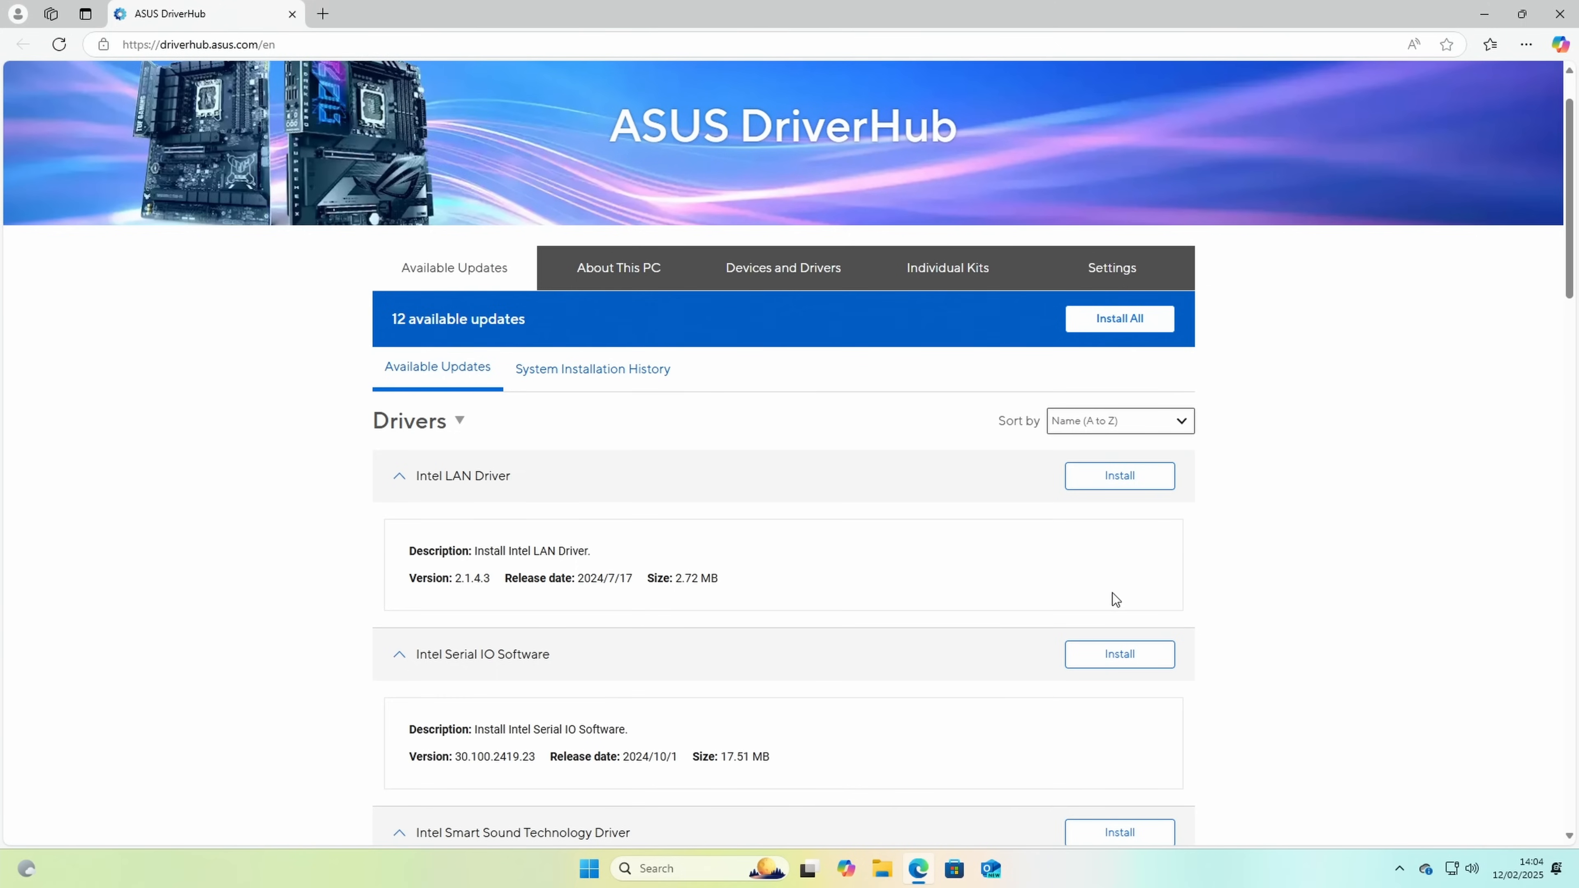
drag(1571, 281, 1523, 533)
scroll(1515, 582, down, 2)
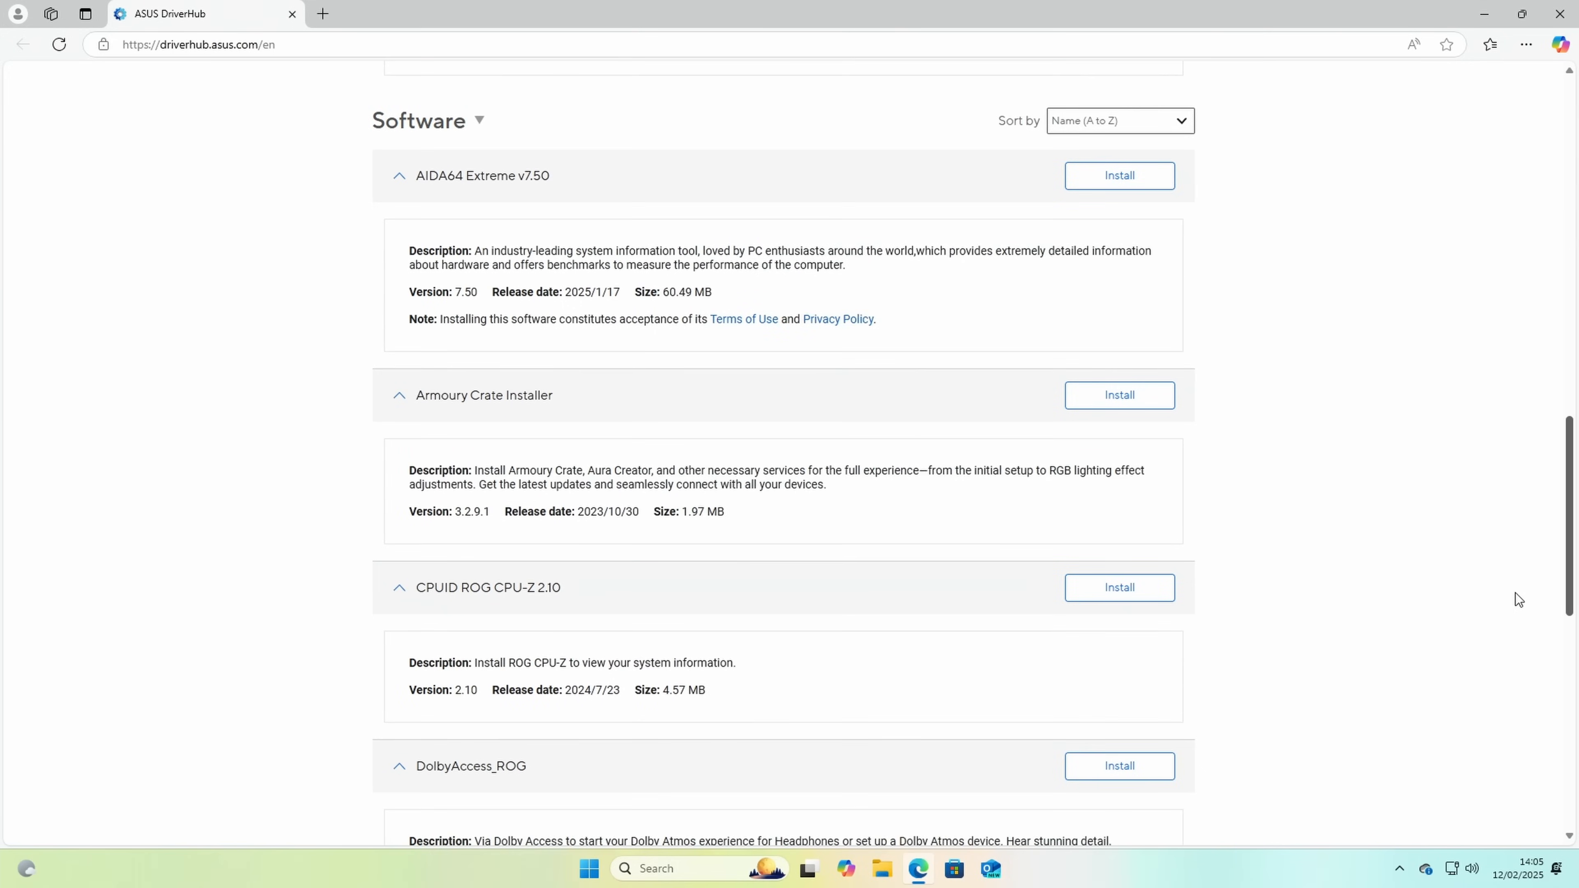
click(1136, 408)
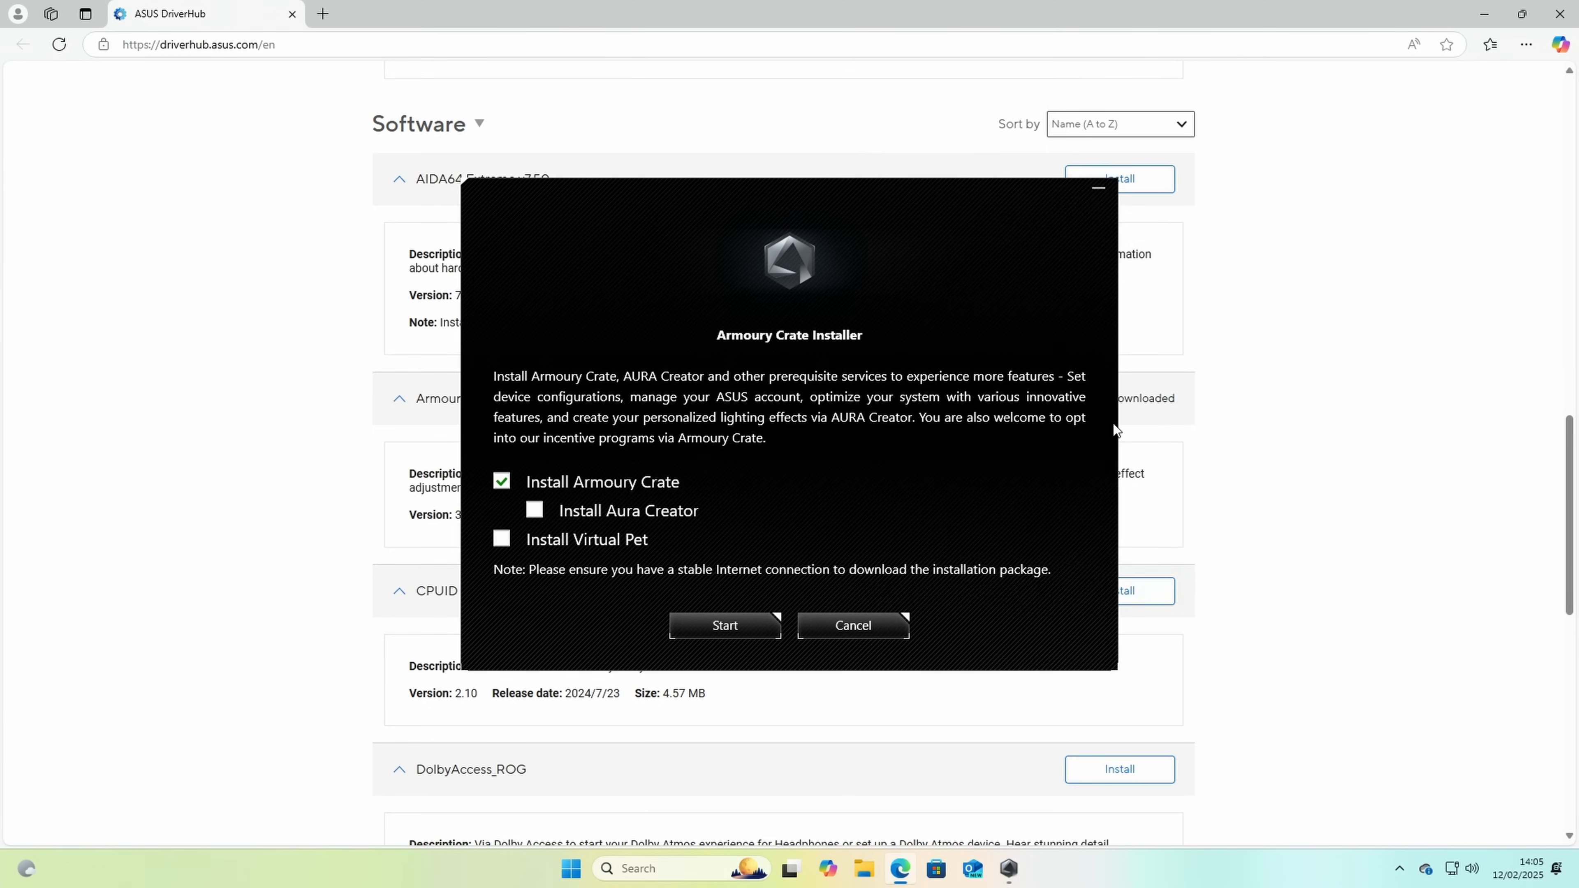
click(750, 625)
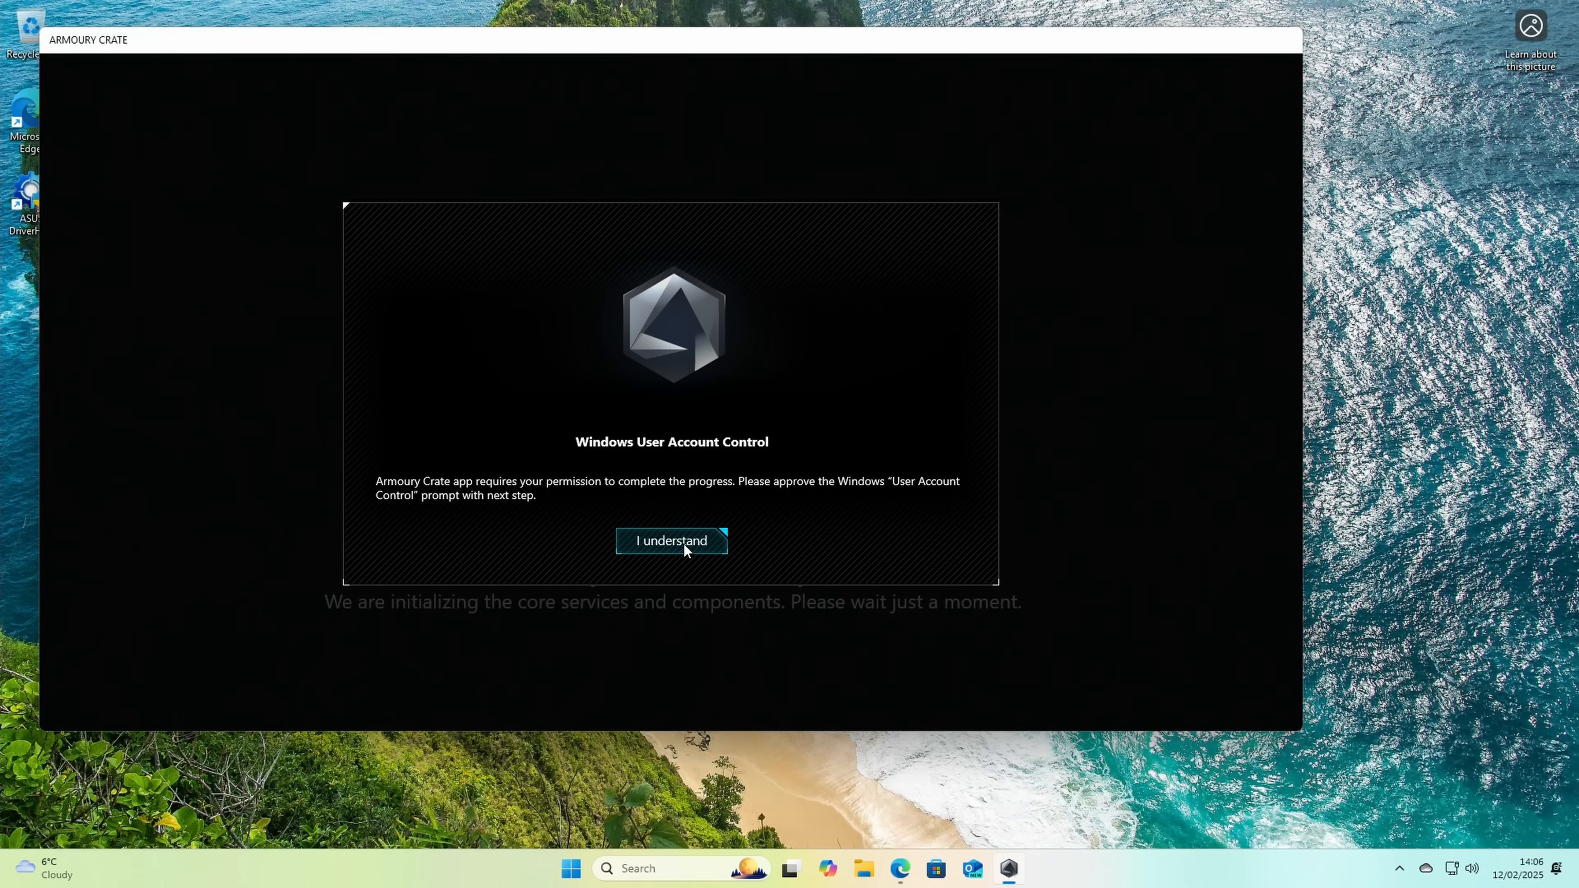
Step: Allow ACSetup to make changes to the device and reopen Armoury Crate to complete its installation
click(684, 545)
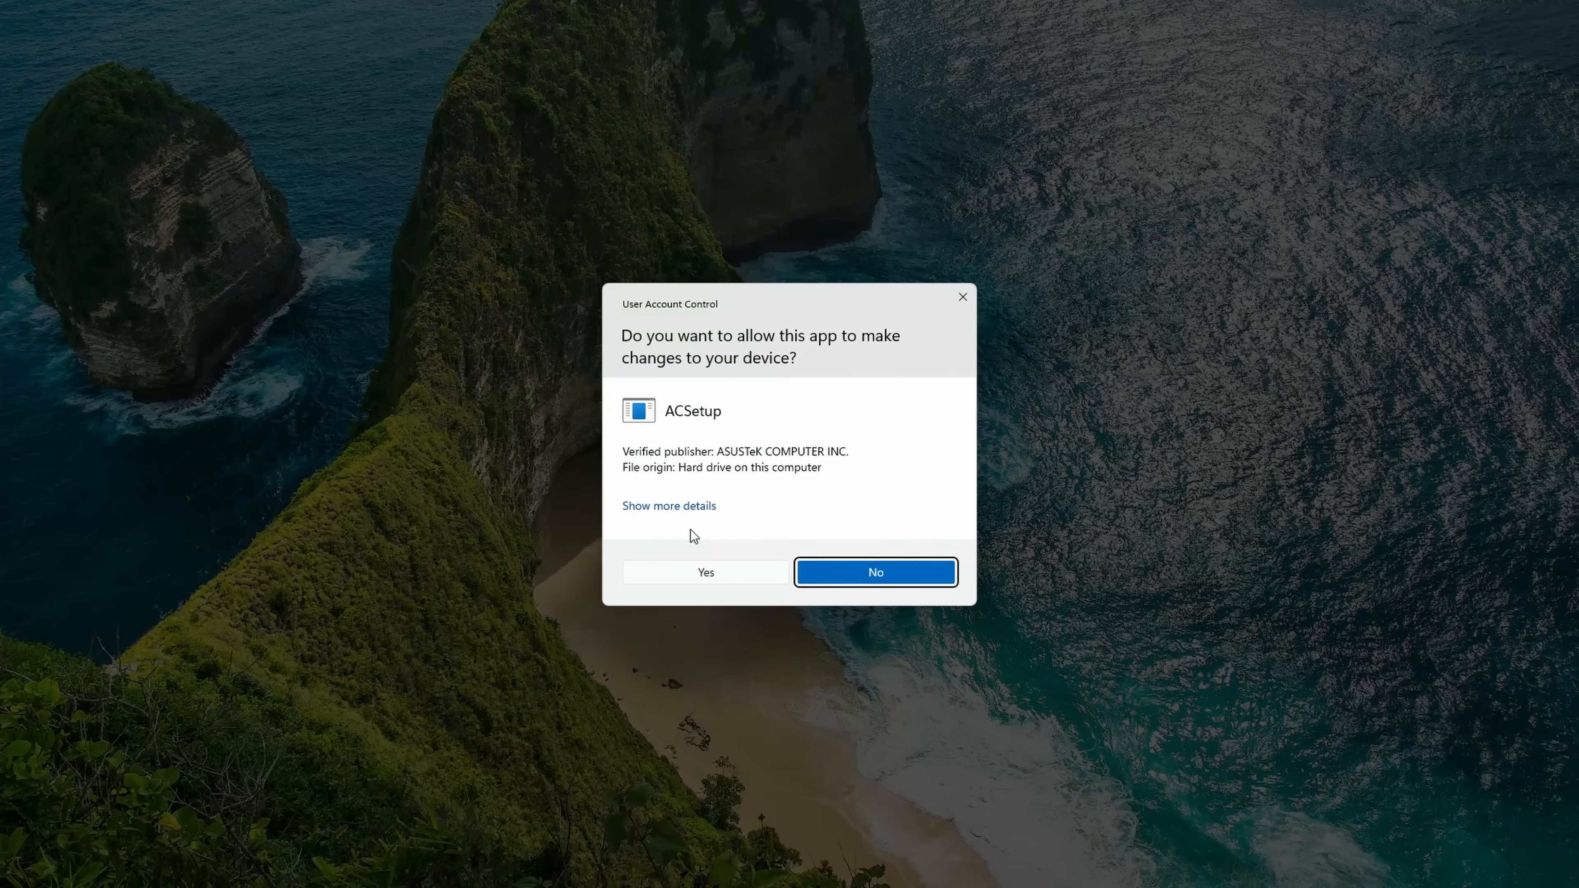
click(722, 573)
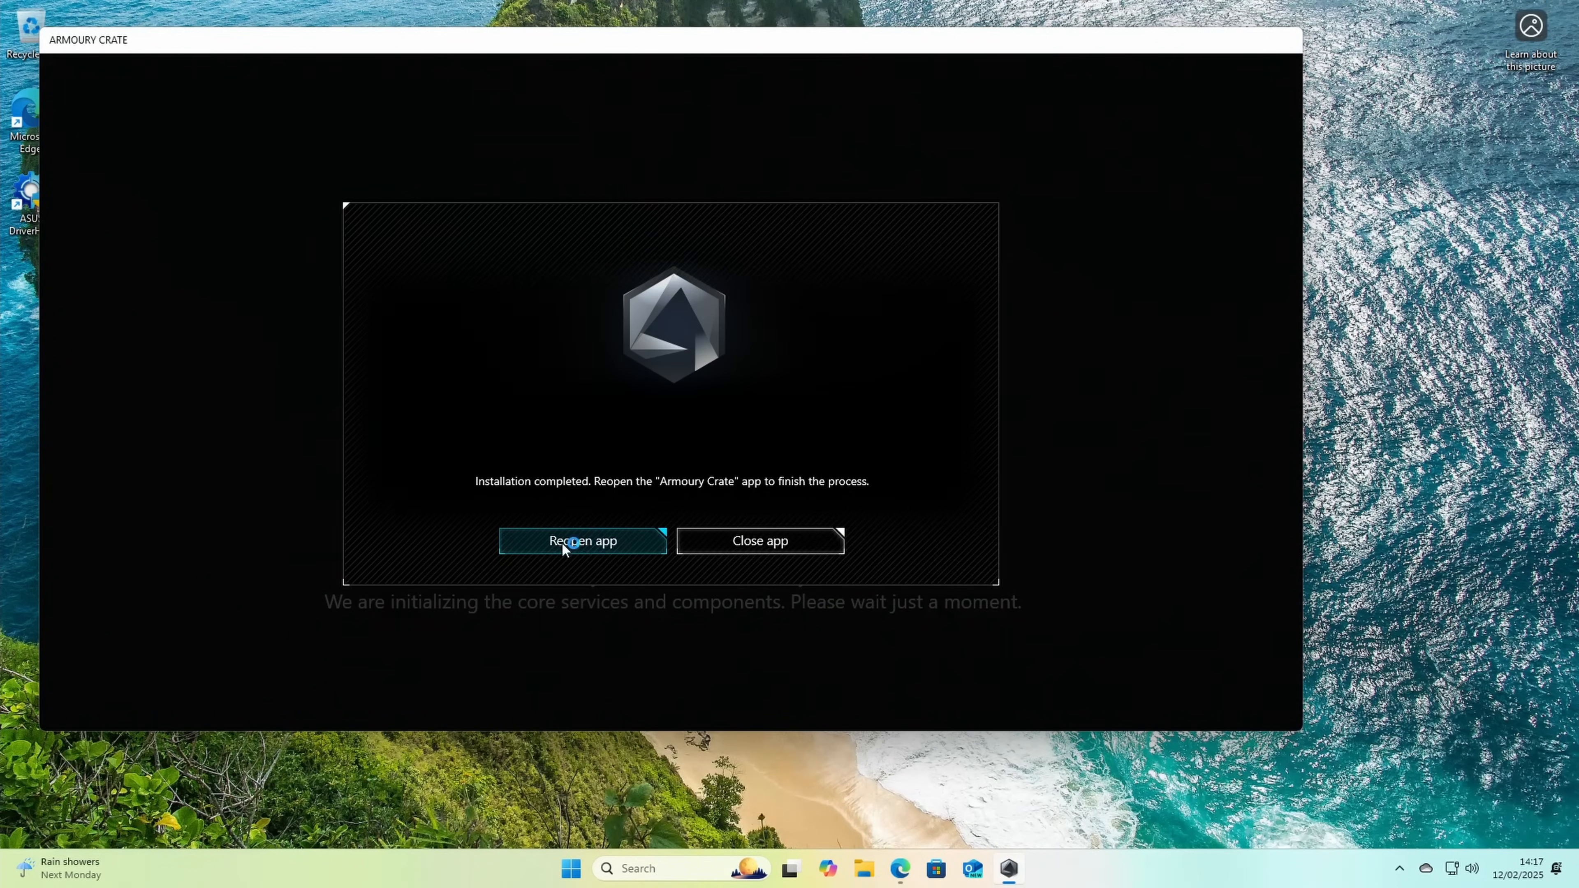
click(566, 540)
Step: Read through and agree to the Armoury Crate Privacy Policy, and skip the new feature introduction
drag(686, 349, 687, 554)
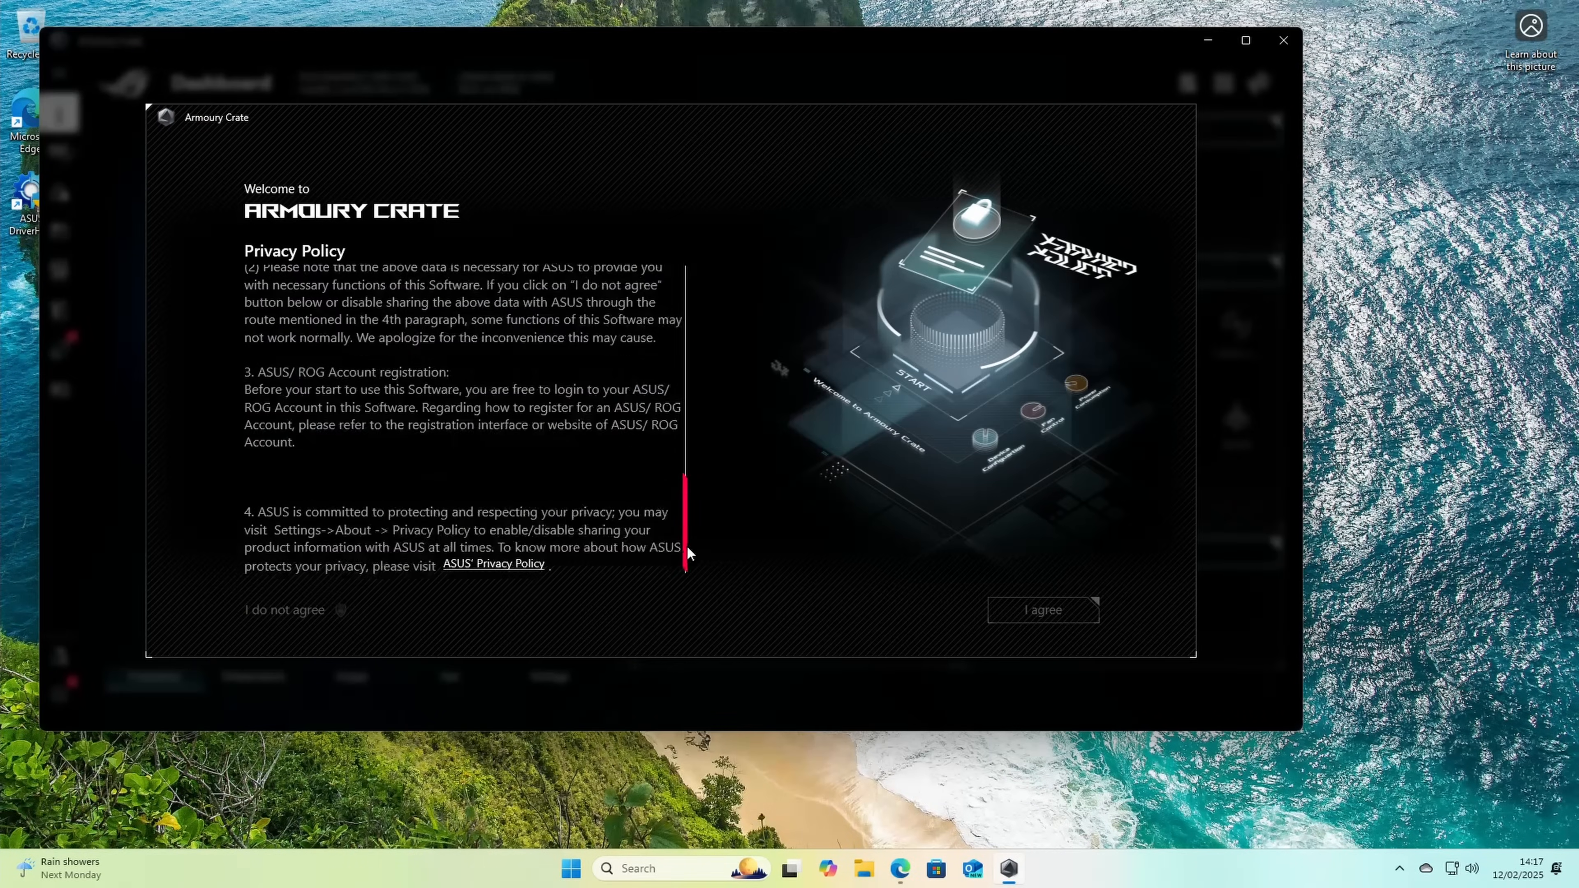
click(1051, 619)
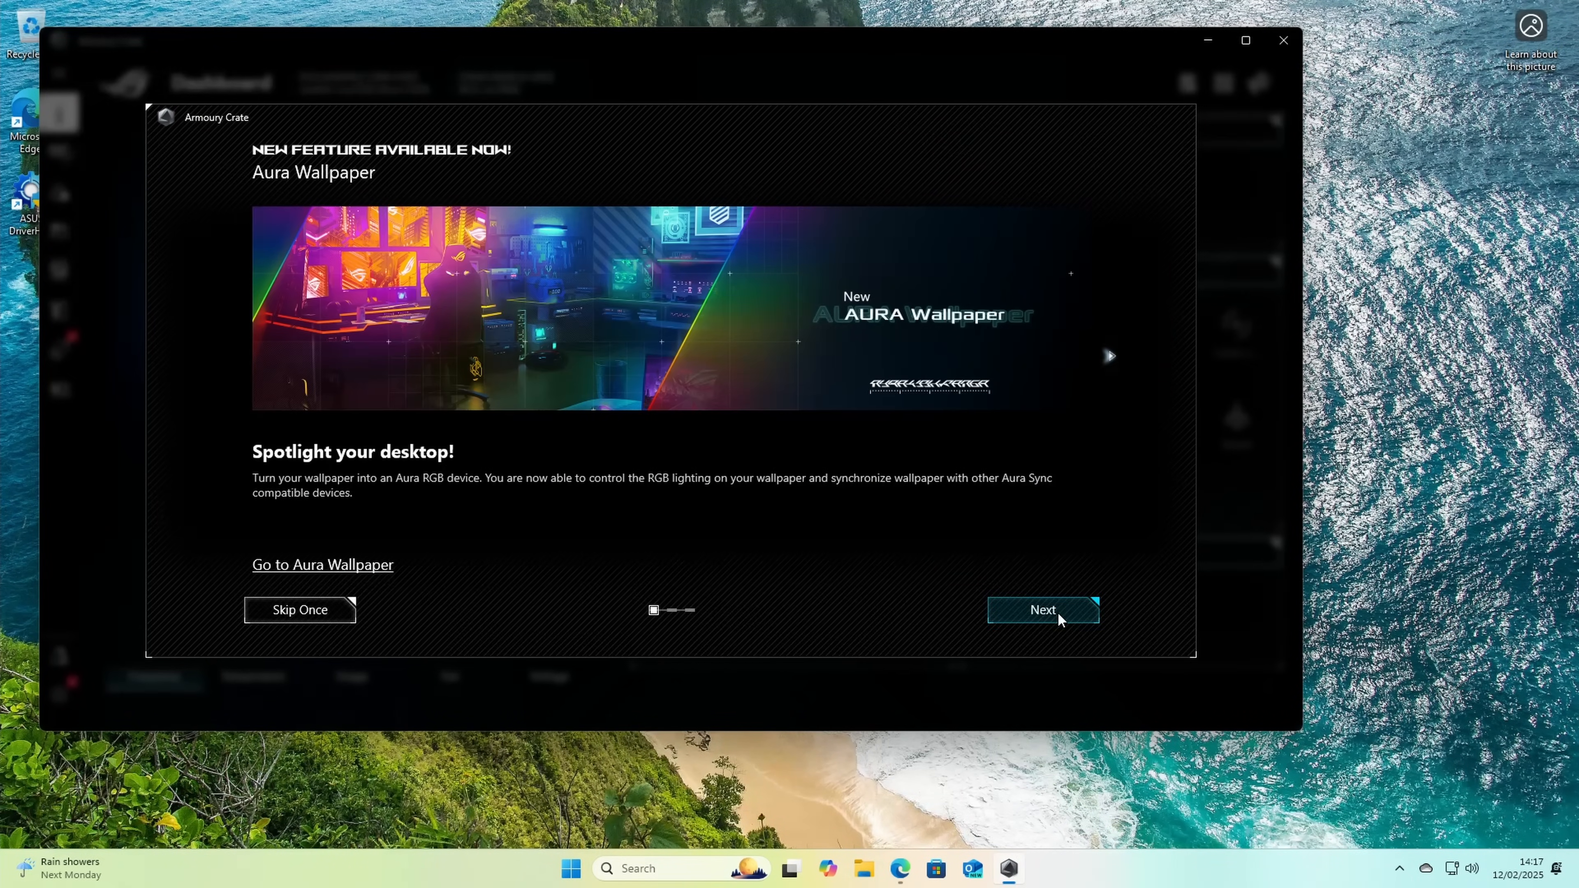
click(308, 614)
click(787, 456)
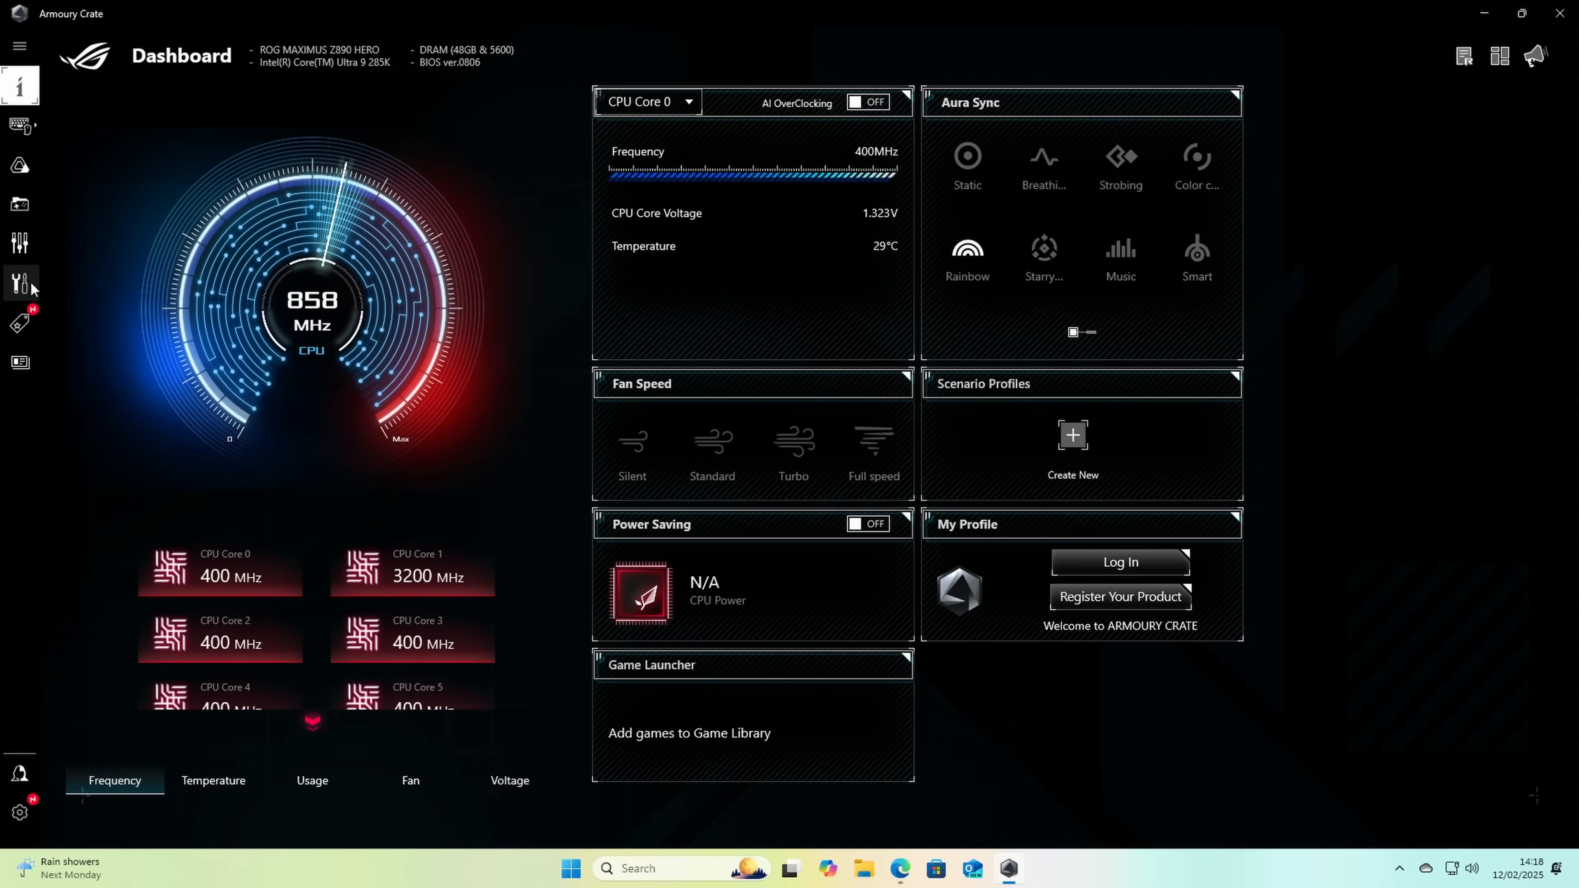
Step: Review the driver list in Armoury Crate, download and install all preselected new and outdated drivers, and restart the PC immediately
click(21, 284)
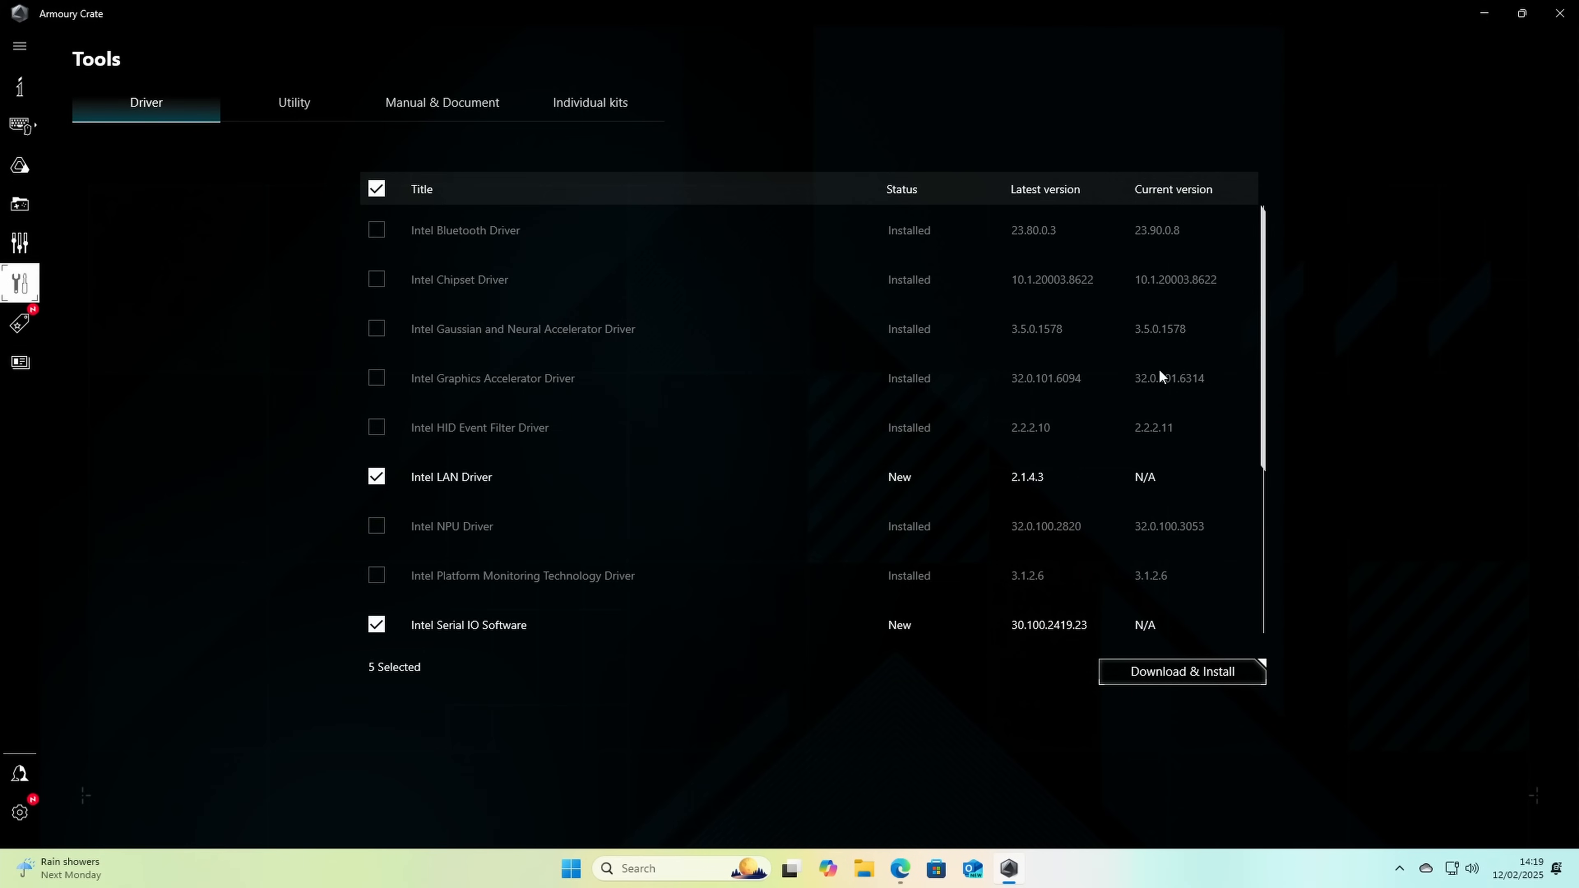
drag(1262, 359, 1251, 523)
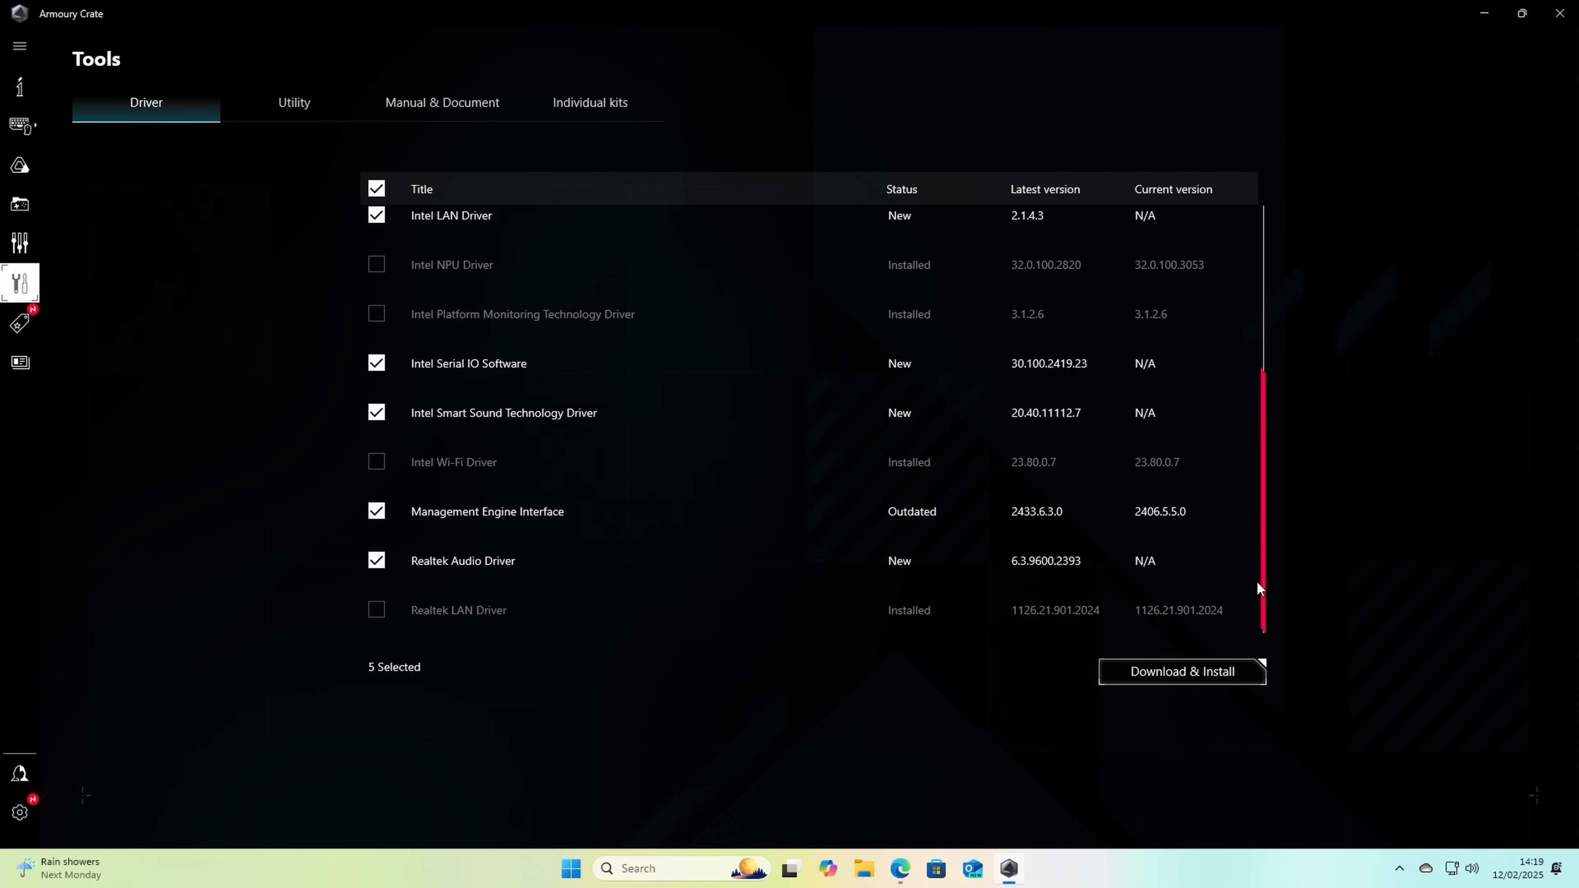
drag(1256, 598, 1246, 599)
drag(1264, 468, 1260, 270)
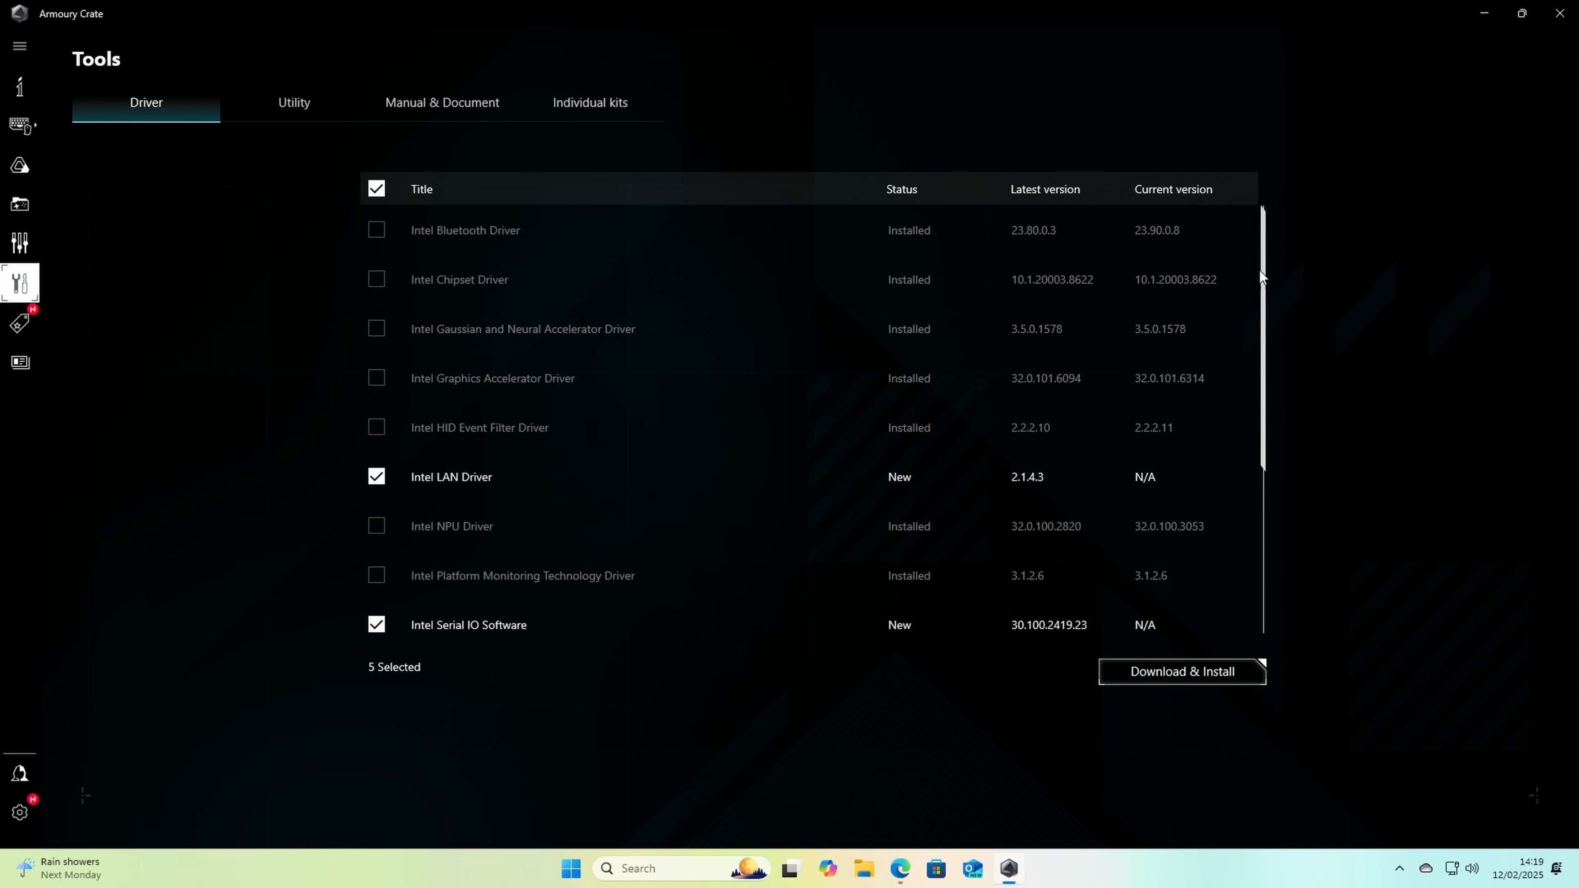
click(1190, 680)
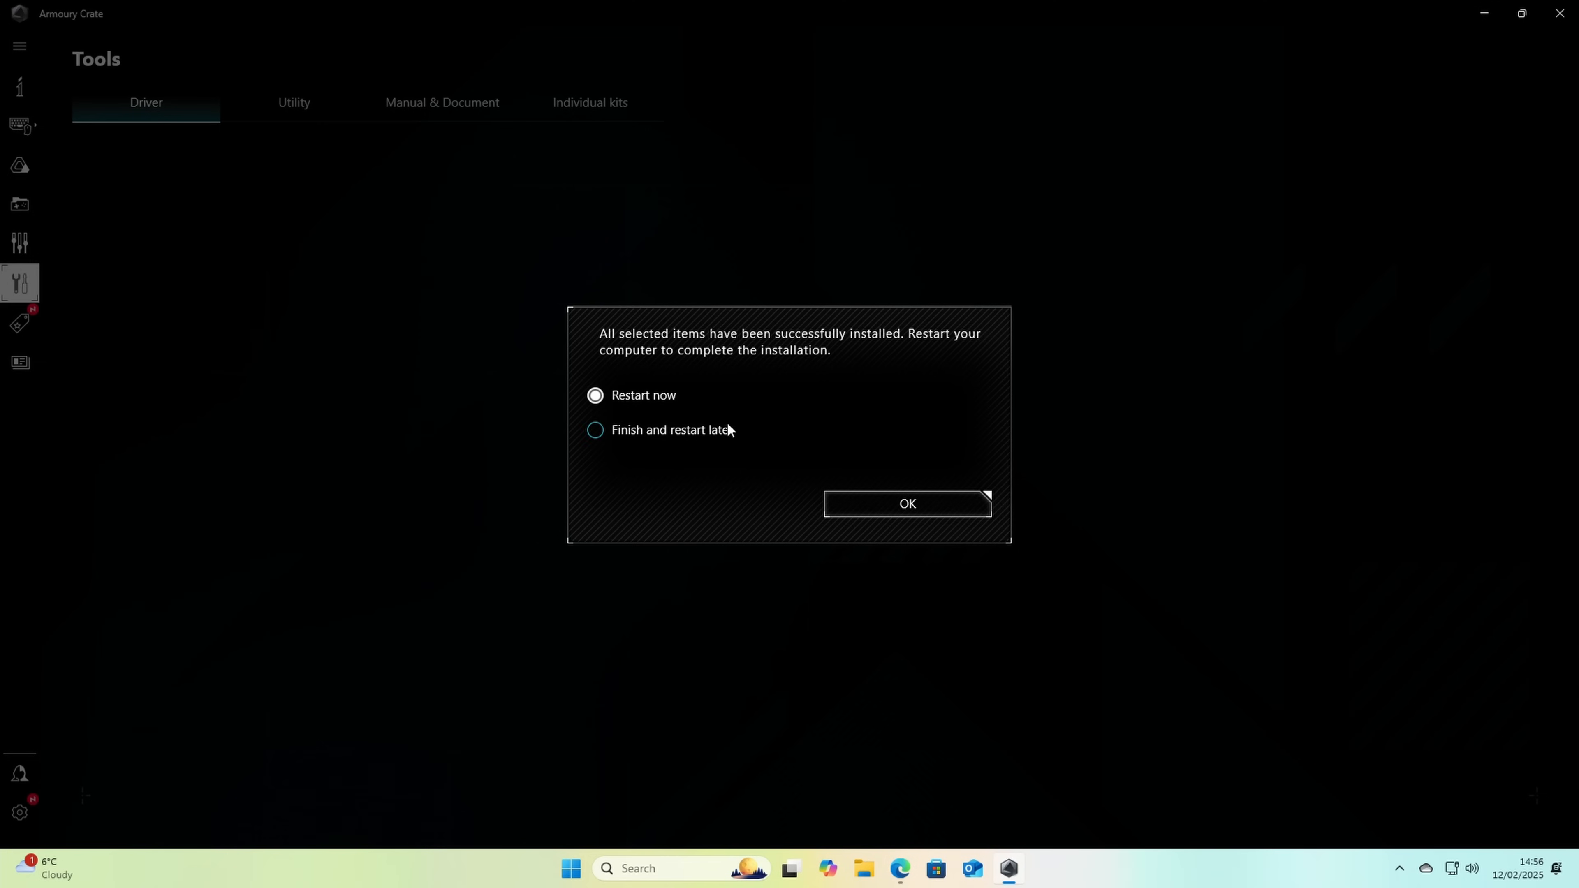
click(920, 504)
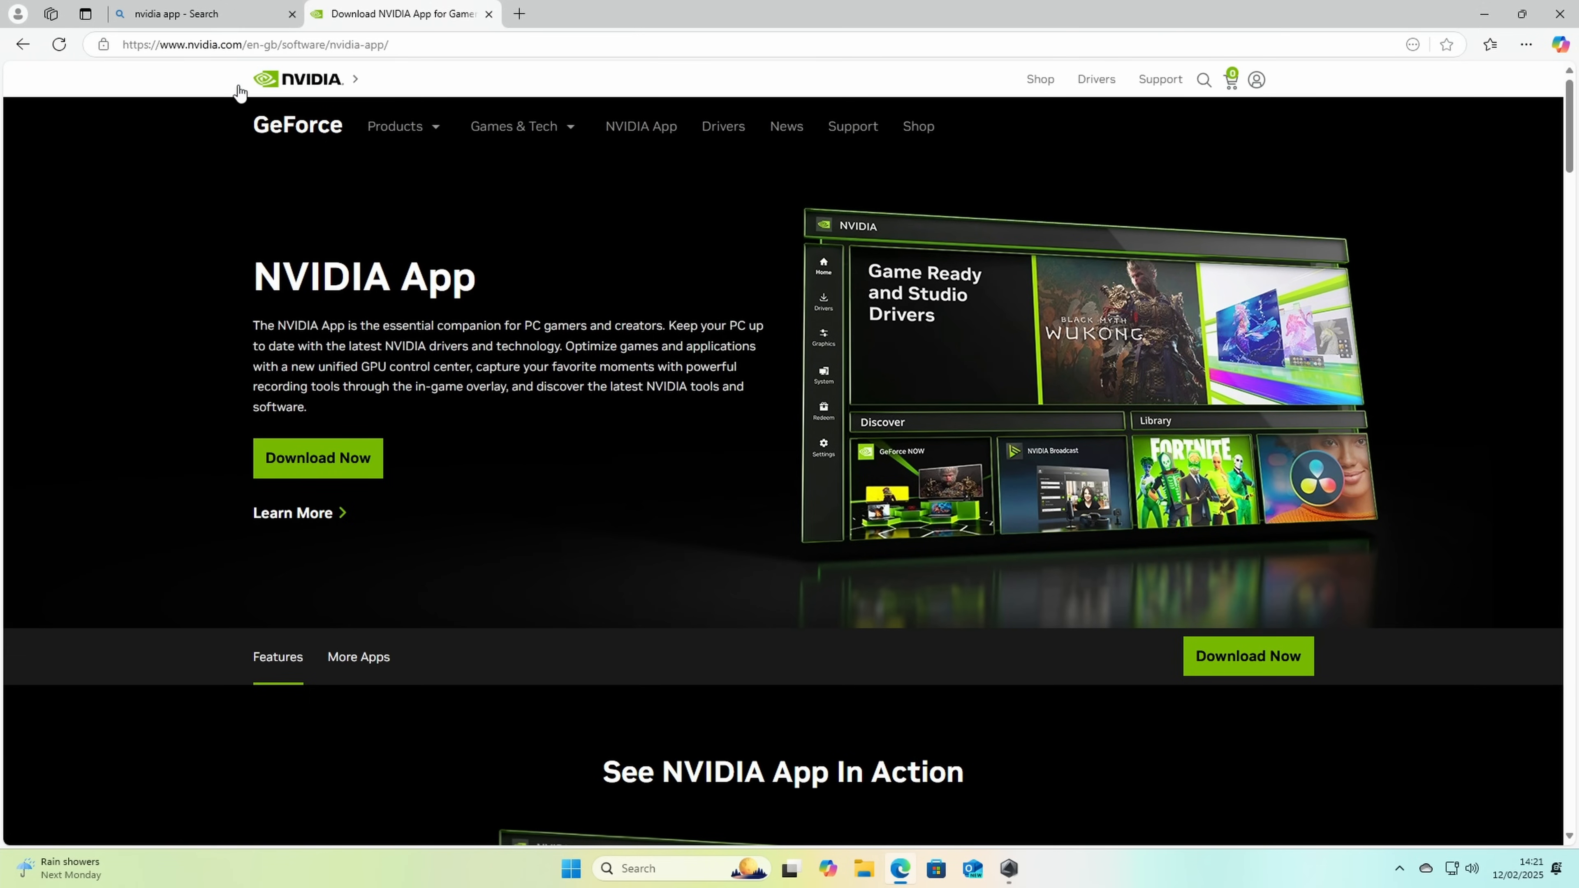
Step: Download the NVIDIA App from the NVIDIA website, allow it to make changes to the device and install it
click(398, 126)
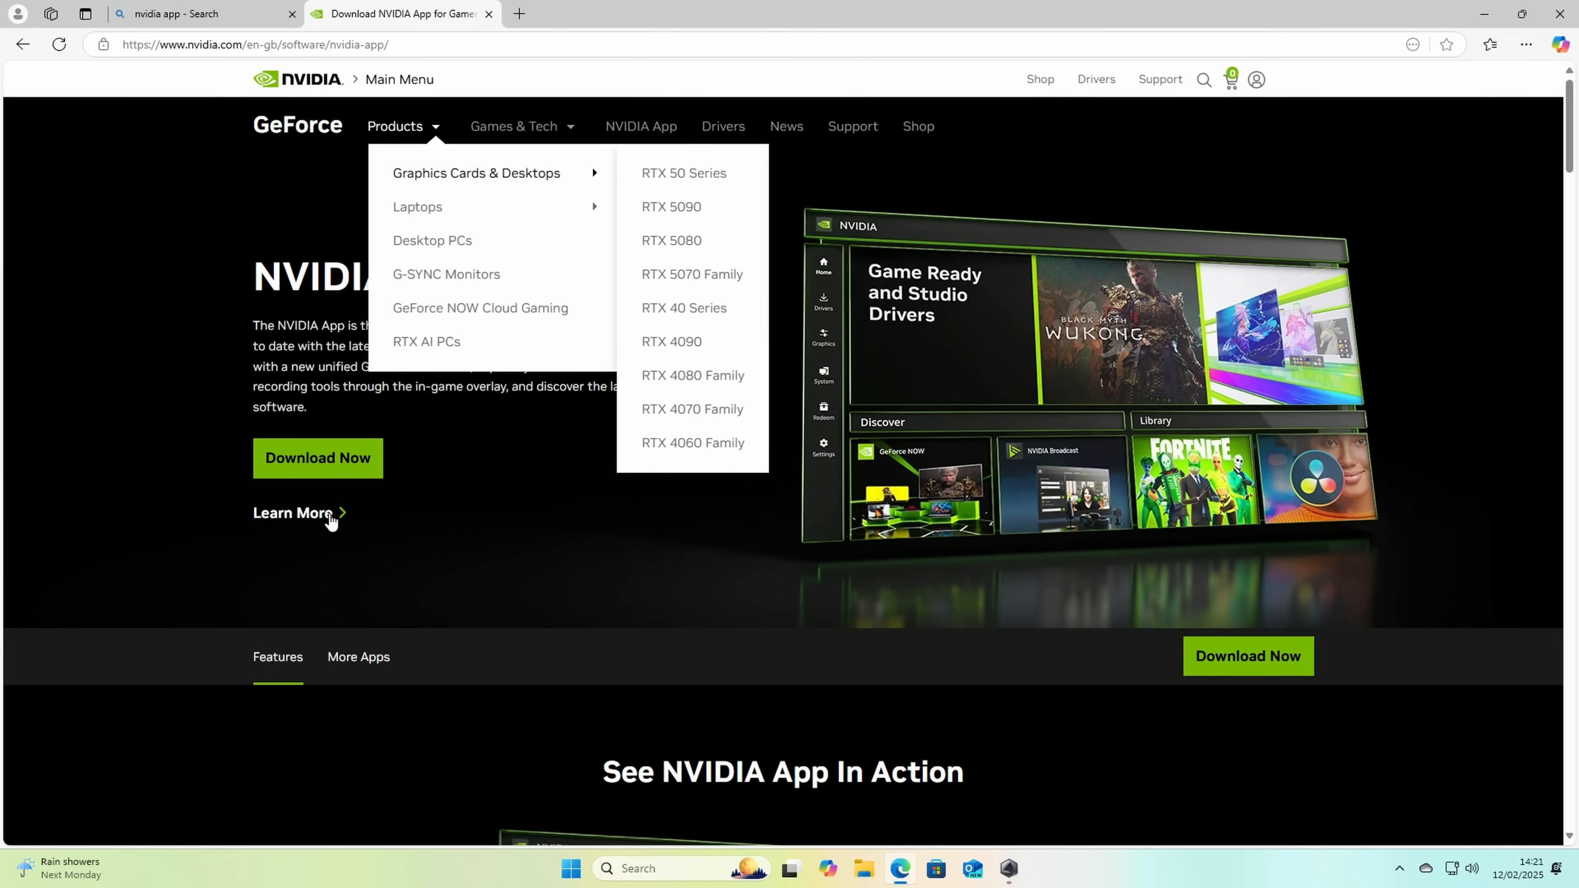
click(316, 460)
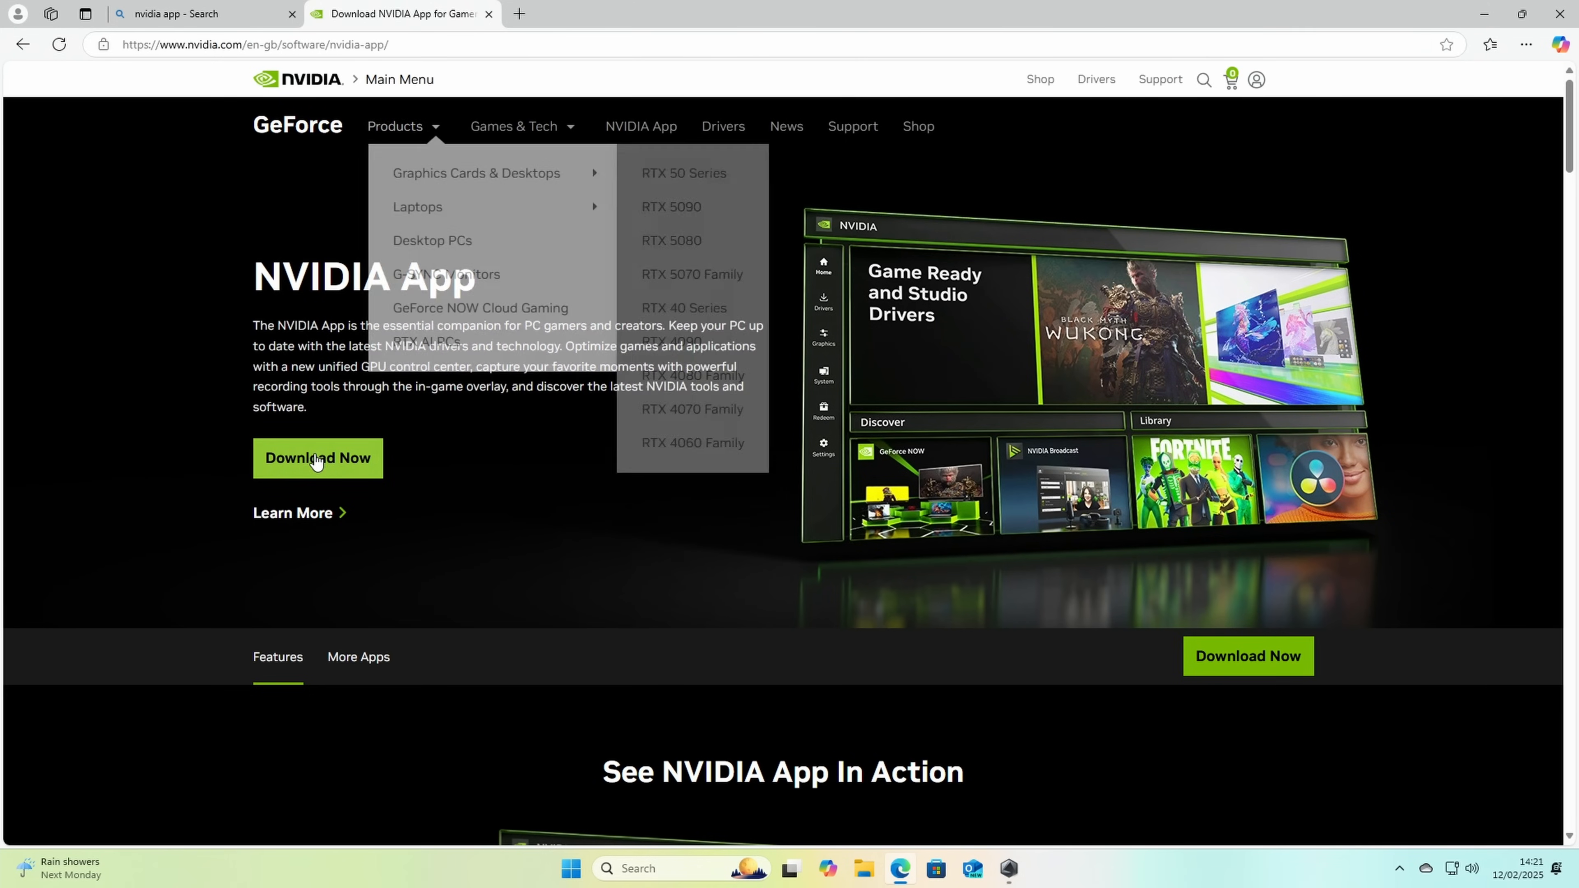
click(1263, 124)
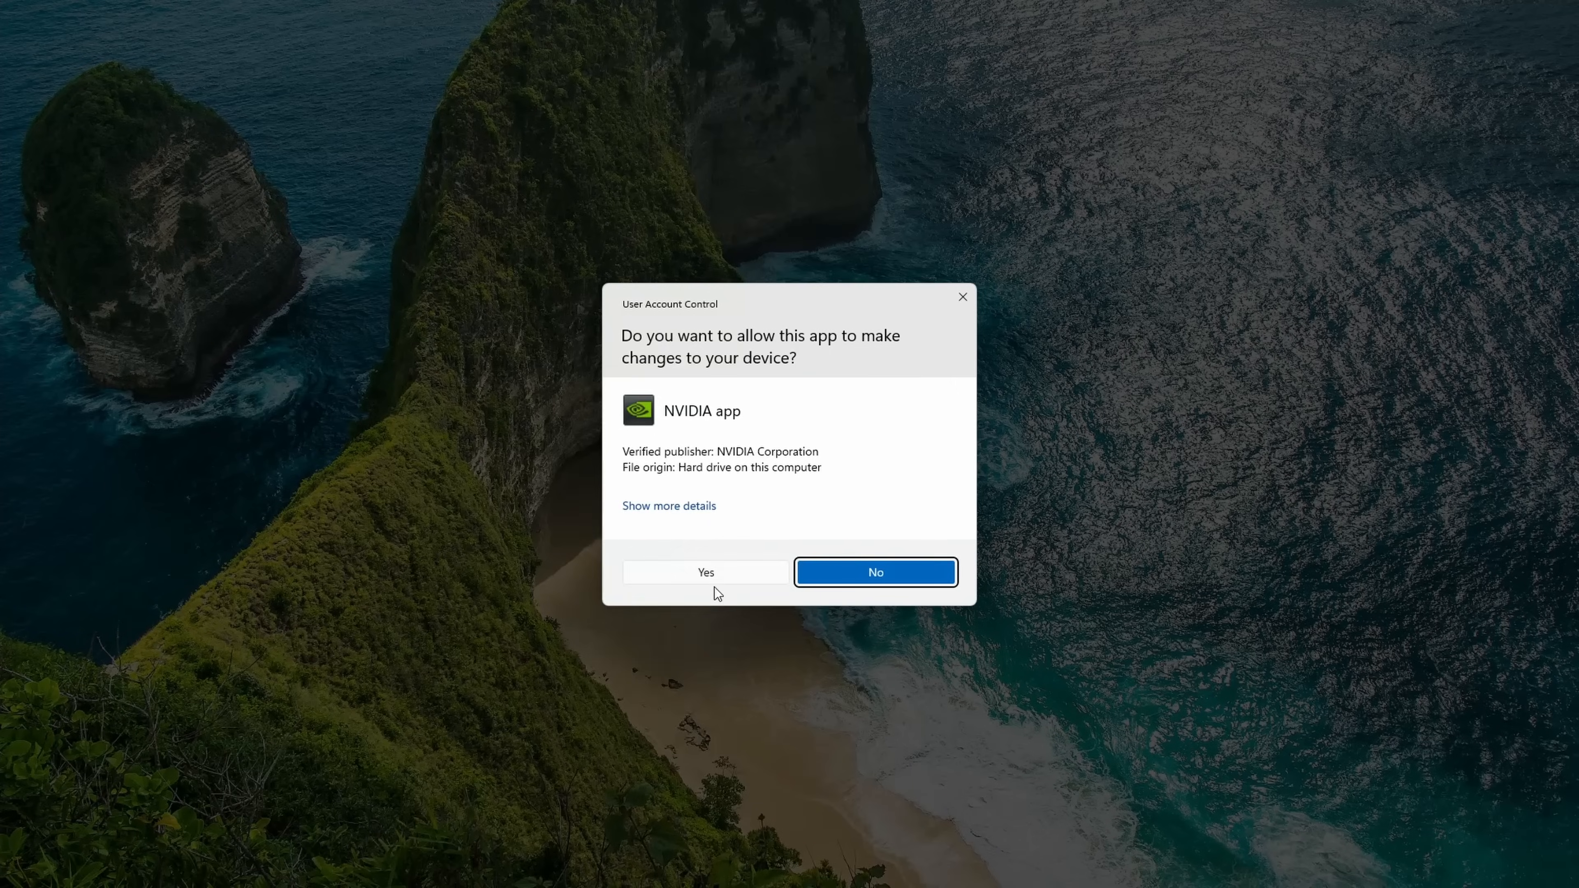
click(715, 579)
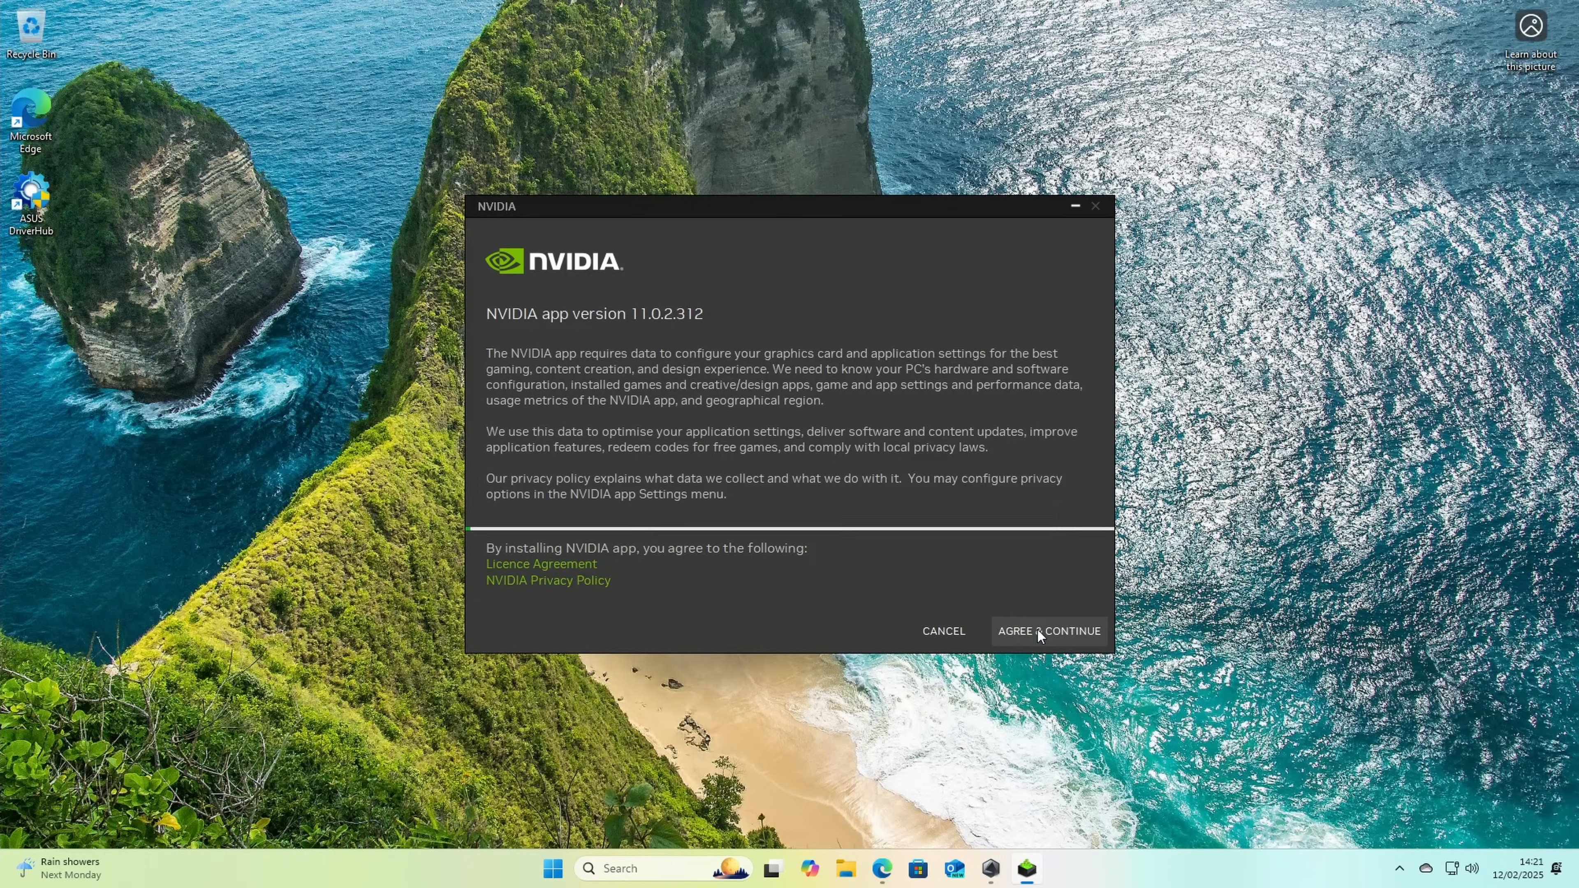
click(1037, 630)
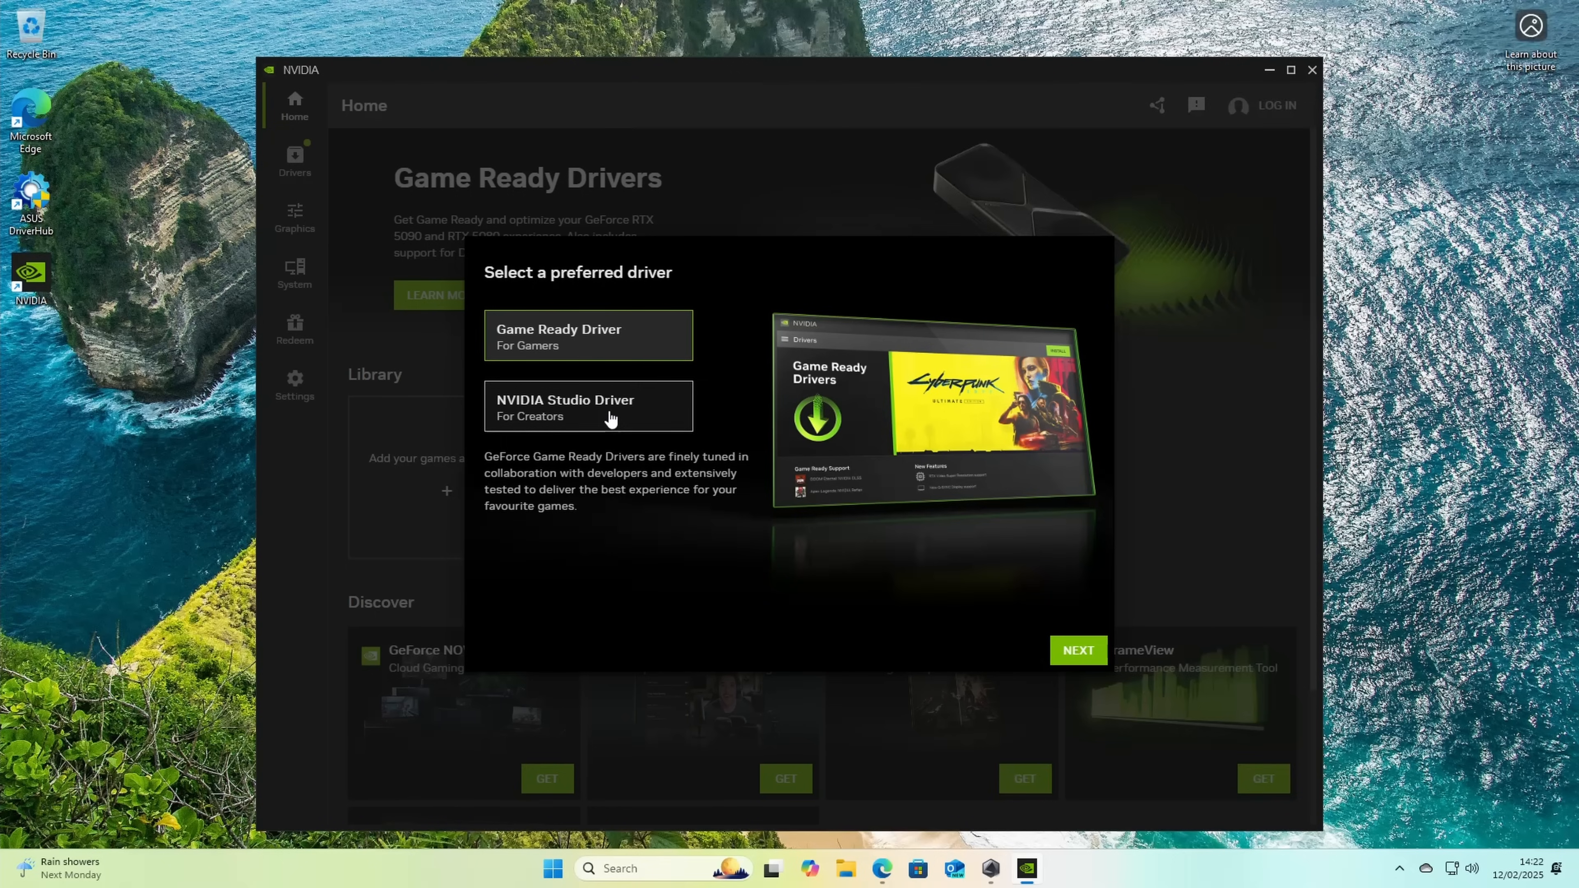
Step: Complete the NVIDIA App setup with the Game Ready Driver preferred and both game optimisation and the NVIDIA overlay enabled
click(662, 343)
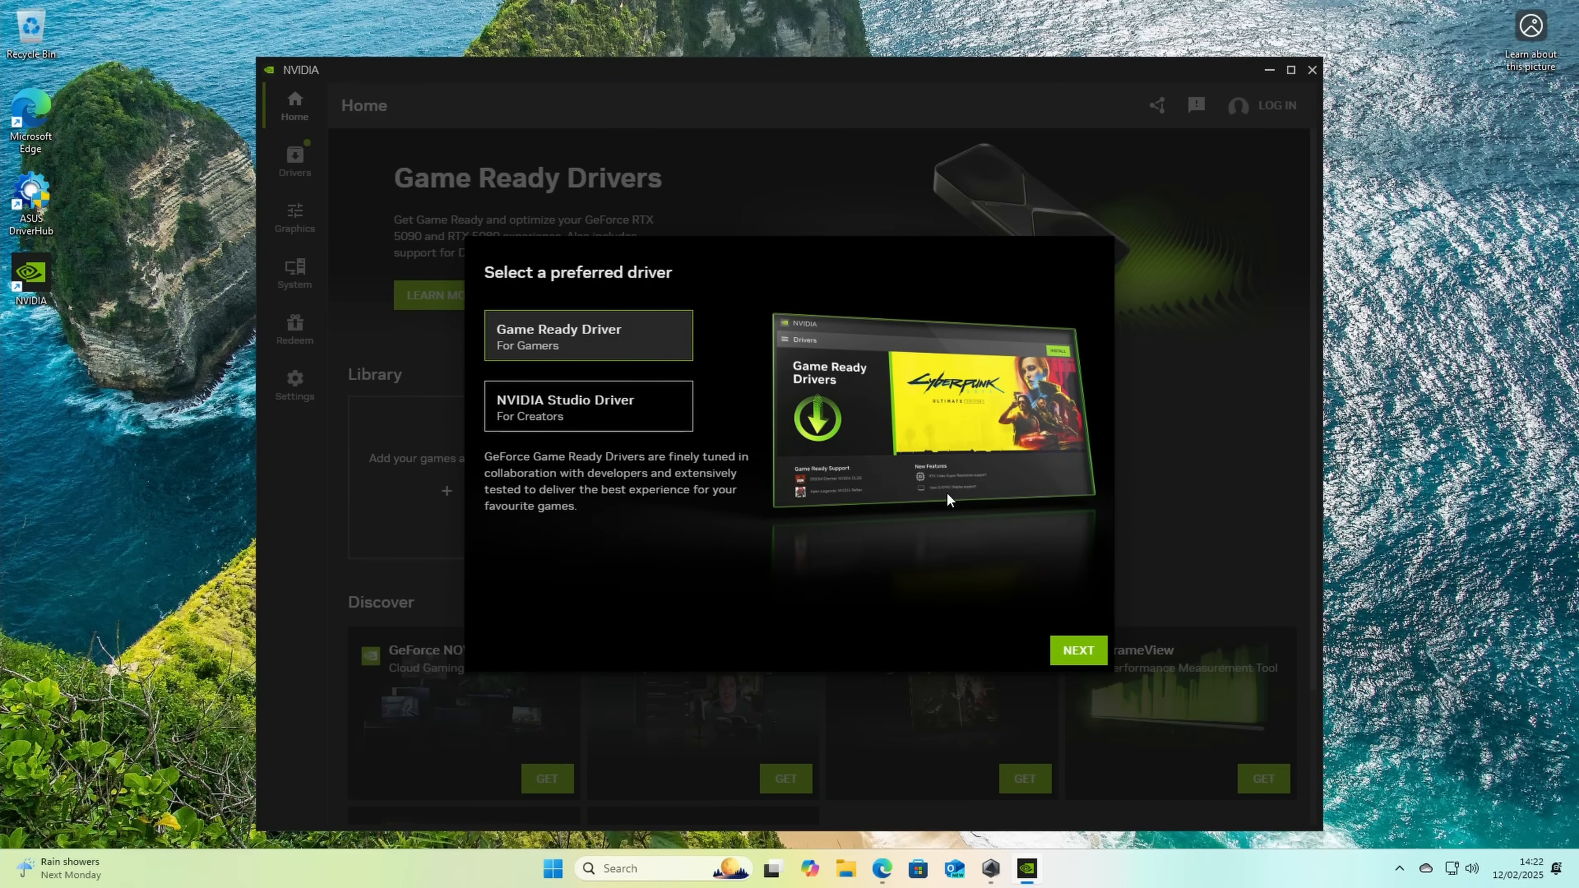
click(1080, 651)
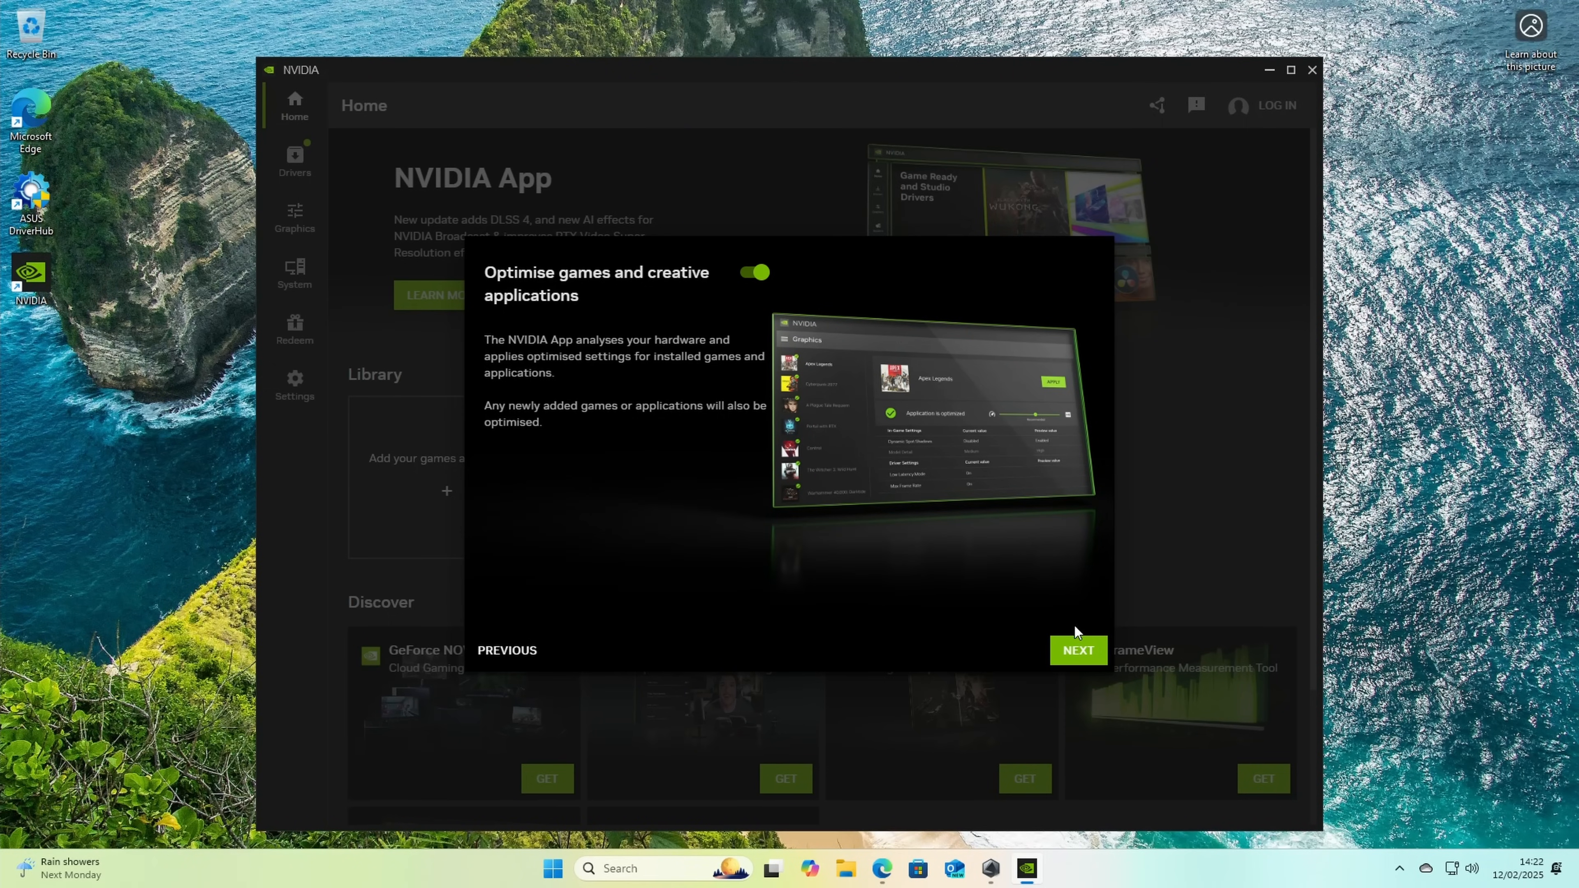
click(1094, 650)
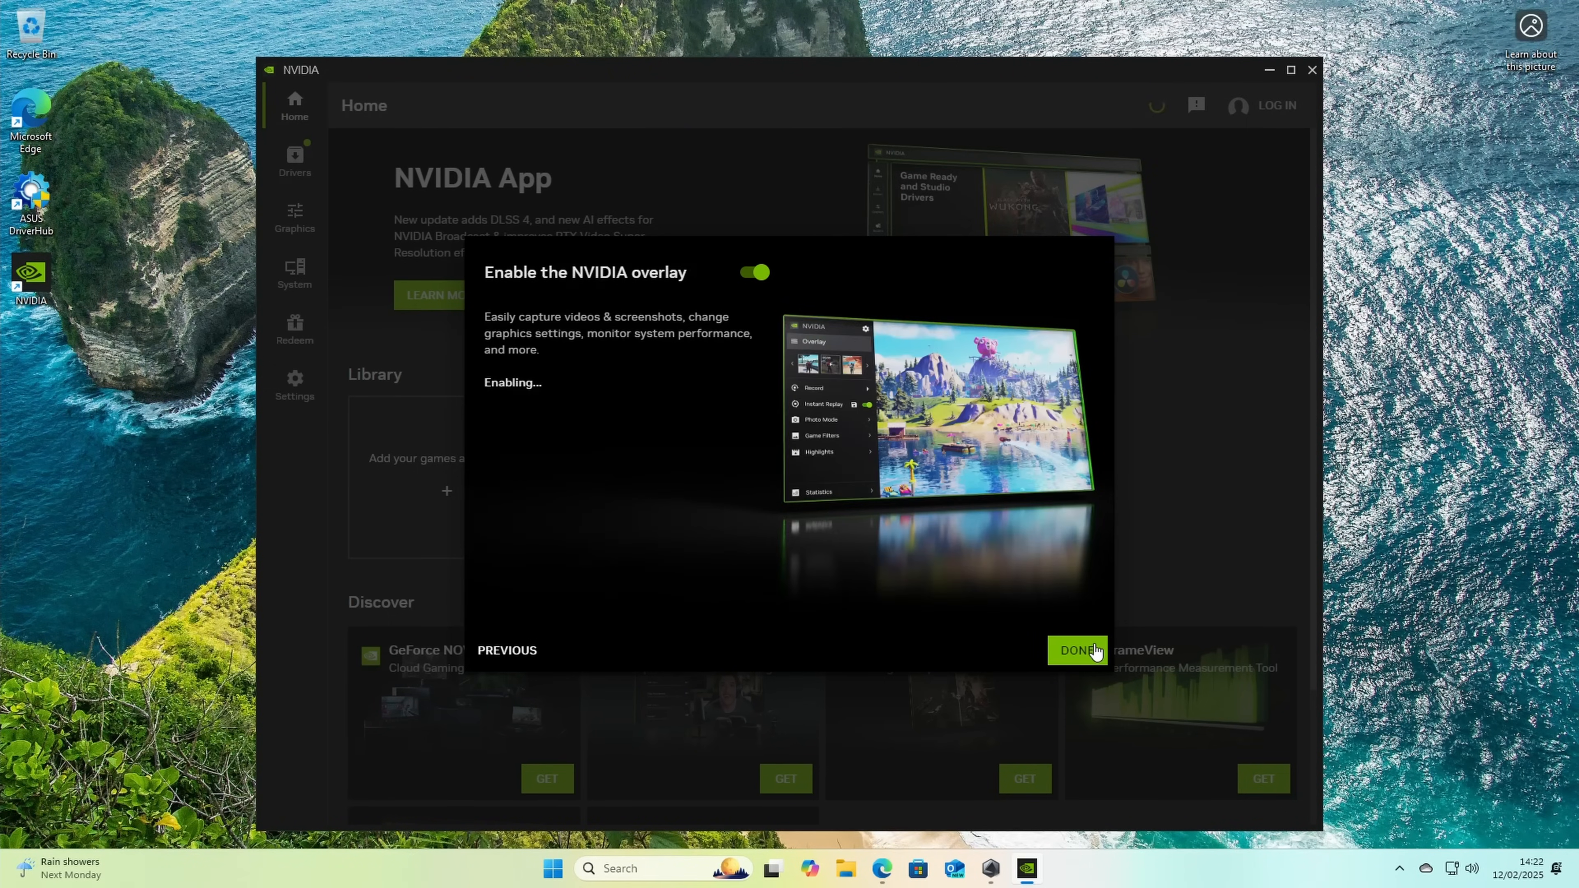
click(1075, 652)
Step: Download GeForce Game Ready Driver 572.16, install it with Express installation, and close the NVIDIA App
click(296, 161)
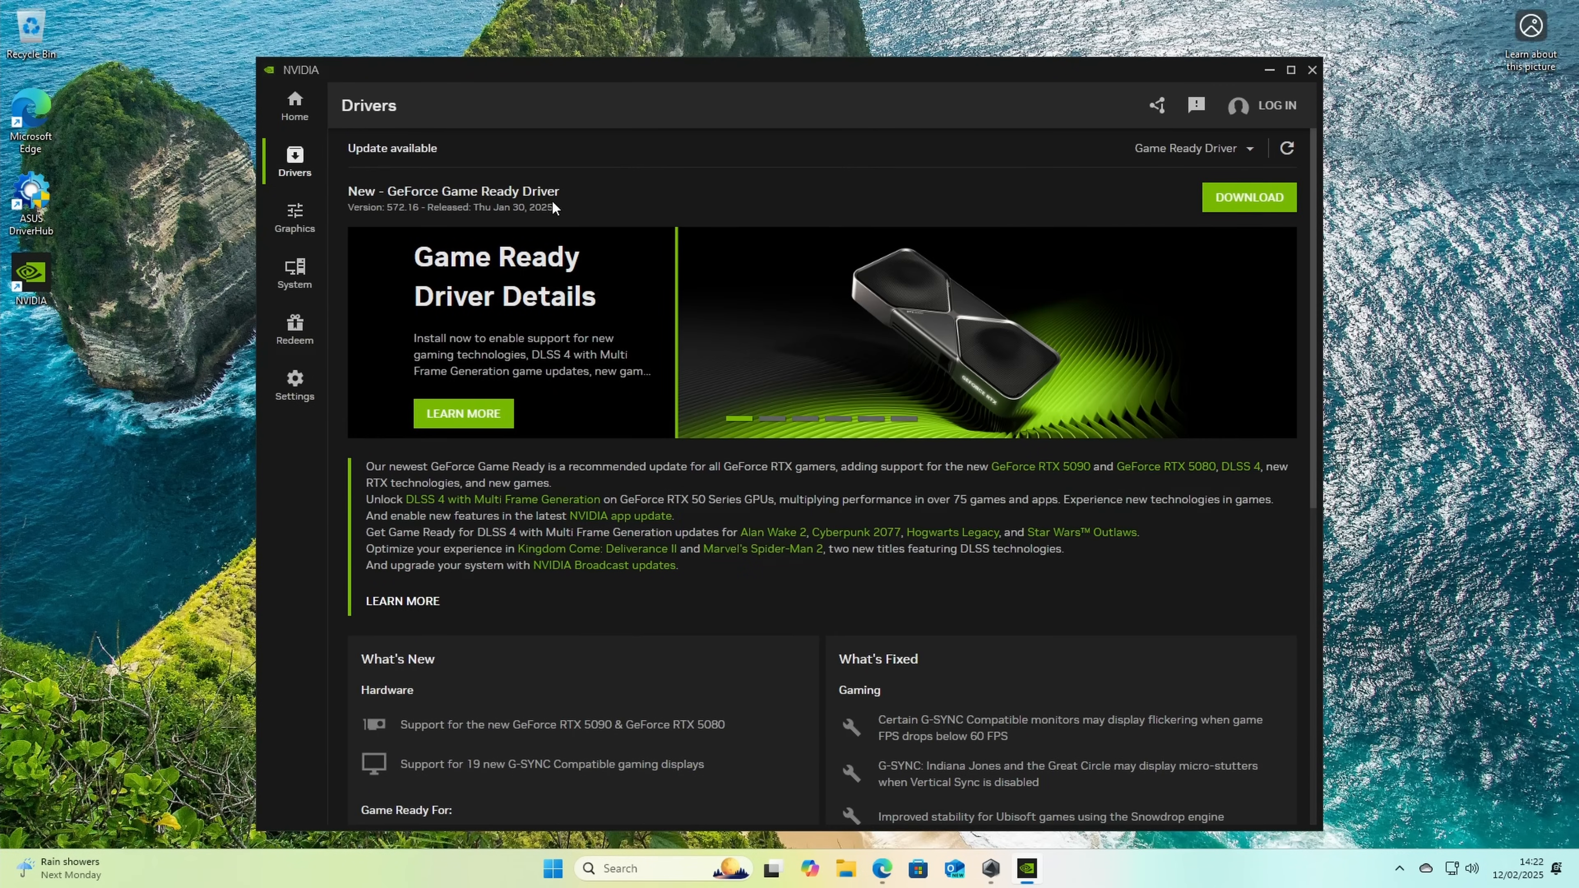
click(1246, 202)
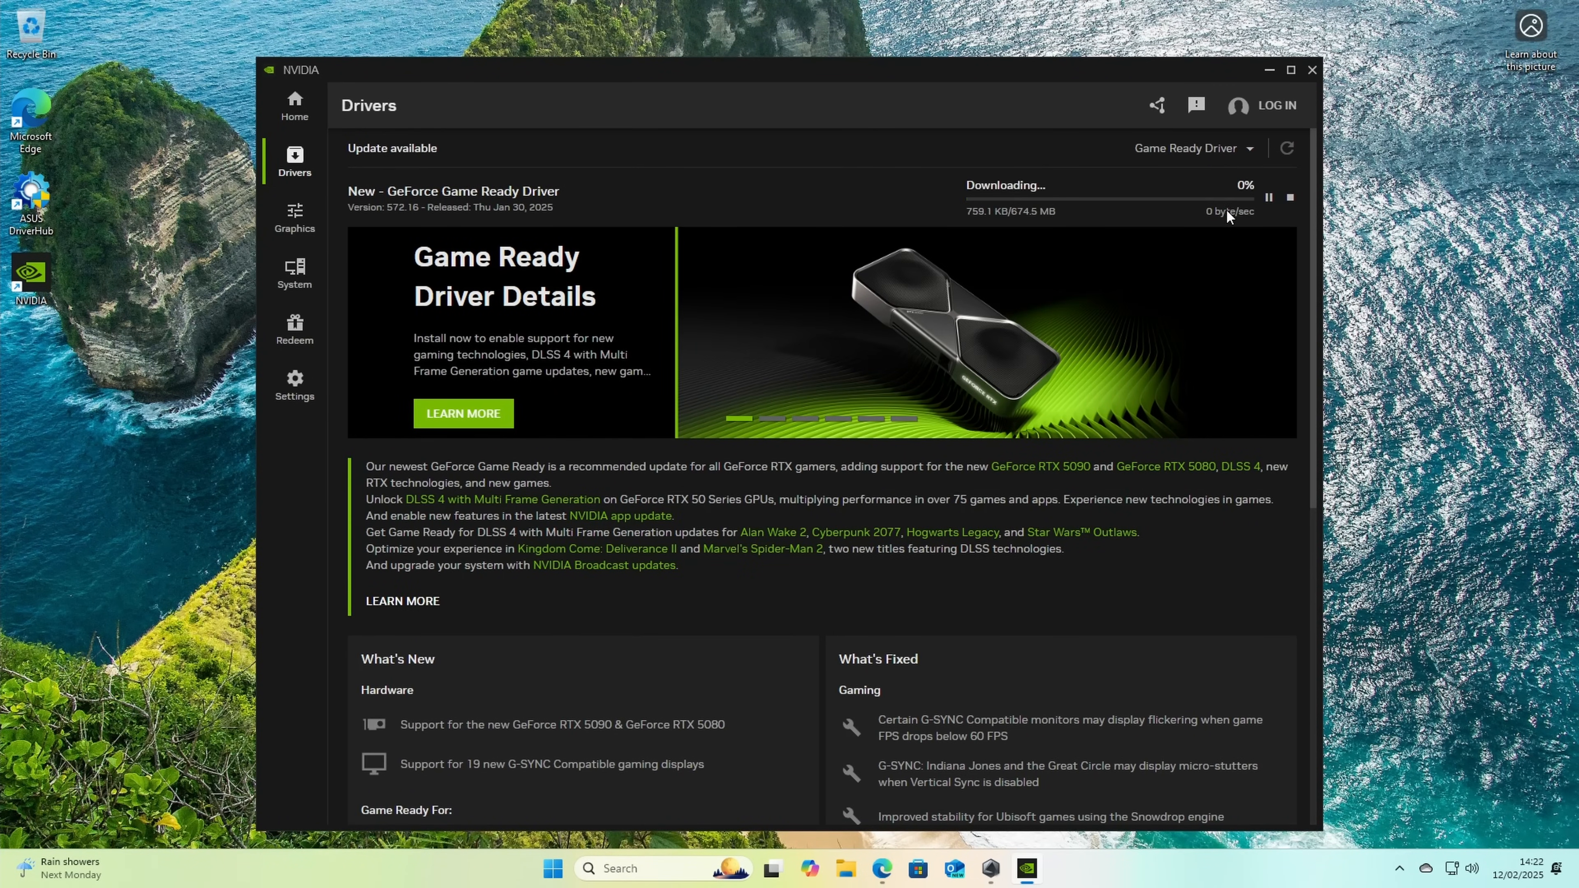
click(1260, 198)
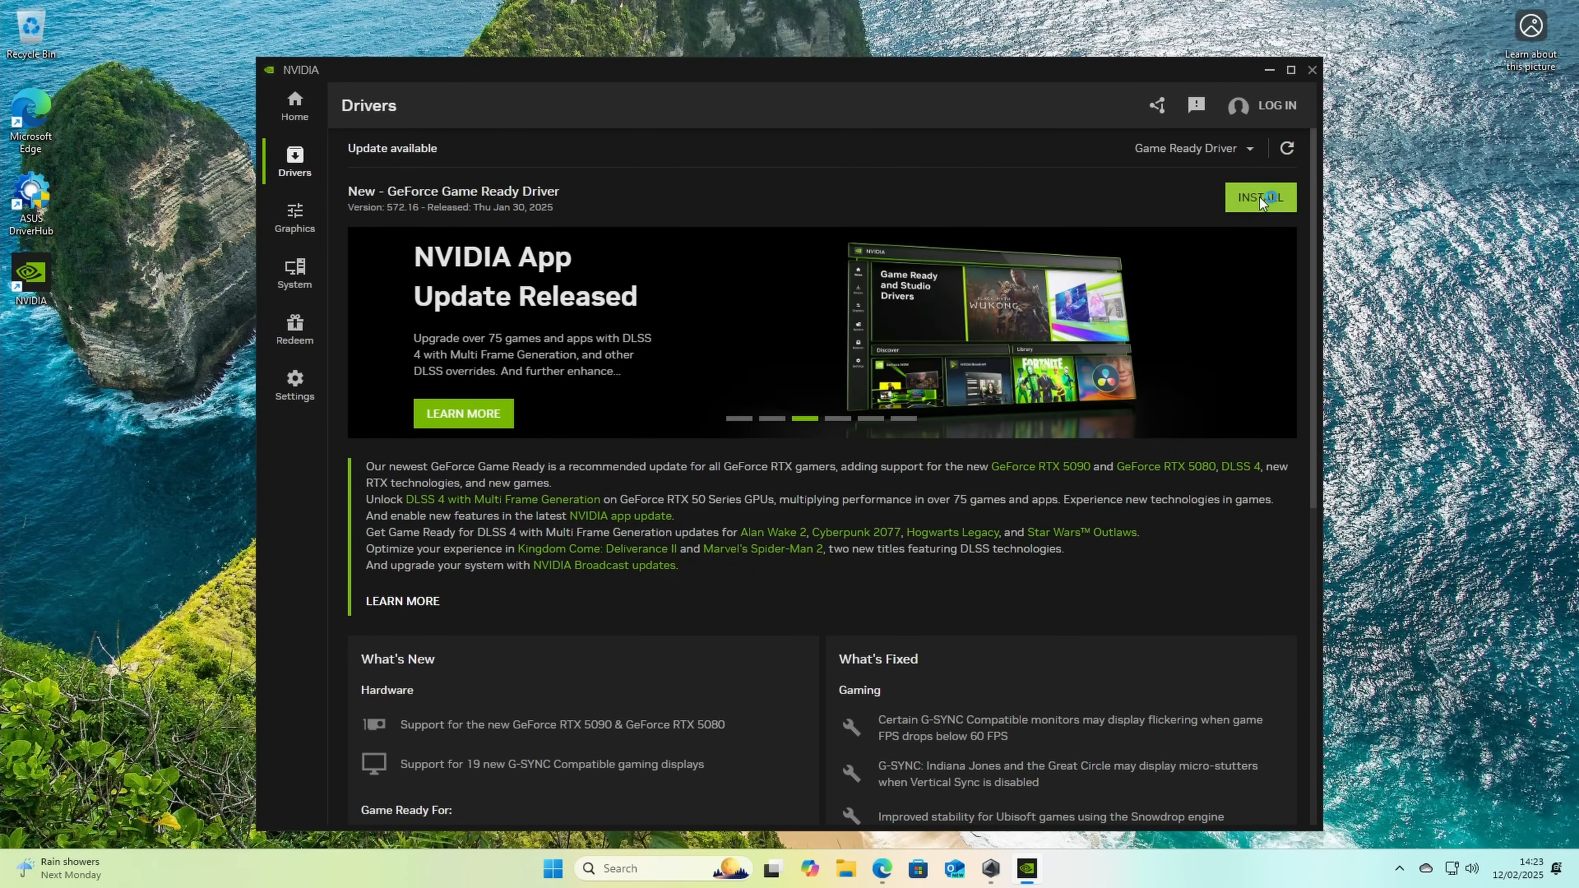
click(705, 571)
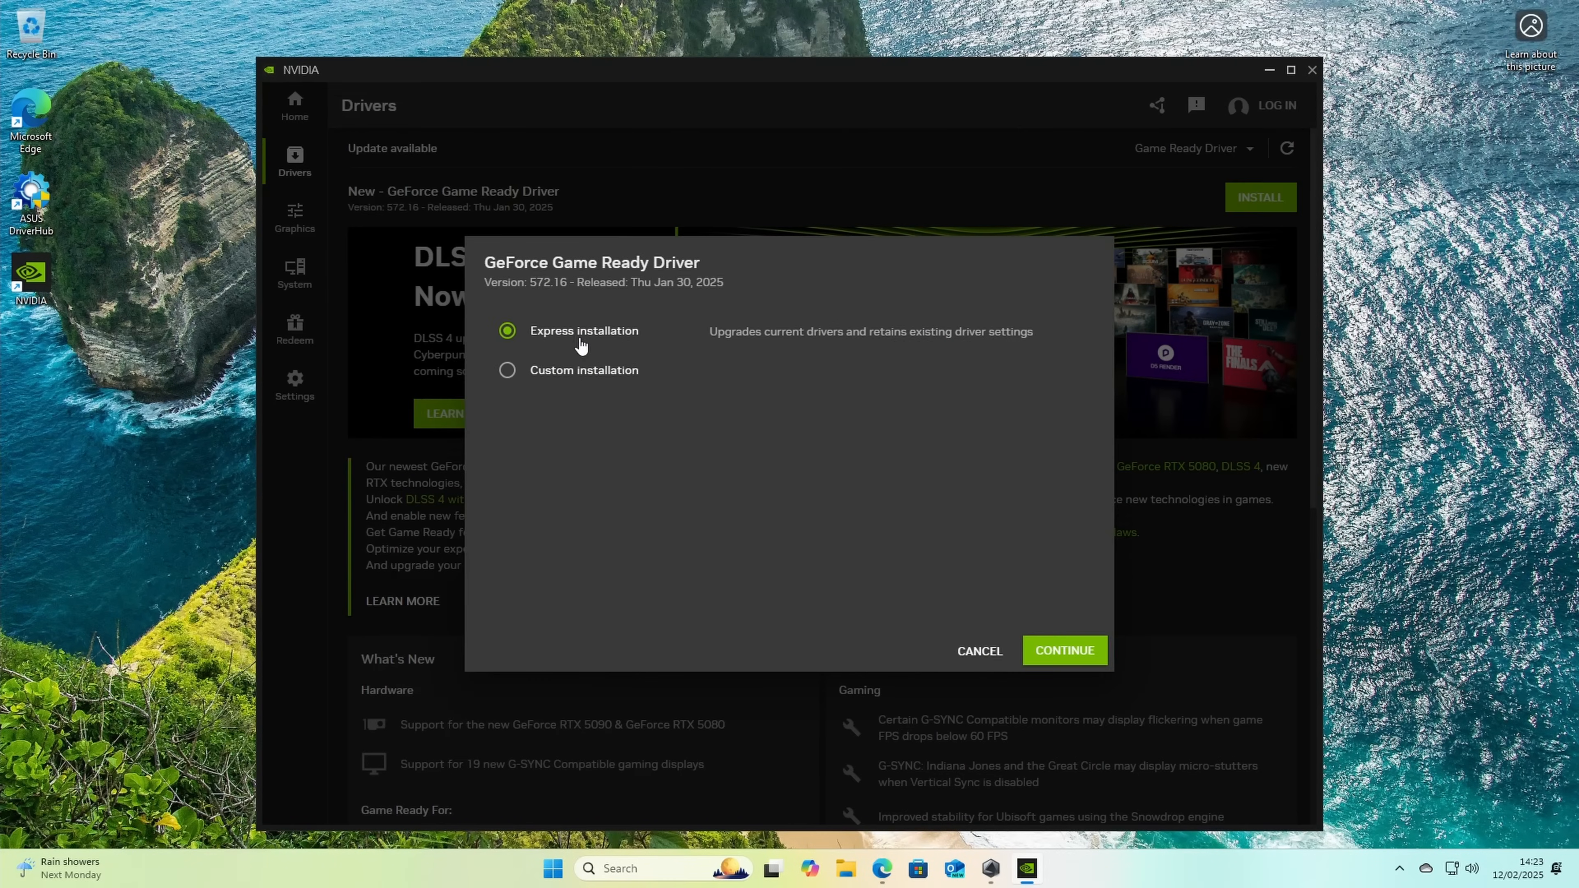
click(1070, 653)
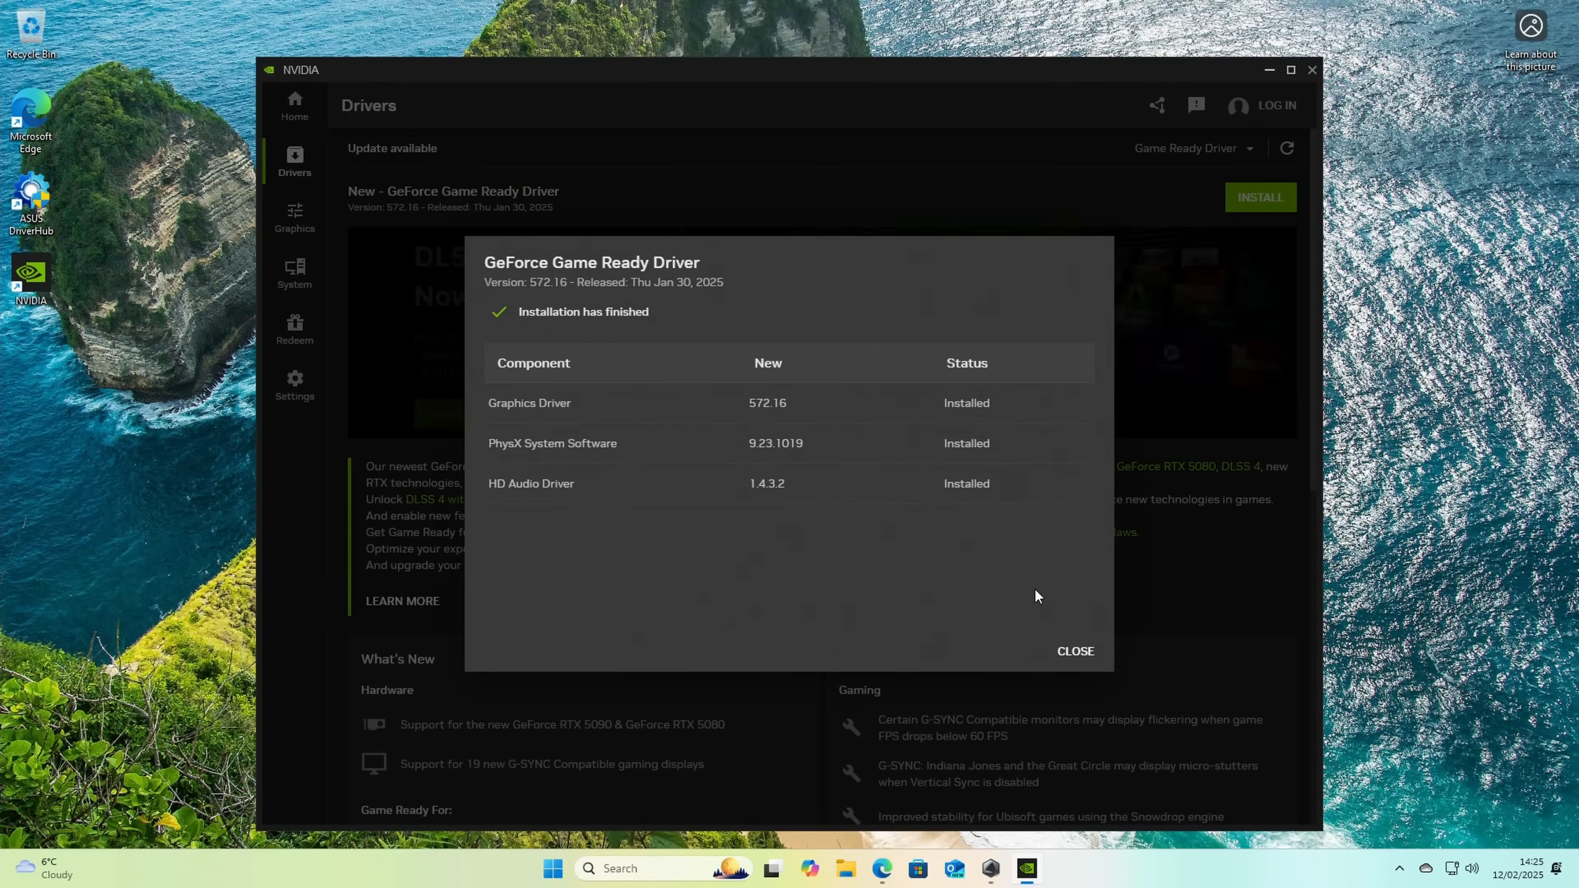
click(1078, 651)
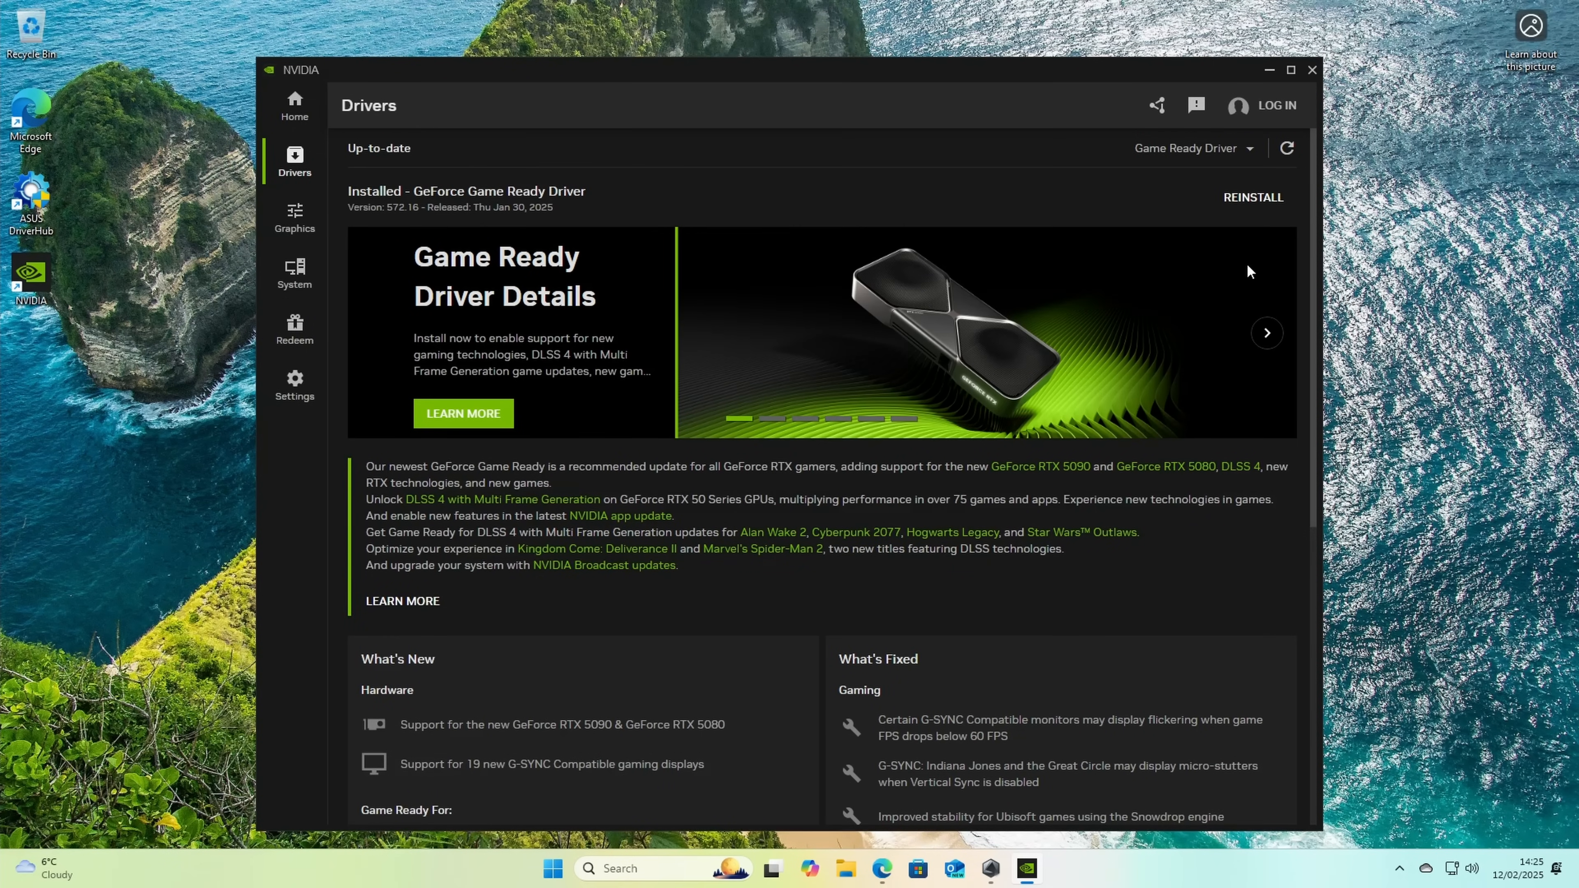
click(1313, 70)
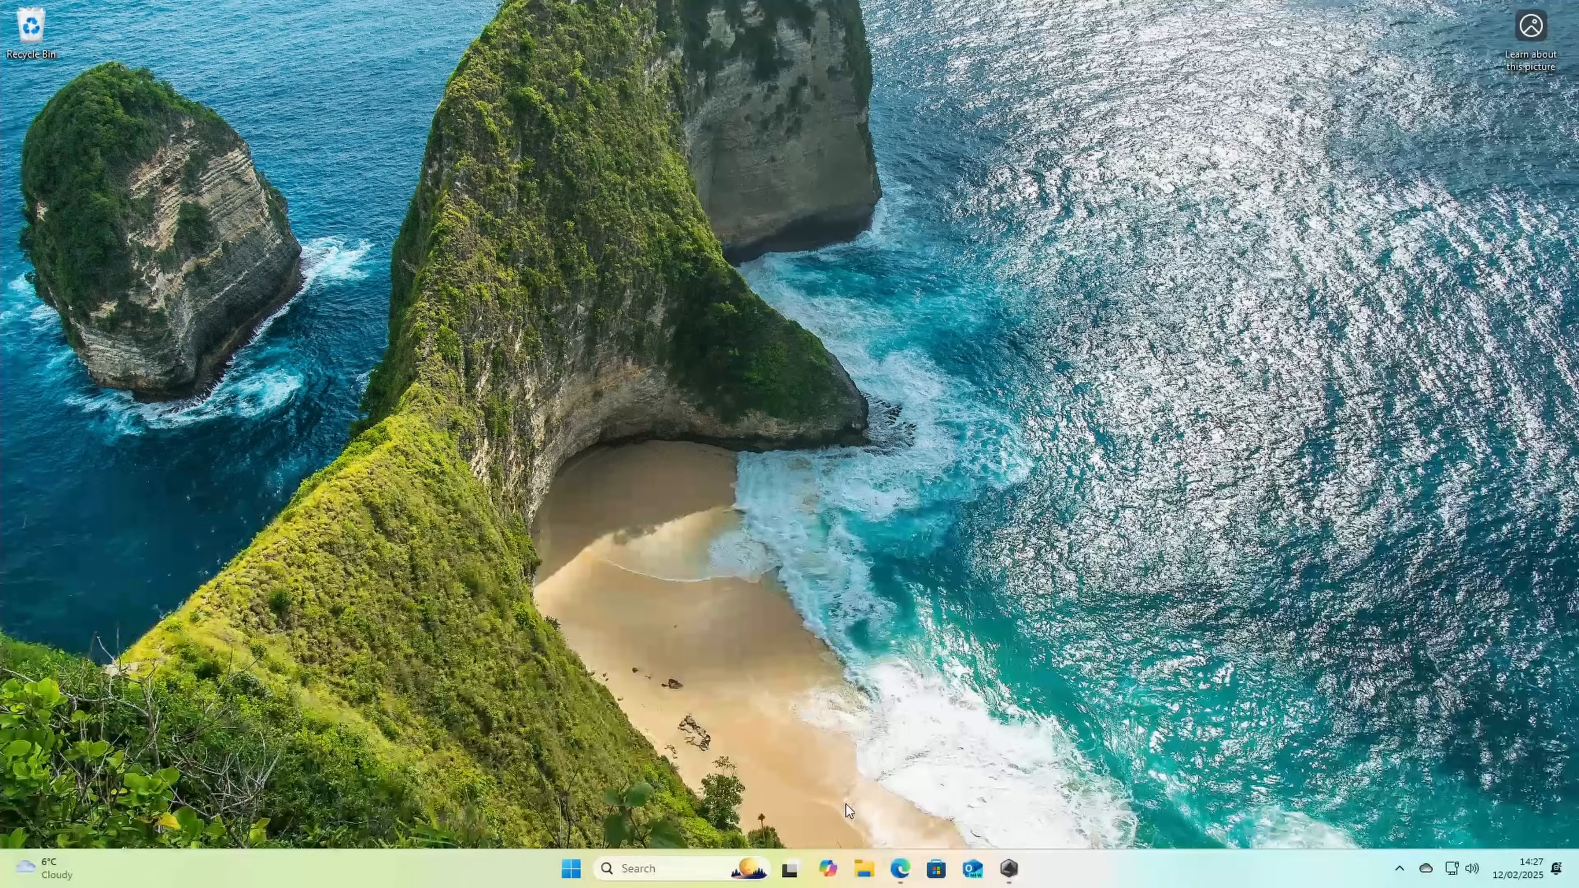
Step: Check the available drives in This PC, and initialise Disk 0 with the GPT partition style in Disk Management
click(863, 870)
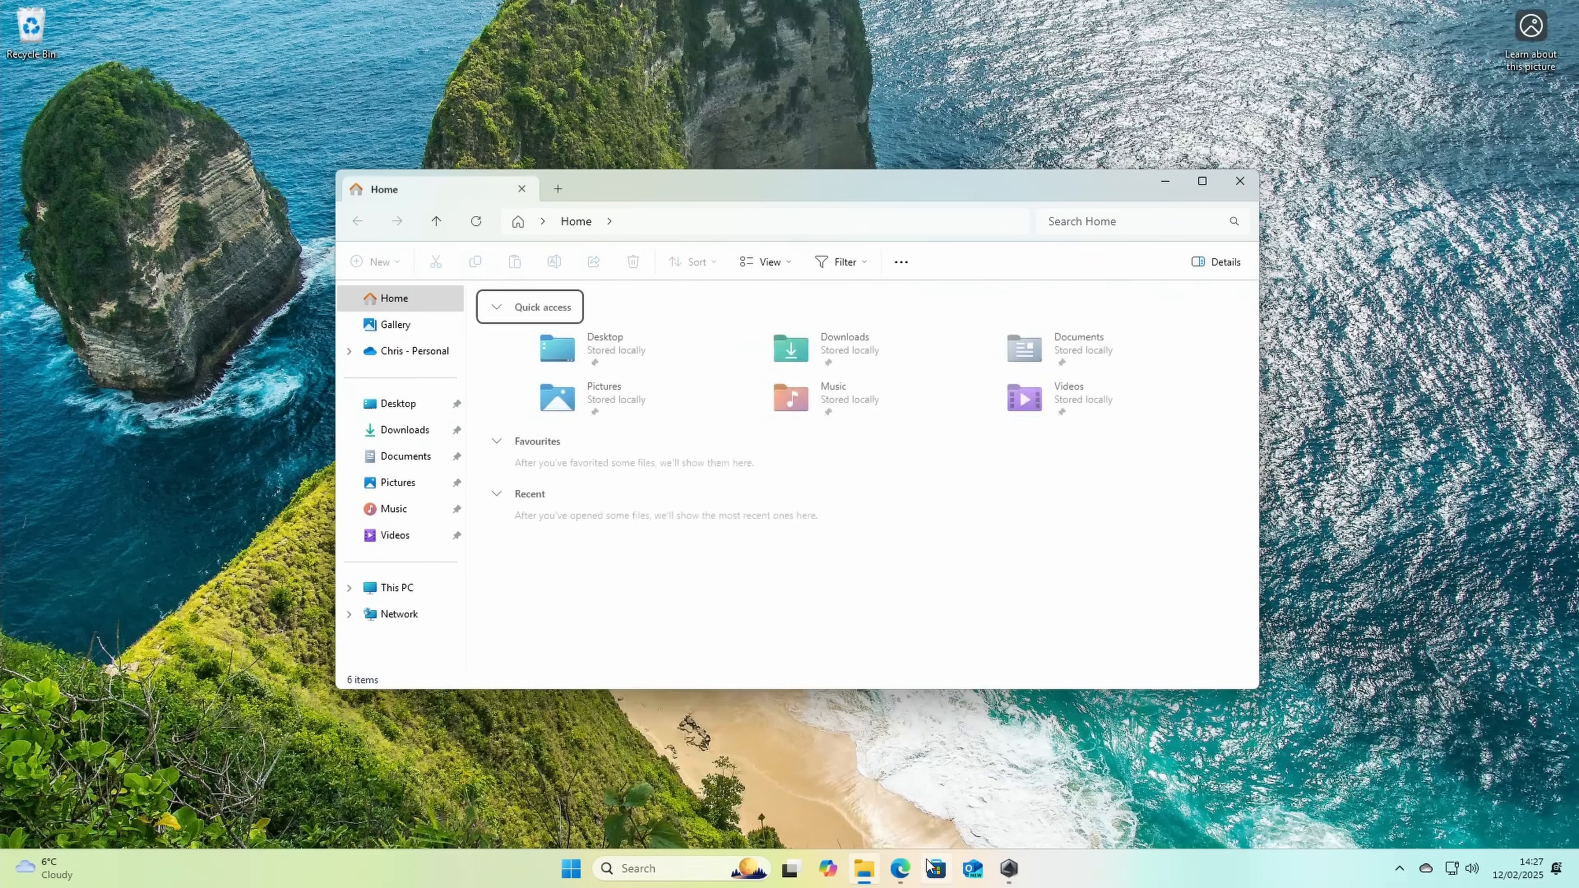
click(406, 589)
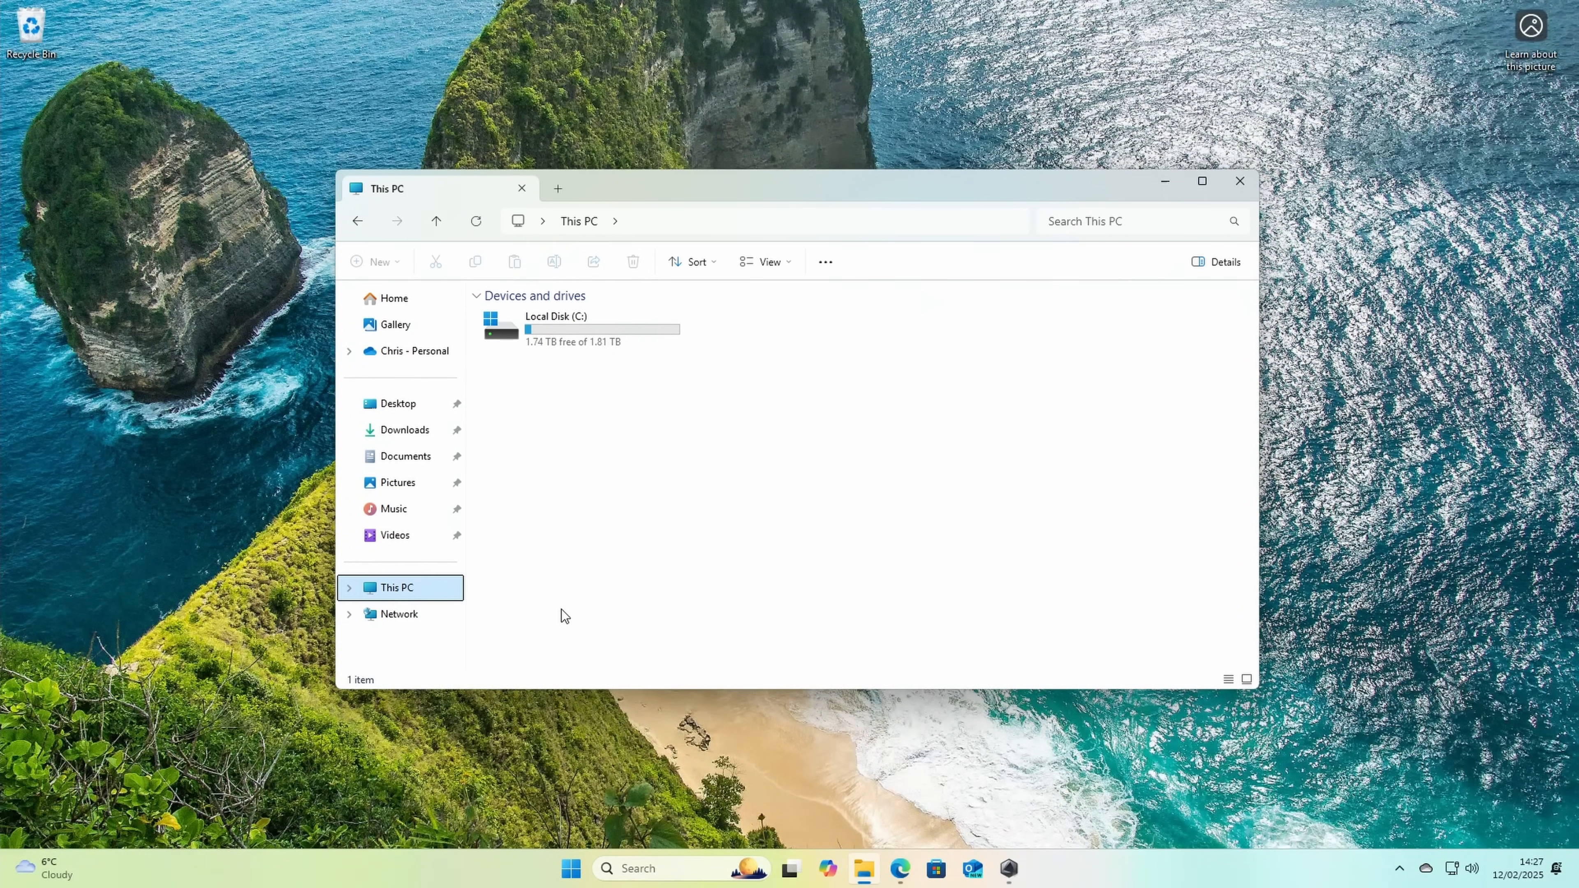
click(532, 343)
click(630, 866)
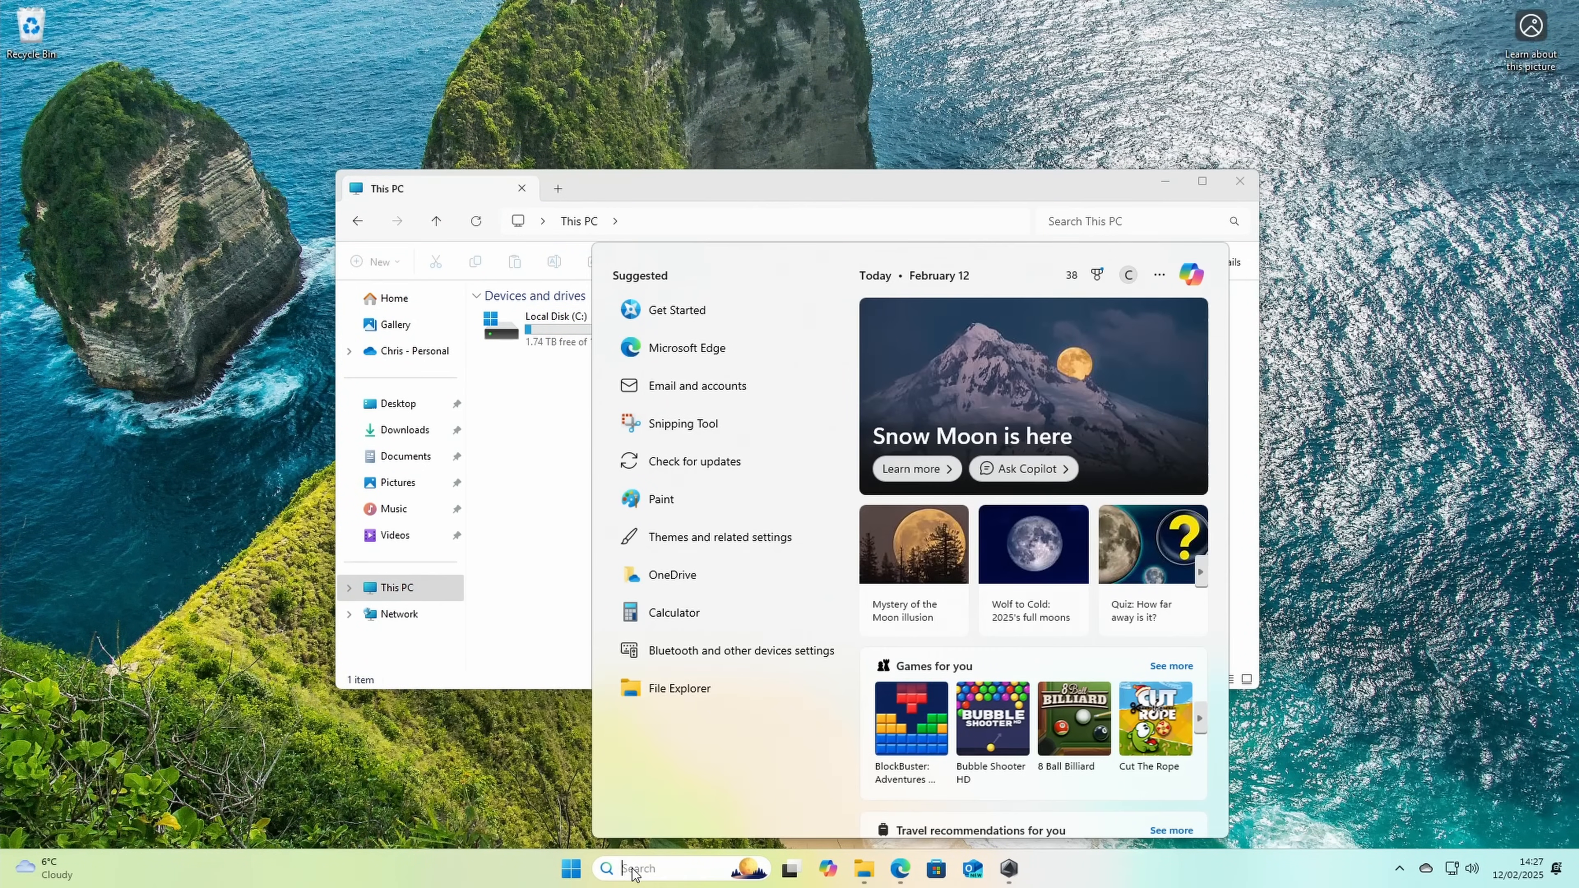
text(disk mana)
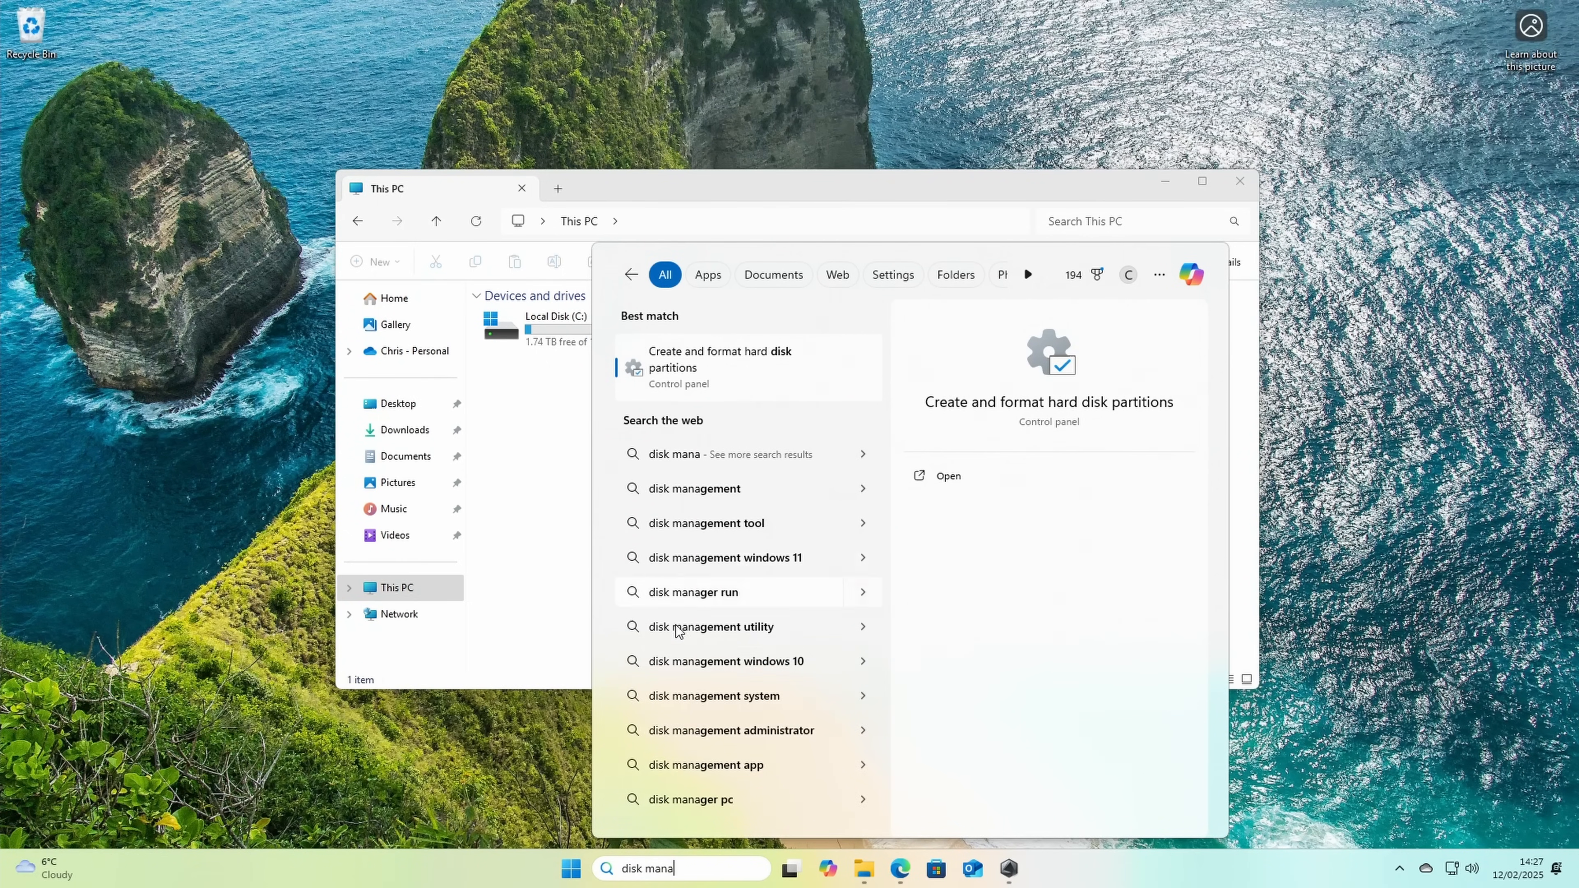
click(731, 378)
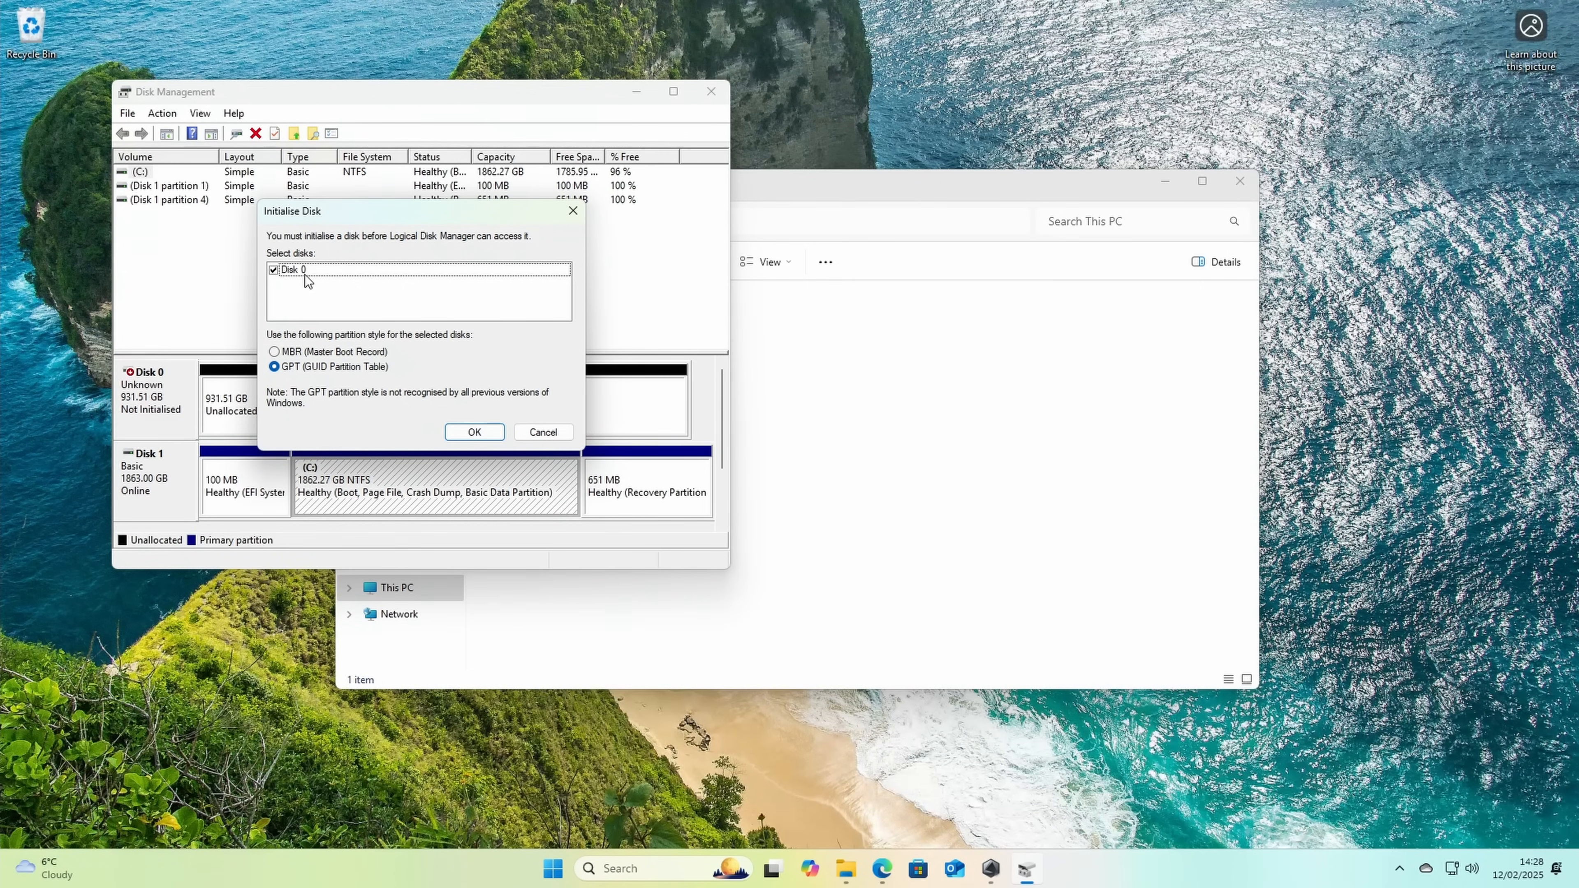
click(476, 431)
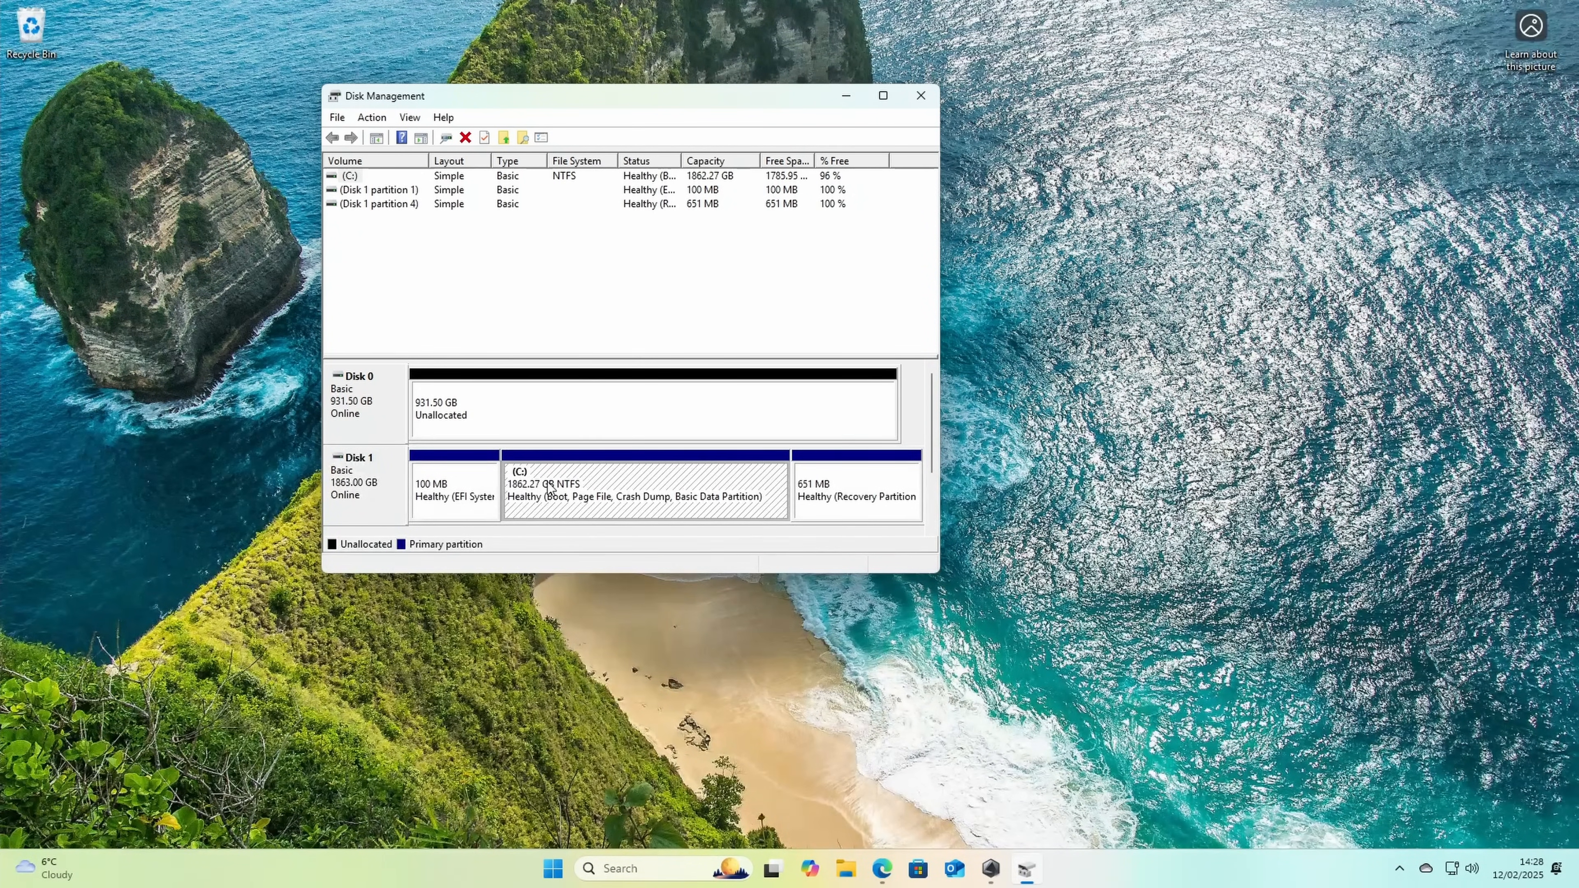
Step: Create a full-size, quick-formatted NTFS simple volume on Disk 0 with drive letter D and label ADATA Legend 970, and check it in This PC
right_click(571, 404)
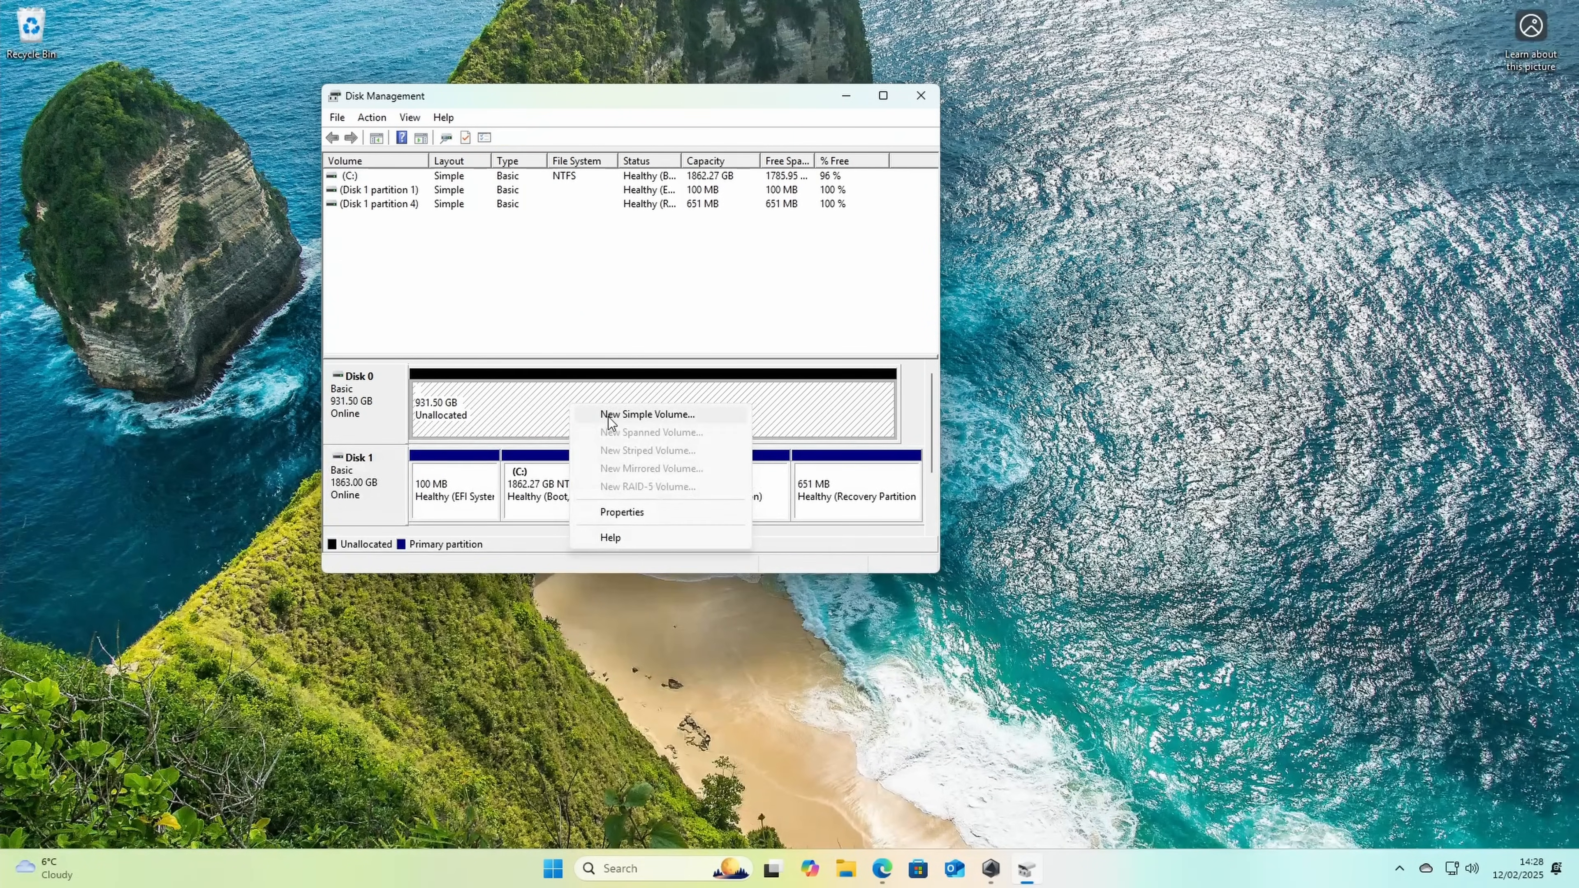
click(647, 414)
click(638, 470)
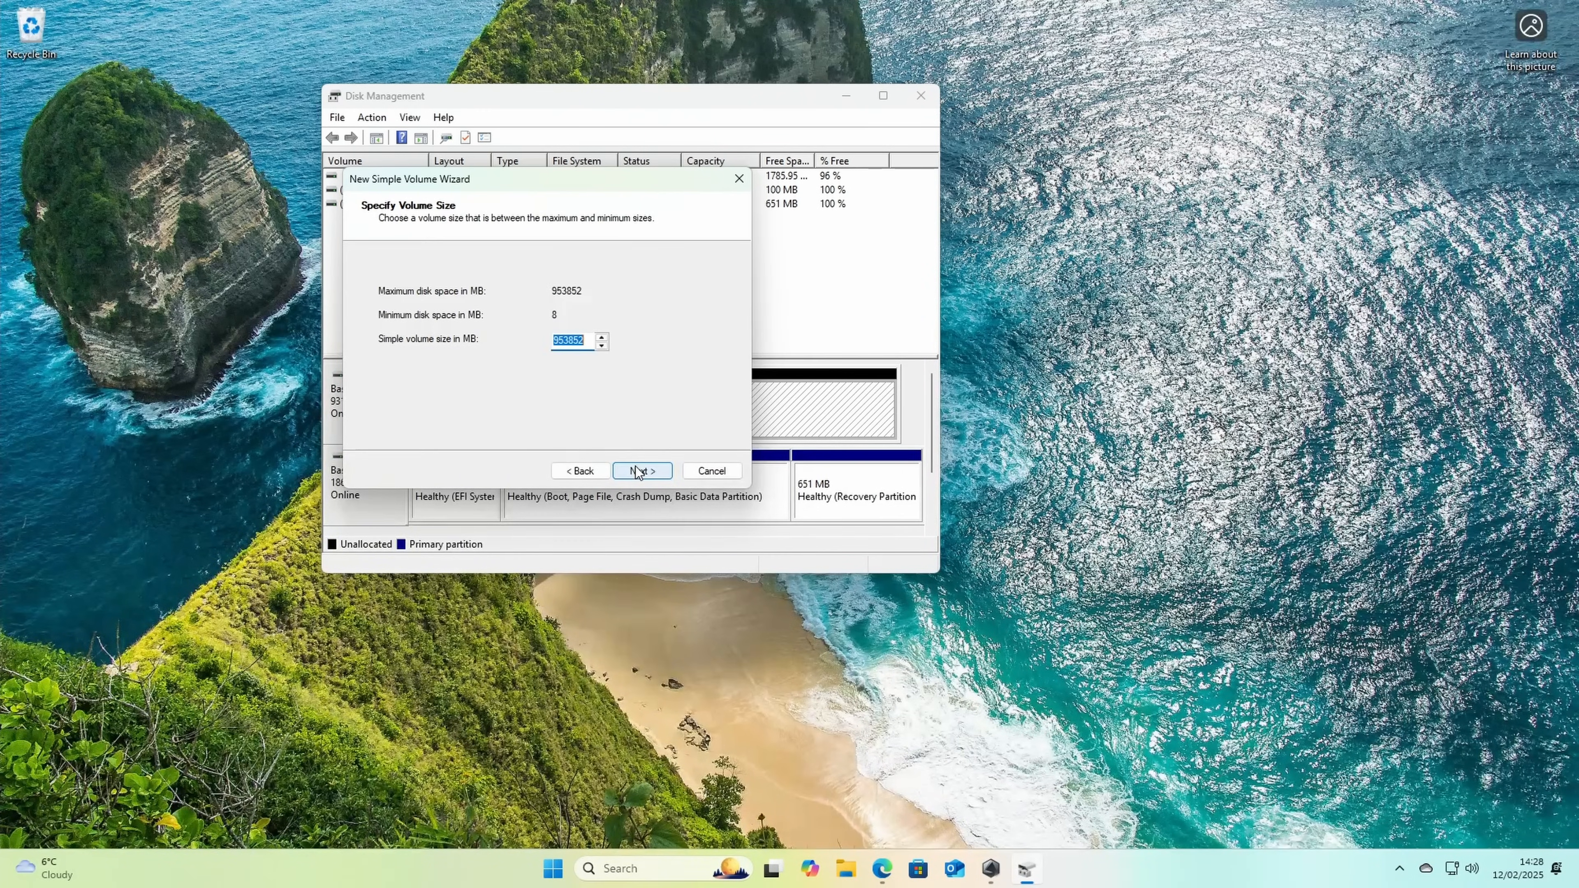
click(637, 471)
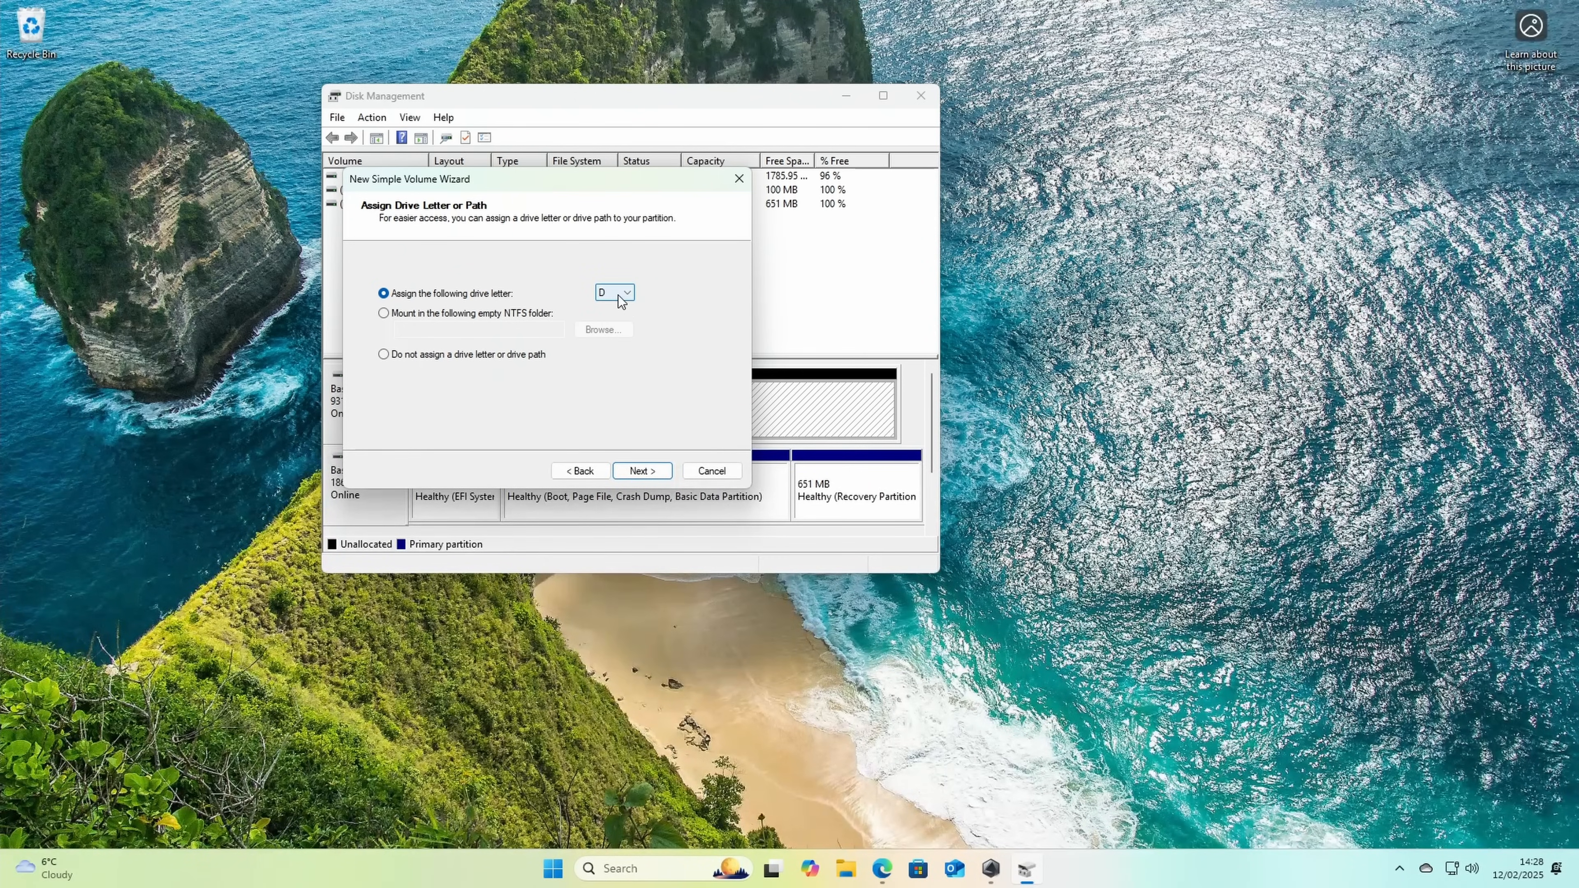
click(647, 471)
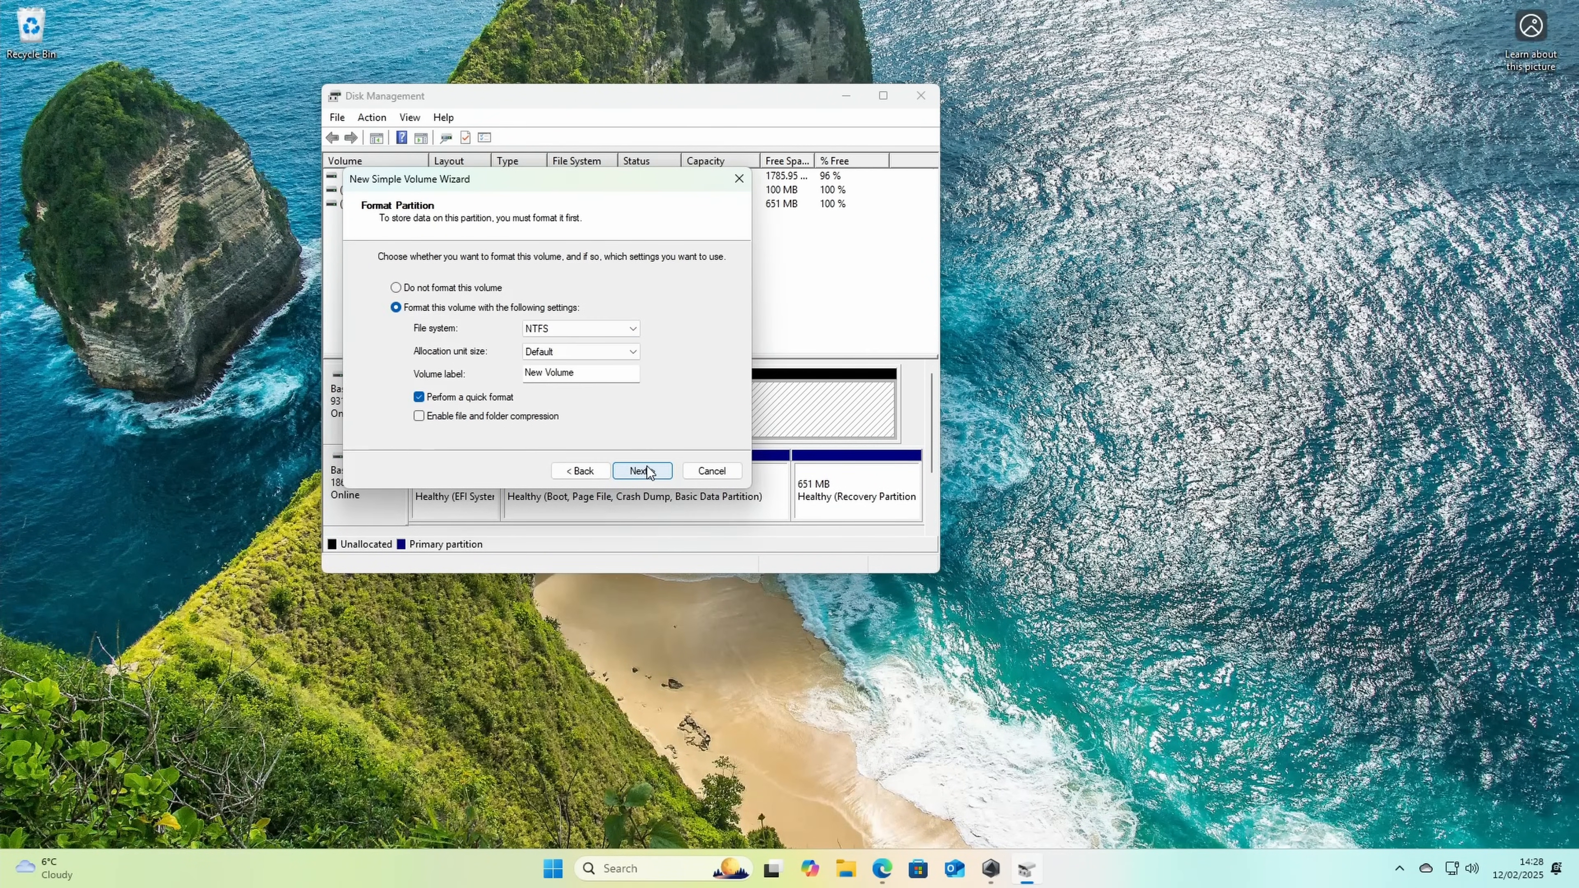
drag(580, 374, 515, 379)
text(ADATA Legend 970)
click(642, 471)
click(641, 472)
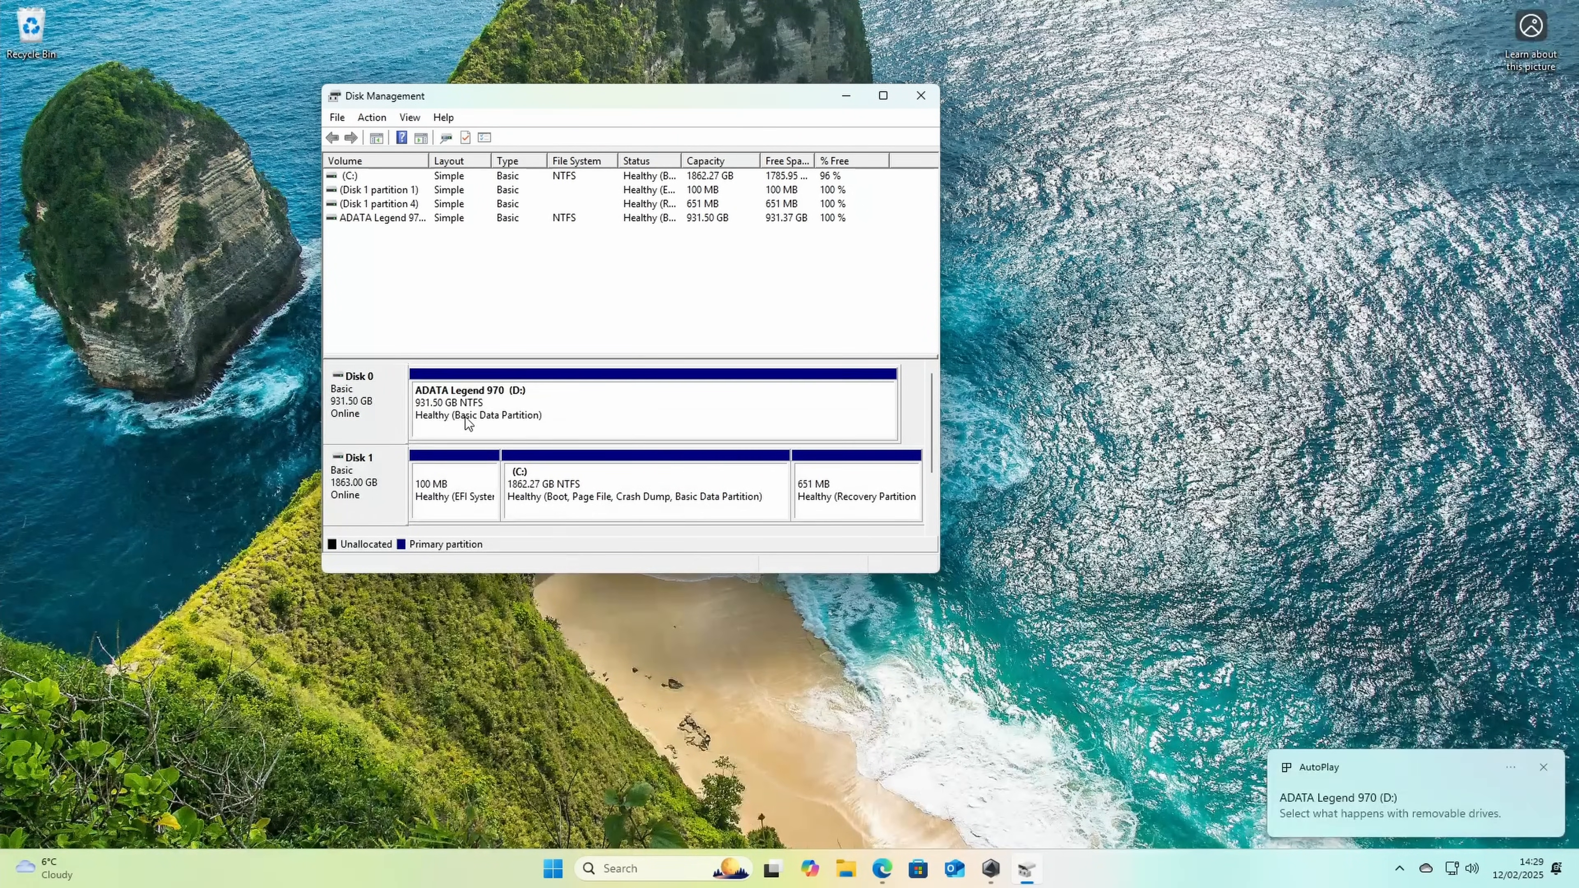
click(846, 869)
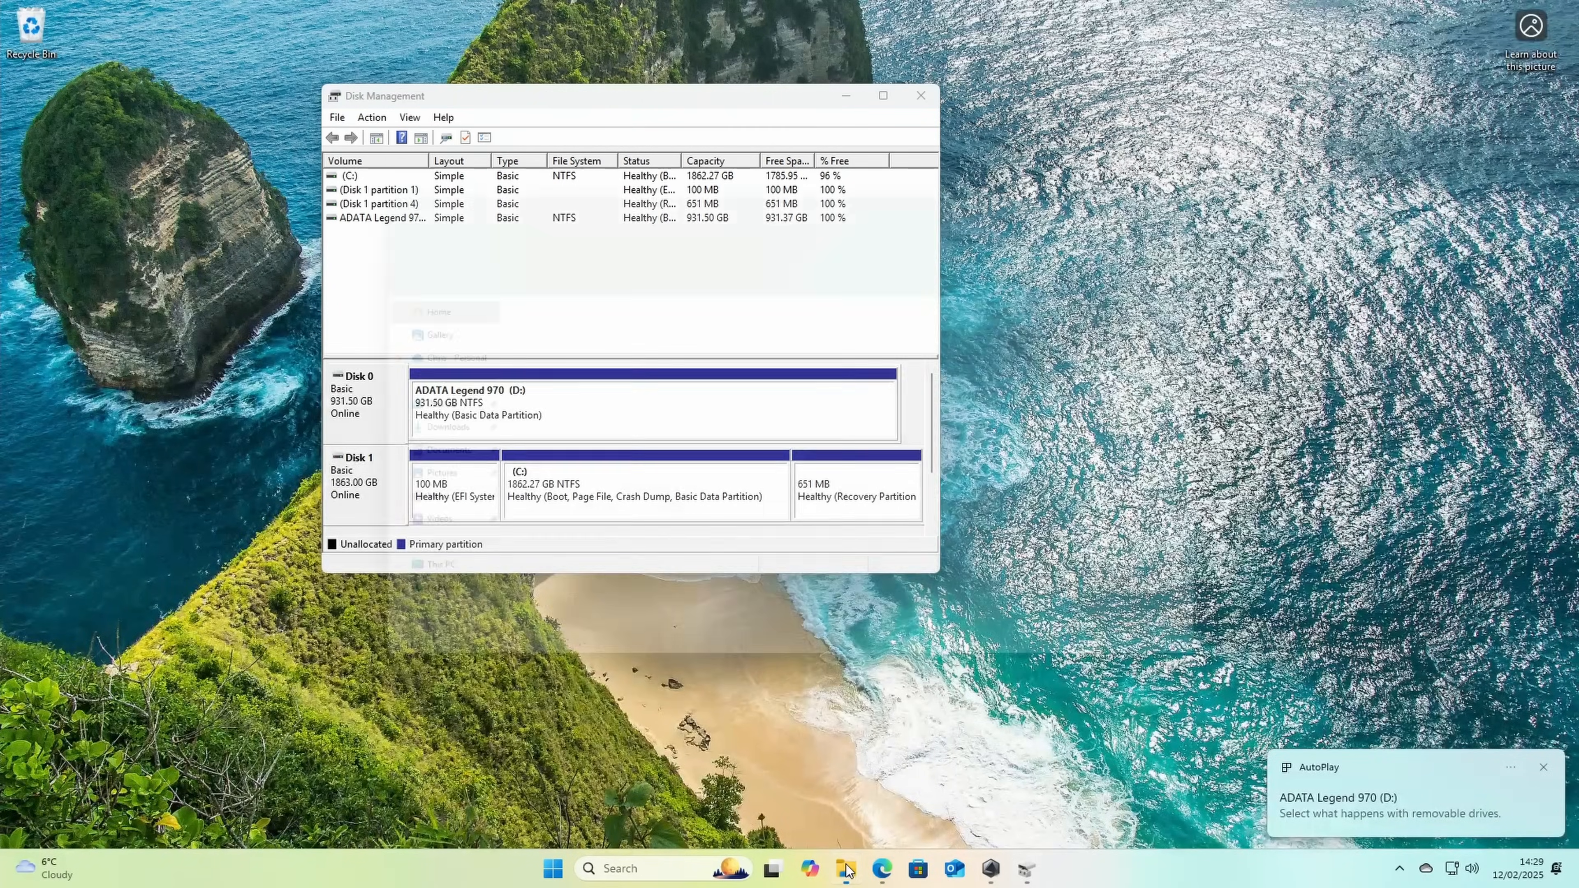
click(397, 588)
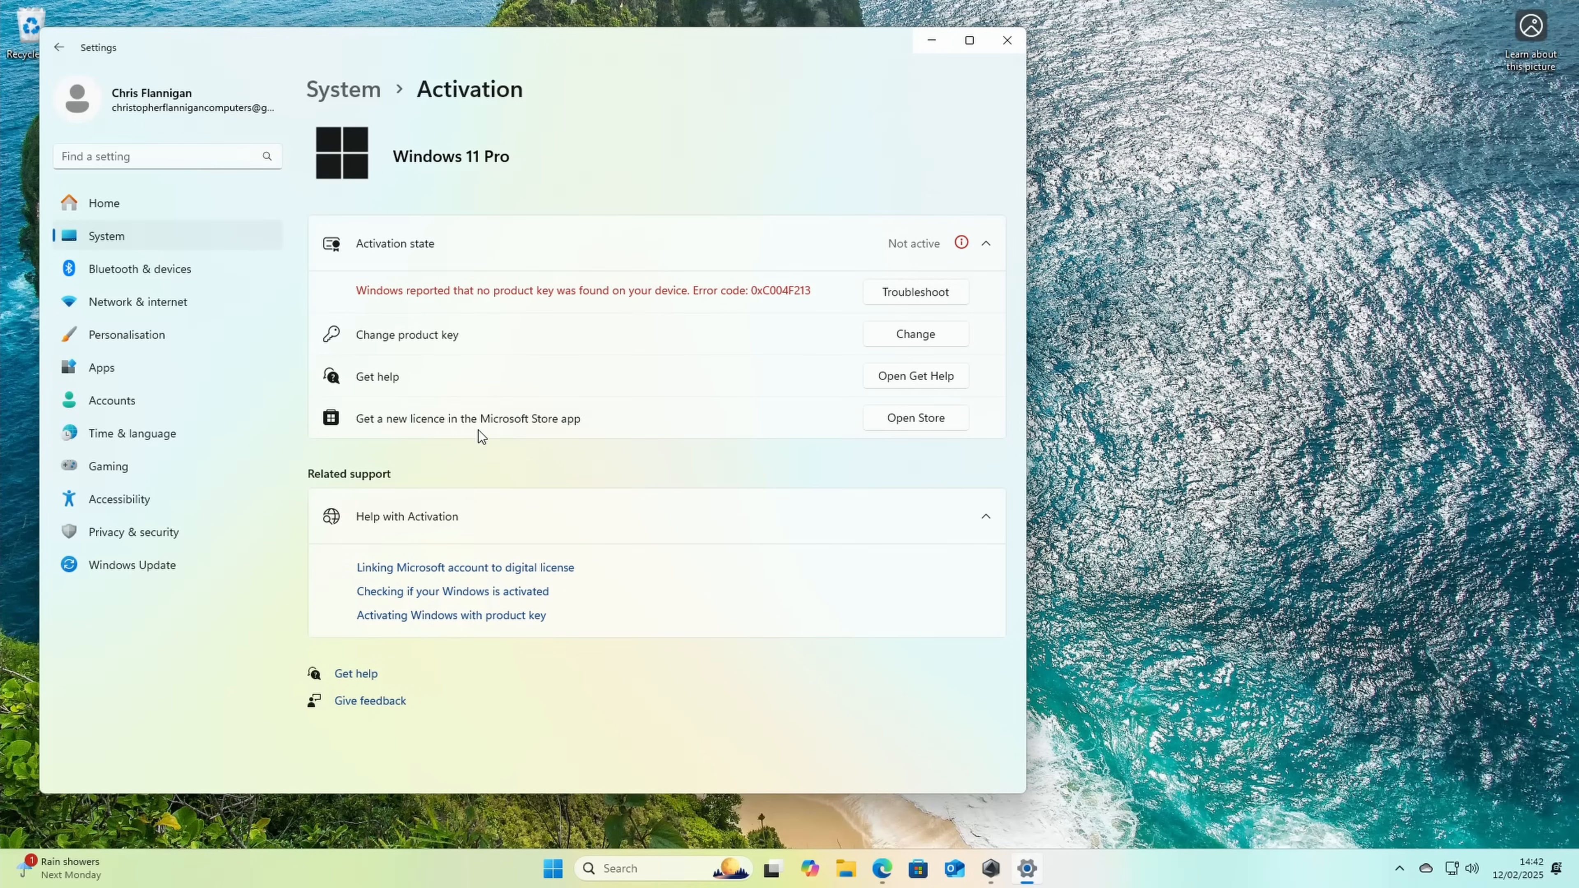
Step: Open the Microsoft Store licence option, and add one Windows 11 Professional Key - 1 PC to the Keysfan cart
click(904, 420)
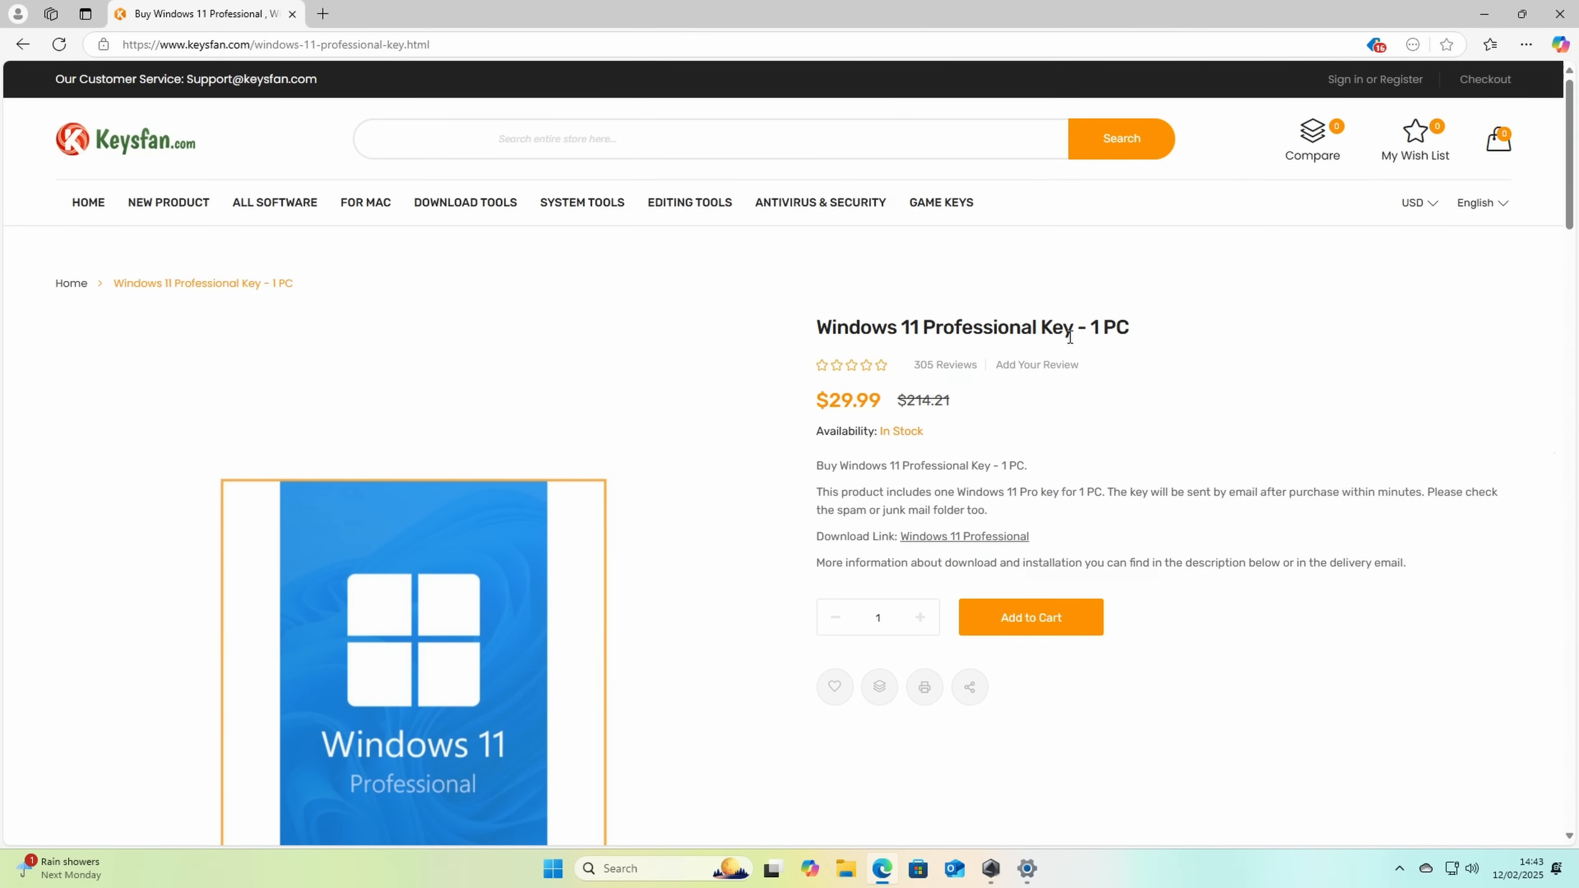
click(1055, 625)
click(916, 560)
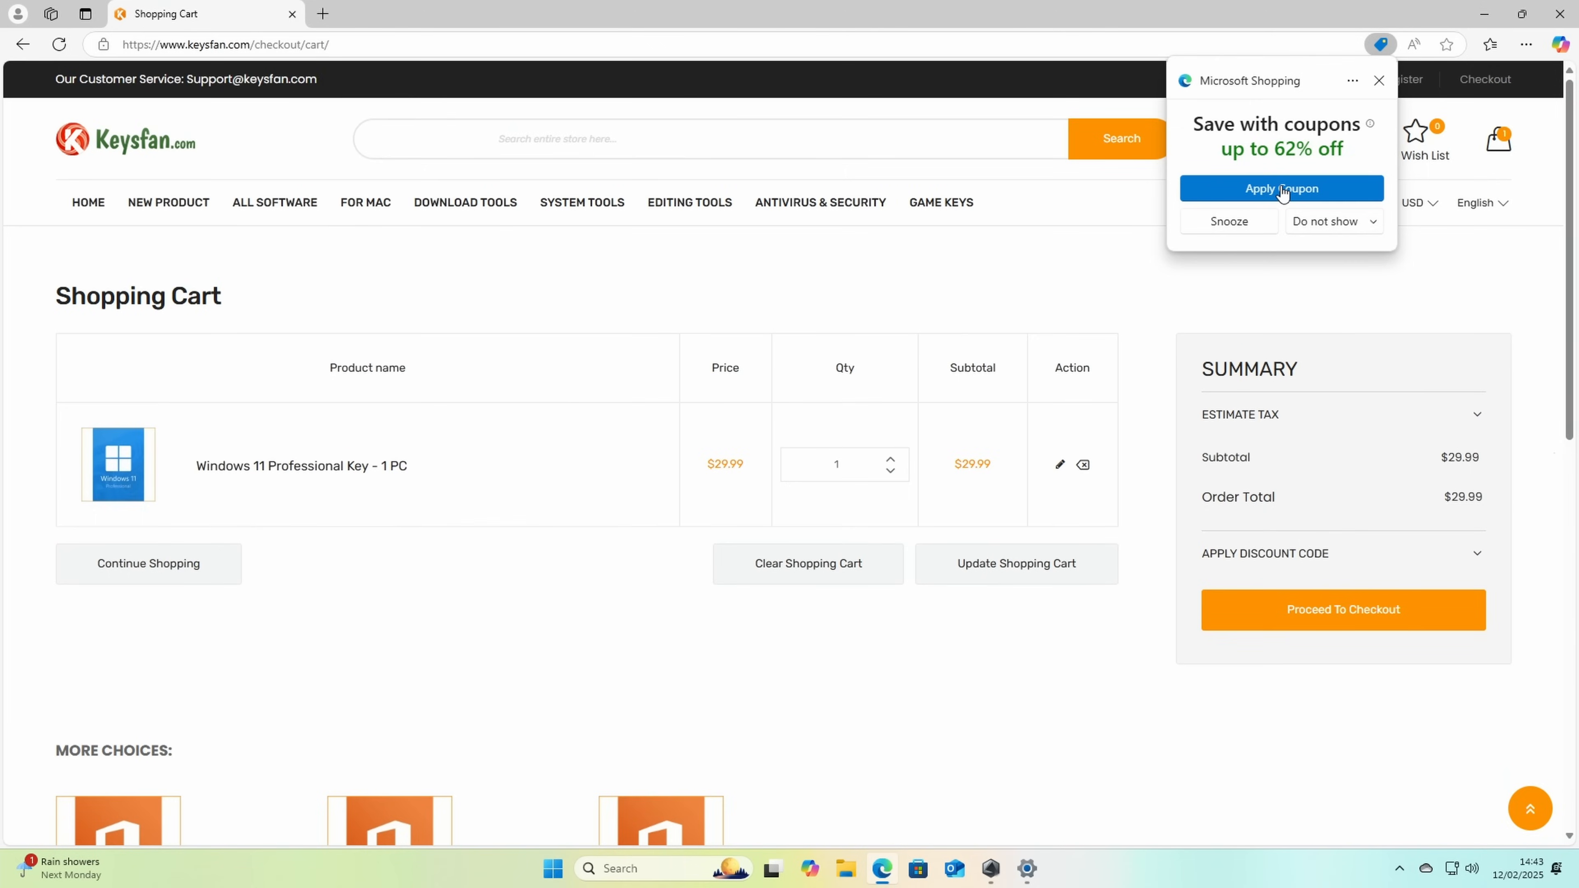
Step: Apply the suggested coupon SA50 to the shopping cart and proceed to checkout
click(1281, 190)
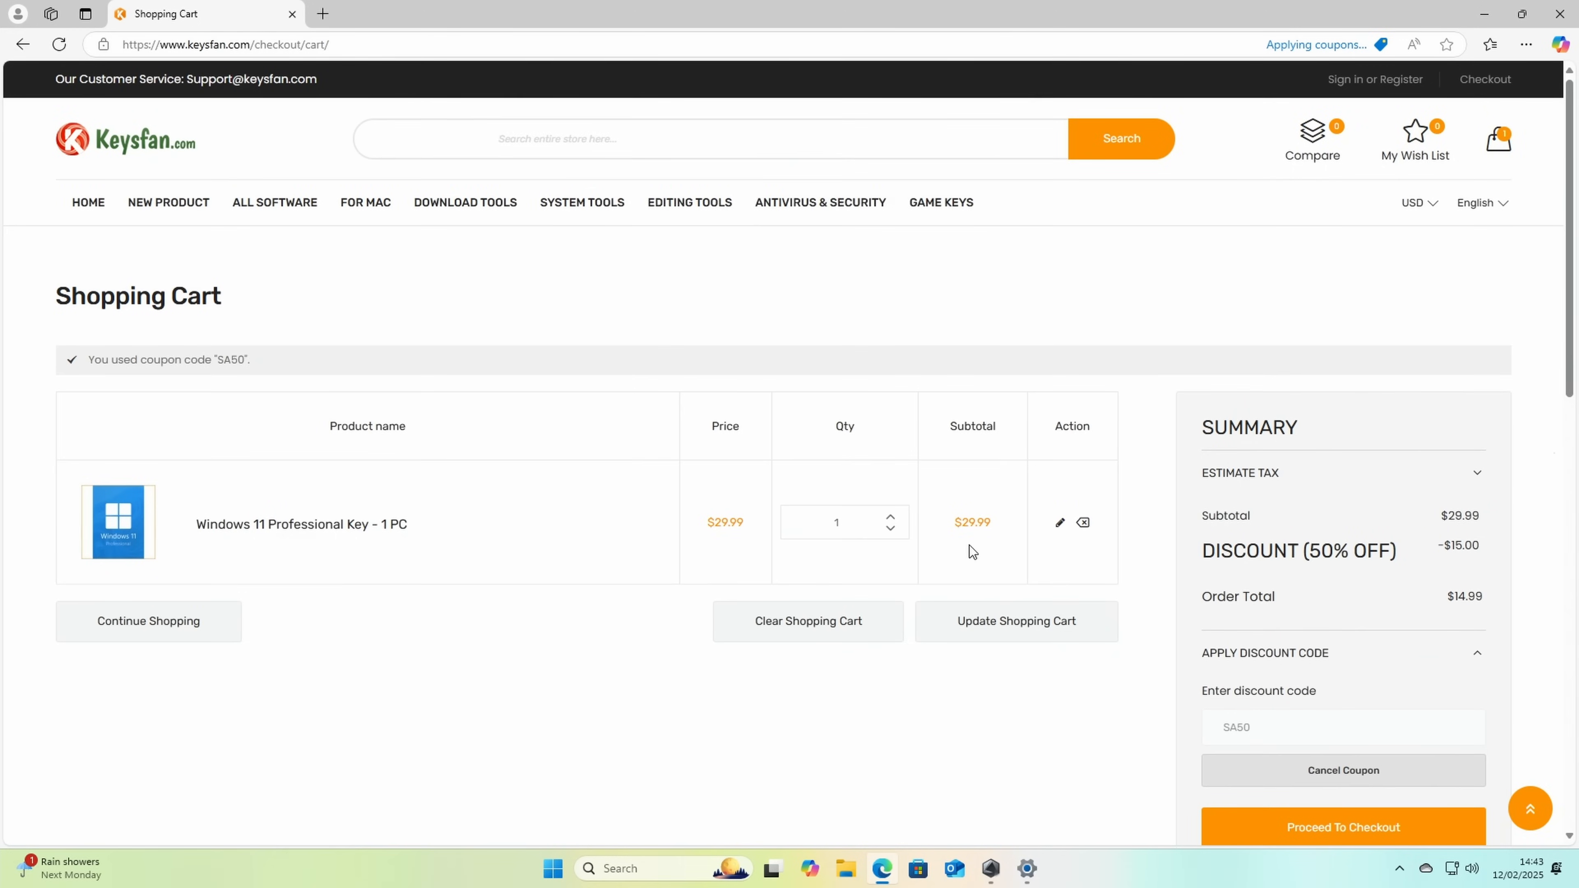
scroll(1415, 556, down, 1)
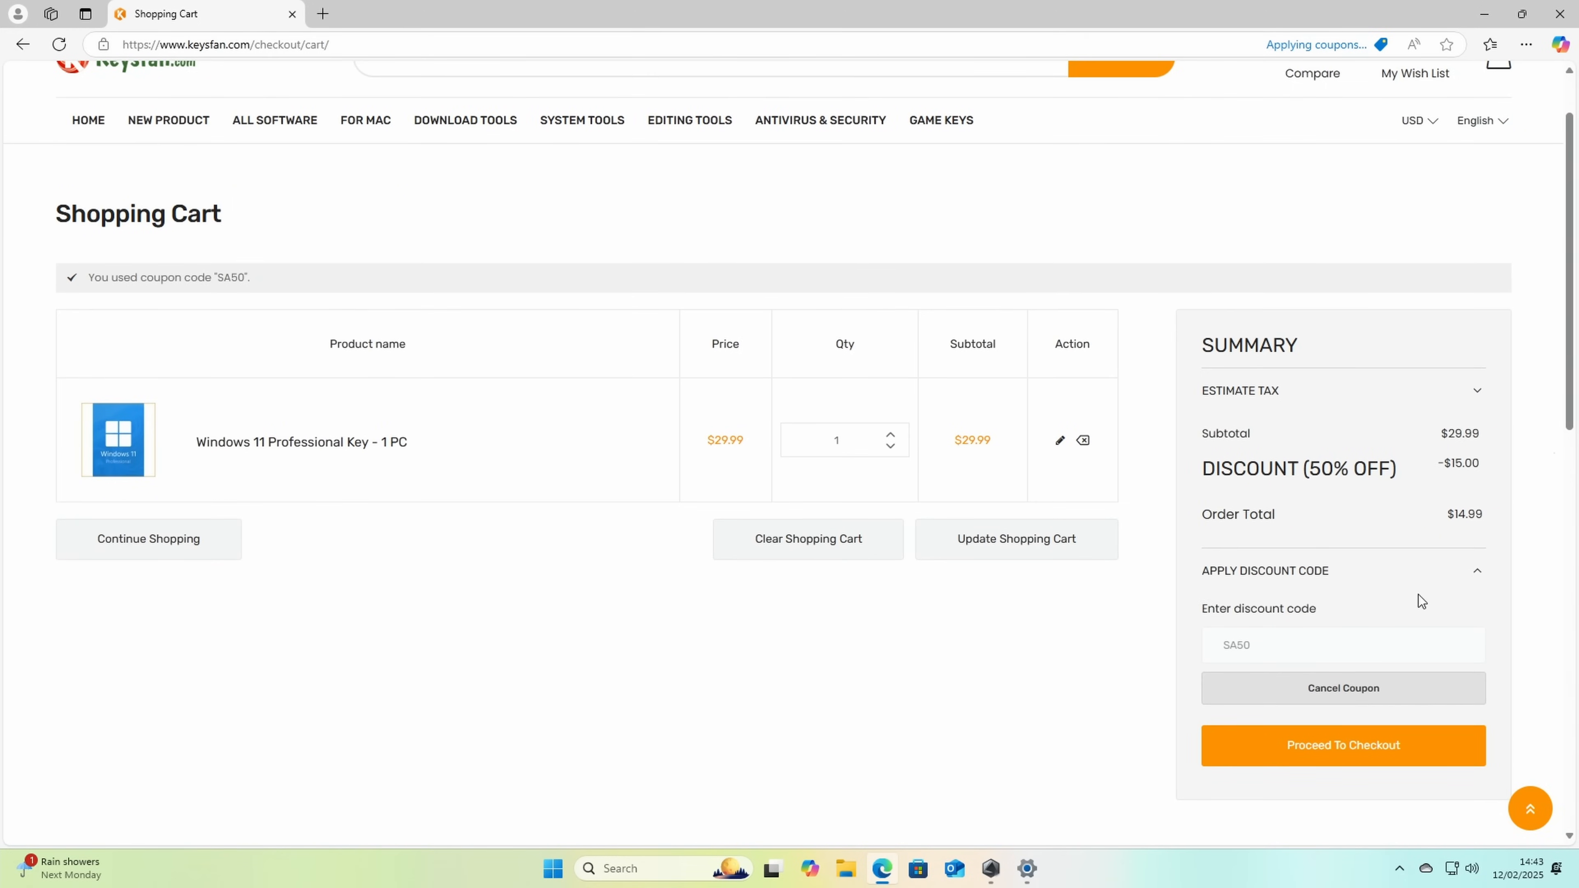
scroll(1419, 595, down, 2)
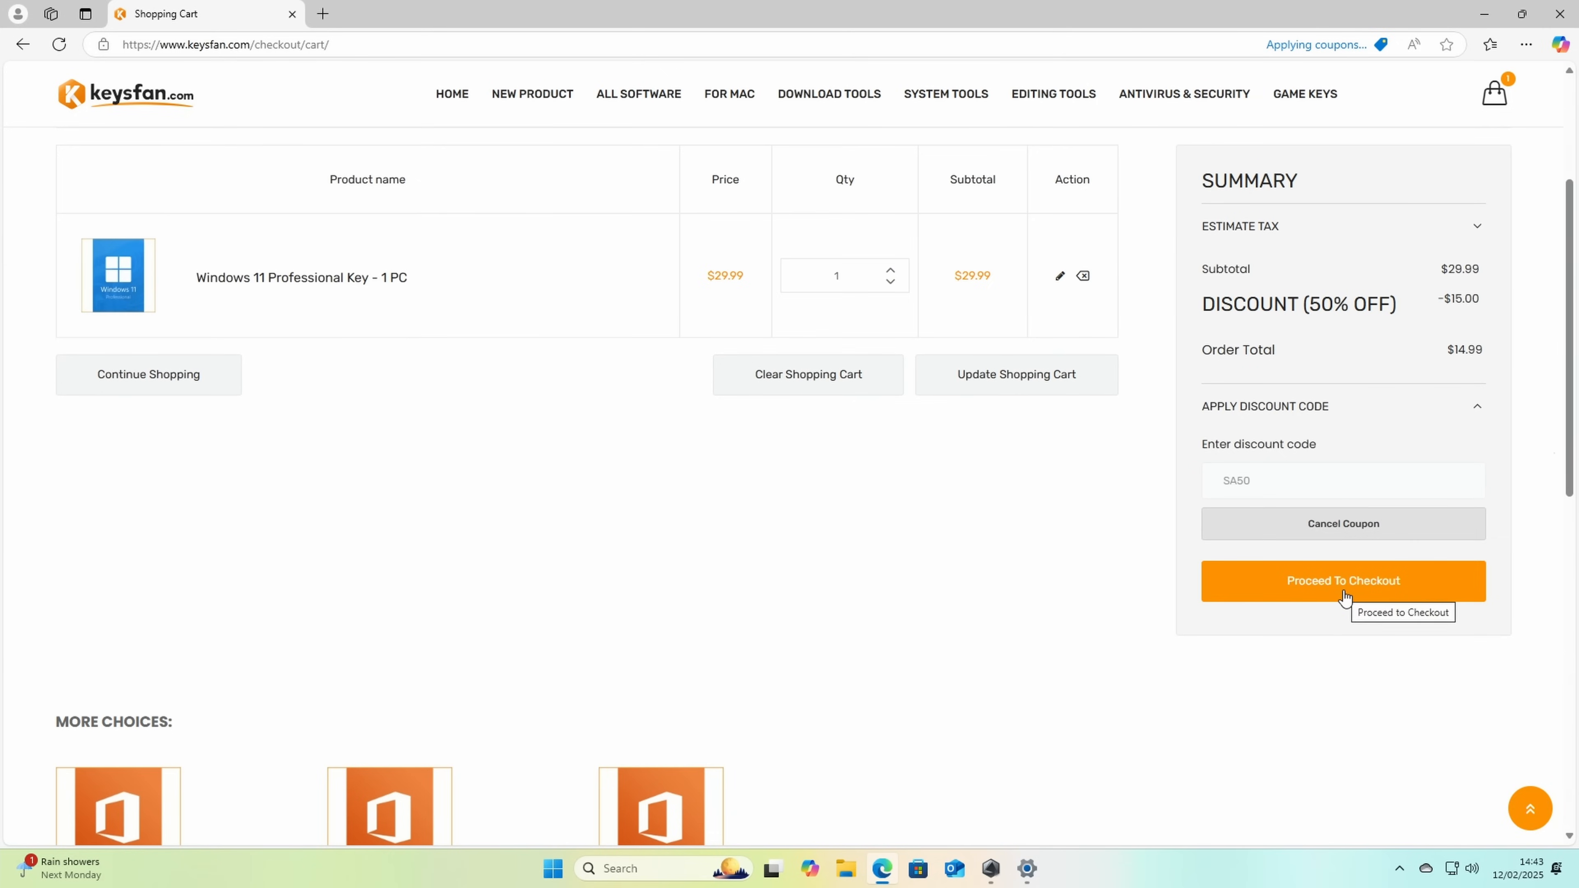
click(1341, 593)
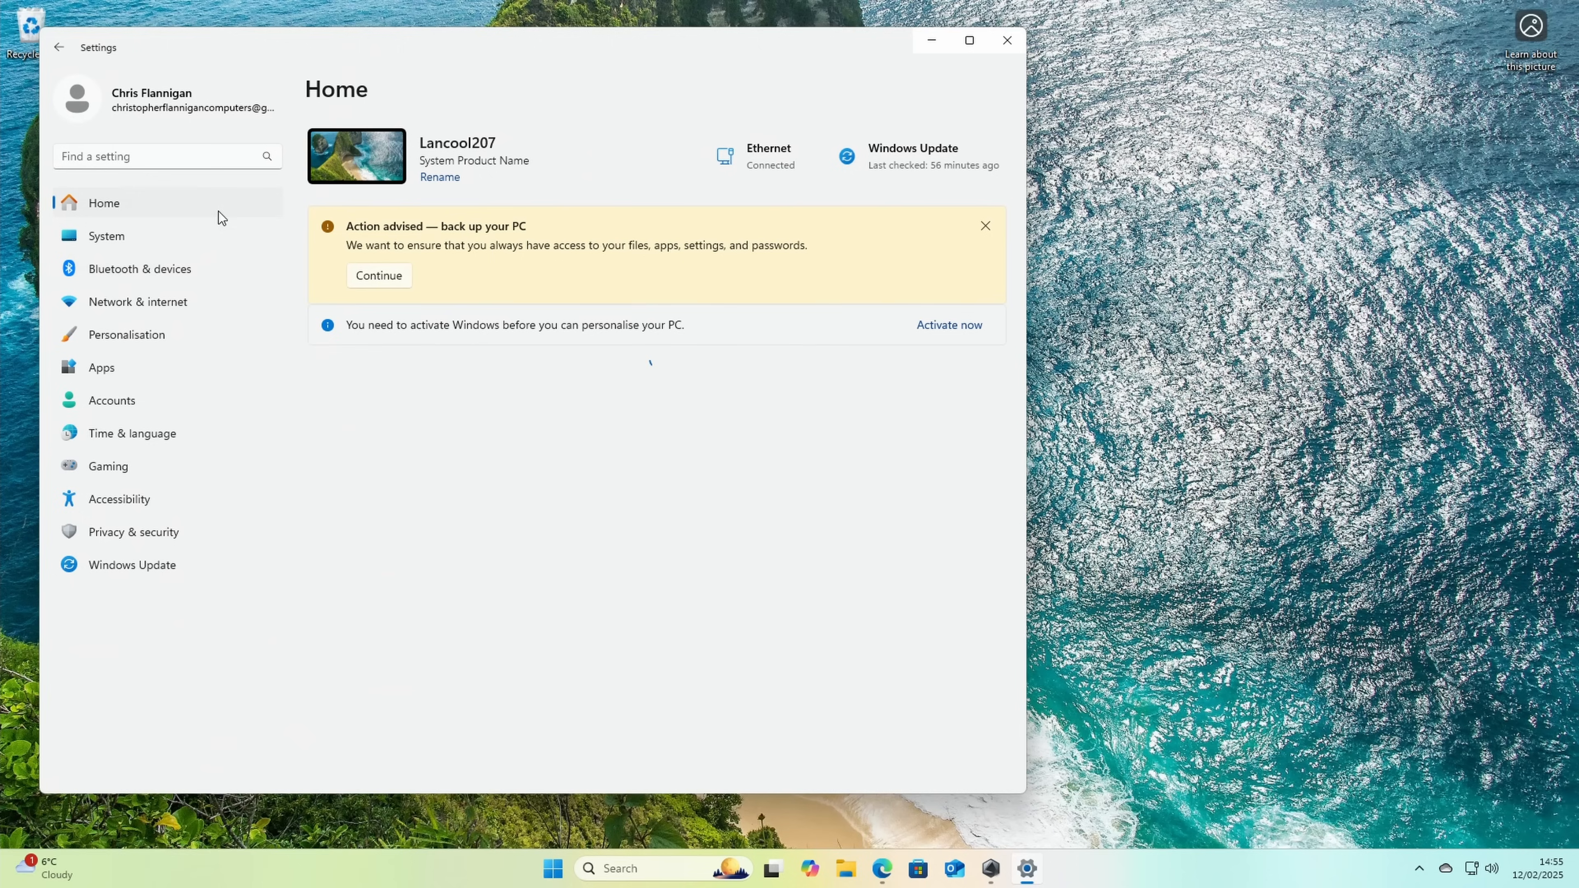
Step: Paste the purchased Windows product key in the system's Activation settings and activate Windows 11 Pro
click(155, 243)
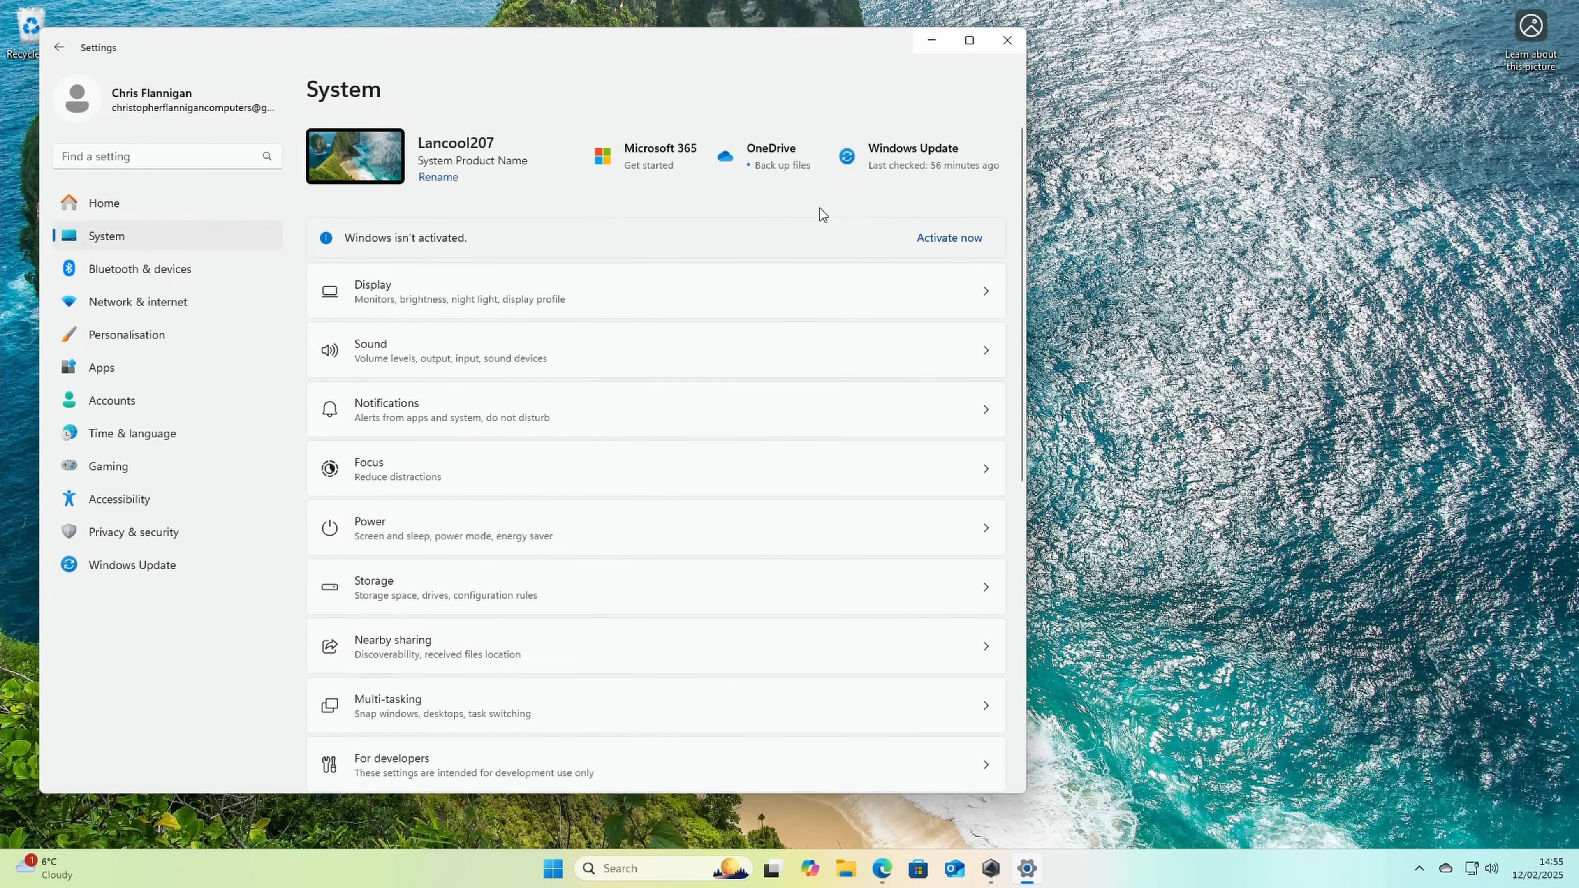
click(930, 242)
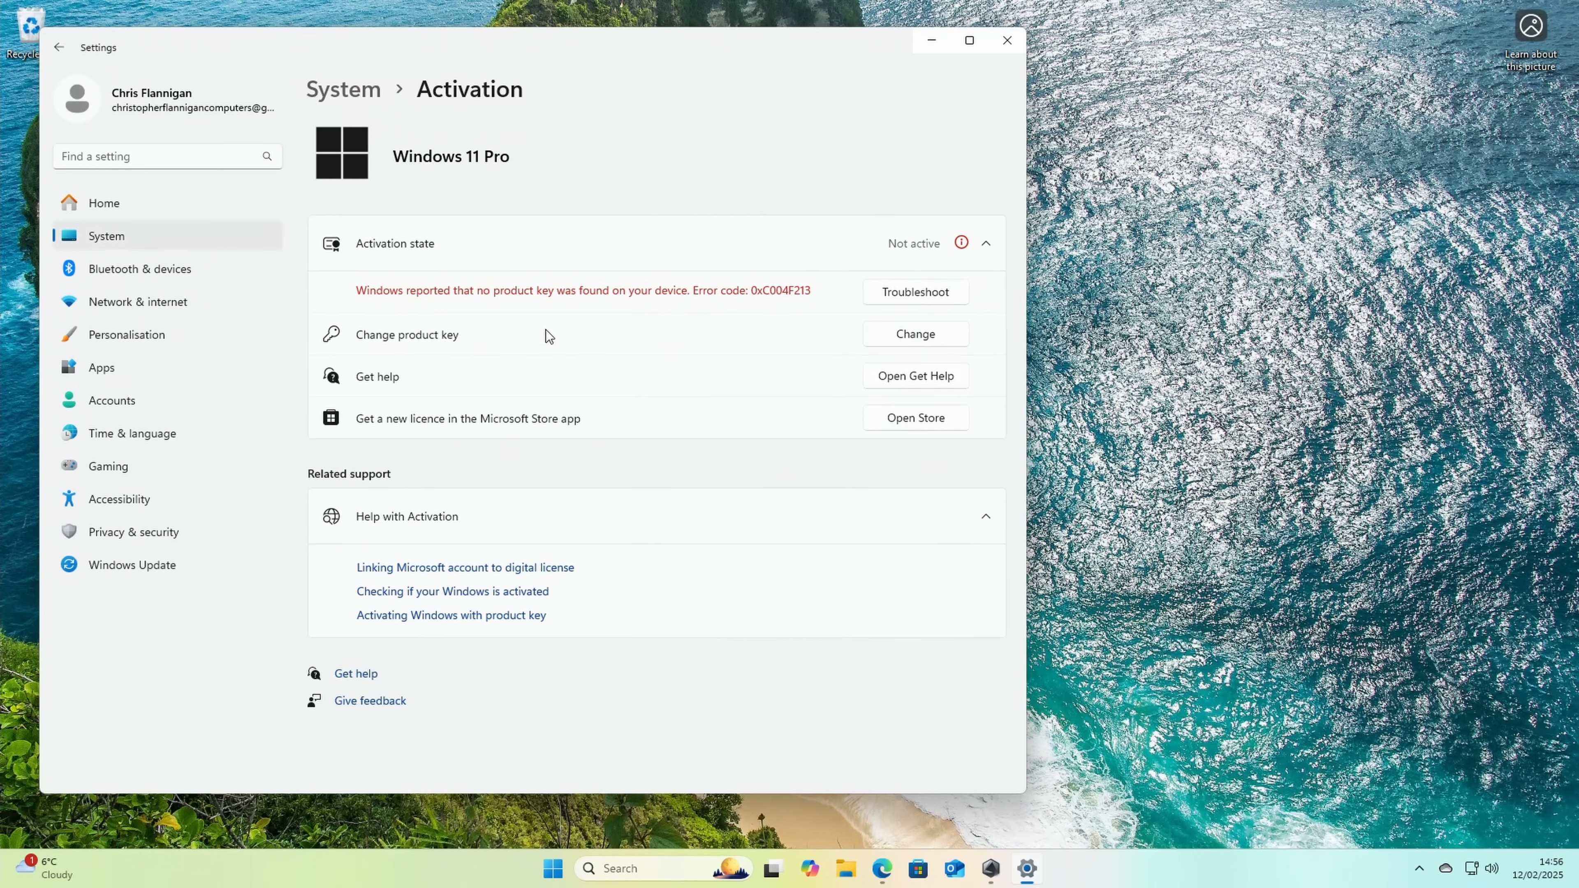
click(909, 335)
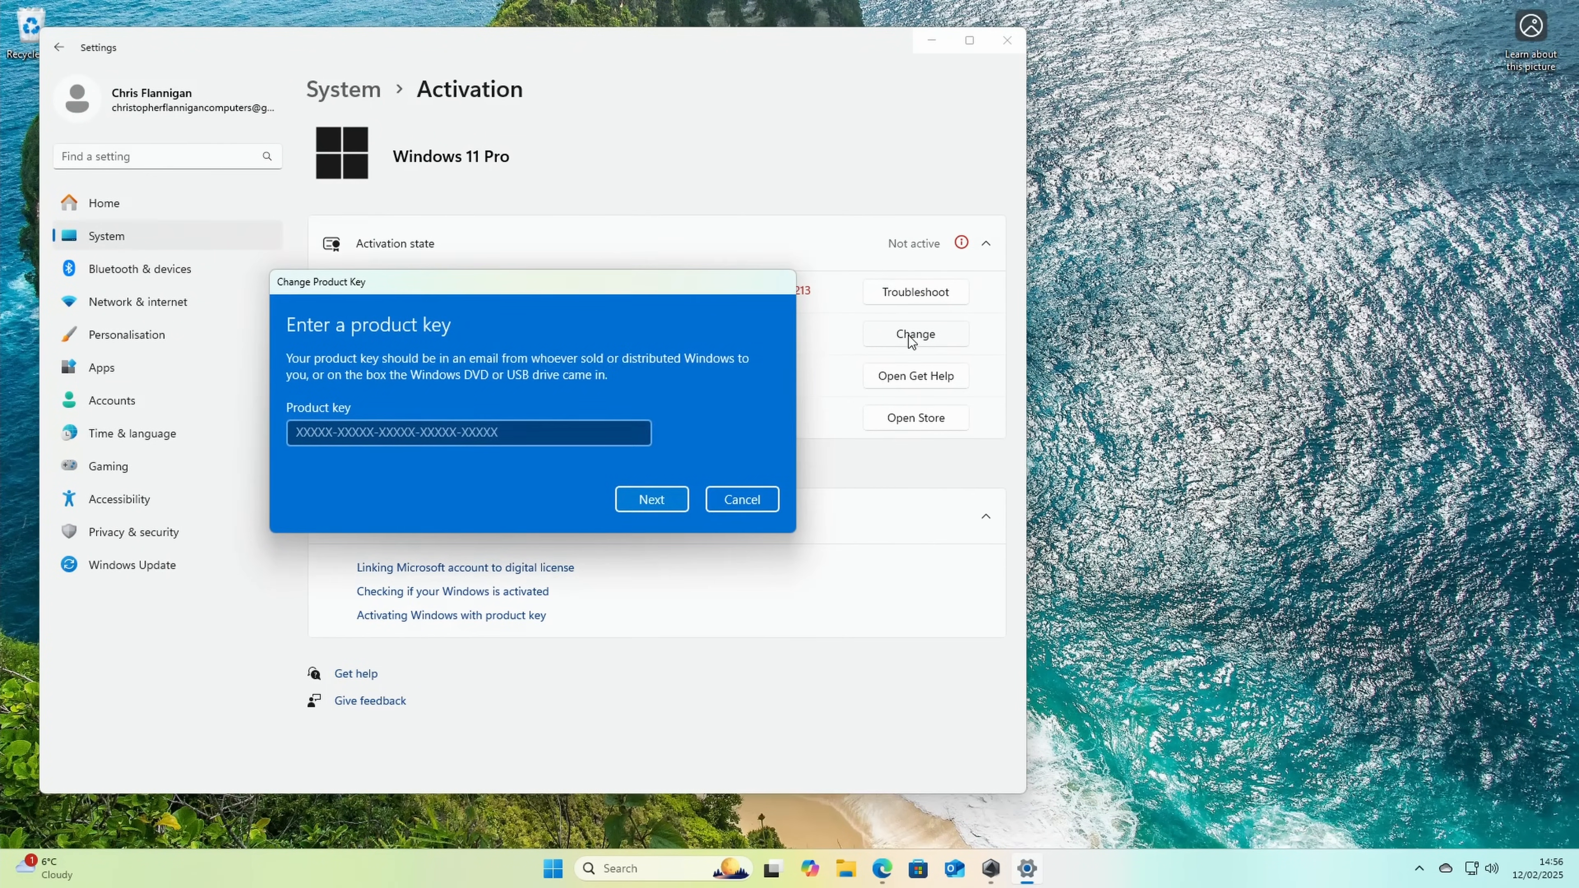
click(422, 429)
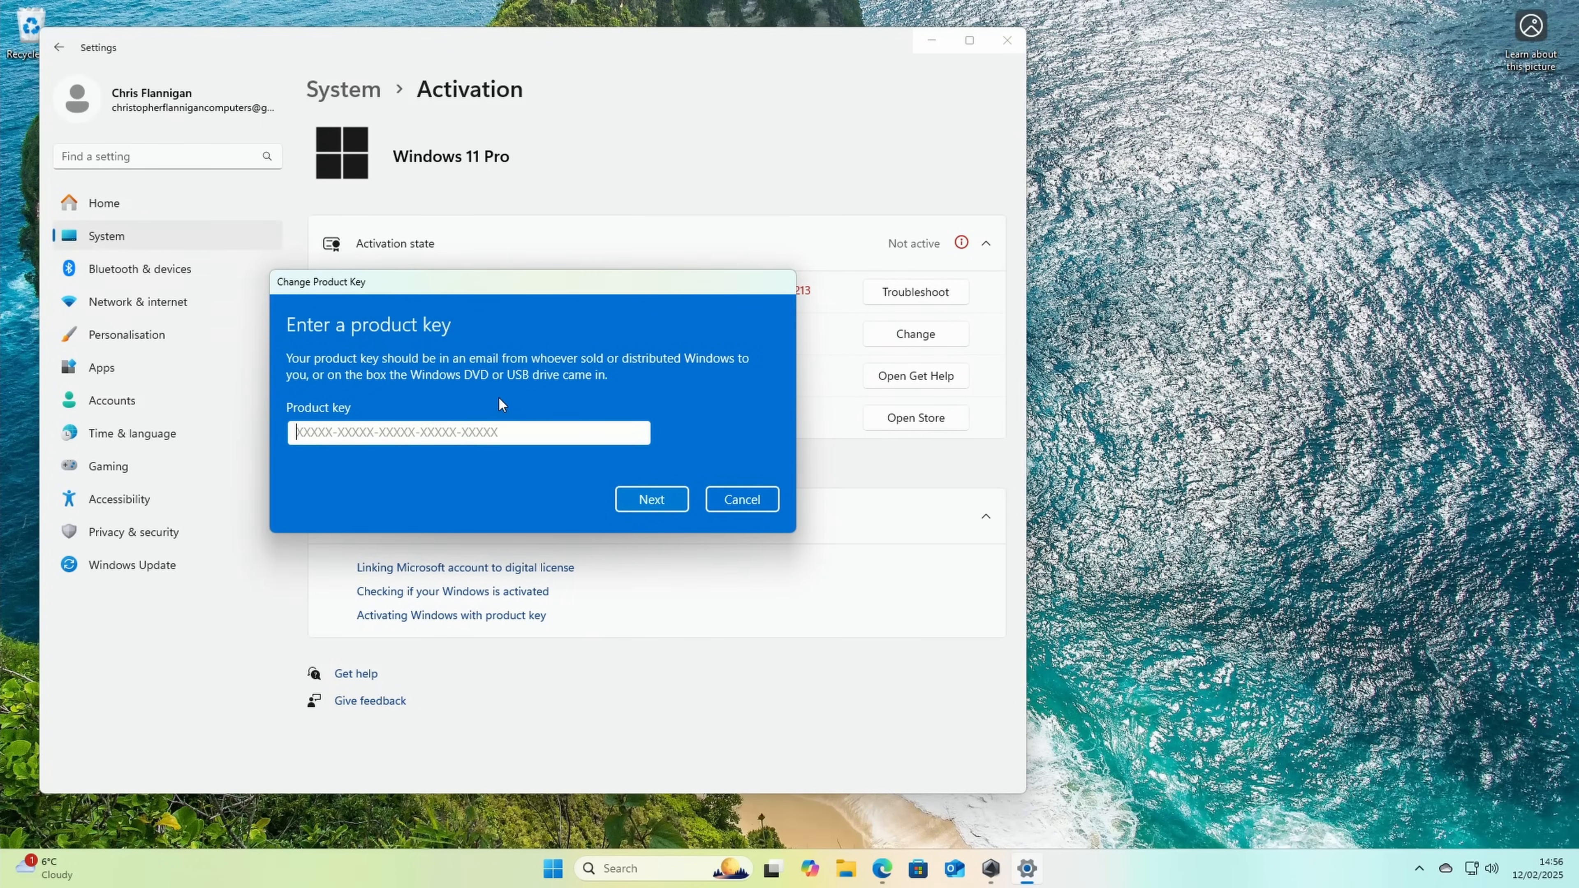
key(ctrl+v)
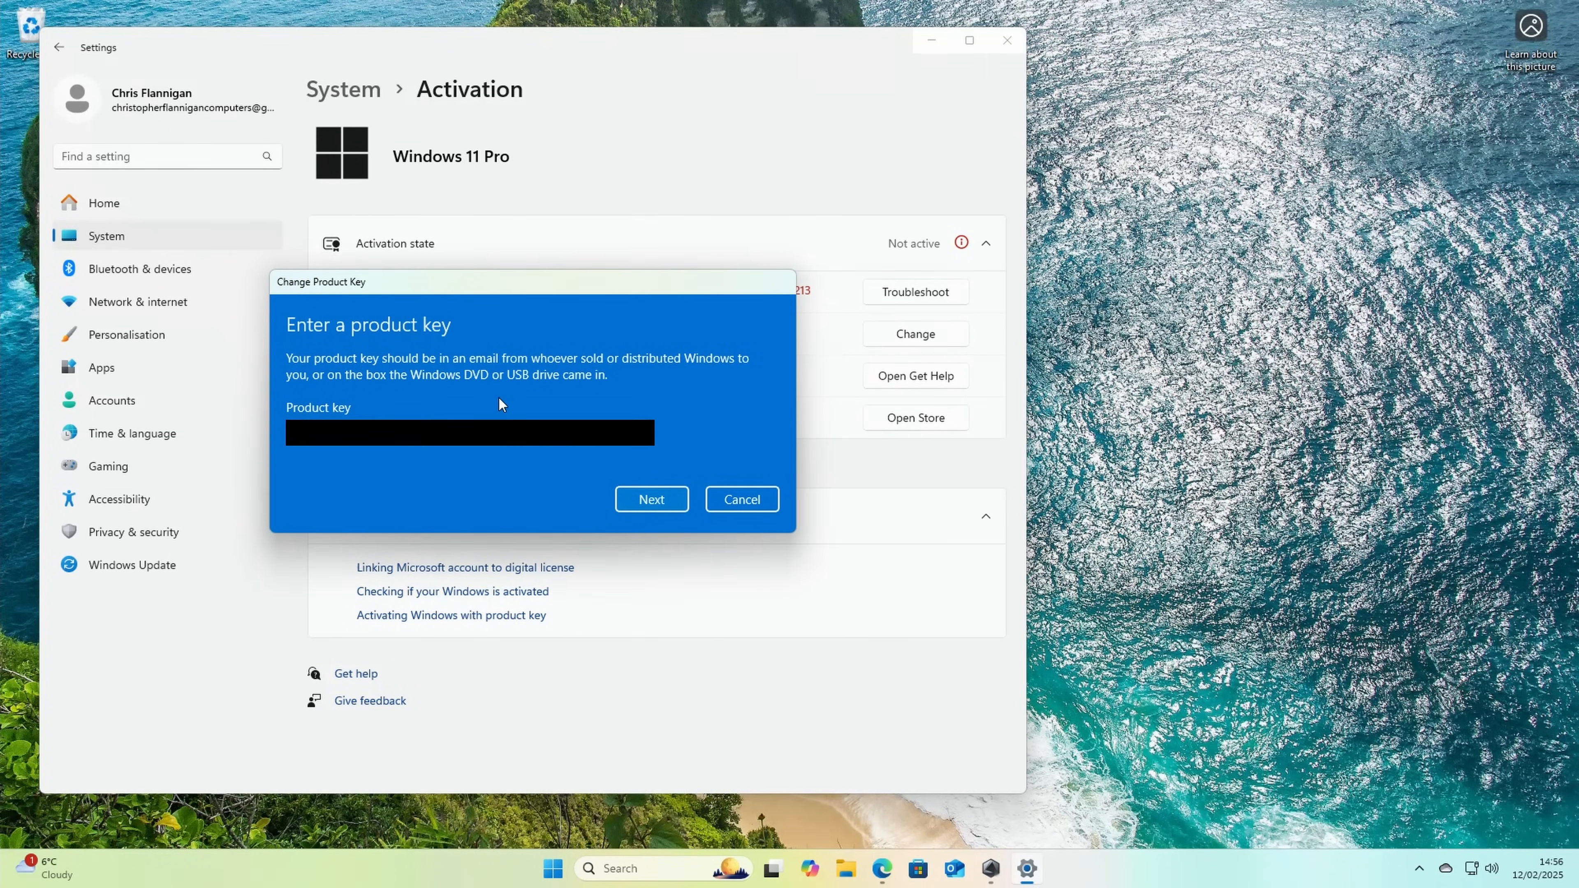
click(683, 493)
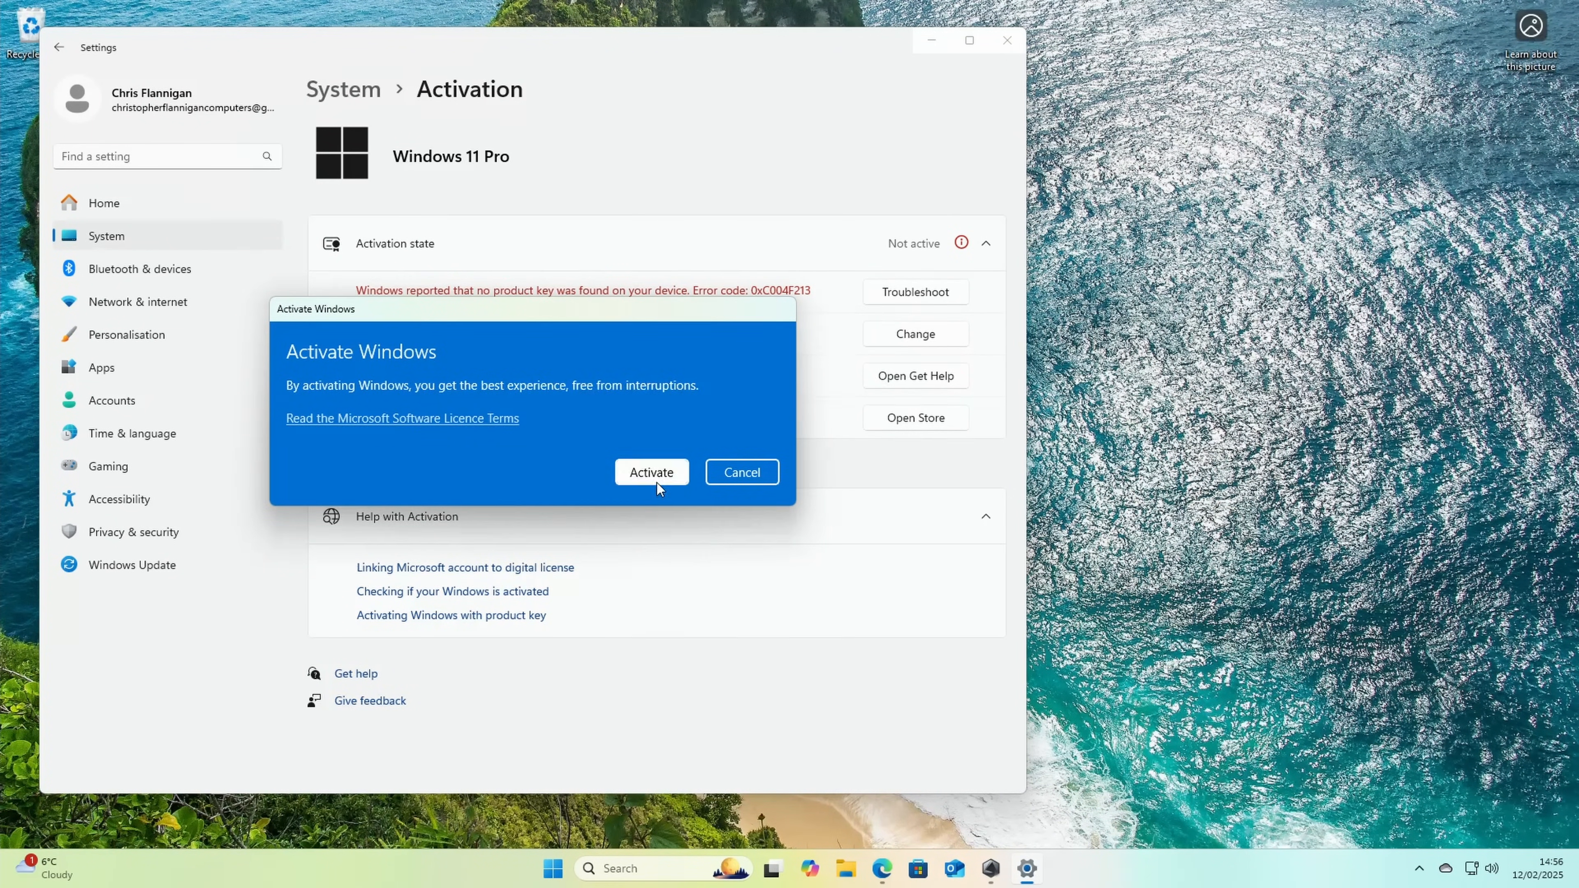
click(655, 478)
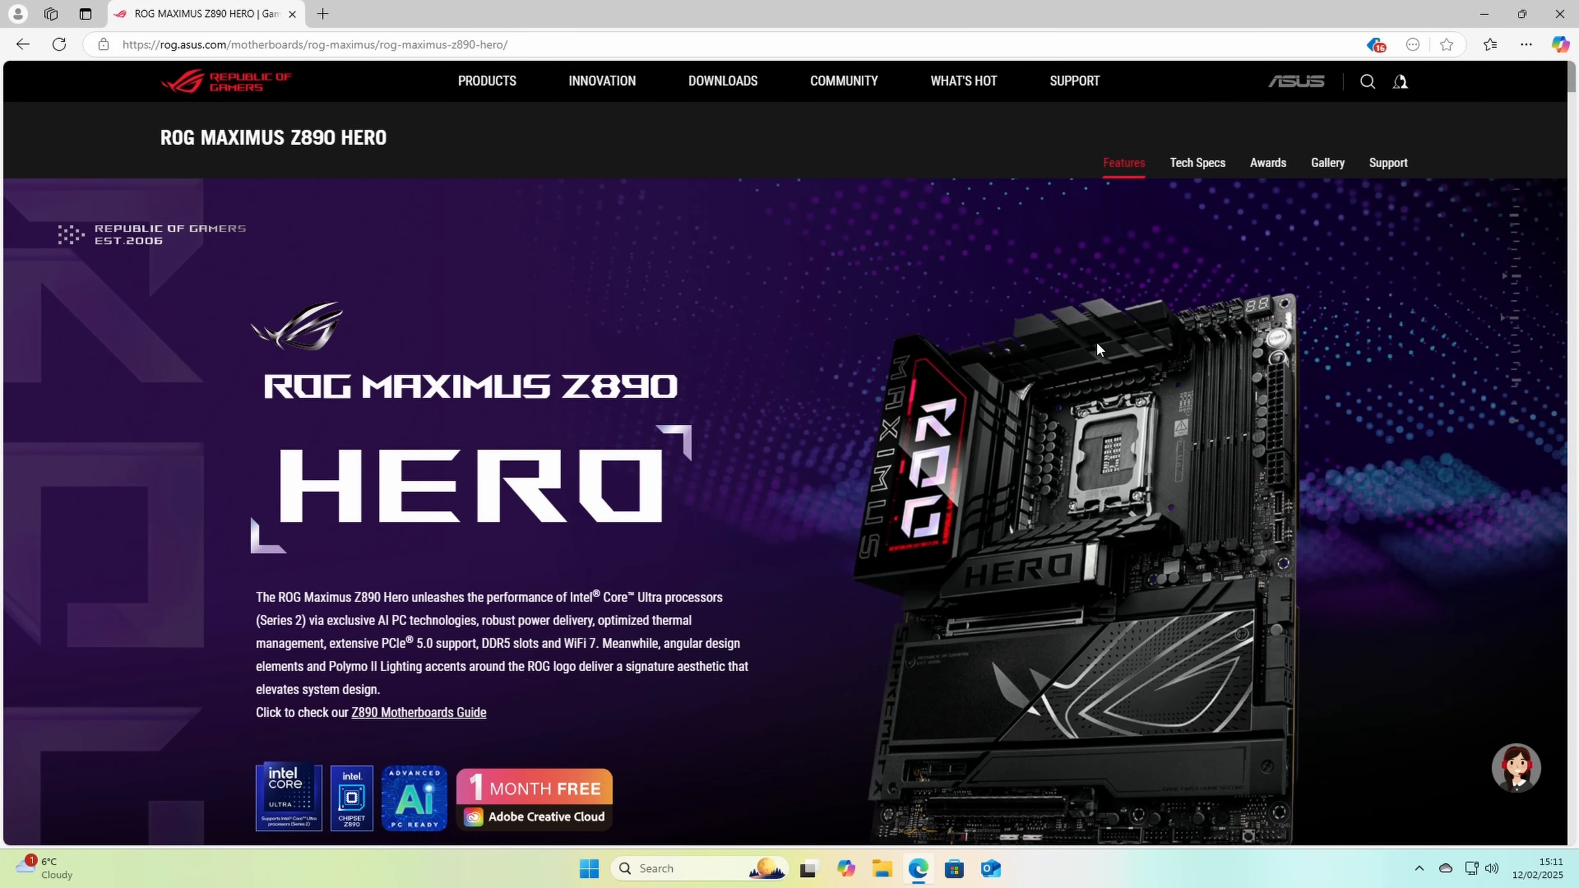
Step: Download BIOS version 1401 from the BIOS & Firmware section of the ROG MAXIMUS Z890 HERO support page
click(1386, 169)
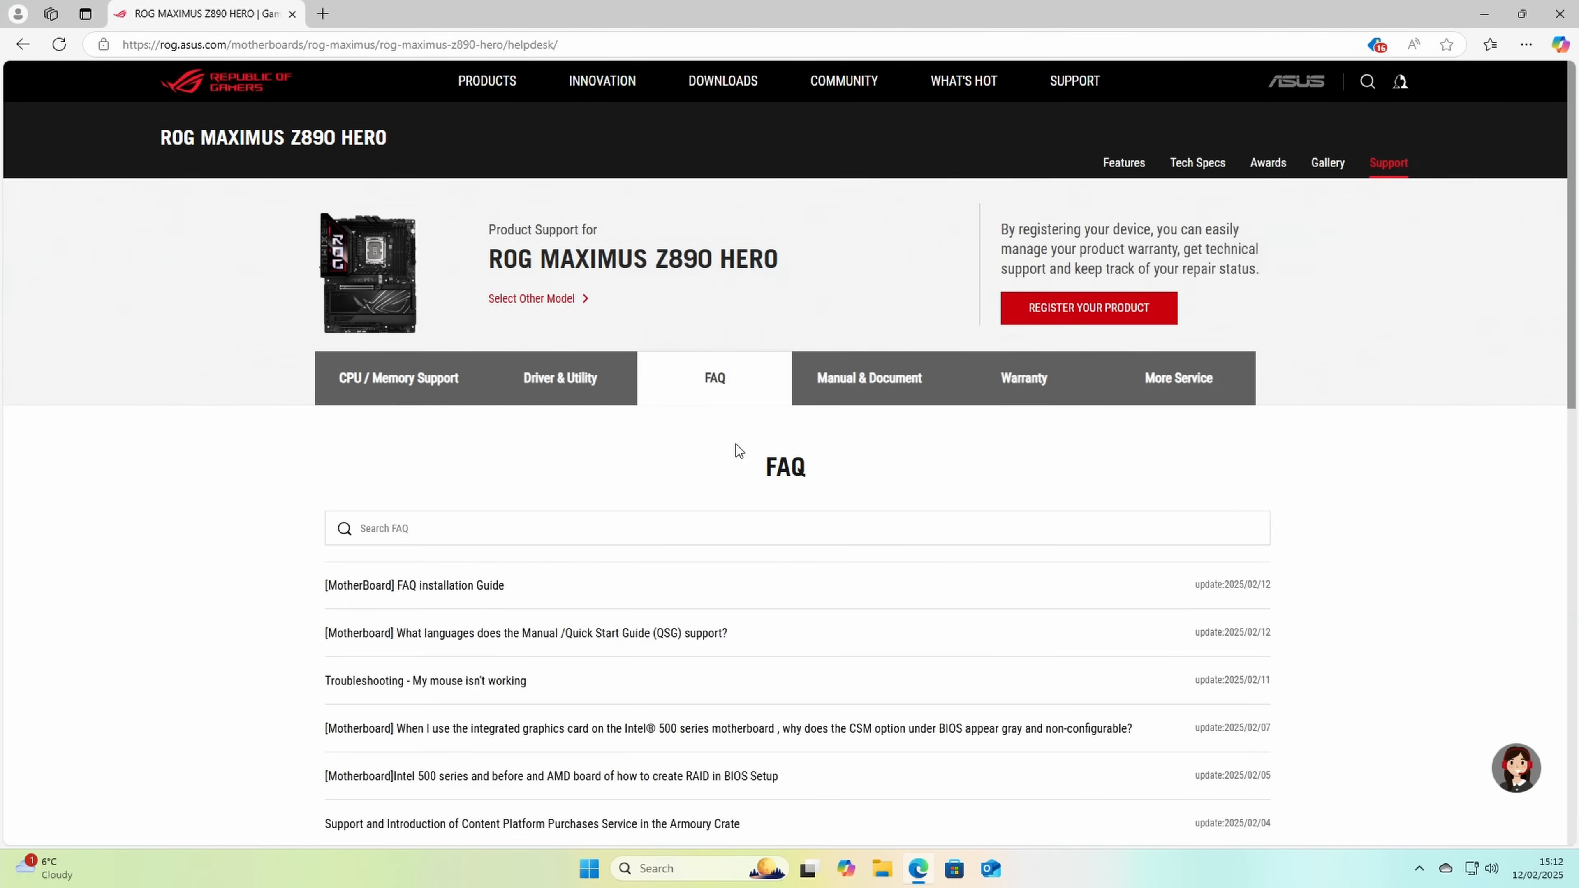
click(591, 403)
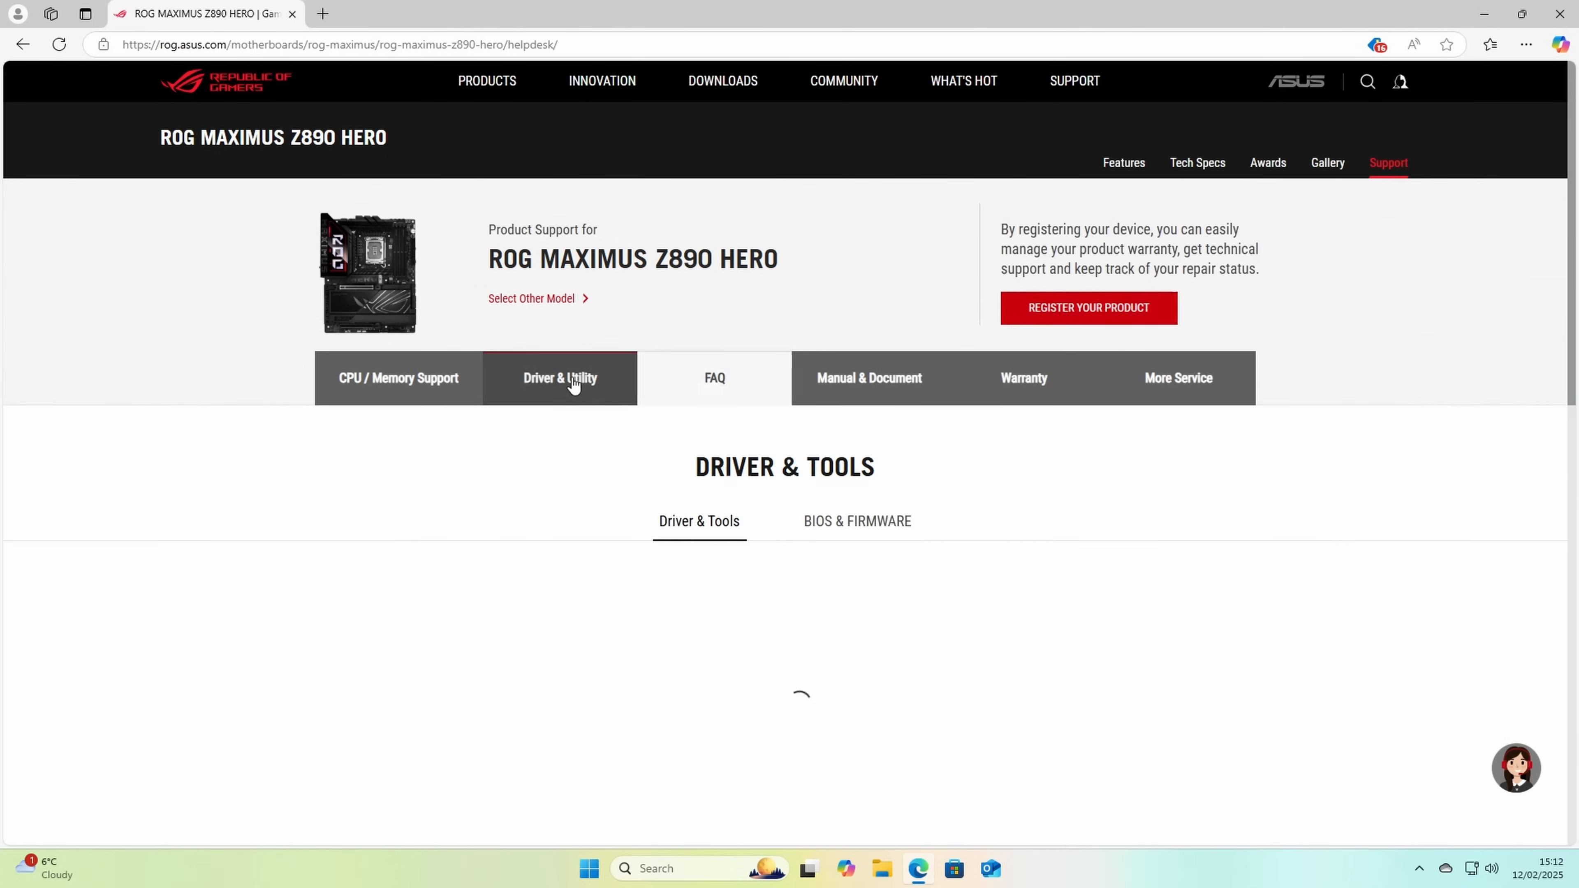
click(868, 534)
scroll(868, 529, down, 5)
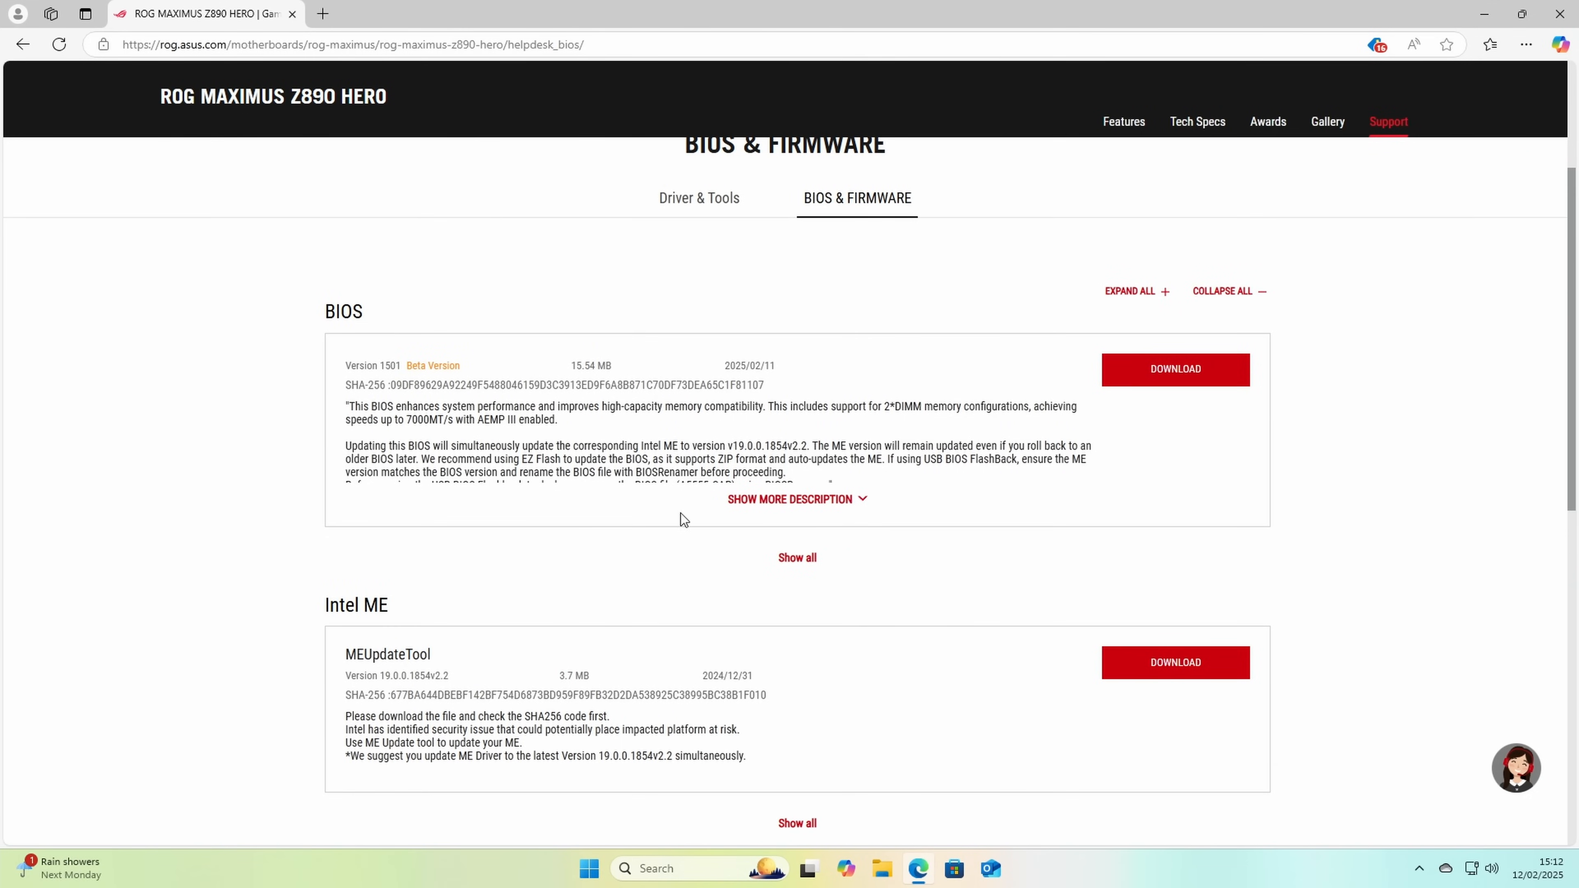
click(804, 562)
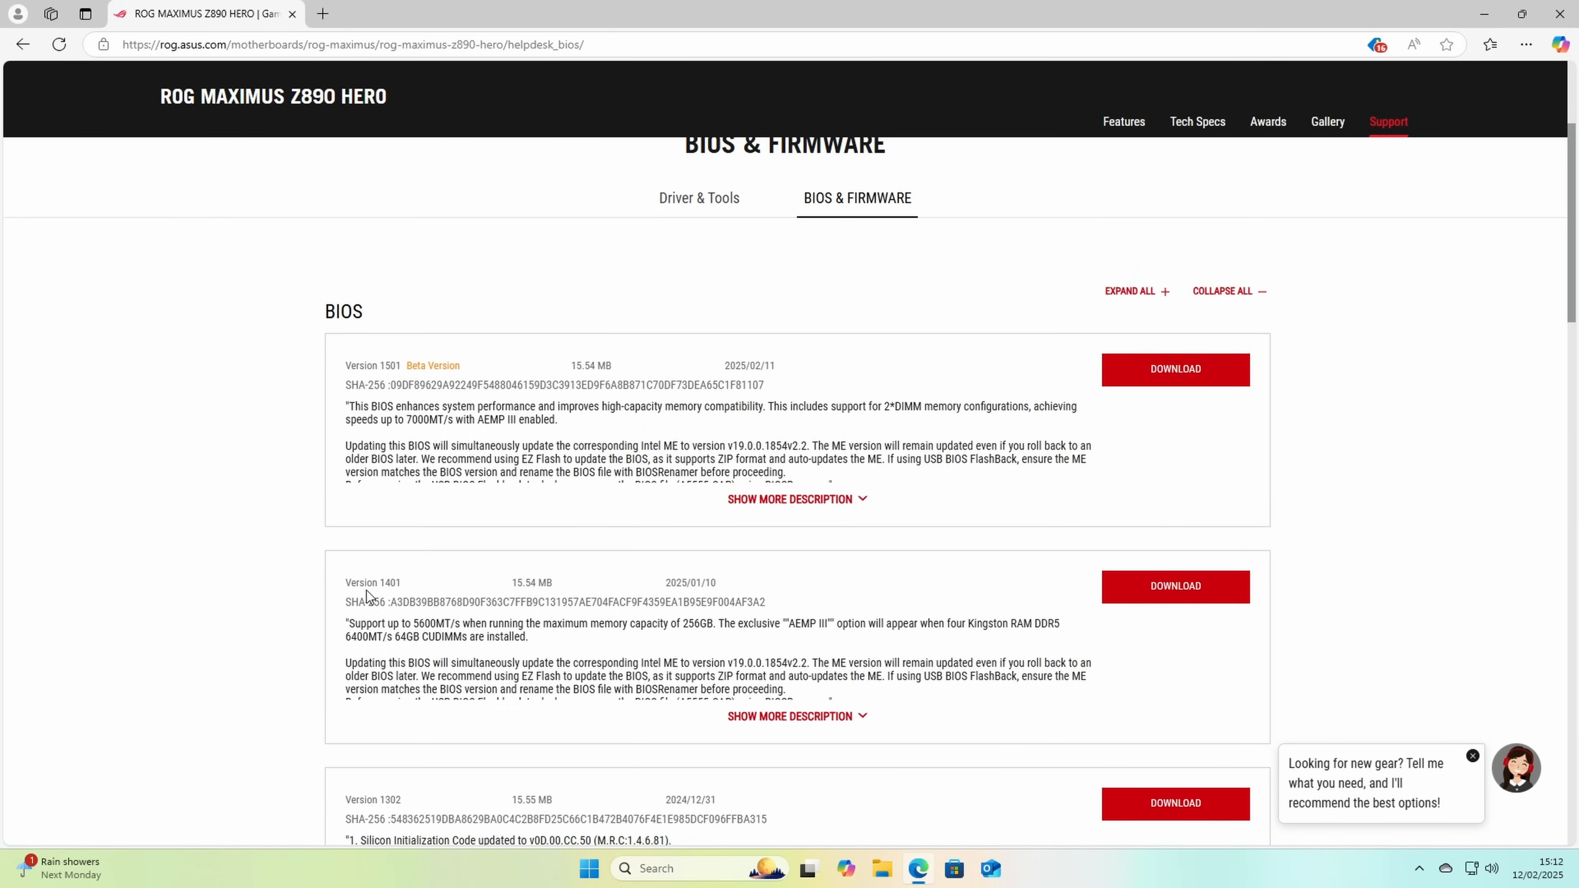
click(1171, 587)
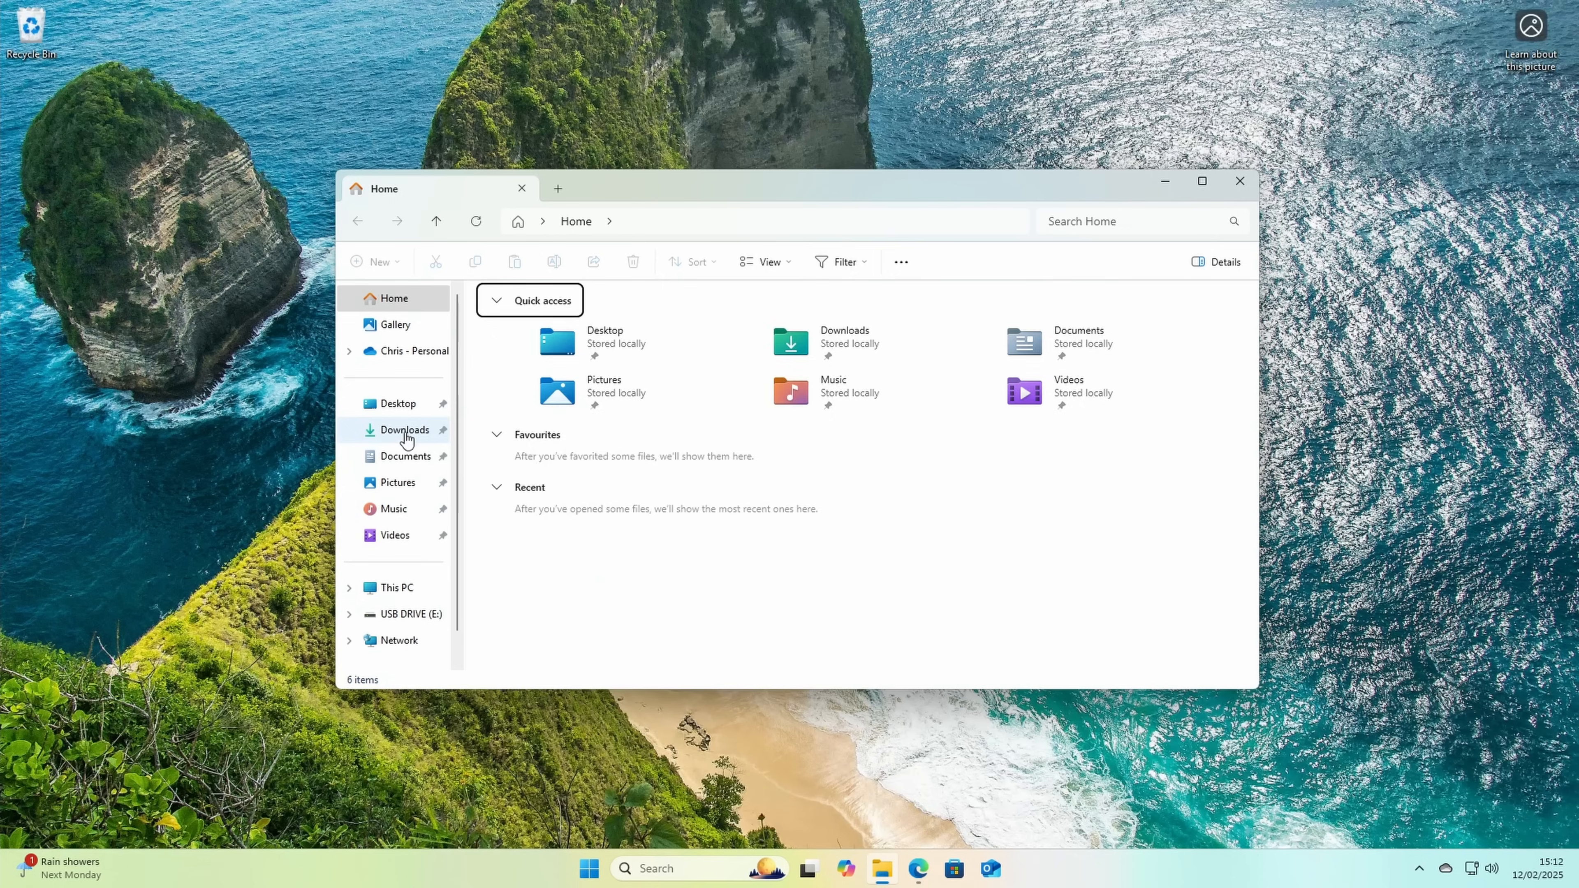
Step: Copy ROG-MAXIMUS-Z890-HERO-ASUS-1401 from Downloads to the USB drive (E:)
click(404, 430)
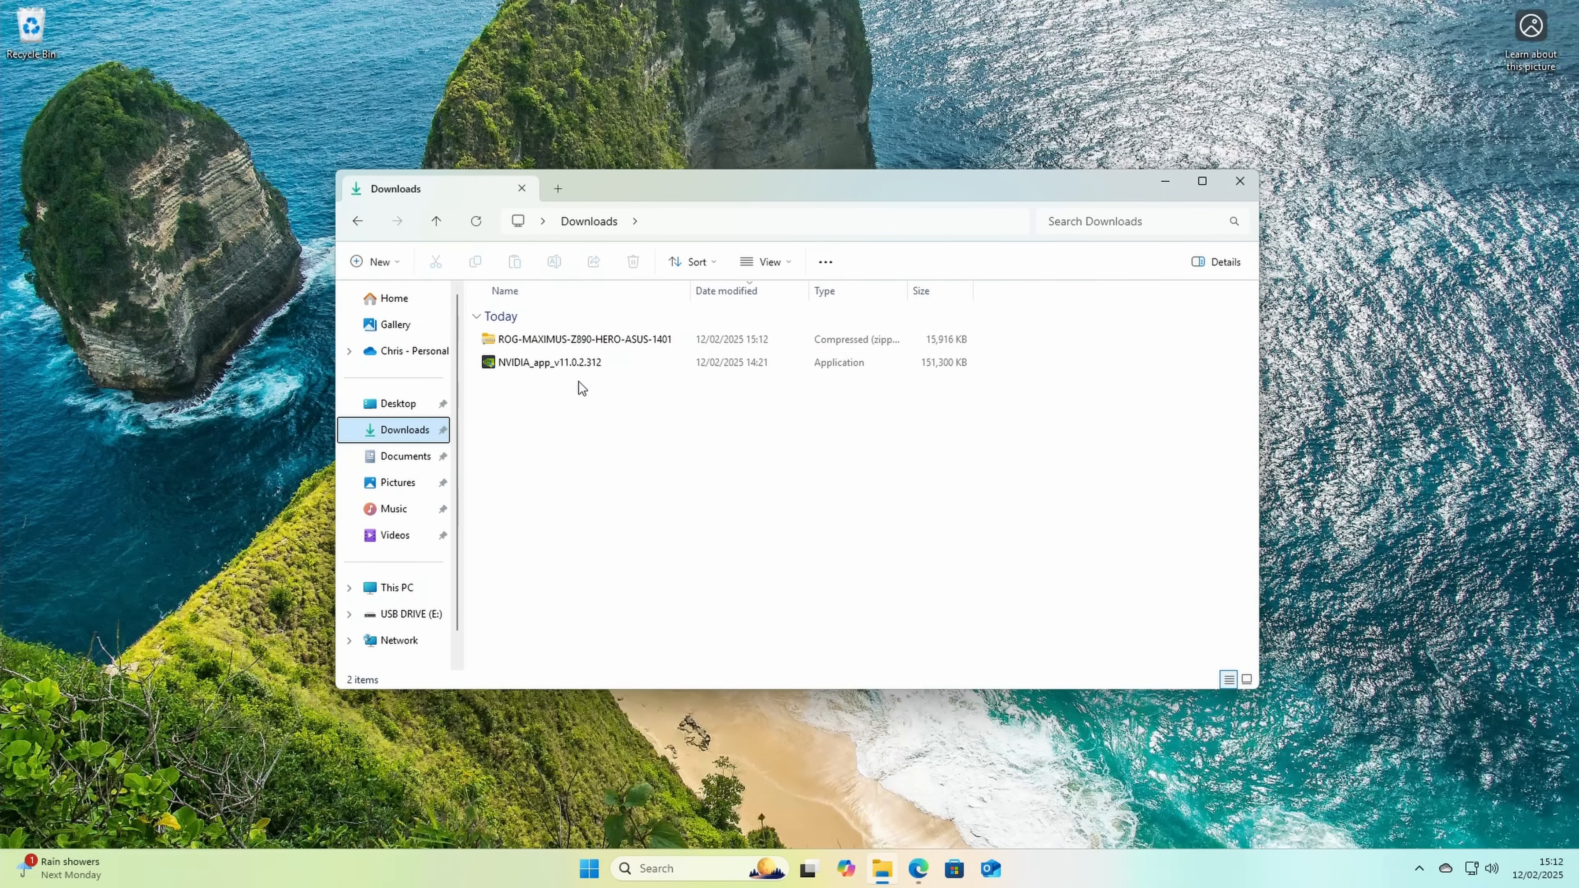
click(532, 341)
right_click(532, 341)
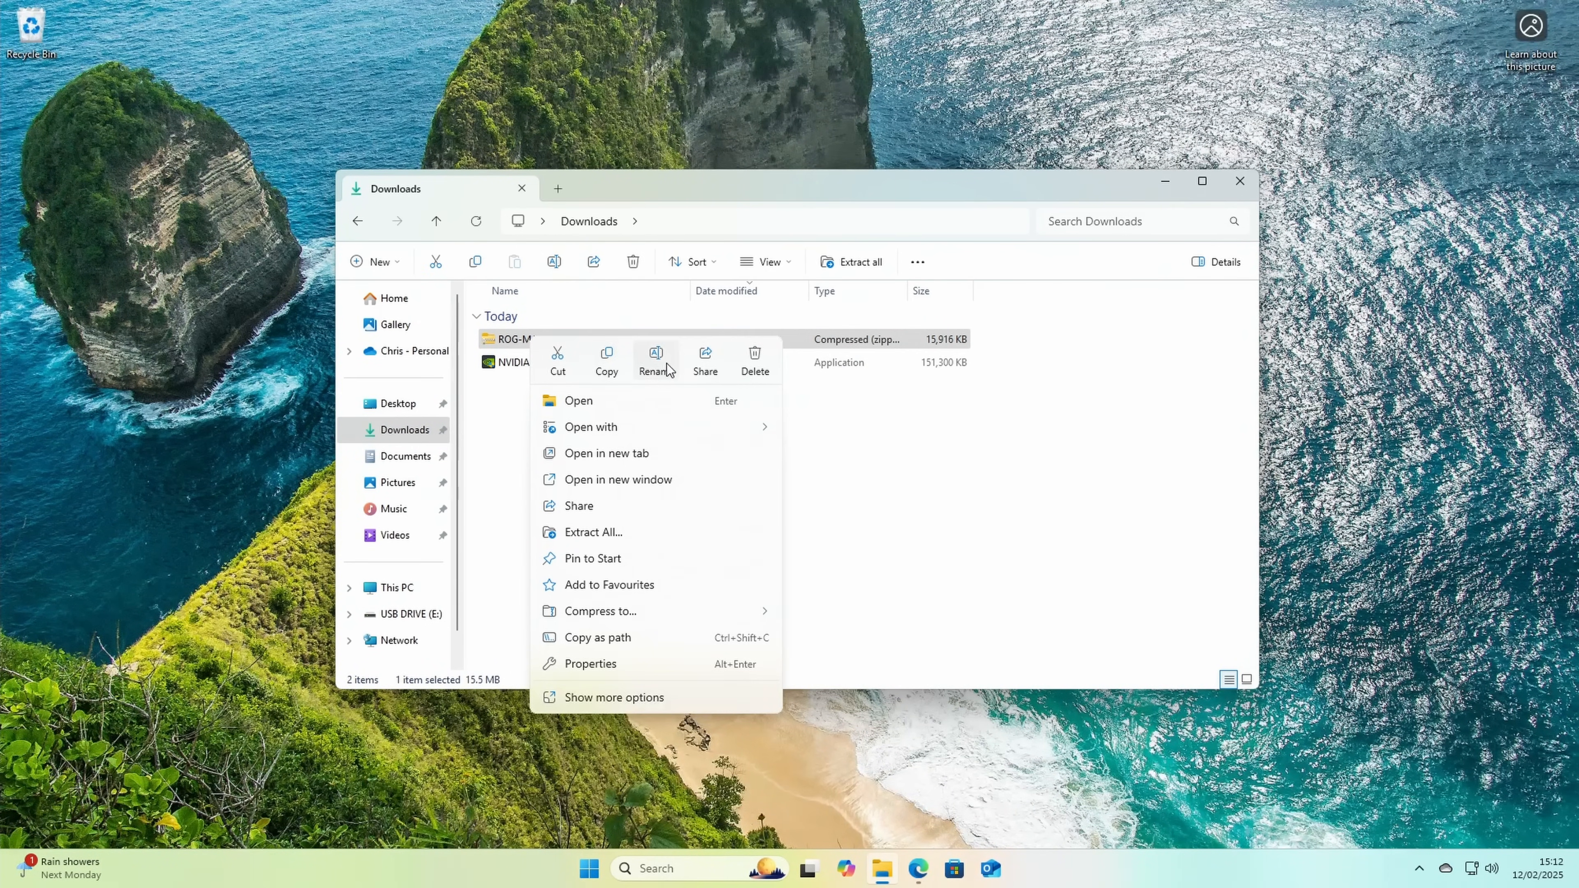
click(624, 364)
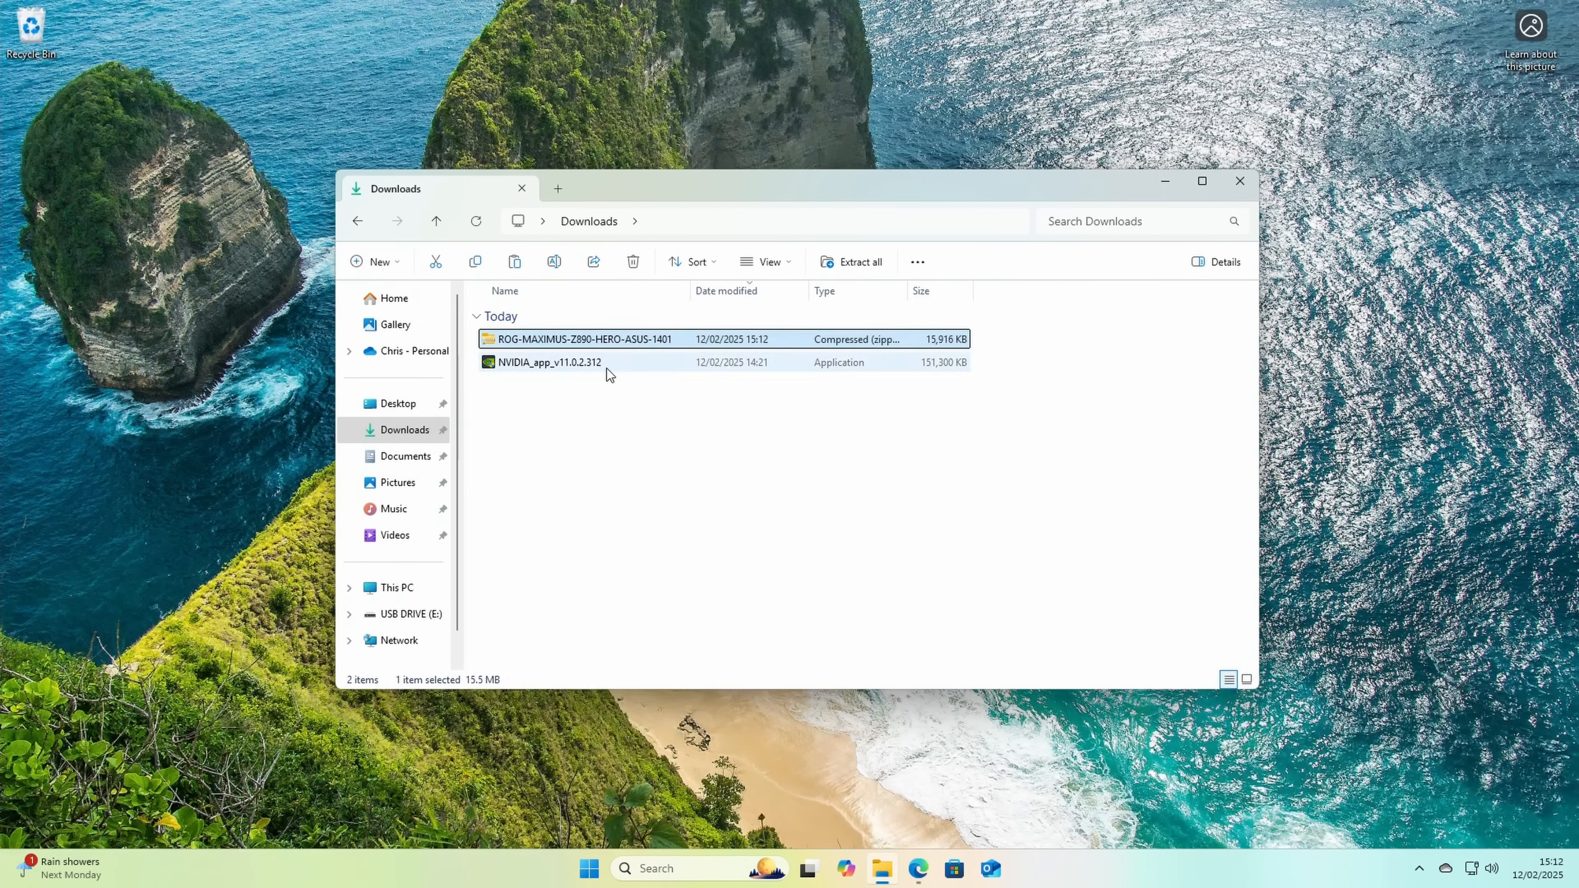
click(434, 616)
right_click(595, 449)
click(617, 468)
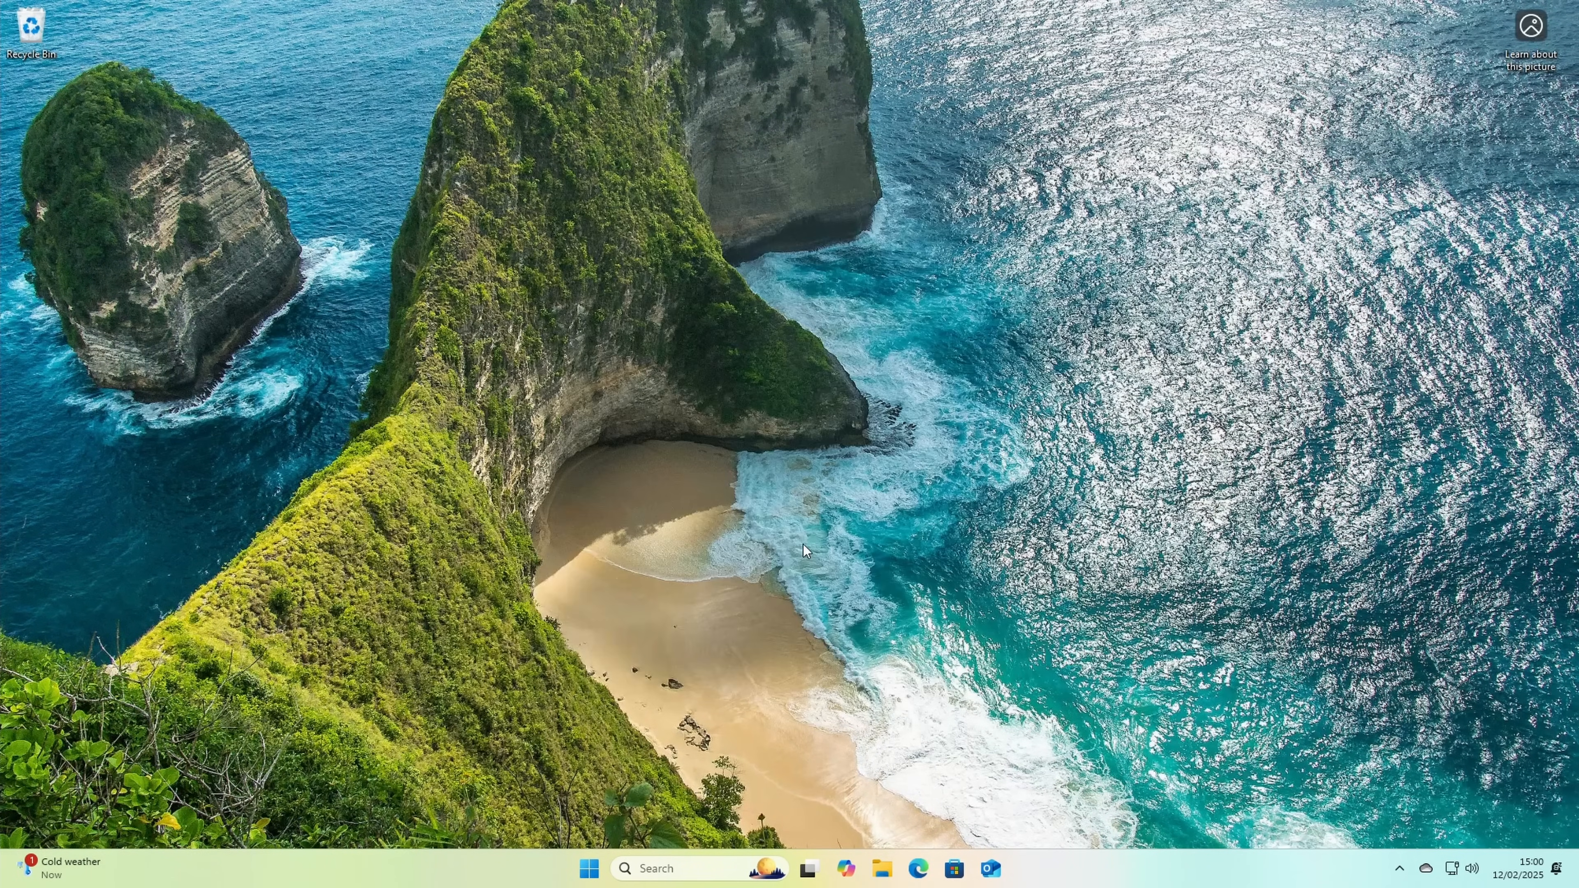
Step: Restart the PC and enter the UEFI BIOS setup
click(589, 869)
click(993, 812)
click(994, 783)
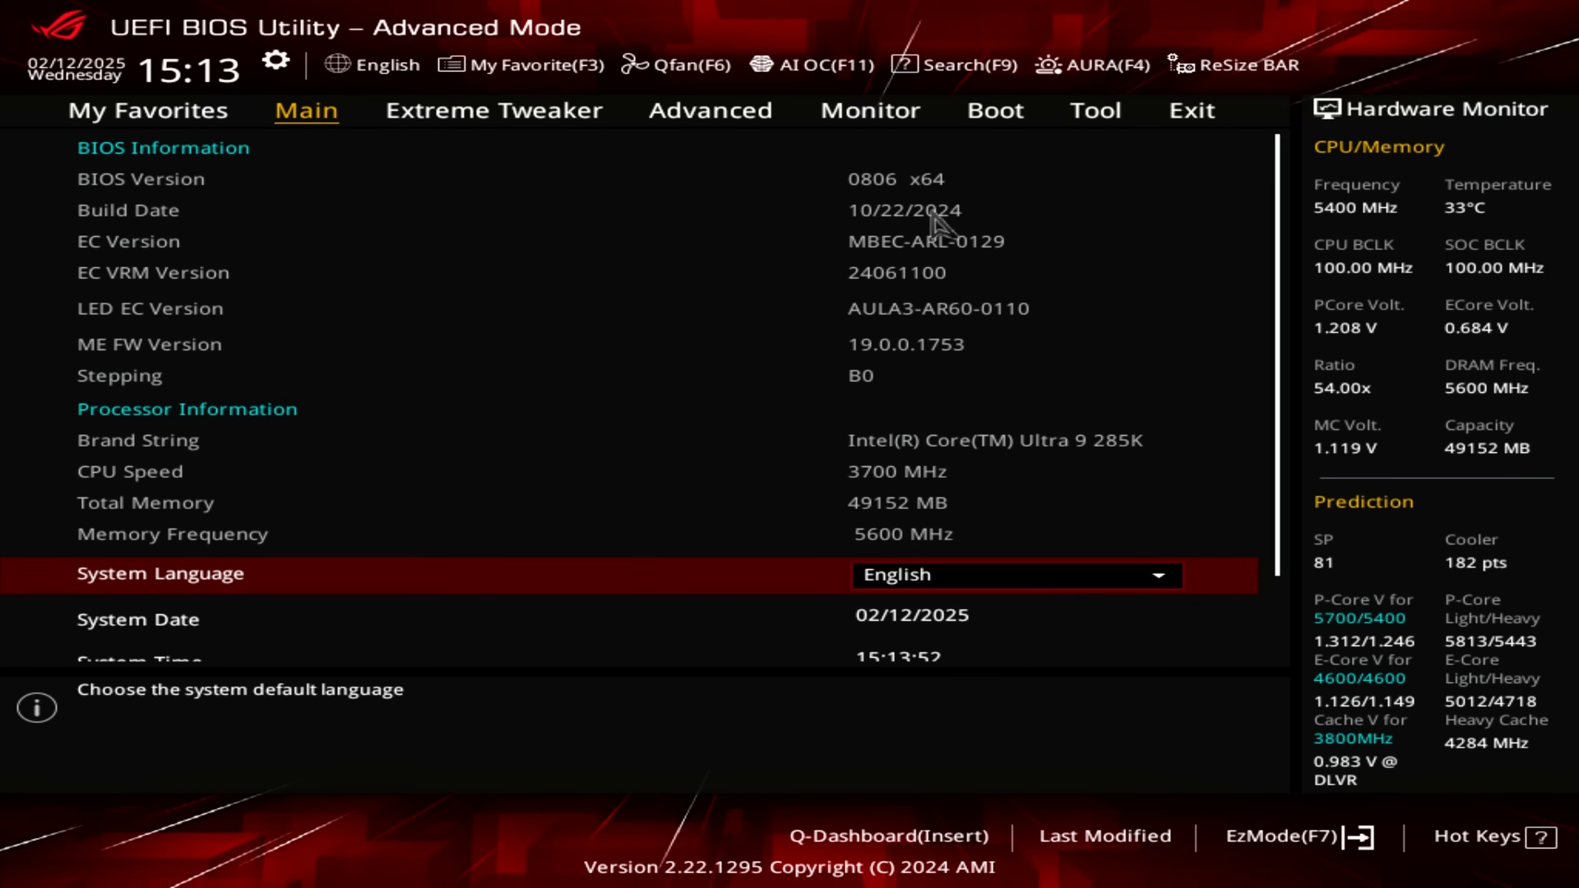
Step: Update the BIOS to version 1401 with ASUS EZ Flash 4 Utility, using ROG-MAXIMUS-Z890-HERO-ASUS-1401.zip from the USB drive and accepting the confirmations
click(1096, 110)
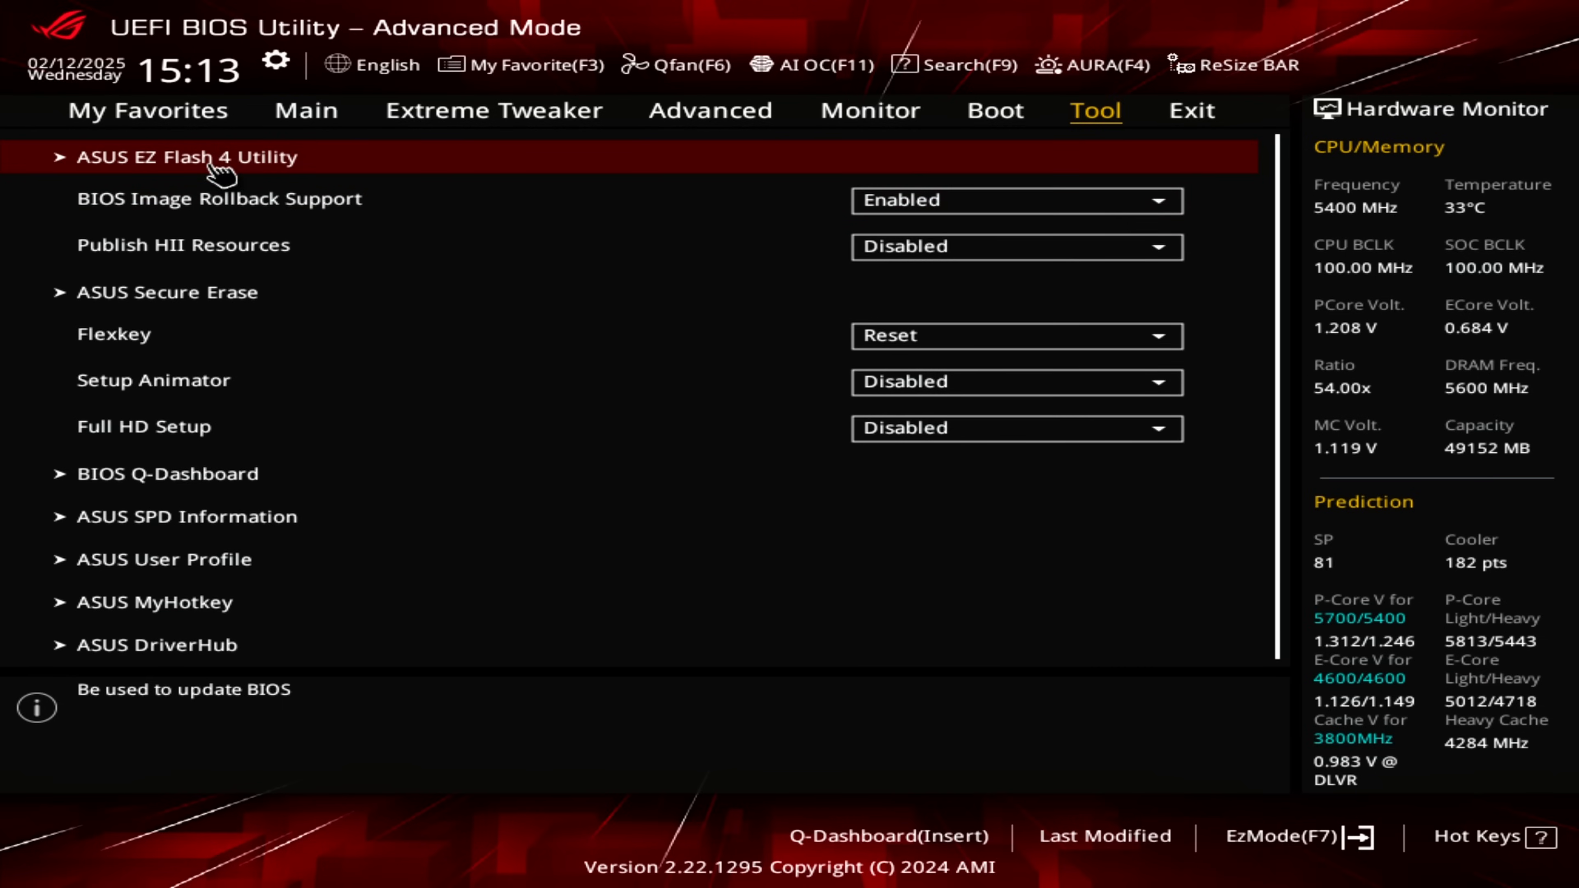
click(227, 160)
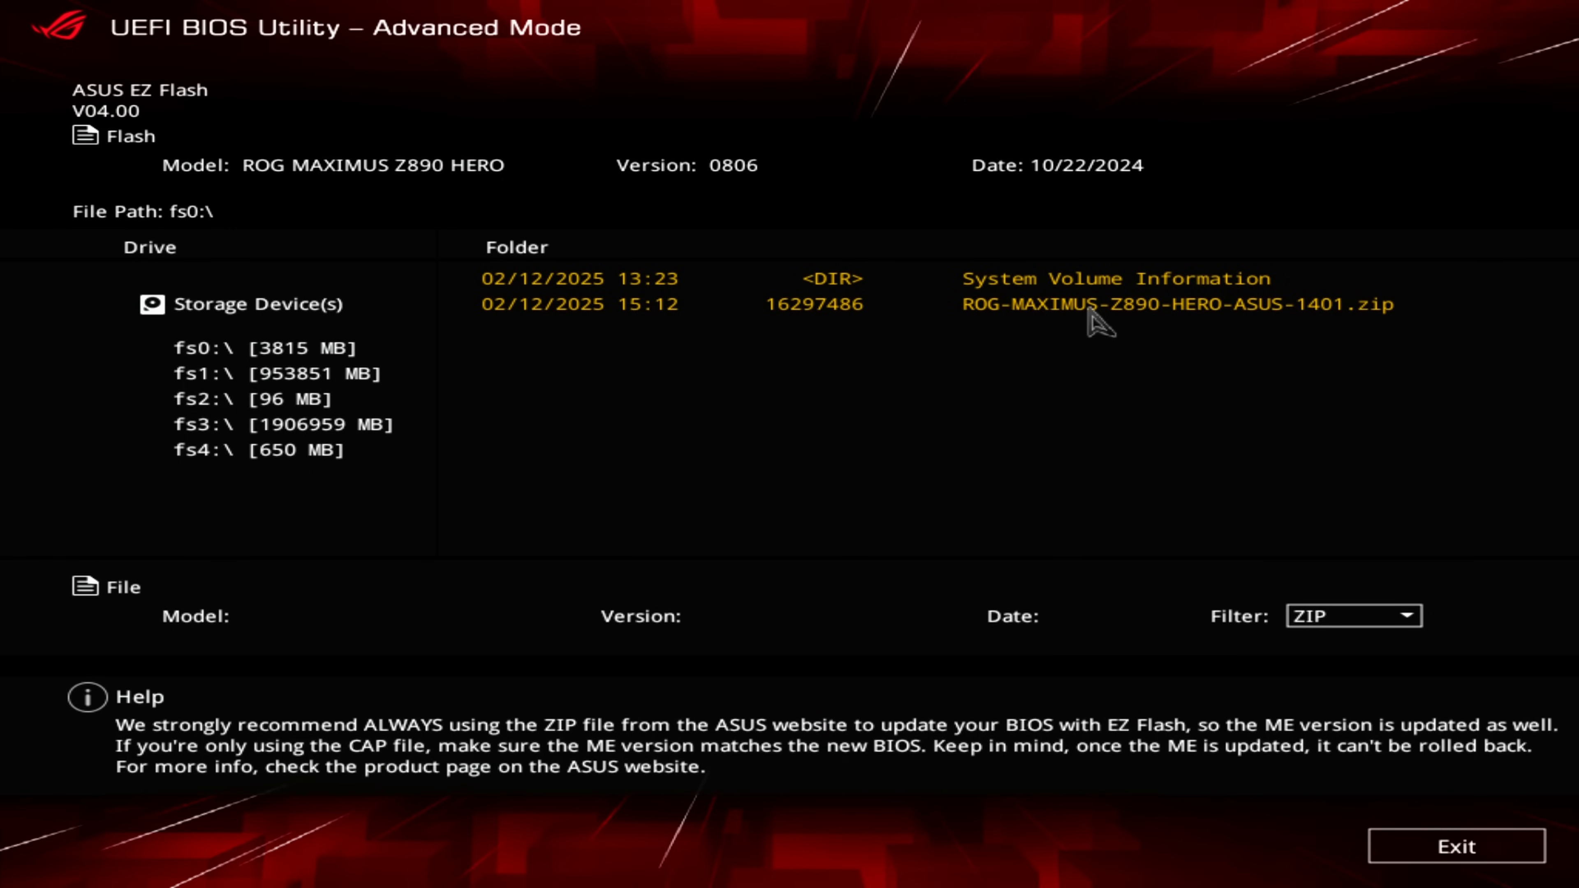
click(1110, 305)
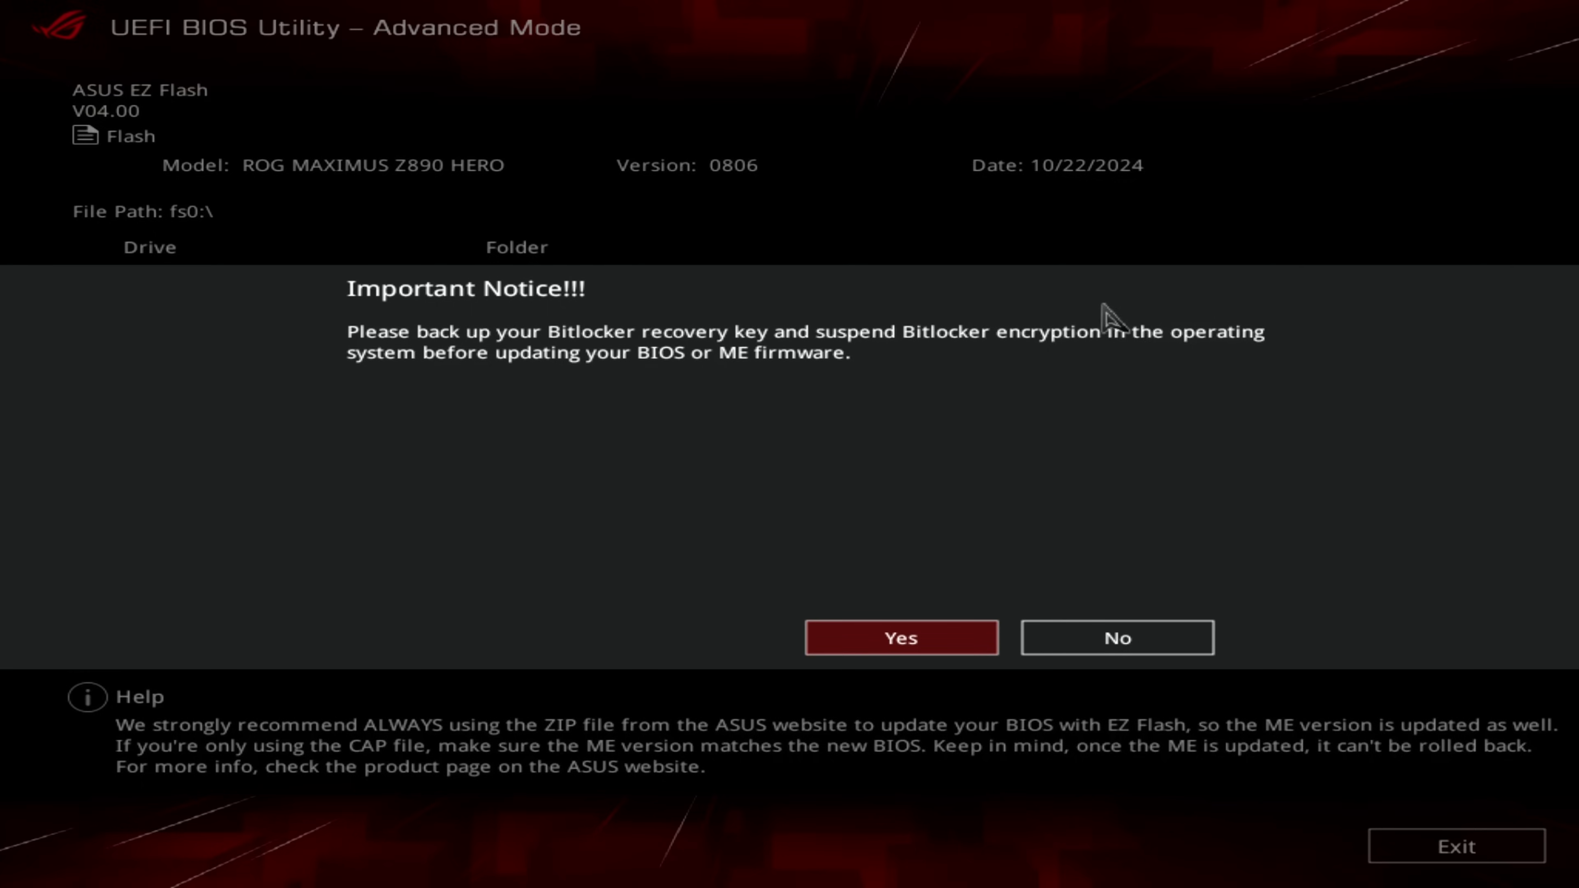
click(914, 644)
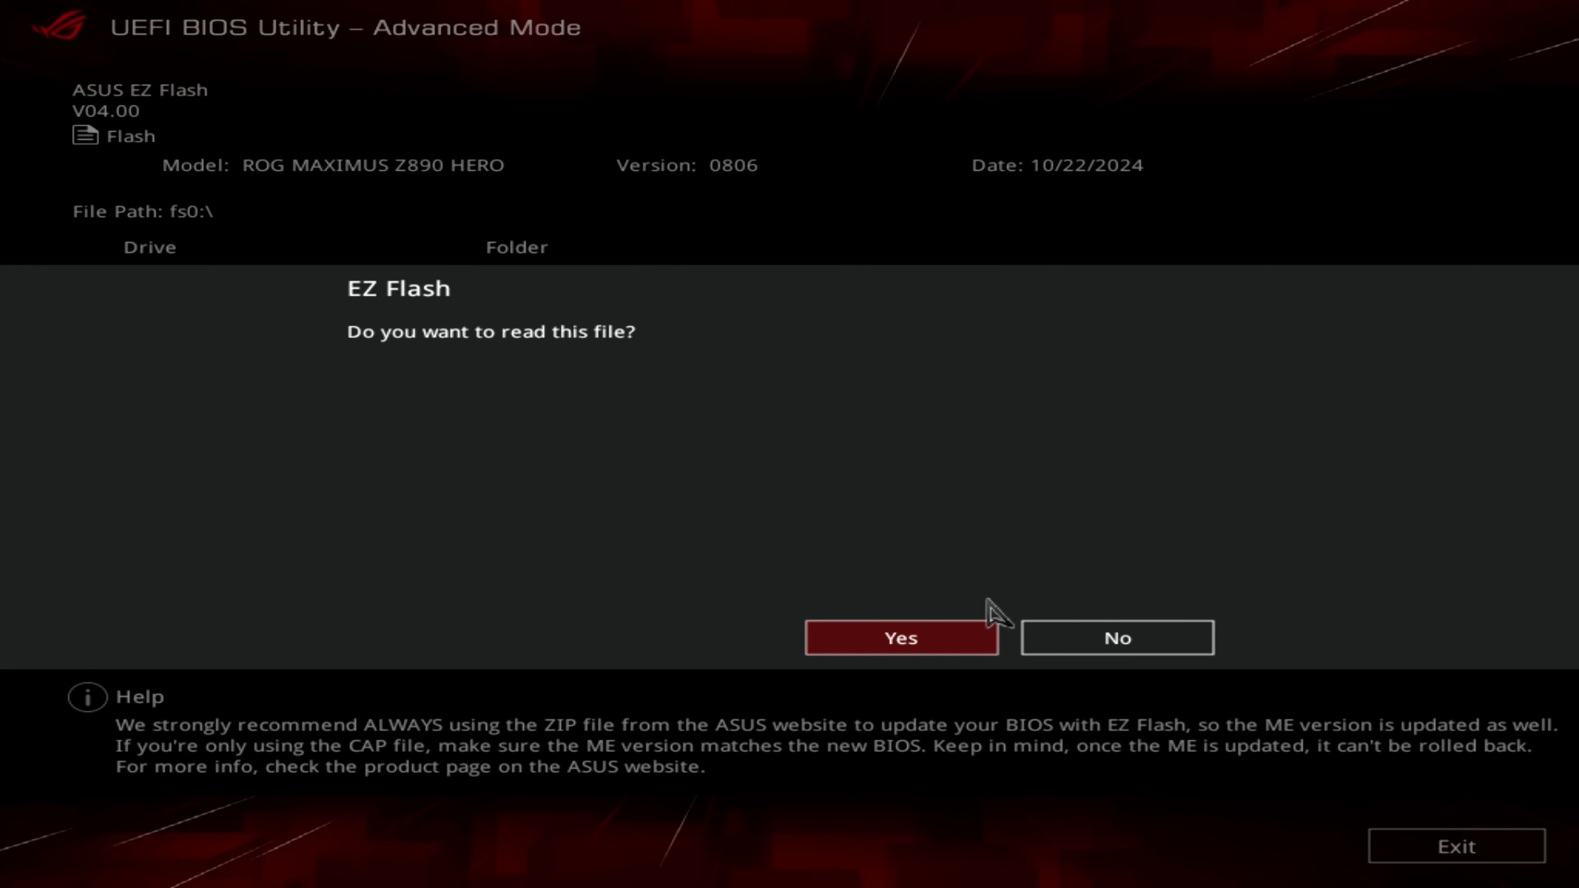
key(Return)
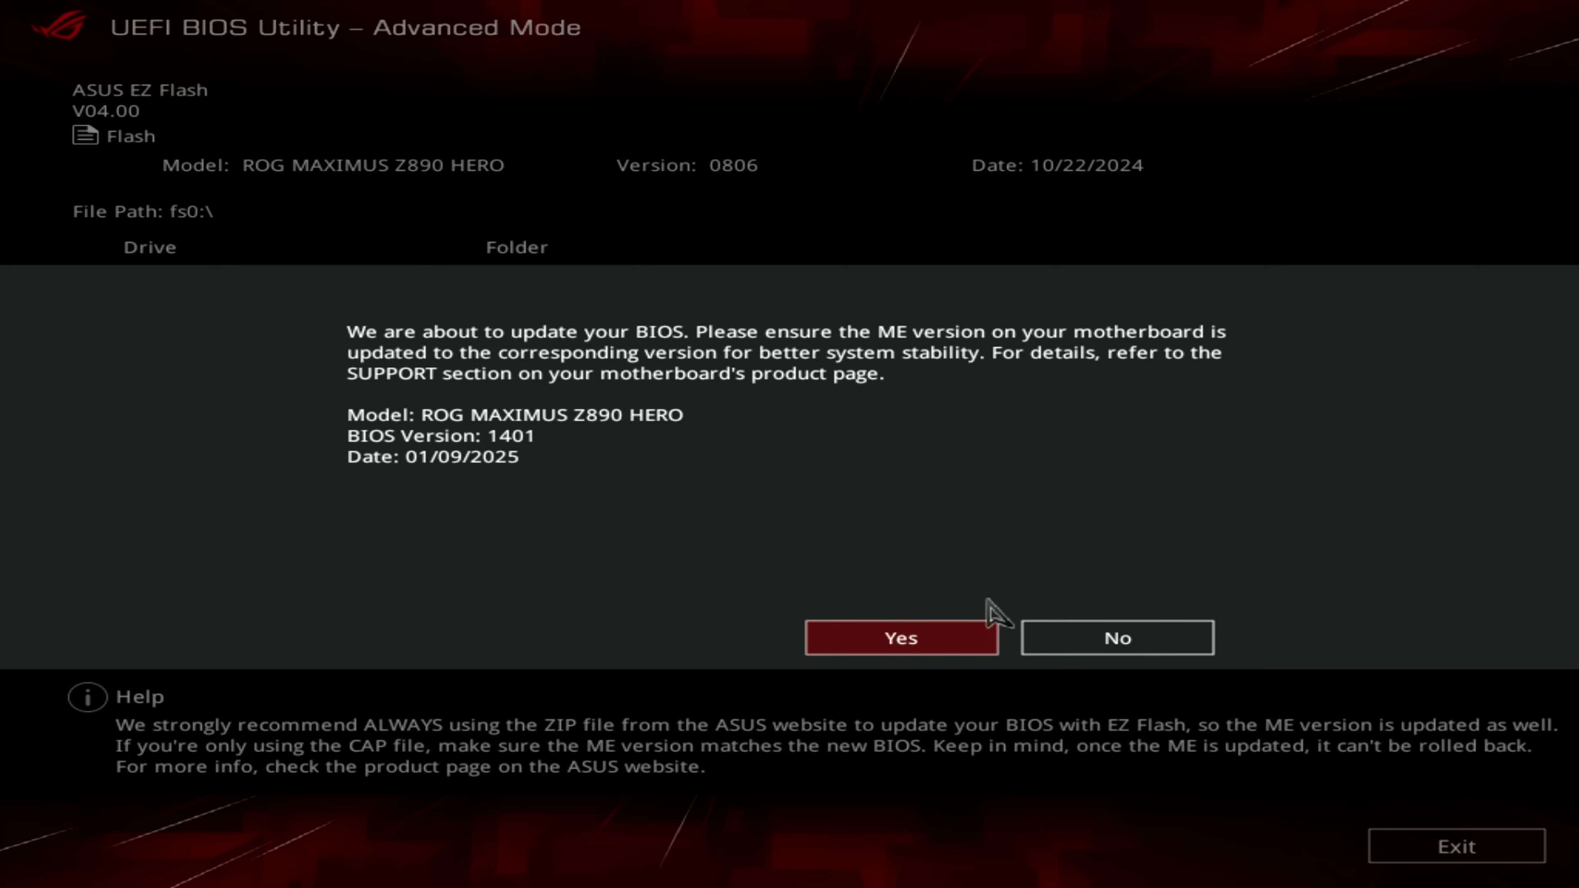
key(Return)
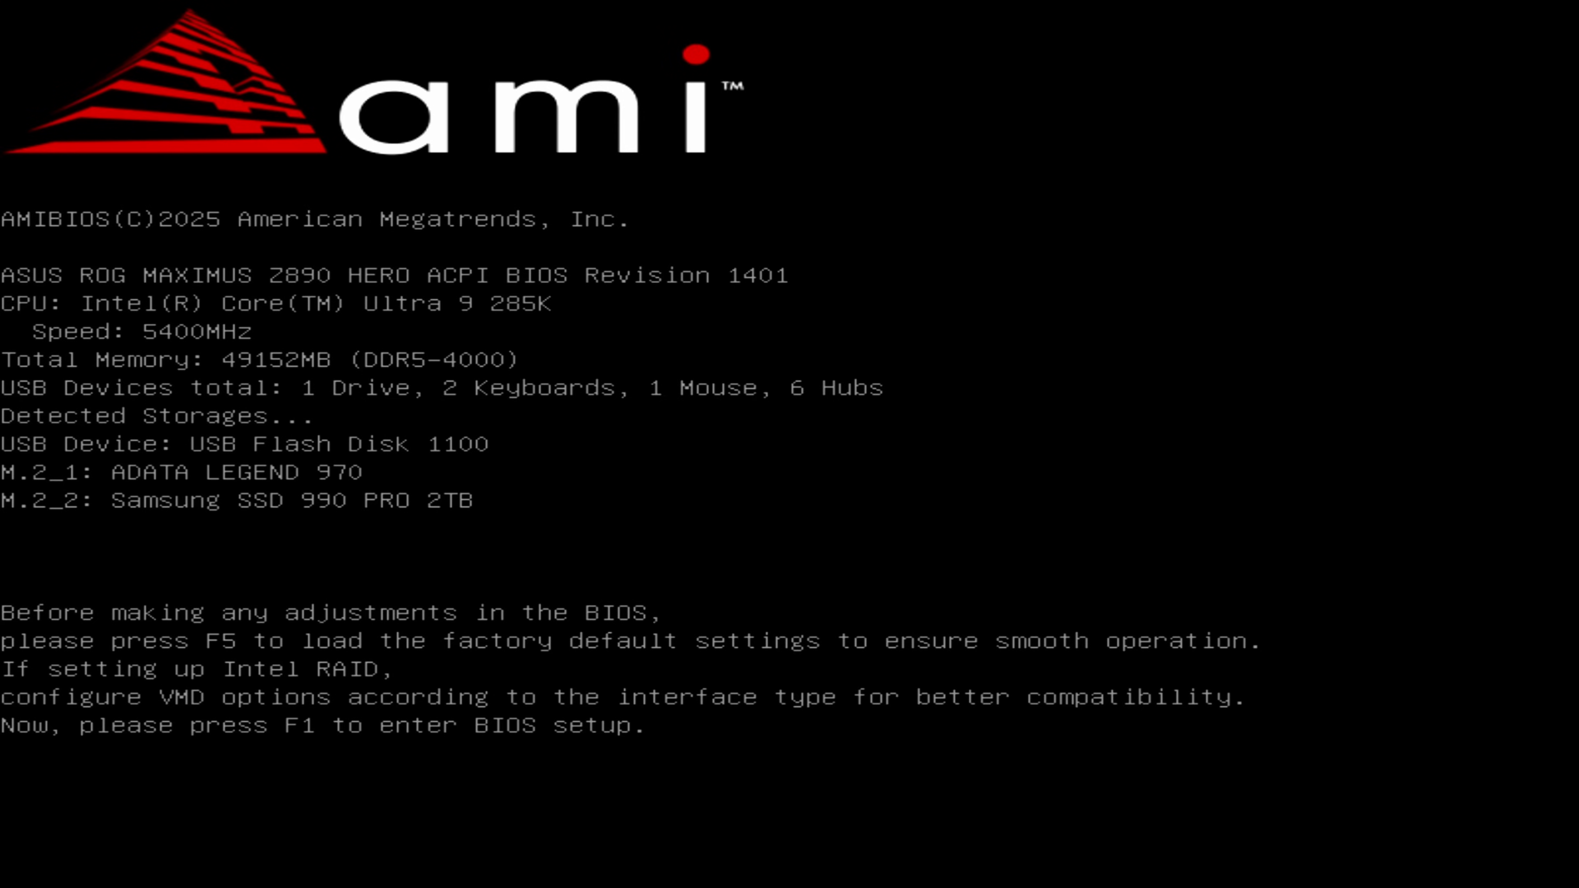
Step: Enter the BIOS setup after the update, switch to EZ Mode and enable X.M.P. for the memory
key(F1)
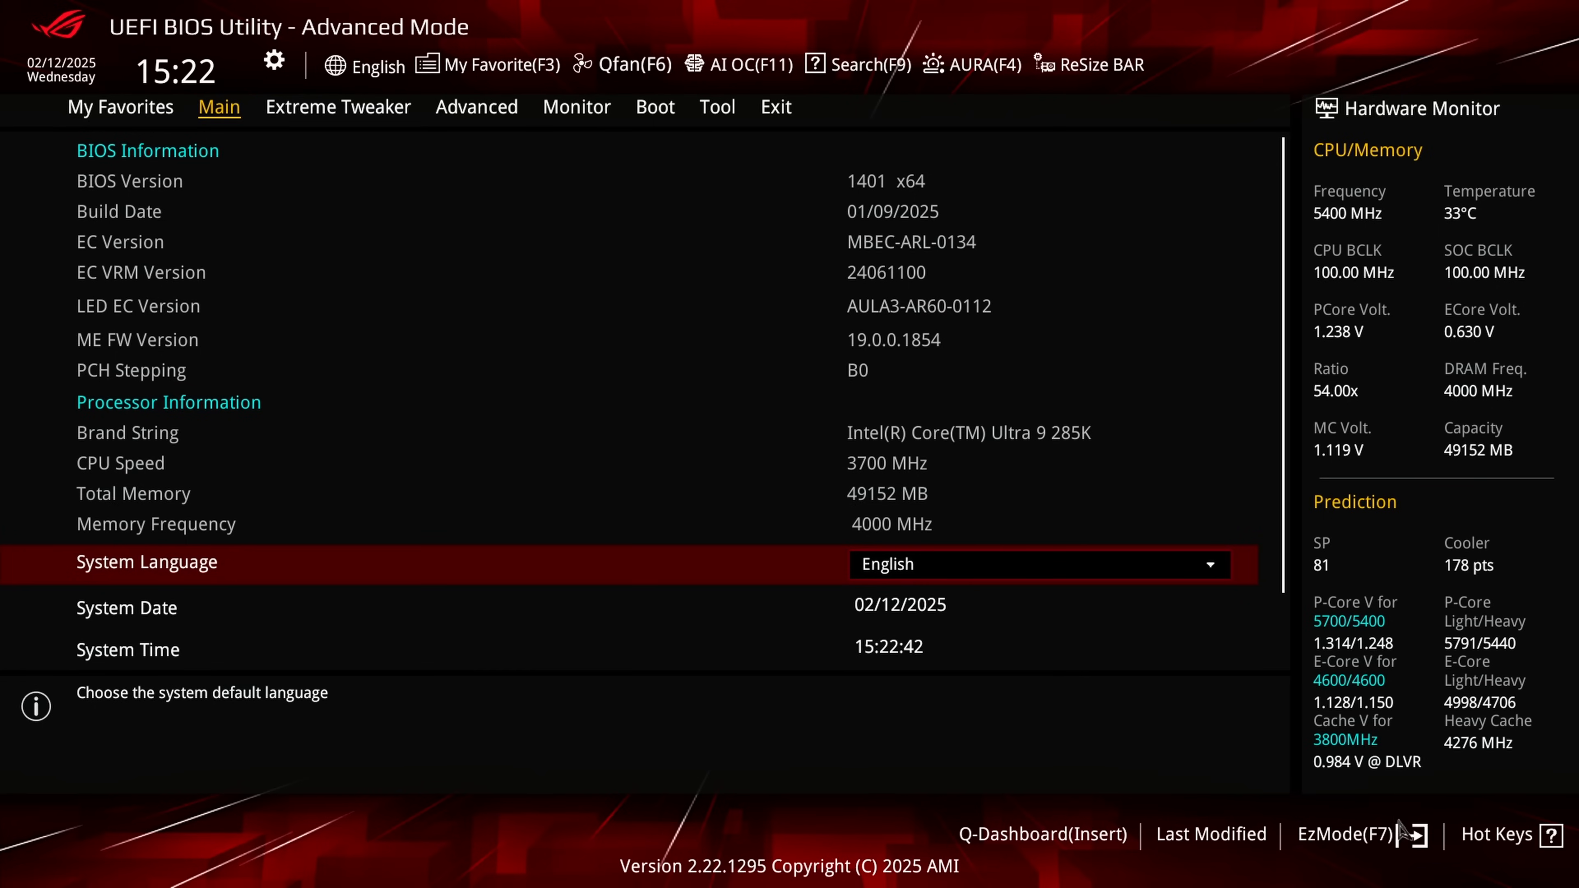
click(1407, 845)
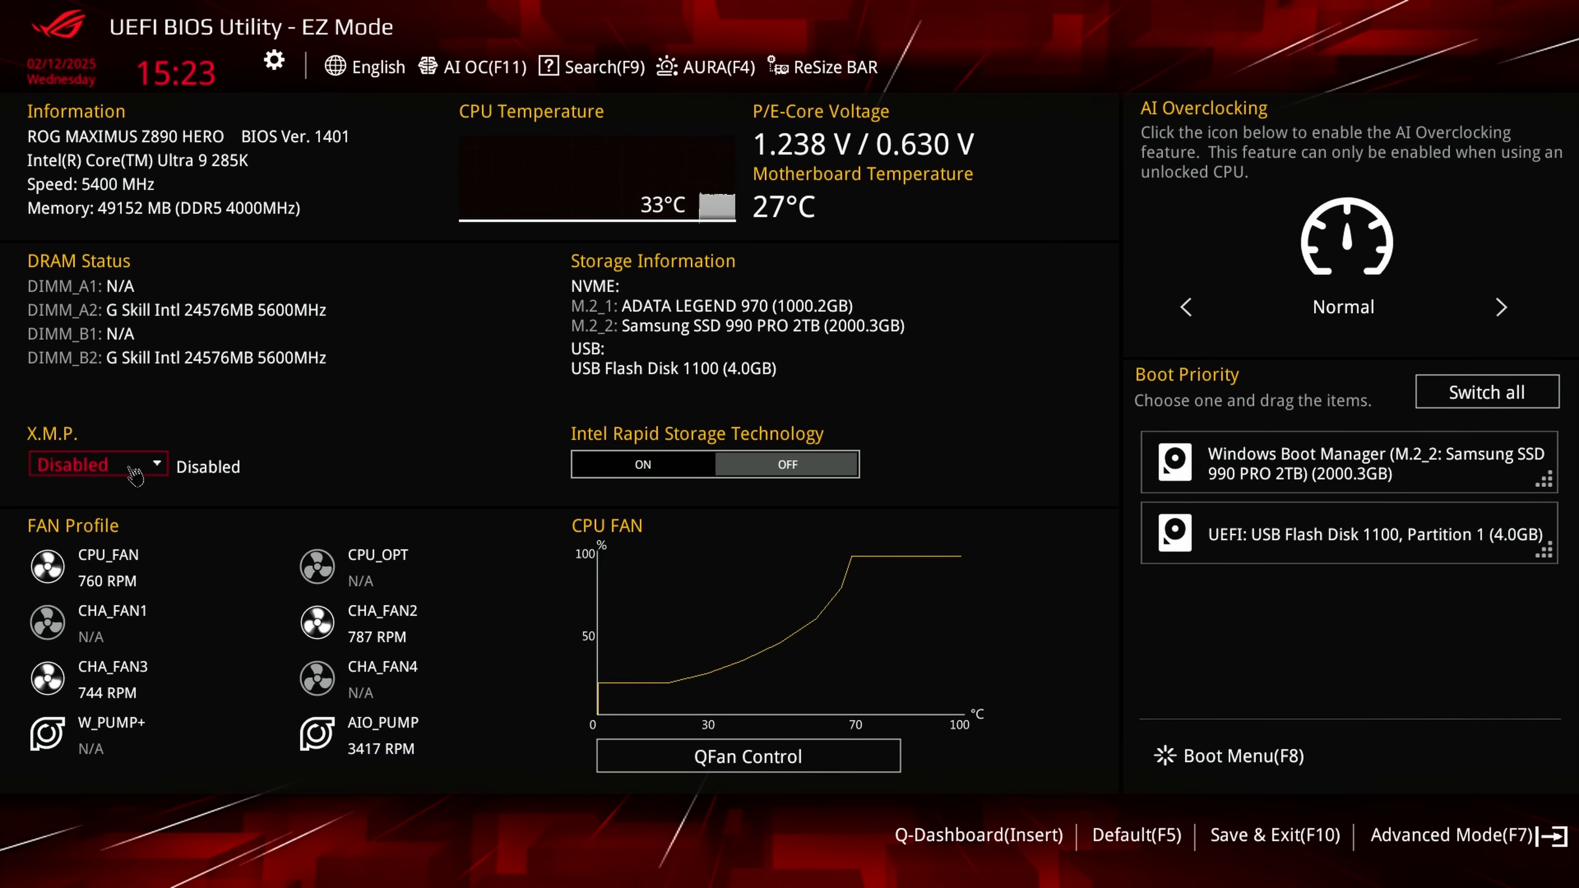
click(95, 468)
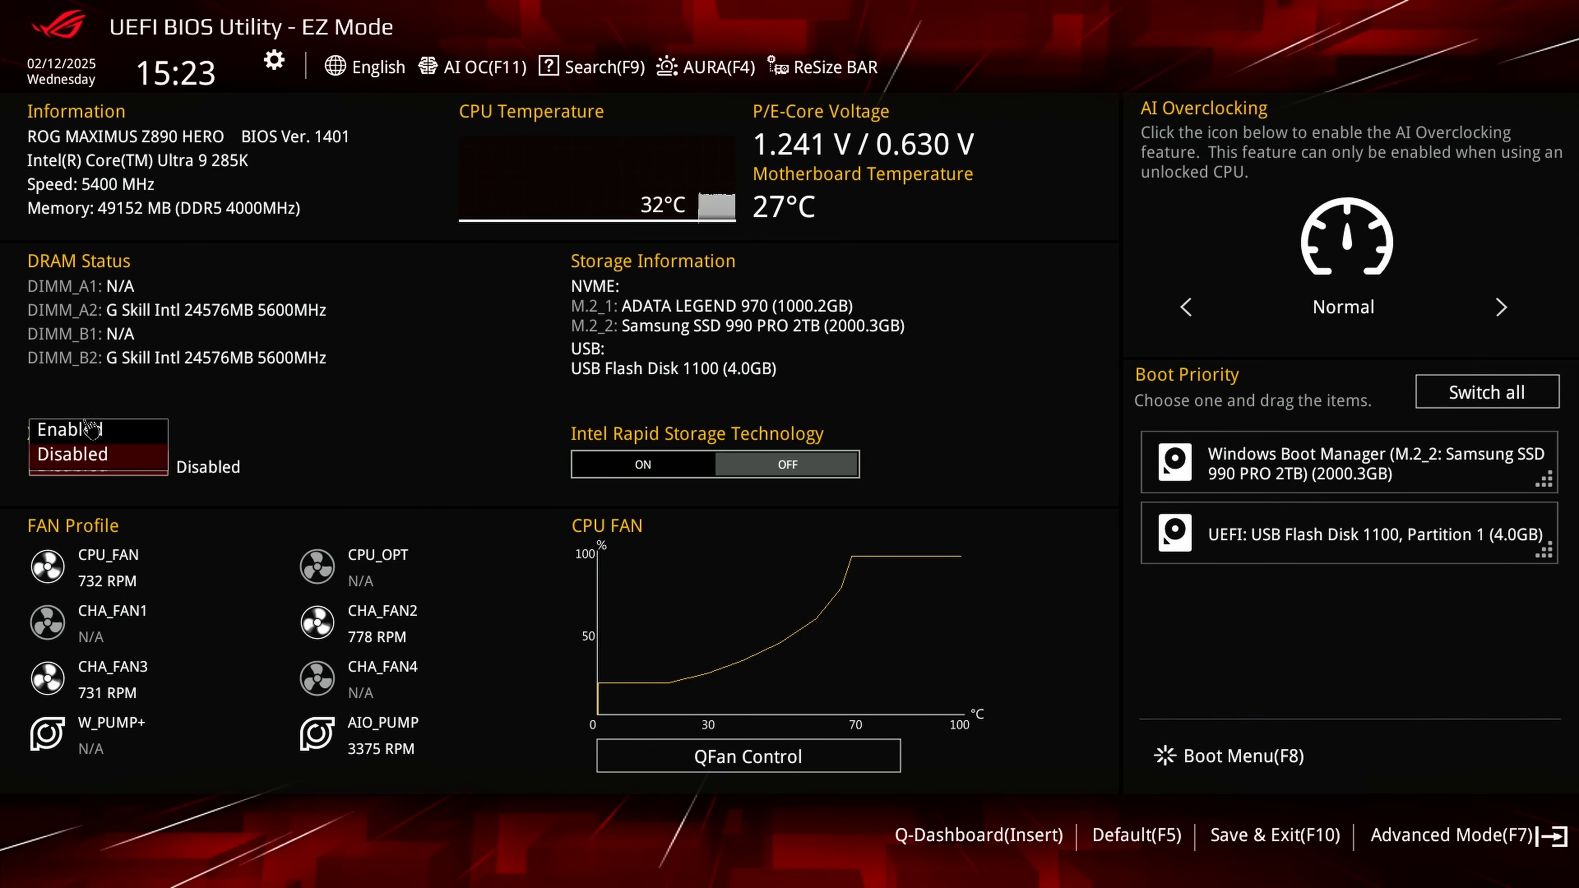
click(87, 432)
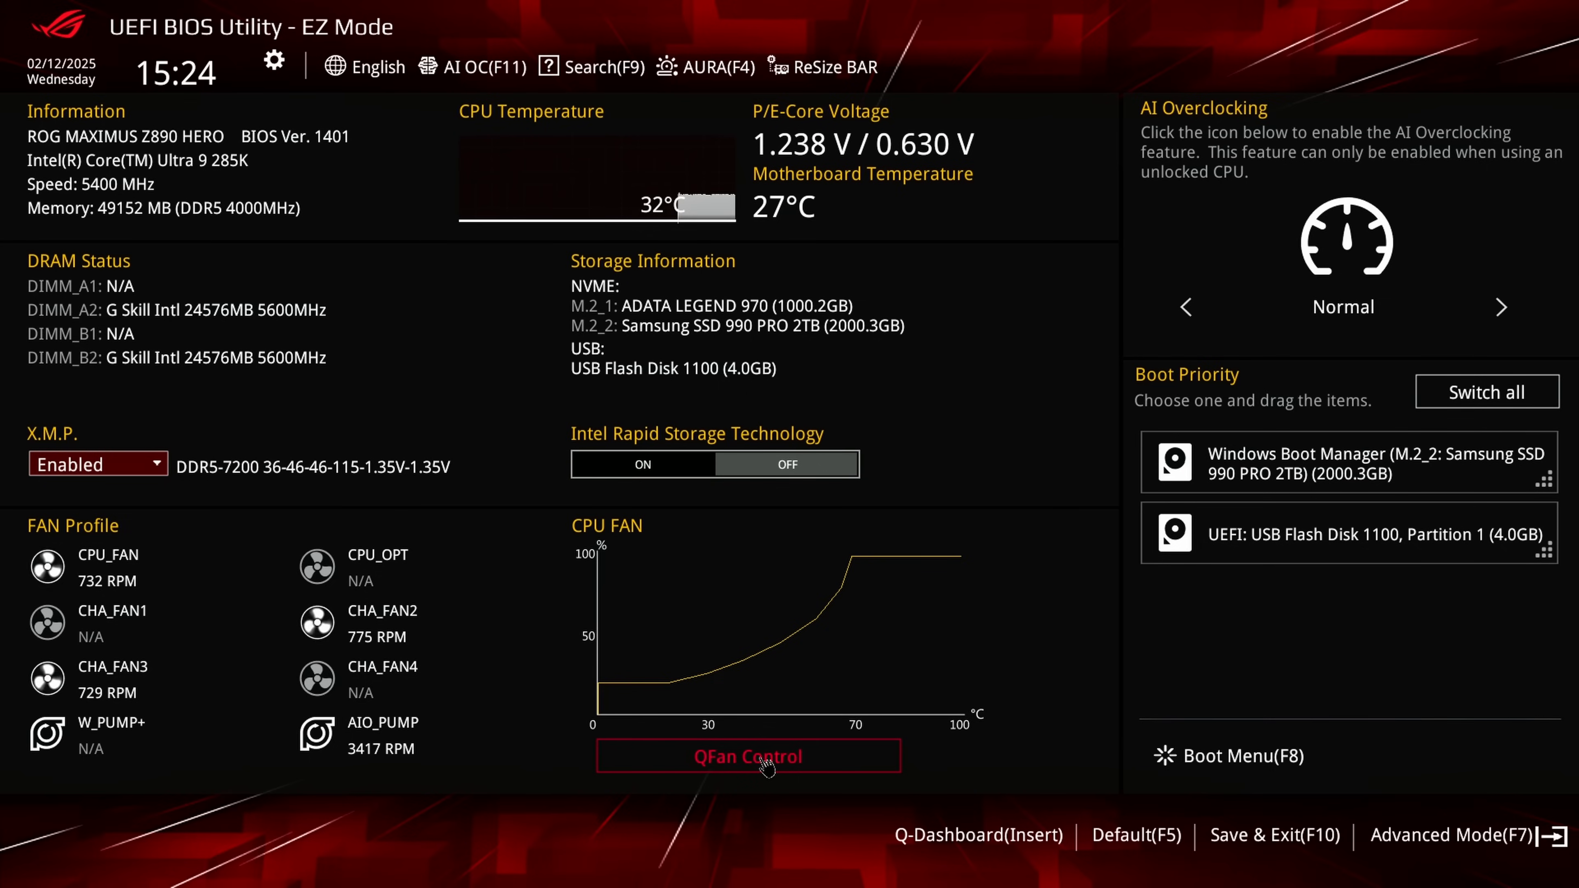
Step: In Q-Fan Control, try DC Mode for CPU_FAN and set its Q-Fan Control to PWM Mode
click(769, 767)
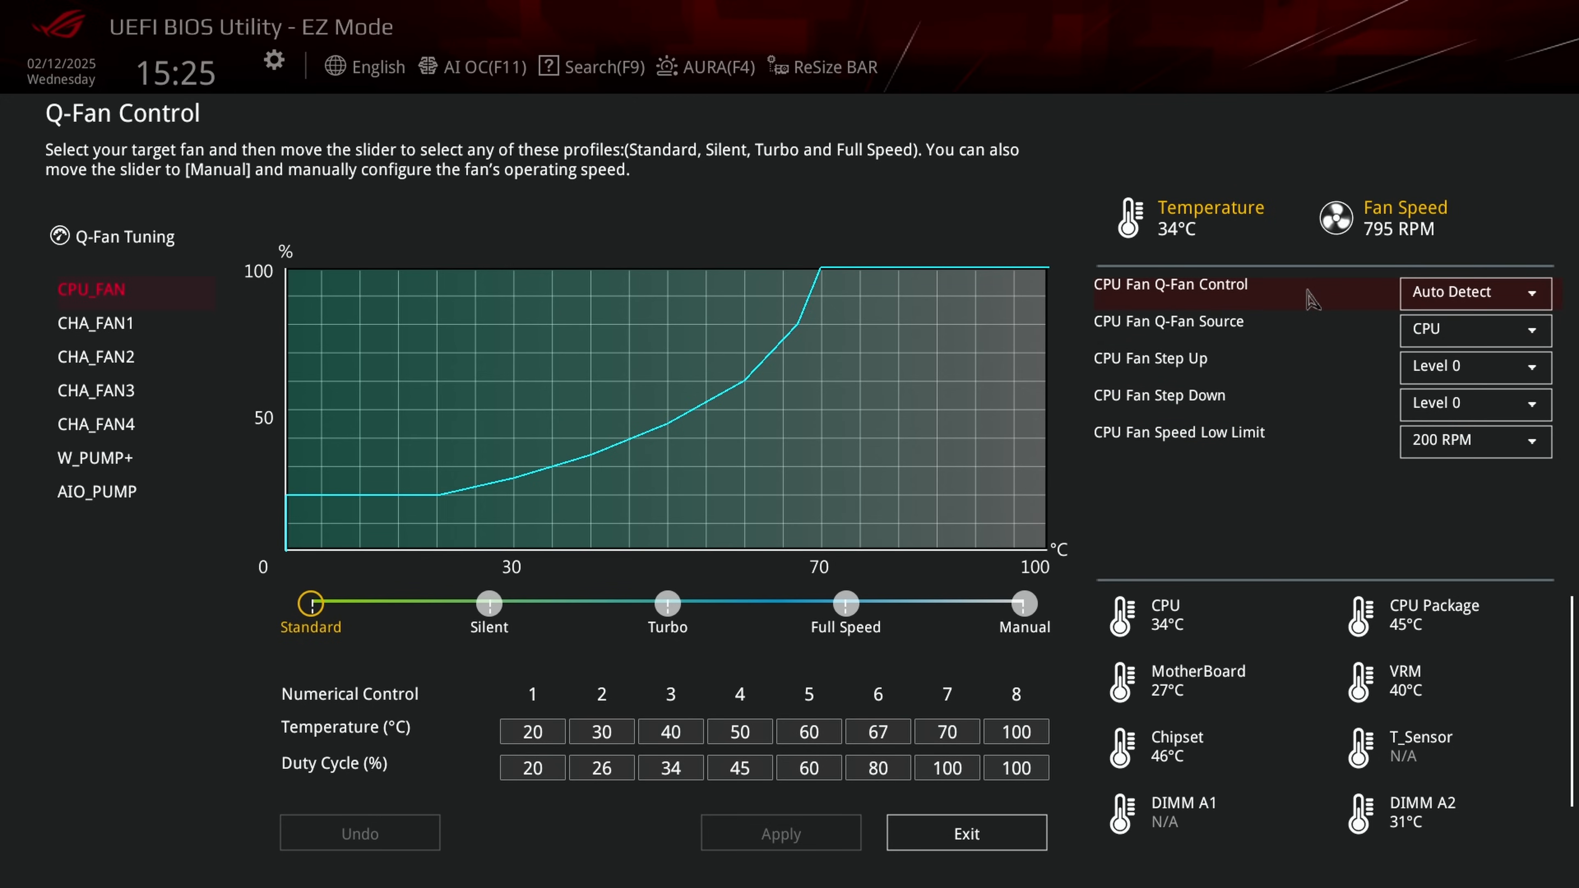
click(1533, 302)
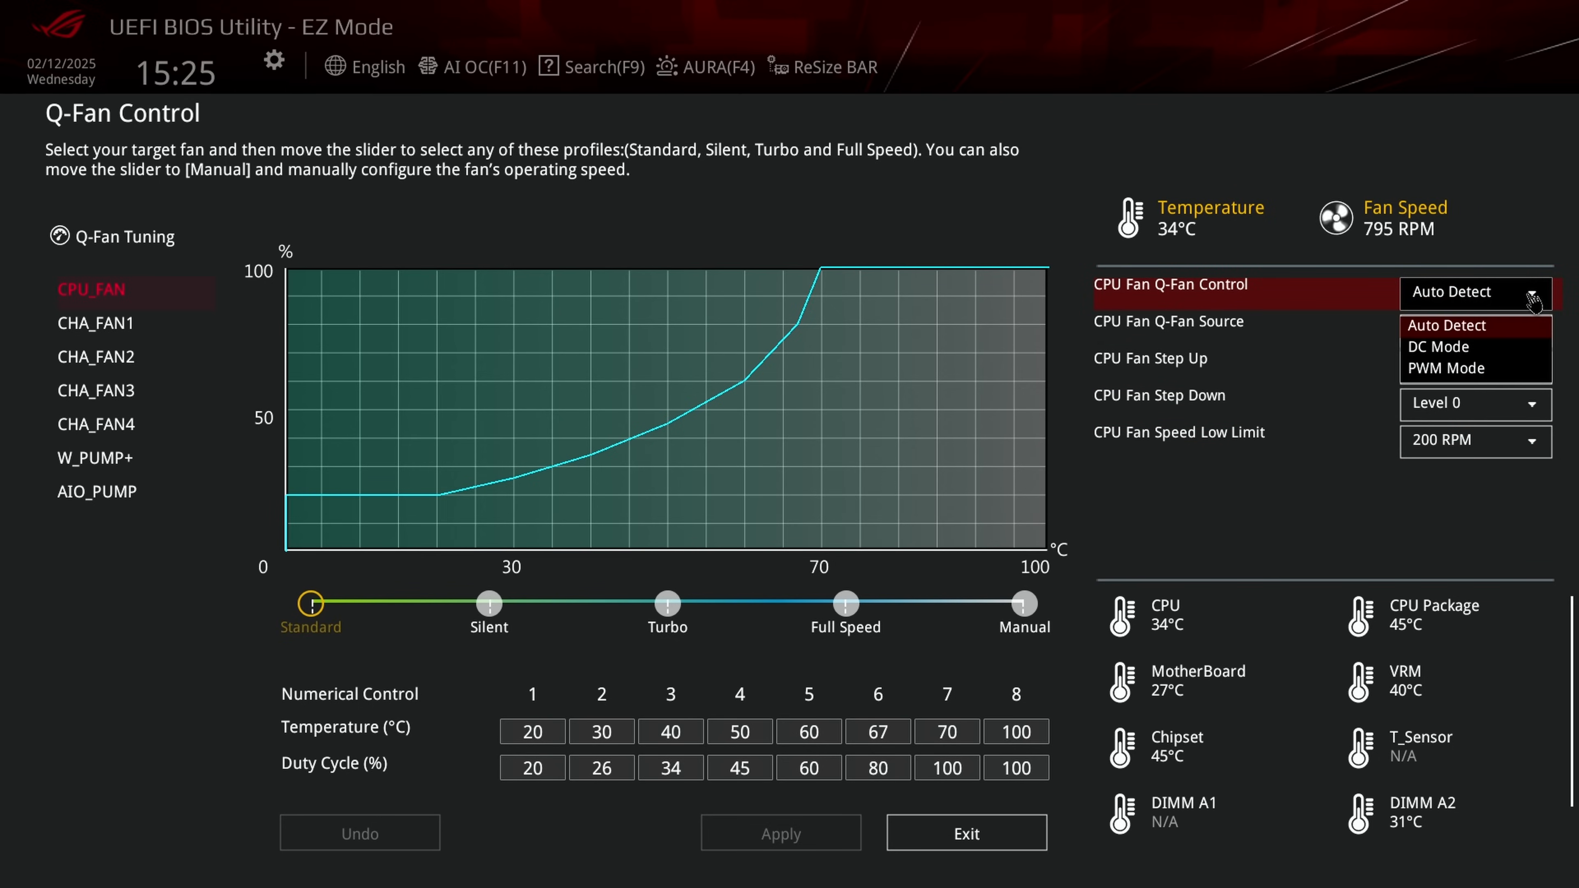
click(1456, 351)
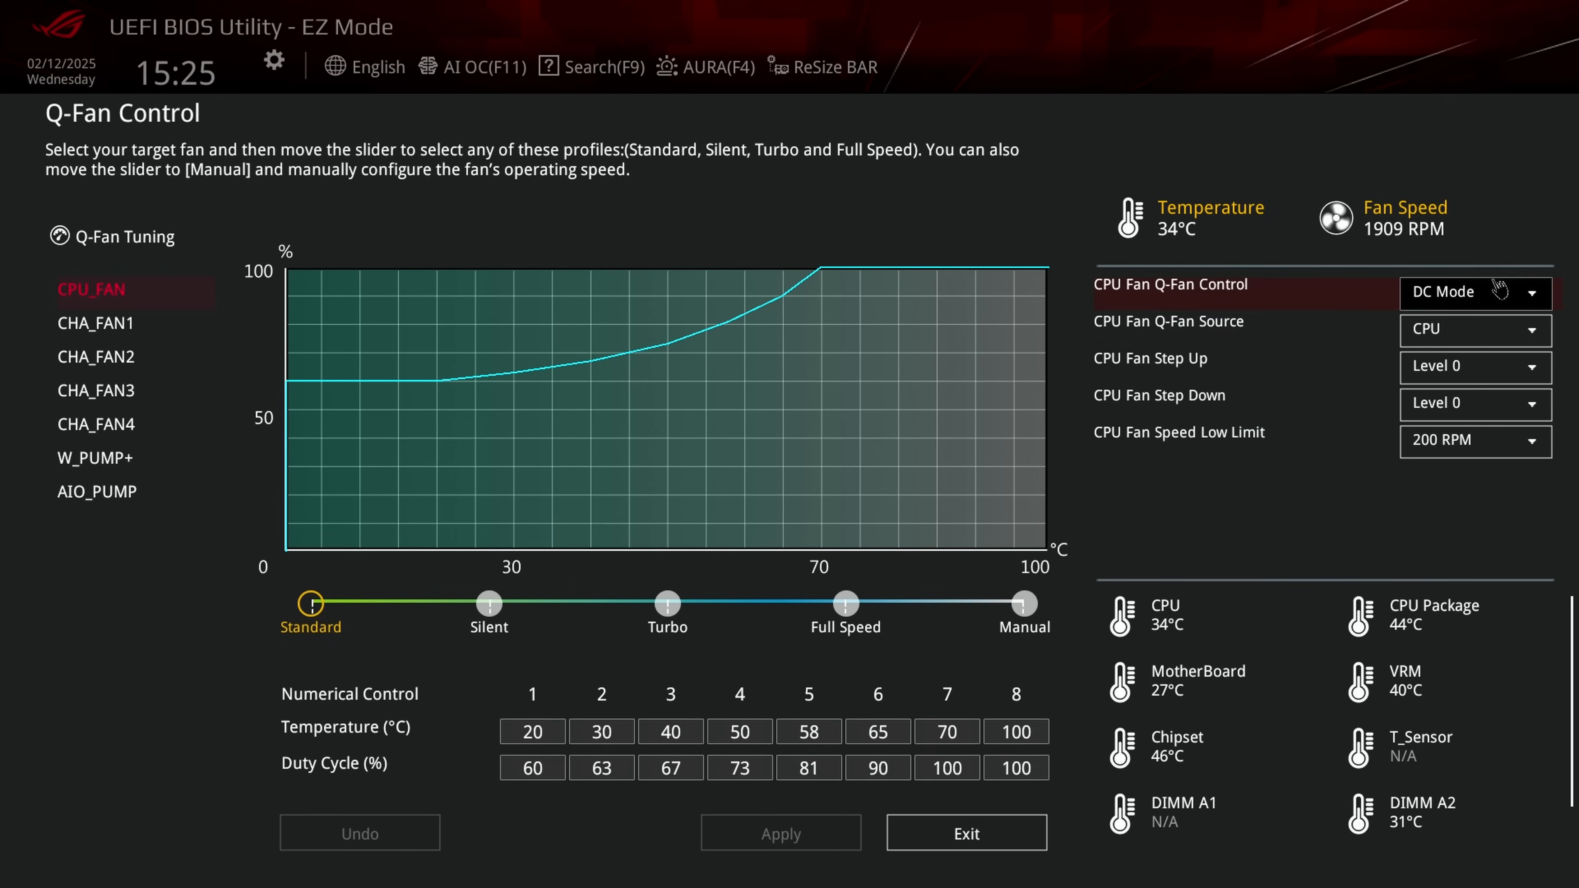
click(1512, 304)
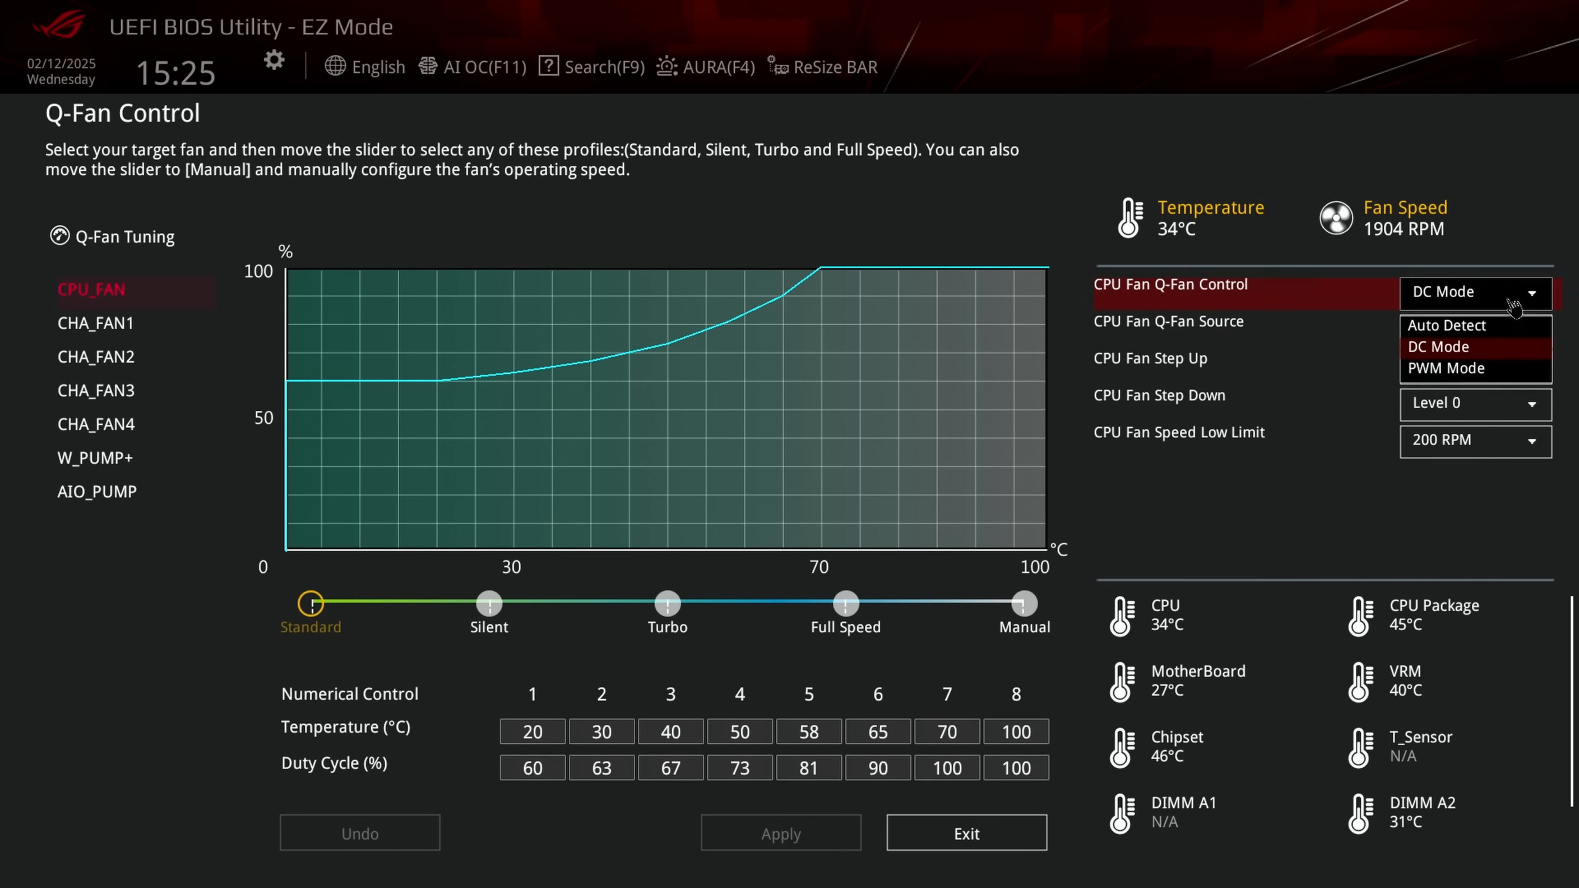
click(1455, 371)
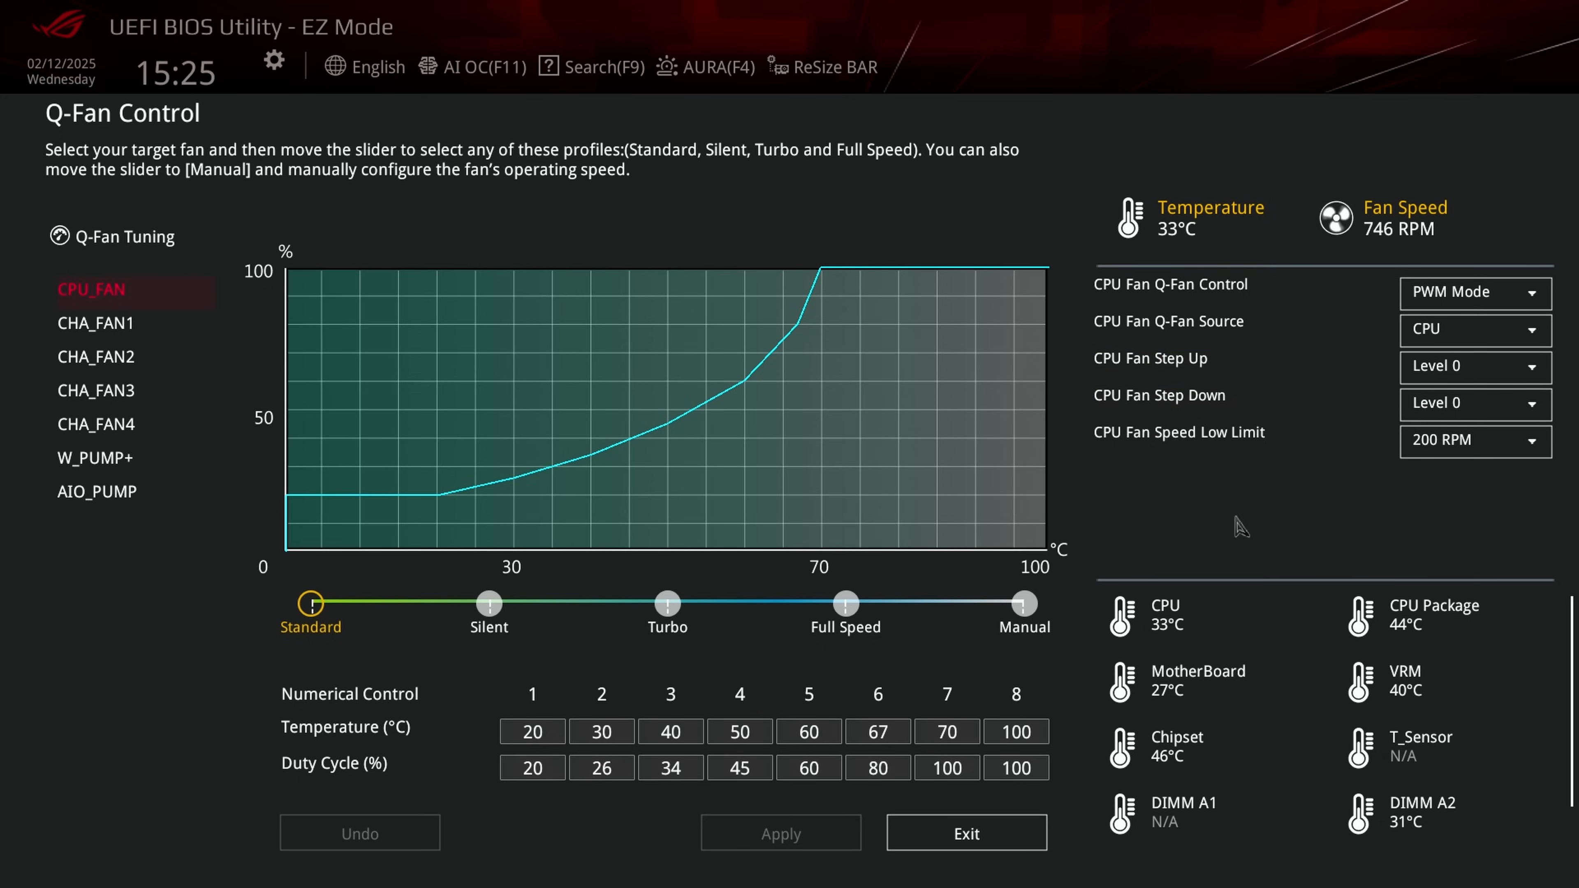
Step: Try the Silent, Full Speed and Manual profiles for CPU_FAN, lowering the 40 °C duty cycle to 32%, and return to Standard
click(490, 606)
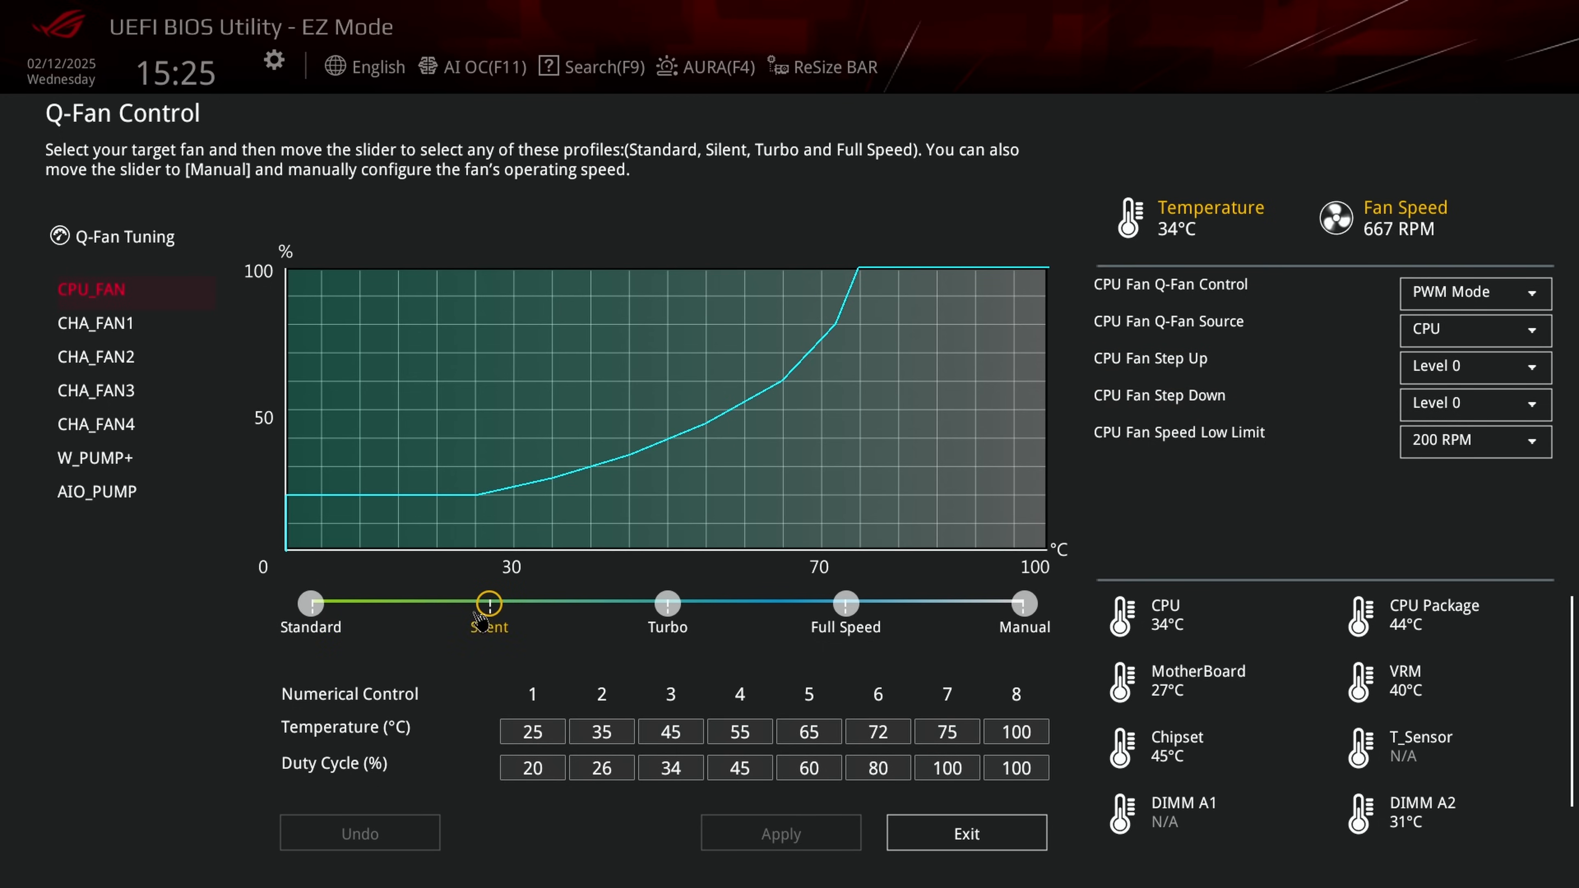
click(835, 602)
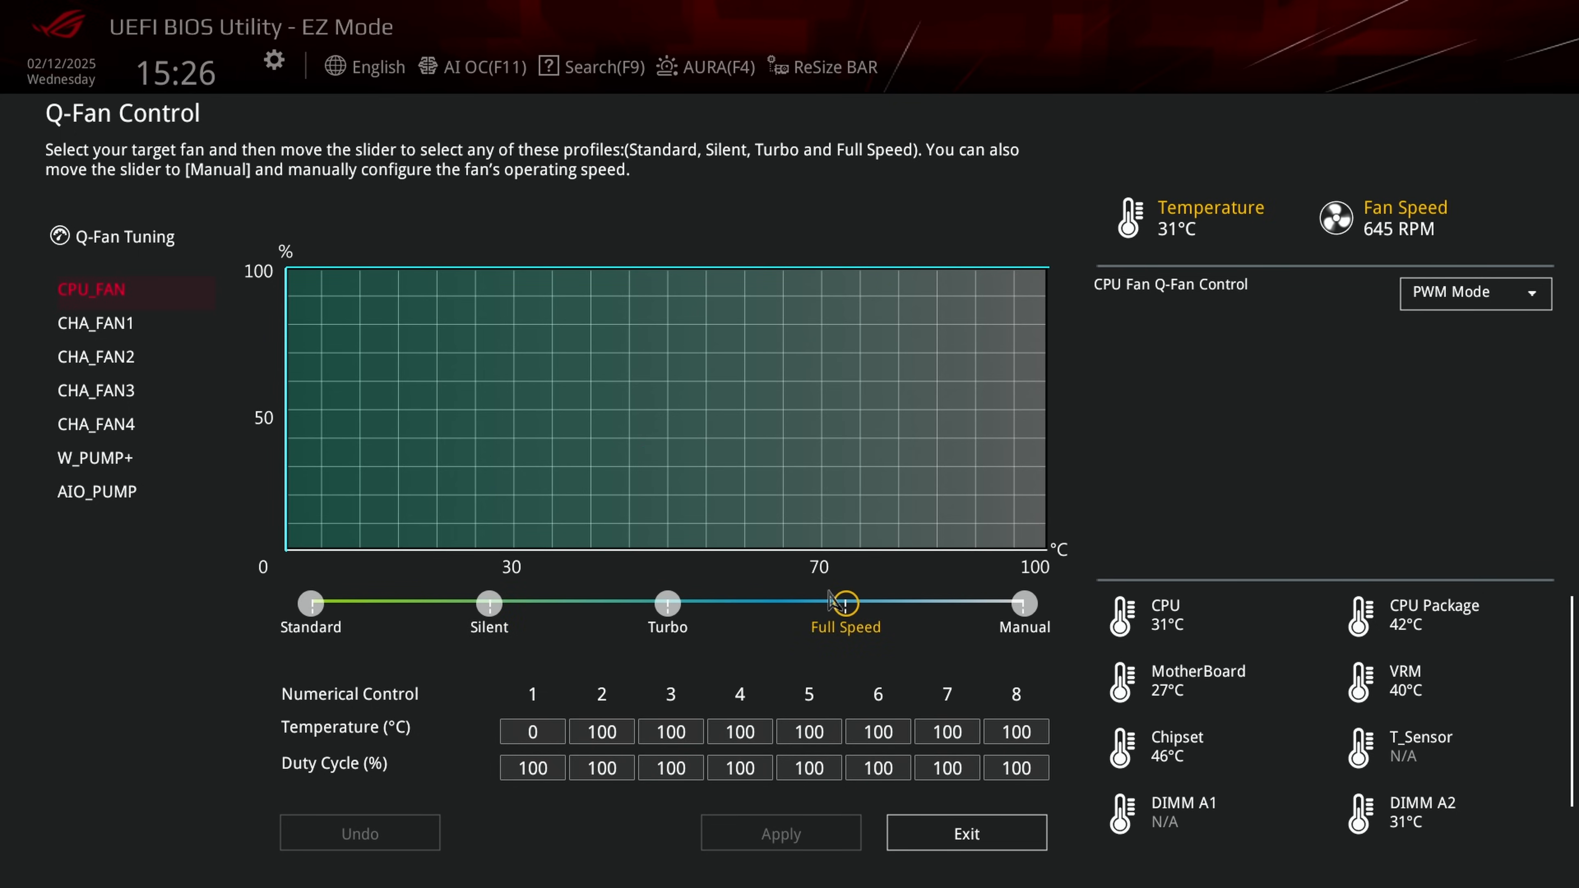
click(1023, 604)
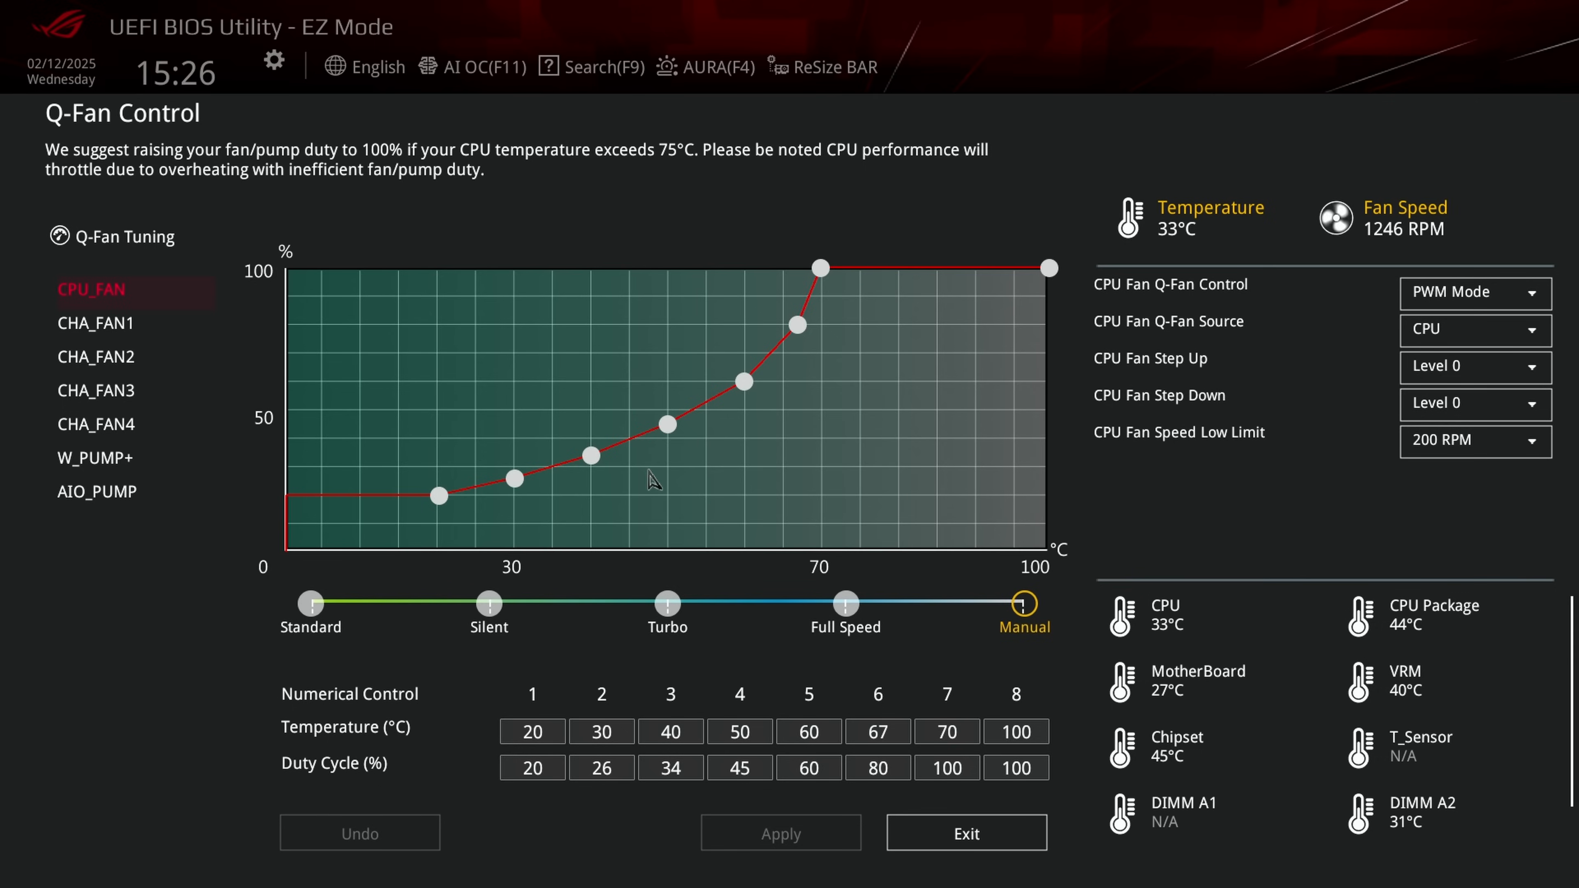
drag(598, 464, 597, 471)
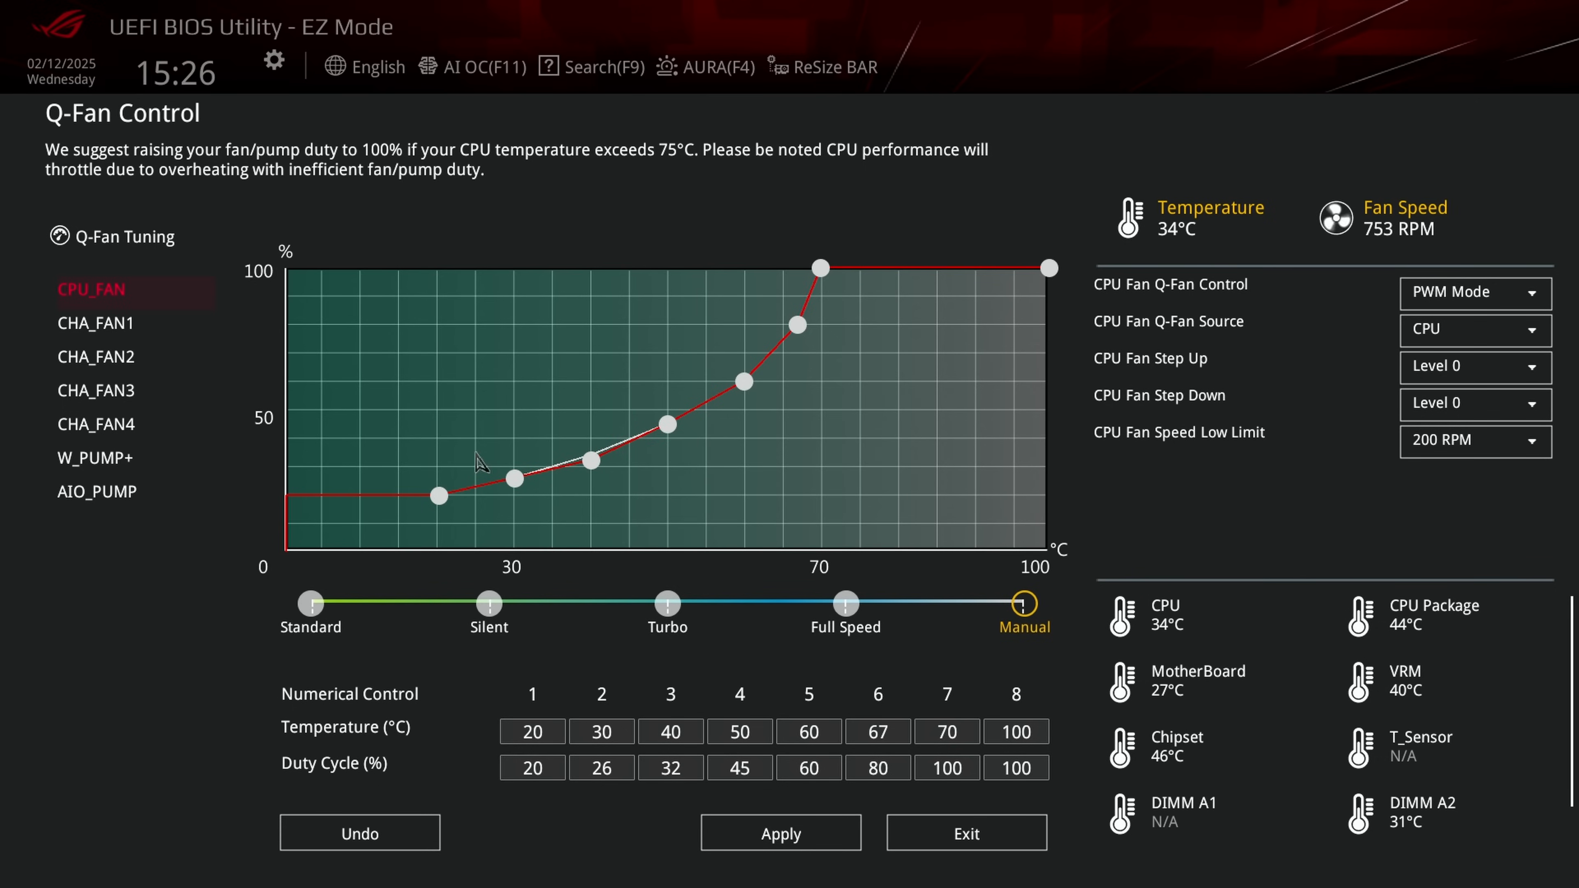
click(313, 600)
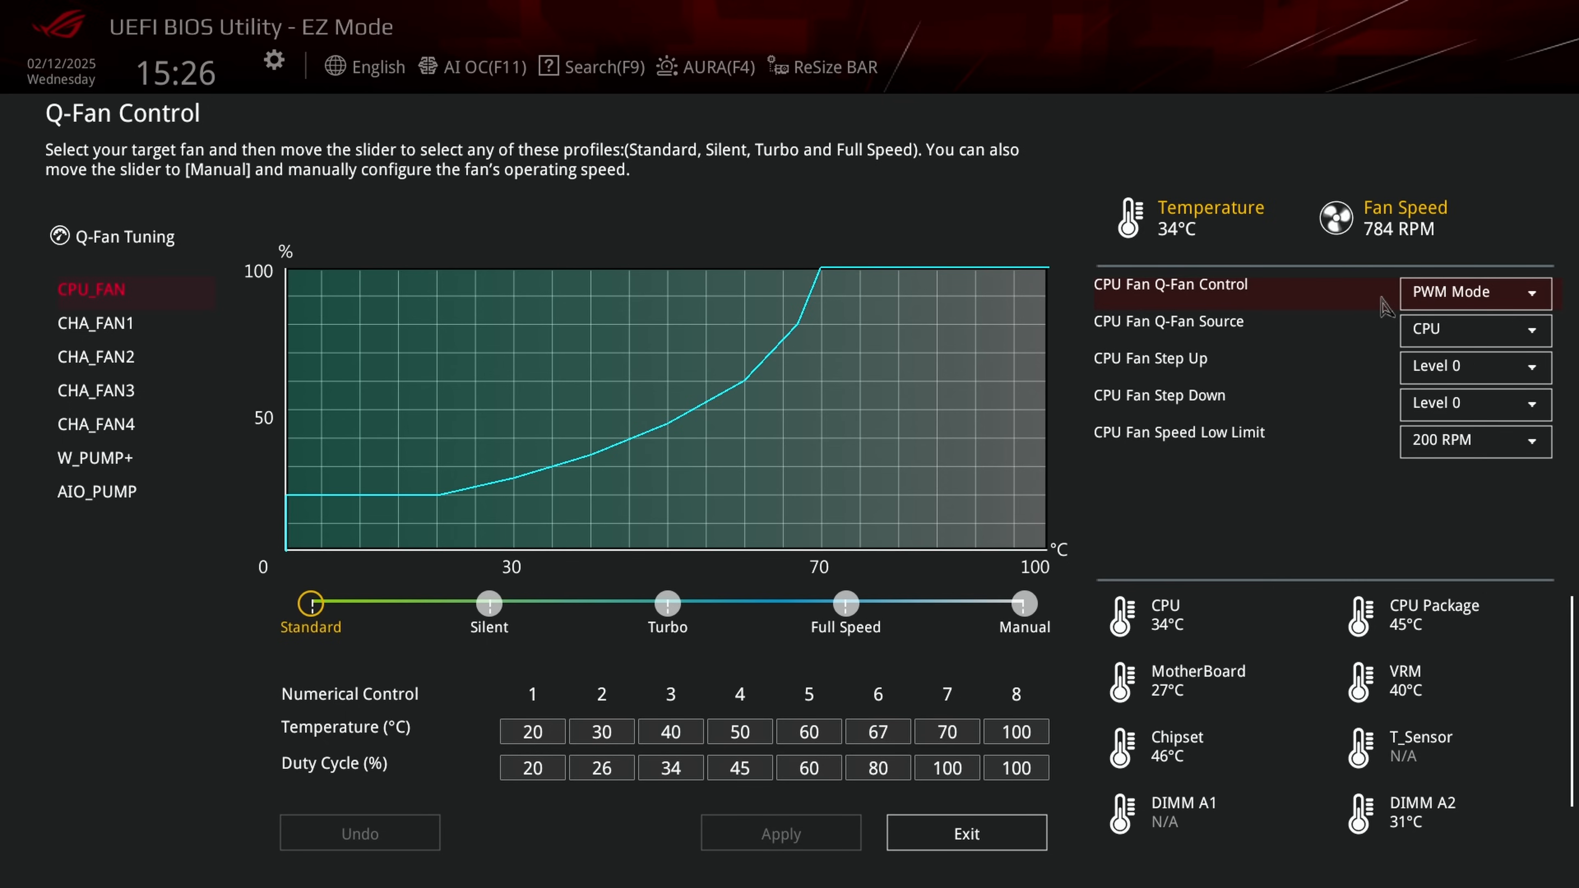
Step: Check the AIO_PUMP fan settings and set the Q-Fan Control of CHA_FAN2 to PWM Mode
click(115, 504)
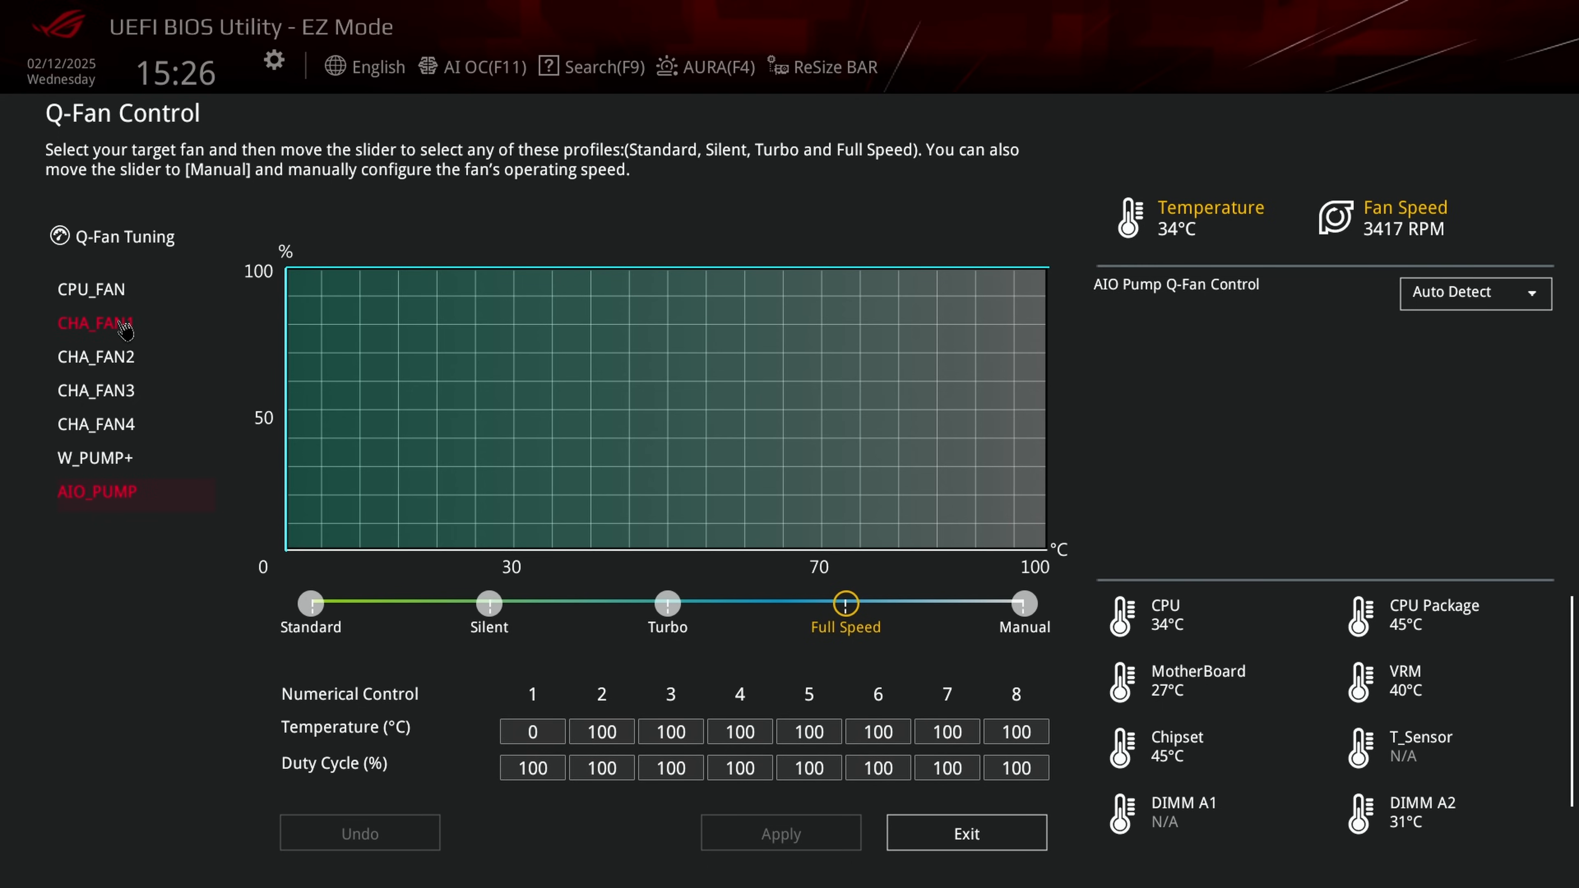
click(118, 356)
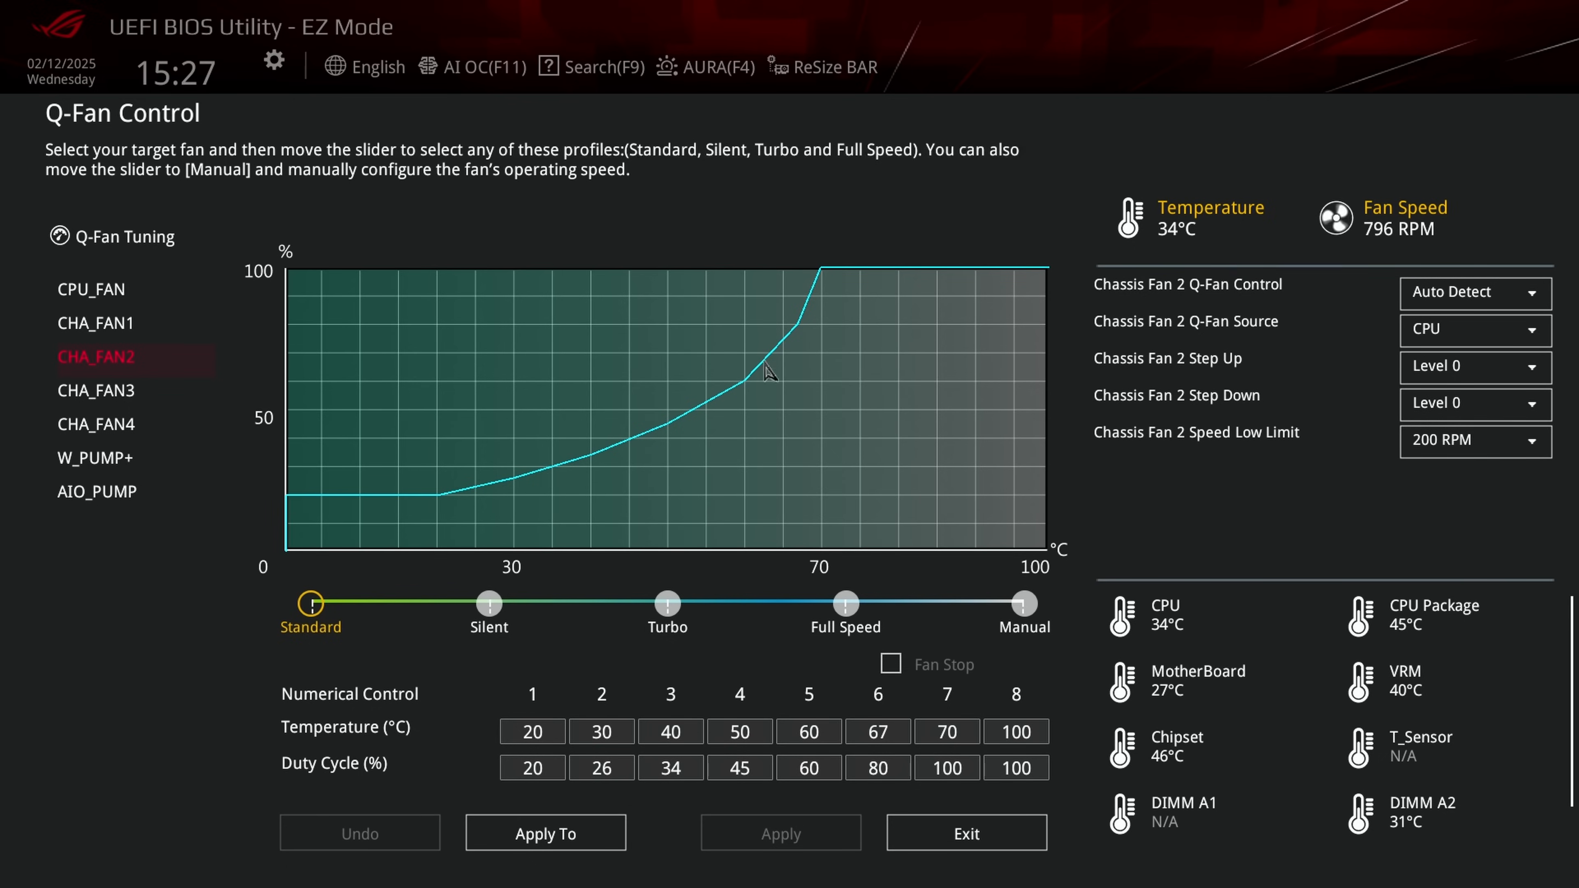
click(1482, 301)
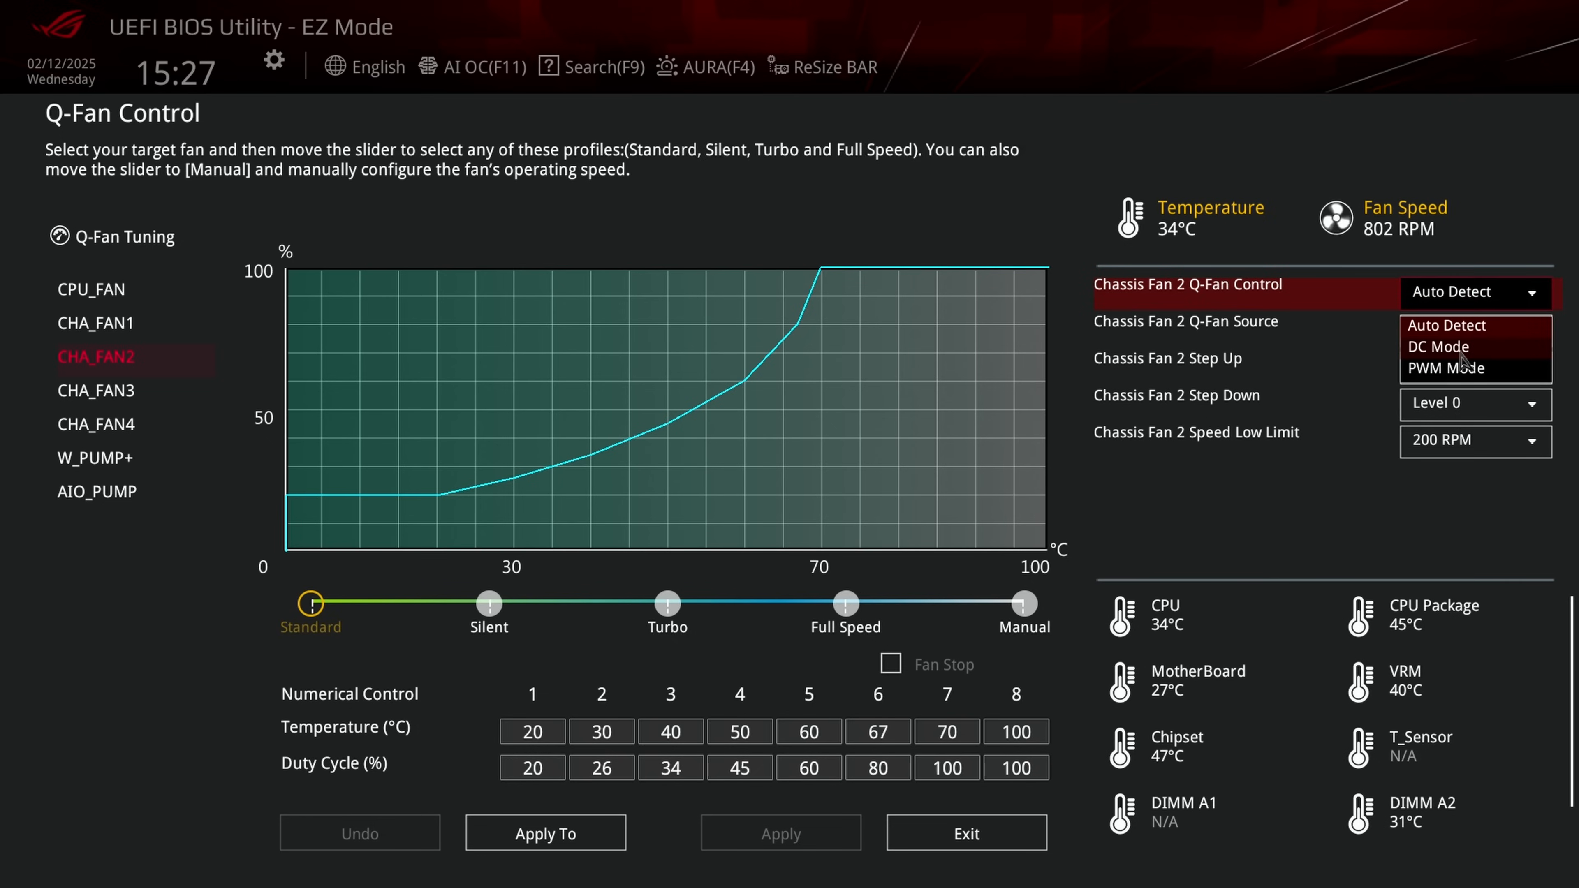
click(1436, 347)
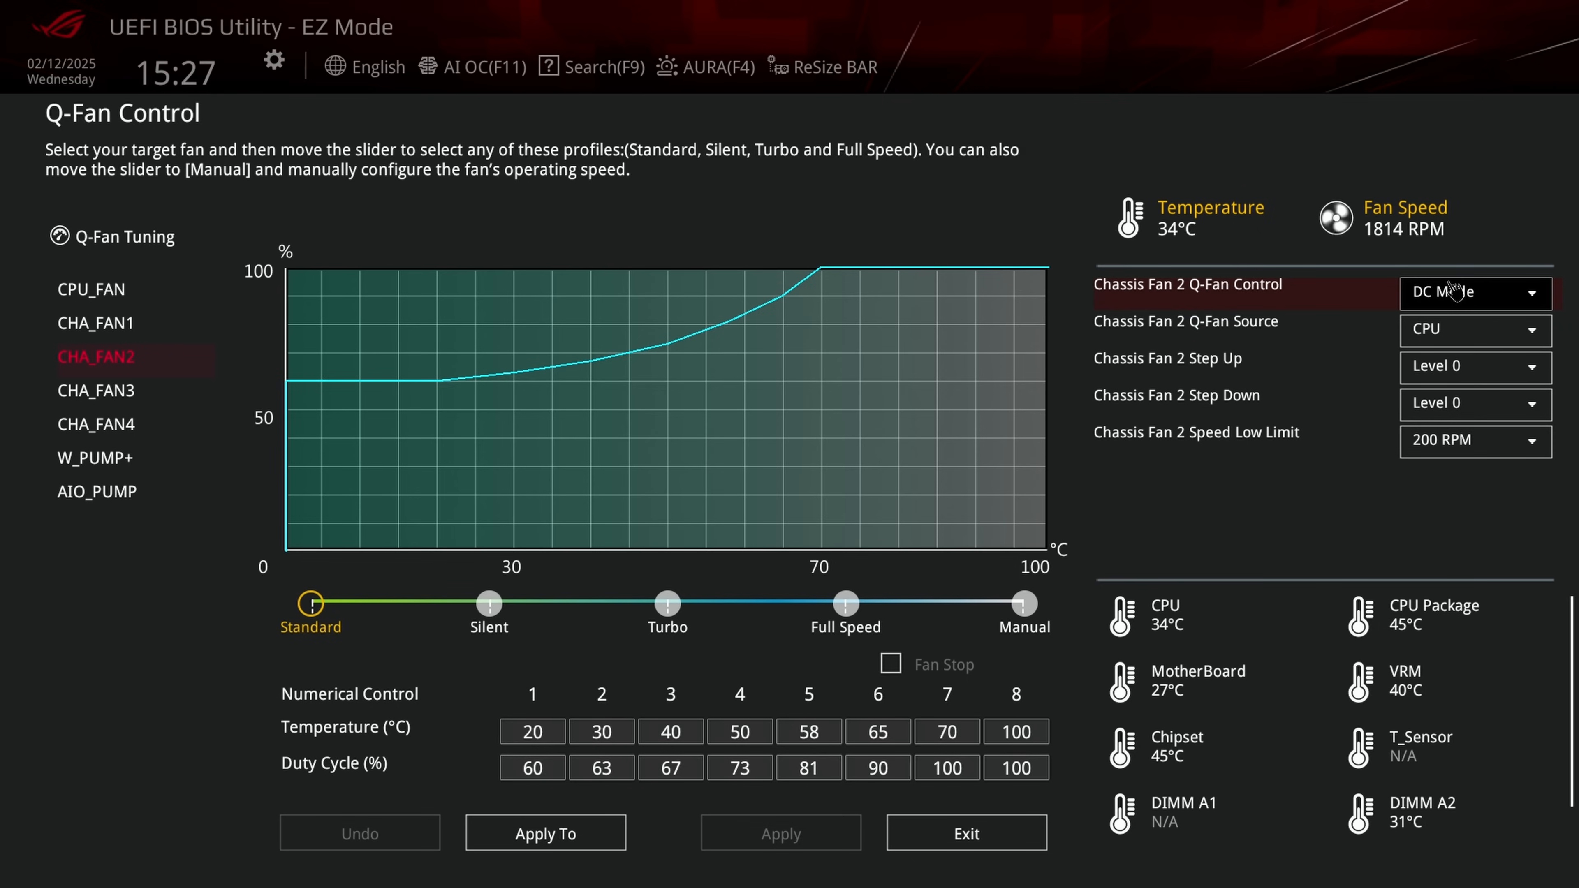
click(1450, 297)
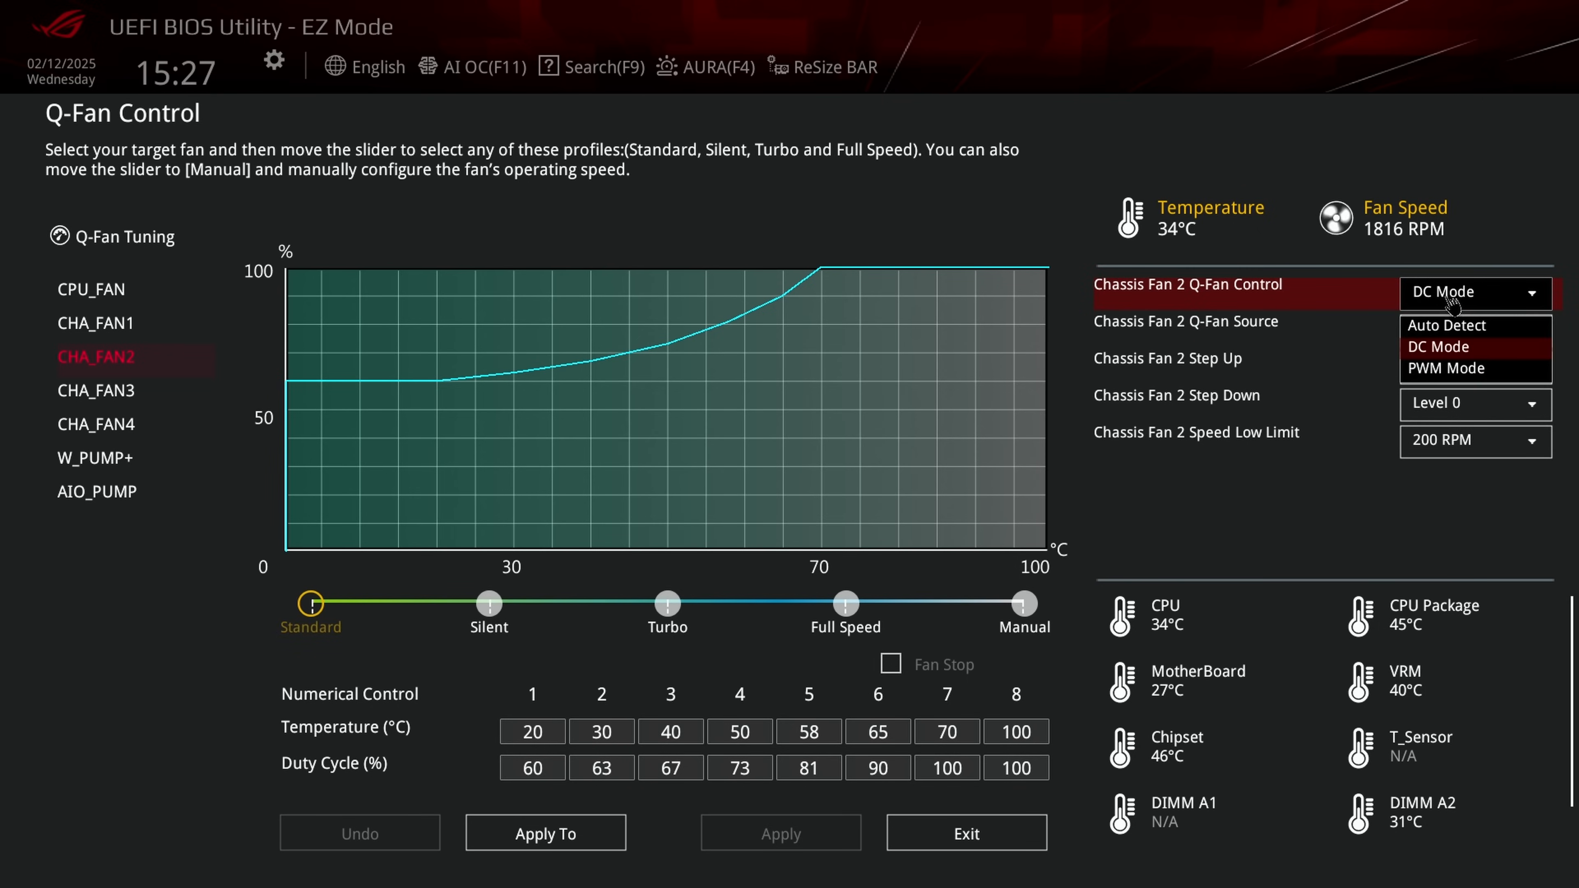
click(1426, 373)
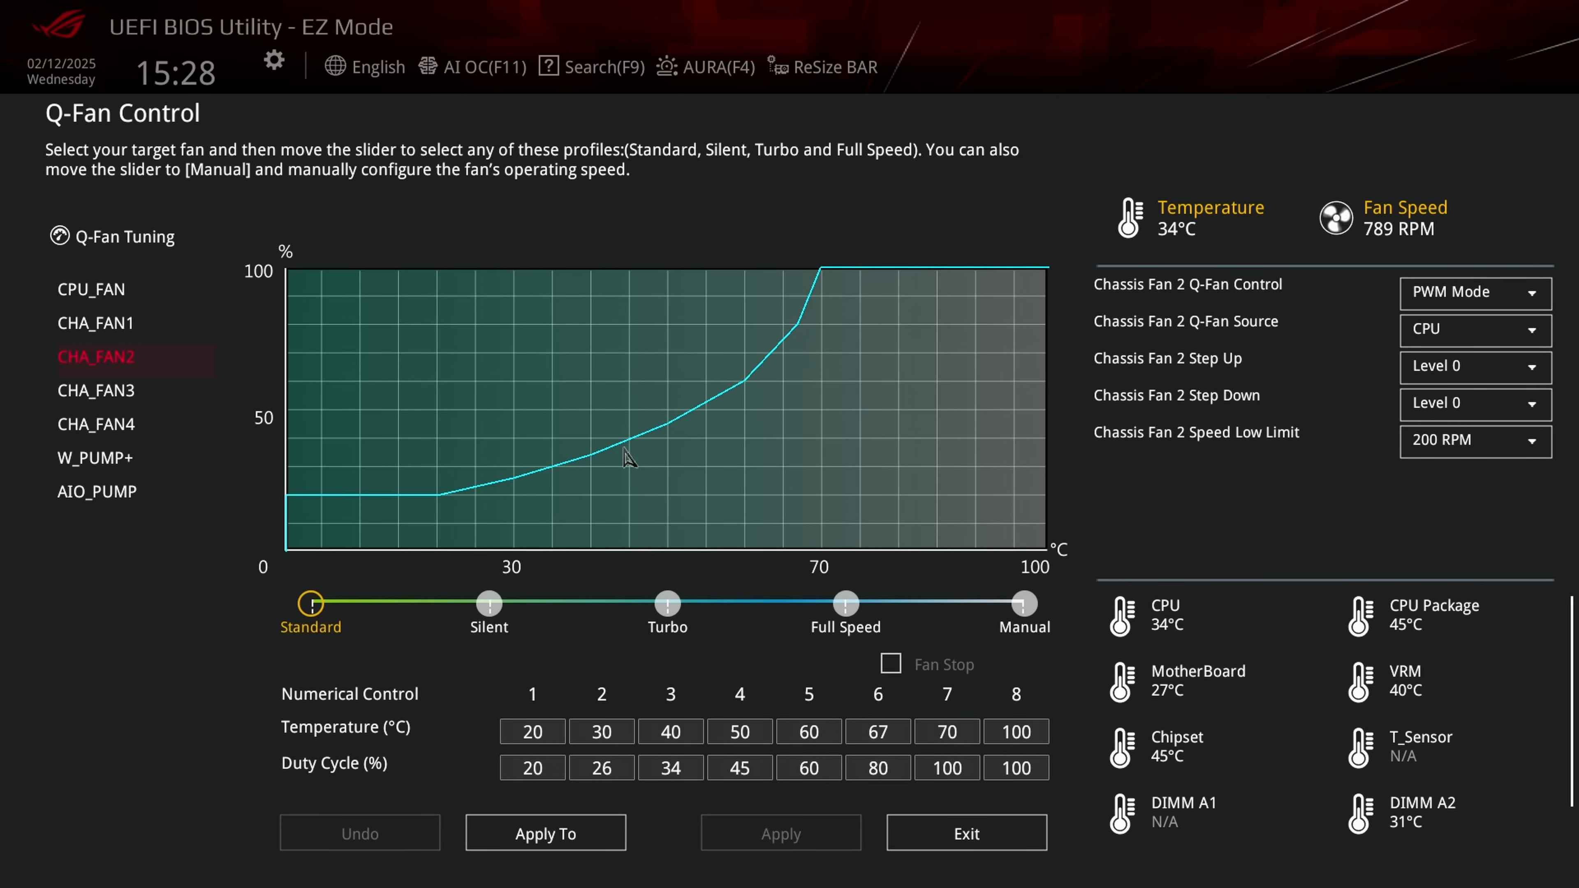
Step: Try MotherBoard as the Q-Fan Source of CHA_FAN2 and return it to CPU
click(1007, 602)
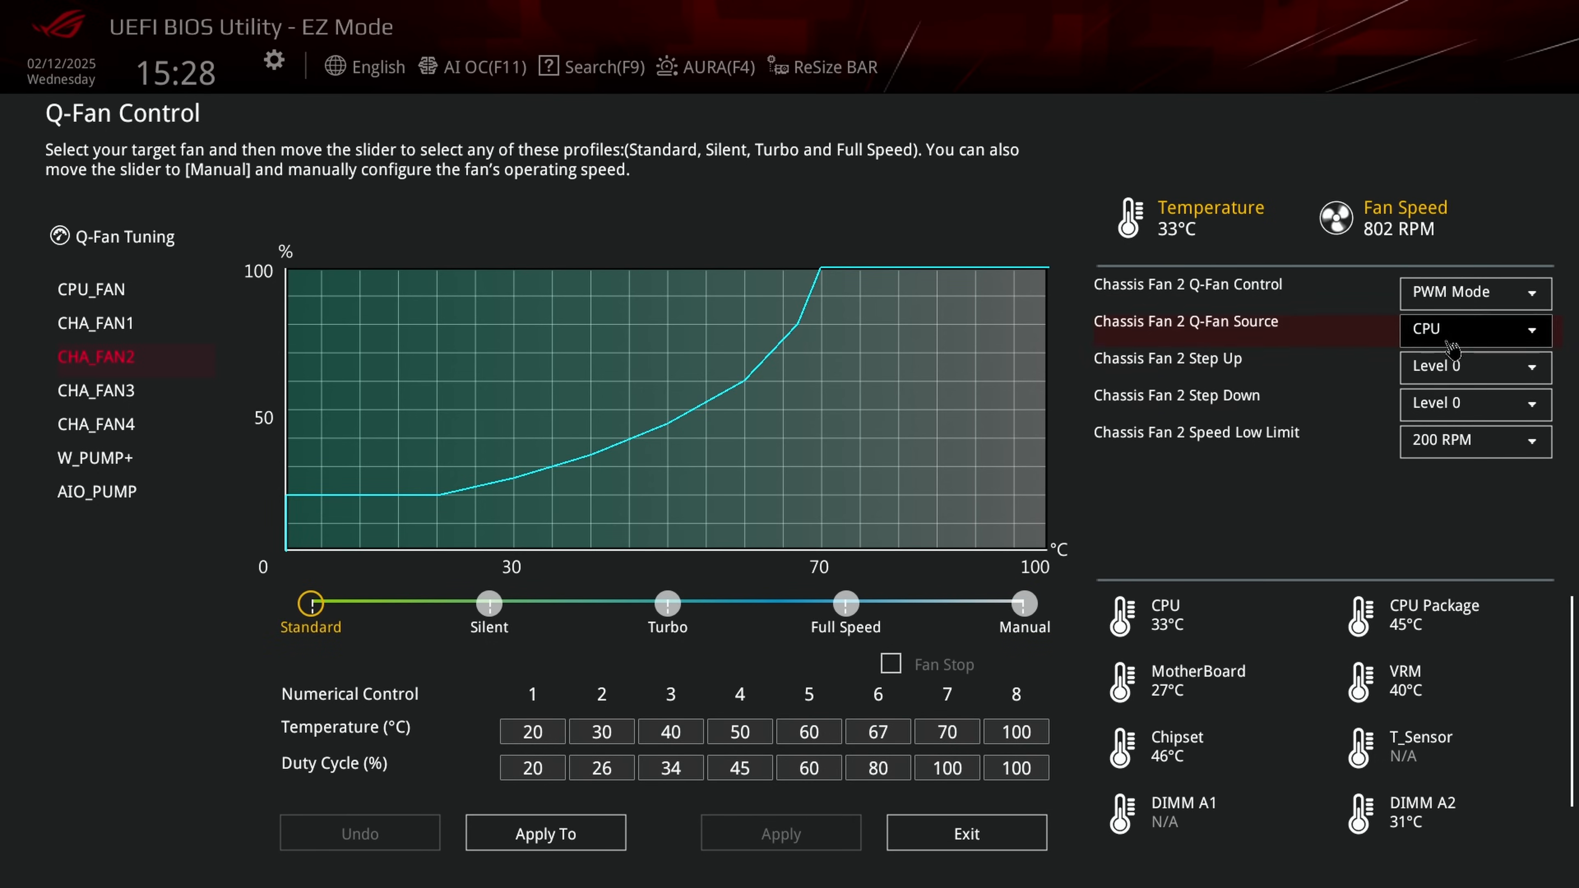
click(1507, 346)
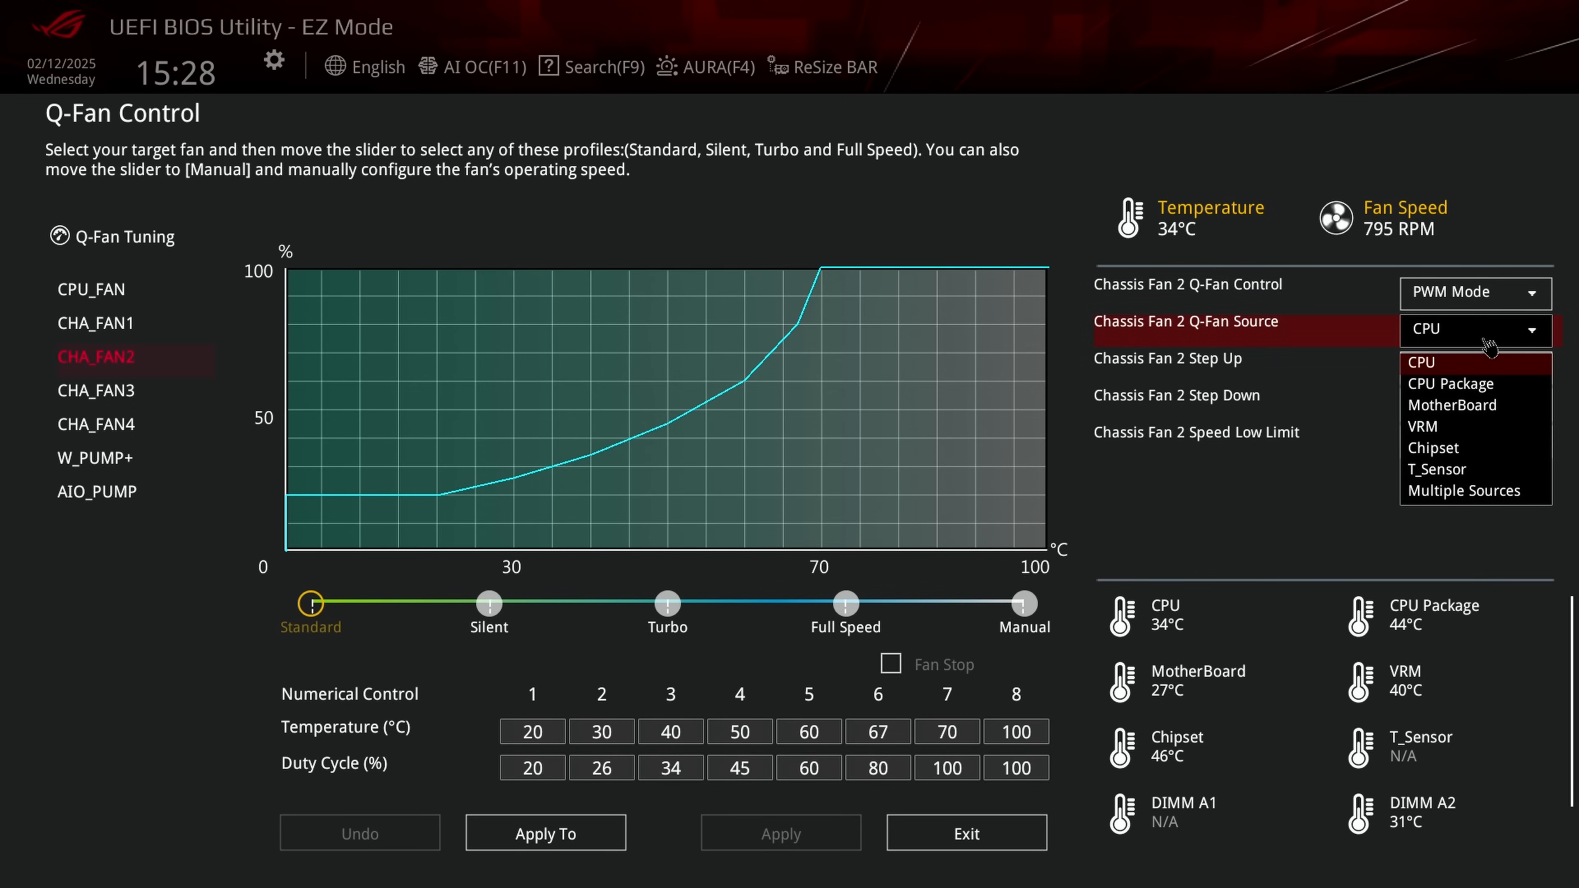
click(1468, 407)
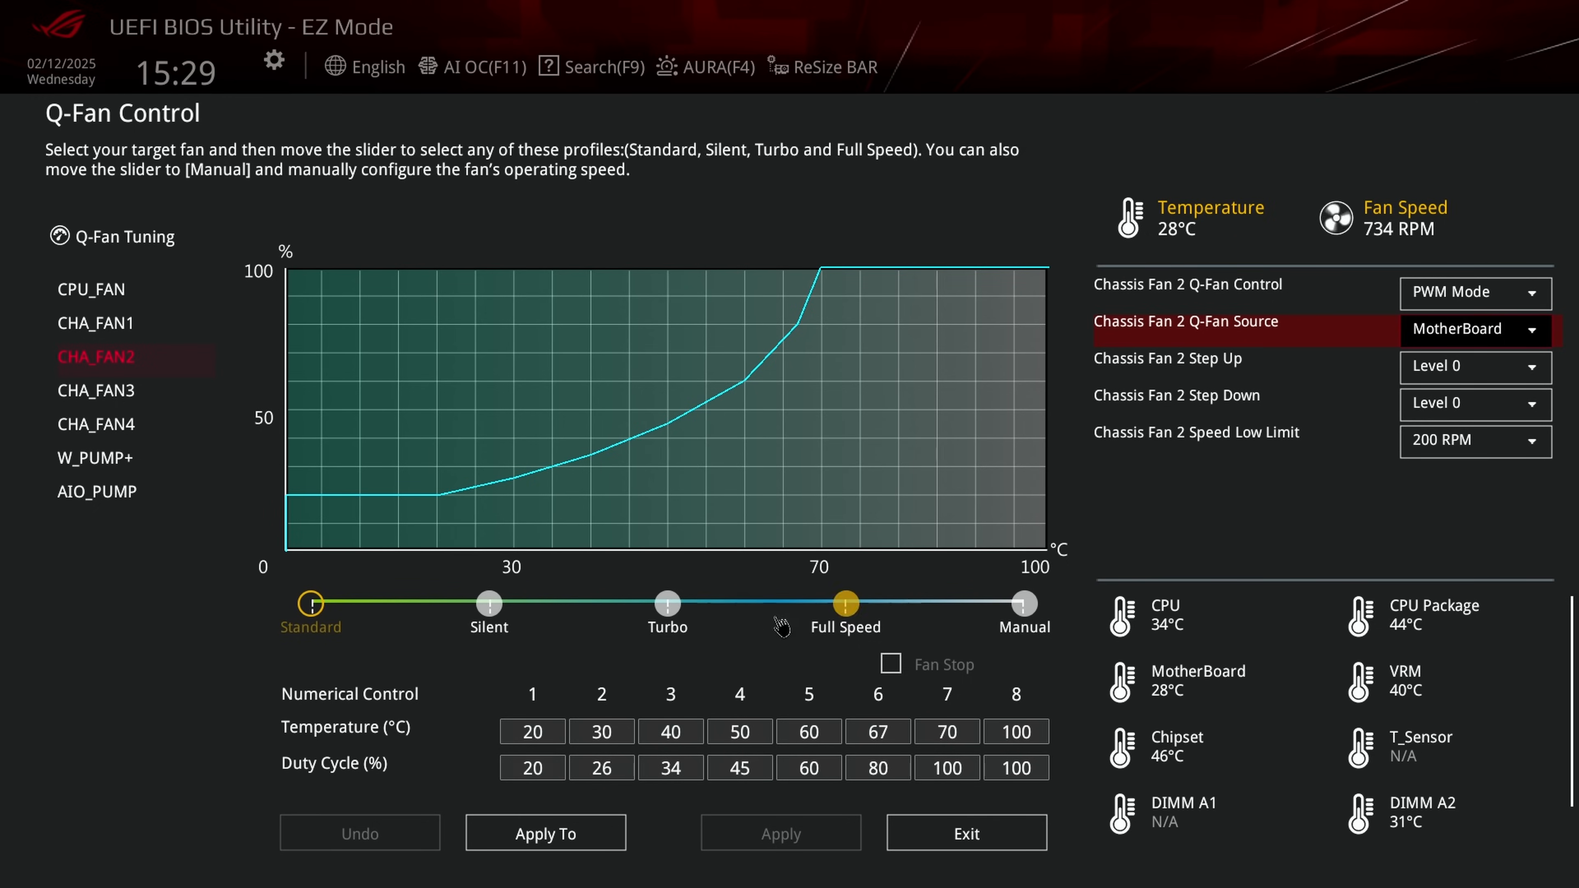
click(1452, 339)
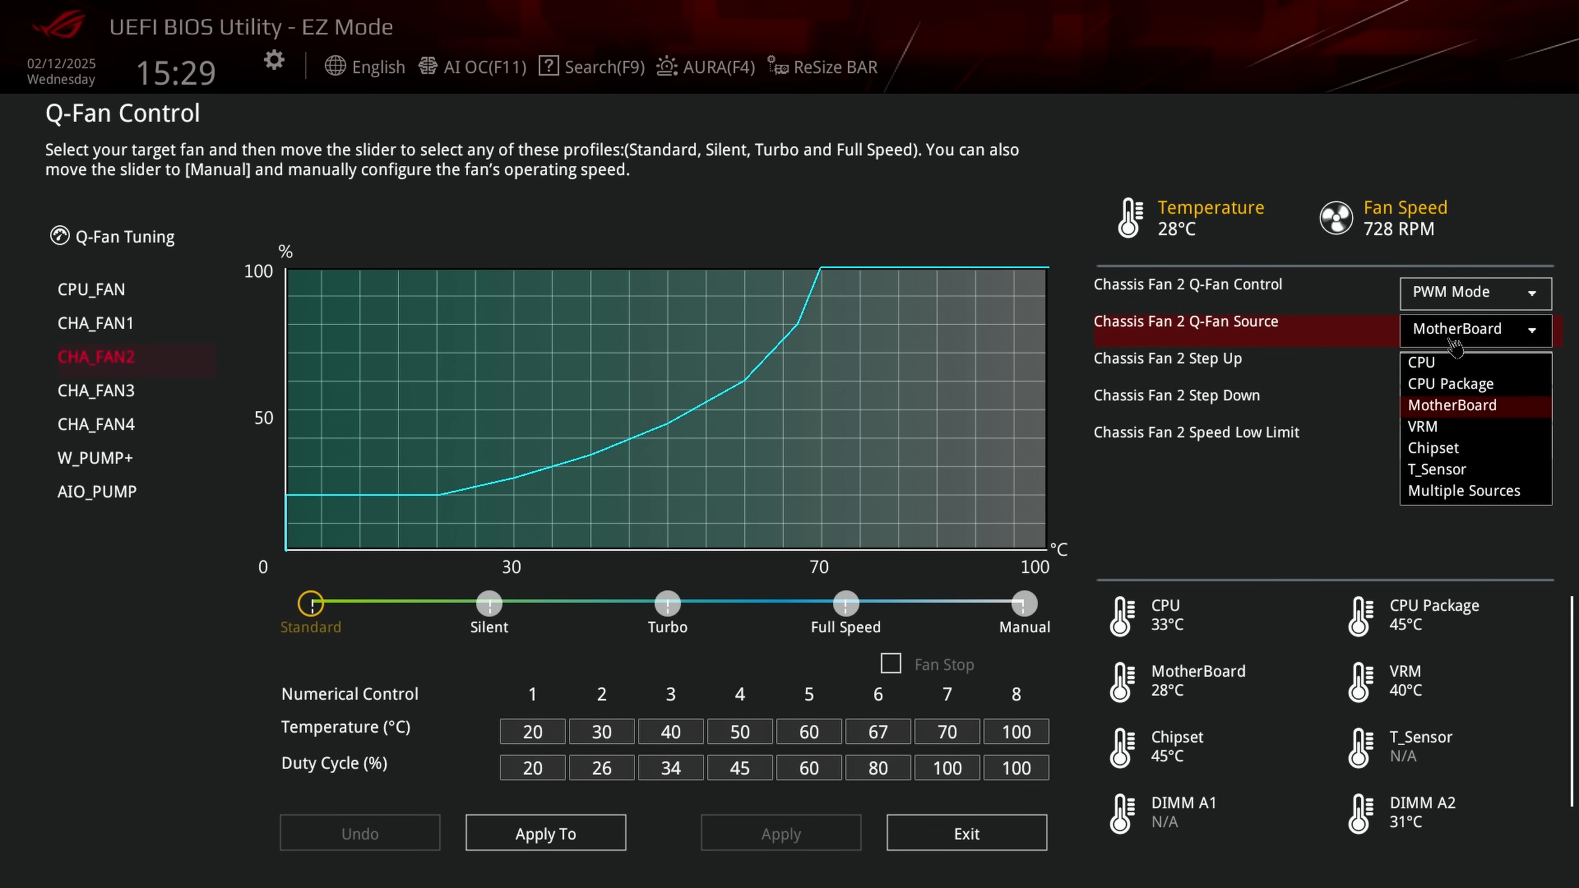
click(1430, 369)
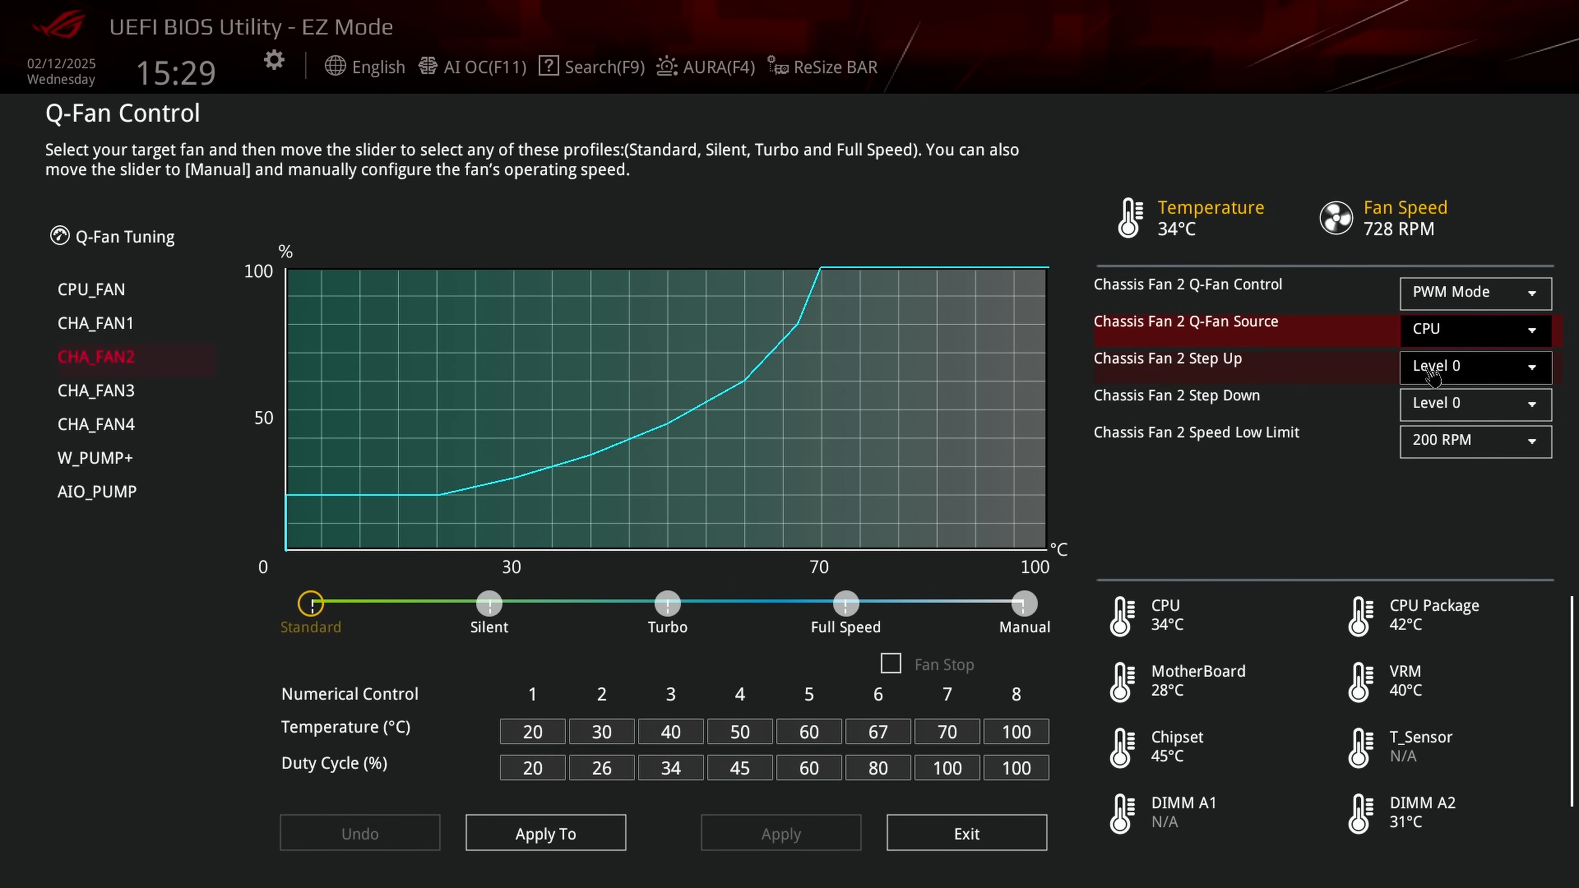
Step: Set CHA_FAN2 to the Silent profile and CHA_FAN3 to PWM Mode with the Silent profile, closing Q-Fan Control
click(491, 607)
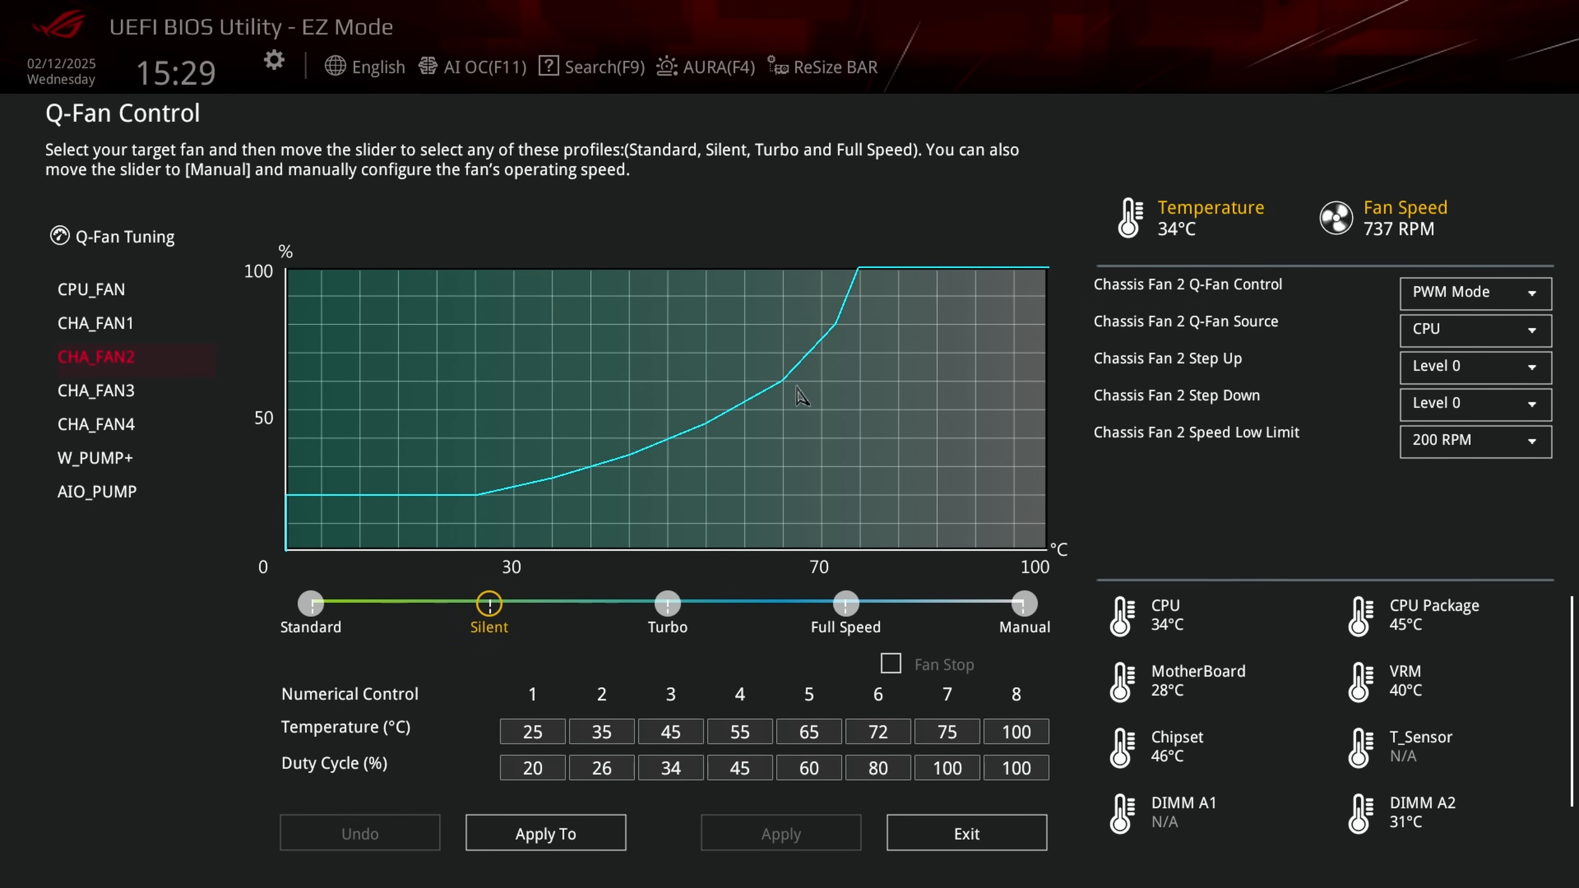
click(113, 396)
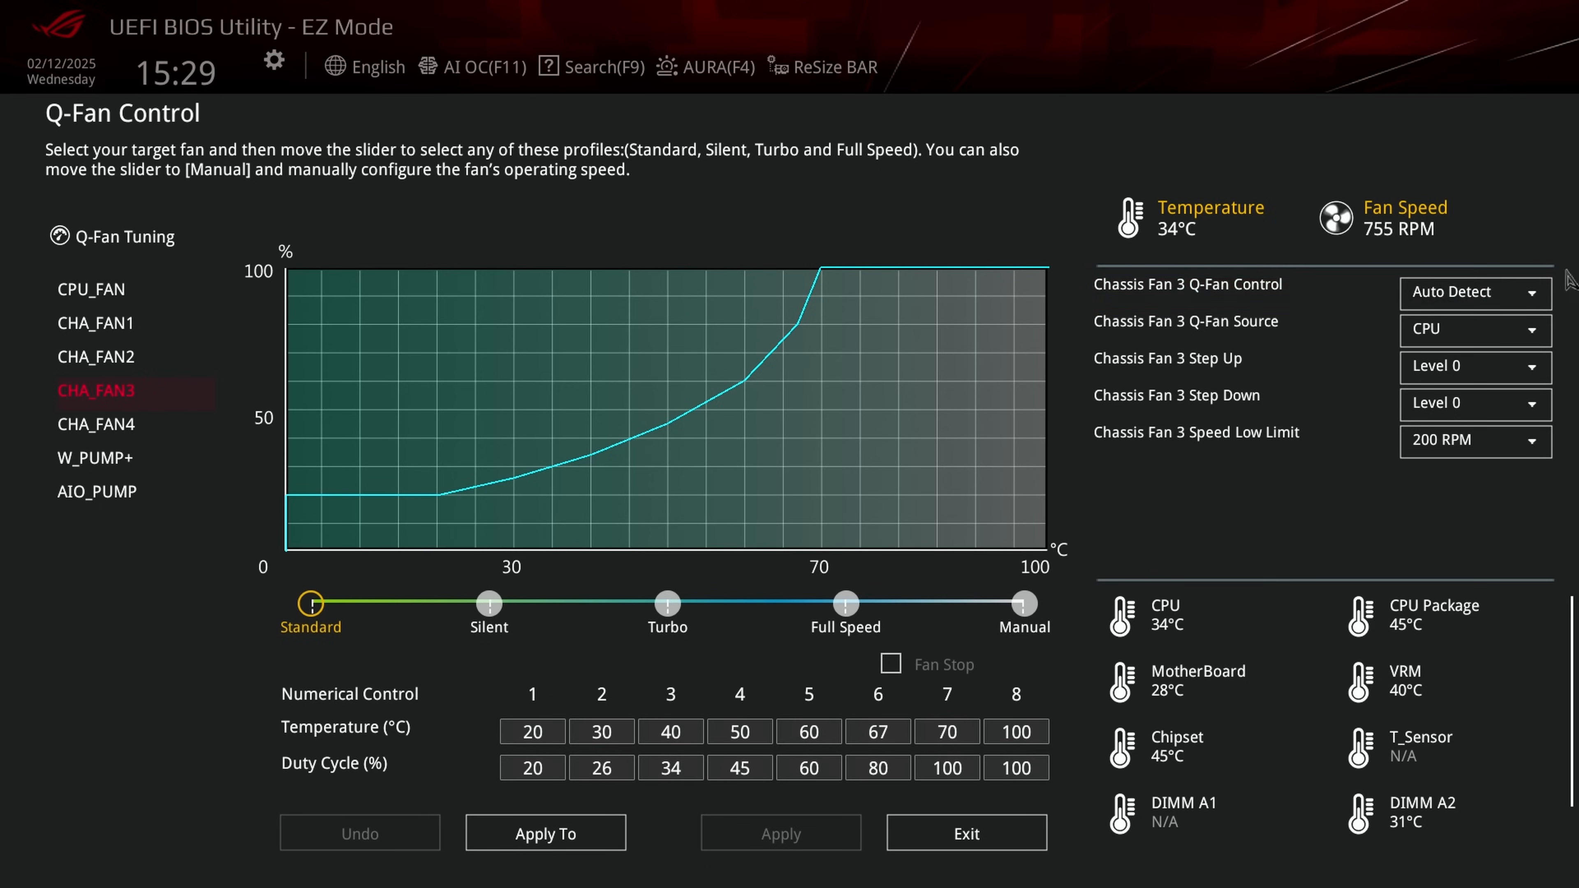
click(1539, 297)
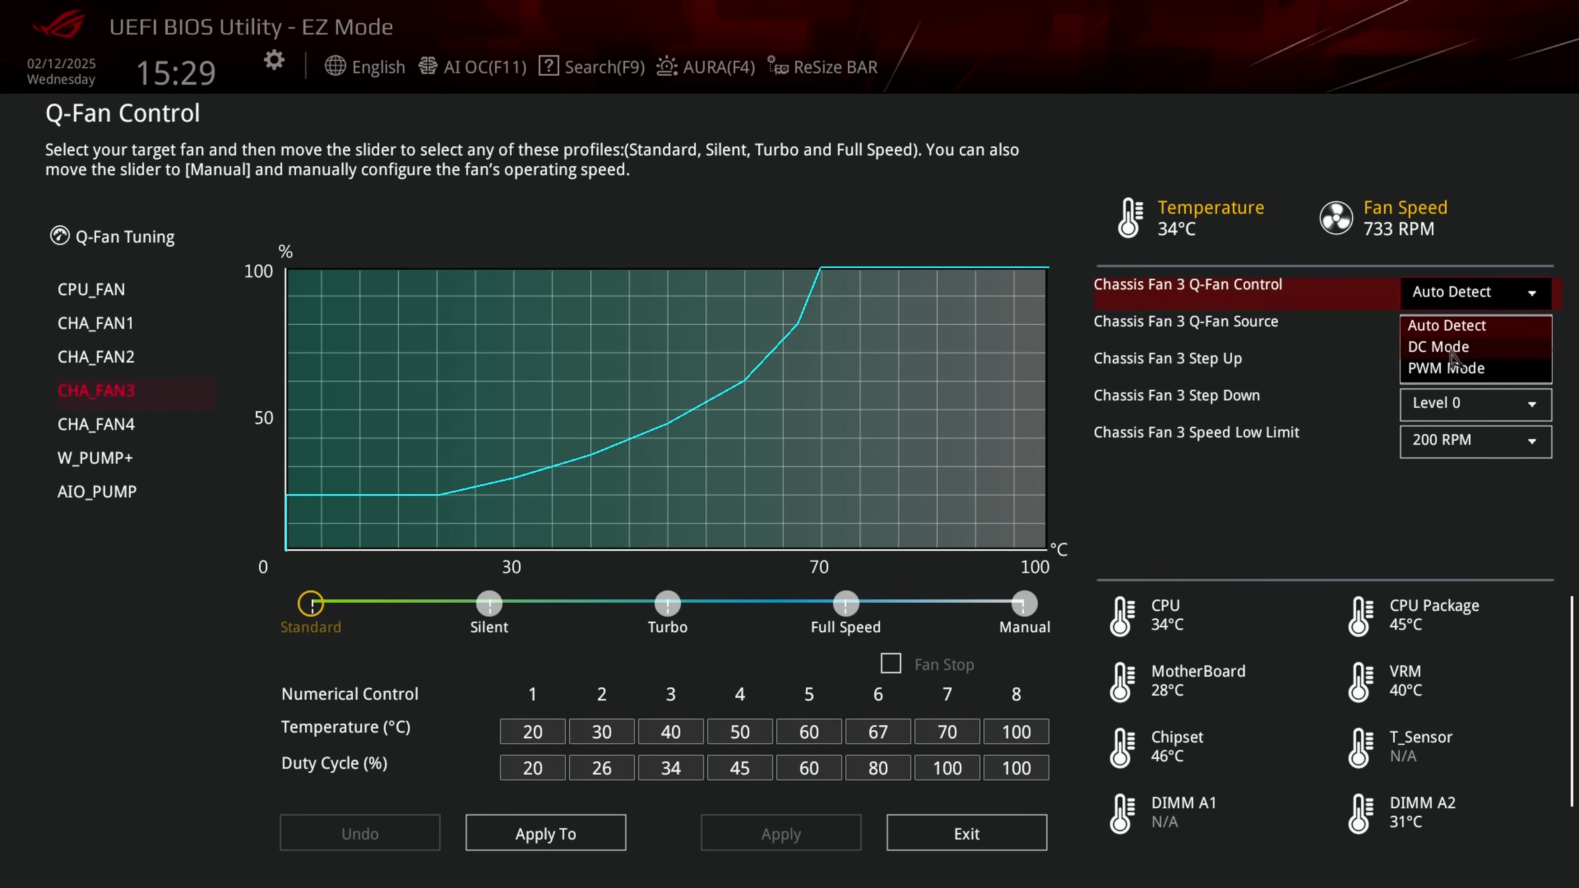
click(1456, 371)
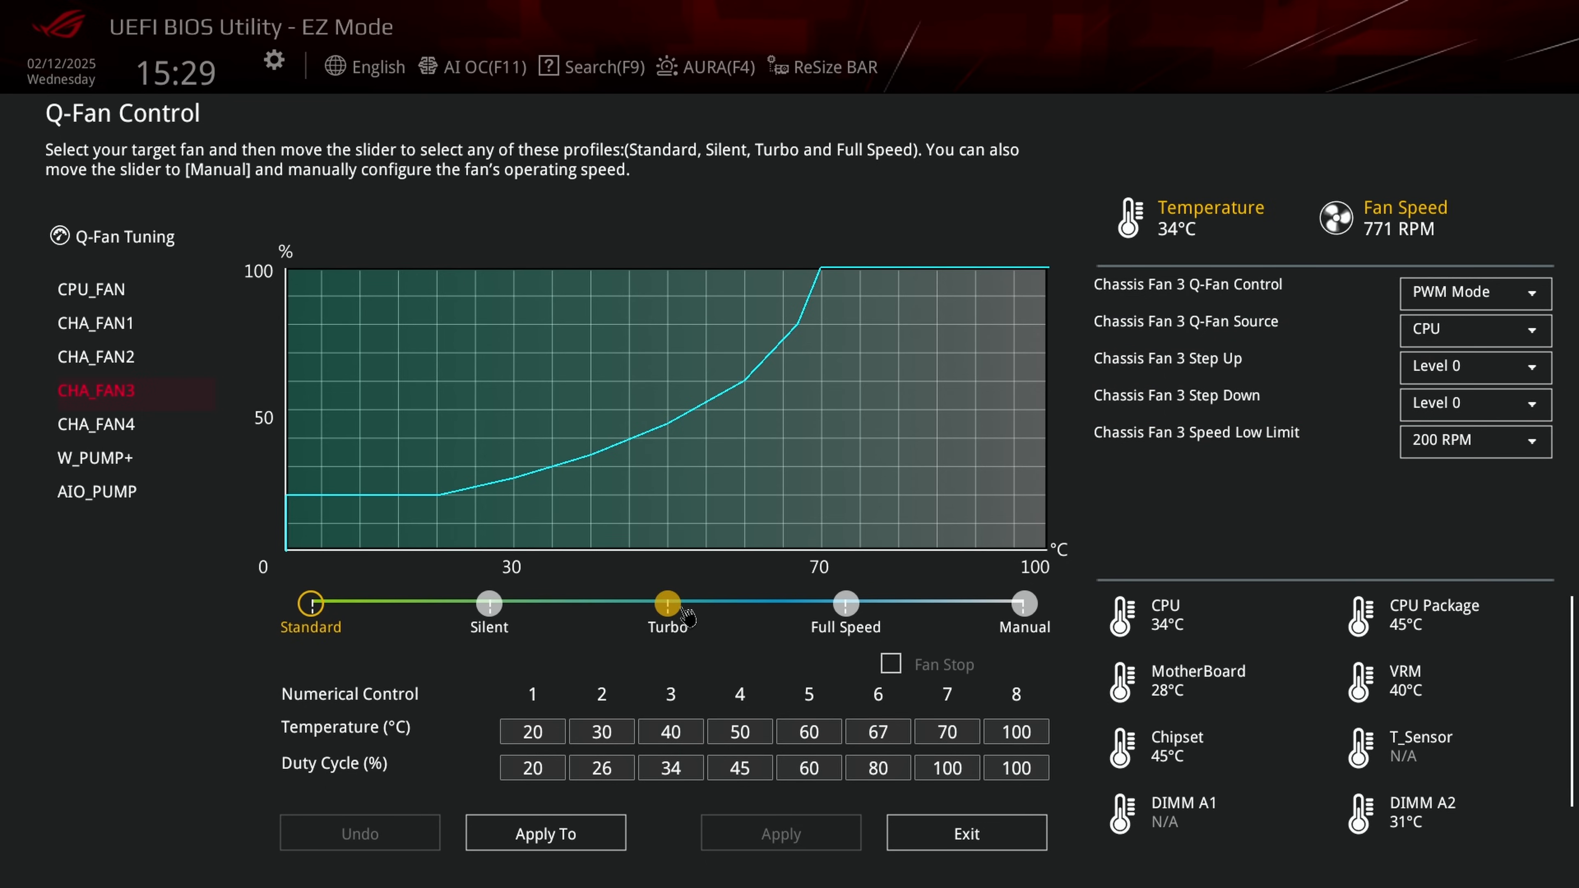
click(491, 611)
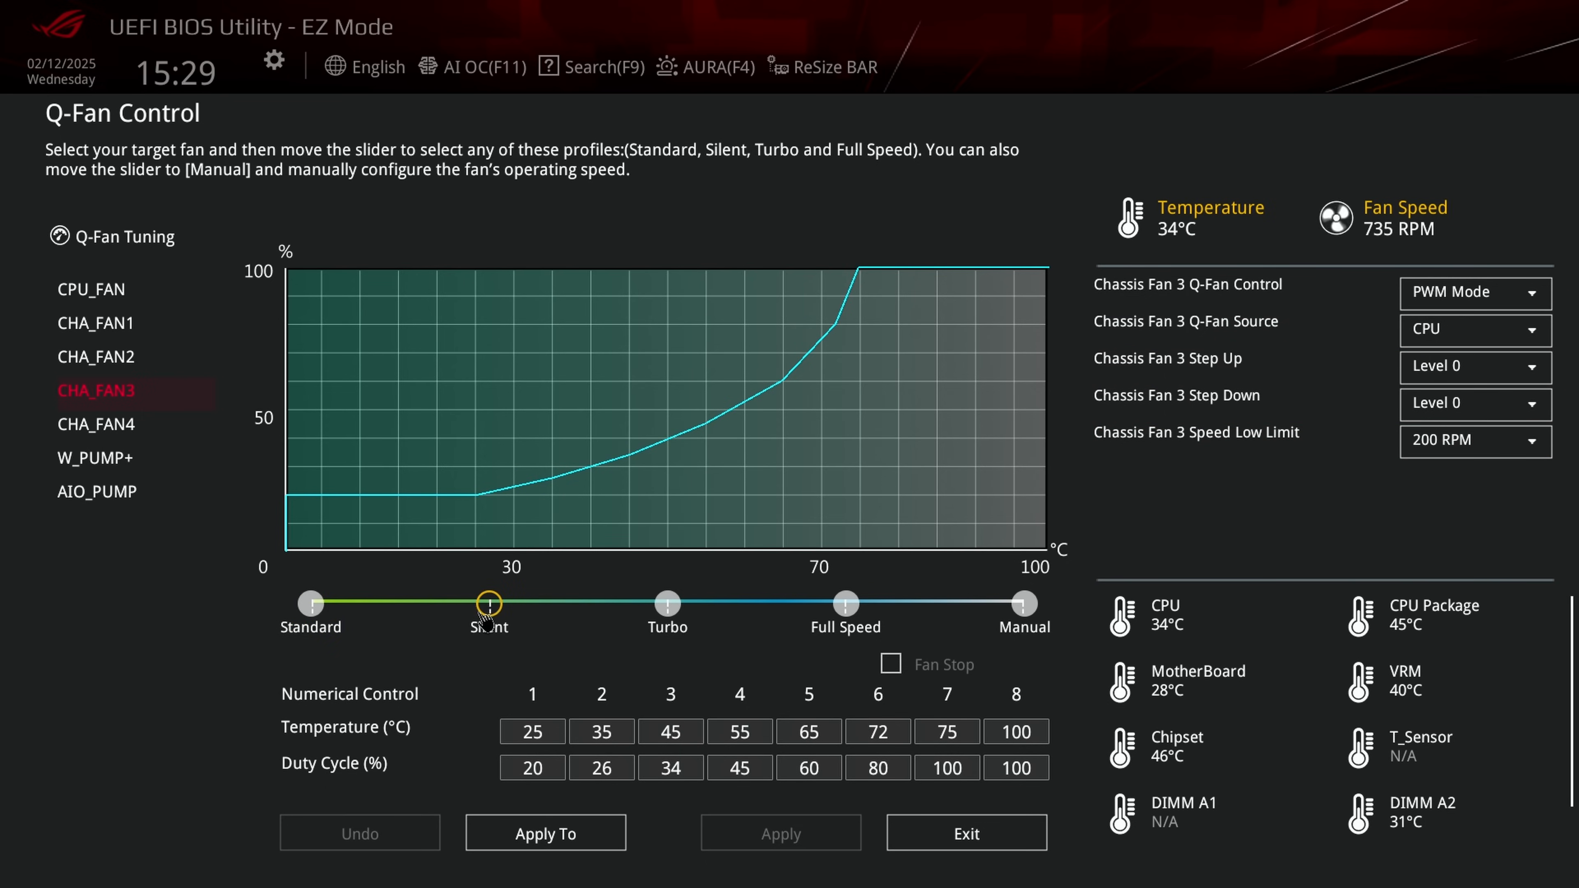
click(1003, 835)
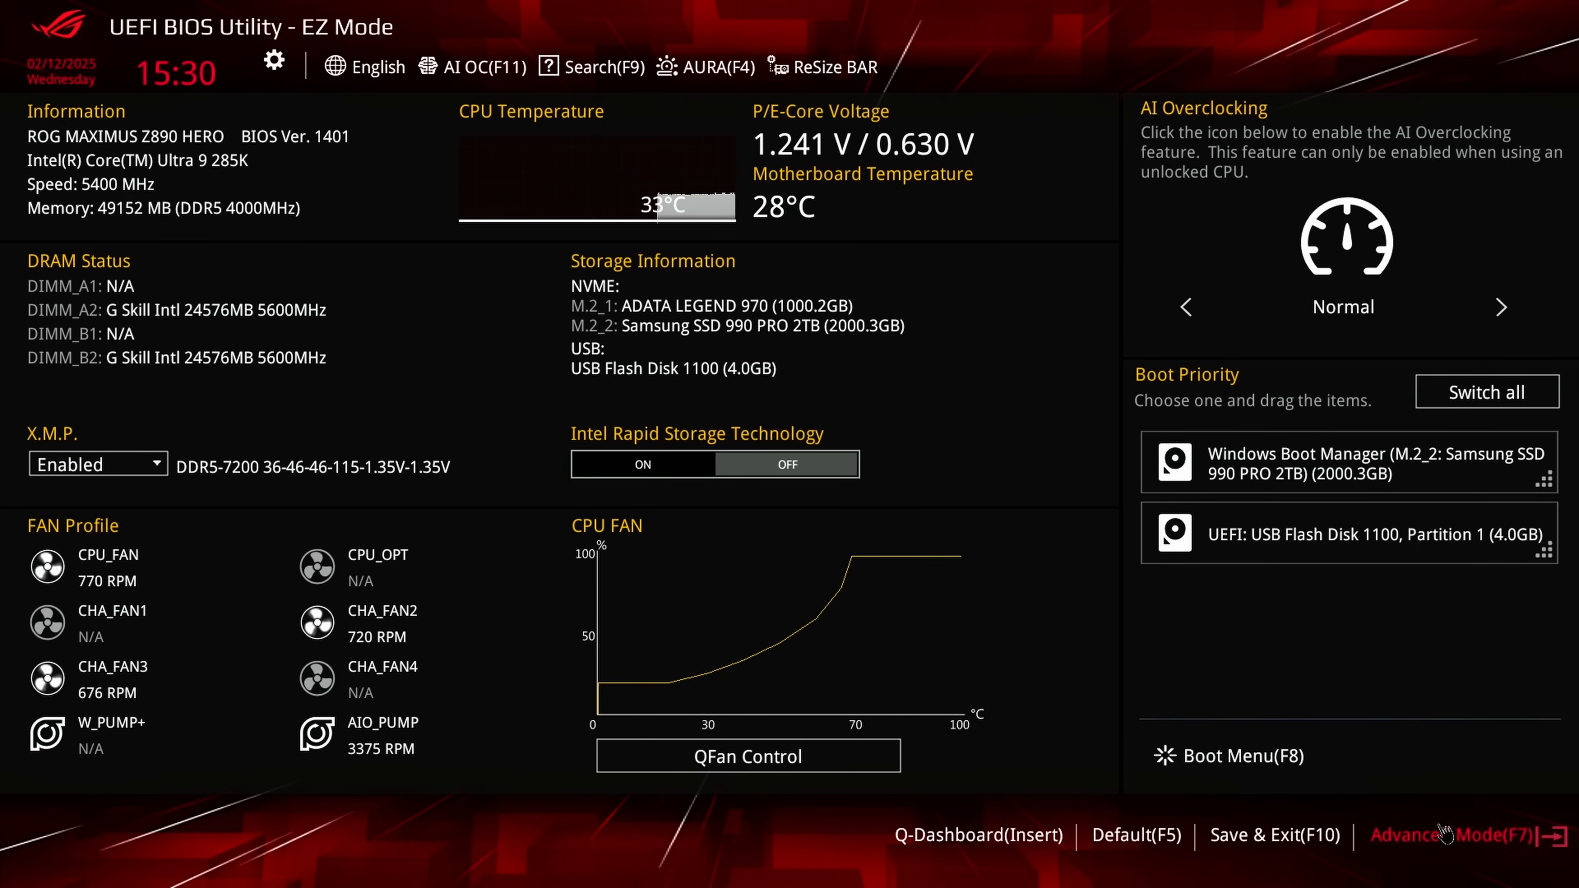
Step: Switch the BIOS to Advanced Mode and look over the Extreme Tweaker and Advanced settings
click(1388, 853)
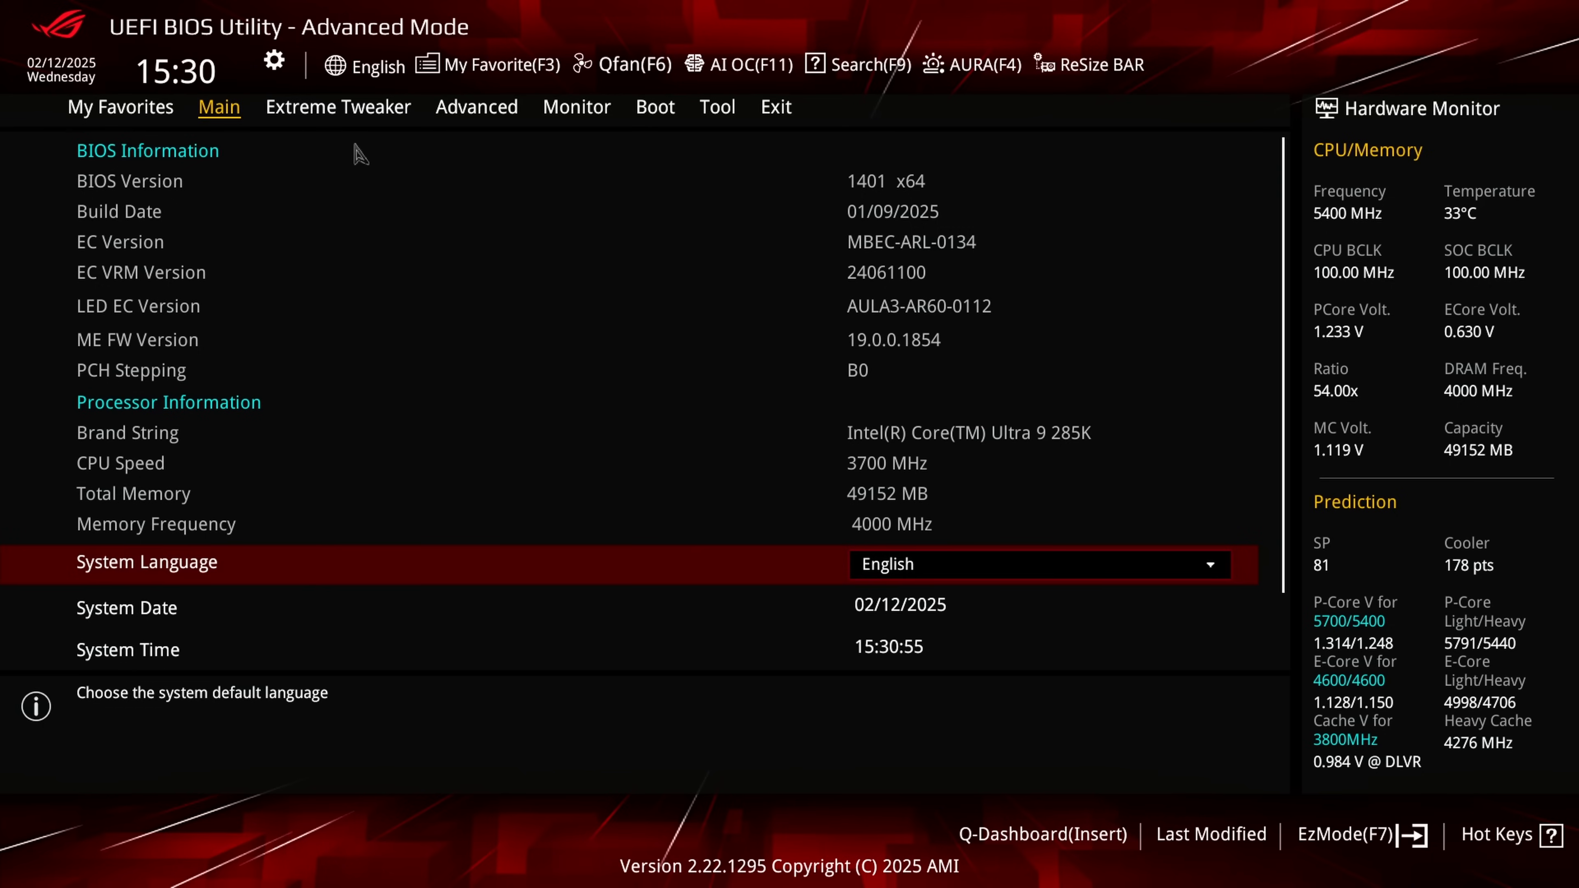
click(366, 115)
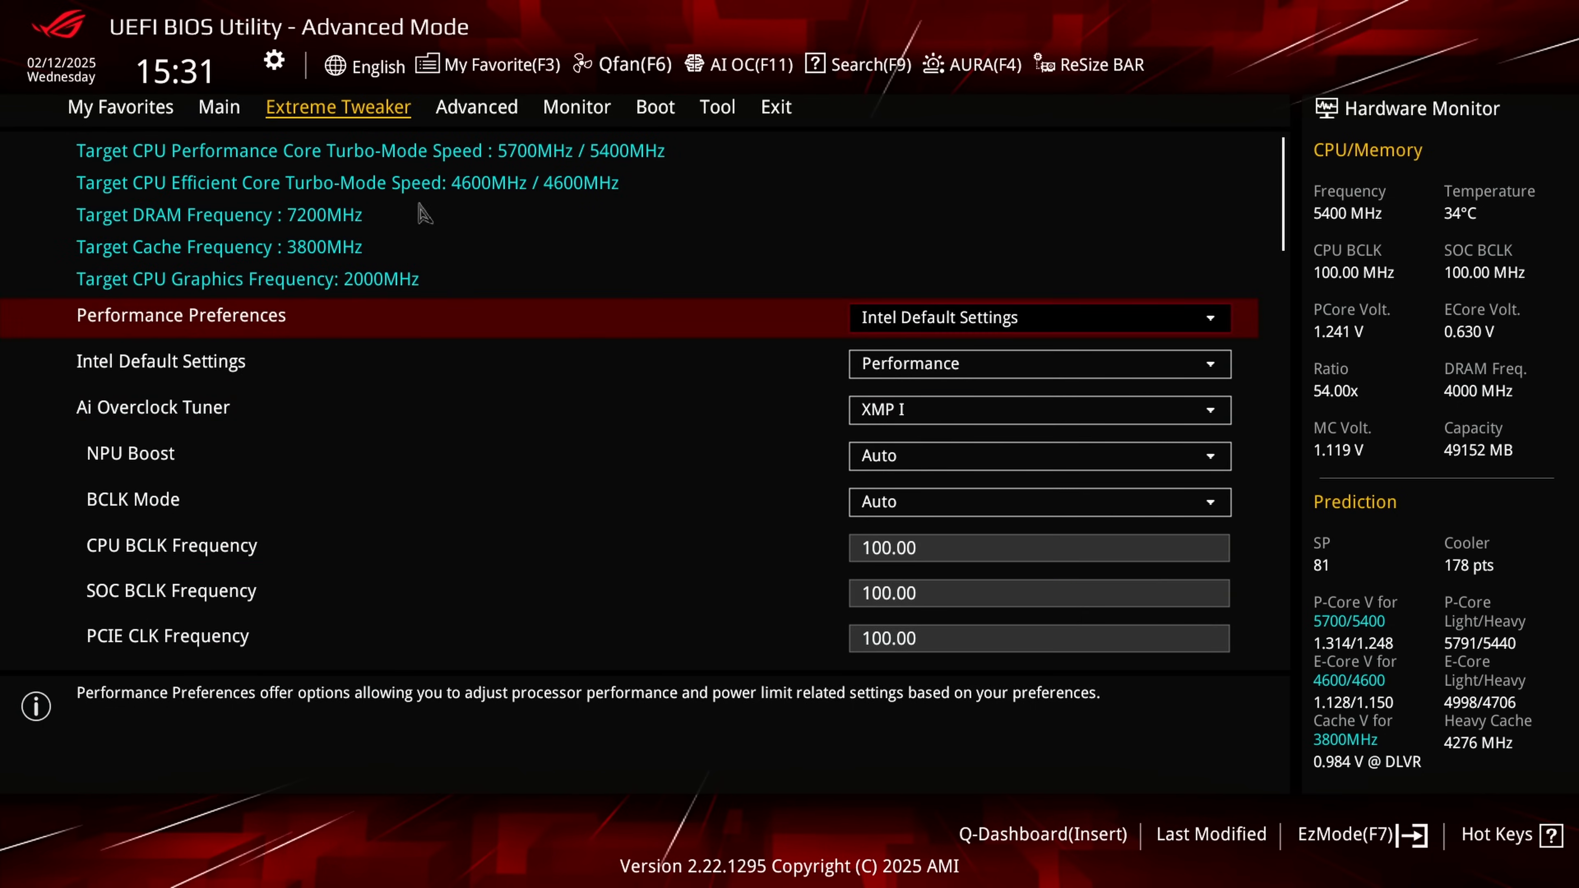
click(494, 117)
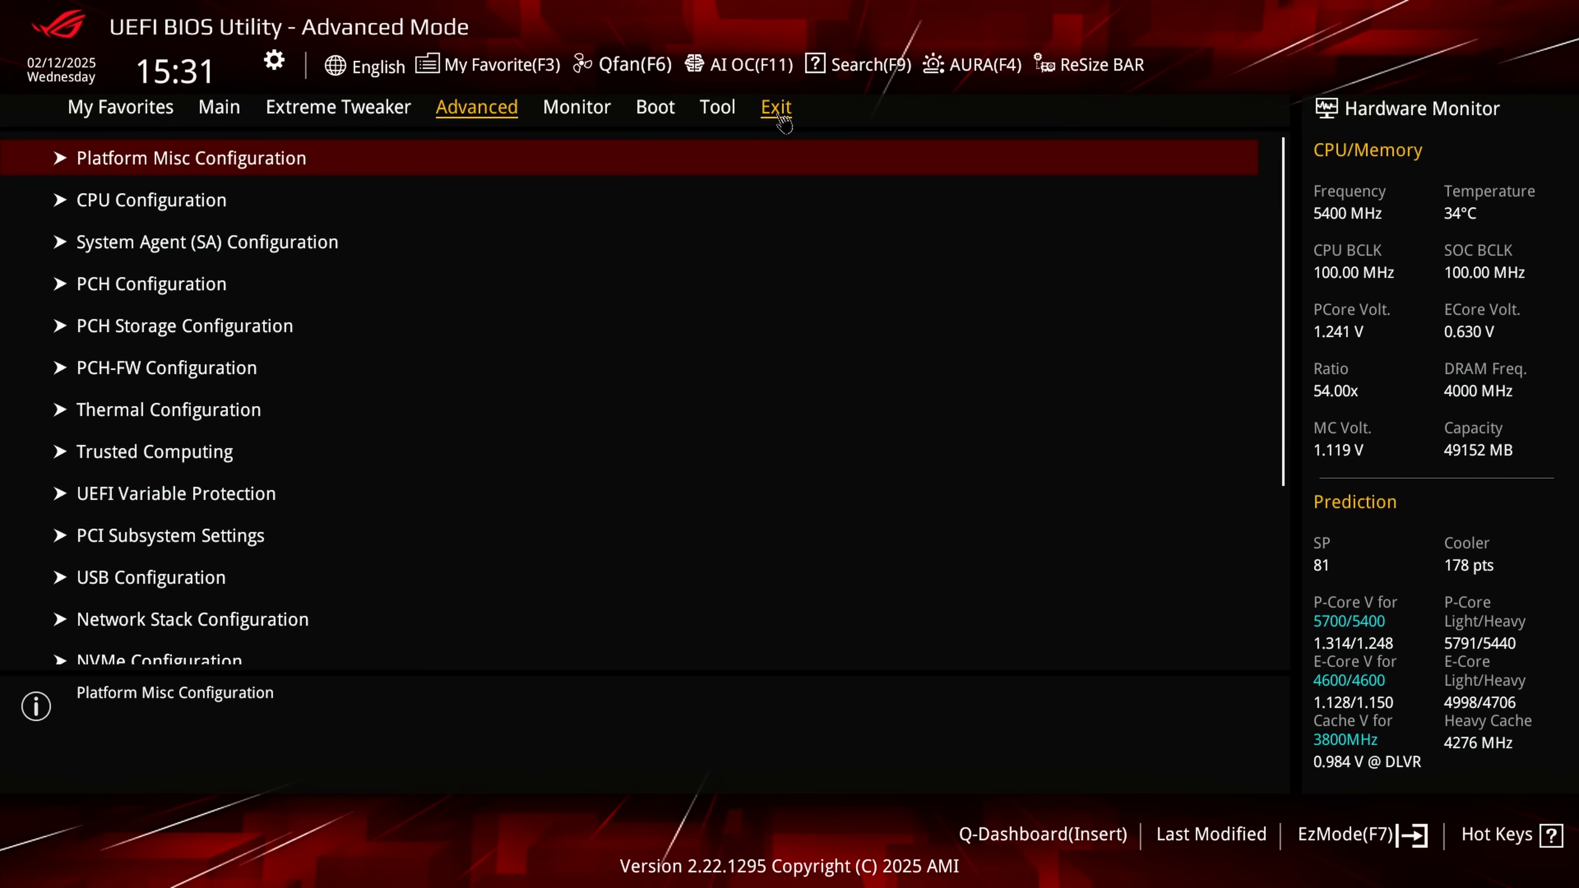
Step: Review the full list of pending BIOS changes, then save the configuration and reset the PC
click(777, 111)
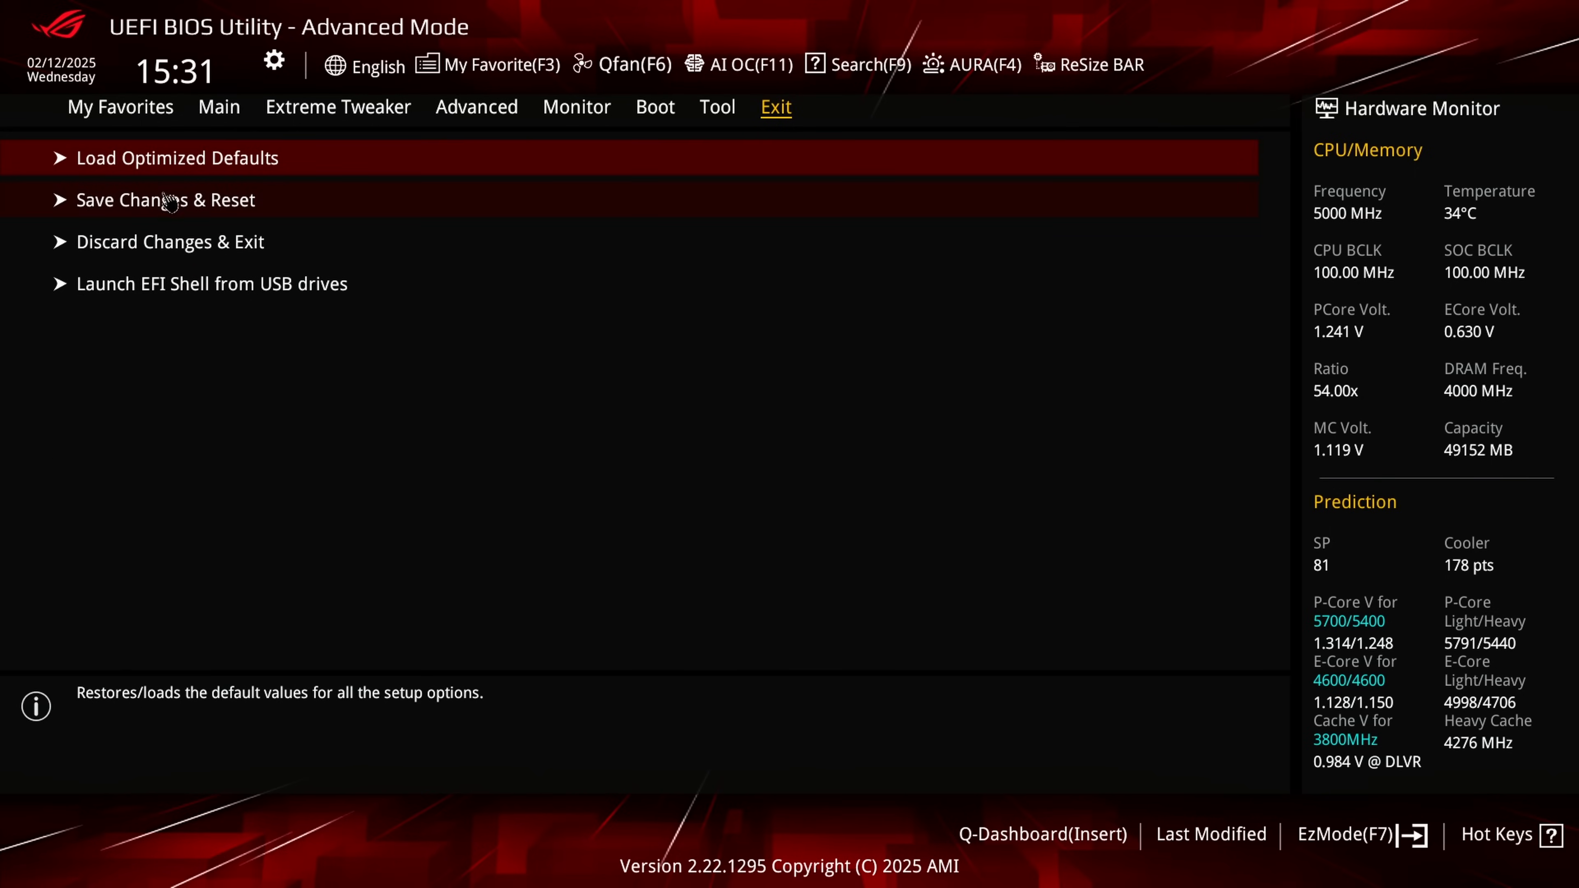
click(175, 211)
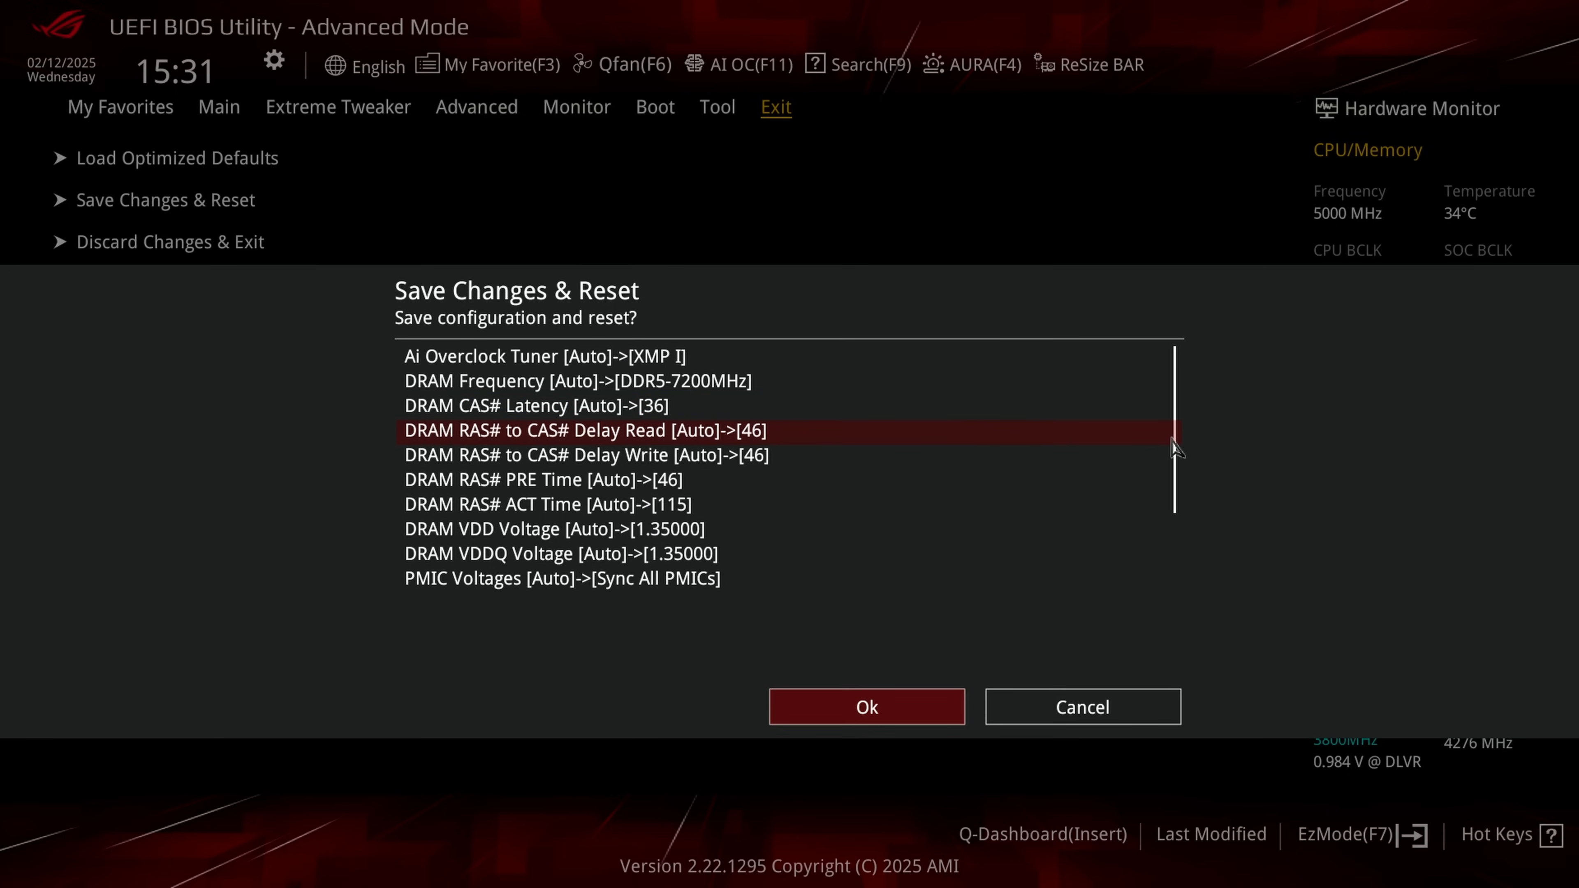
drag(1173, 441, 1172, 526)
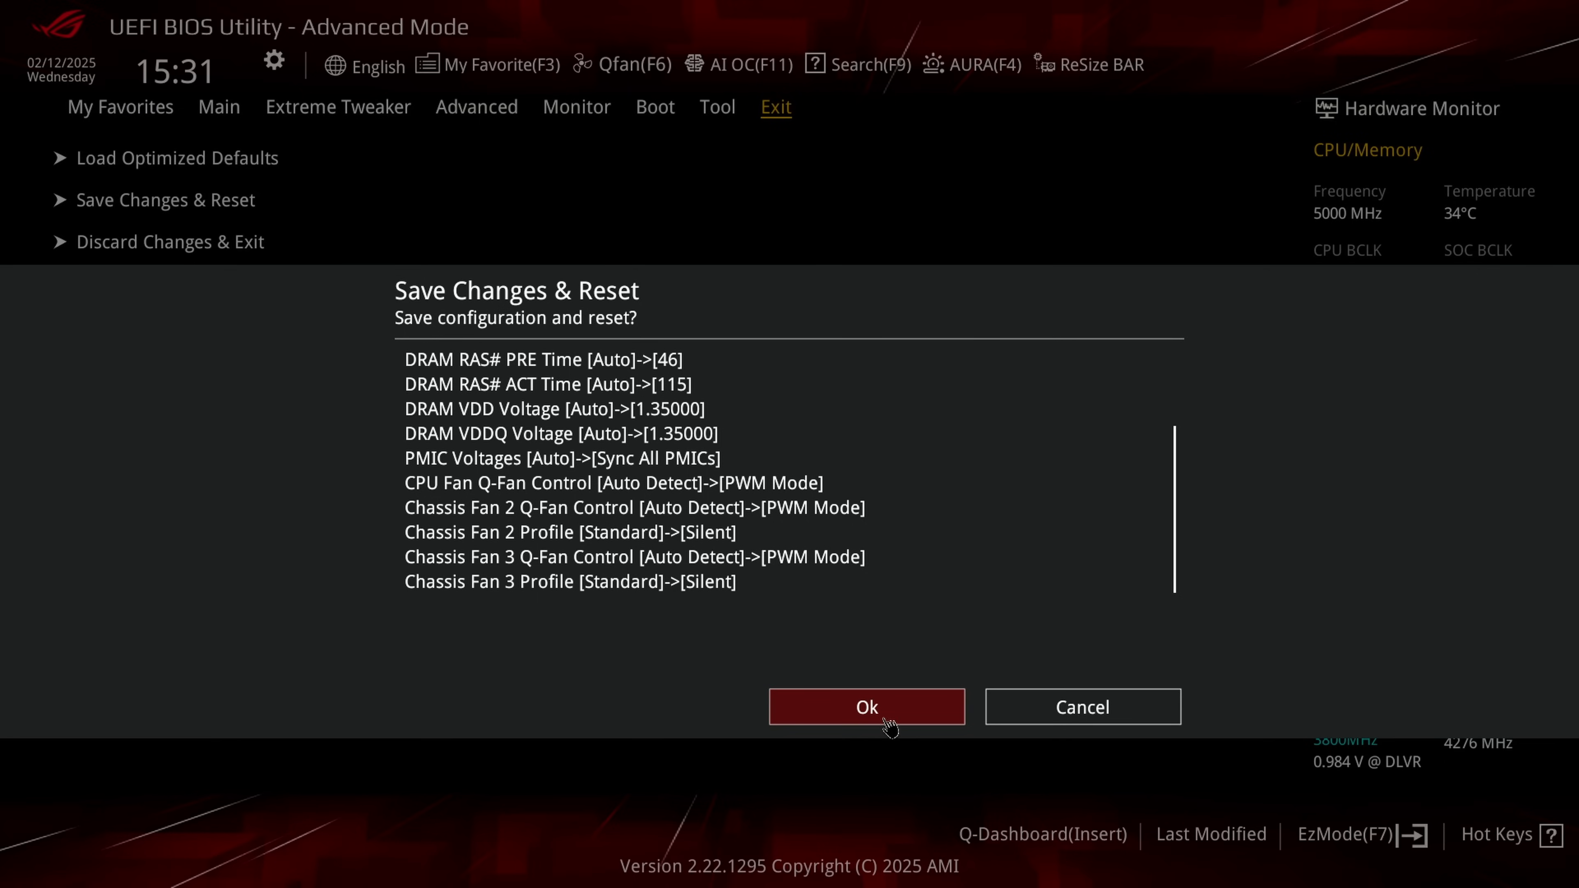
click(889, 726)
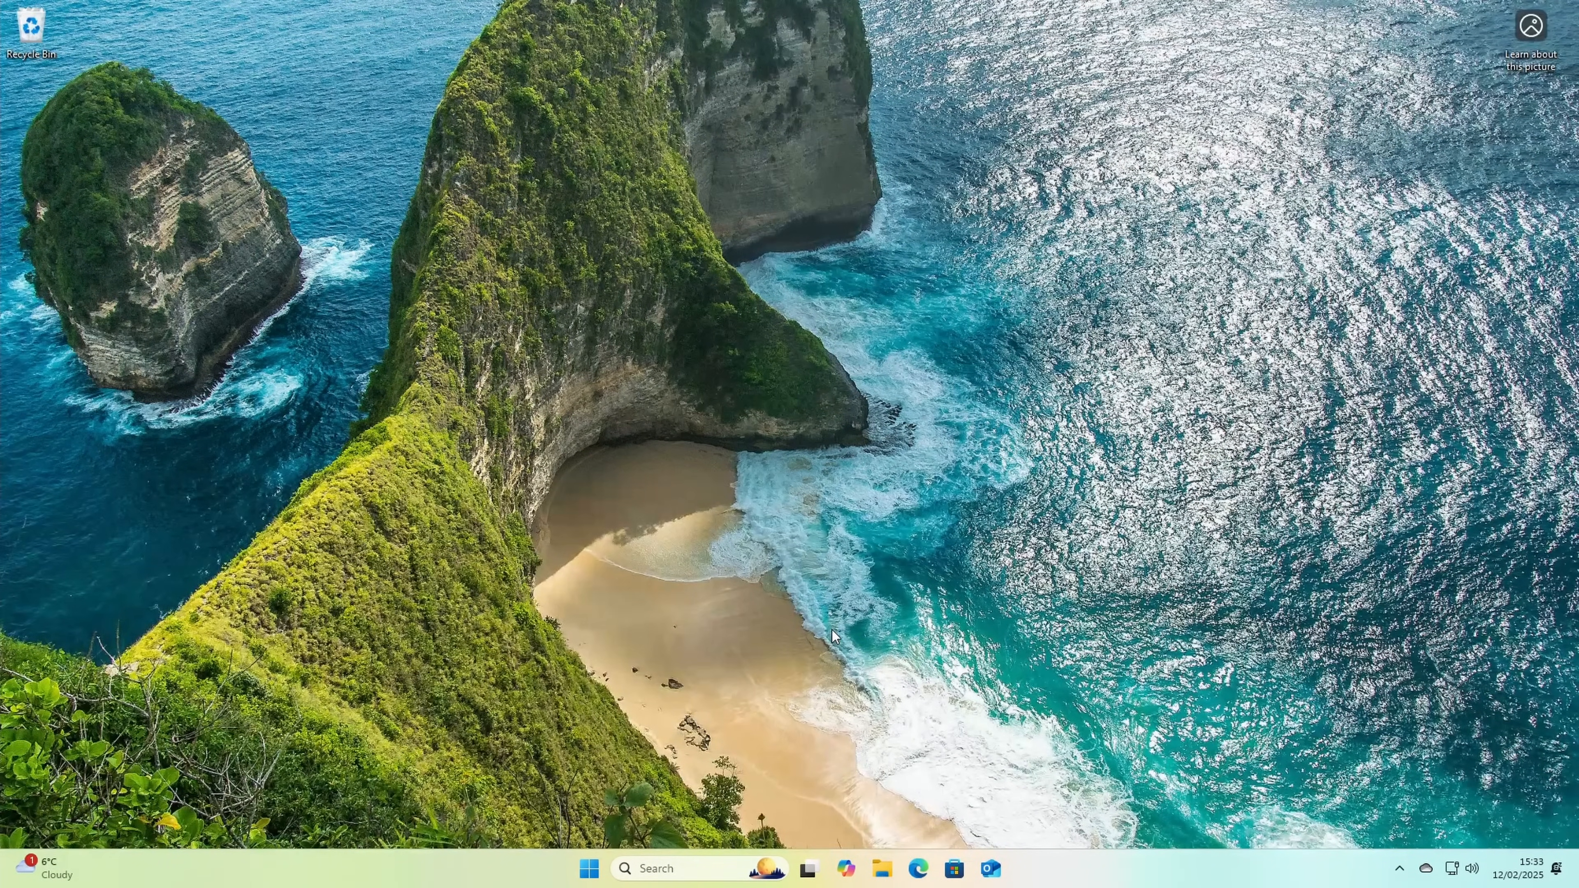
Step: Open Task Manager maximized and check the memory speed in its performance data
key(ctrl+alt+Delete)
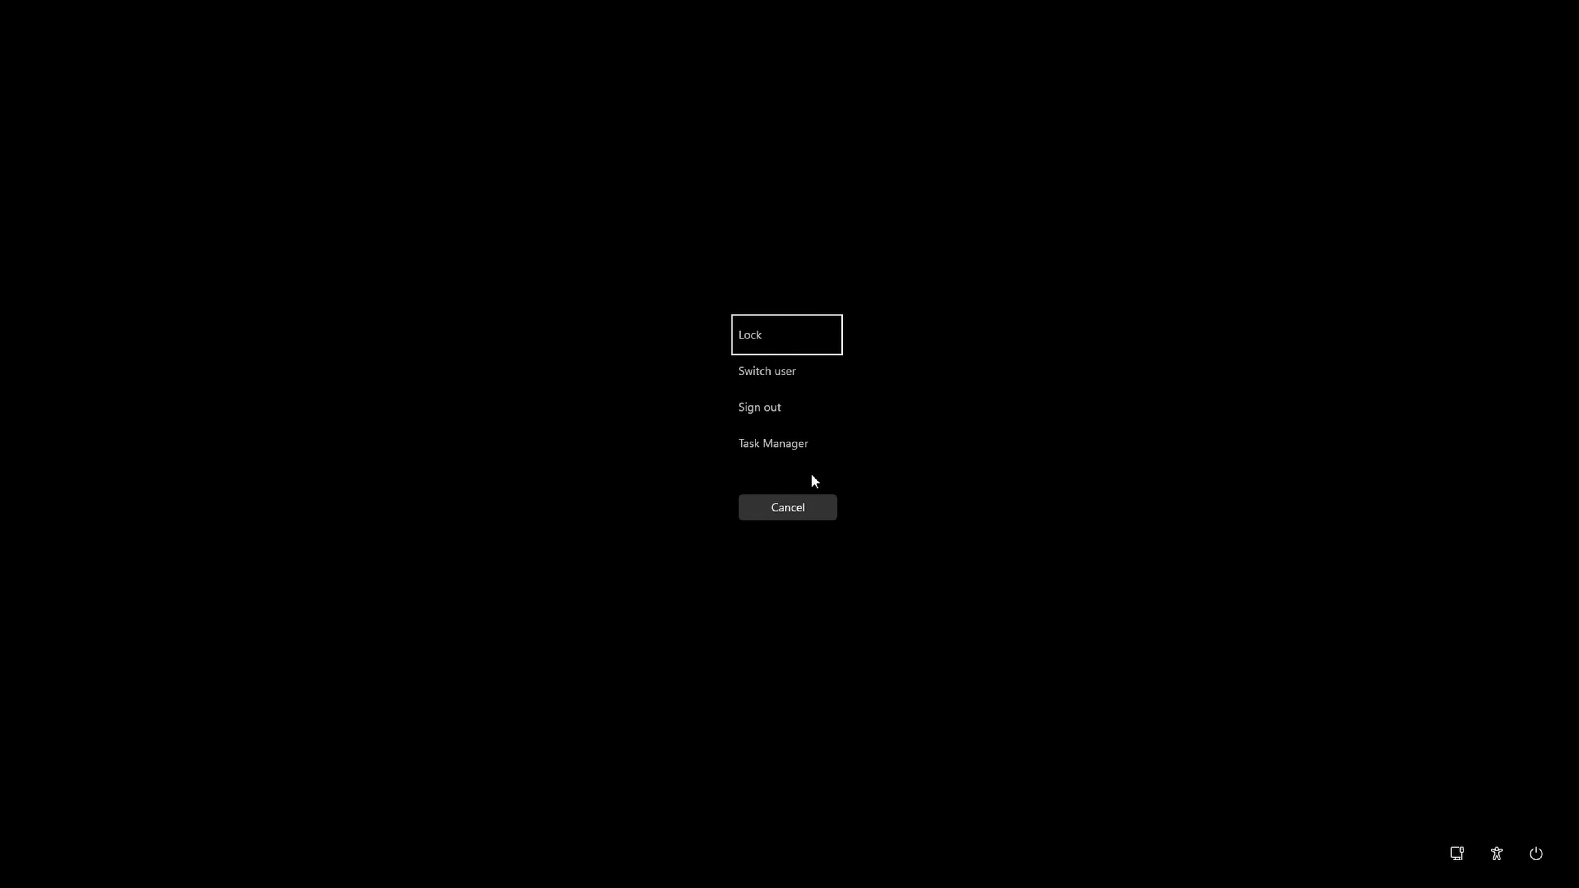
click(808, 456)
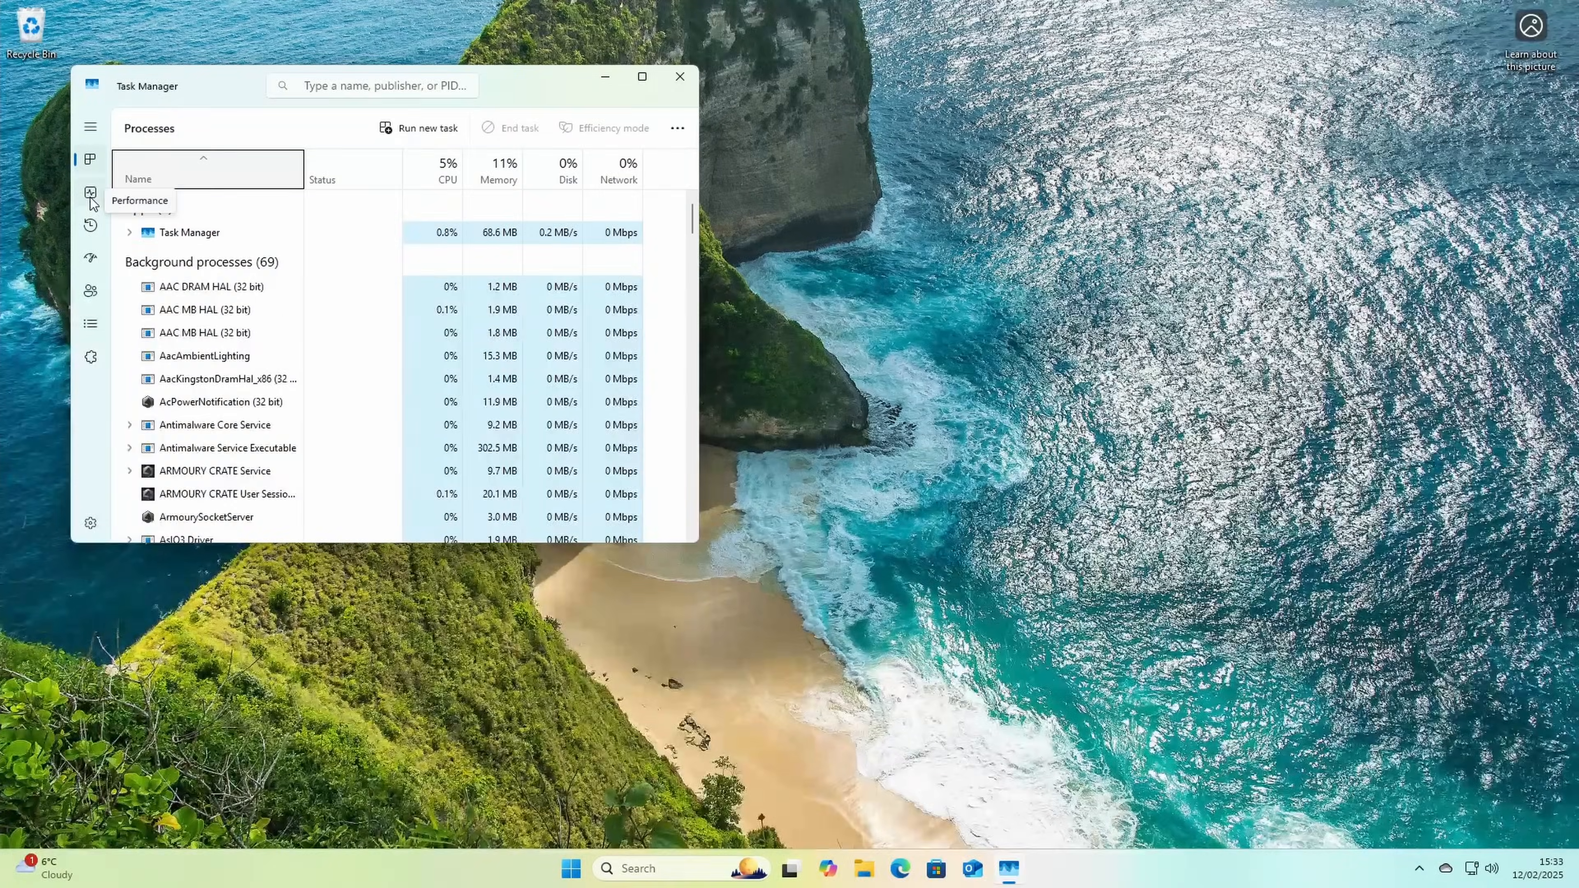
click(91, 194)
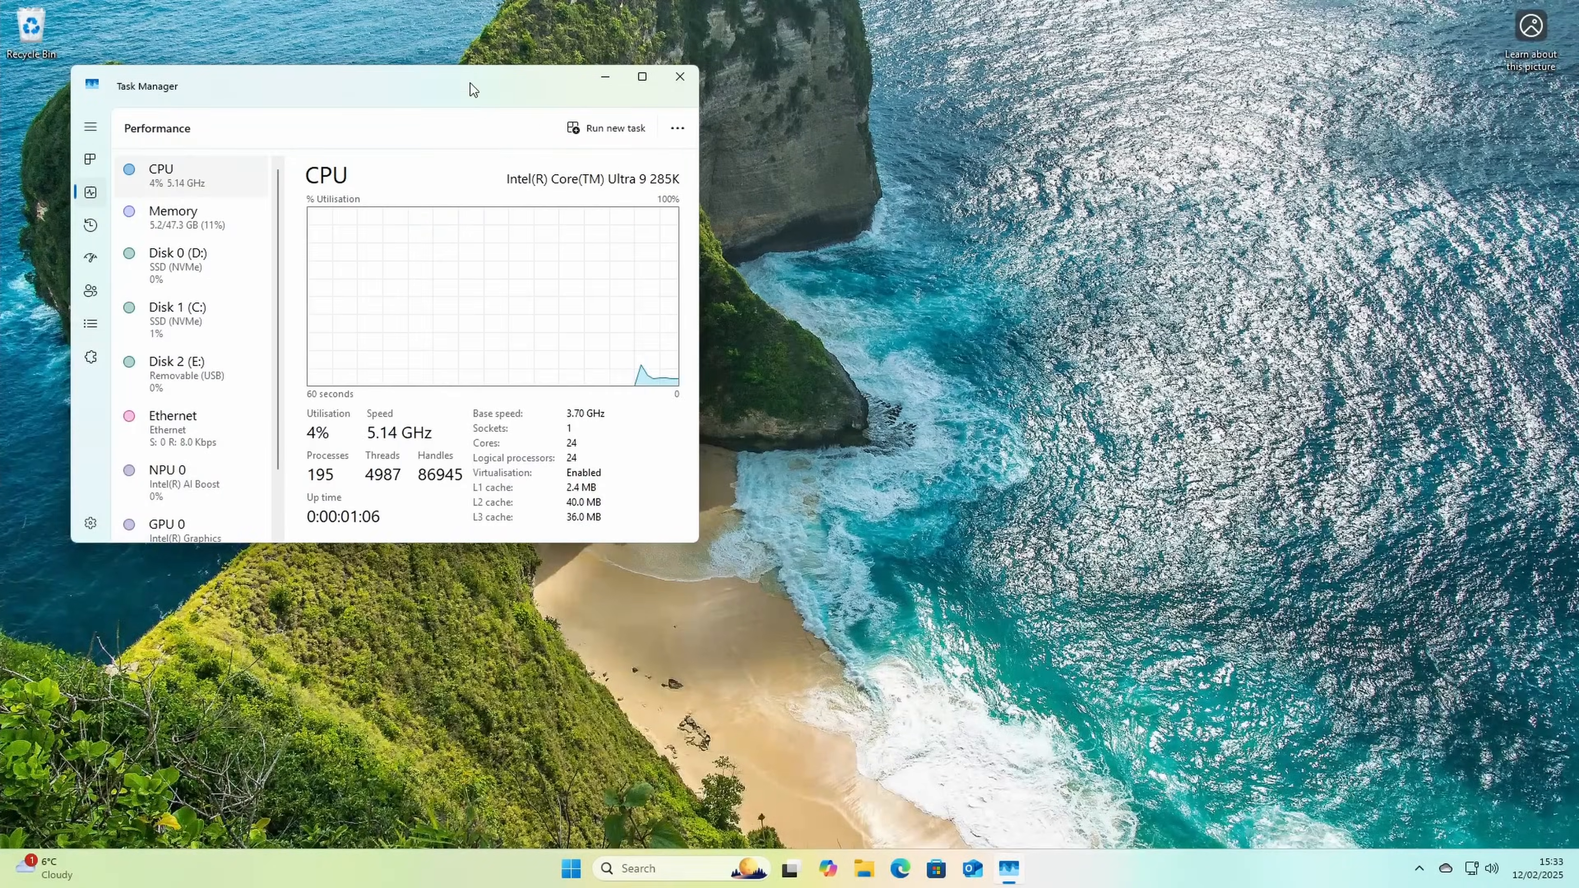
click(636, 77)
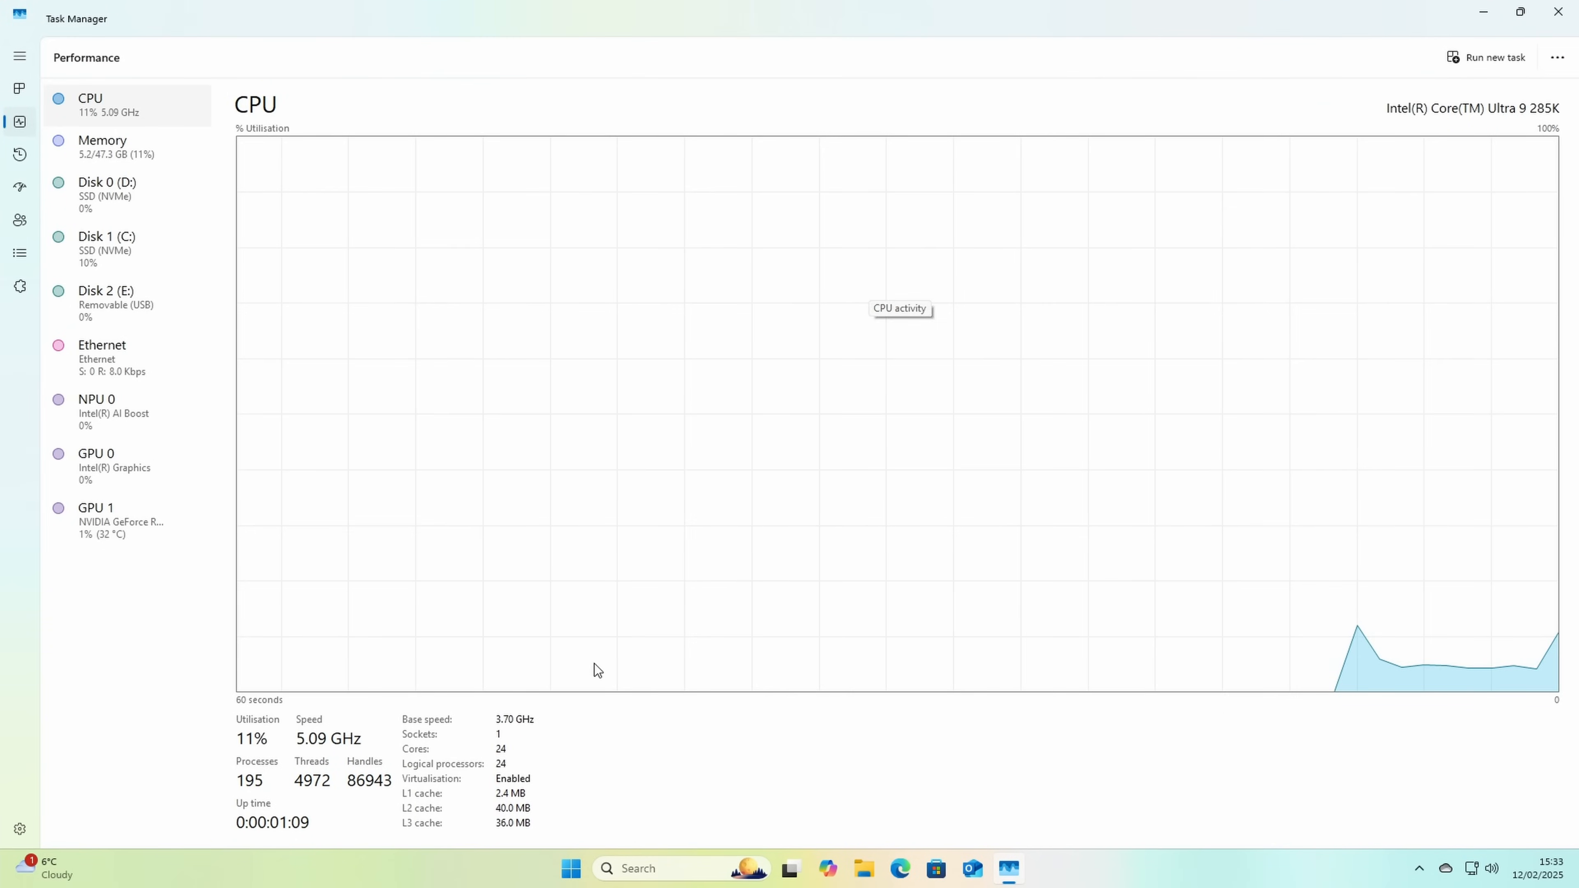
click(114, 168)
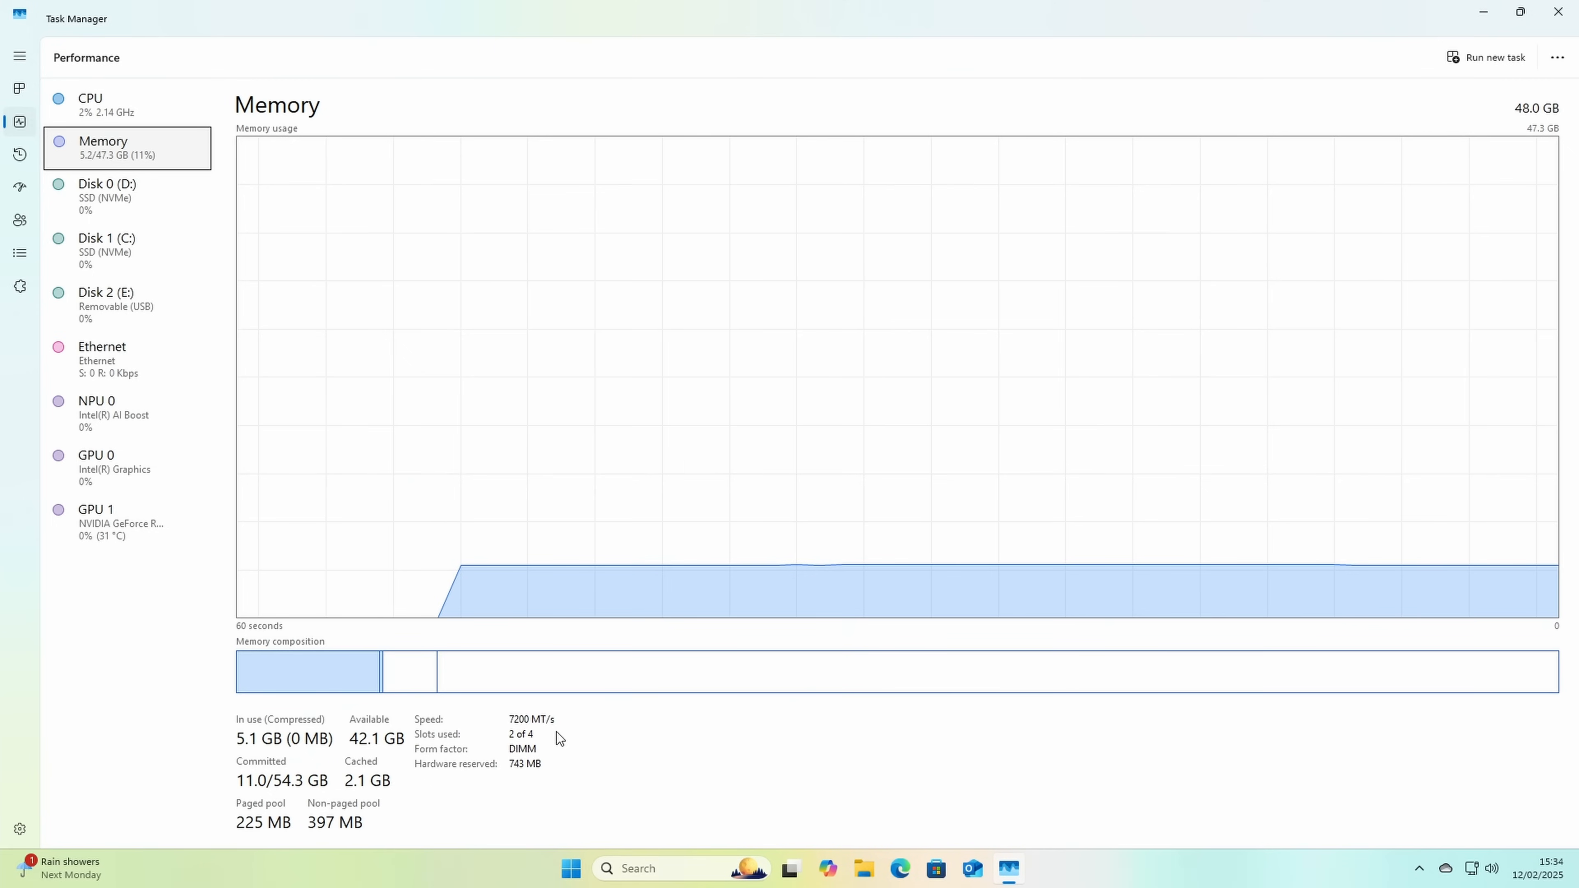
mouse_move(590, 685)
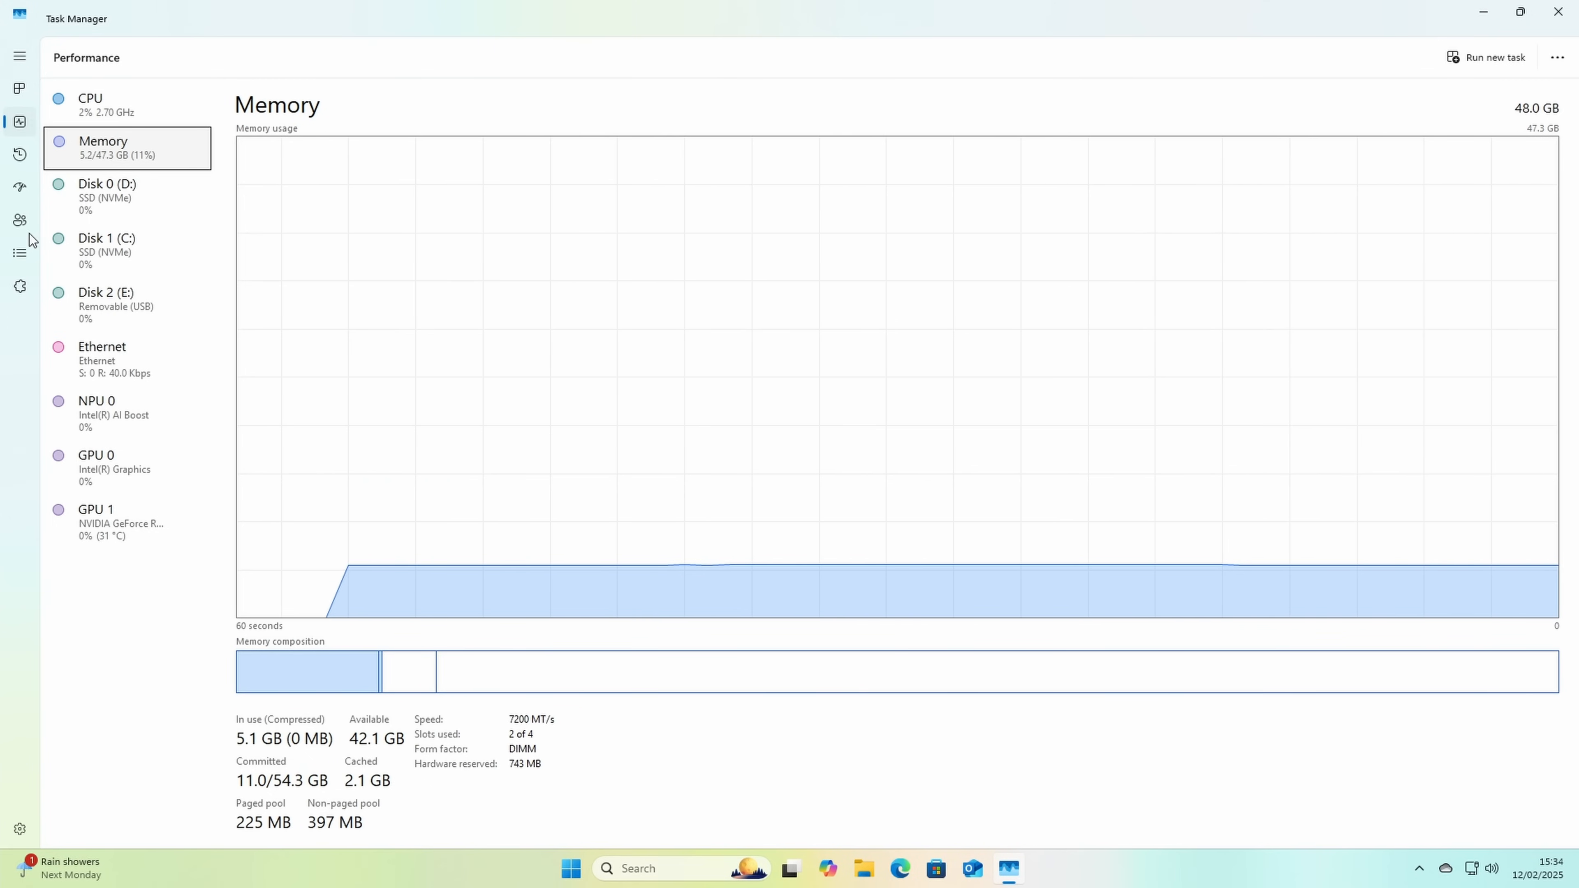
Step: Disable OneDrive in Task Manager's startup apps
click(19, 189)
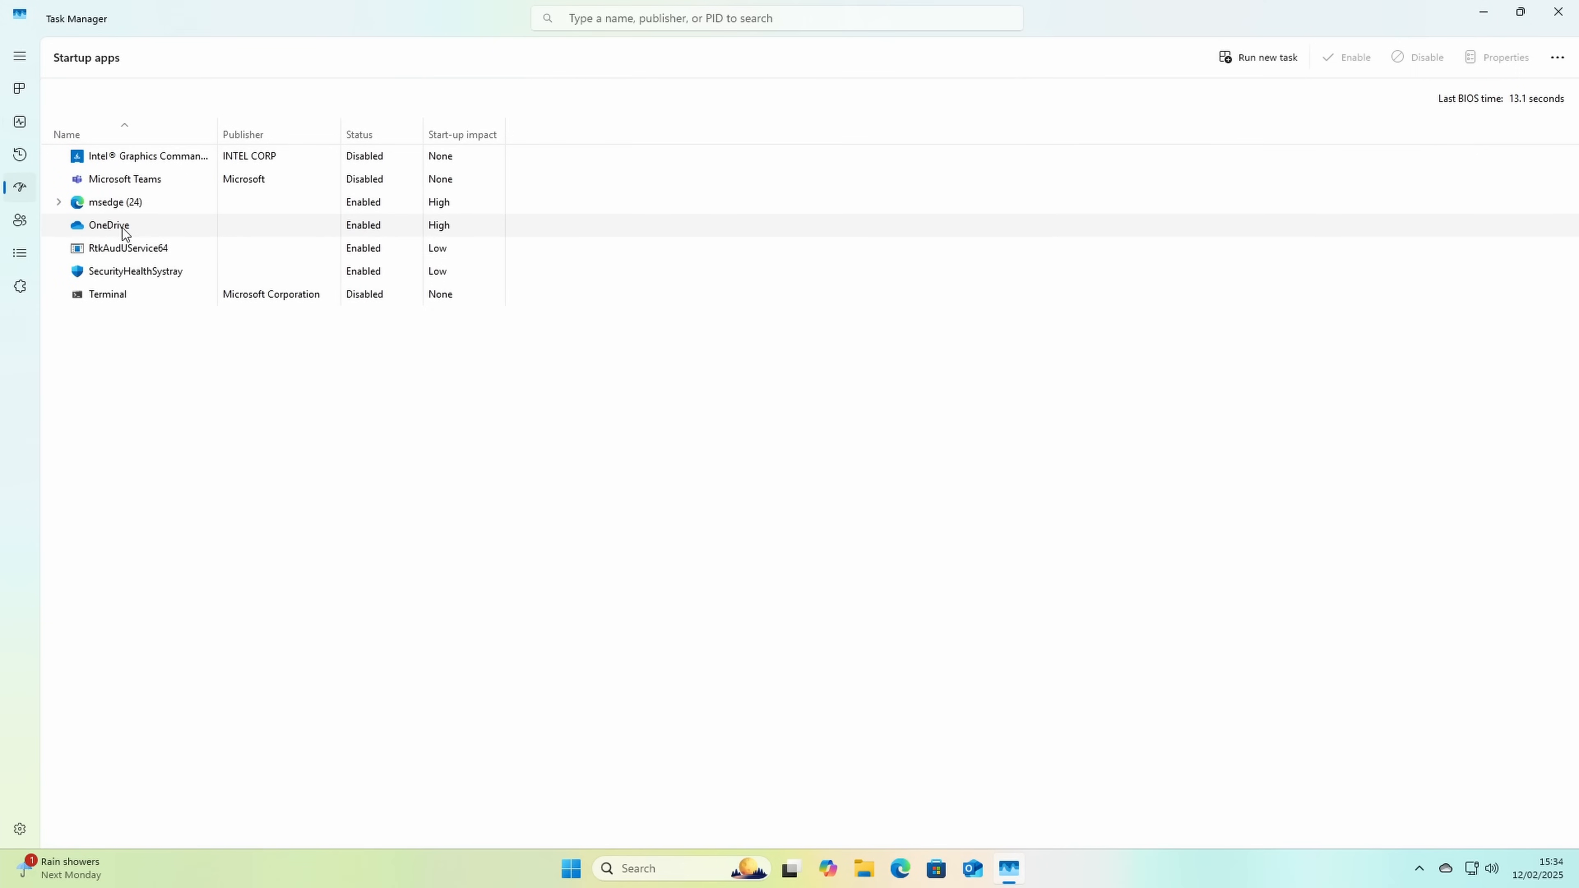
right_click(362, 232)
click(392, 237)
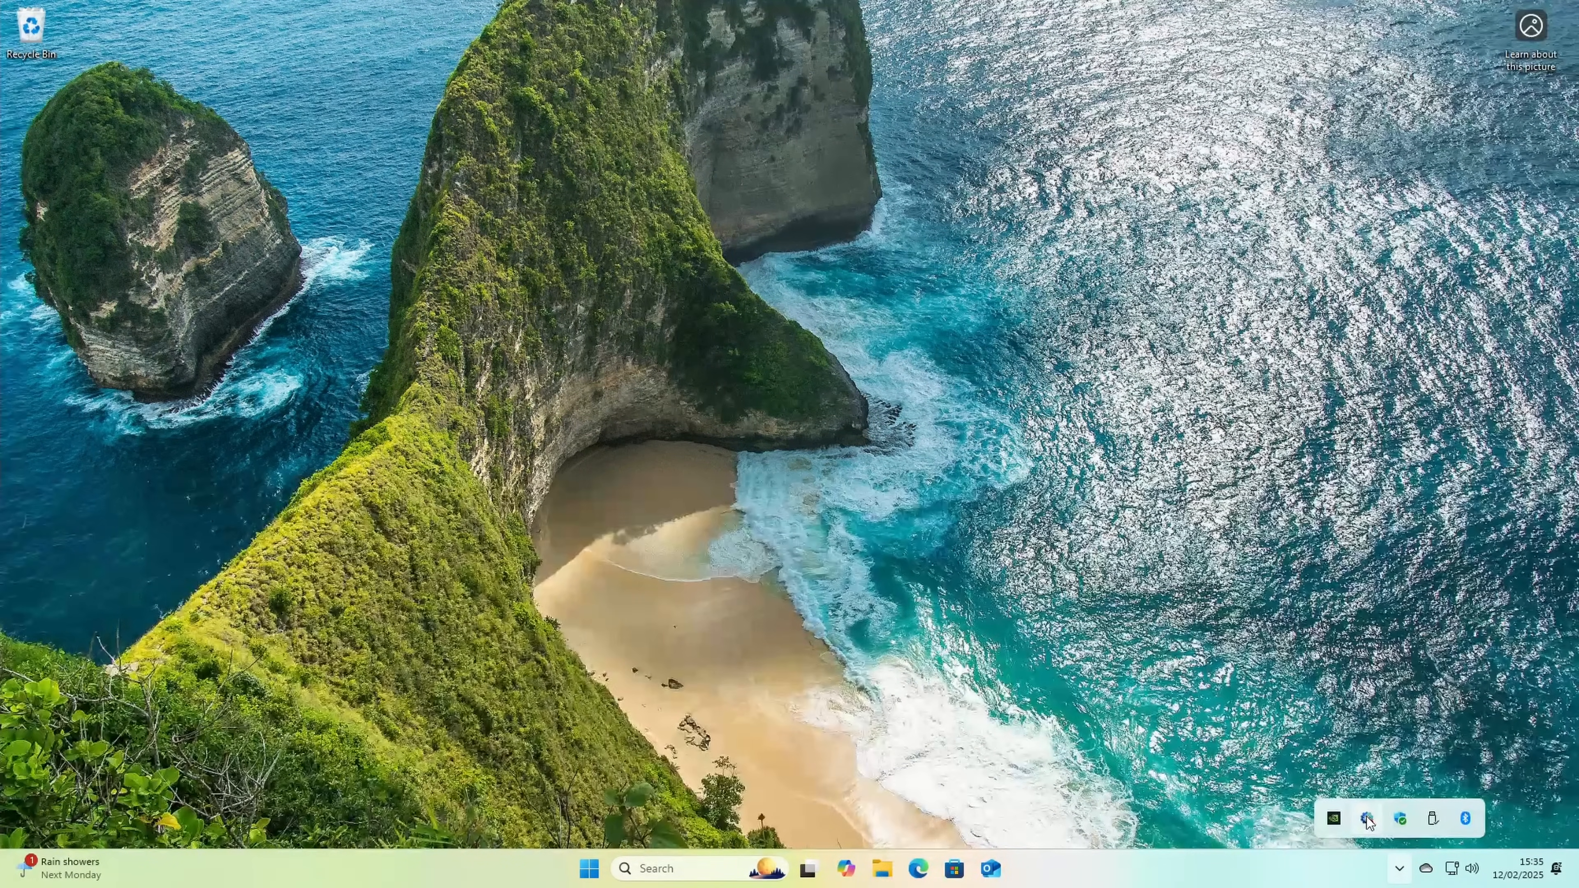
Step: Uninstall ASUS DriverHub from the installed apps, allowing its uninstaller to make changes, and check the hidden tray icons
click(974, 736)
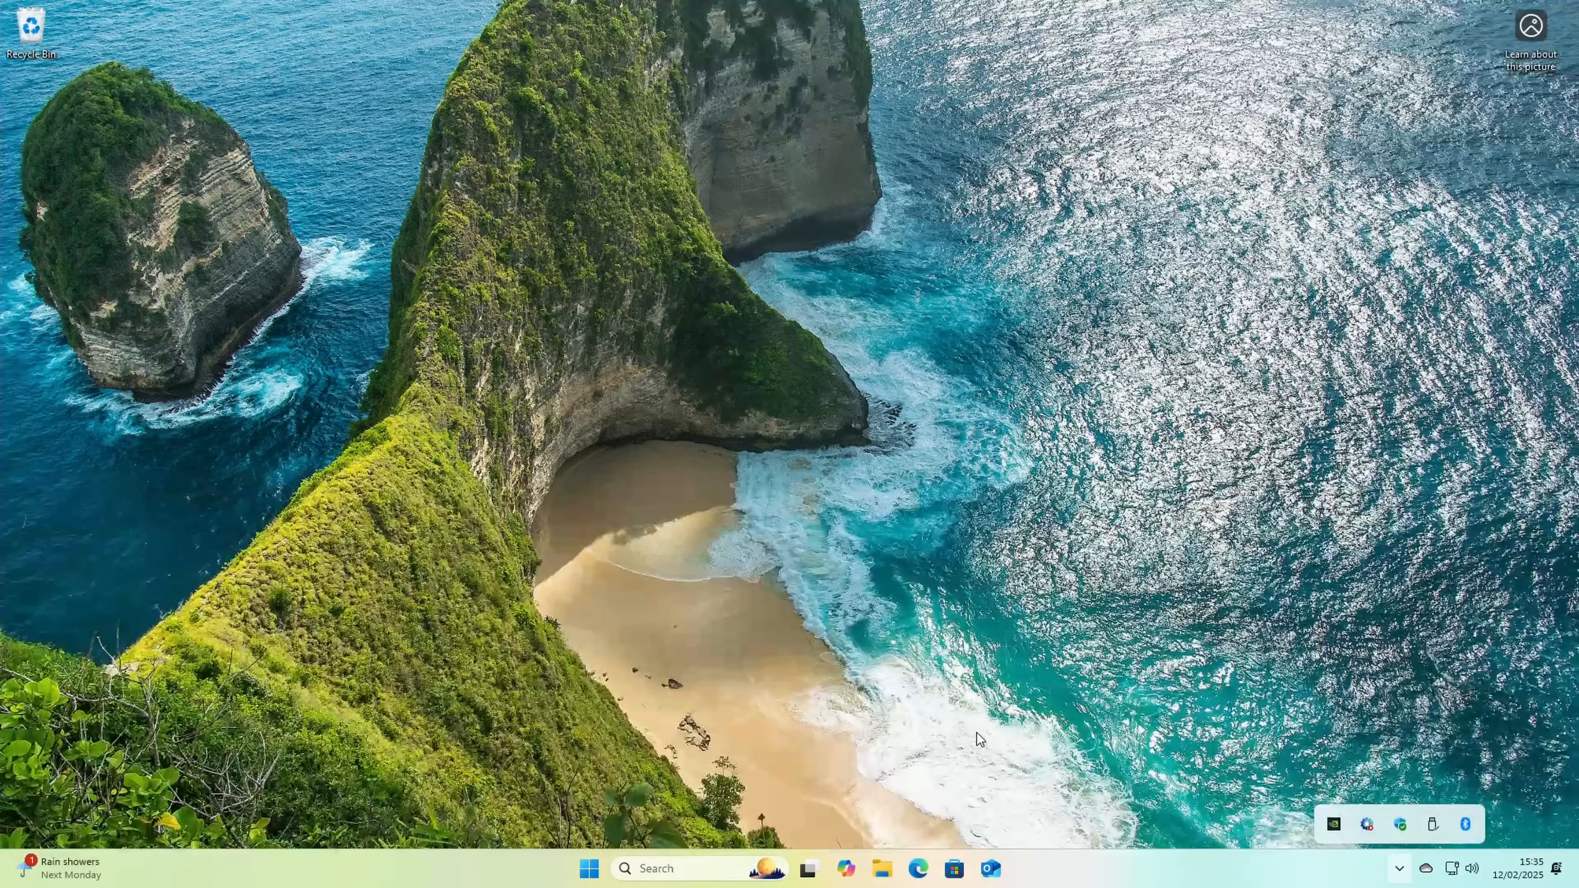
click(589, 868)
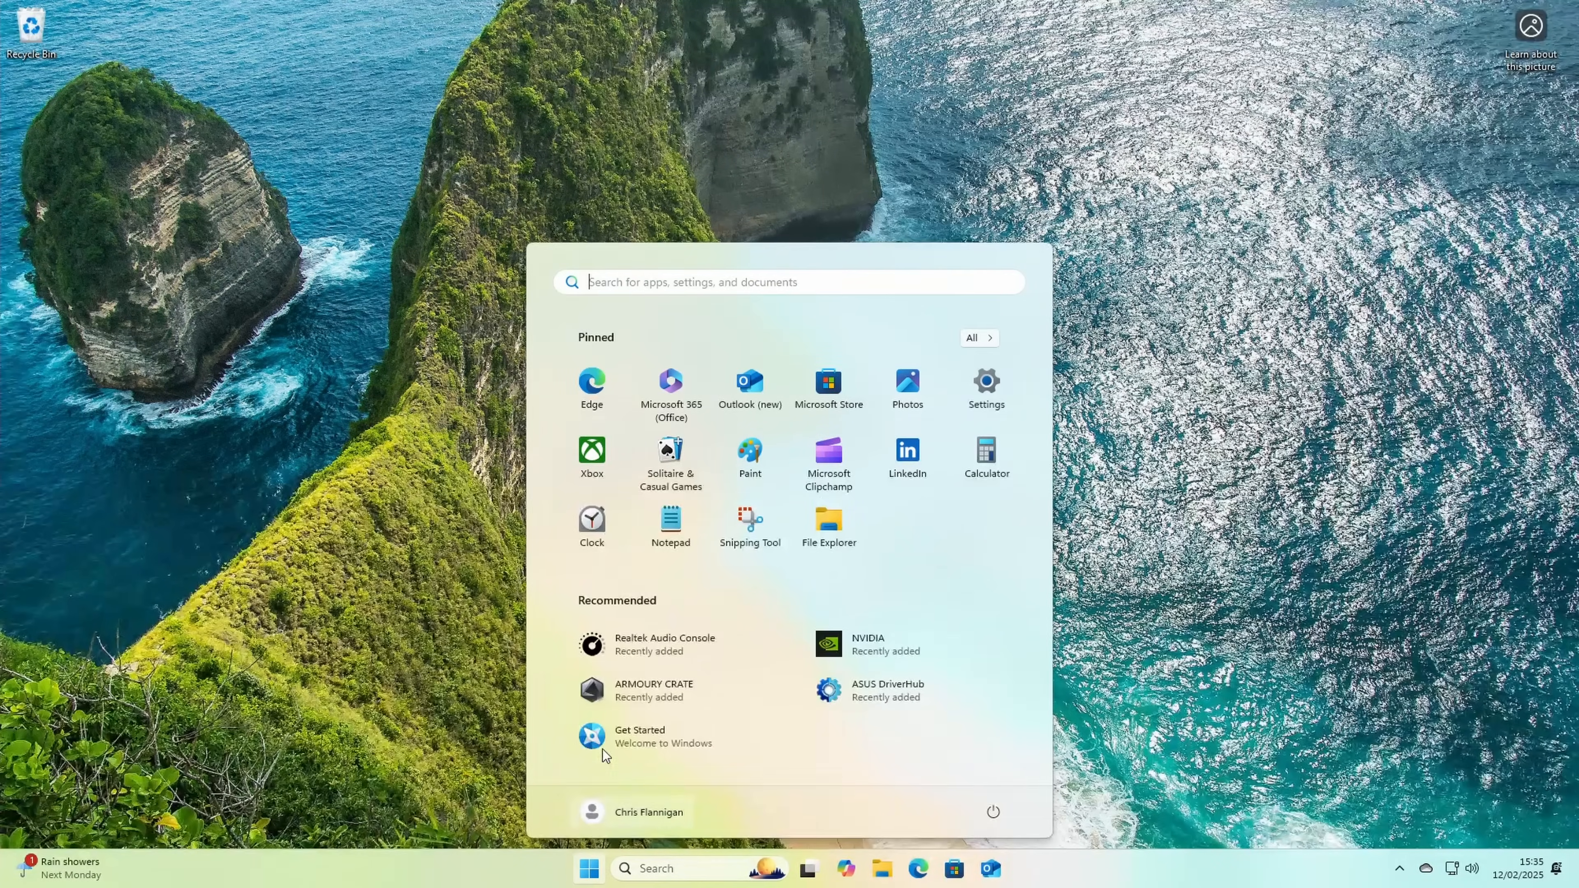
click(975, 337)
right_click(823, 475)
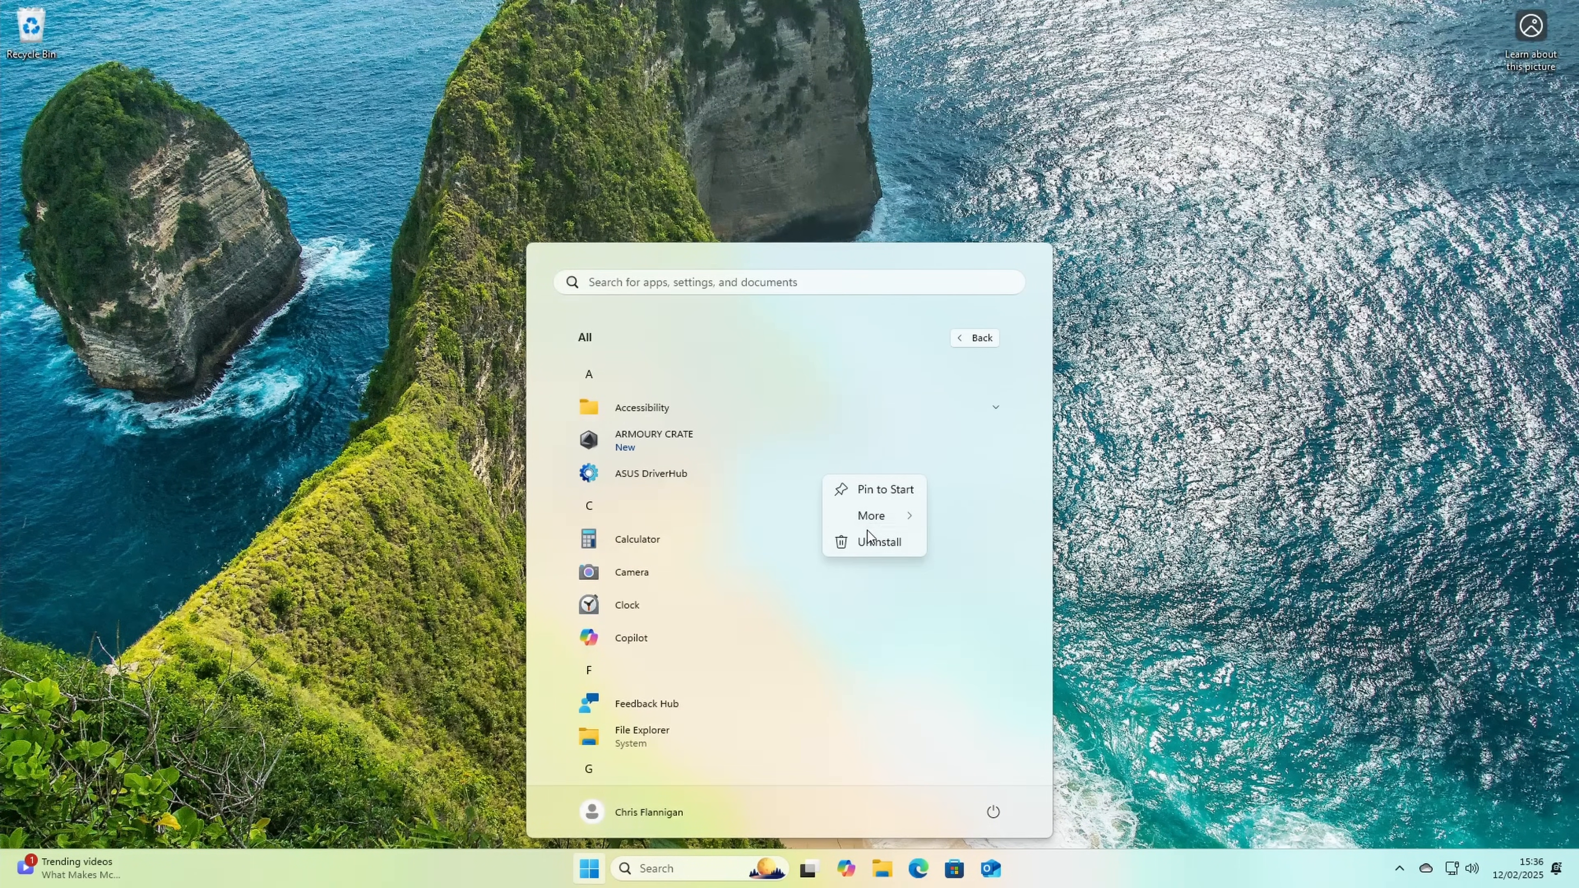
click(868, 544)
click(1337, 414)
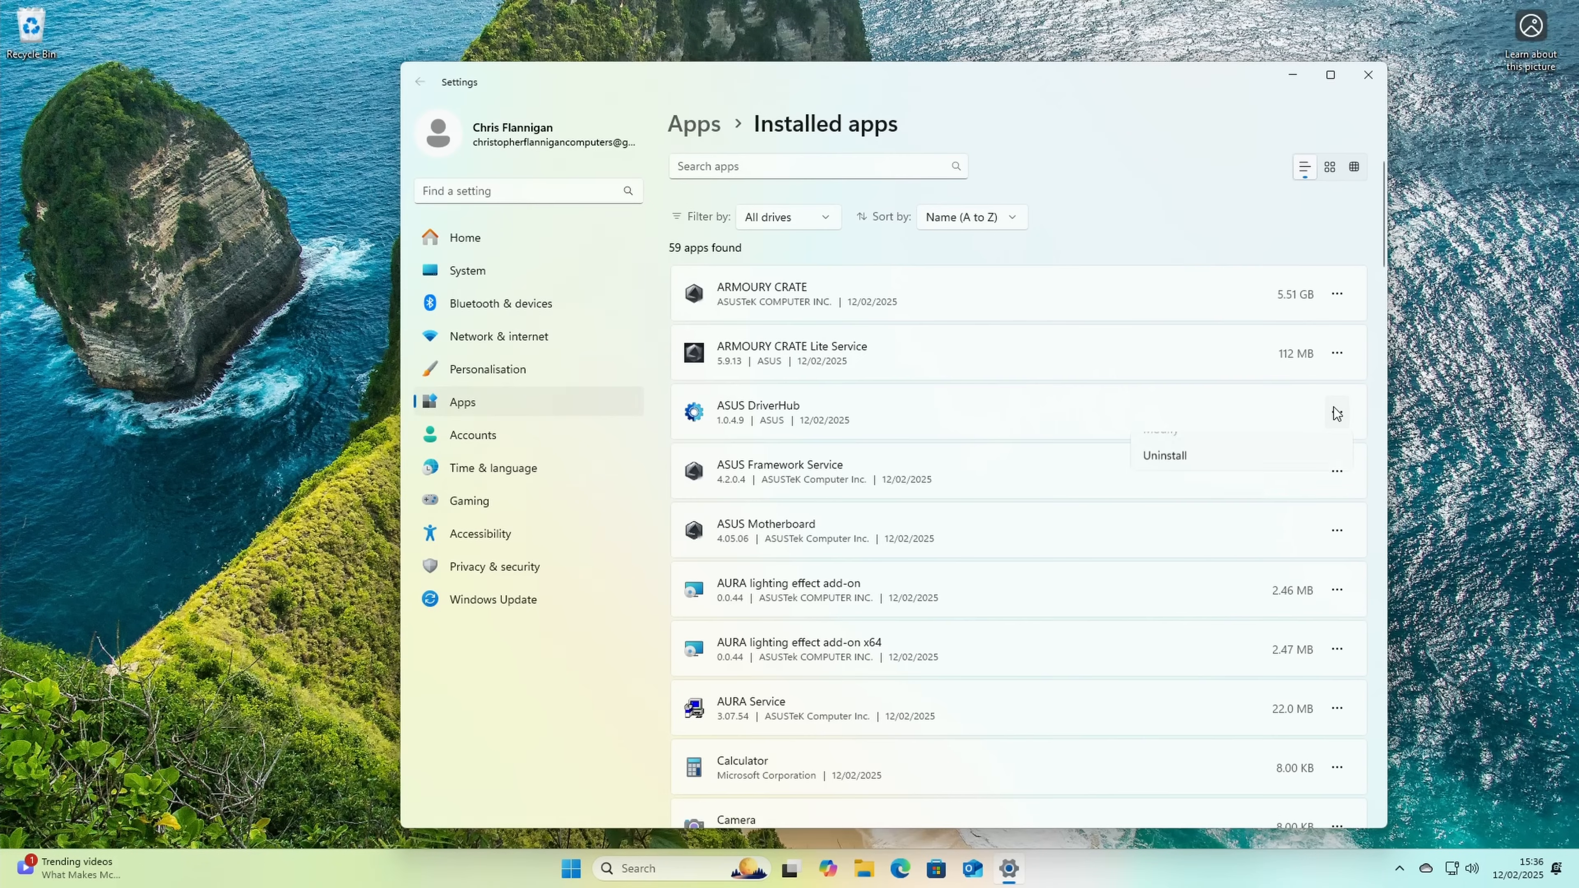
click(1196, 473)
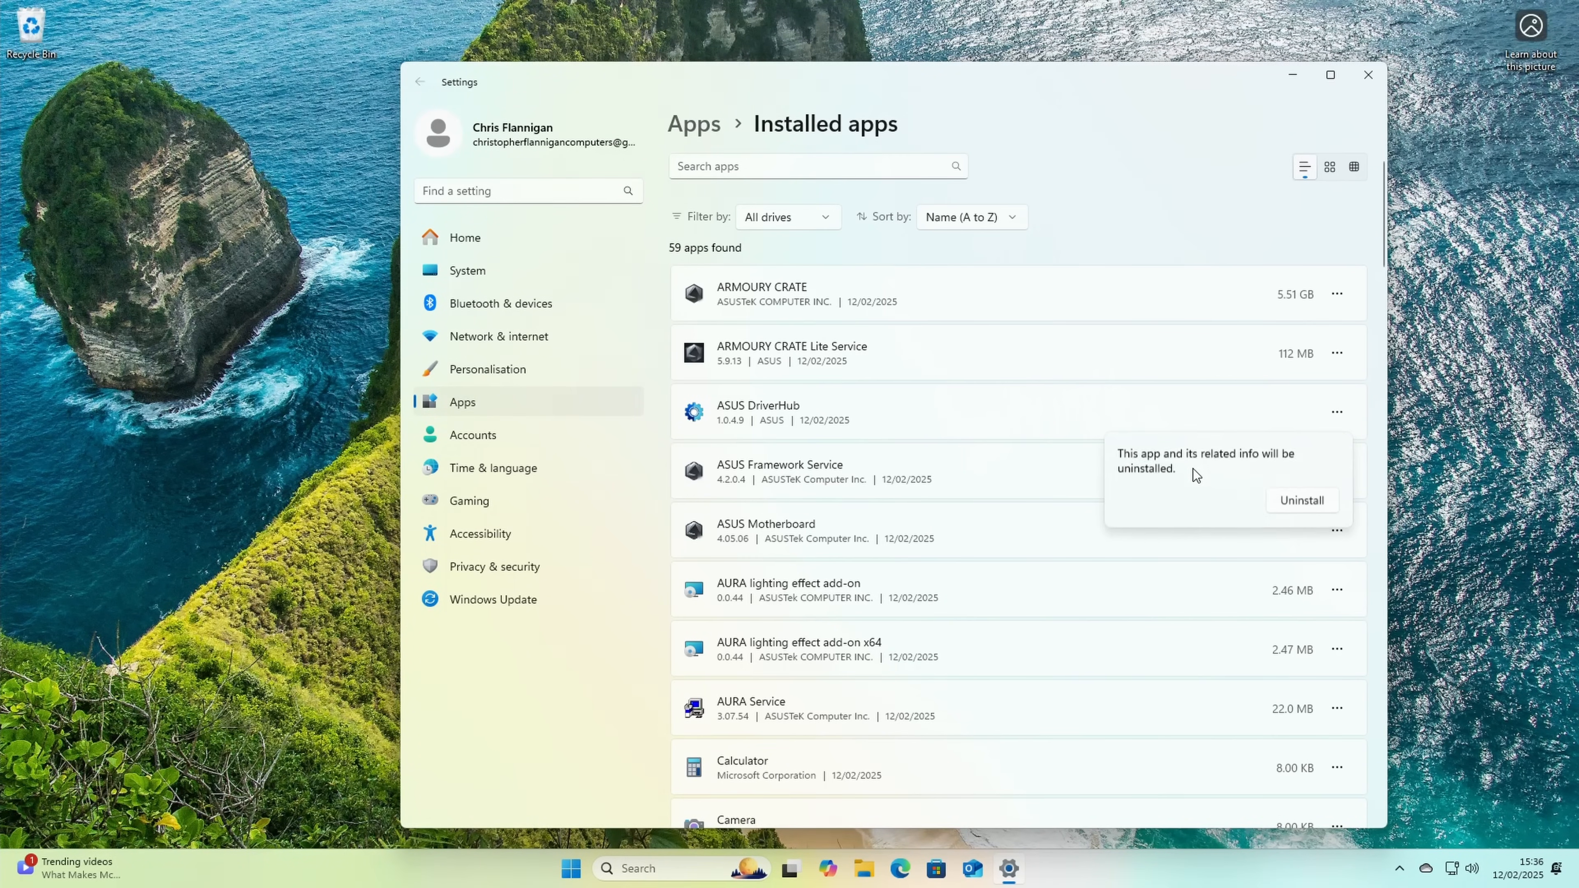
click(1286, 497)
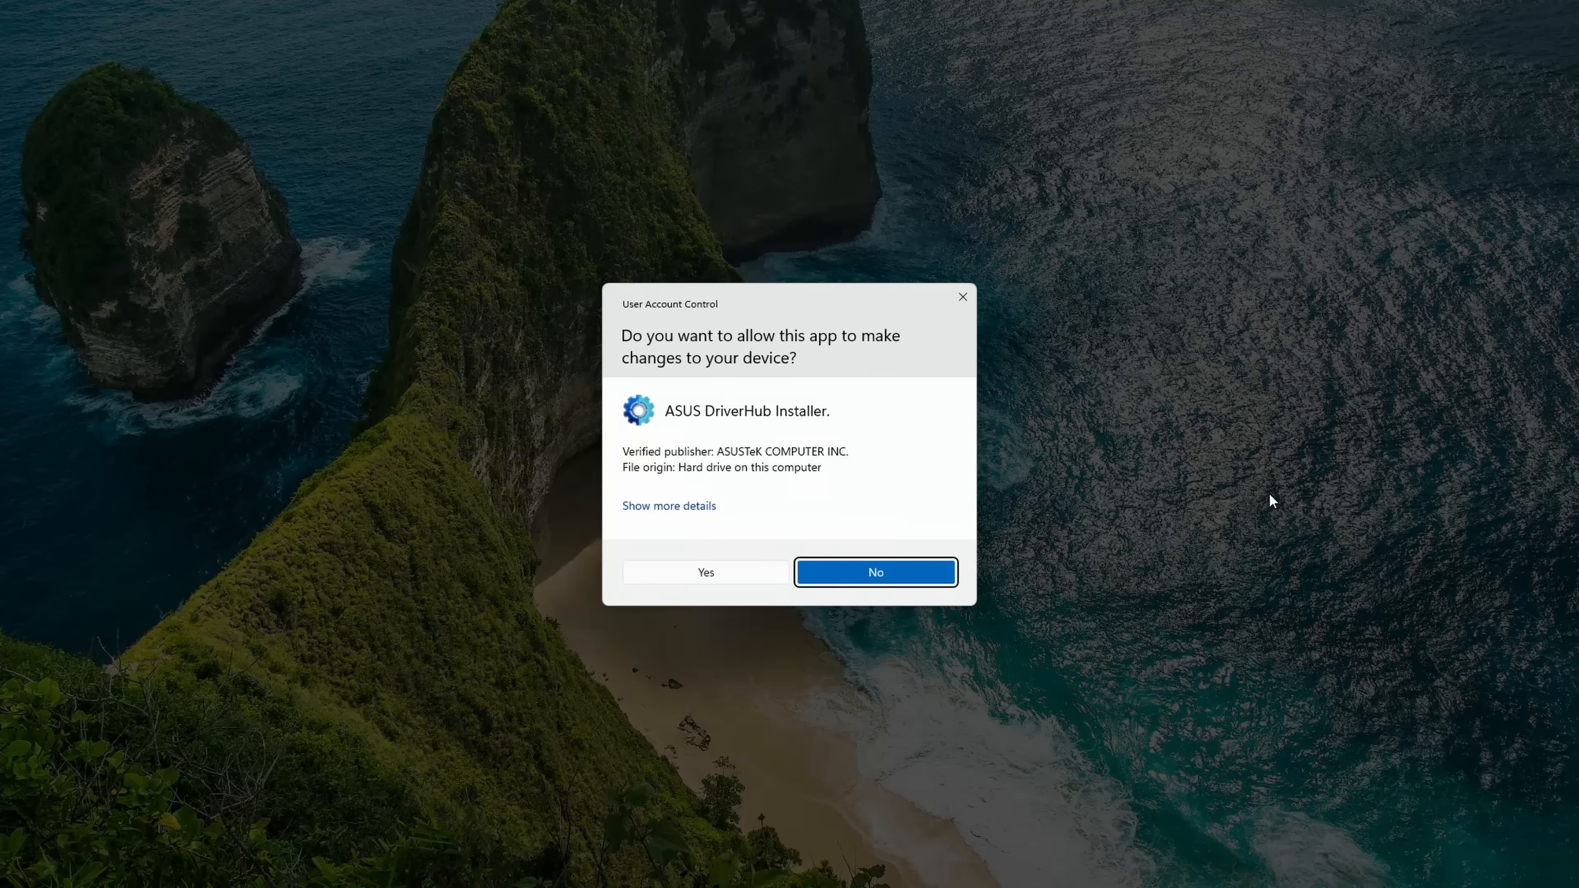
click(758, 579)
click(1446, 868)
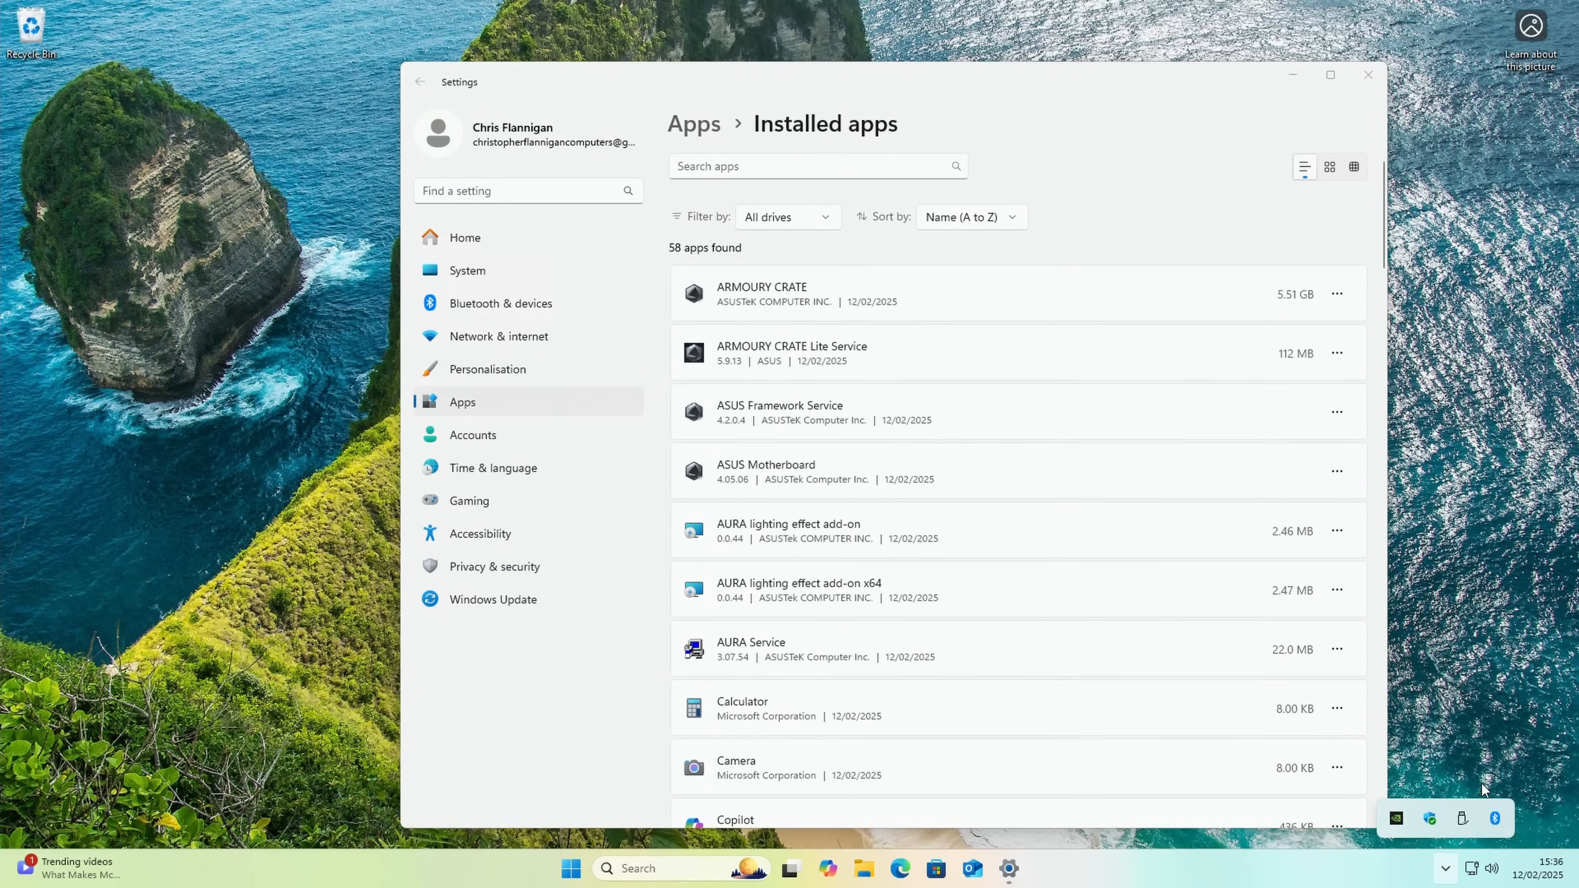
click(1484, 578)
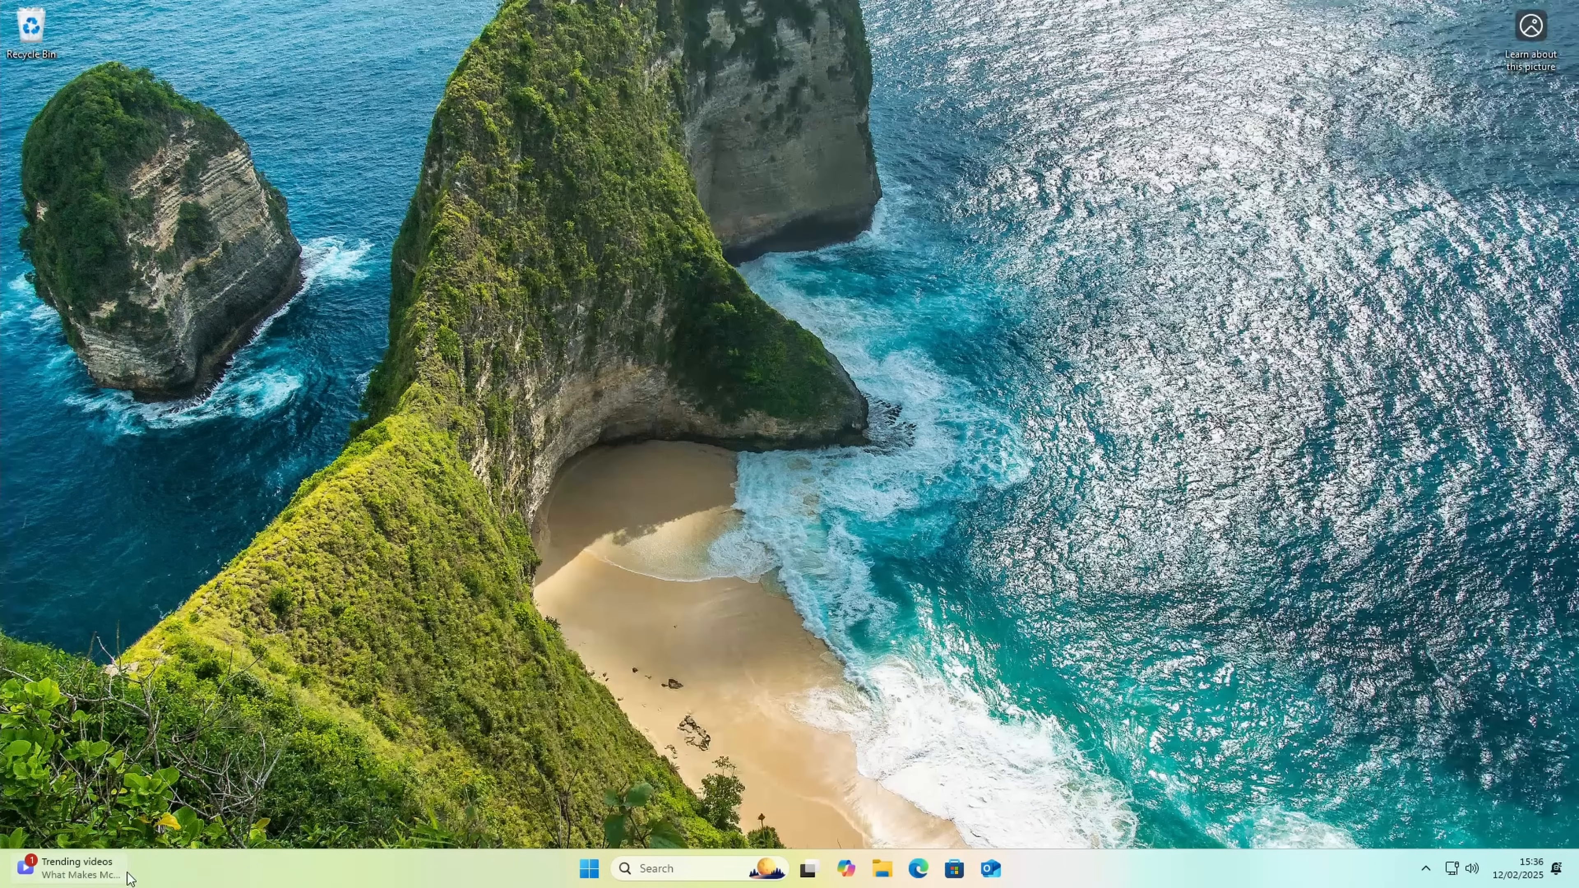
Step: Set the taskbar search to Search icon only, turn off Task view and Widgets, and close Settings
right_click(421, 874)
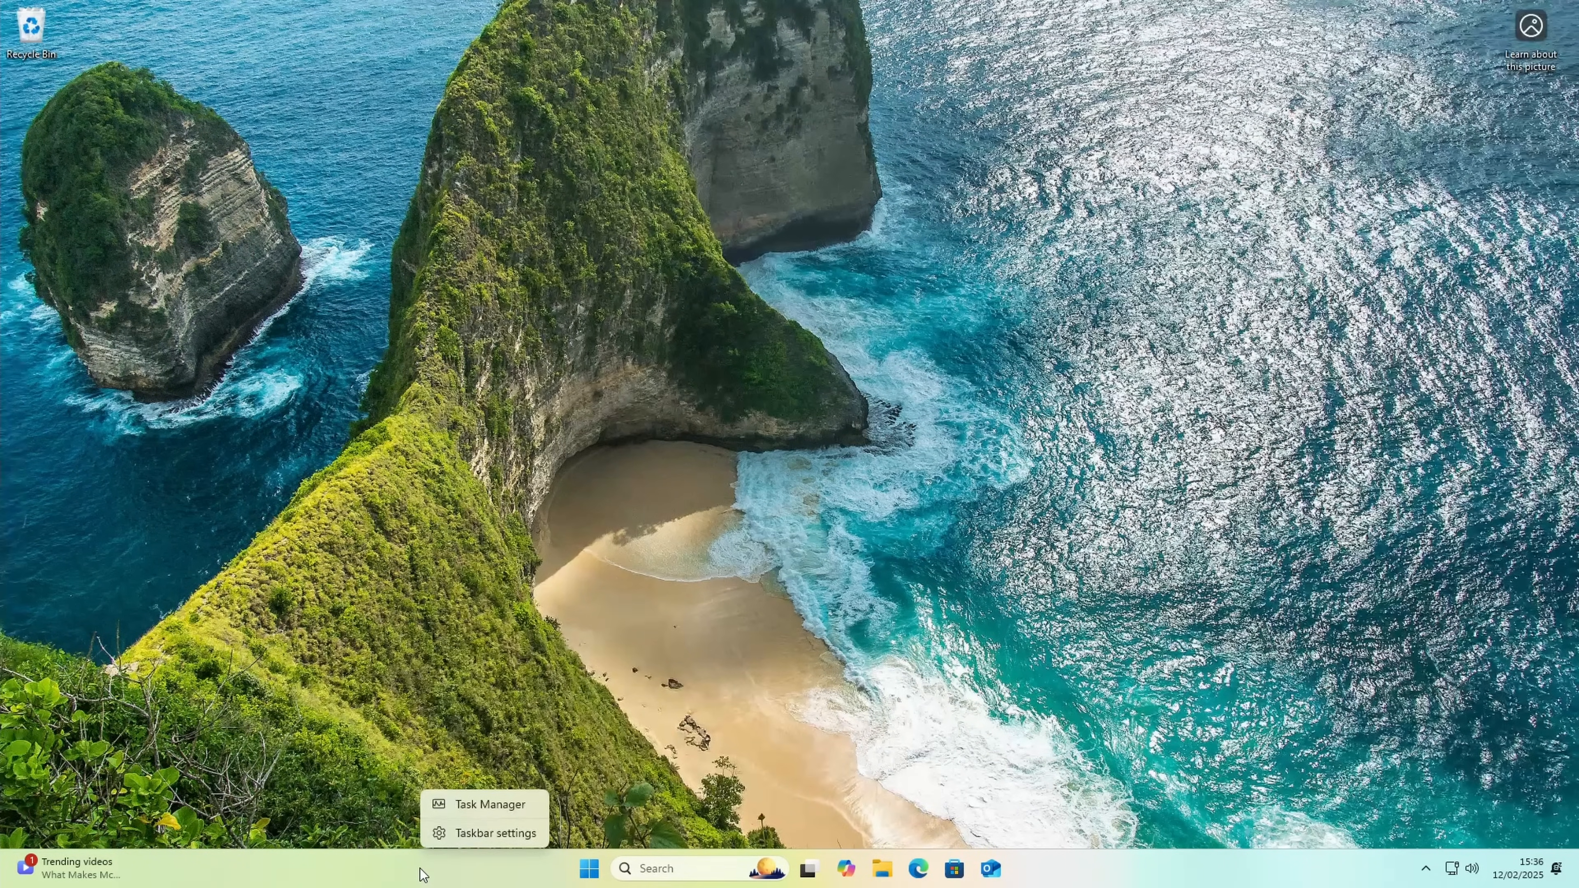
click(474, 833)
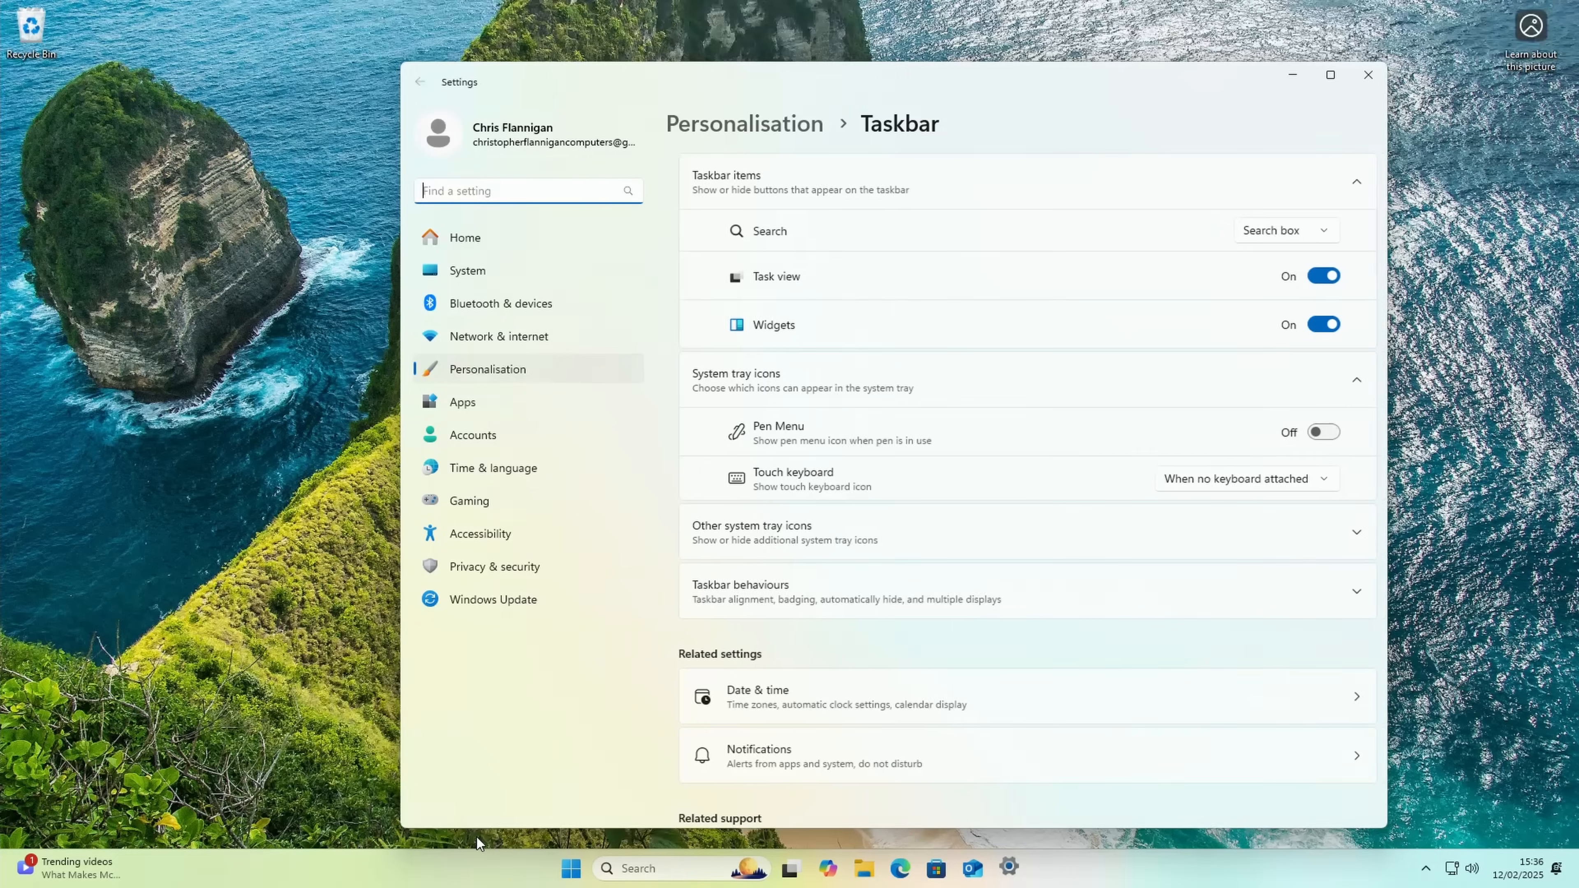
click(1319, 232)
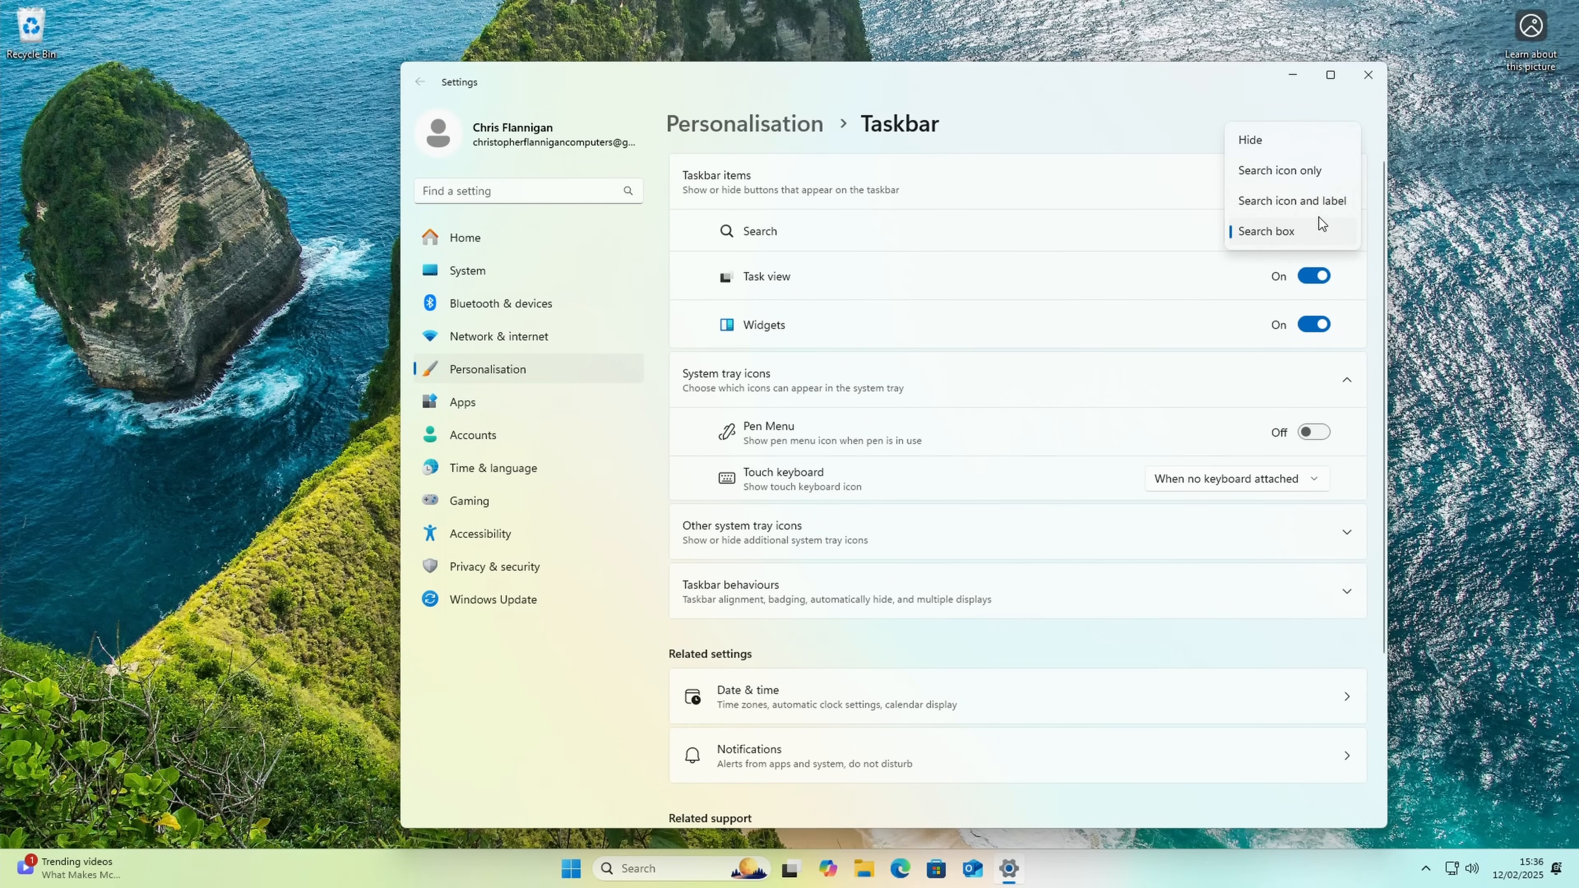
click(1319, 173)
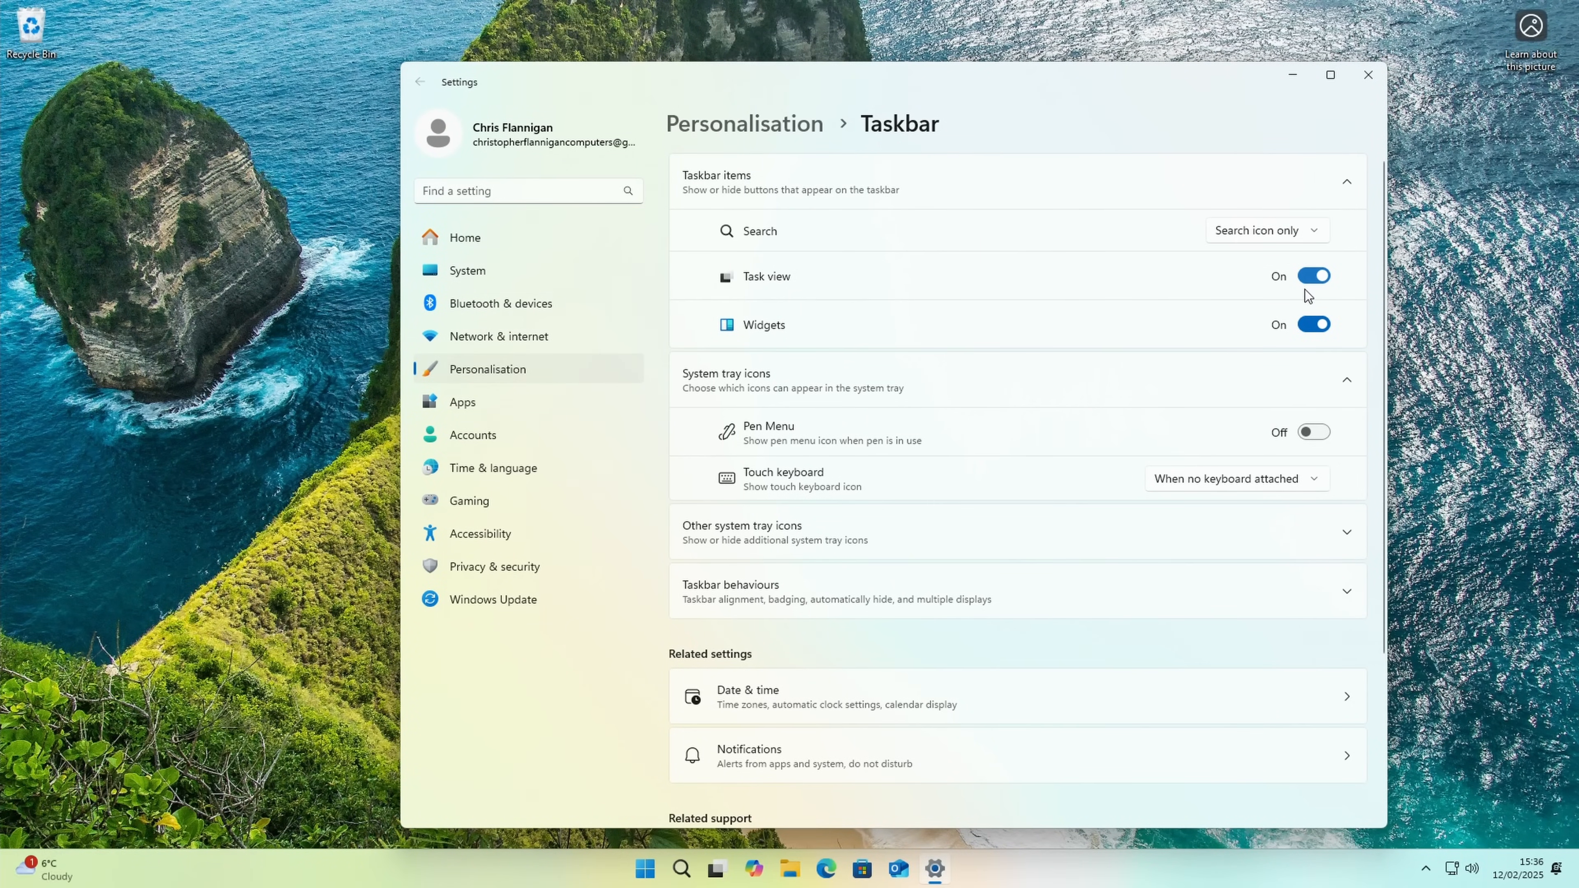
click(1317, 278)
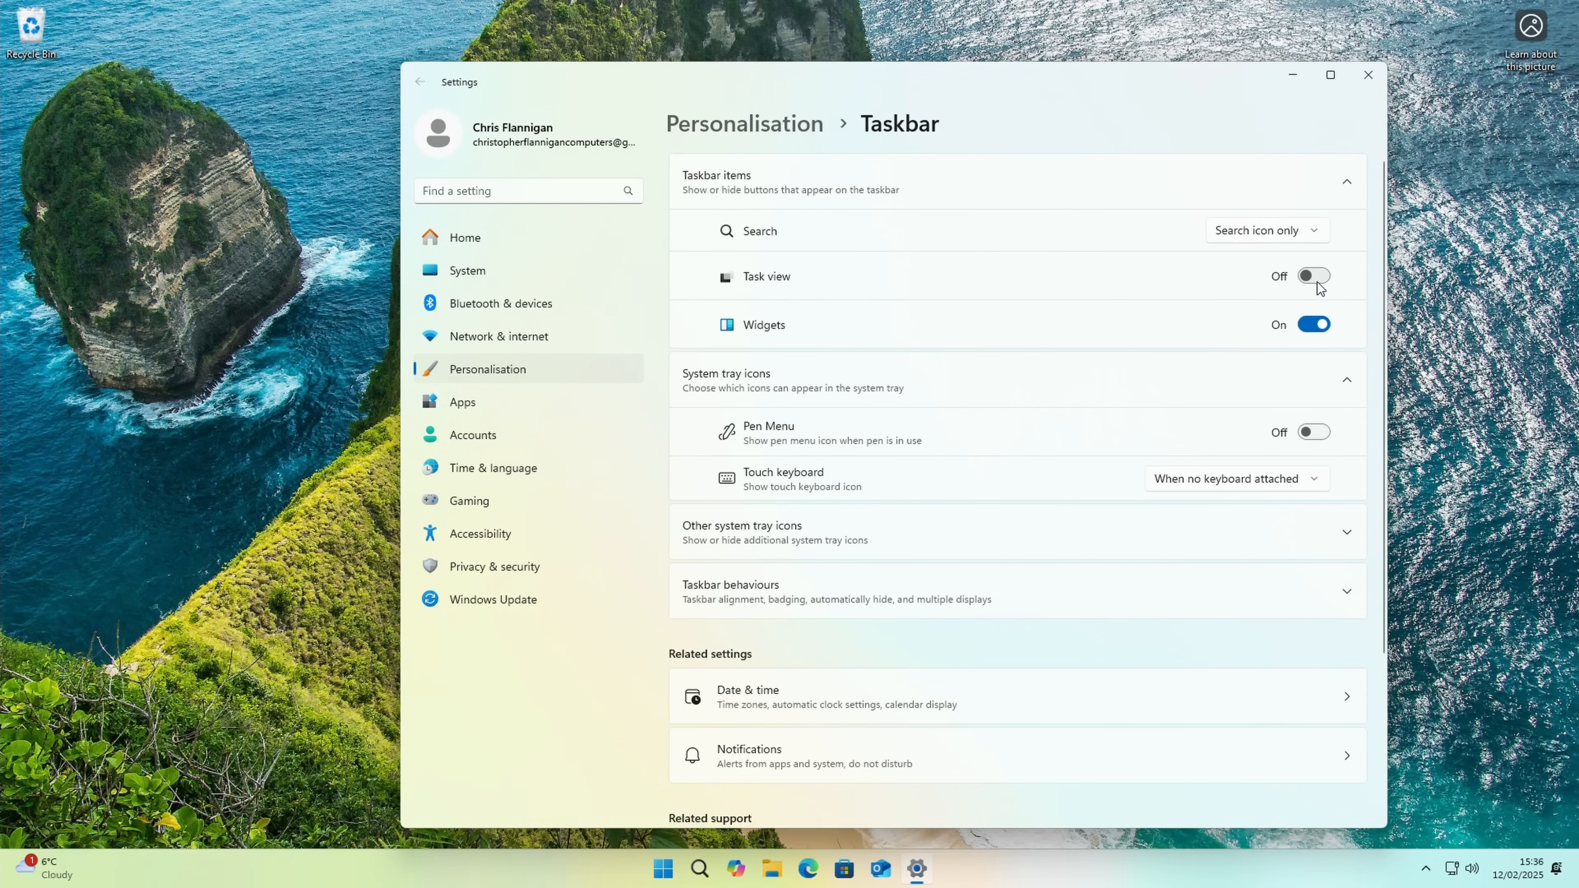
click(1314, 326)
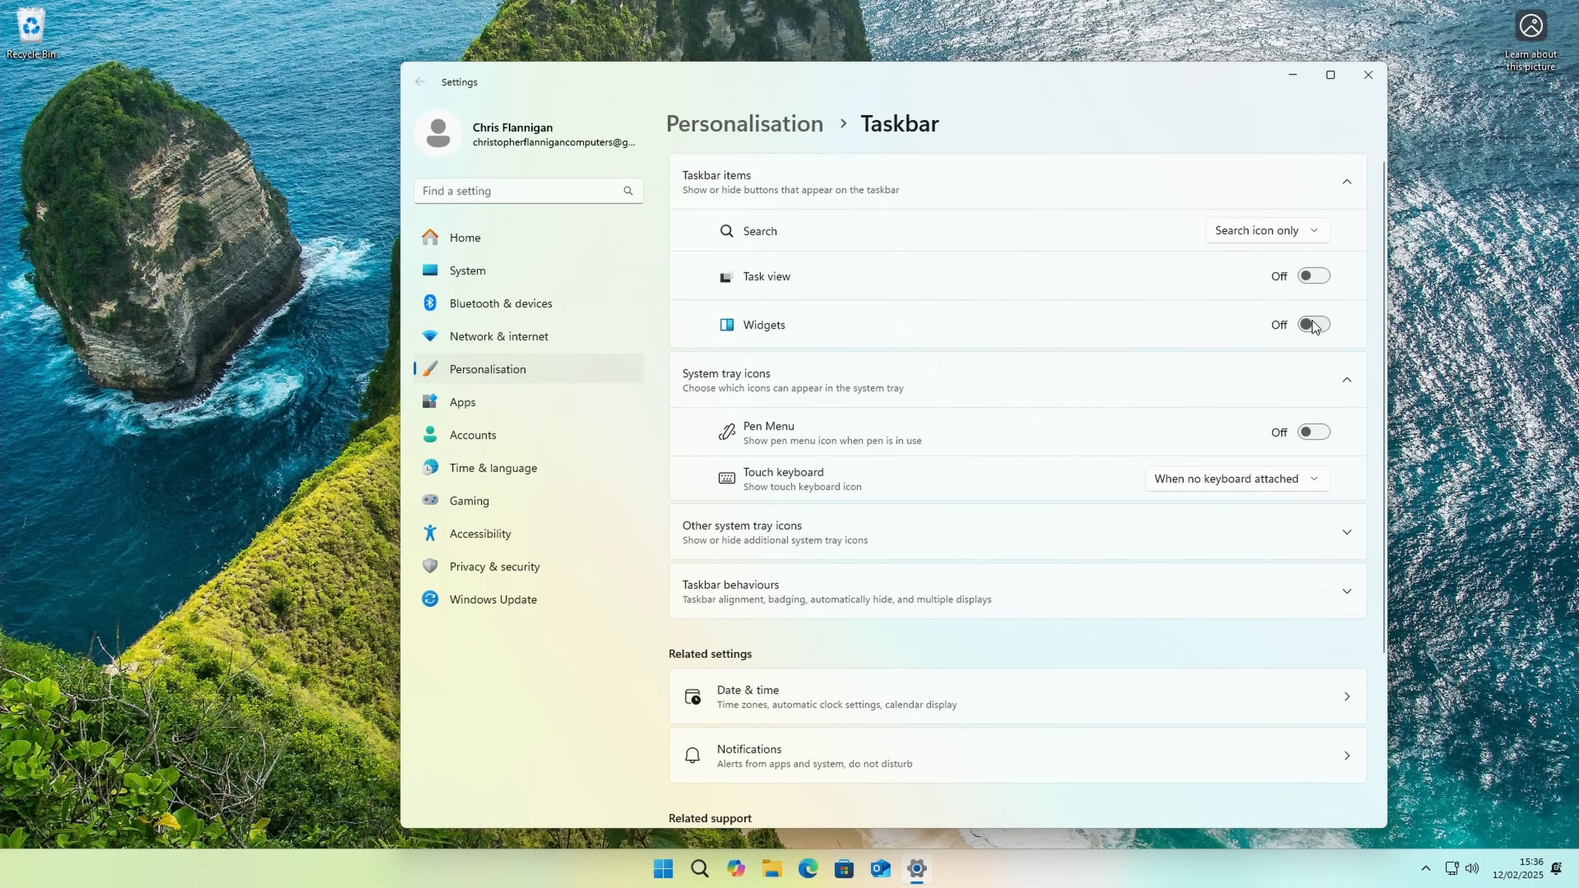
click(1456, 309)
click(1371, 84)
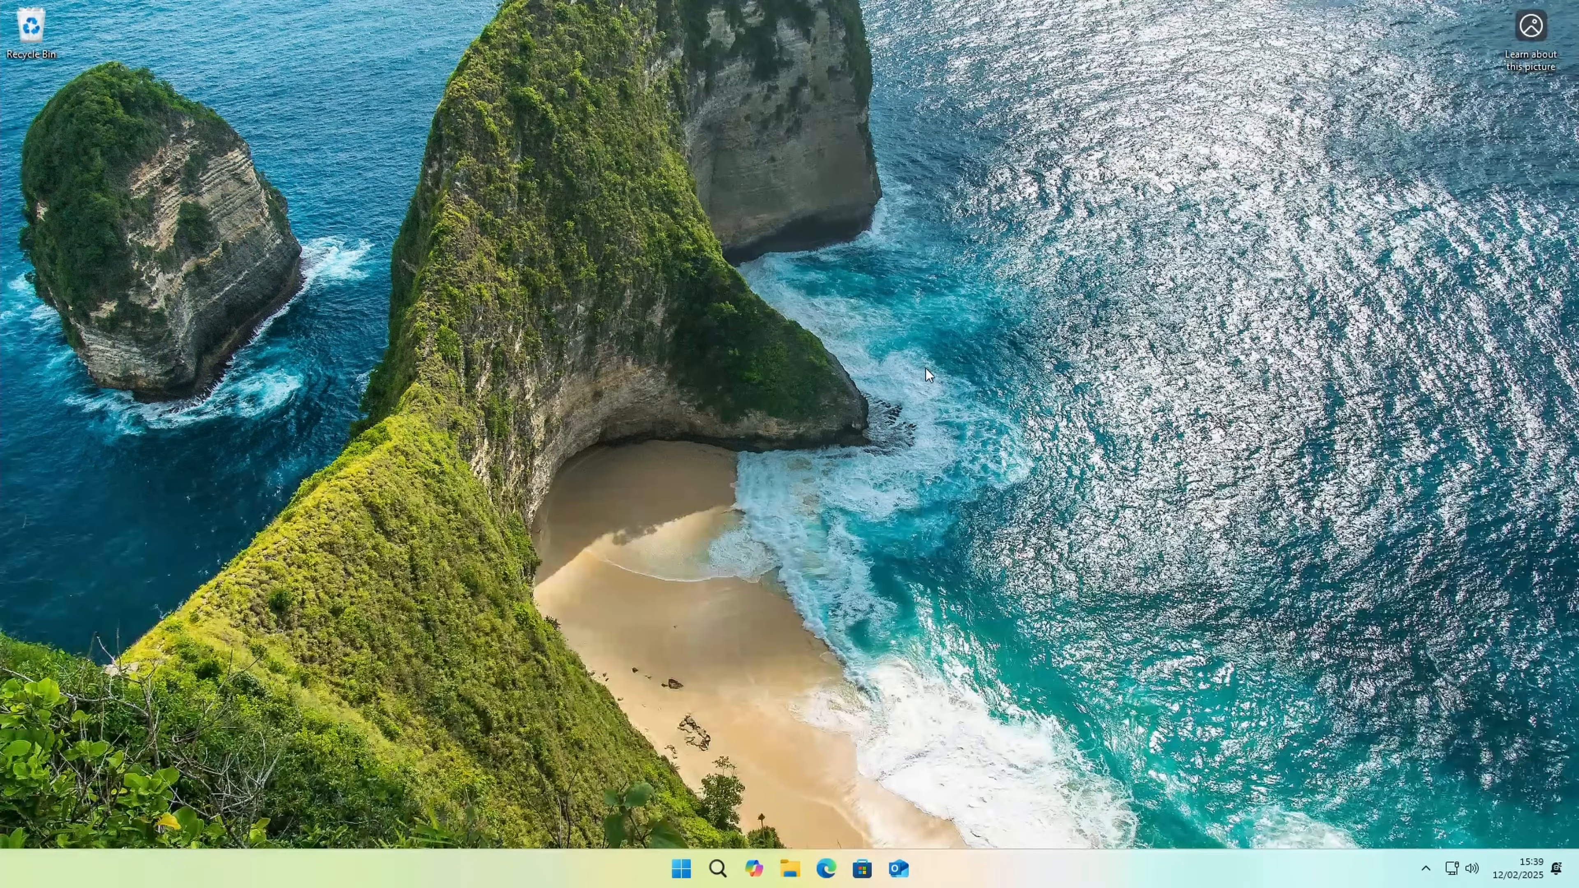
Step: Apply the light Windows theme with the blue bloom wallpaper in Personalisation and close Settings
right_click(928, 371)
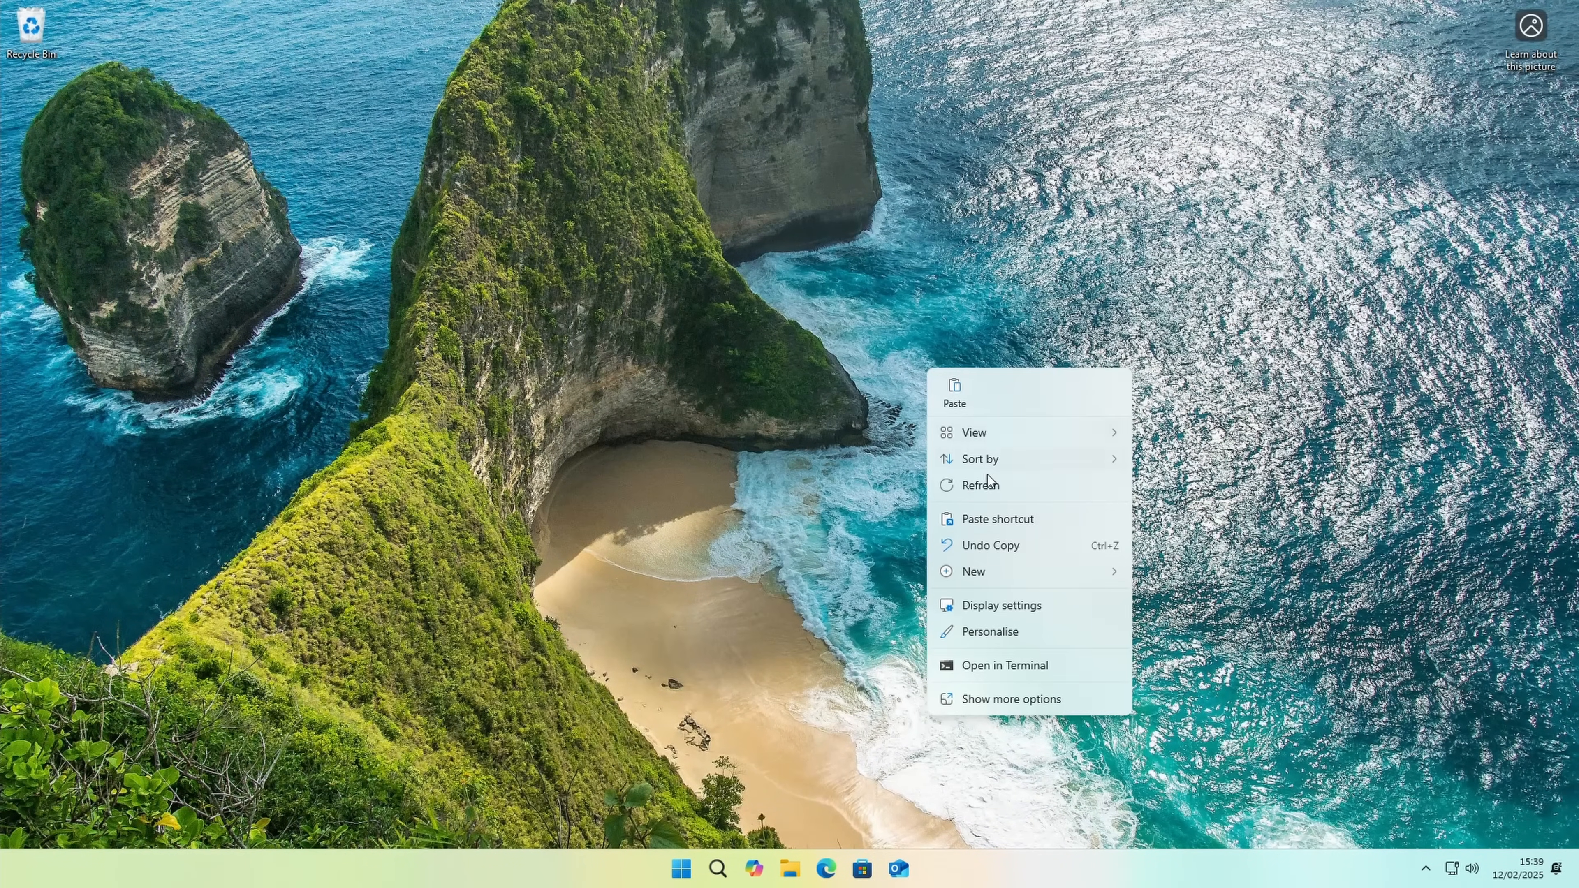
click(983, 631)
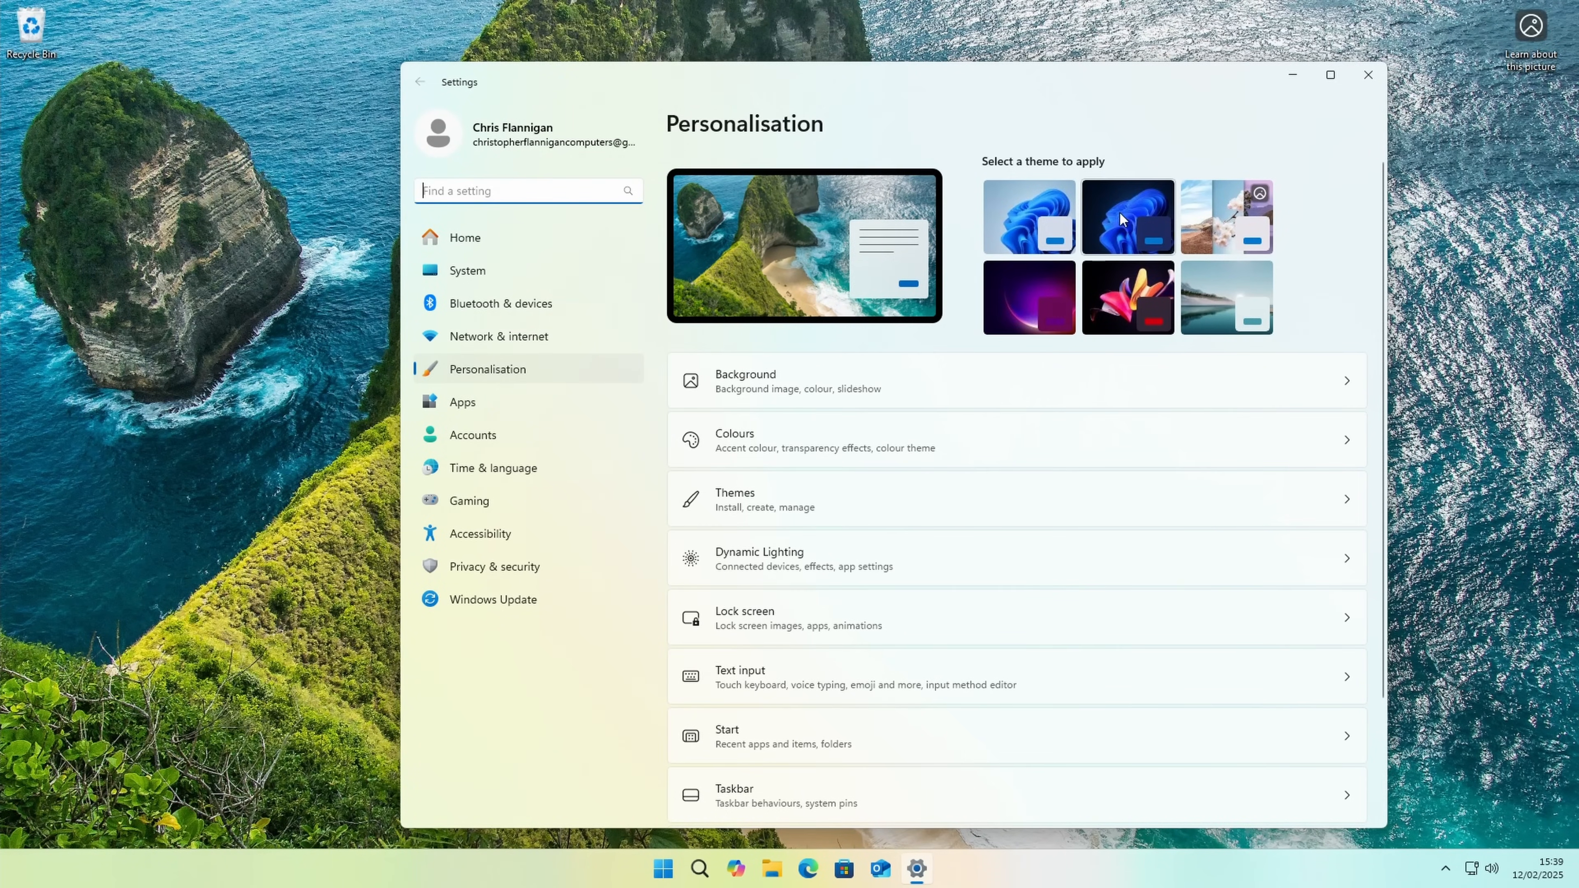
click(1022, 210)
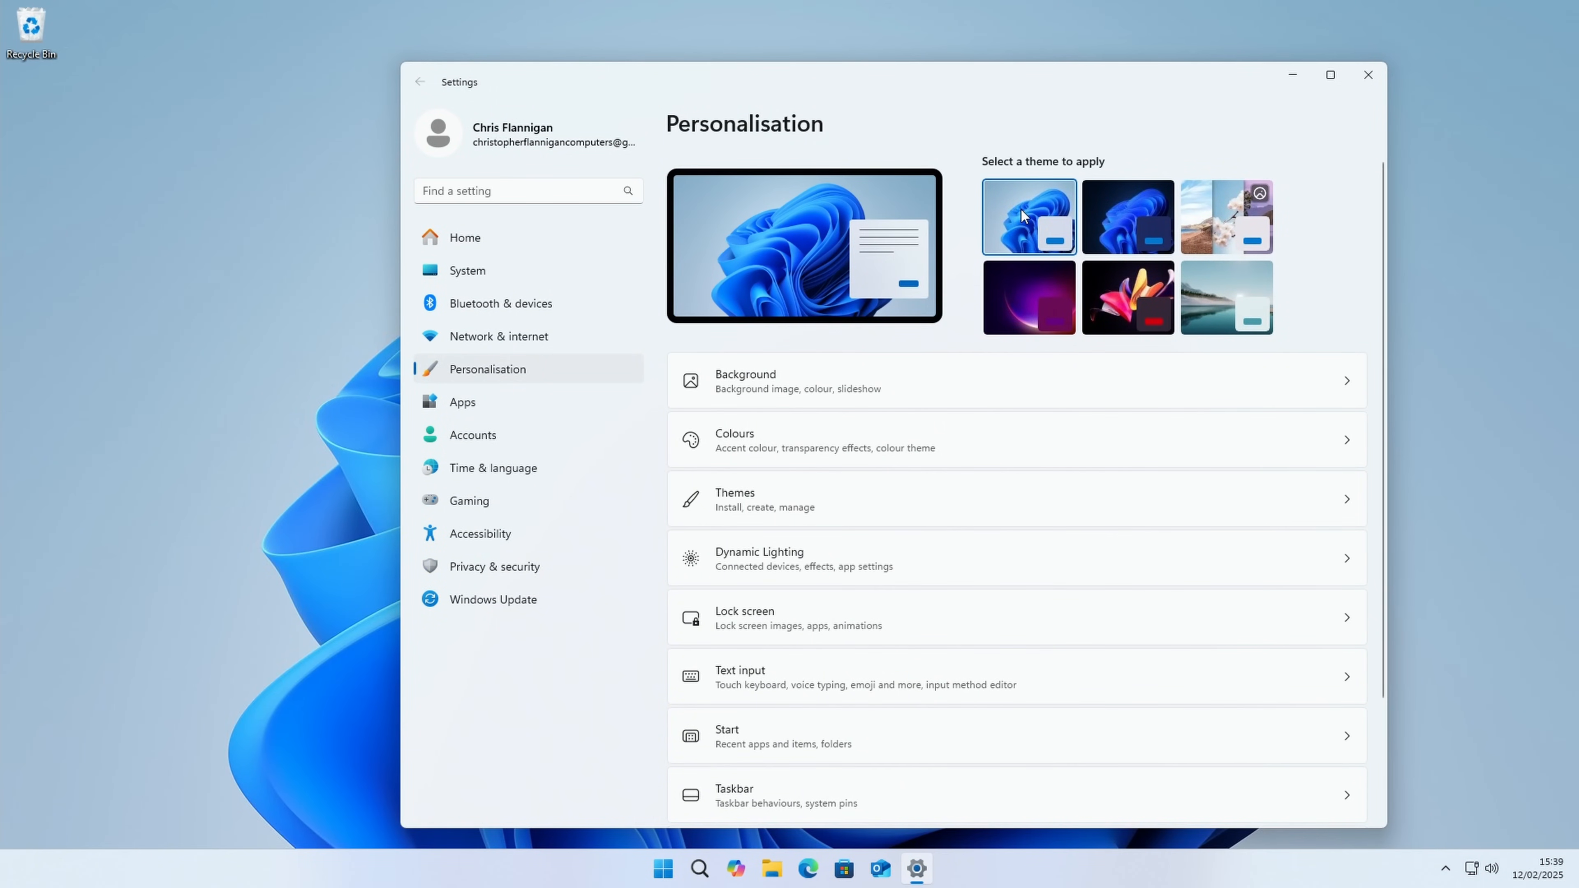
click(1368, 75)
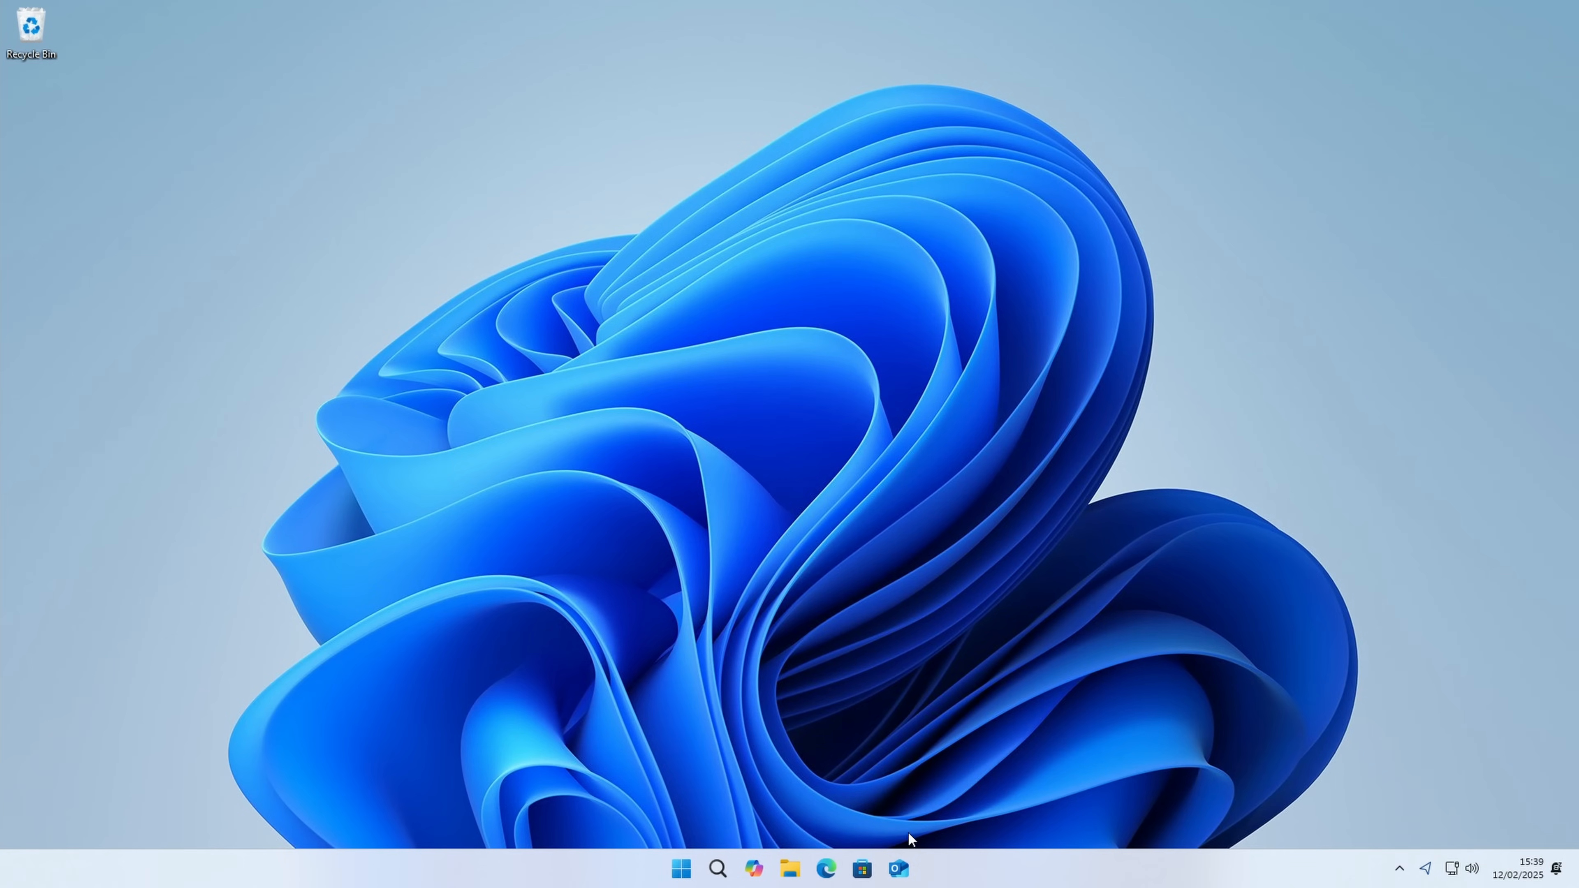
Step: Set the retrowave_car-wallpaper-3440x1440 image from the Downloads folder as the desktop background
click(790, 869)
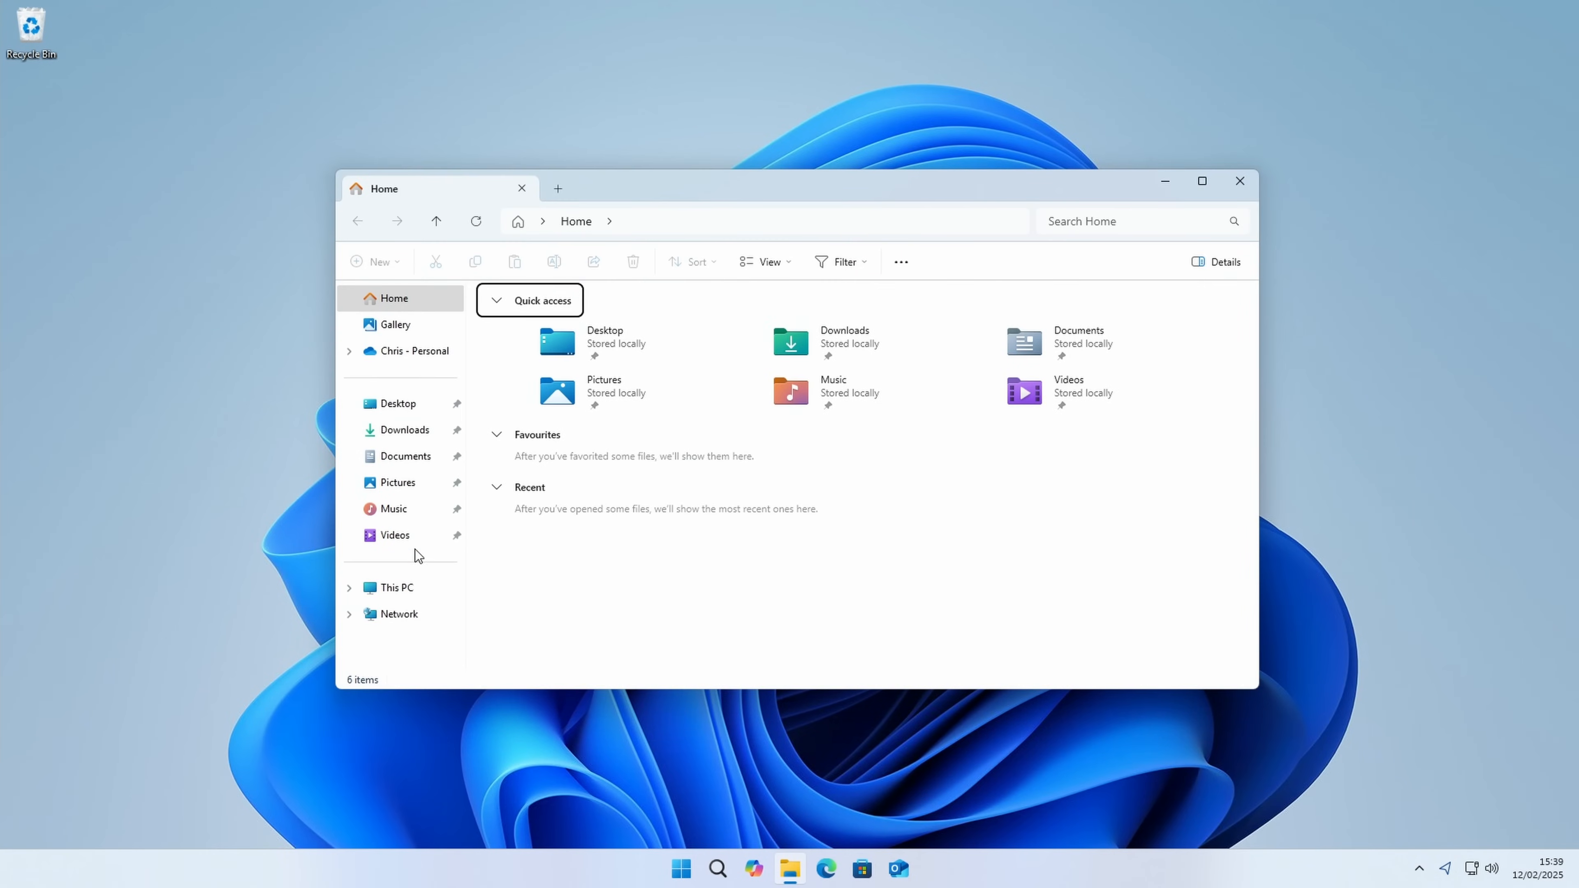
click(405, 429)
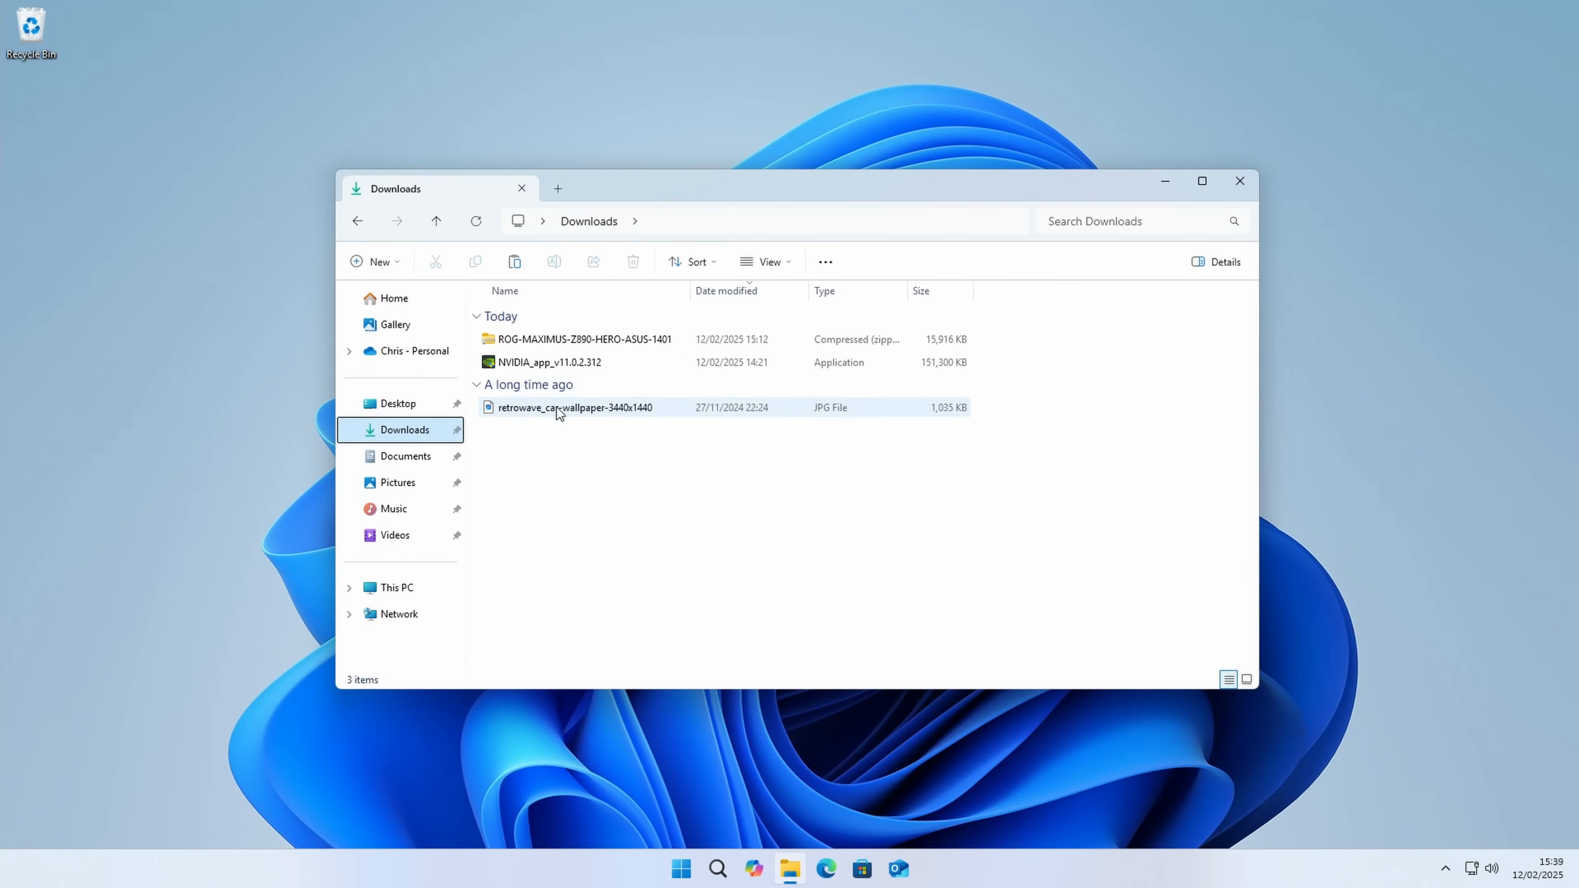
right_click(557, 407)
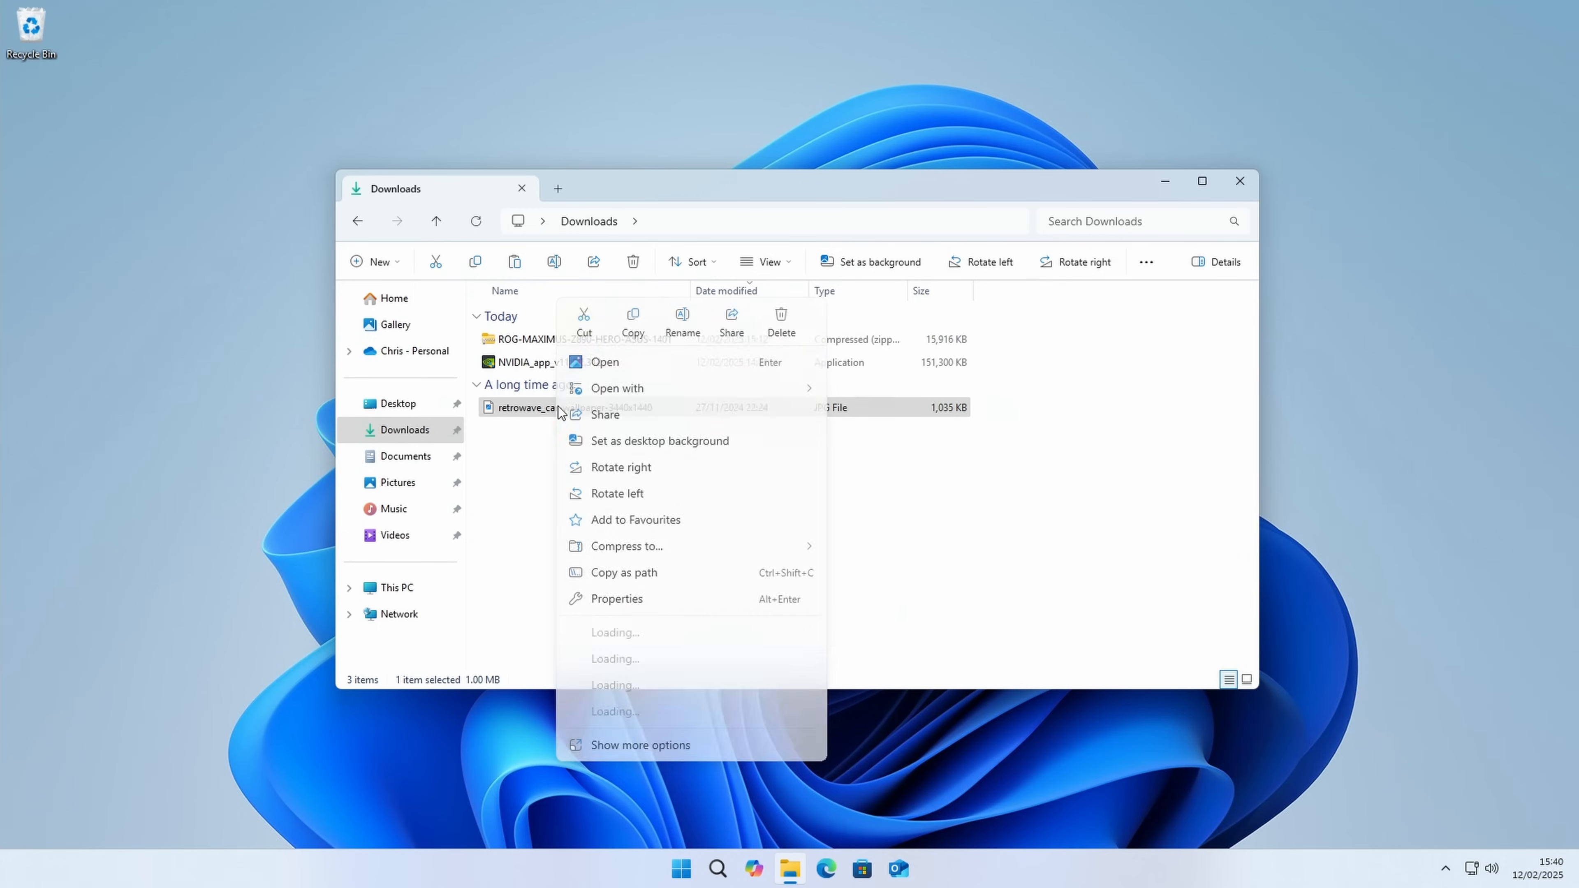
click(663, 443)
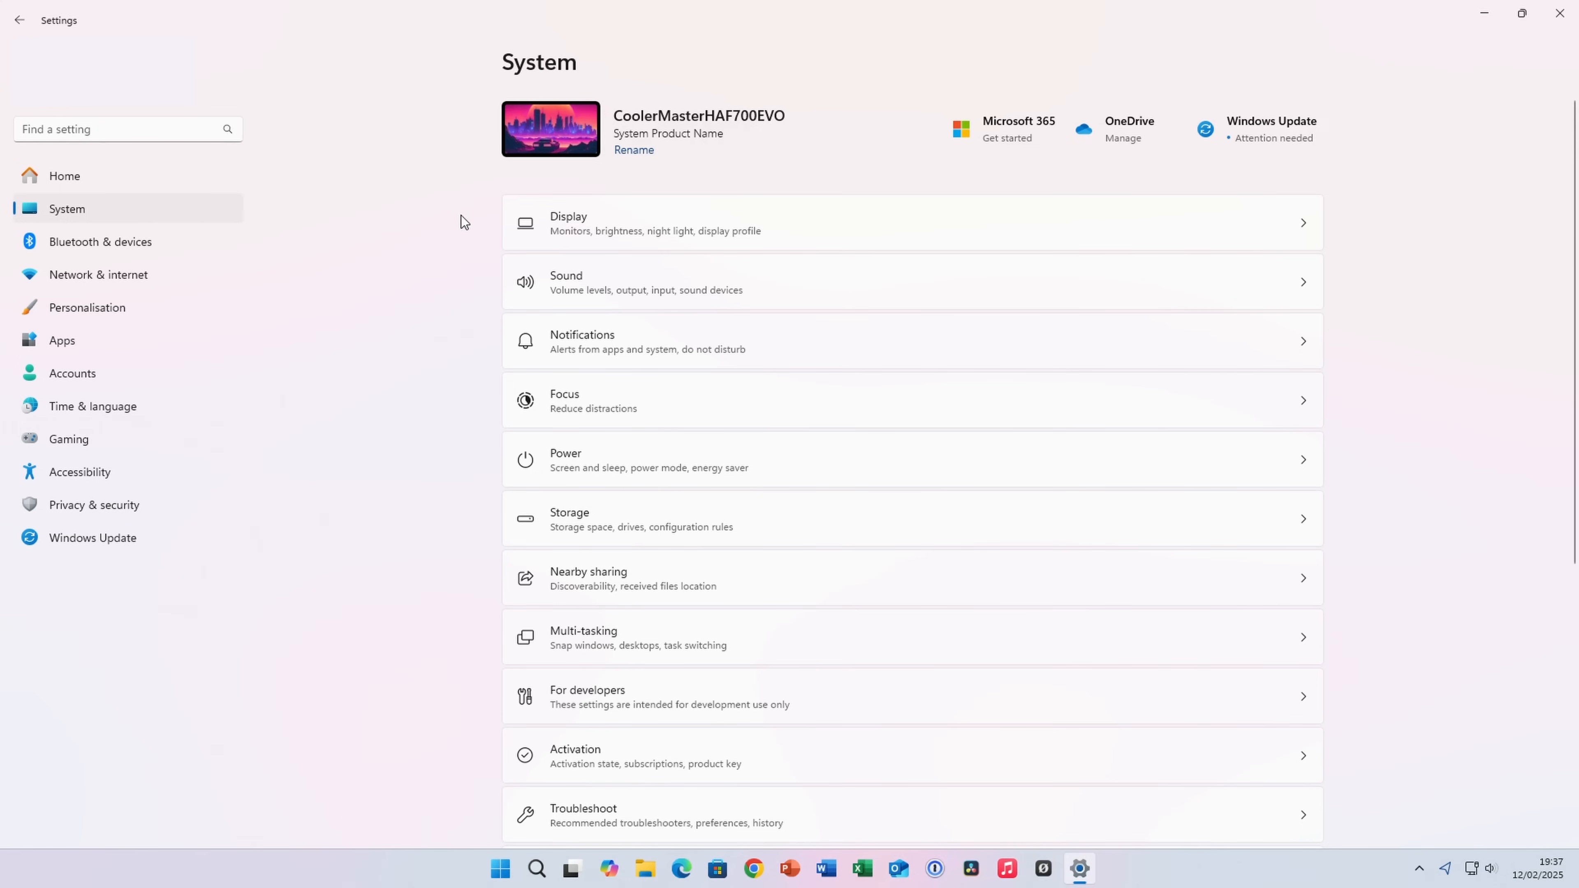
Step: Set the display's refresh rate to 60 Hz in the advanced display settings
click(575, 230)
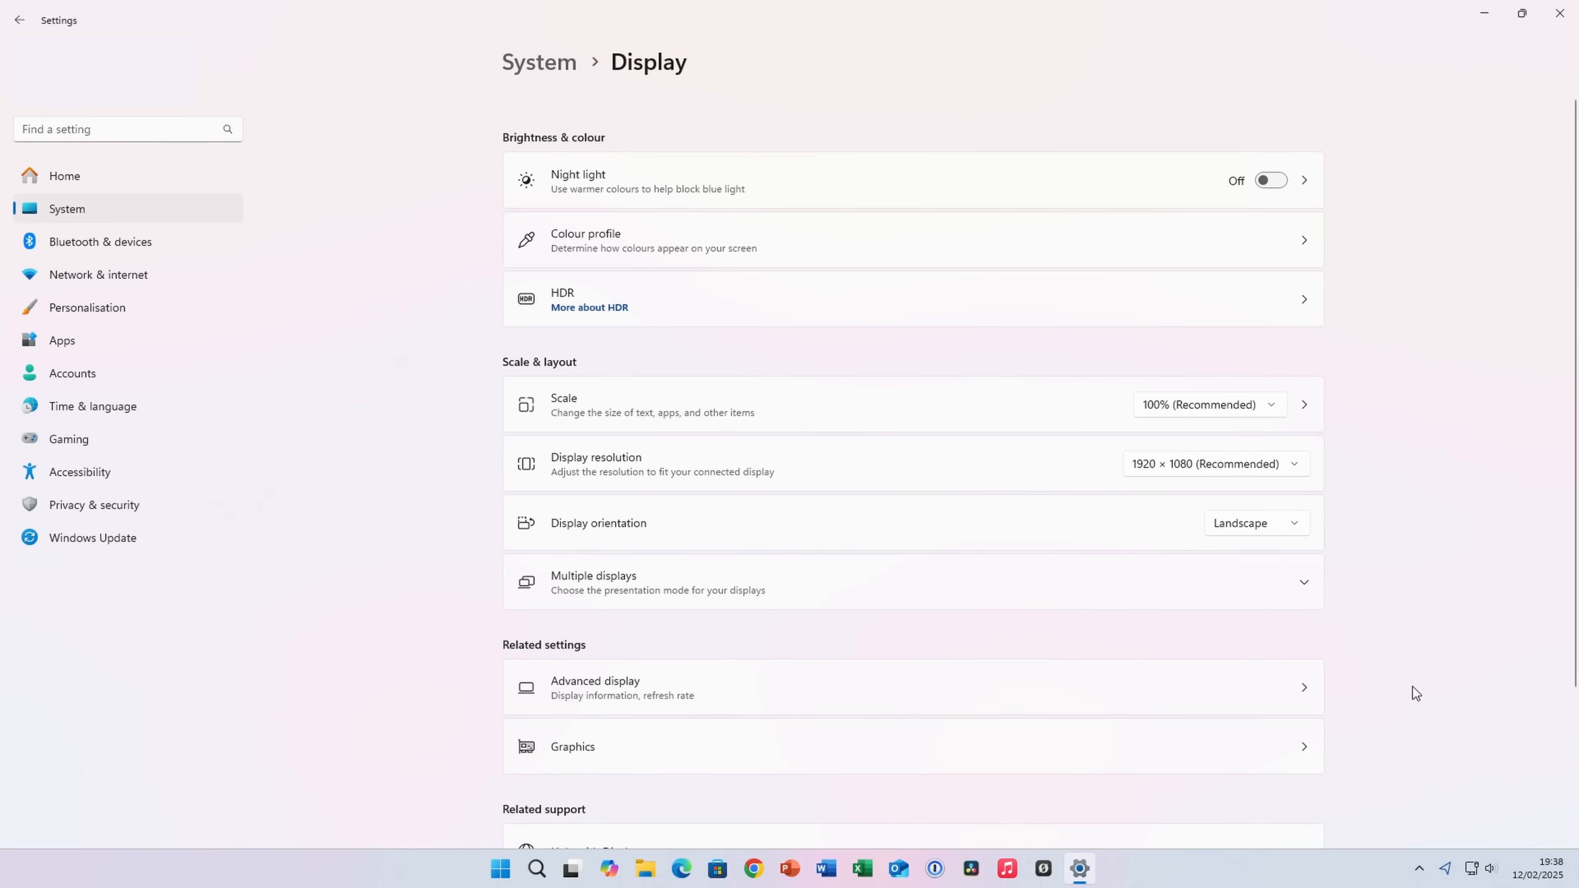
click(1255, 686)
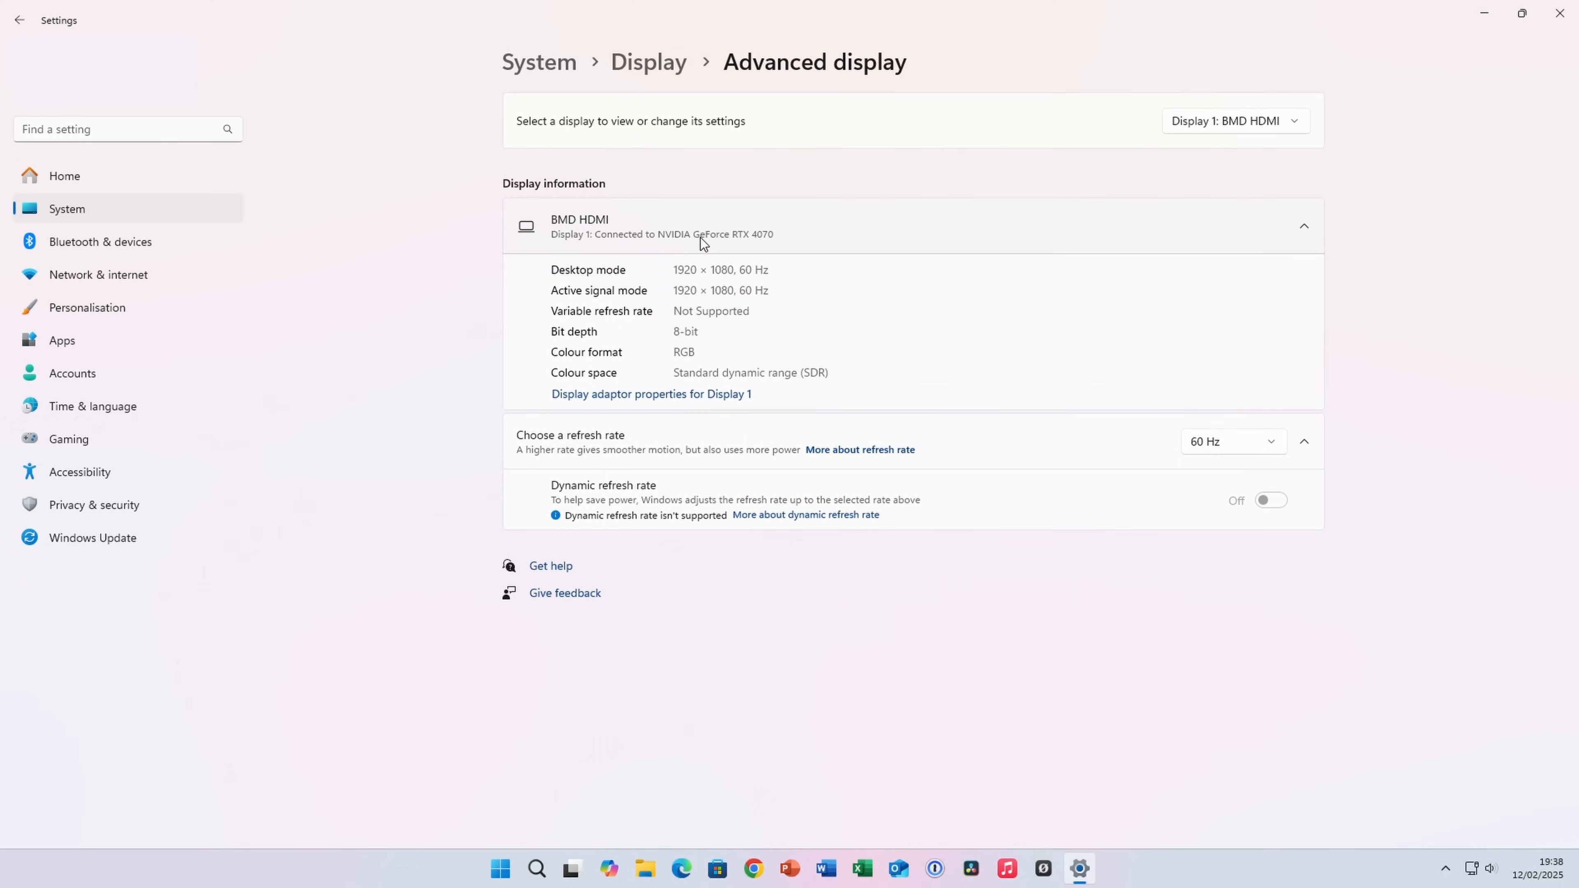
click(1273, 447)
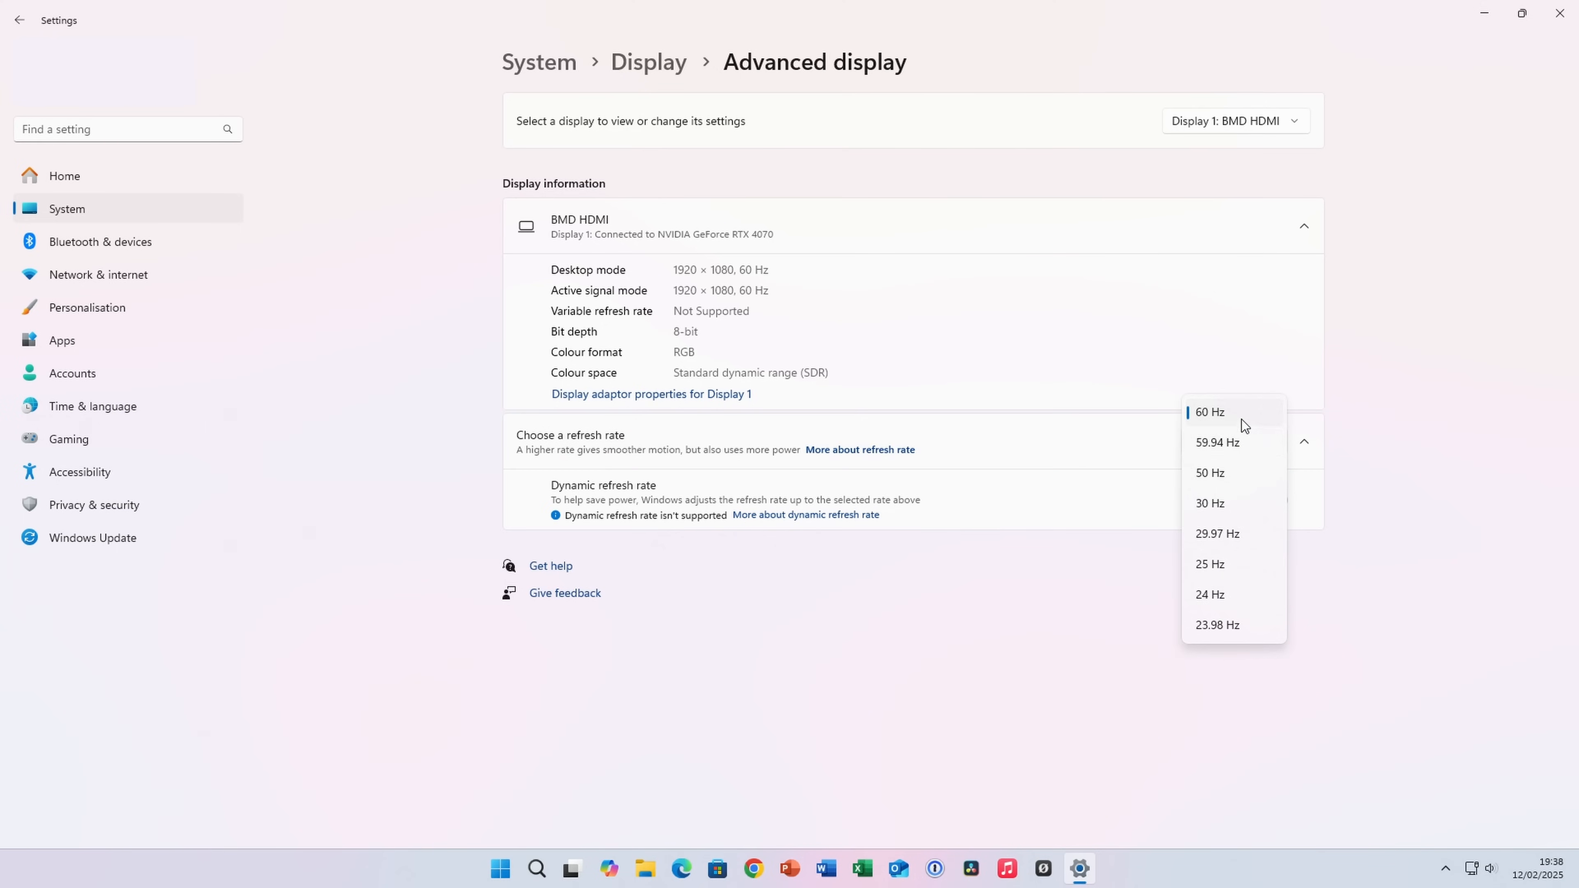
click(1212, 411)
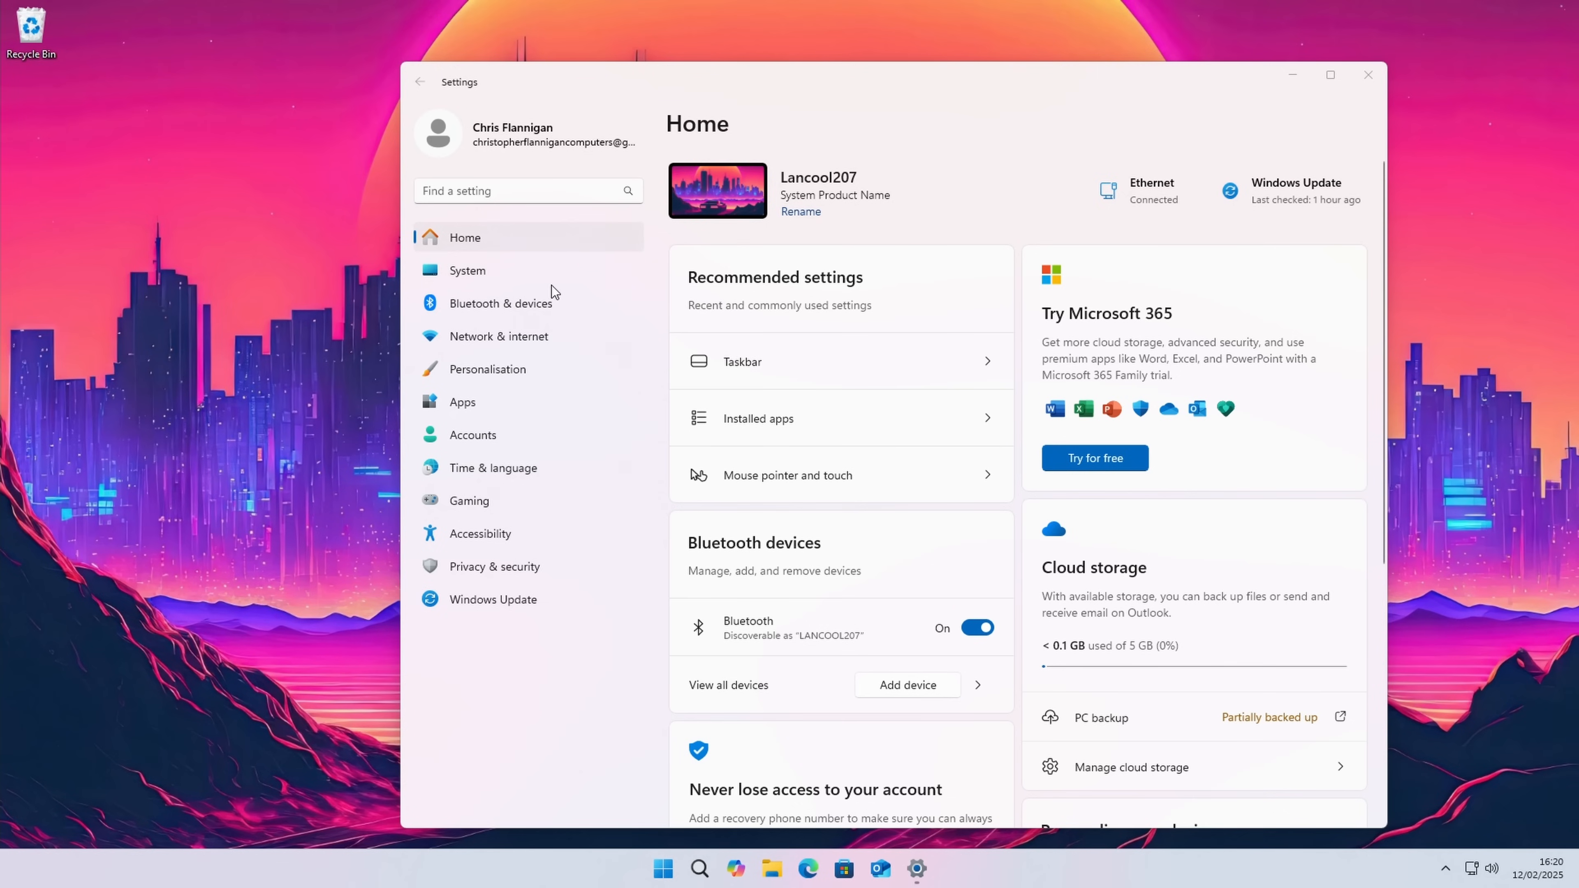
Step: Set the plugged-in power mode to Best Performance in the system's power settings
click(533, 278)
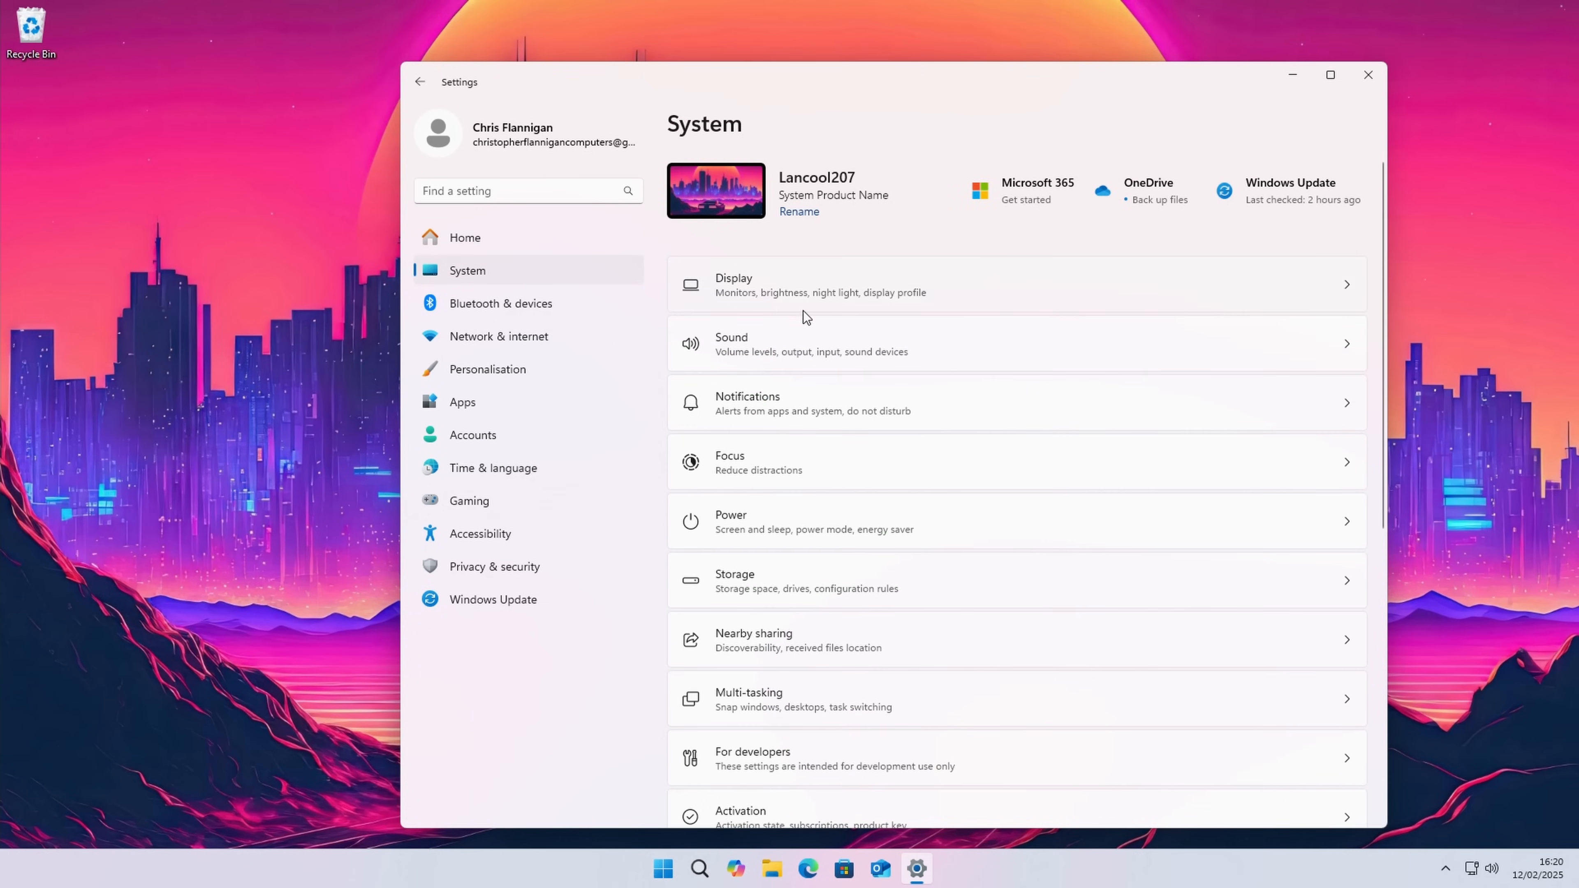
click(863, 525)
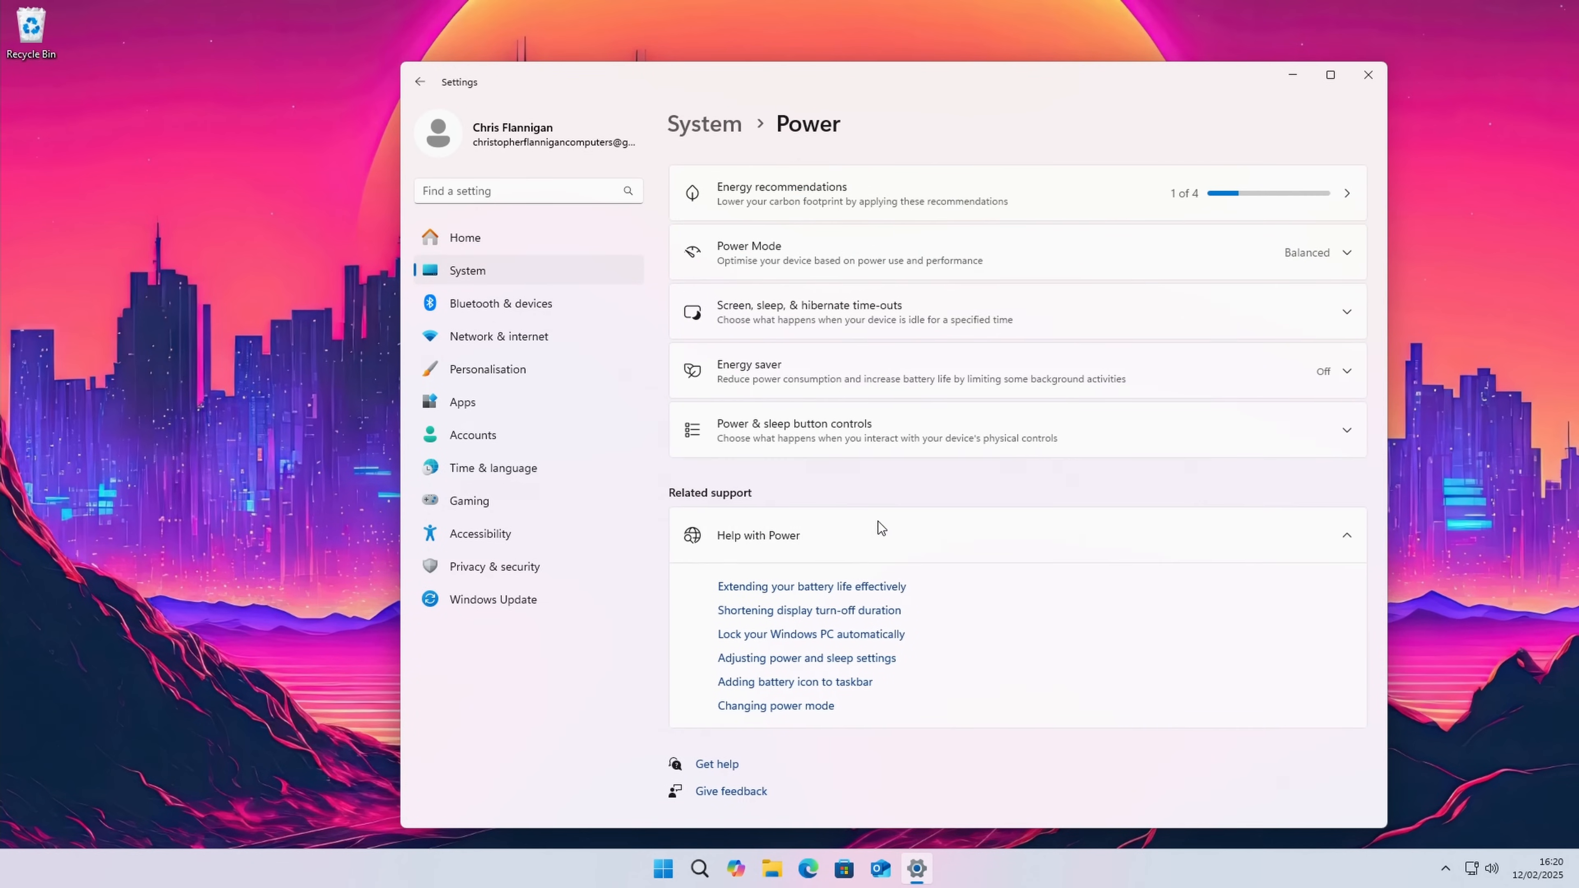
click(1345, 255)
click(1317, 304)
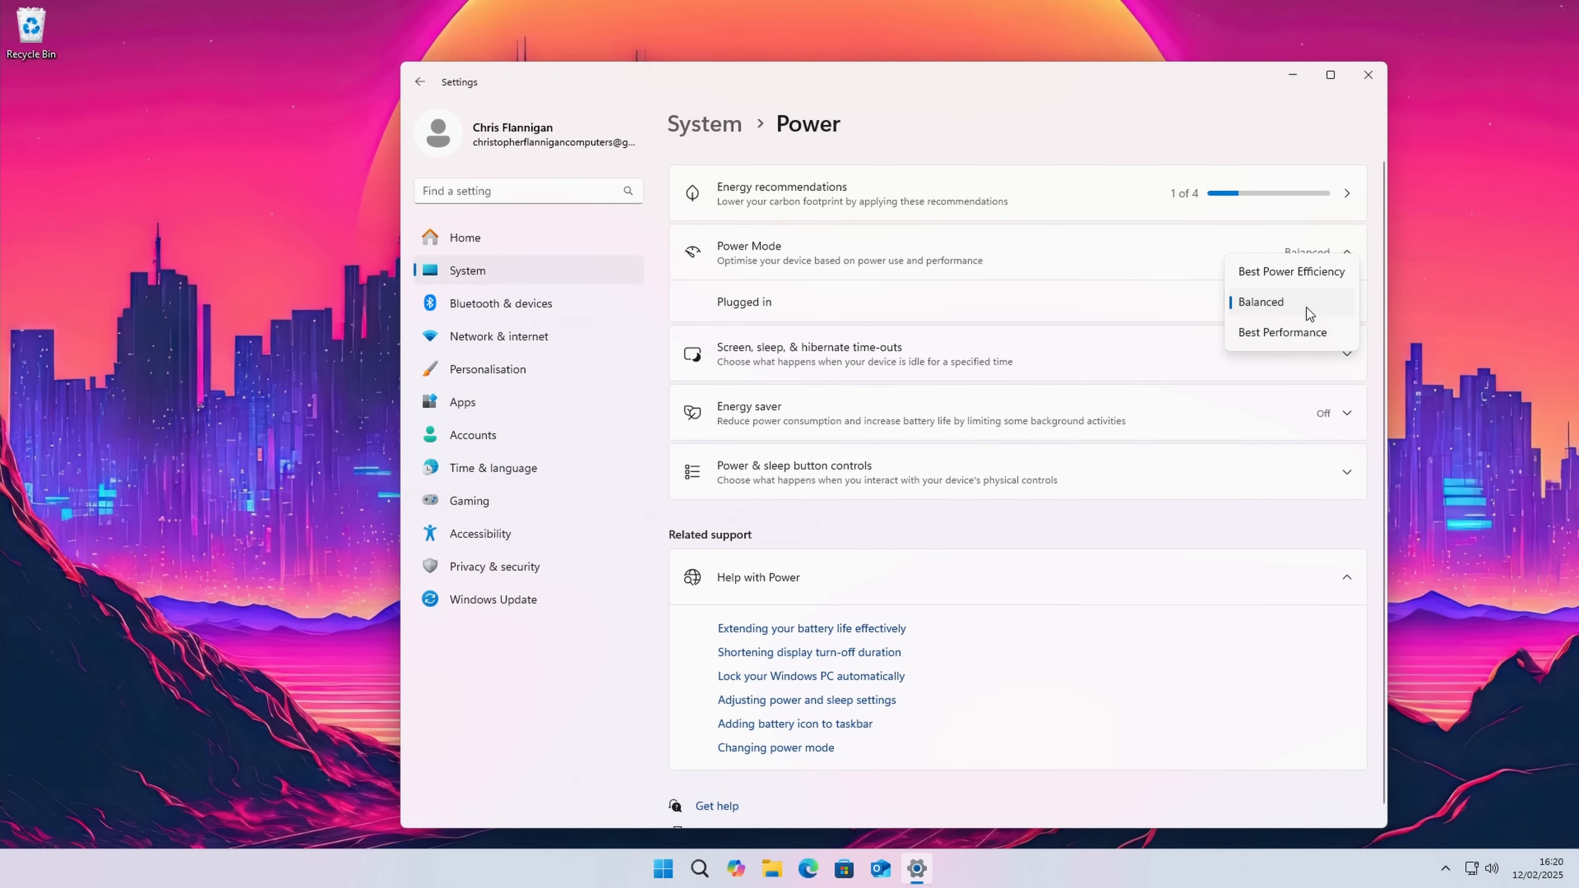
click(1299, 340)
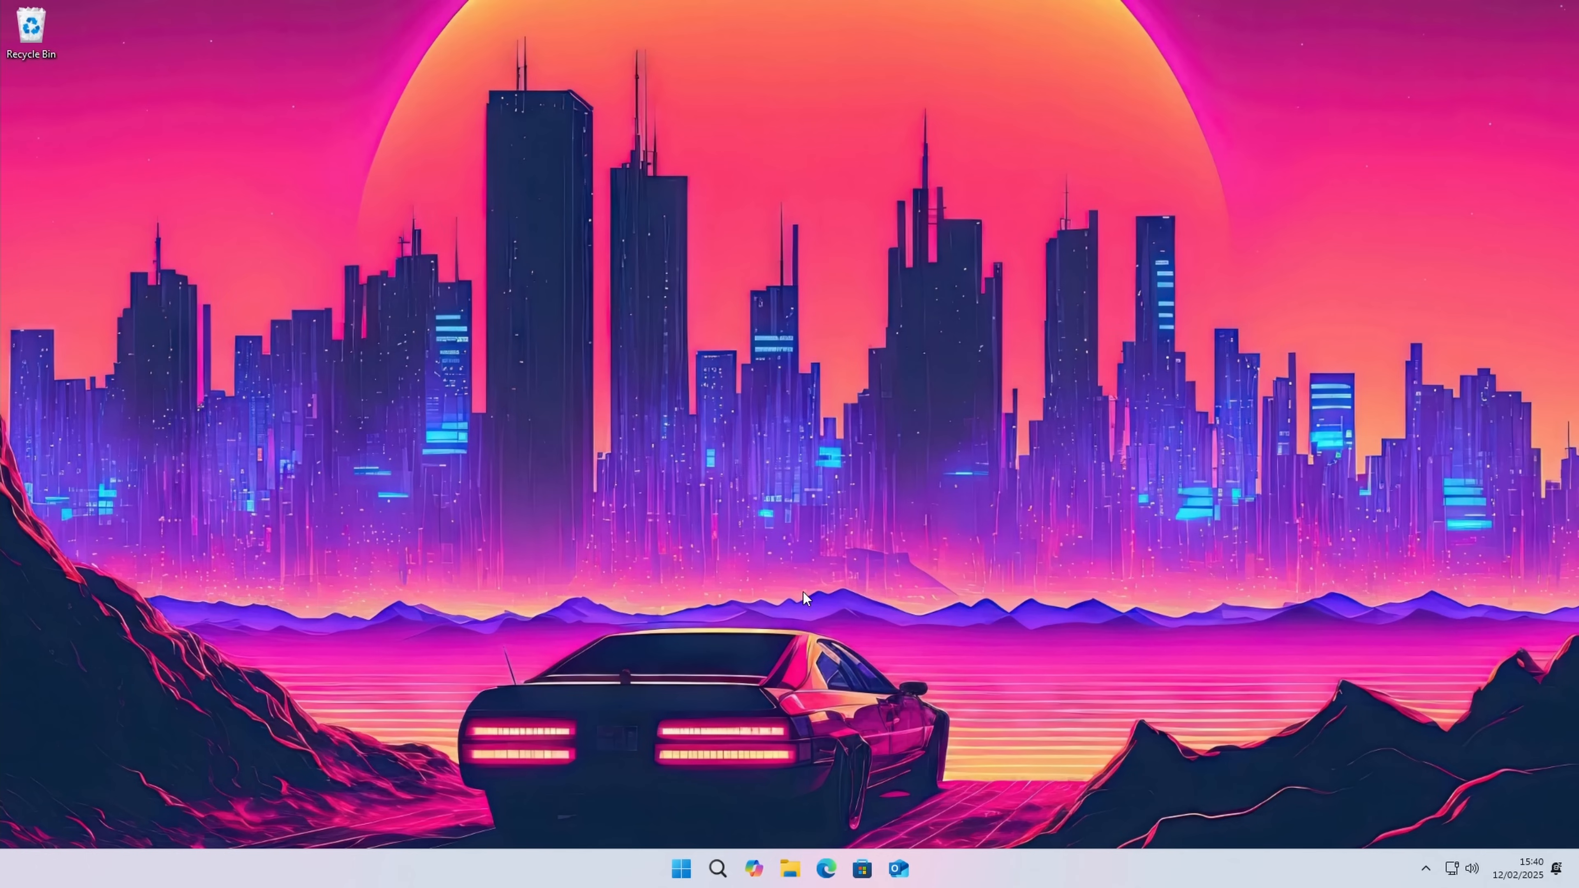
Step: Open Armoury Crate and dismiss the request to log in to an ASUS account
click(681, 869)
click(645, 693)
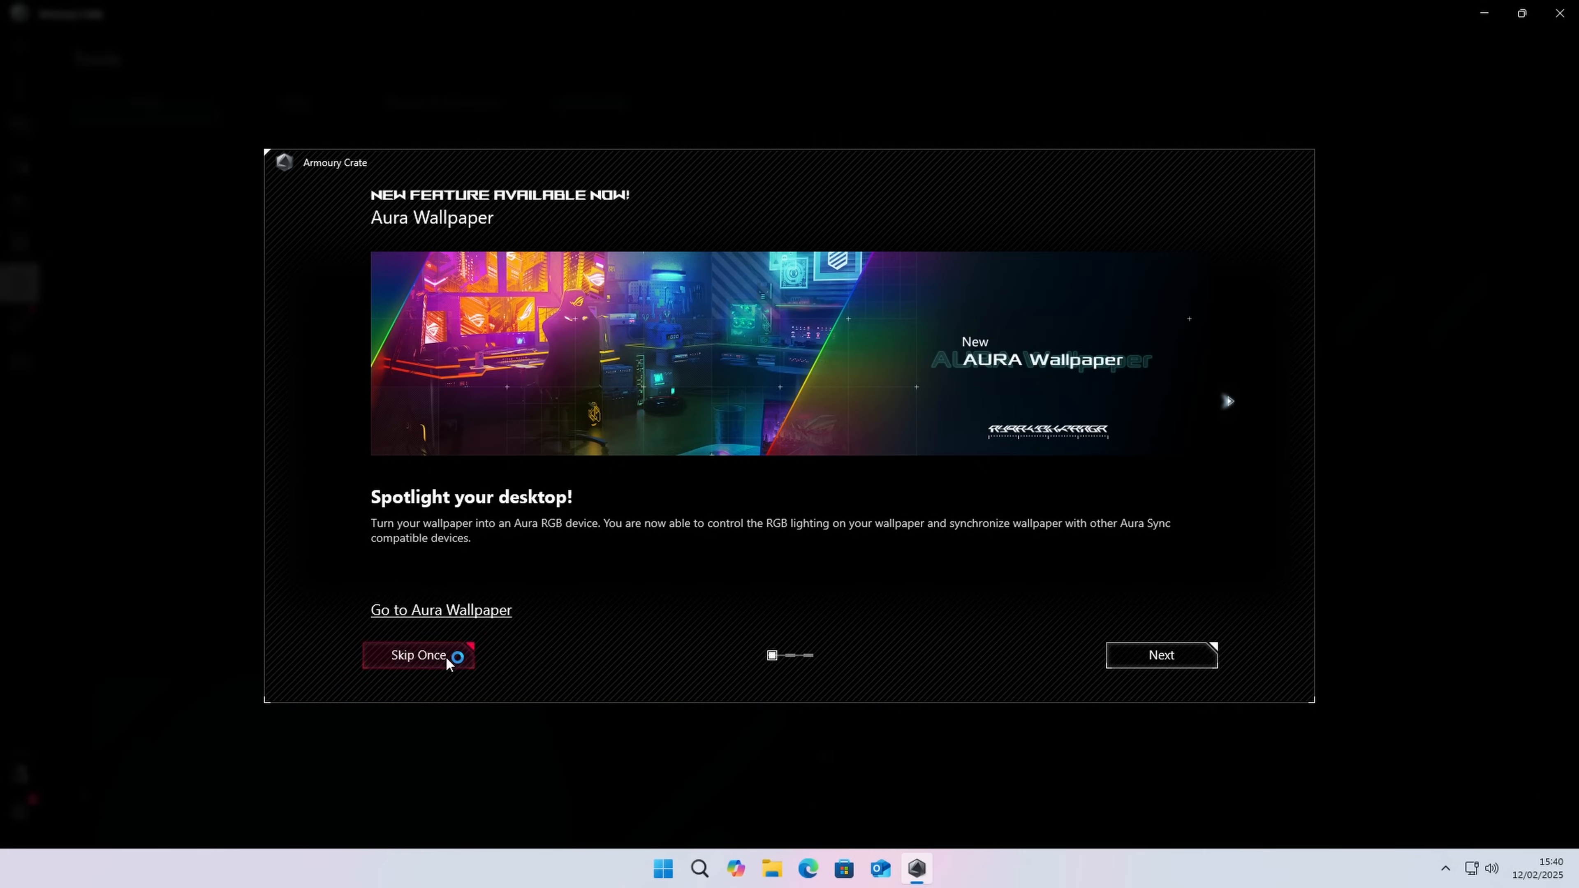
click(445, 657)
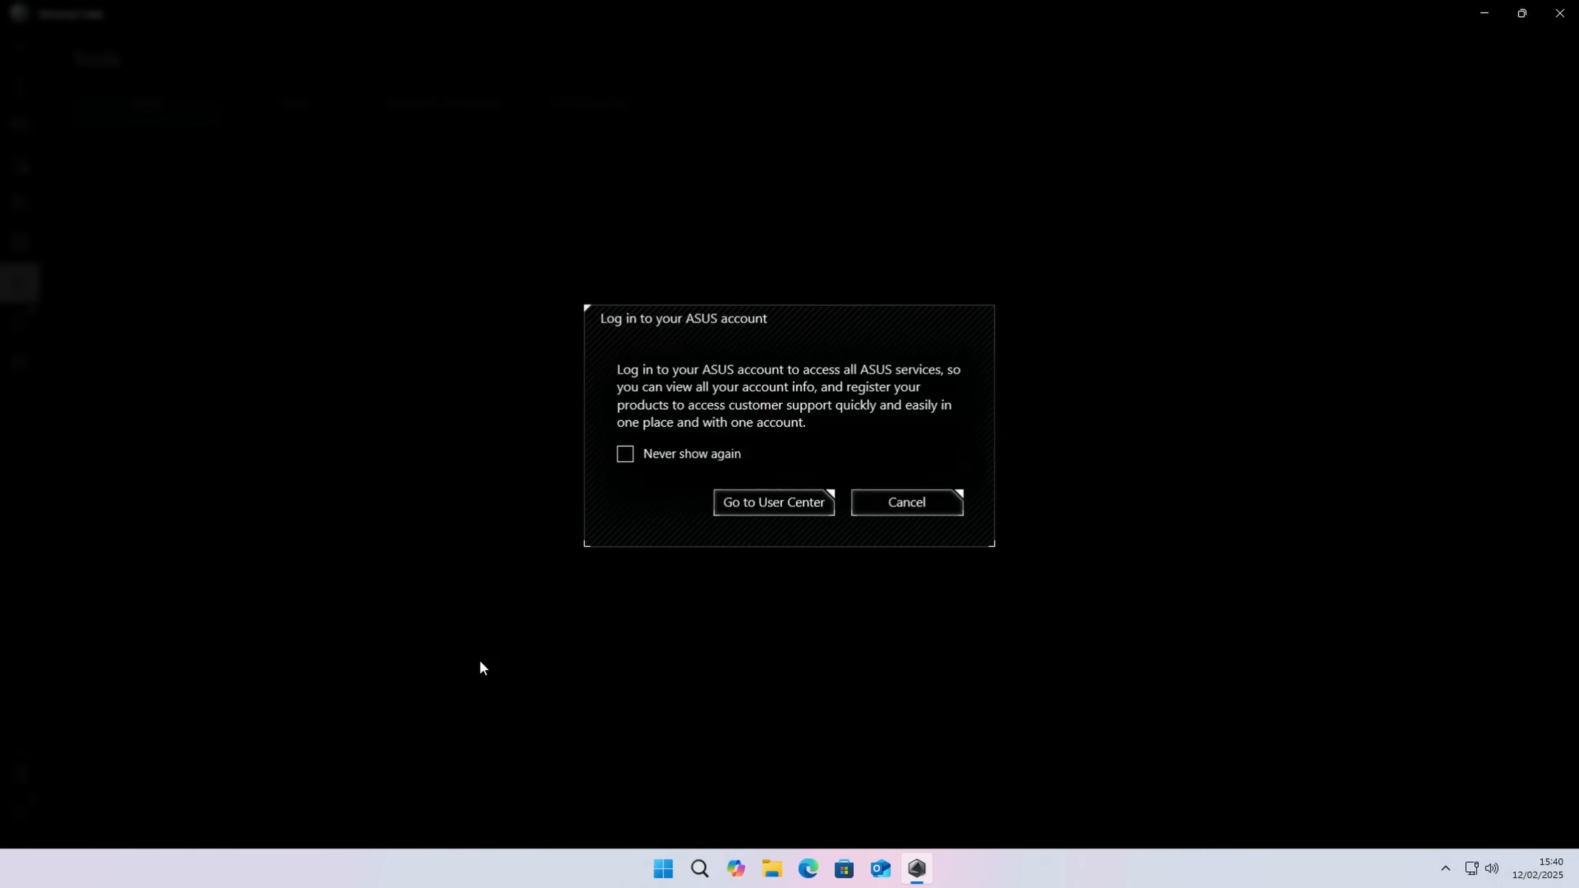
click(880, 501)
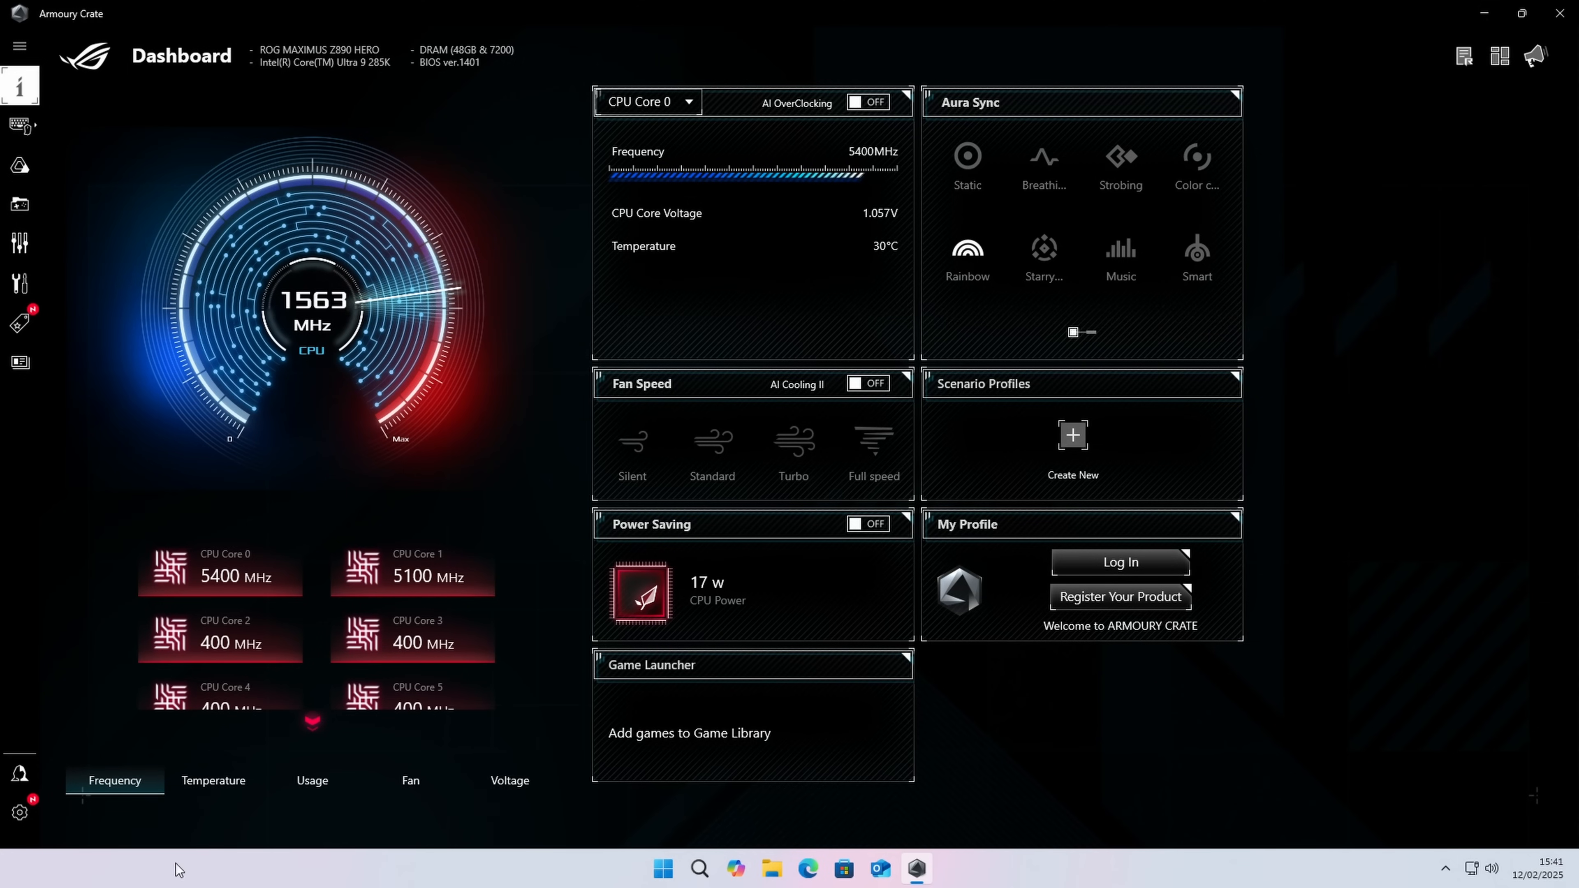
Step: Review Armoury Crate's Update Center, install the UWP App & Core Service update, and update all devices and components
click(23, 818)
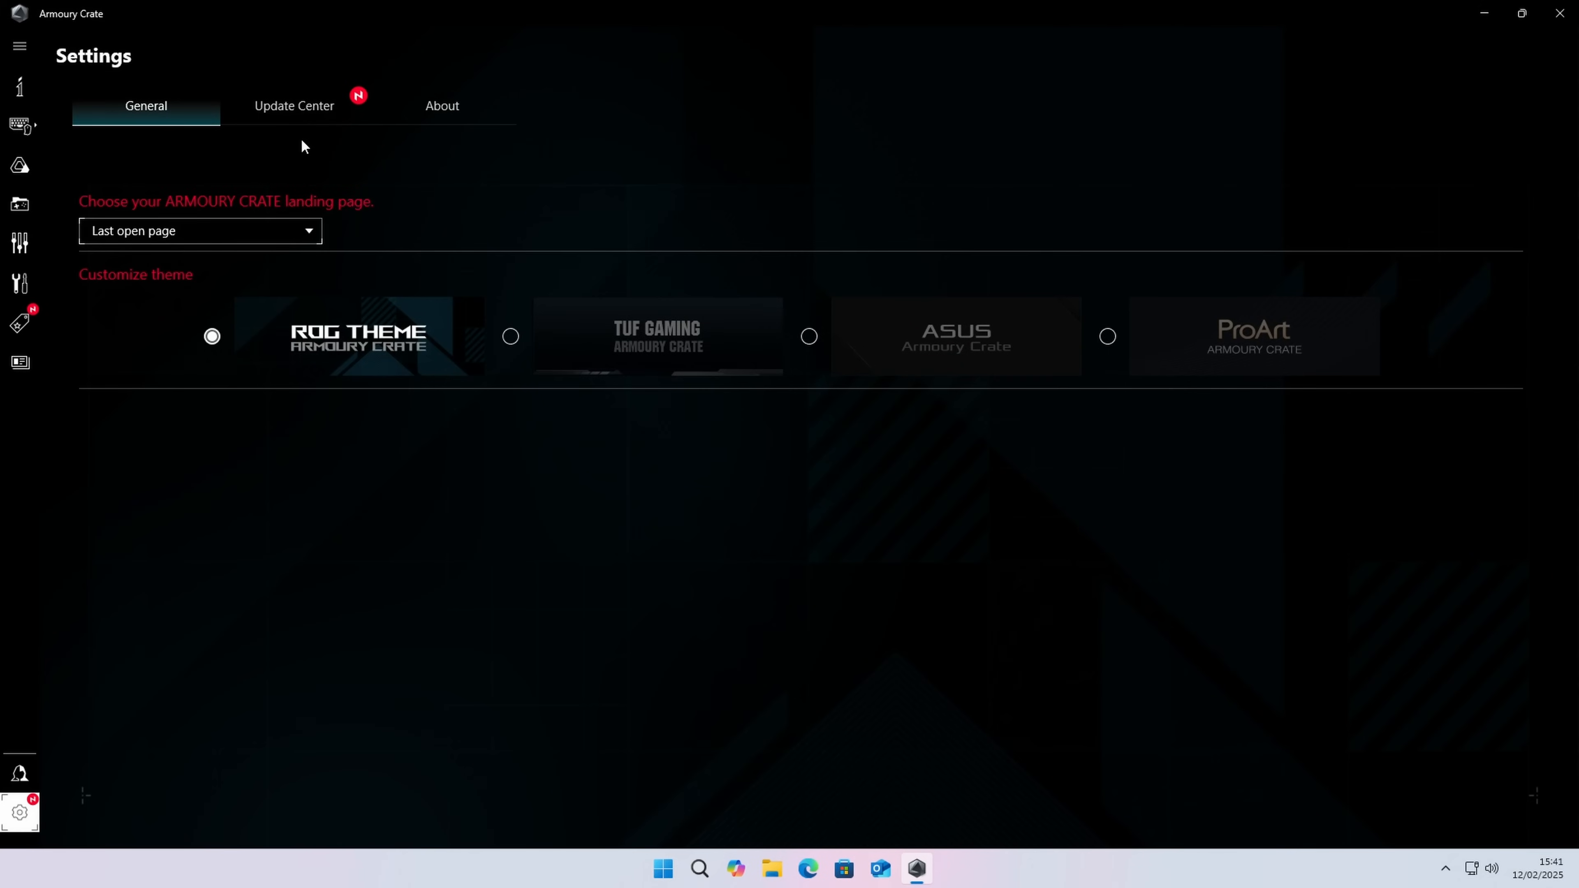
click(311, 112)
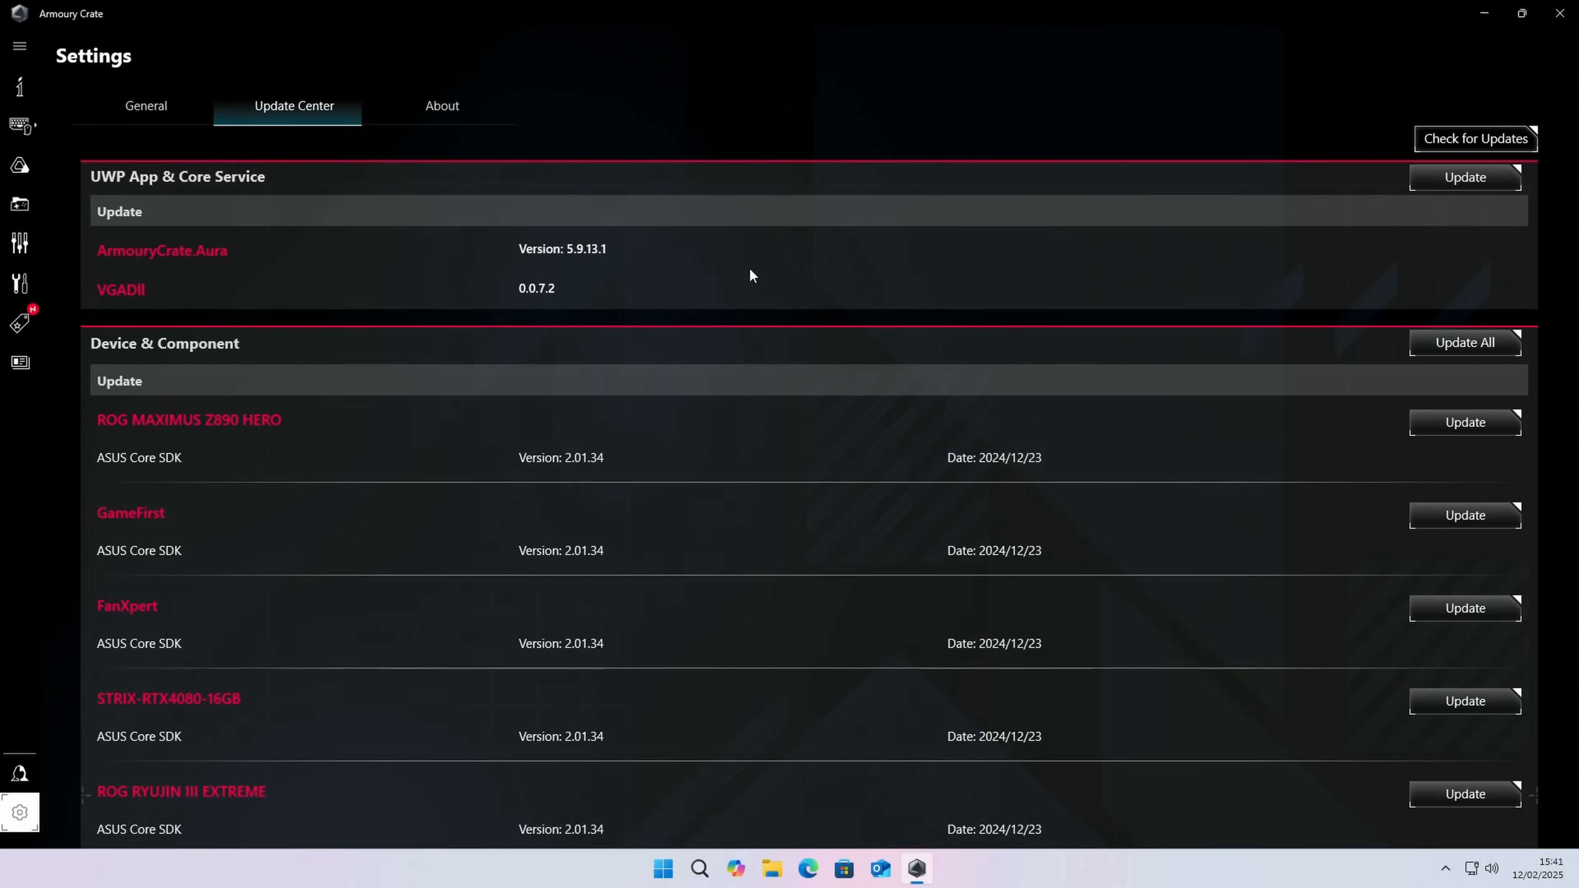
scroll(619, 657, down, 5)
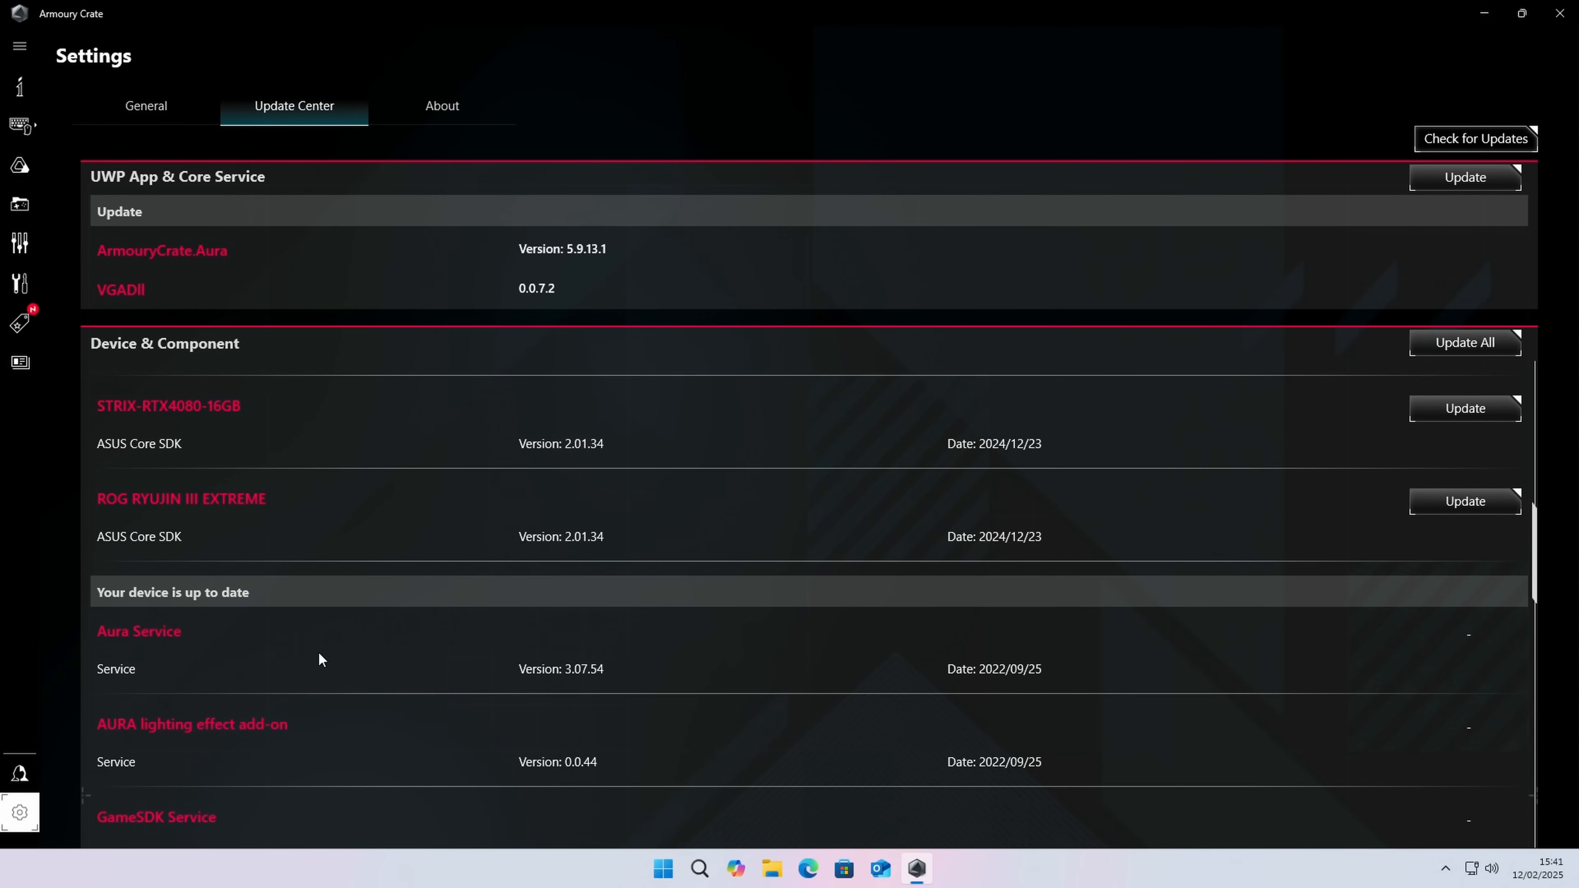
scroll(320, 659, down, 5)
scroll(670, 640, up, 10)
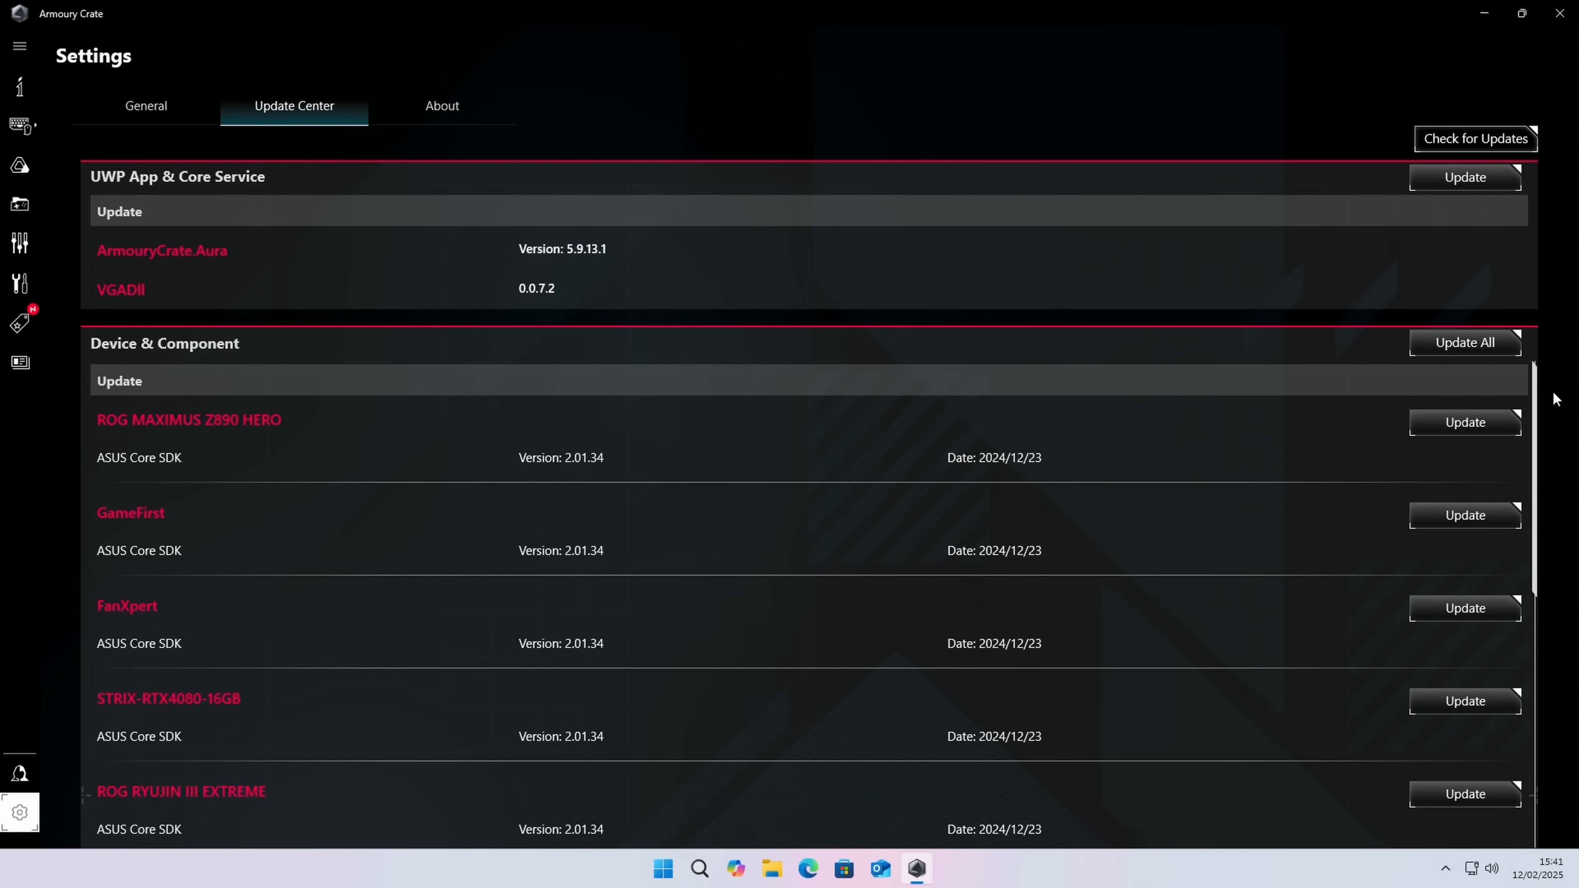
click(1471, 181)
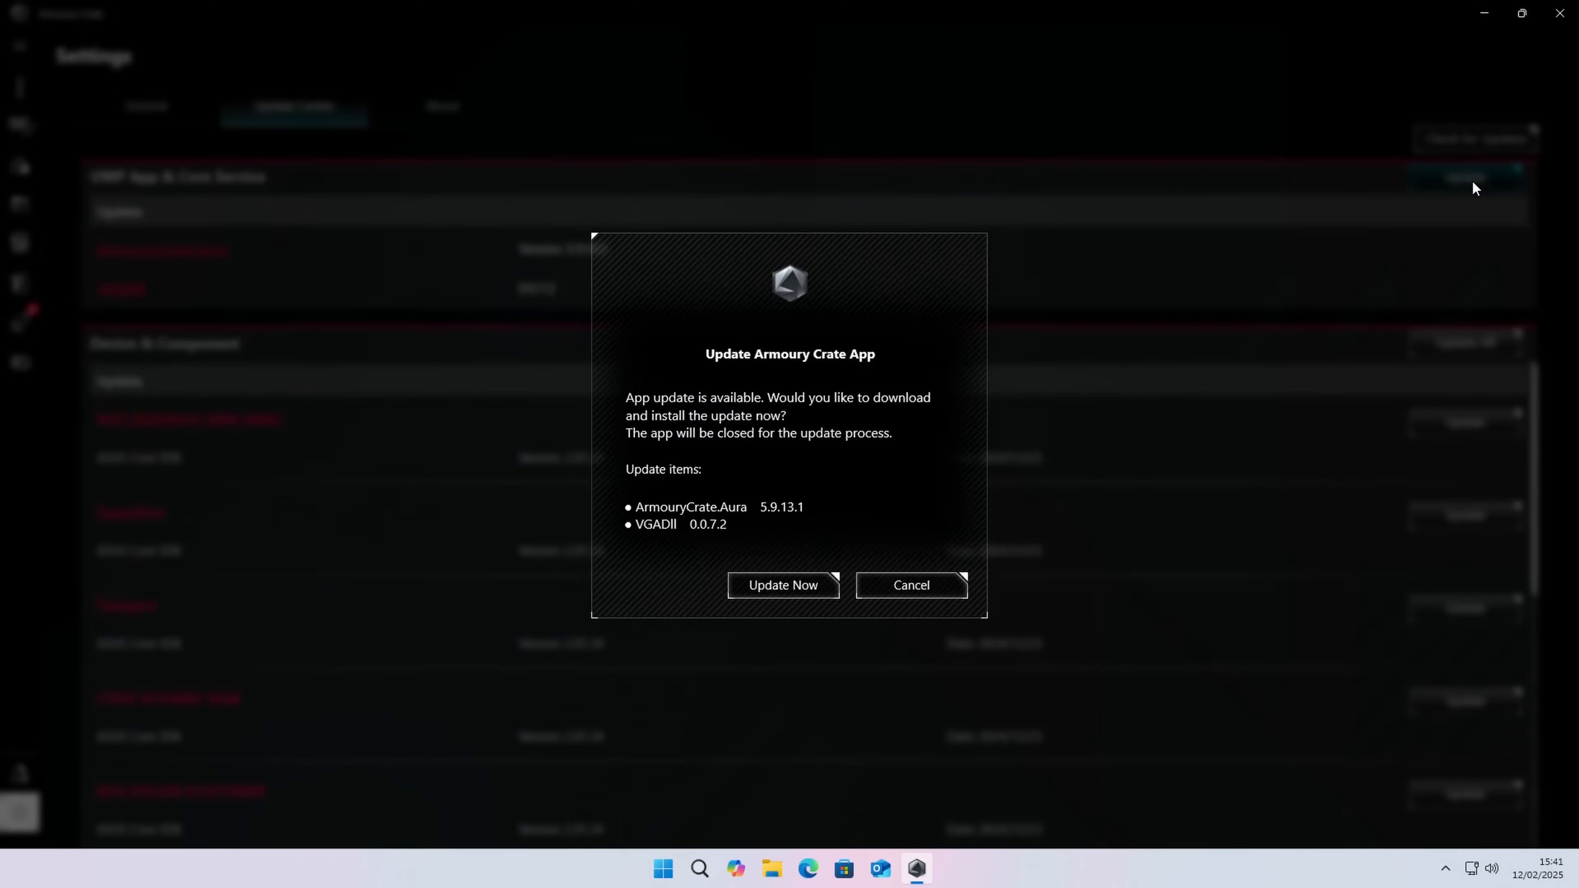
click(797, 590)
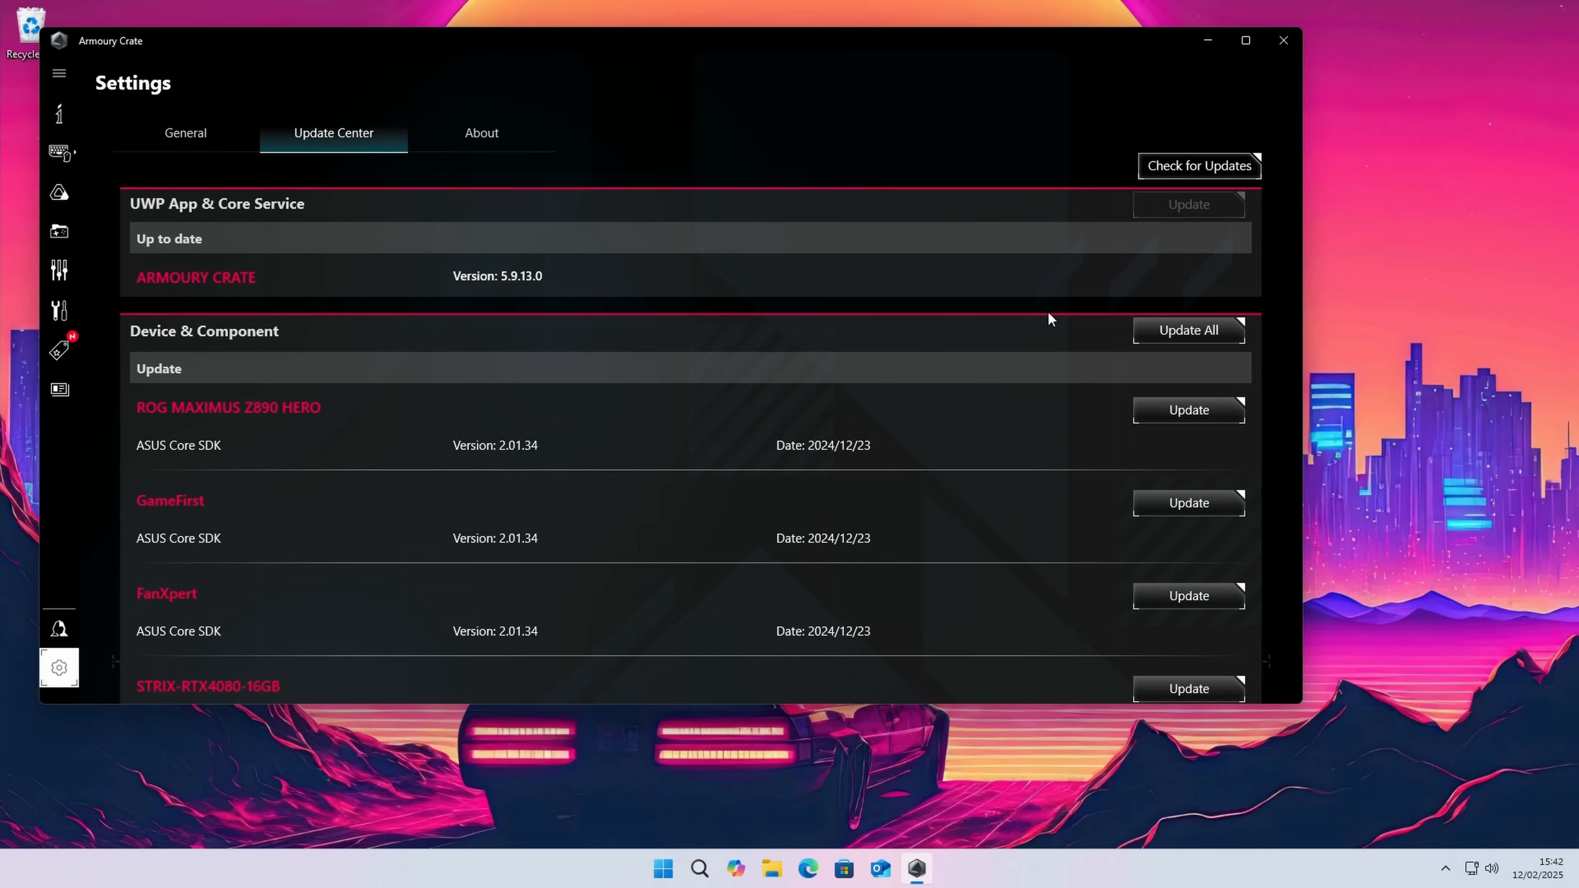
click(1192, 329)
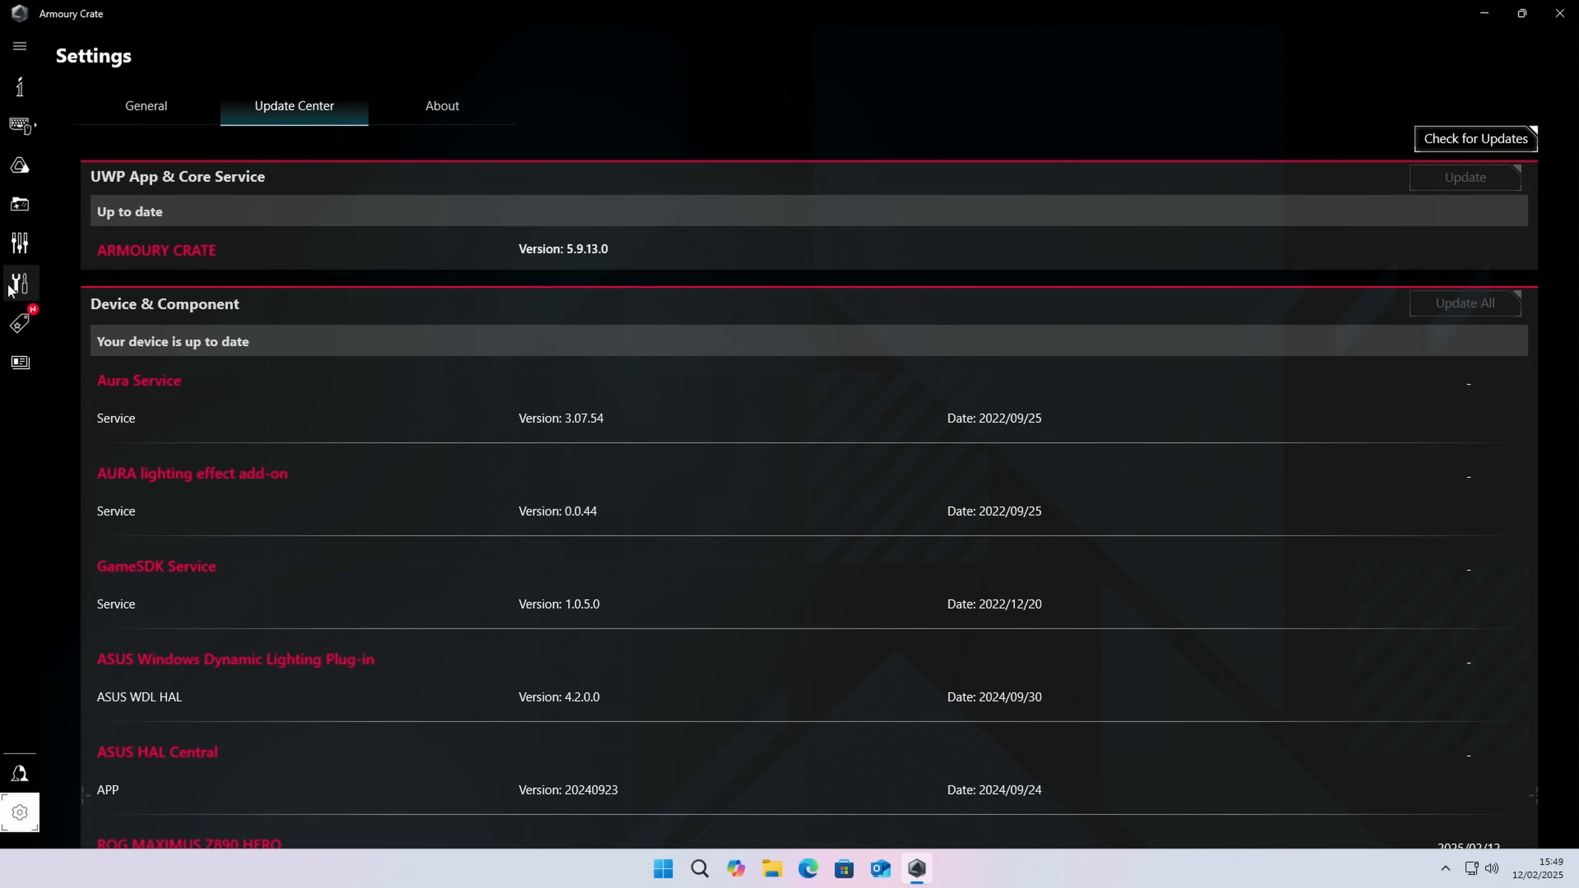
Step: Open the Aura Sync device settings in Armoury Crate
click(29, 171)
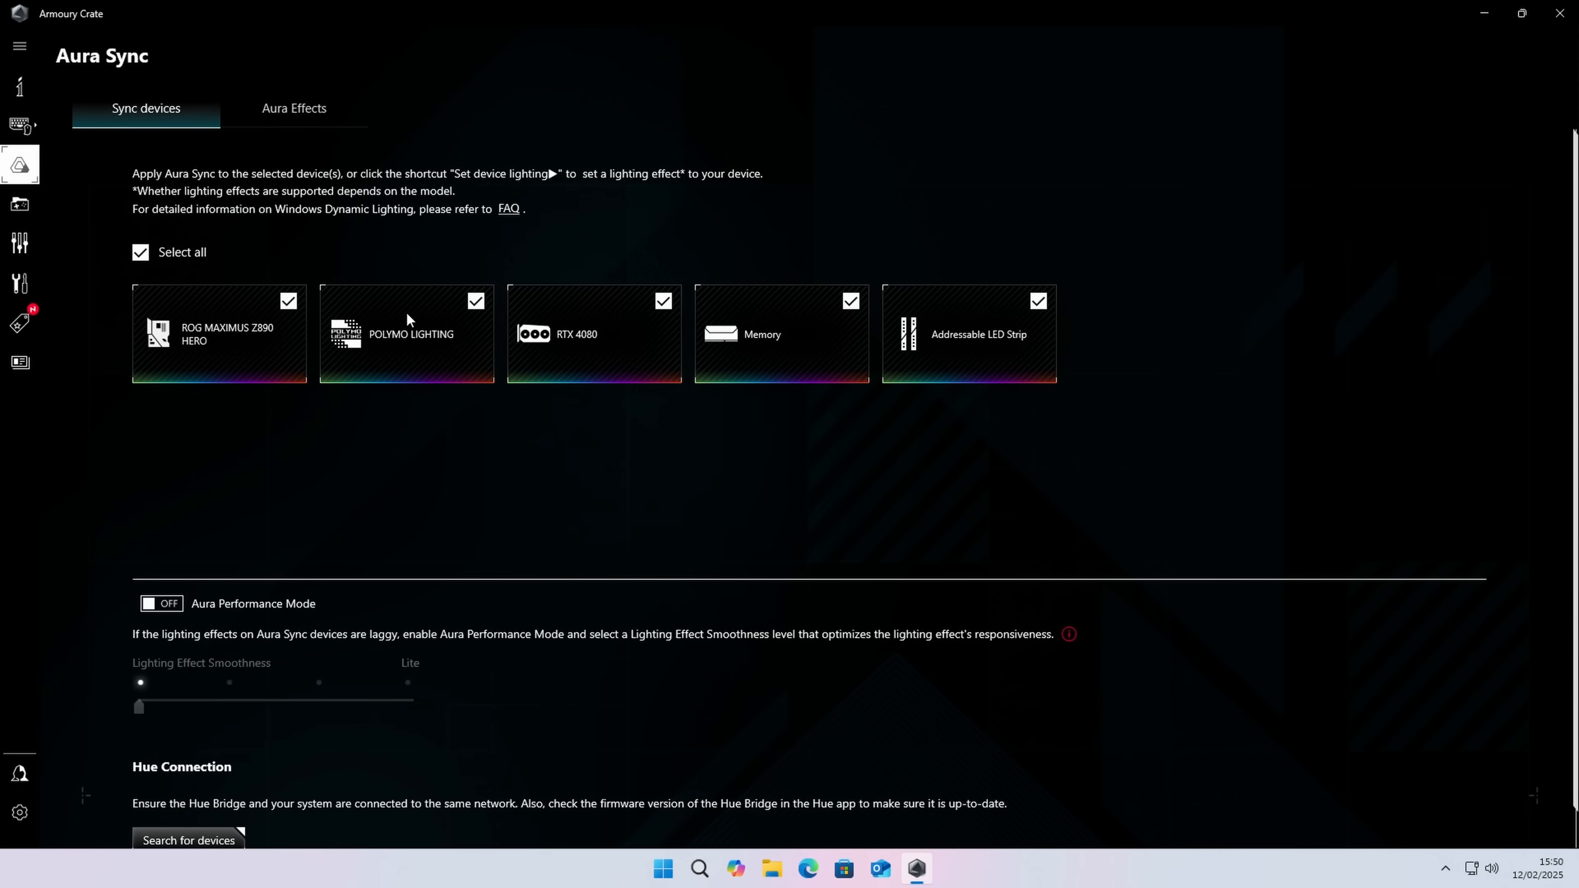
Step: Preview the Color Cycle Aura effect and switch to Static with a single white color of RGB 255, 255, 255
click(285, 118)
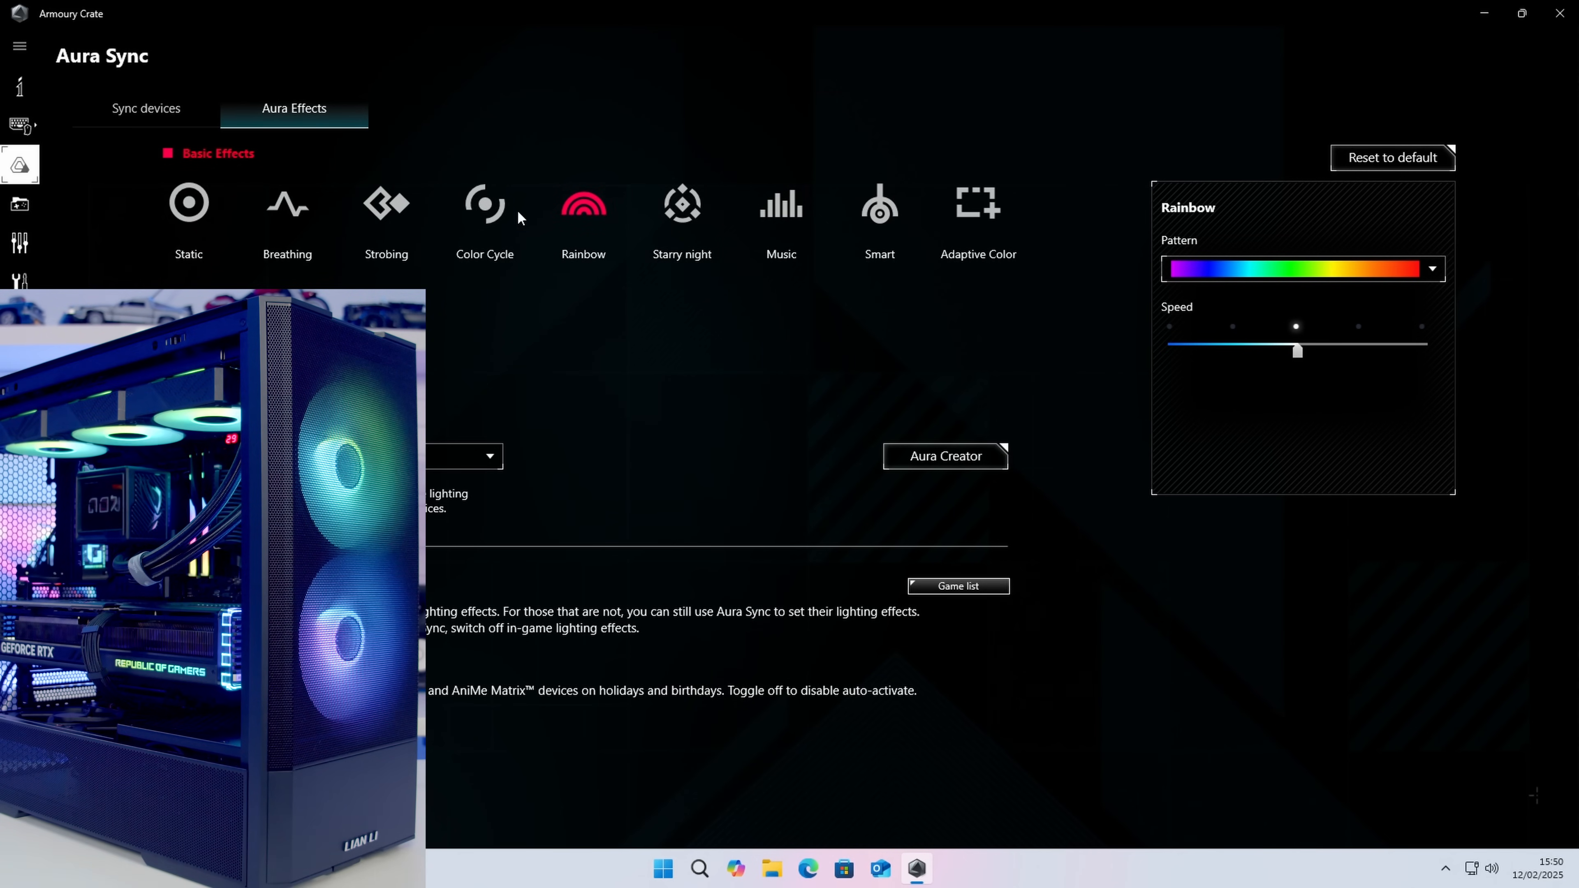
click(491, 211)
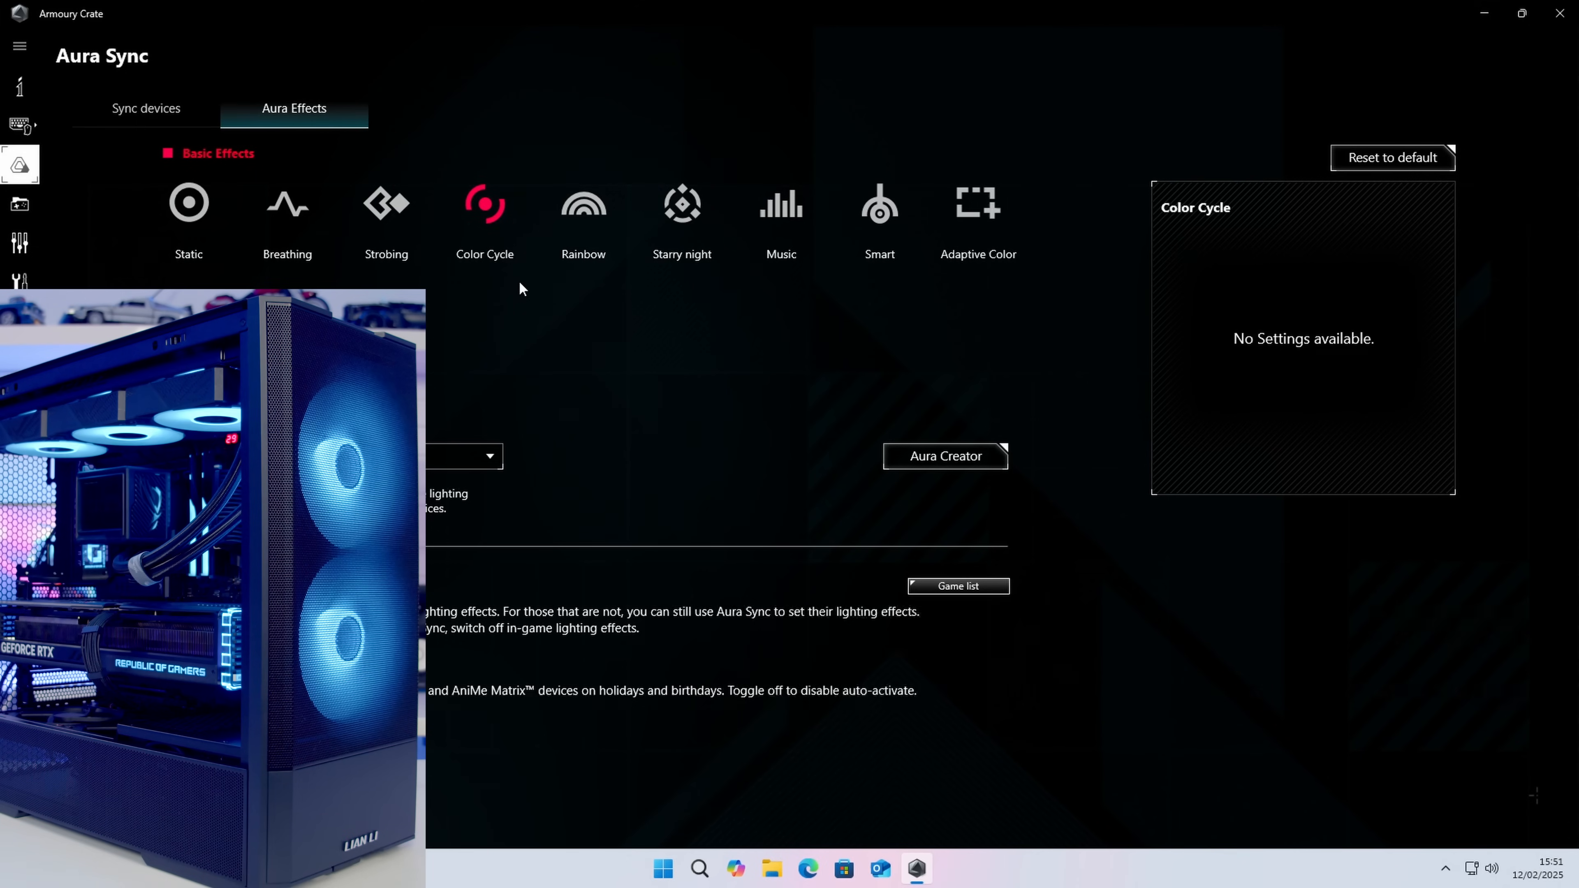
click(194, 211)
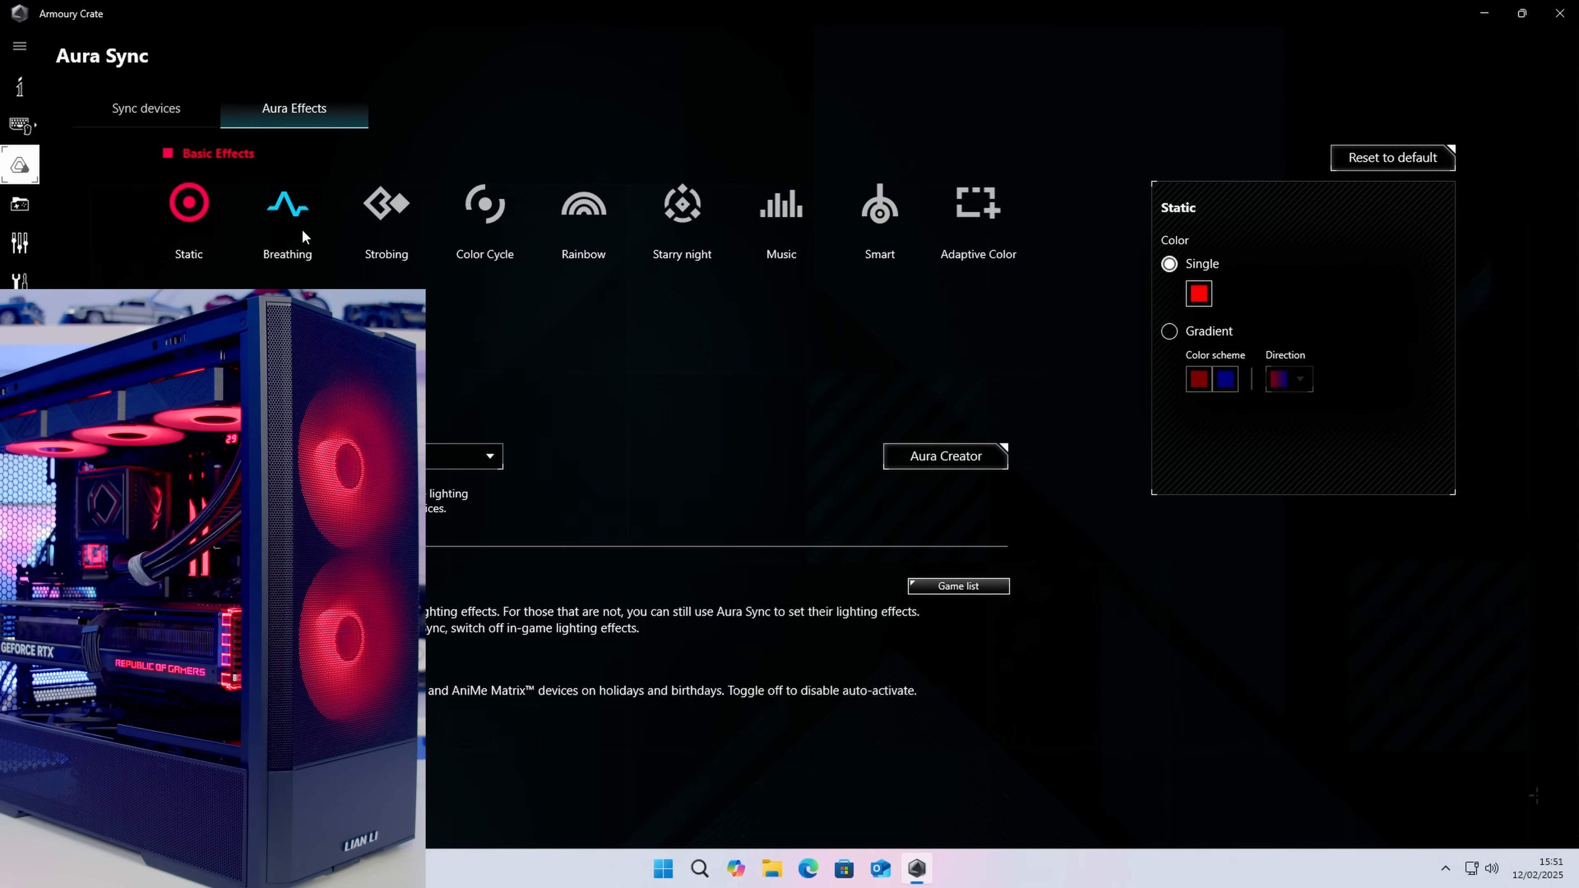
click(1204, 298)
click(976, 321)
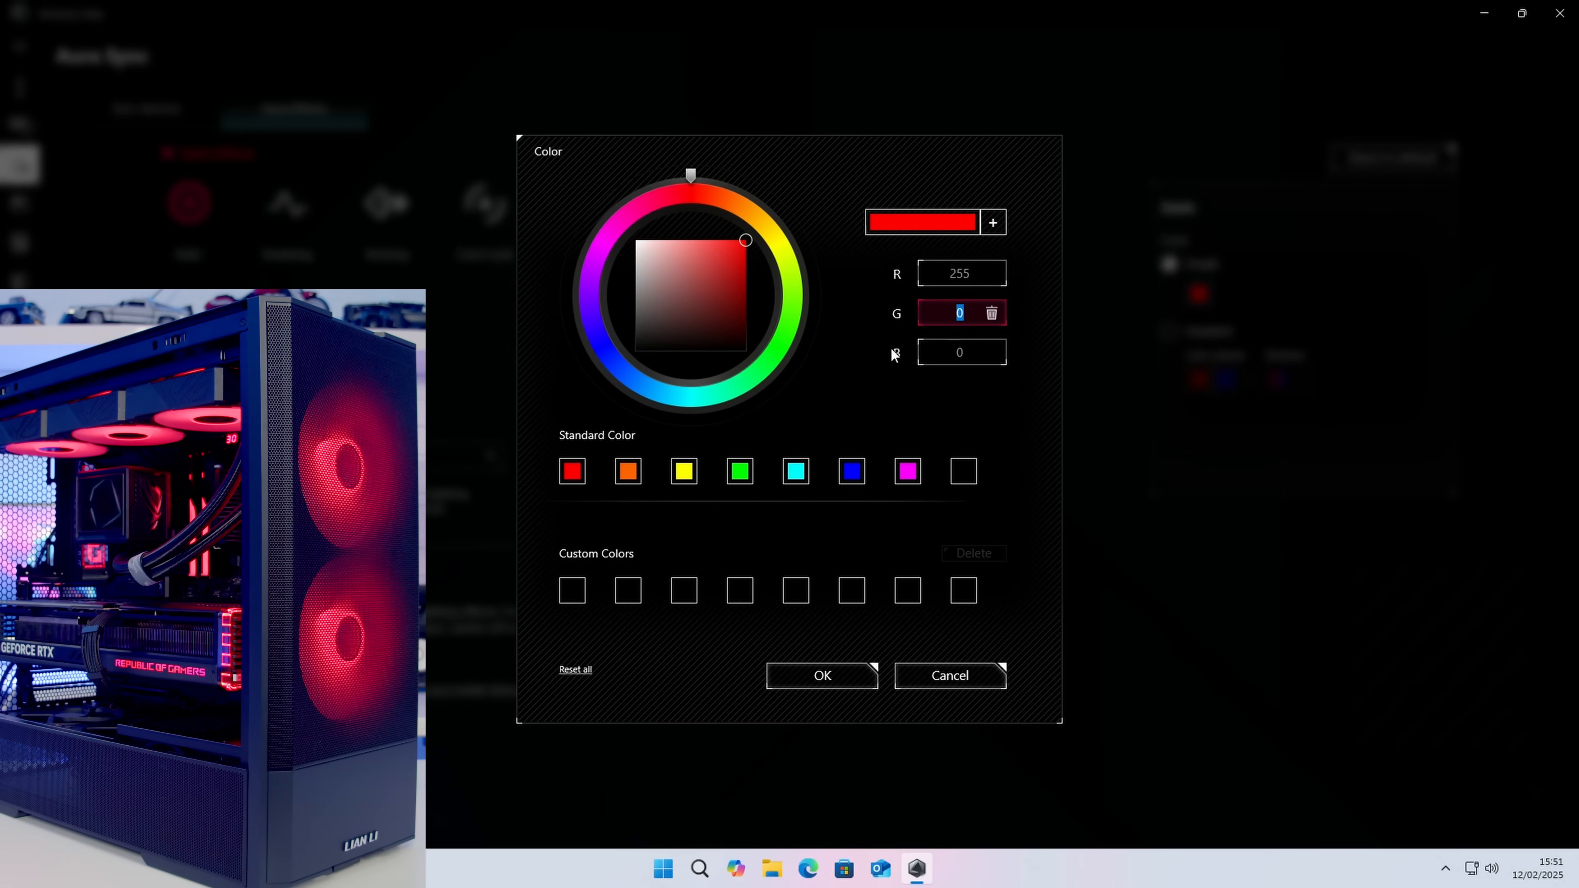
text(255)
key(Tab)
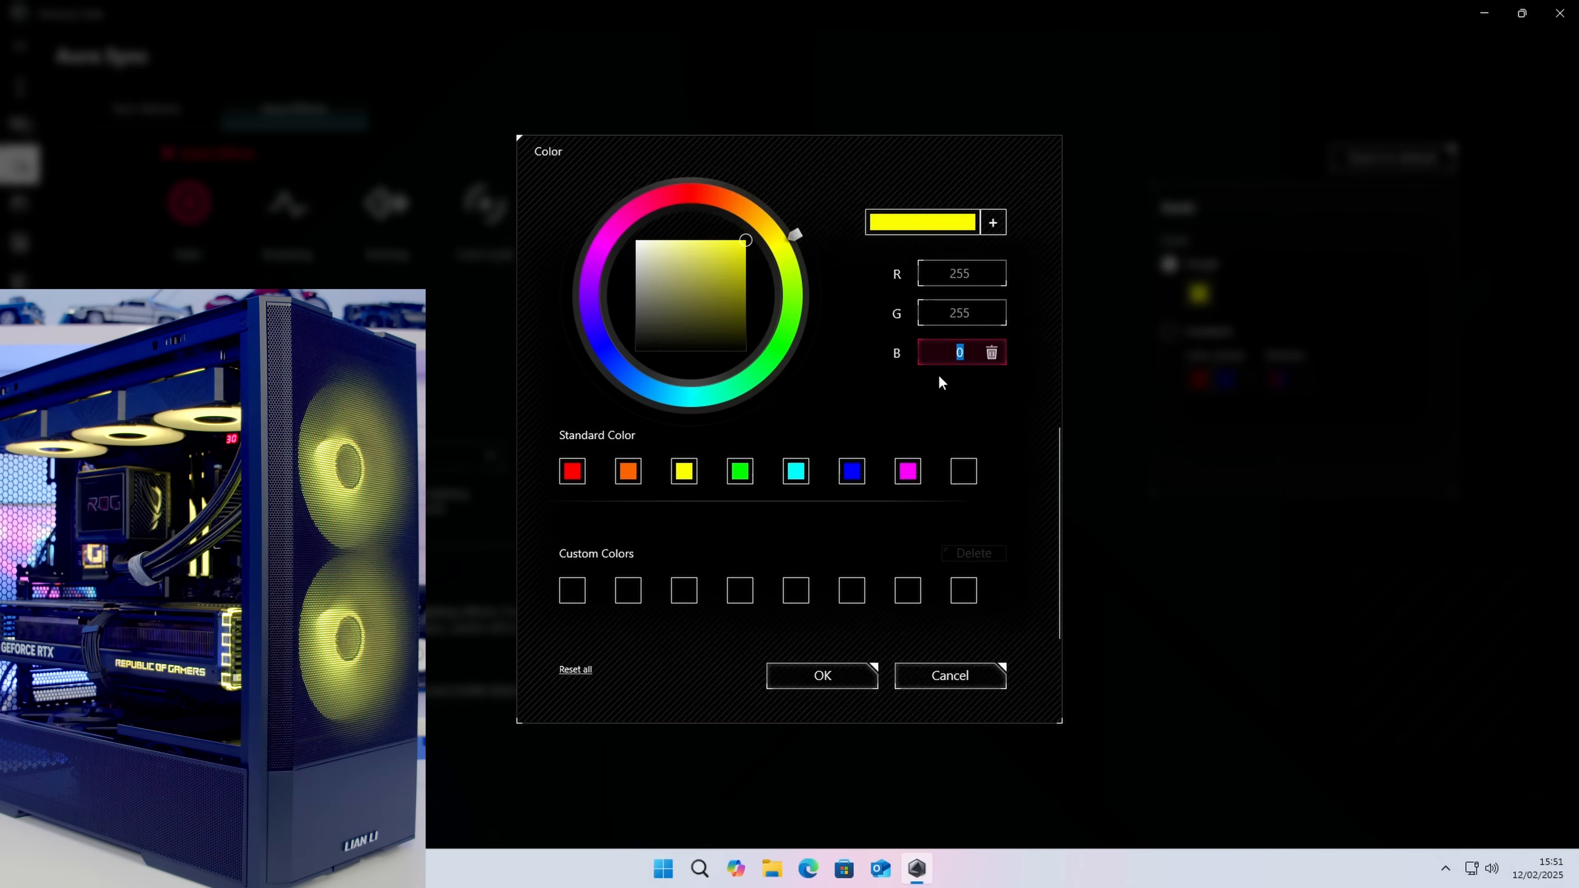
text(255)
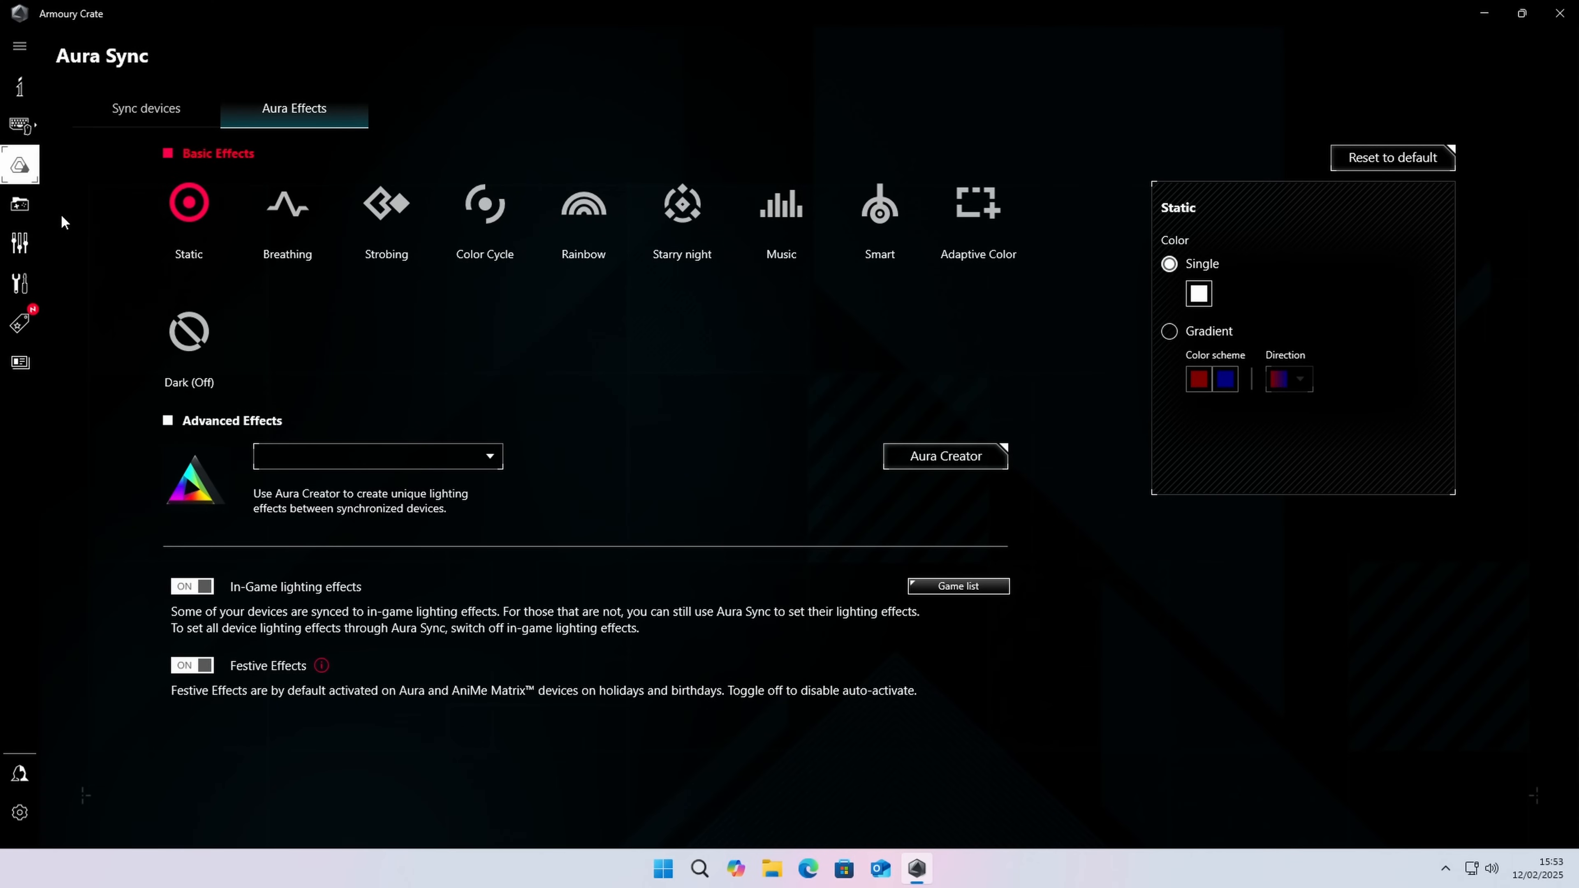
Step: Open the ROG RYUJIN III EXTREME display settings and apply the second preset animation to the cooler's screen
click(32, 129)
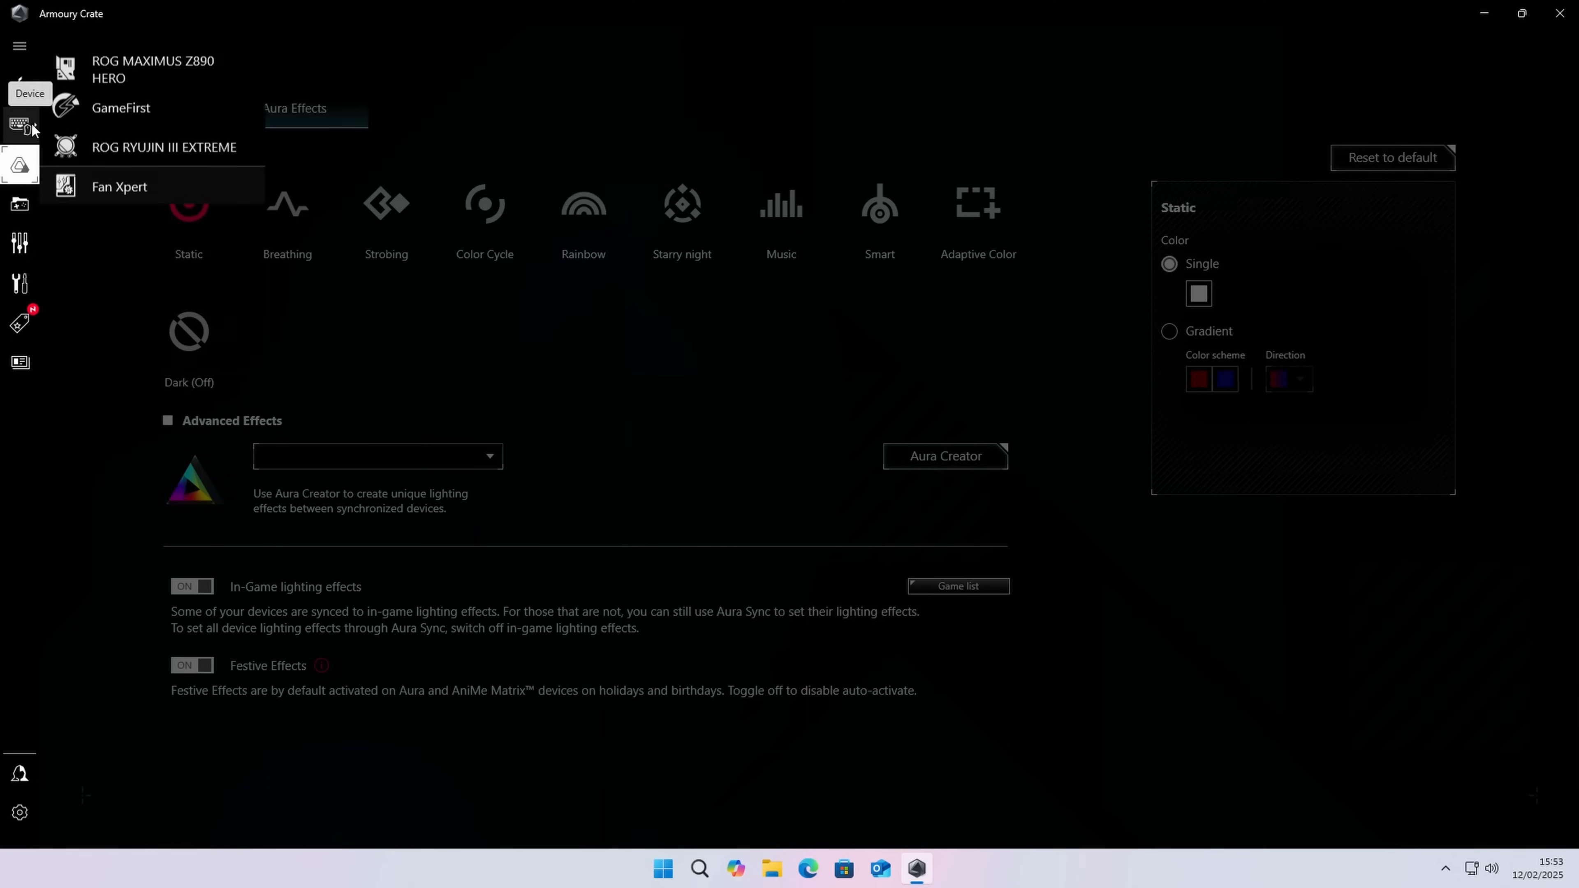
click(150, 147)
click(923, 505)
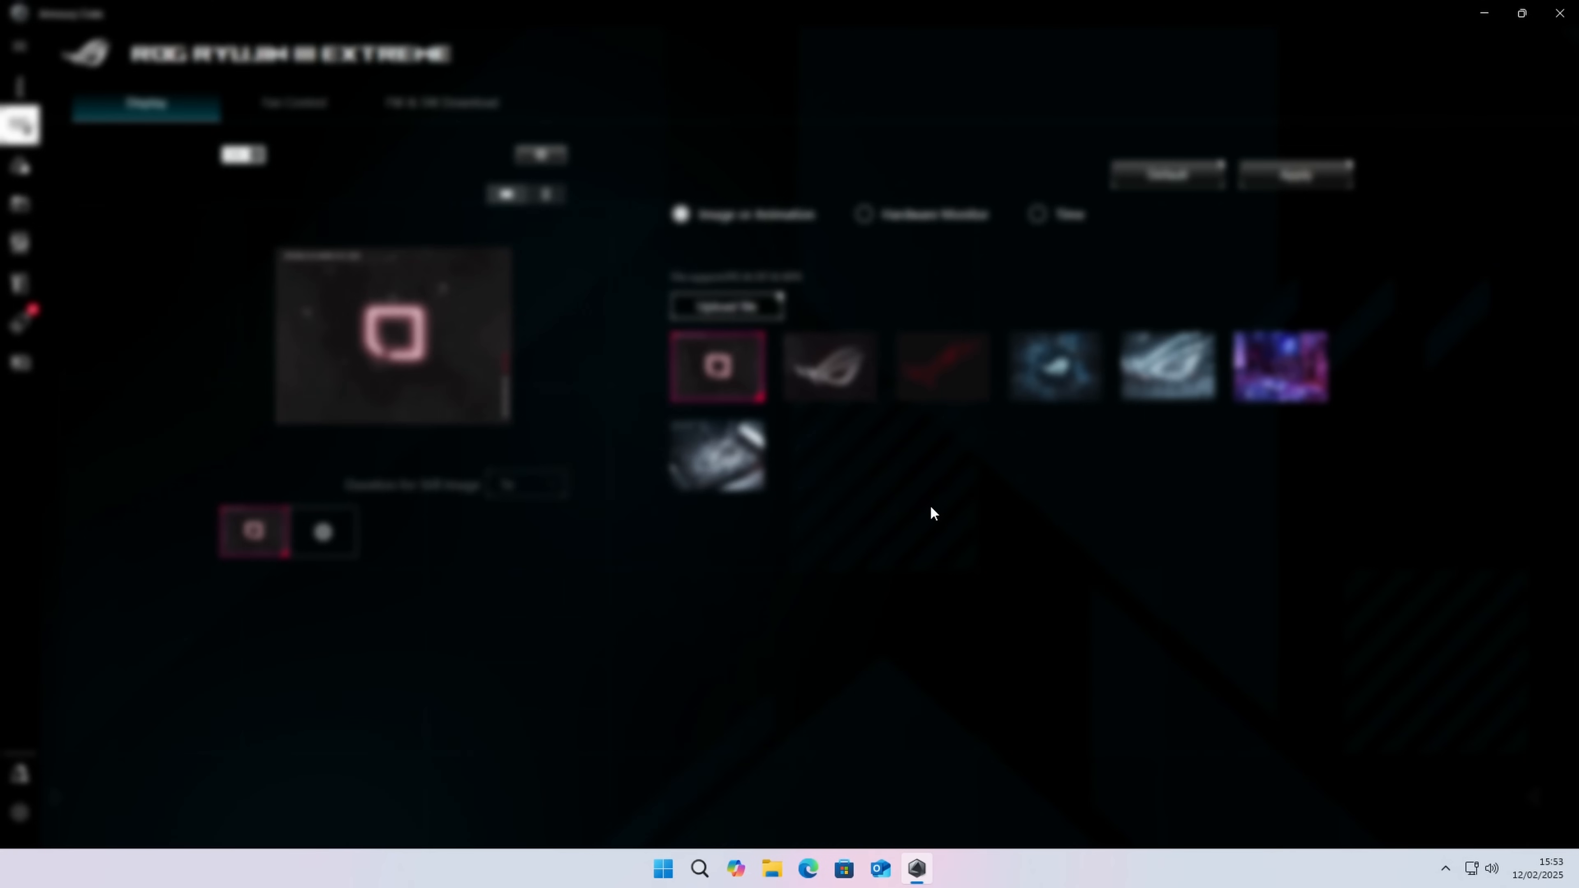
click(848, 371)
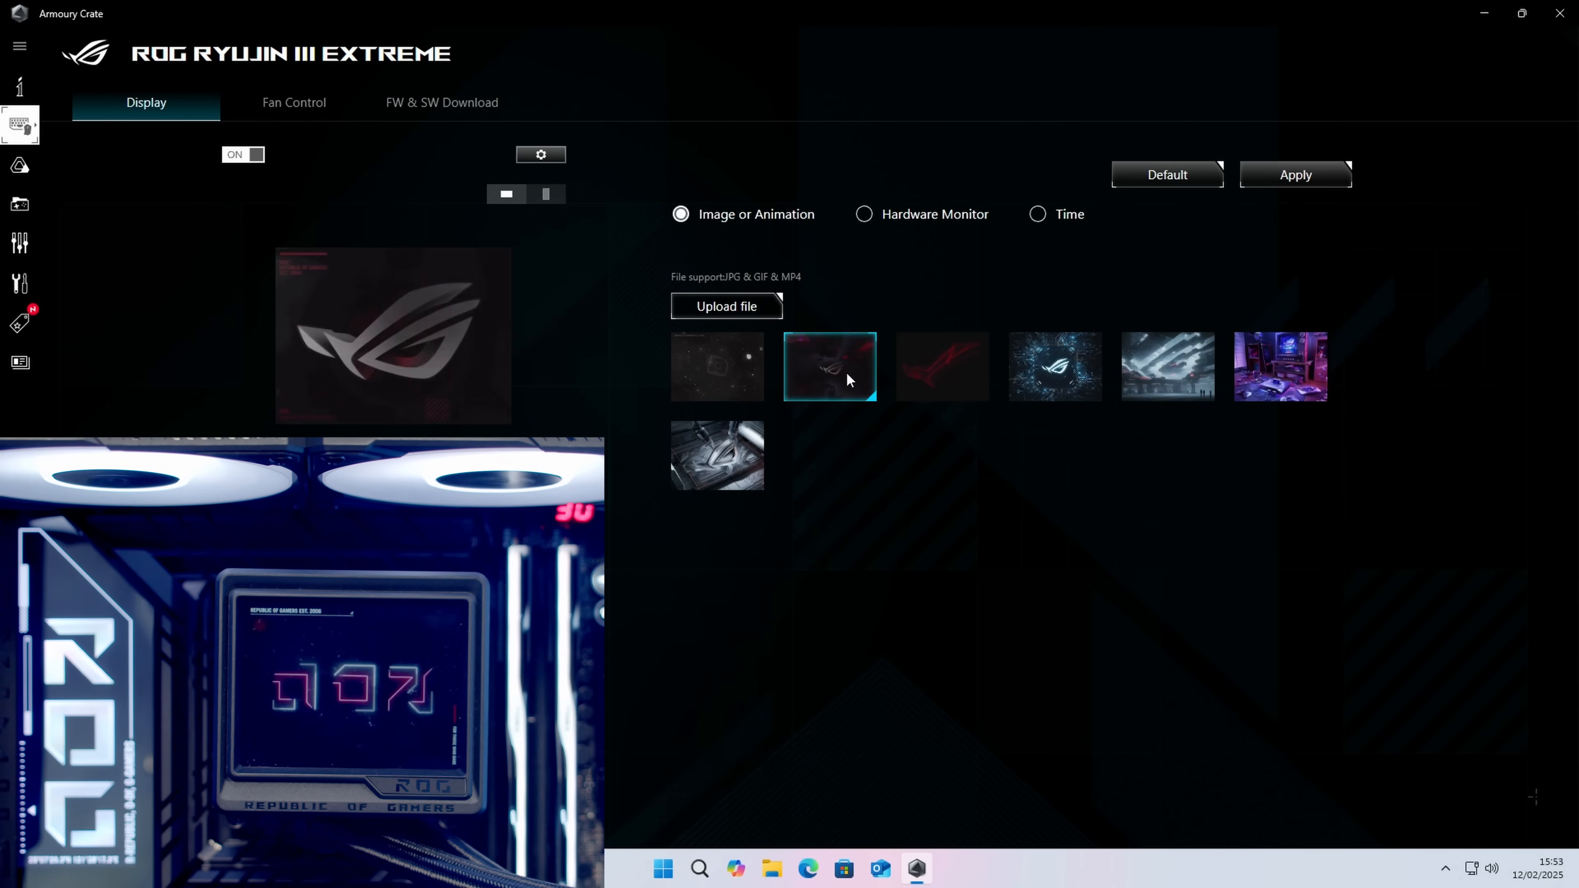
click(1297, 177)
click(1296, 180)
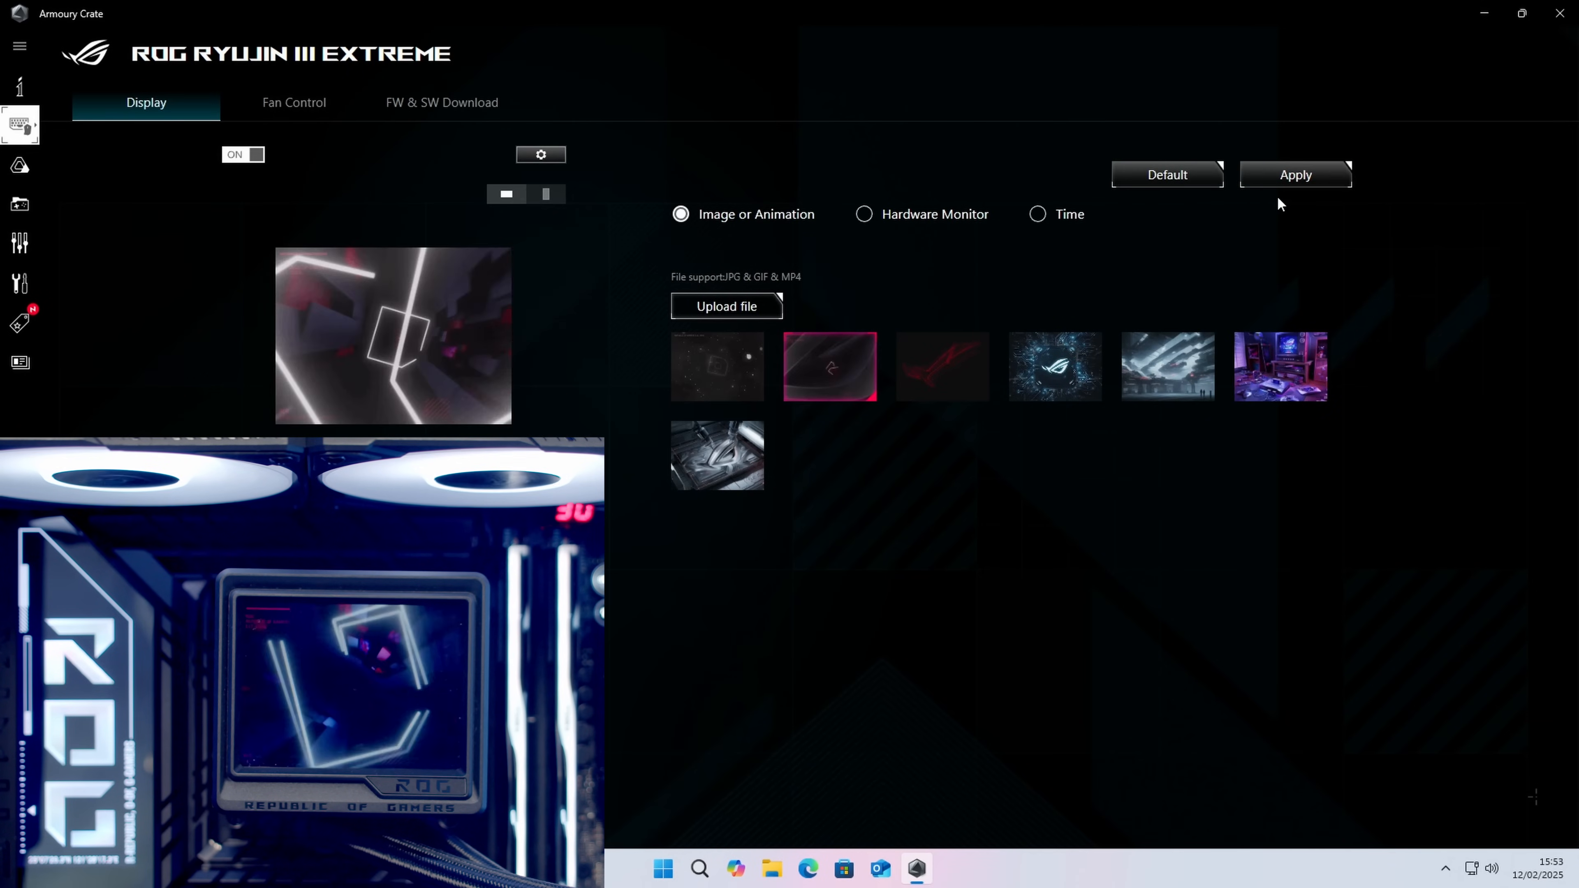
Step: Try the red ROG logo animation and the digital Time display on the cooler's screen
click(960, 368)
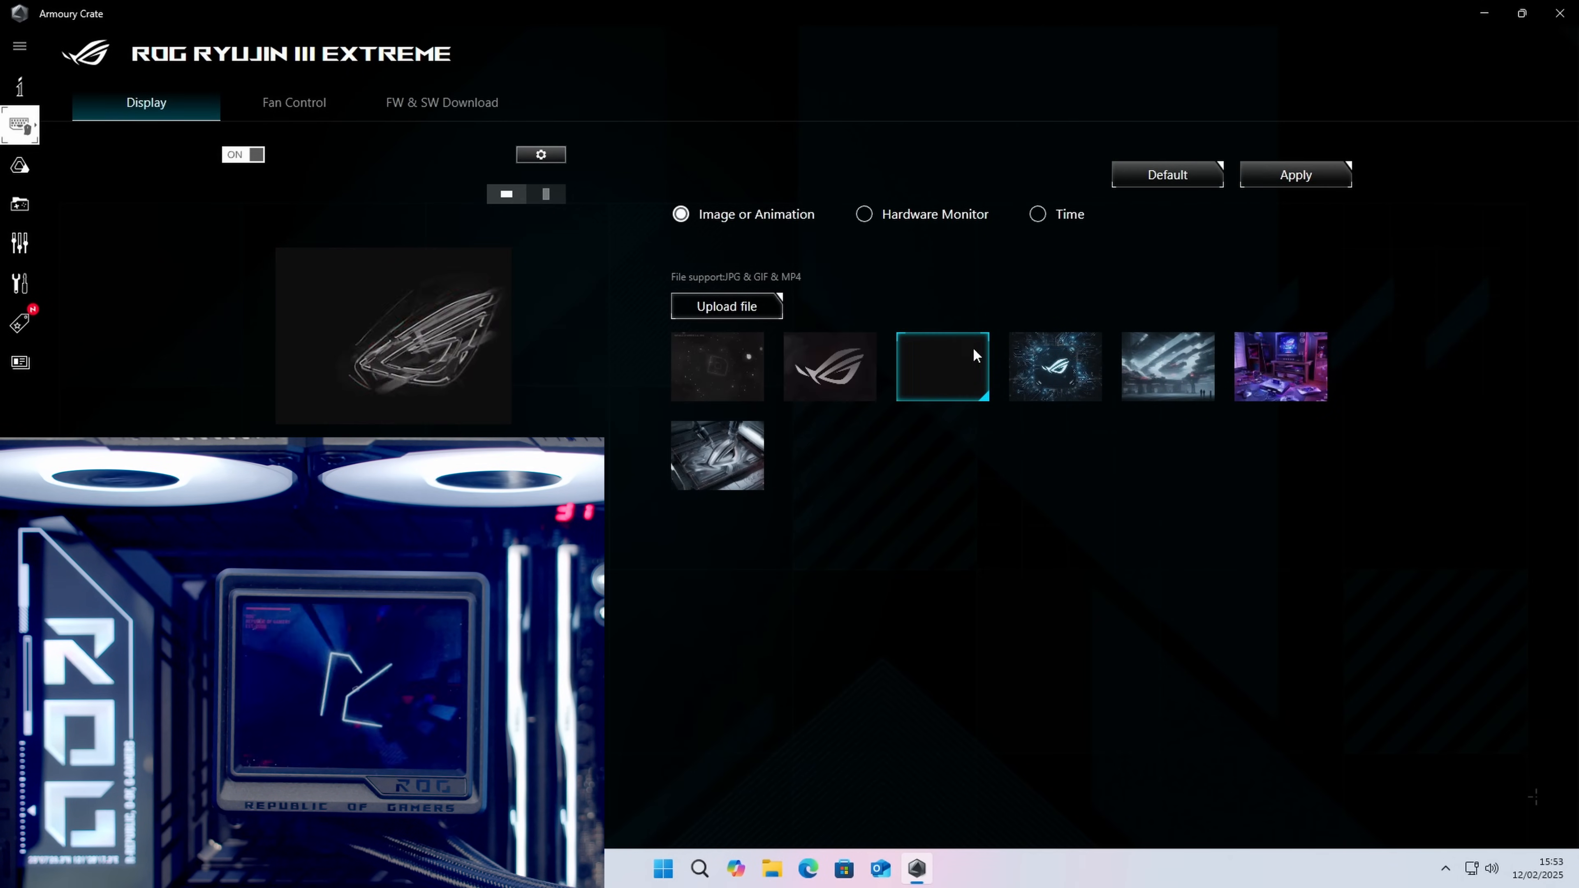
click(1272, 181)
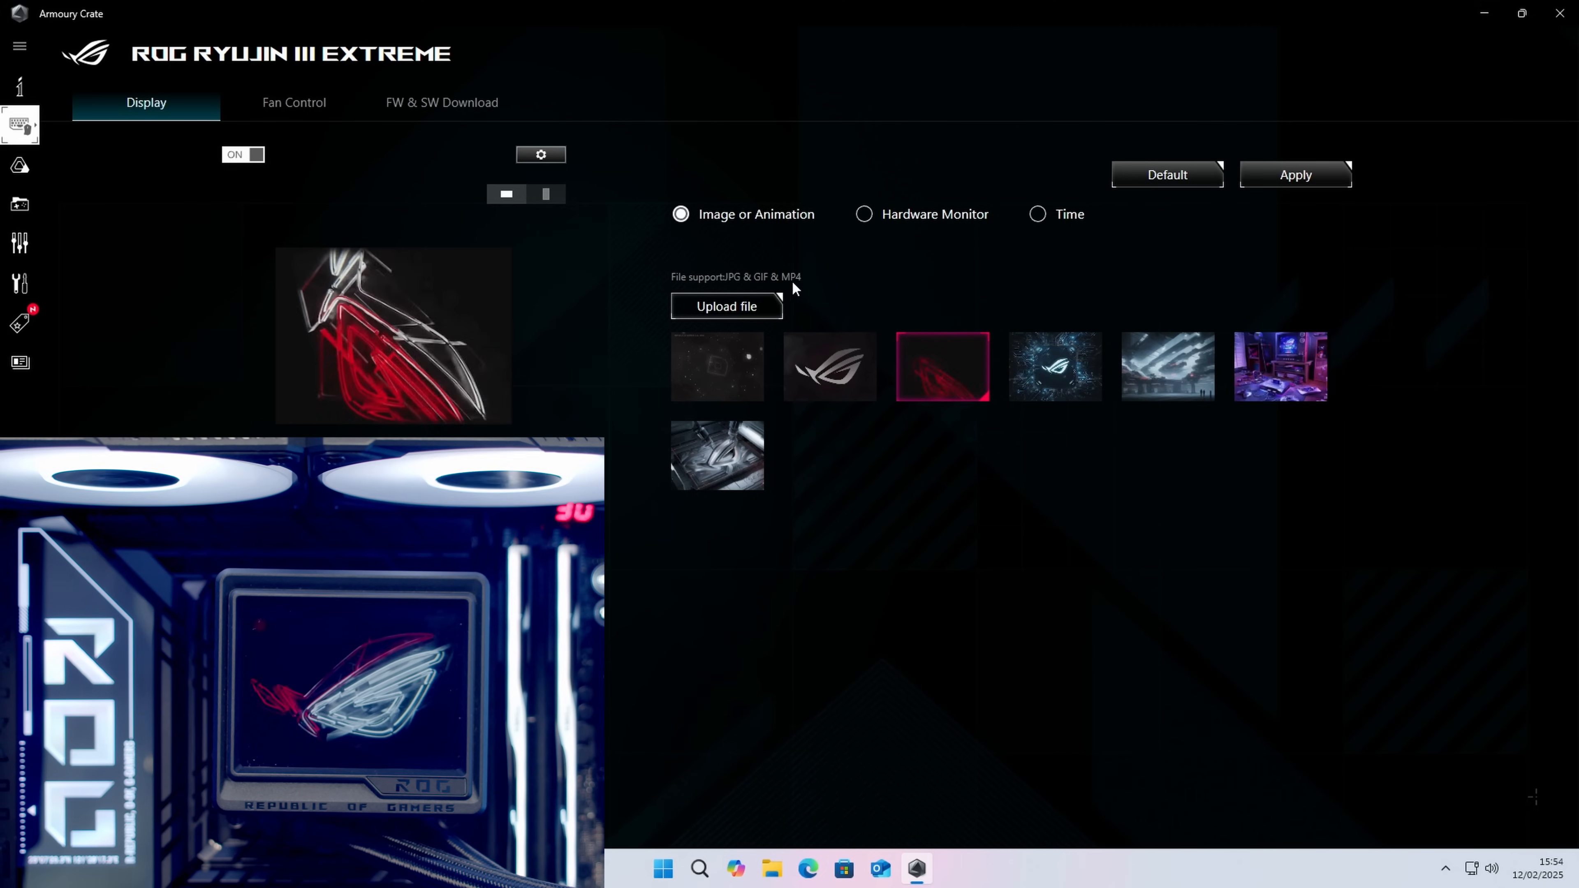
click(1038, 216)
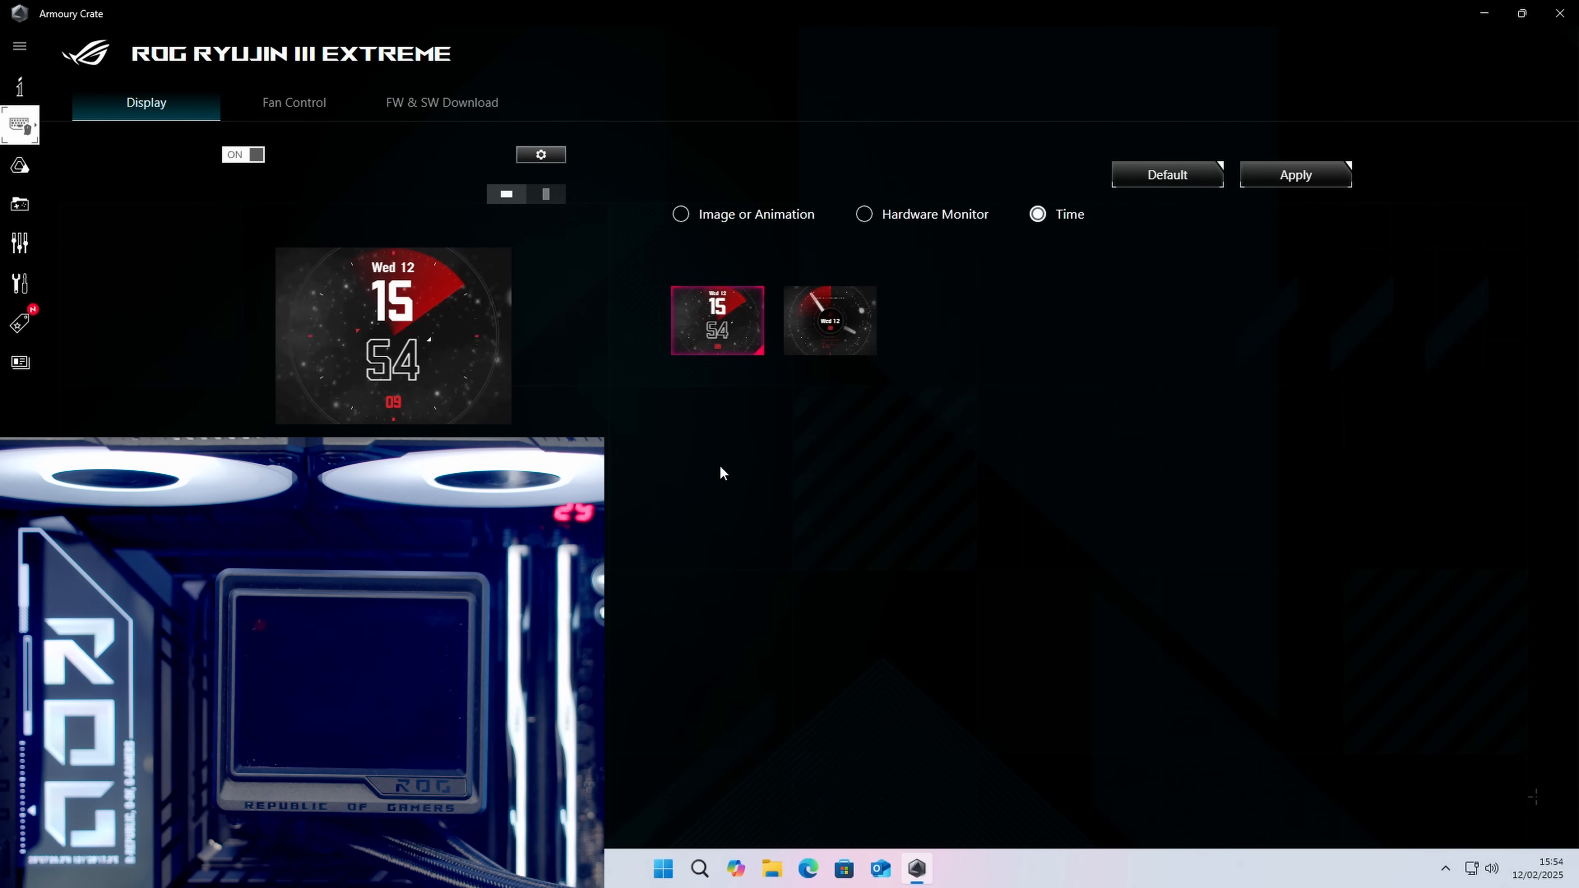
click(1274, 176)
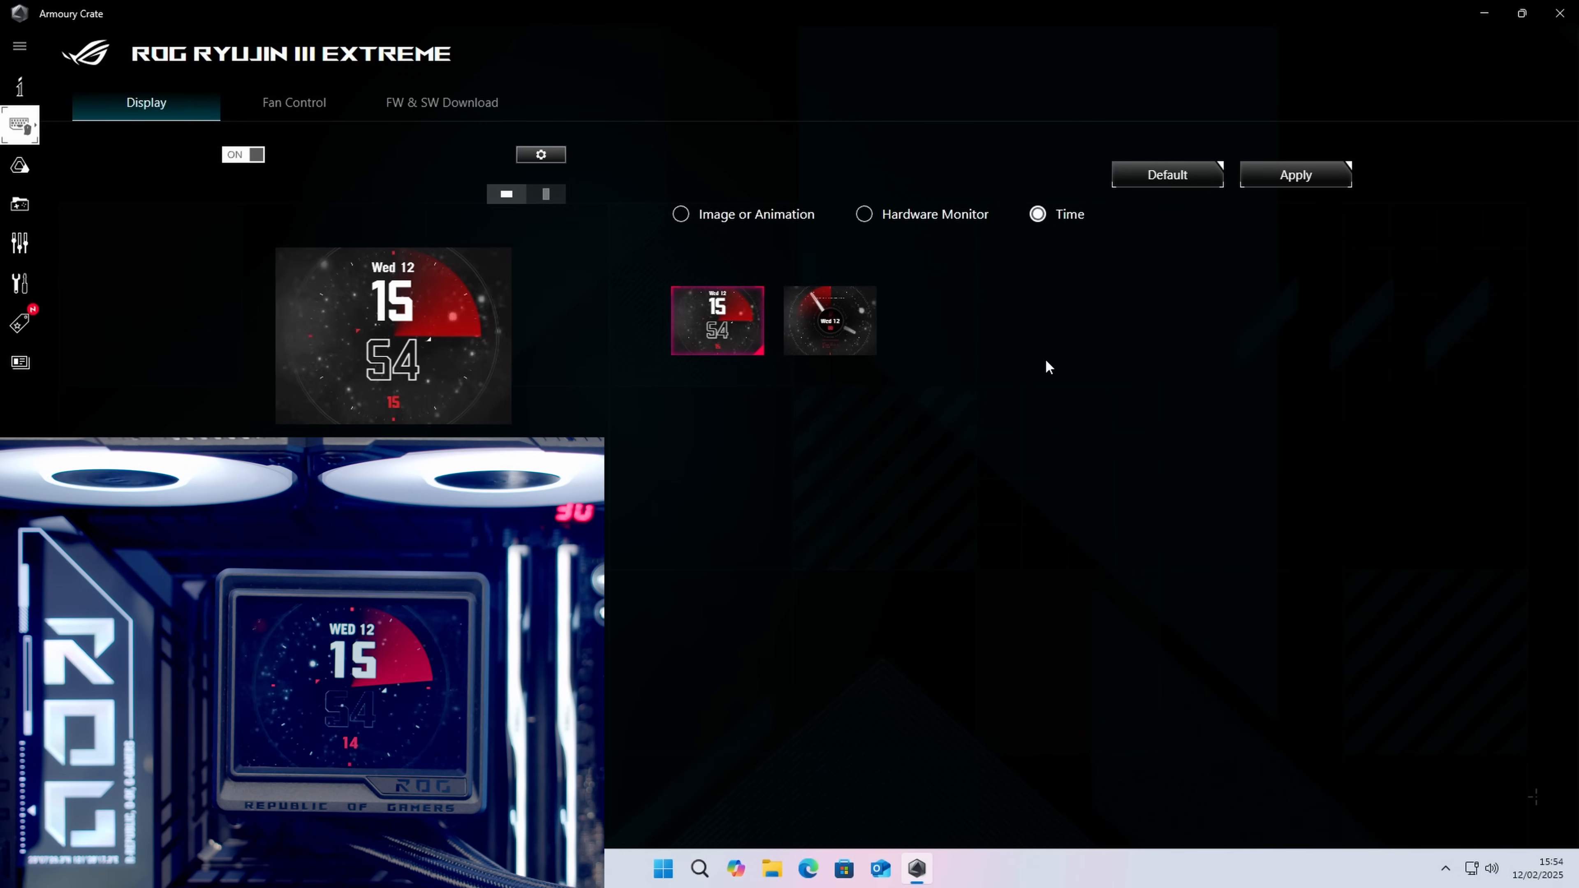
Step: Switch the cooler's screen to Hardware Monitor with Triple Info, and set the second readout to GPU temperature
click(865, 217)
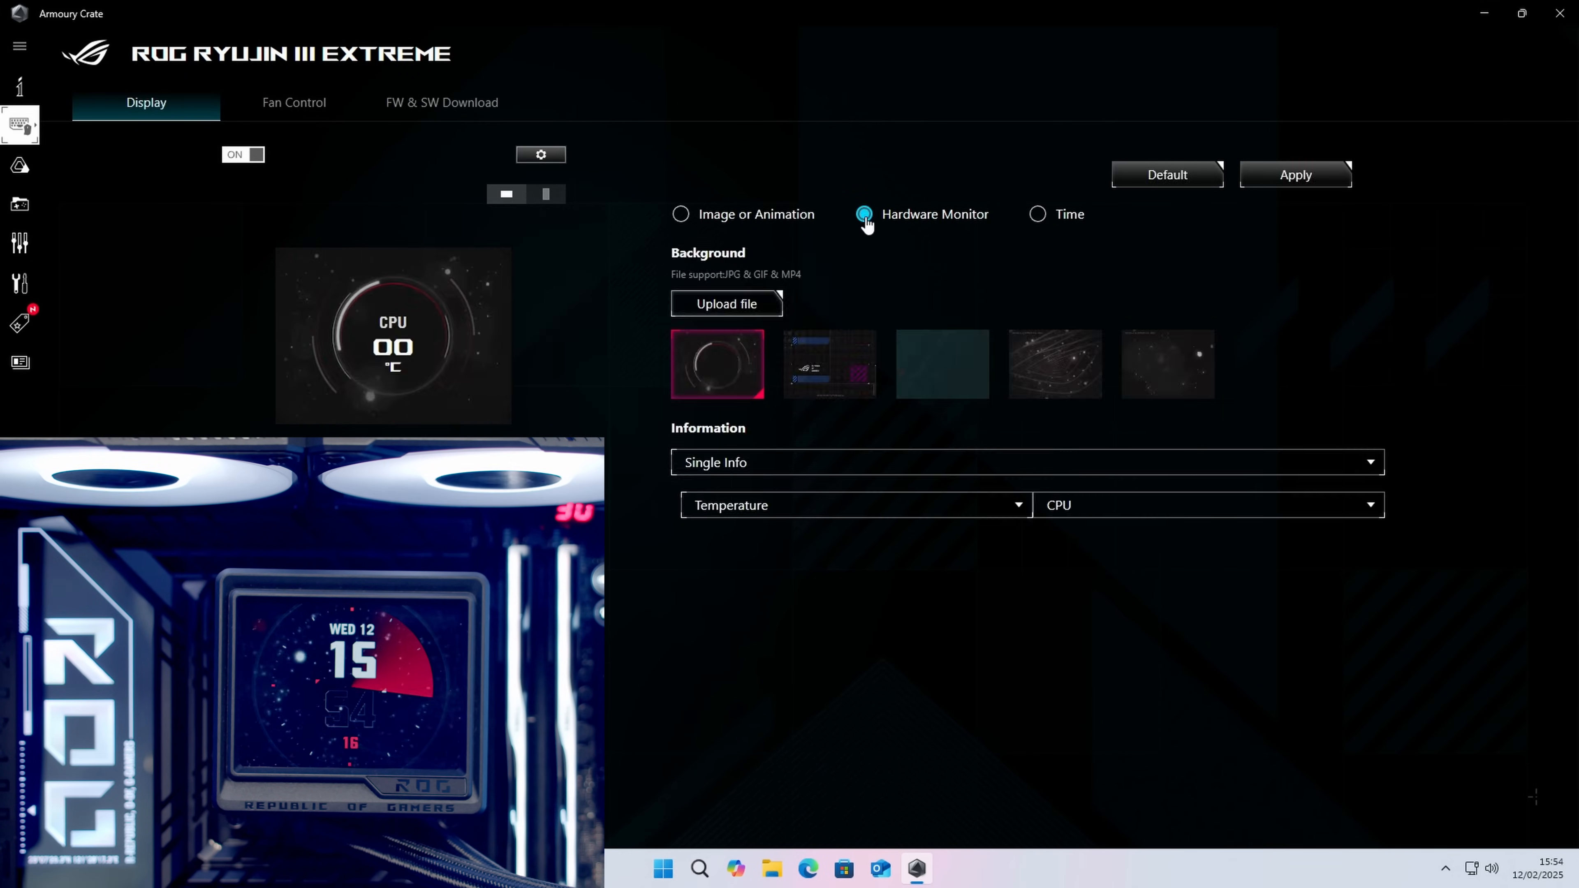
click(1370, 471)
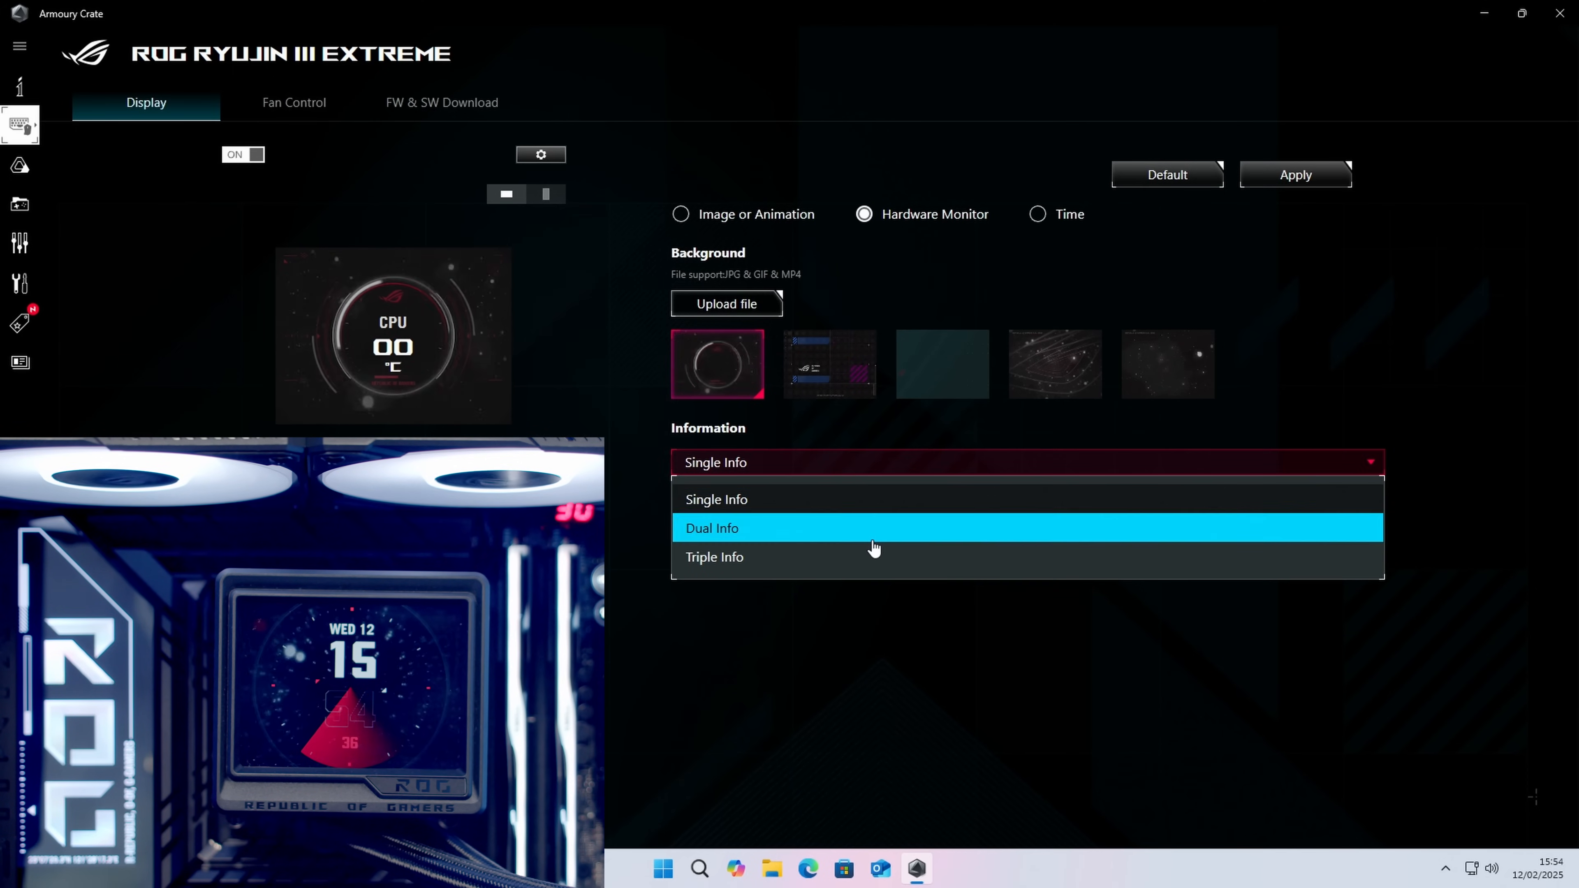
click(861, 558)
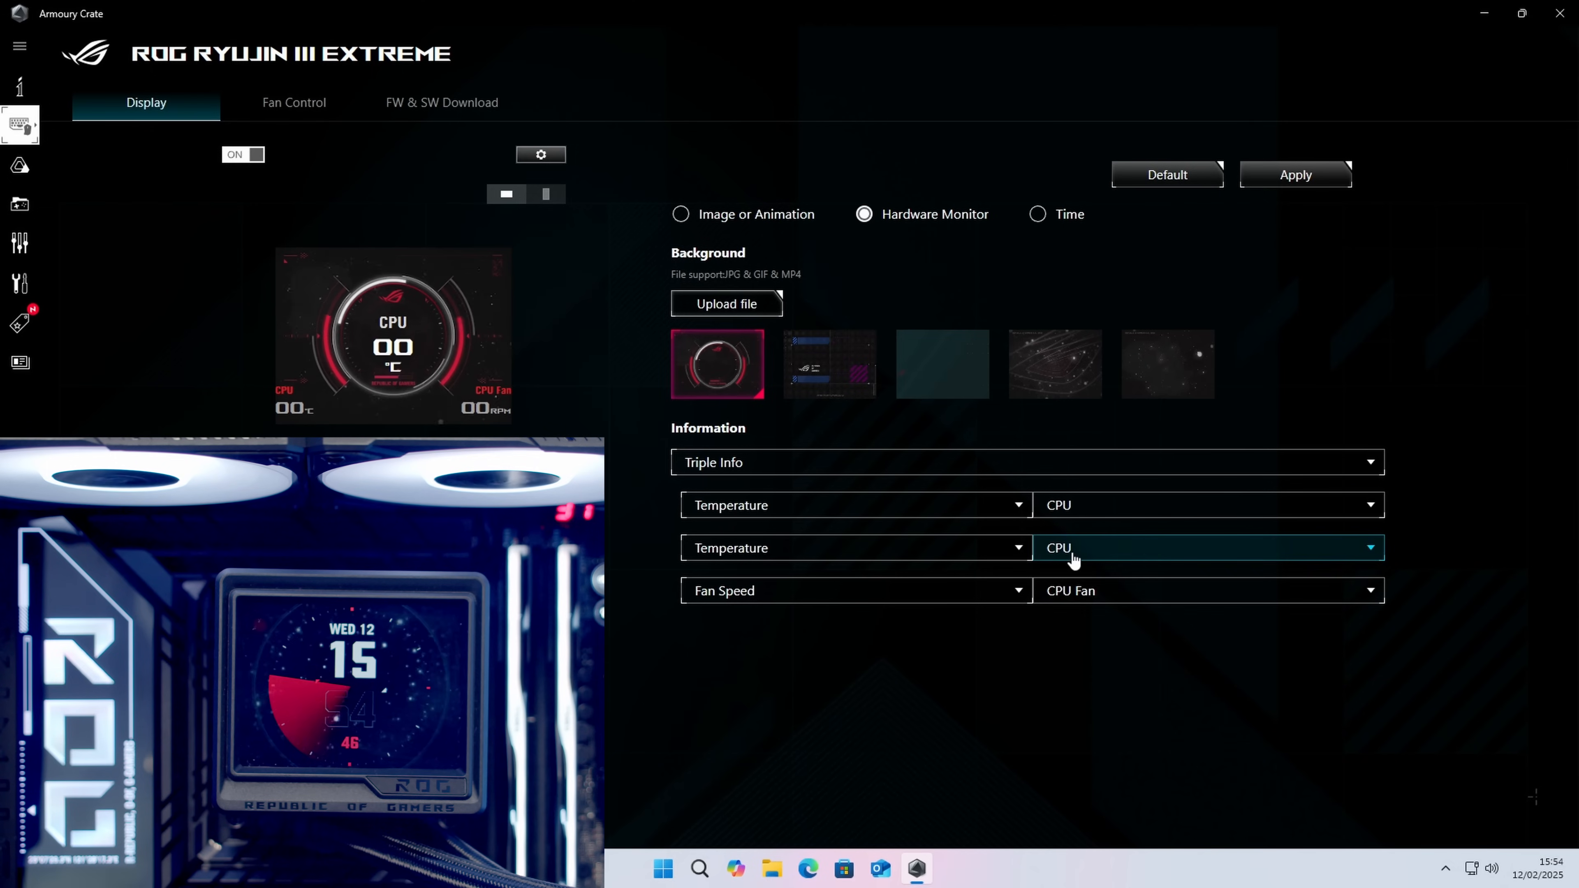
click(1115, 551)
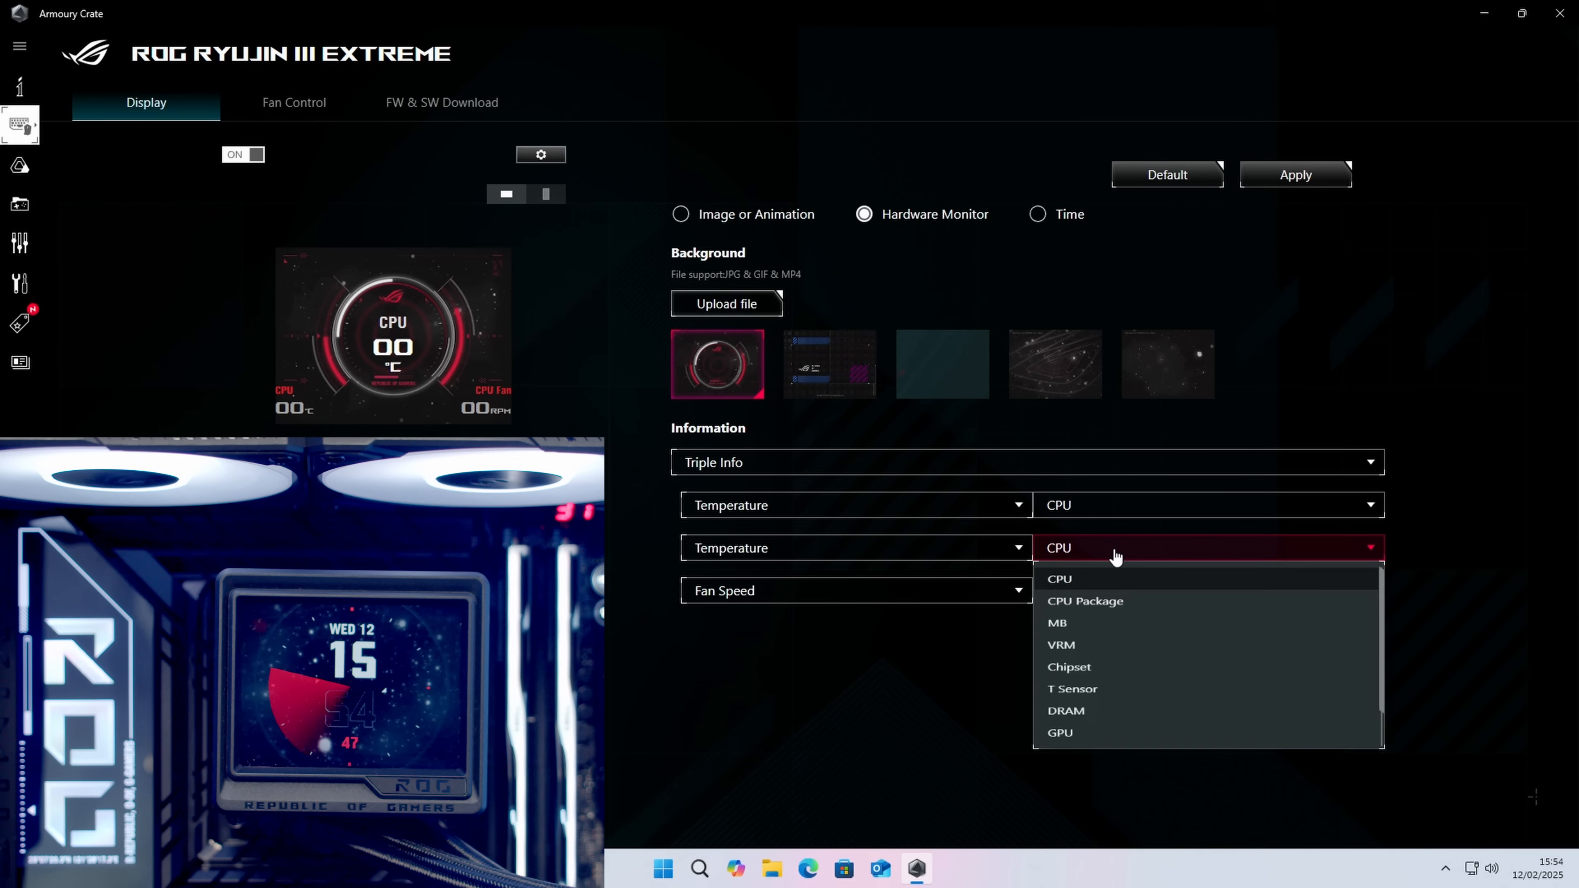
scroll(1254, 652, down, 1)
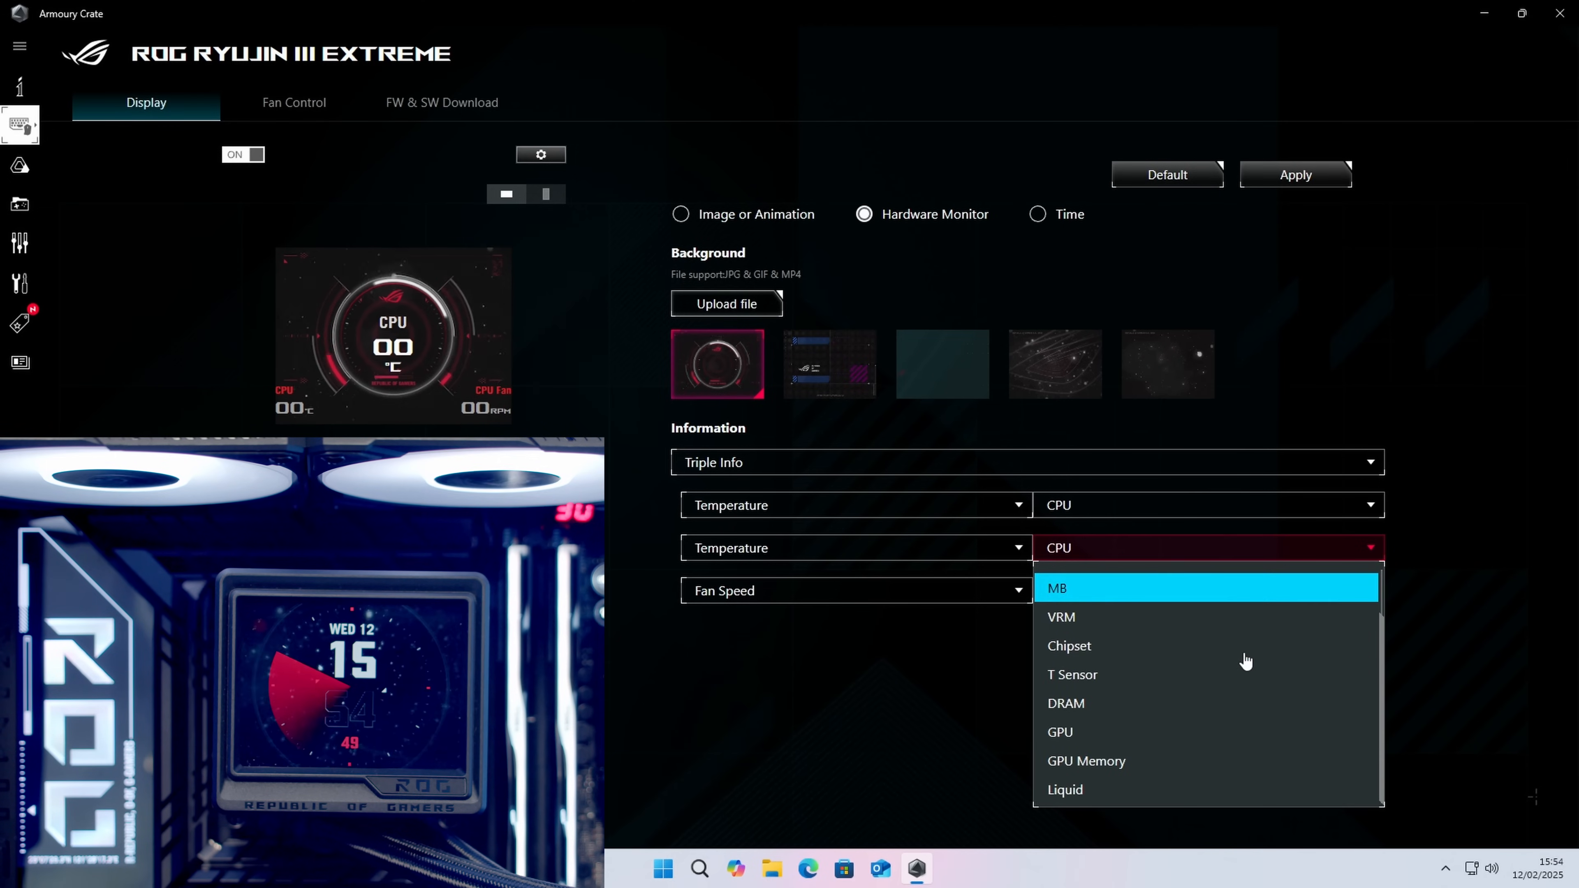
click(1160, 731)
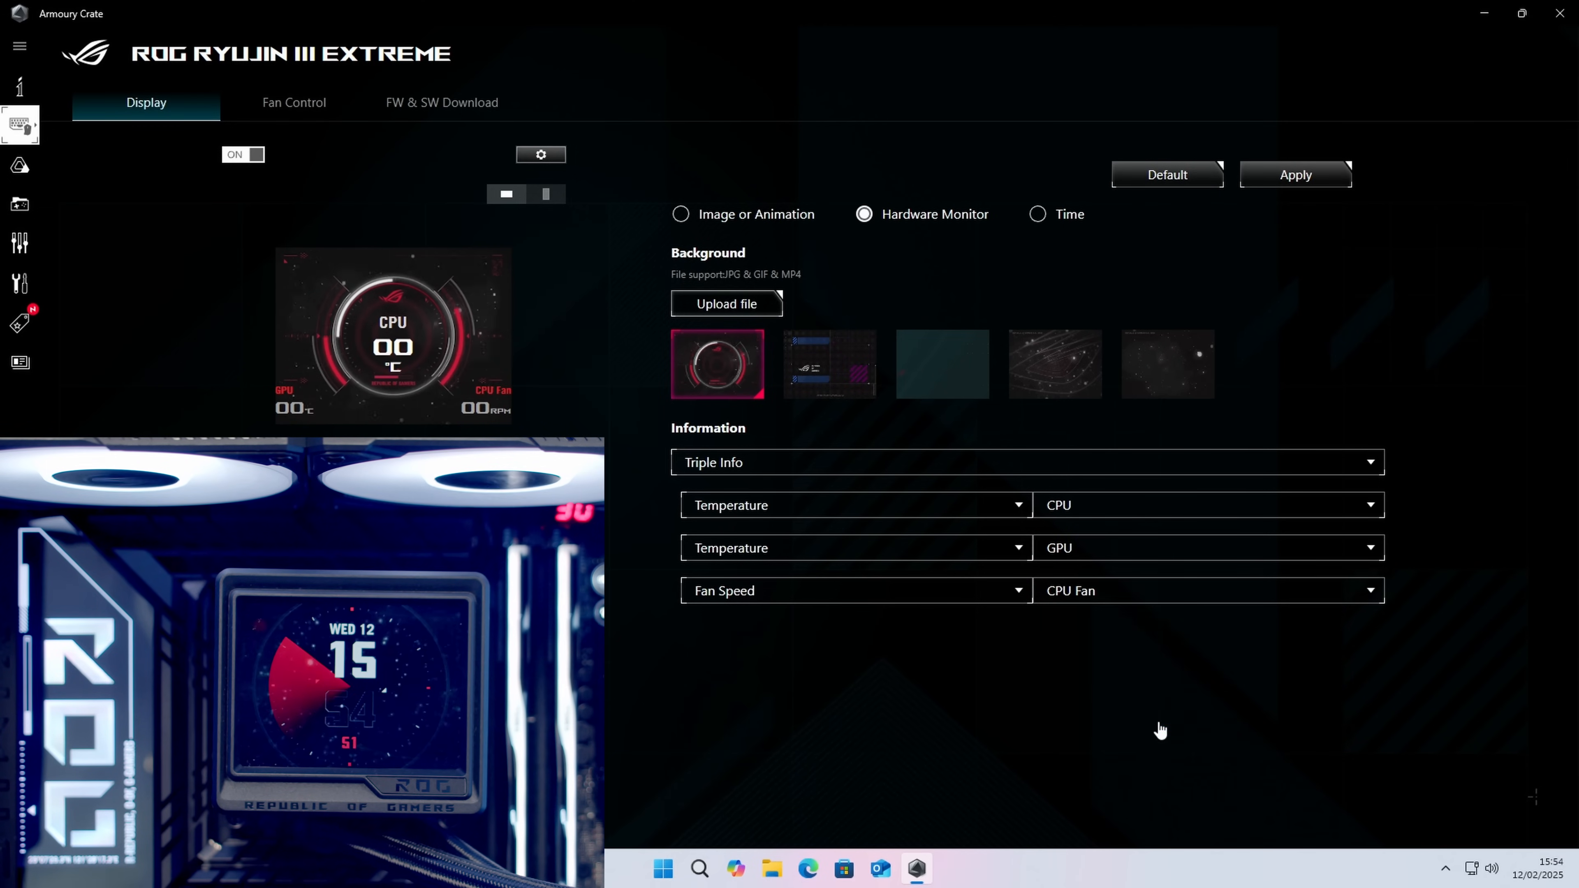
Step: Set the third readout to Liquid temperature and apply the hardware monitor layout to the cooler's screen
click(1001, 591)
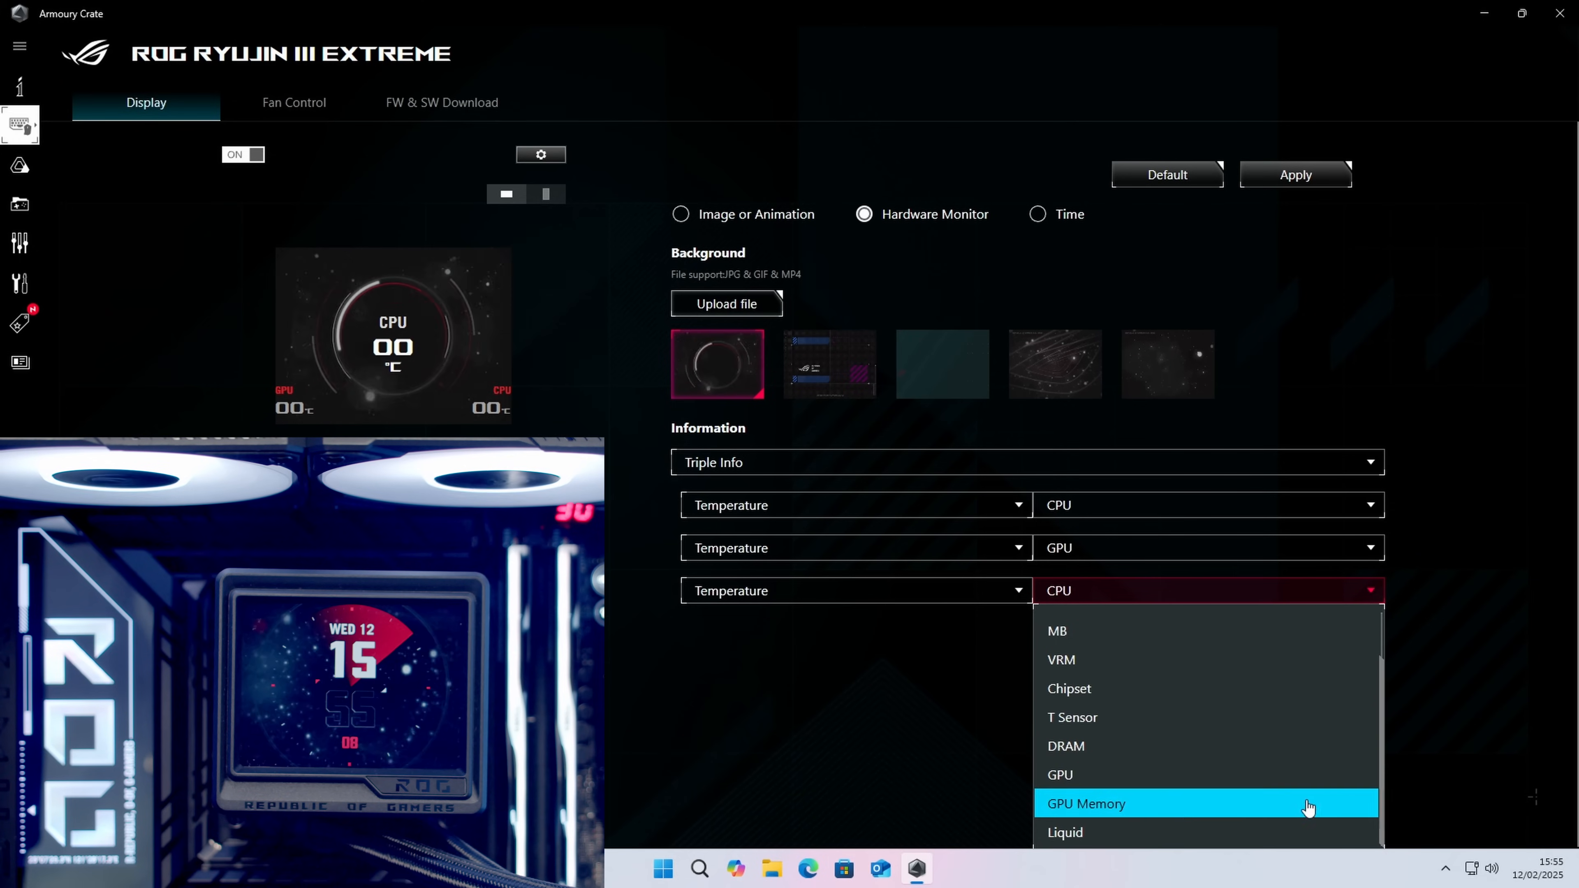
click(1152, 834)
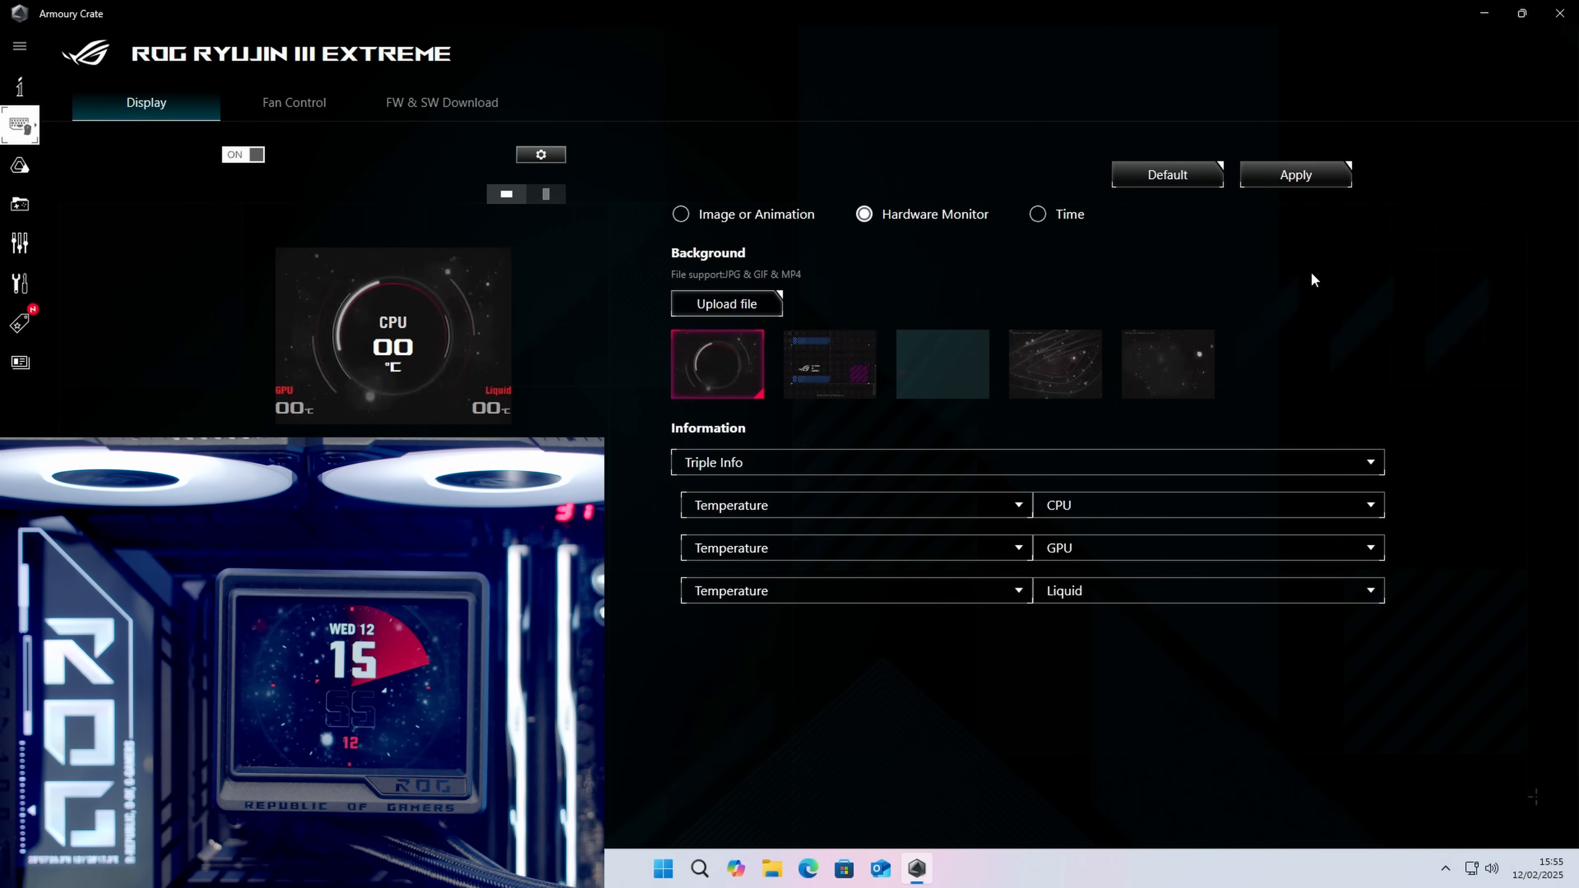
click(1297, 197)
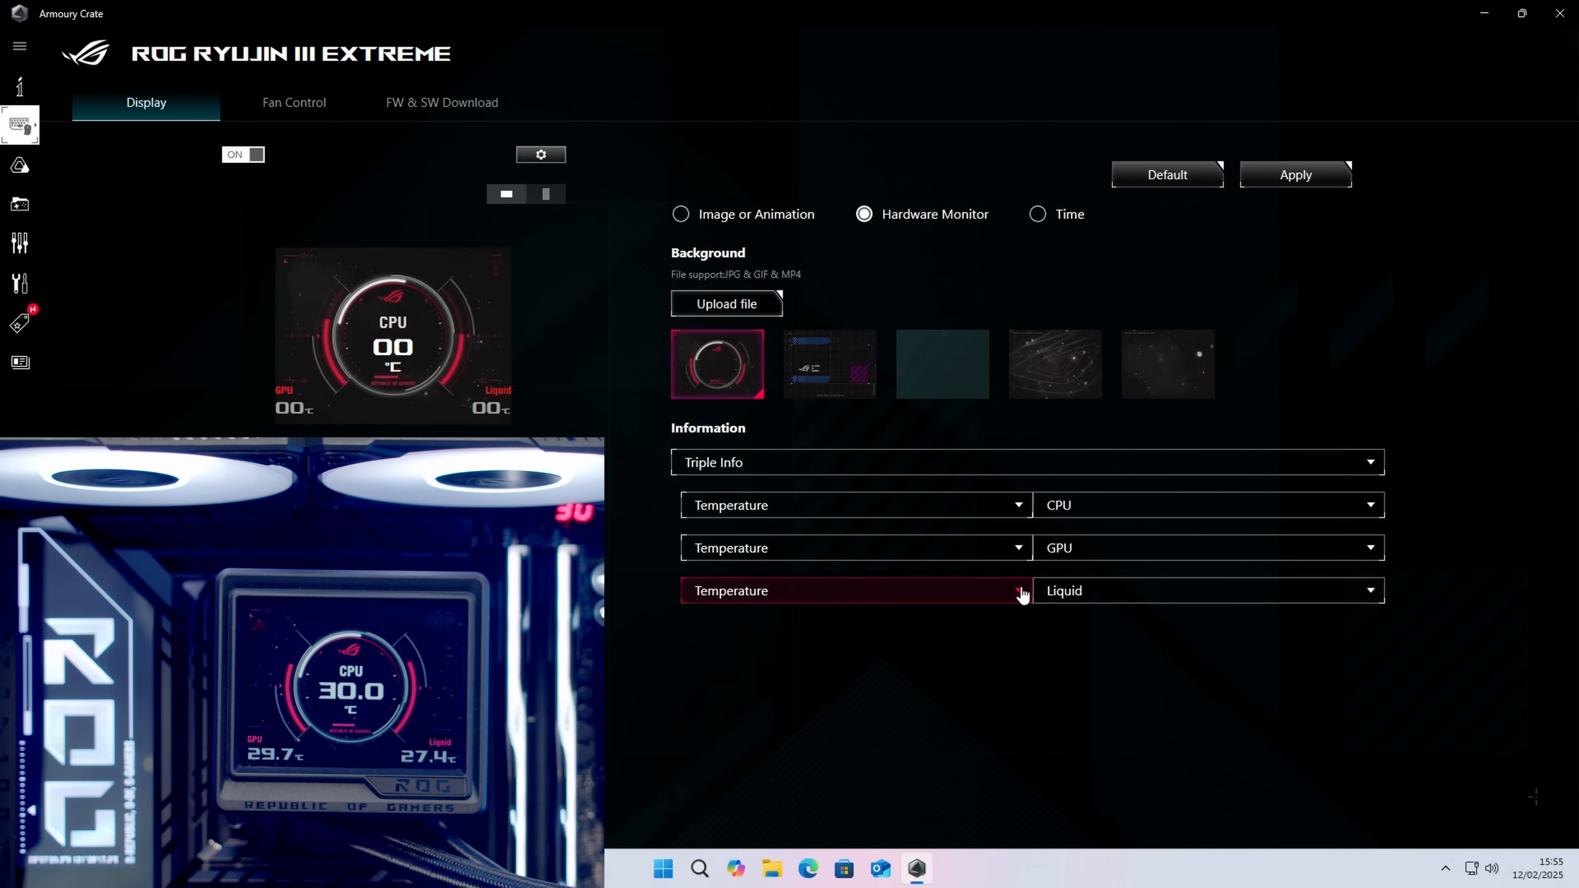
Step: Change the third readout to CPU frequency and apply it to the cooler's screen
click(1022, 595)
click(792, 715)
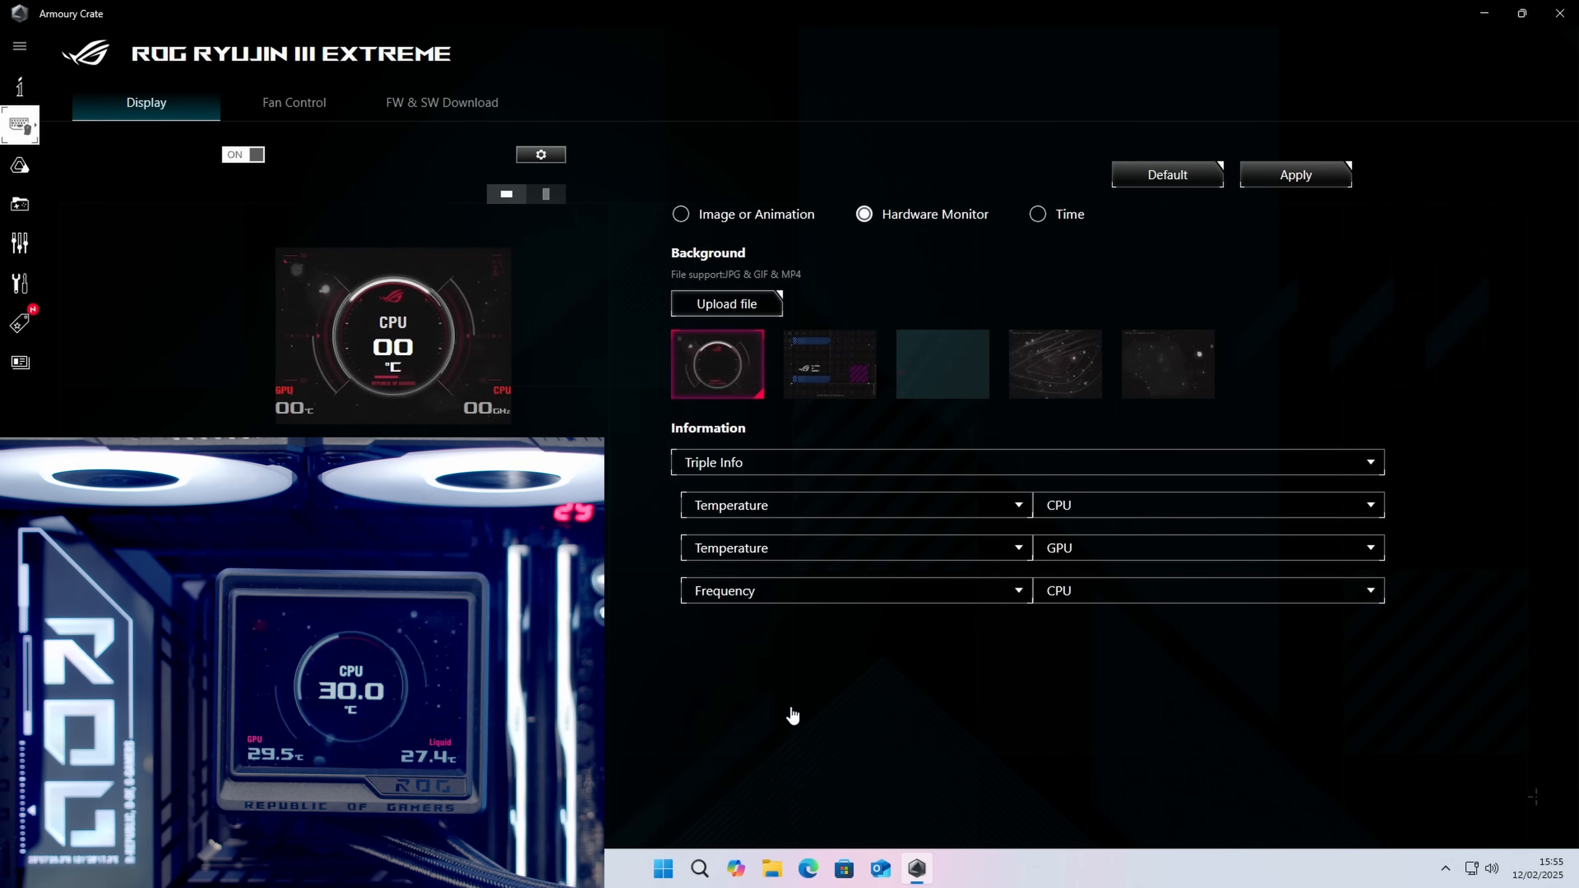
click(1188, 593)
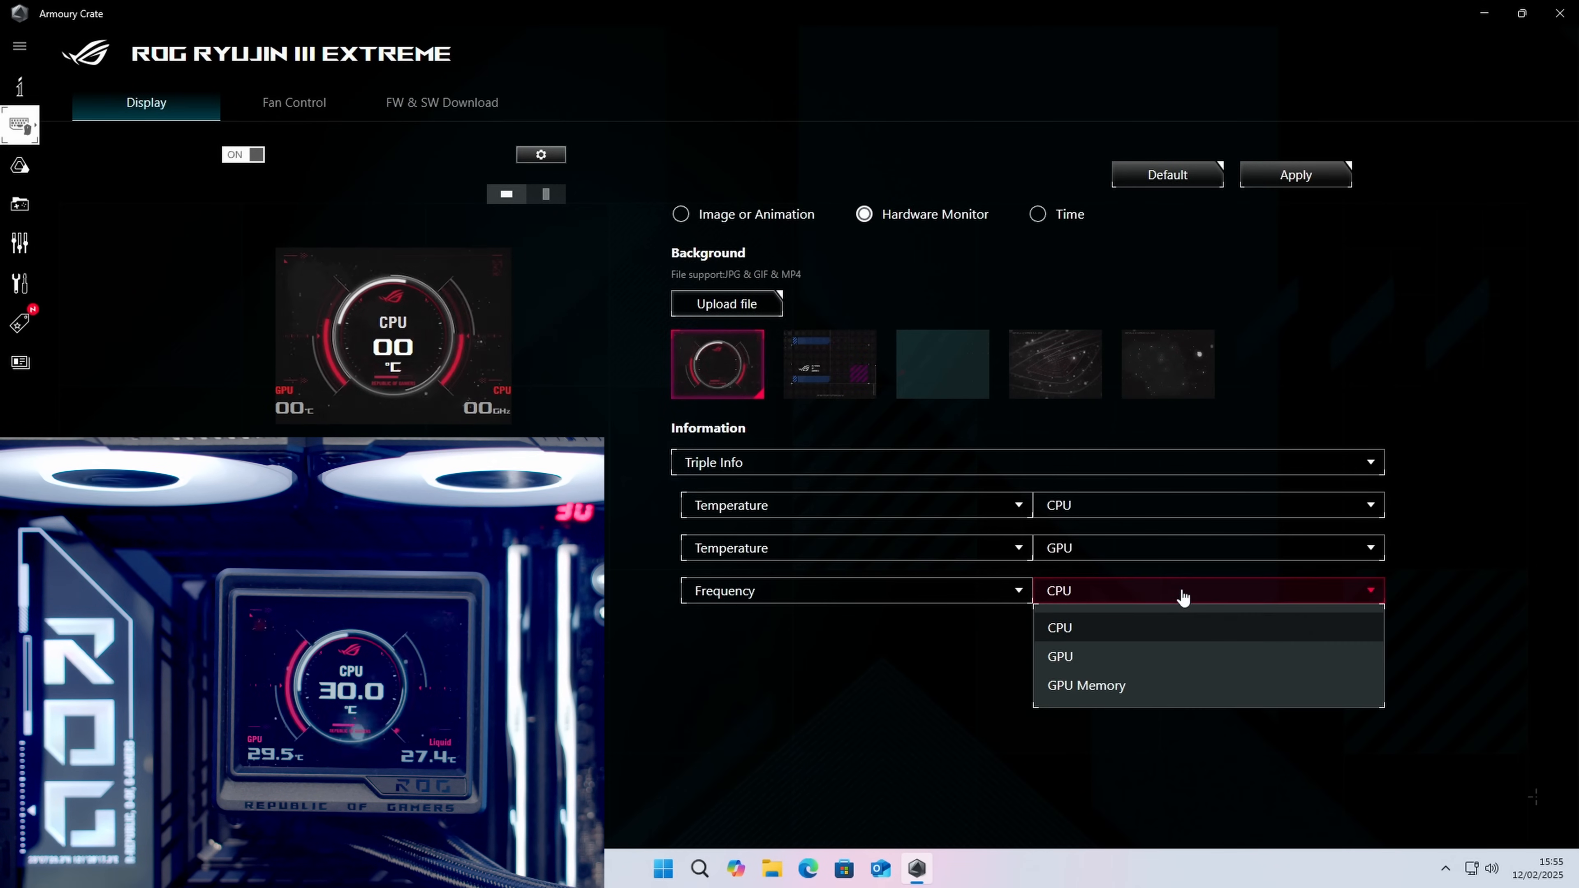
click(1135, 628)
click(1278, 185)
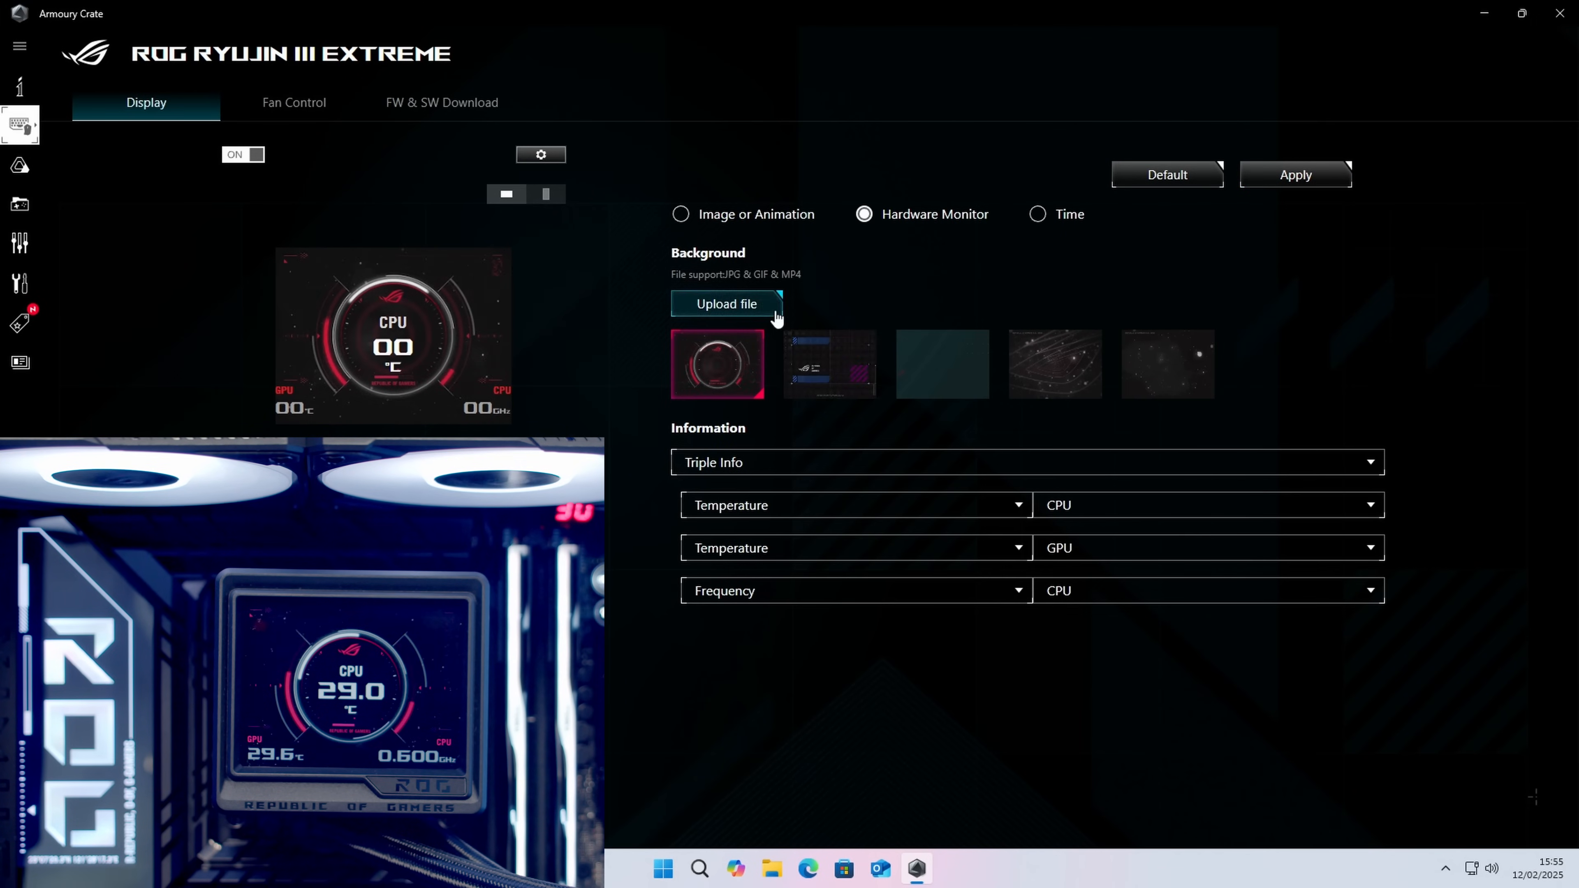
Step: Try the second and third preset backgrounds for the hardware monitor on the cooler's screen
click(839, 356)
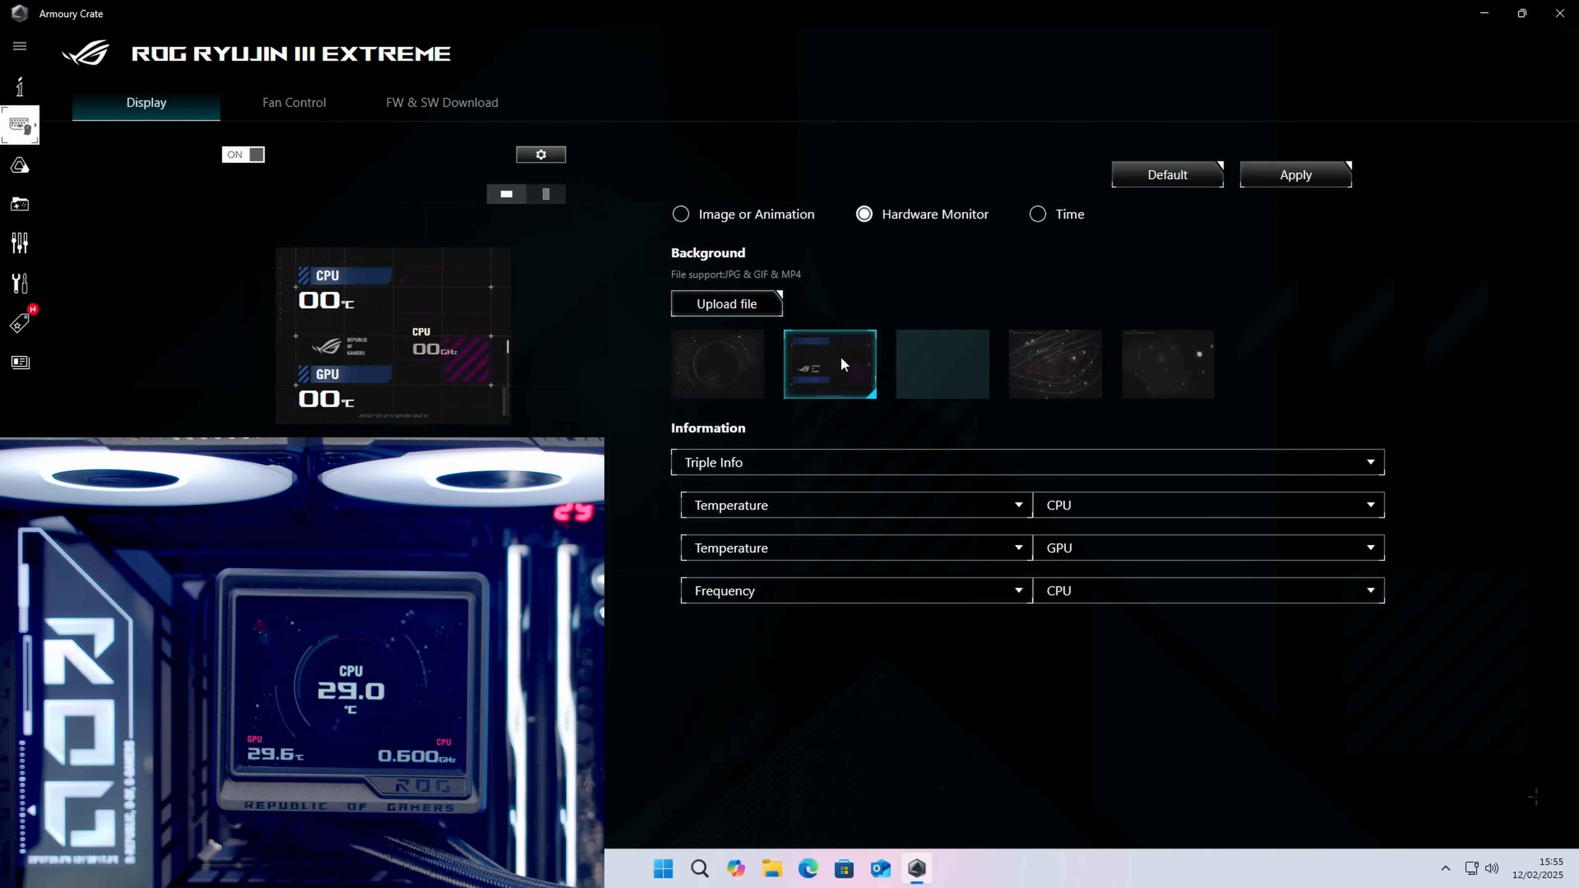
click(1295, 174)
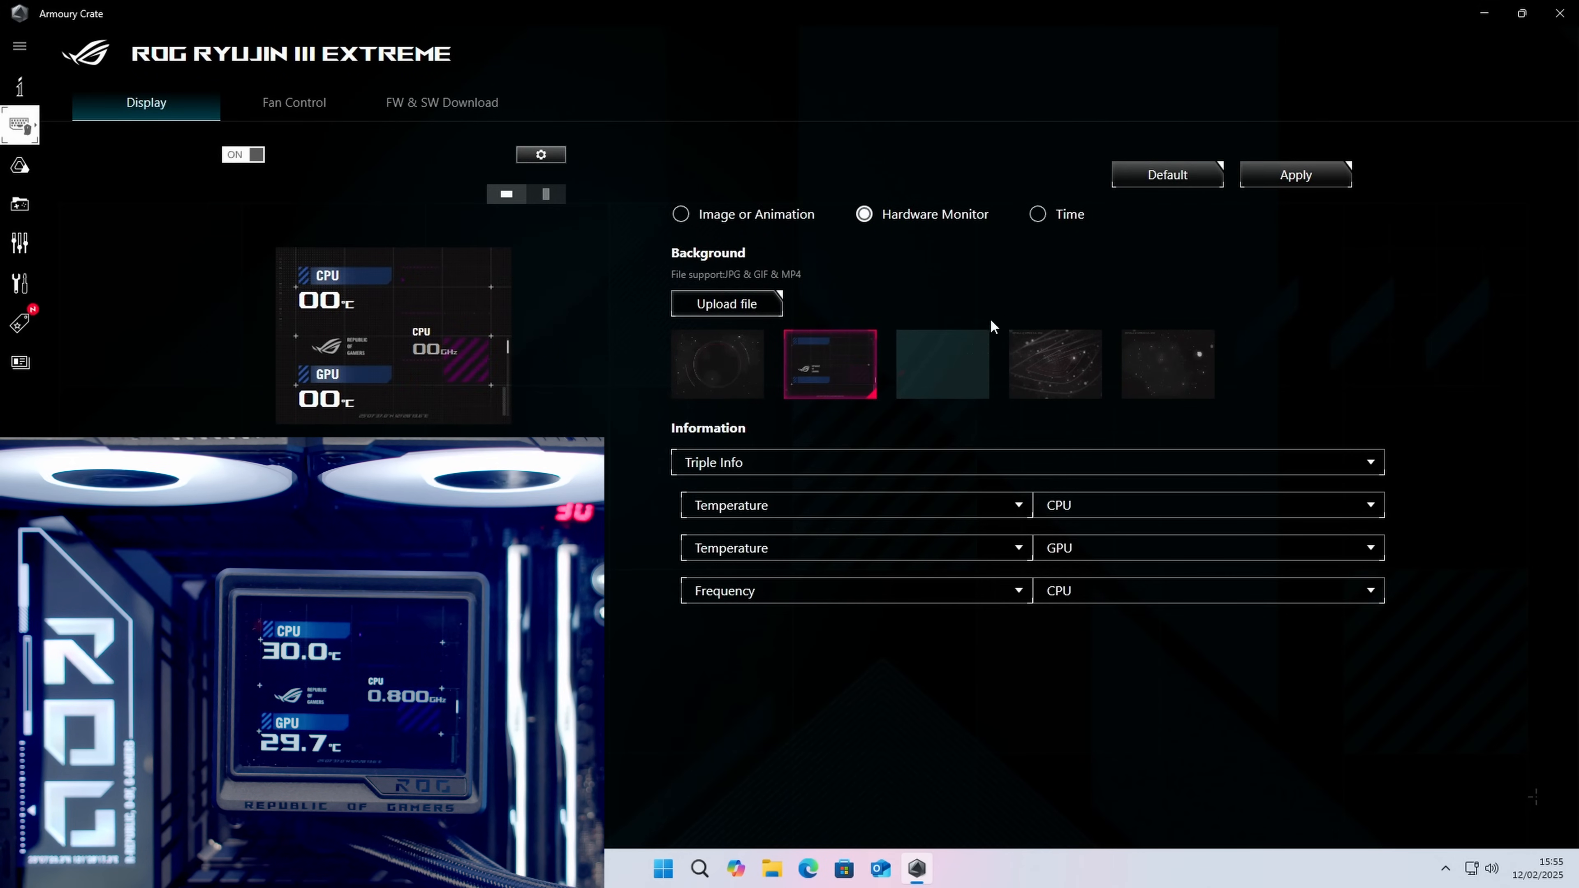
click(969, 356)
click(1293, 184)
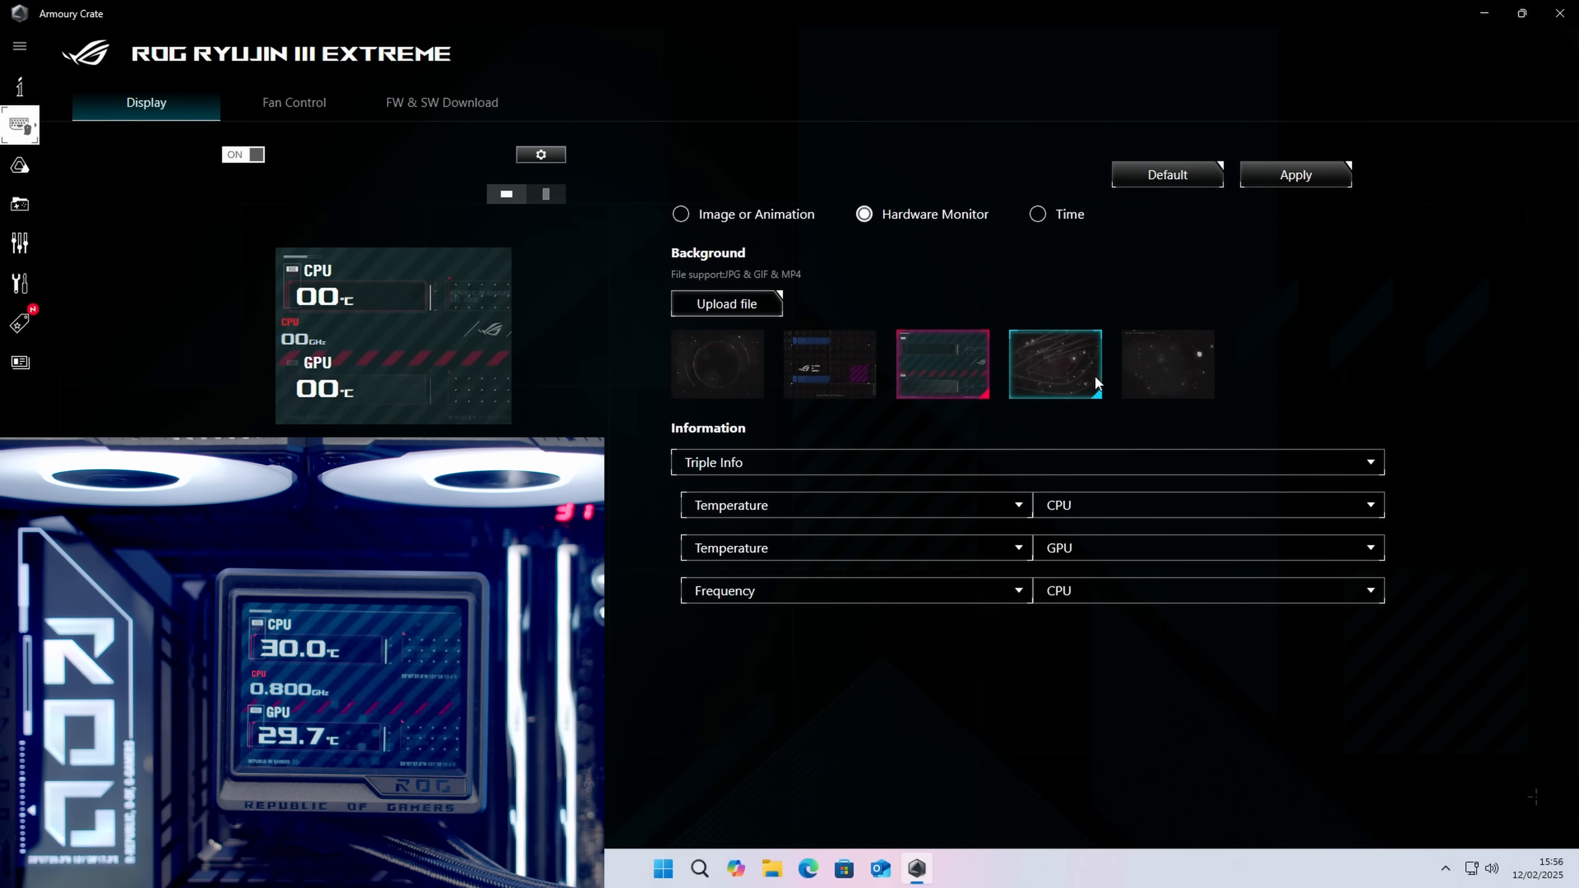
Step: Compare the fourth and fifth hardware monitor backgrounds on the cooler's screen and keep the fourth one applied
click(1085, 363)
click(1294, 182)
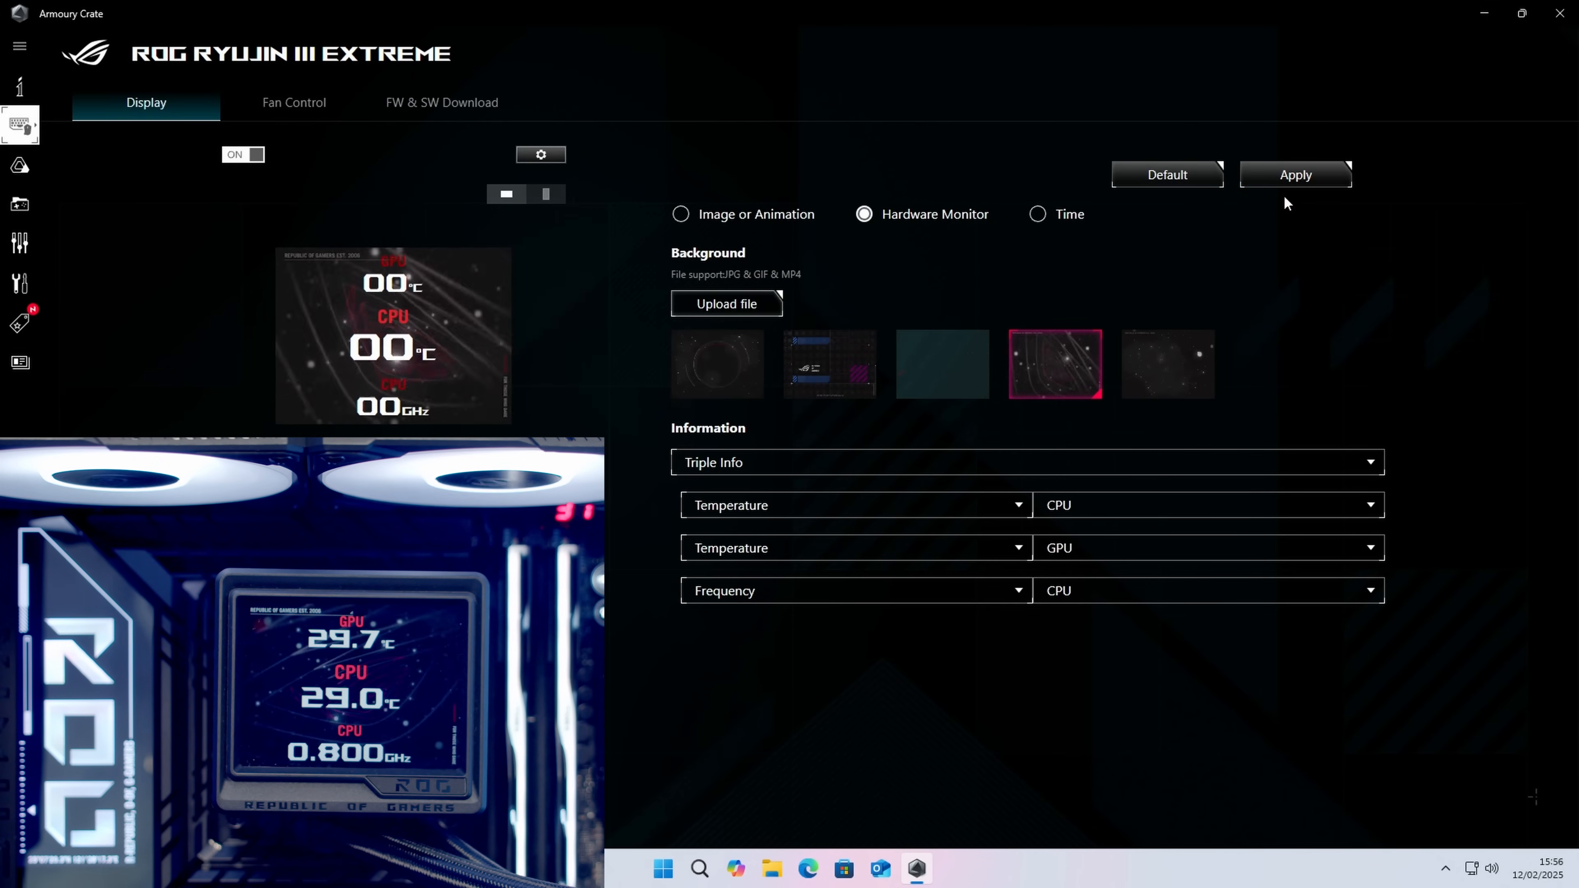
click(1176, 373)
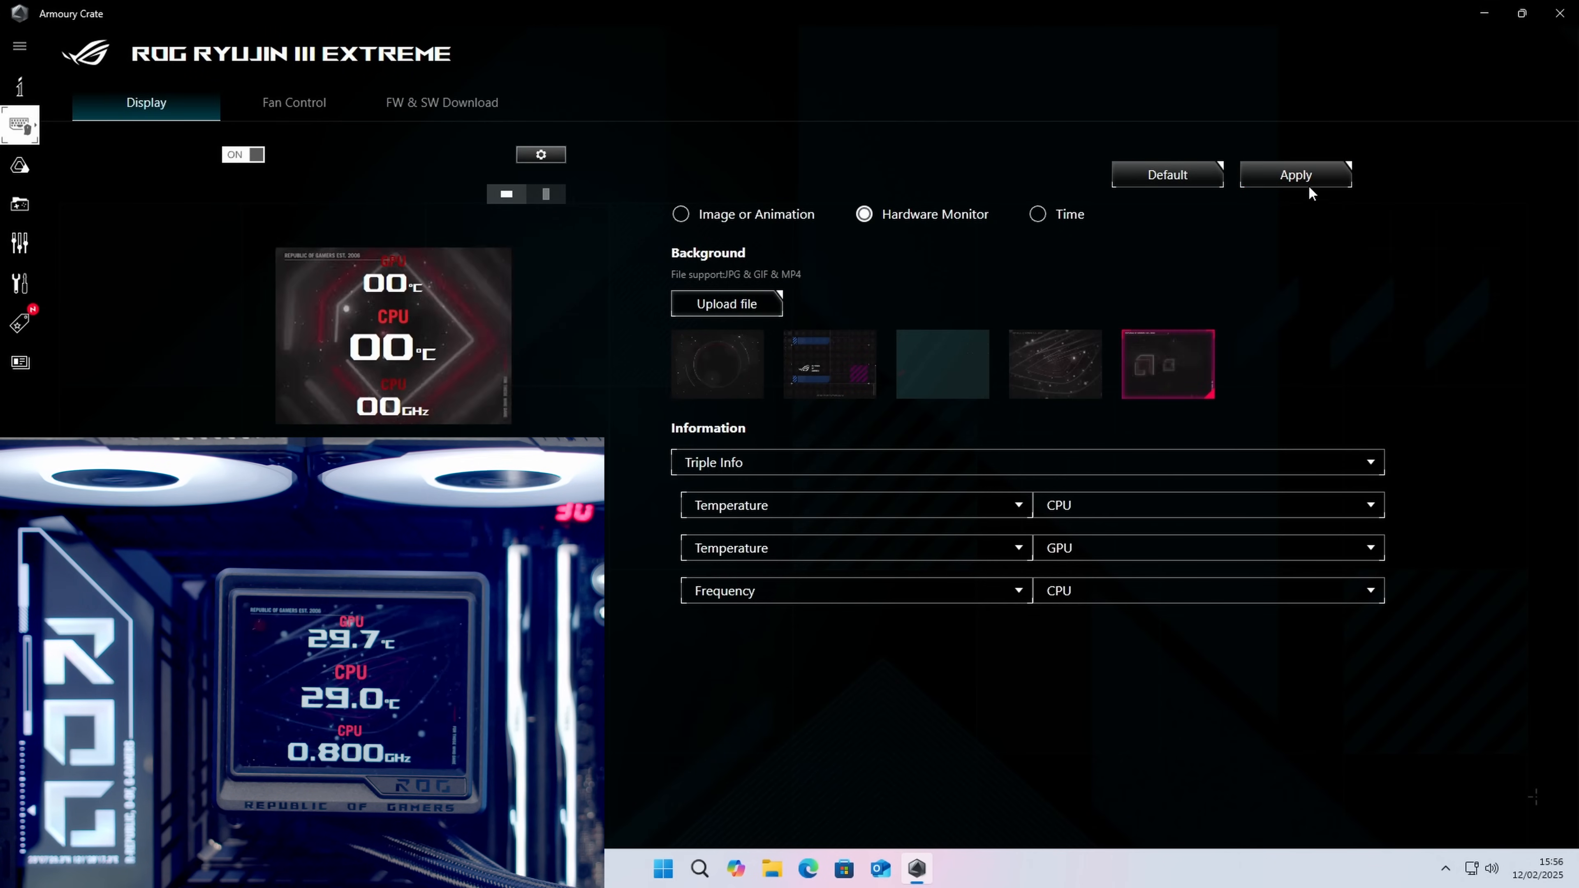
click(1311, 189)
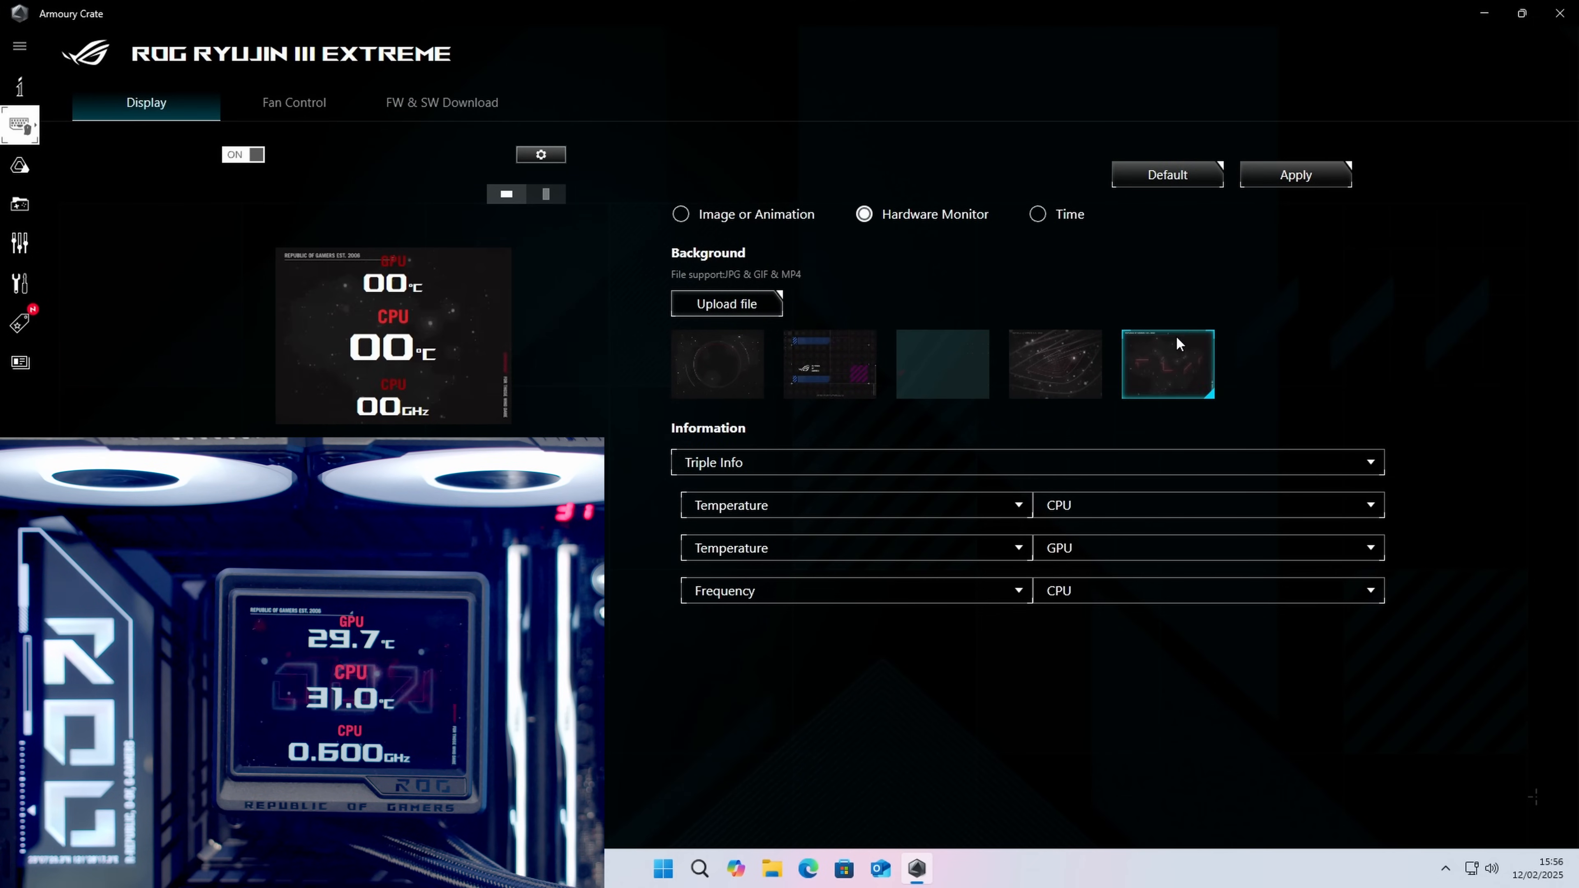
click(1075, 352)
click(1304, 184)
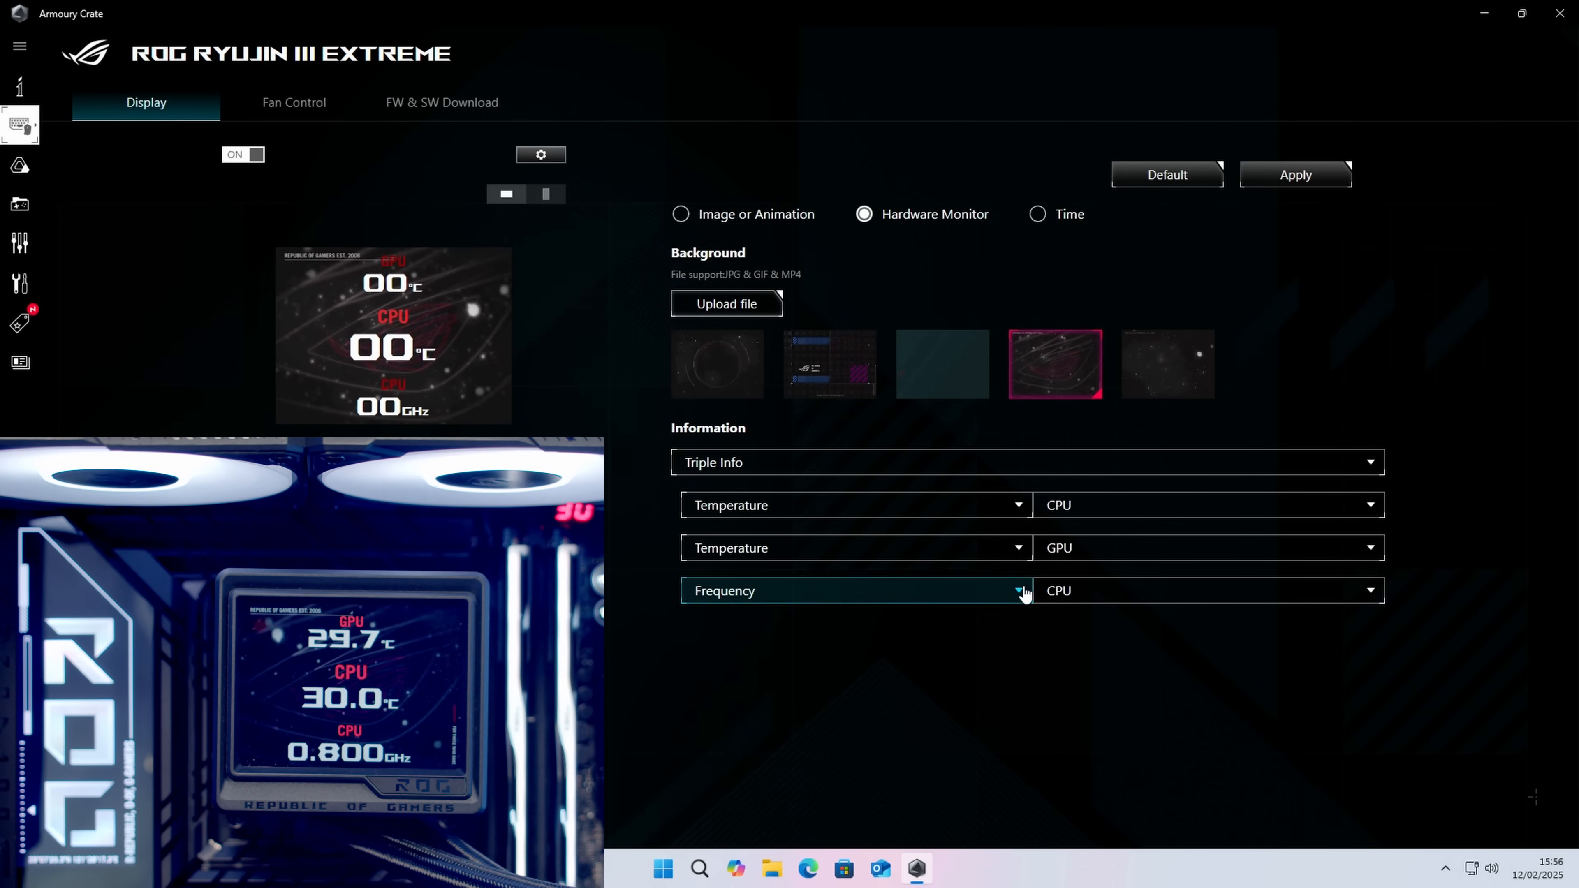
Step: Set the hardware monitor's third readout to Liquid temperature and apply it to the cooler's screen
click(1023, 593)
click(951, 629)
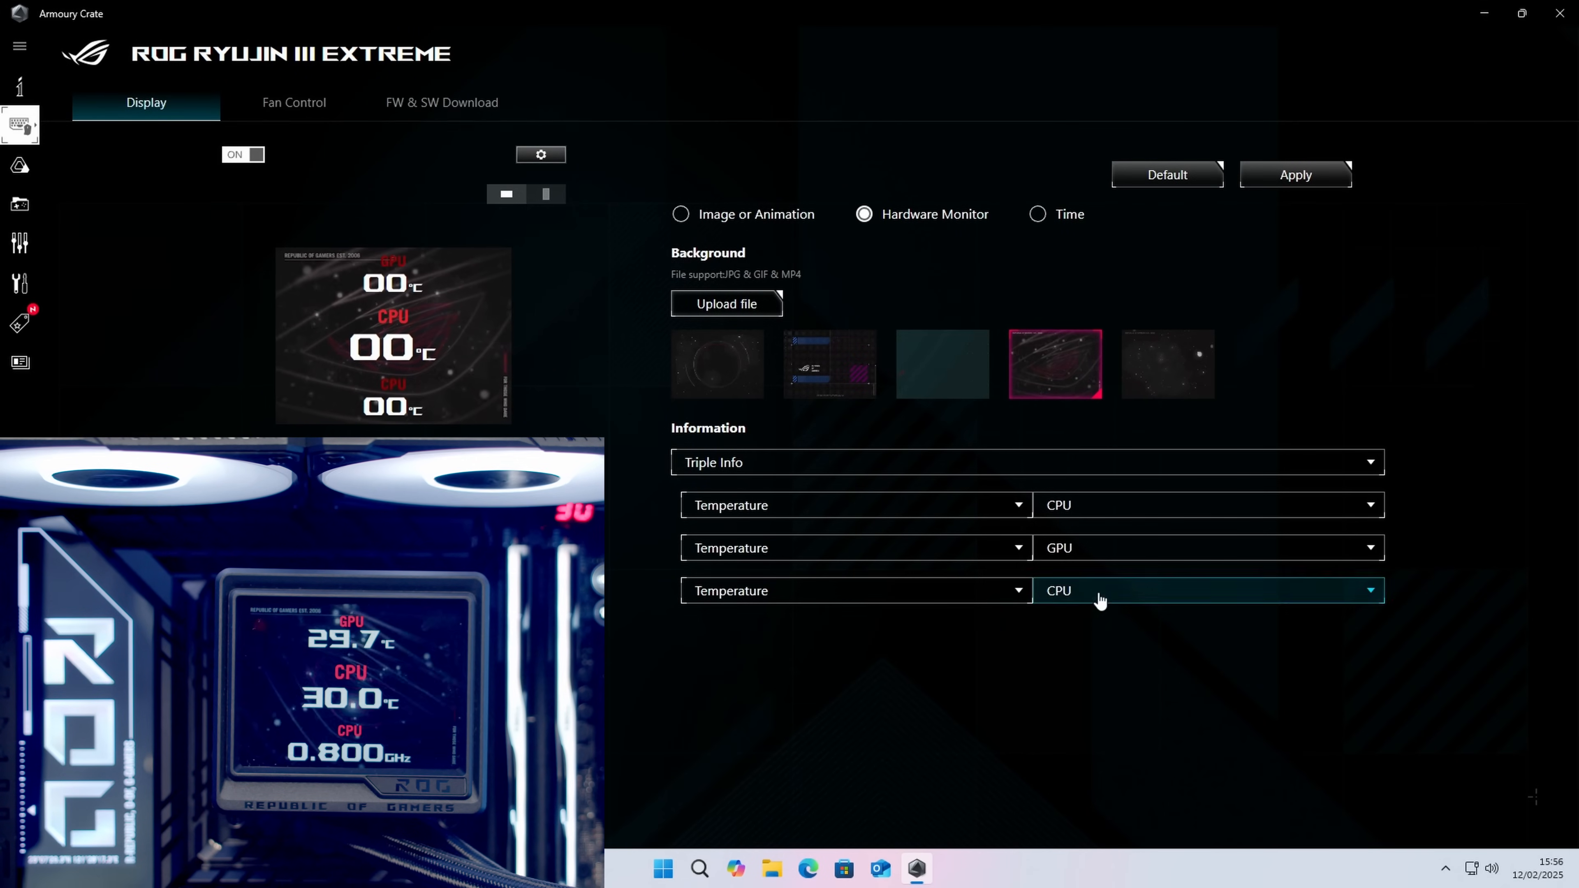
click(1099, 597)
scroll(1101, 659, down, 2)
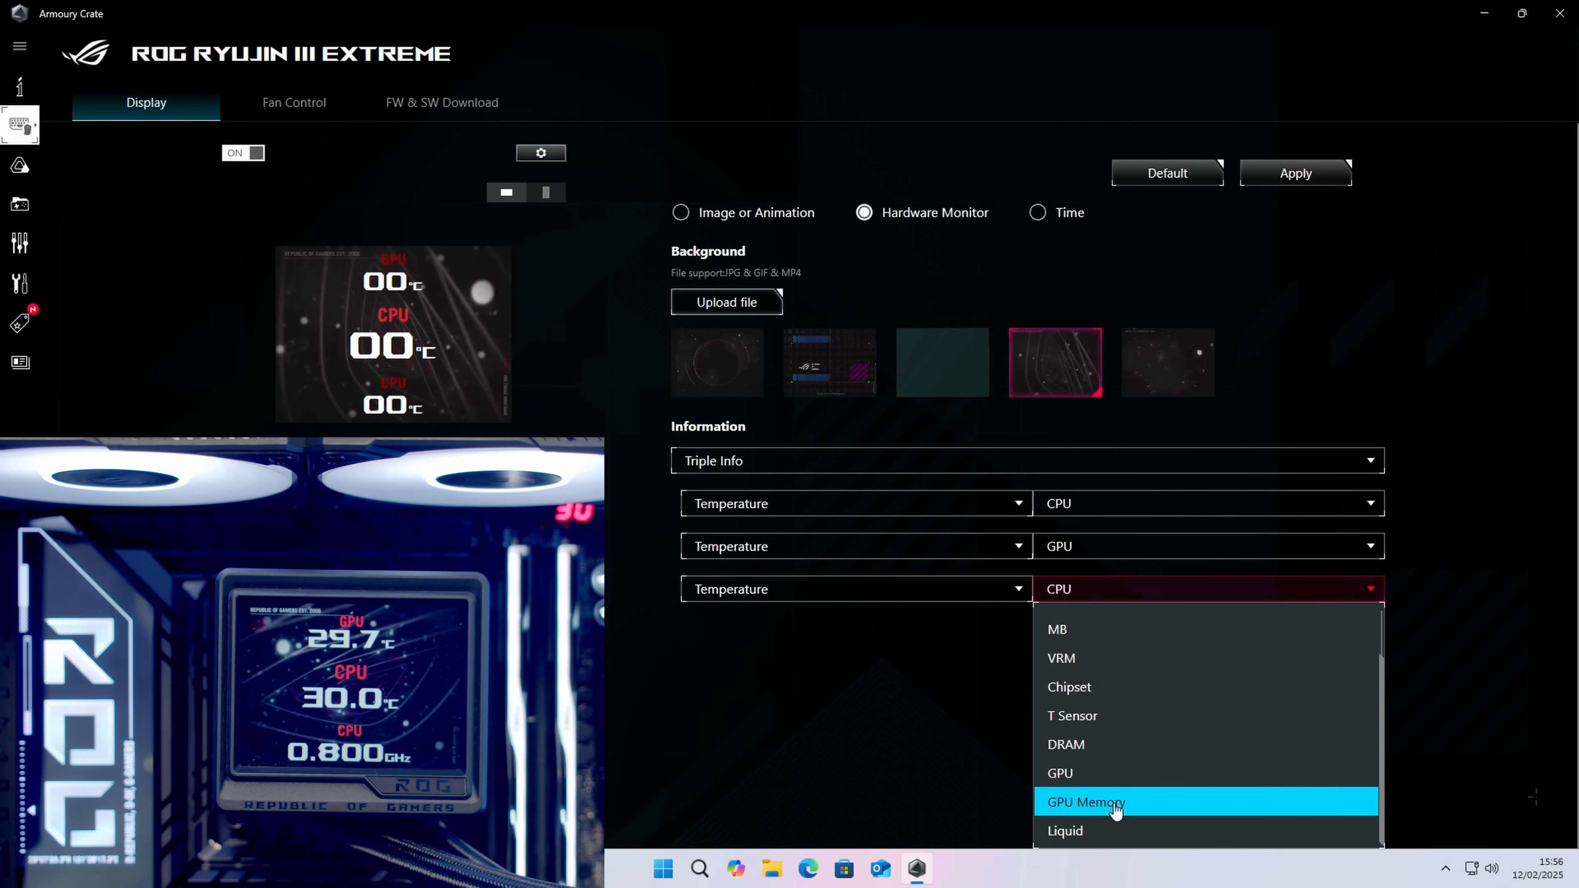
click(1104, 829)
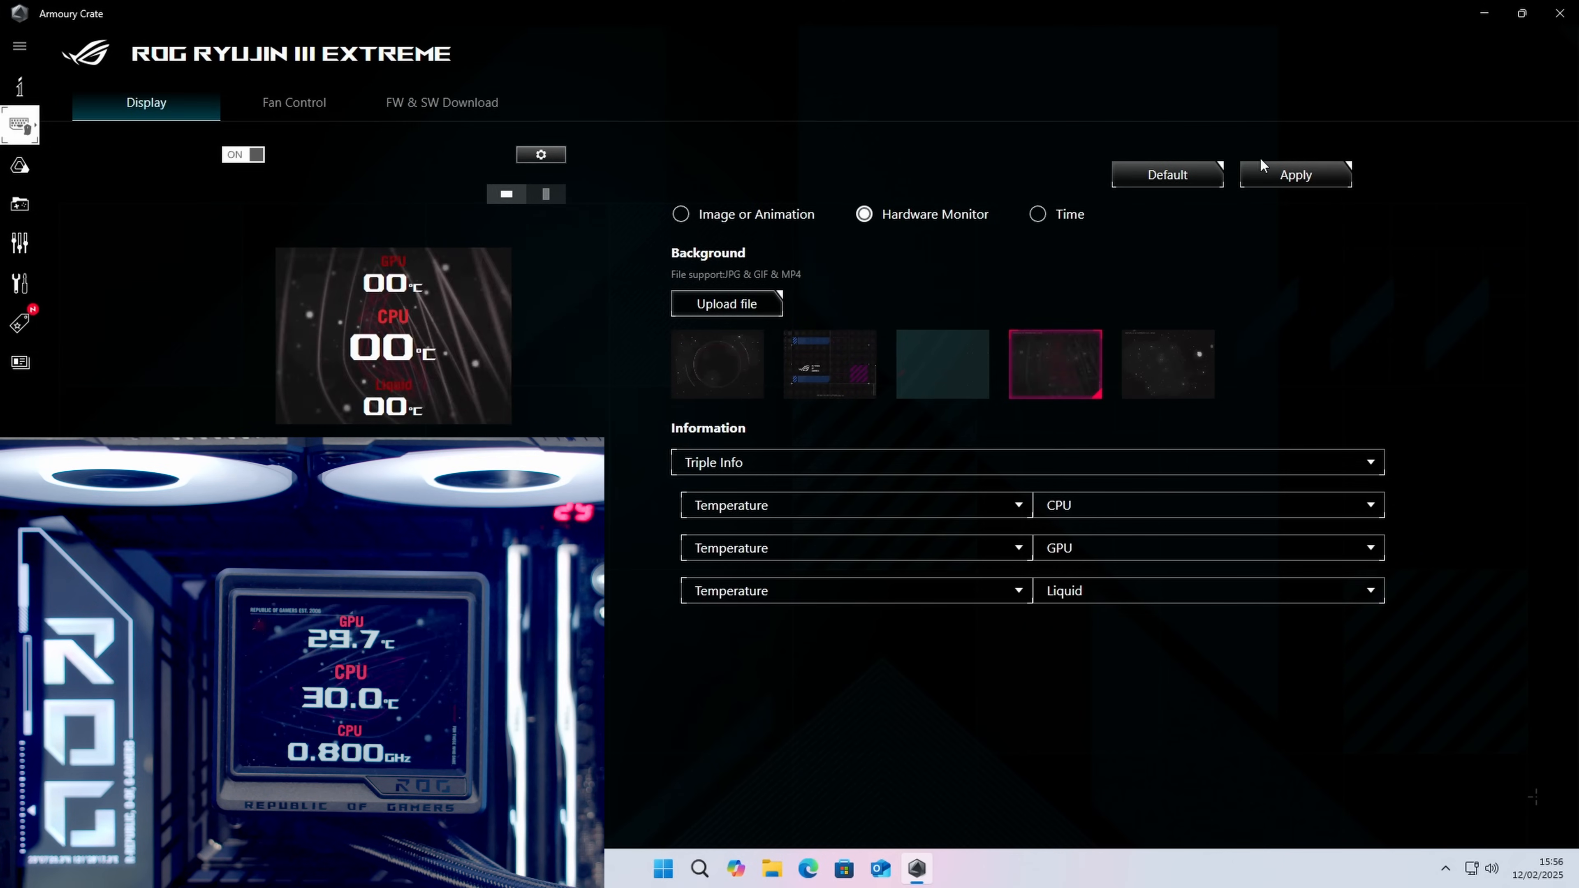
click(1273, 177)
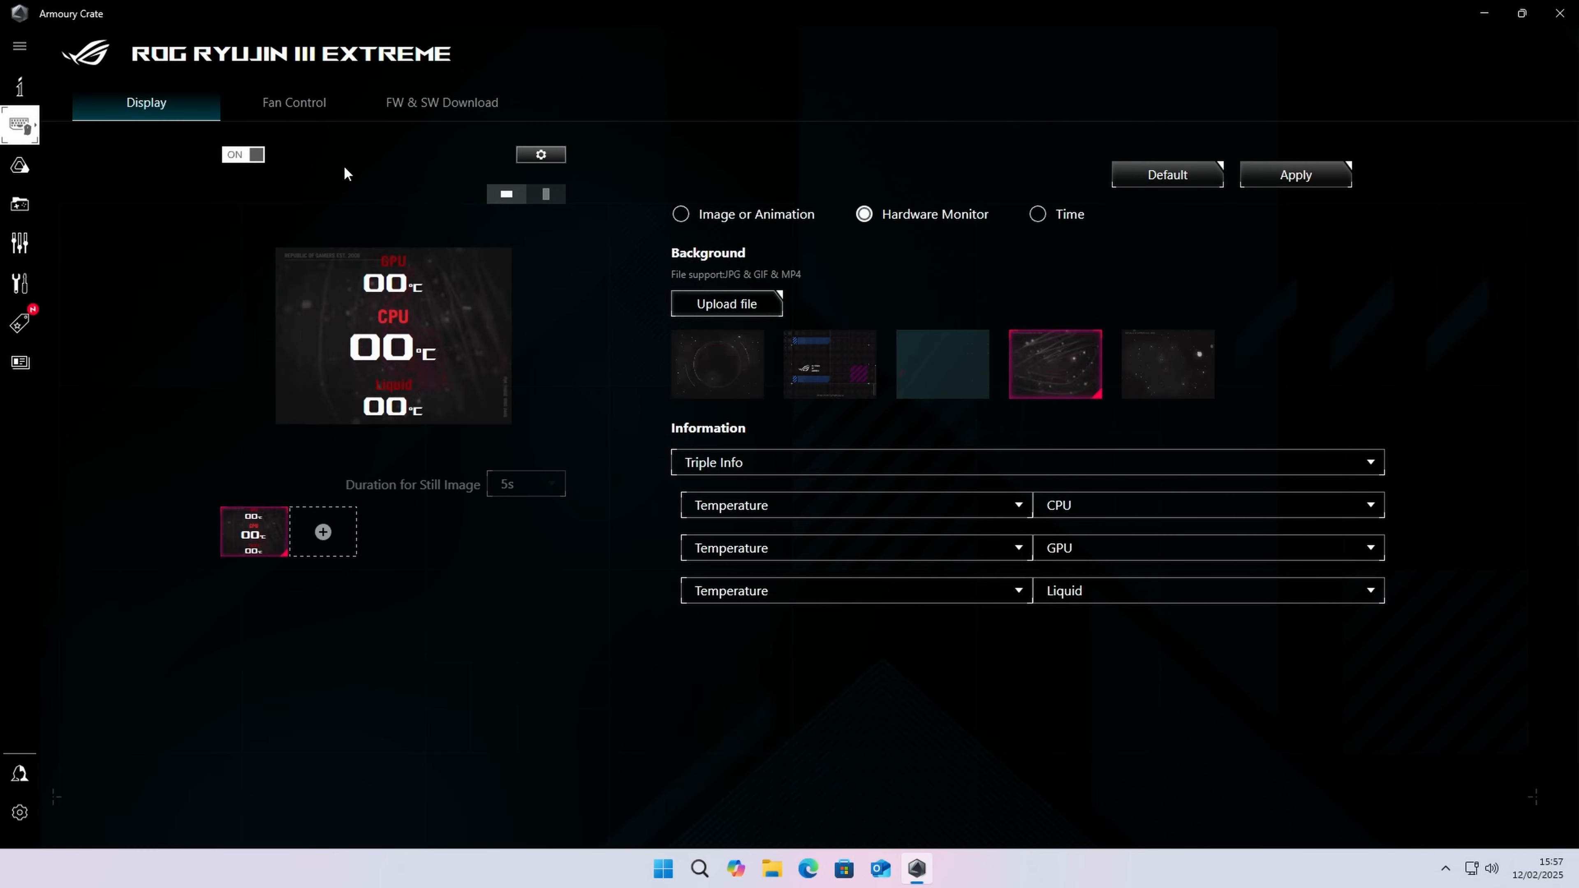
Step: Try the Silent, third and fourth fan presets on the cooler's Embedded Micro Fan and restore its default curve
click(304, 113)
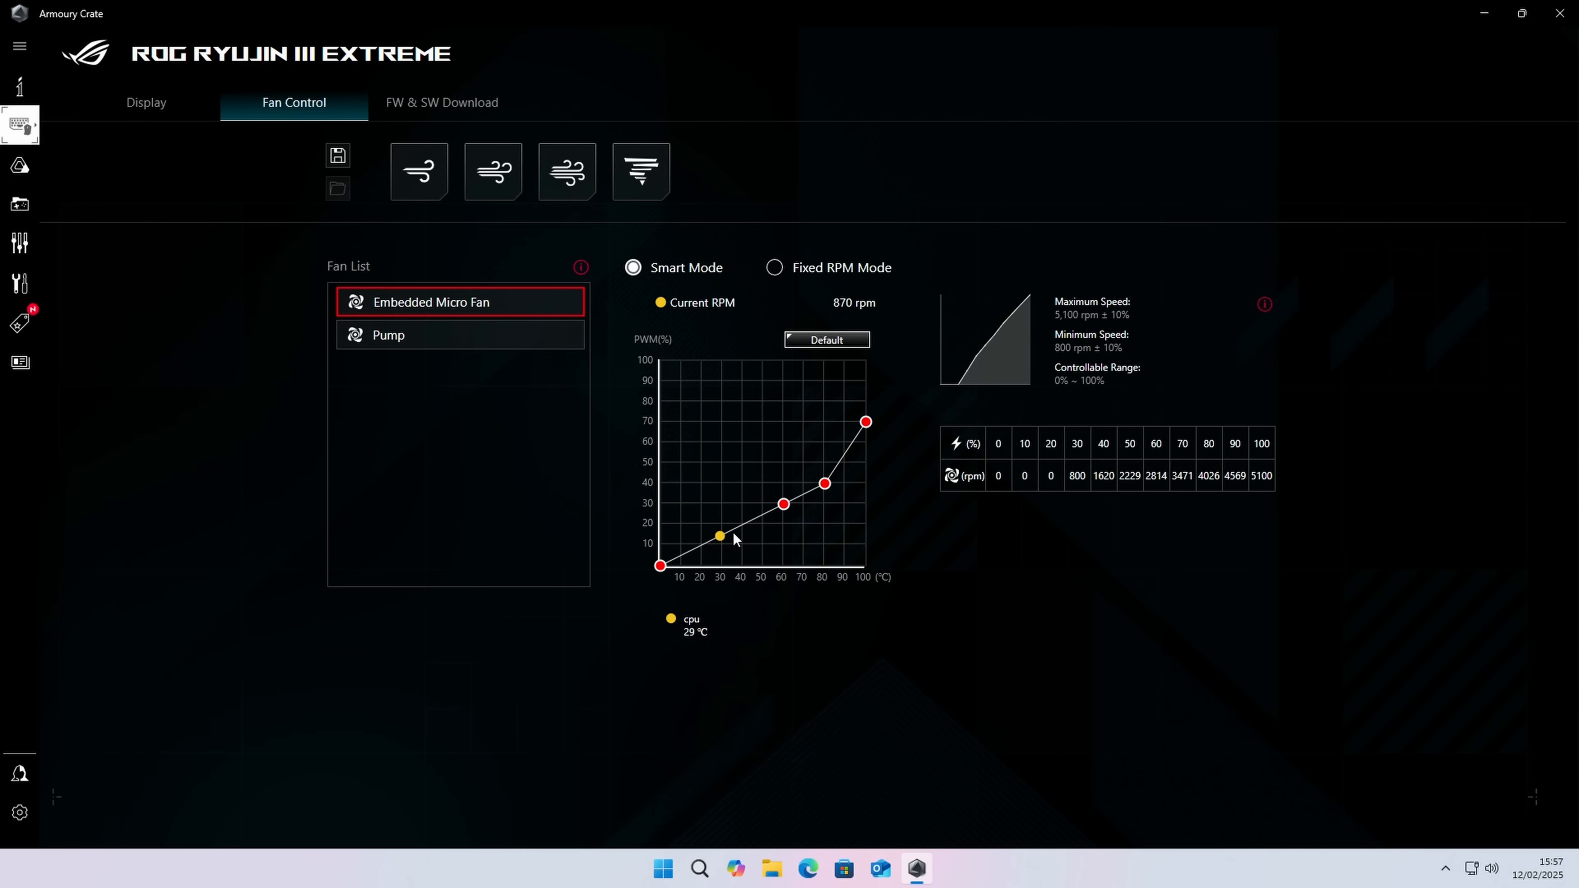
click(829, 345)
click(425, 170)
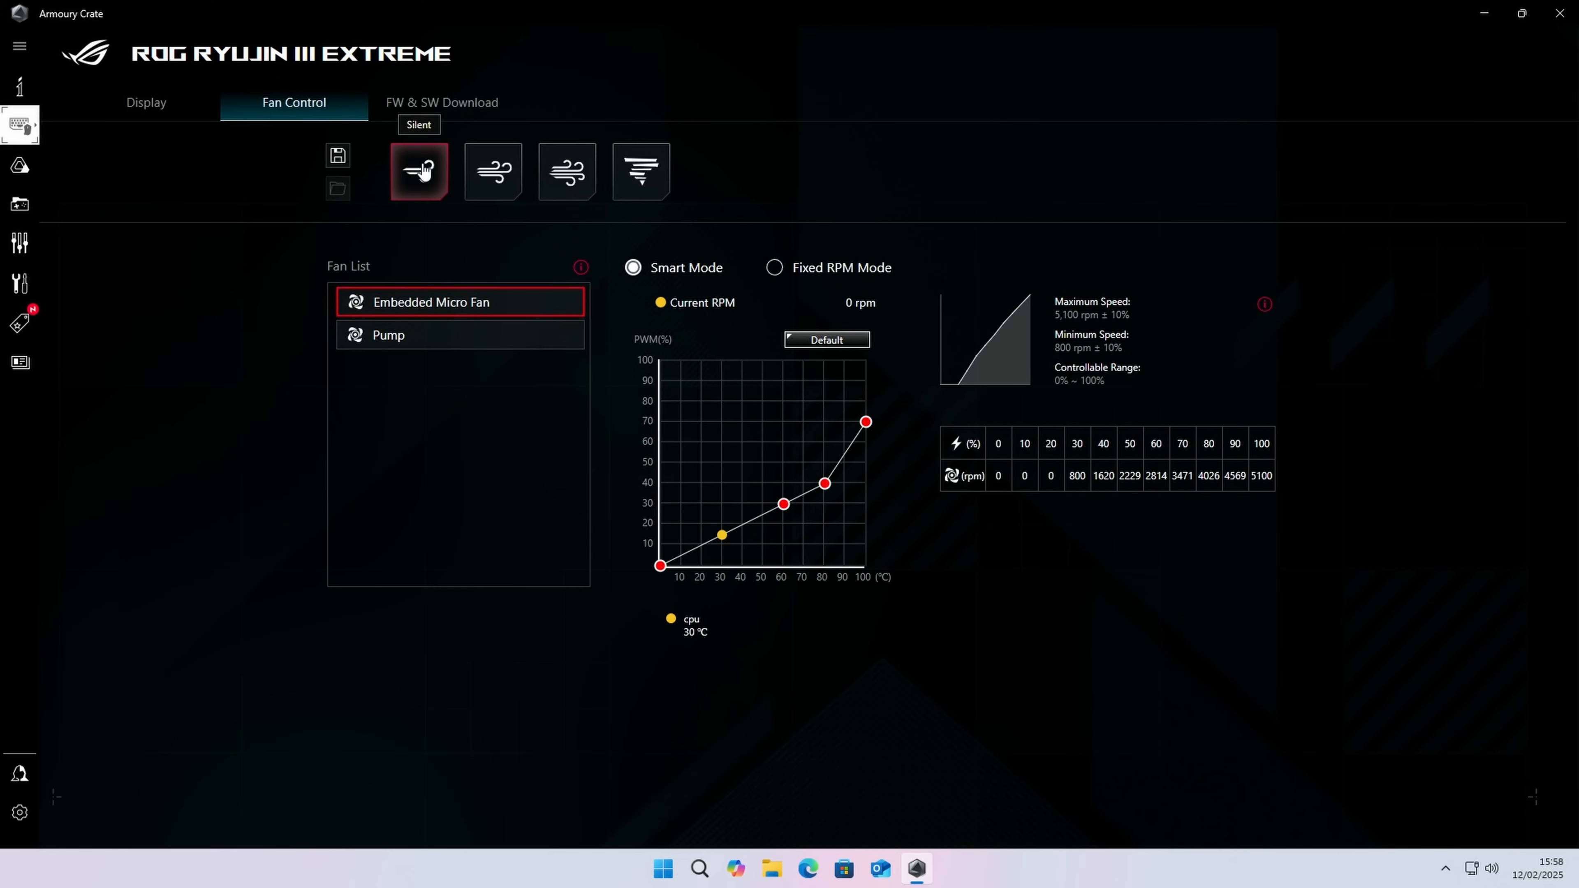
click(563, 174)
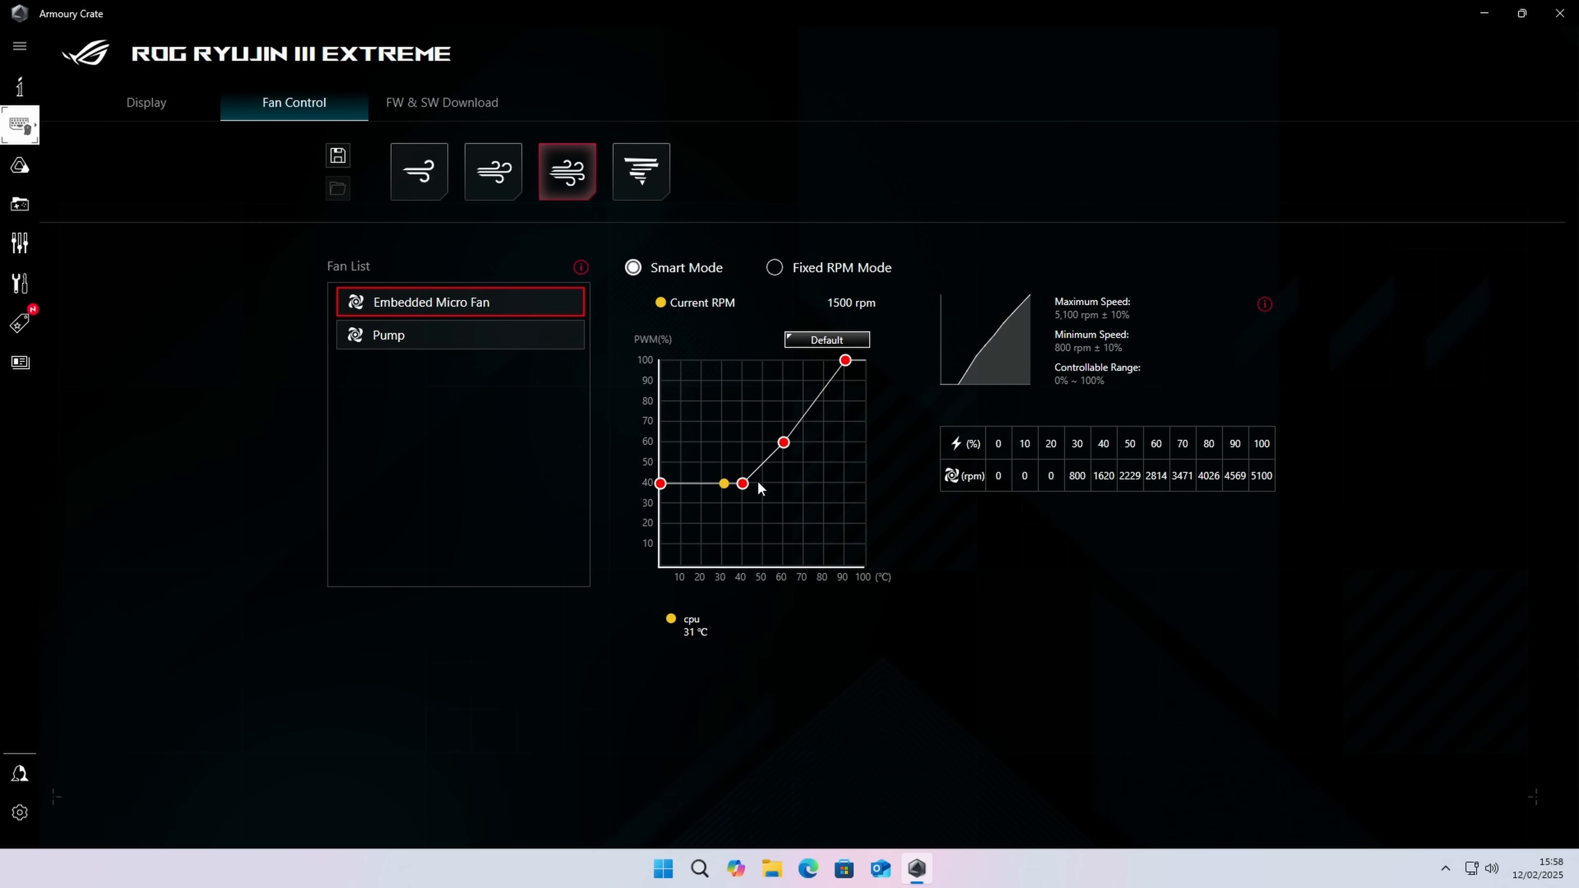
click(642, 174)
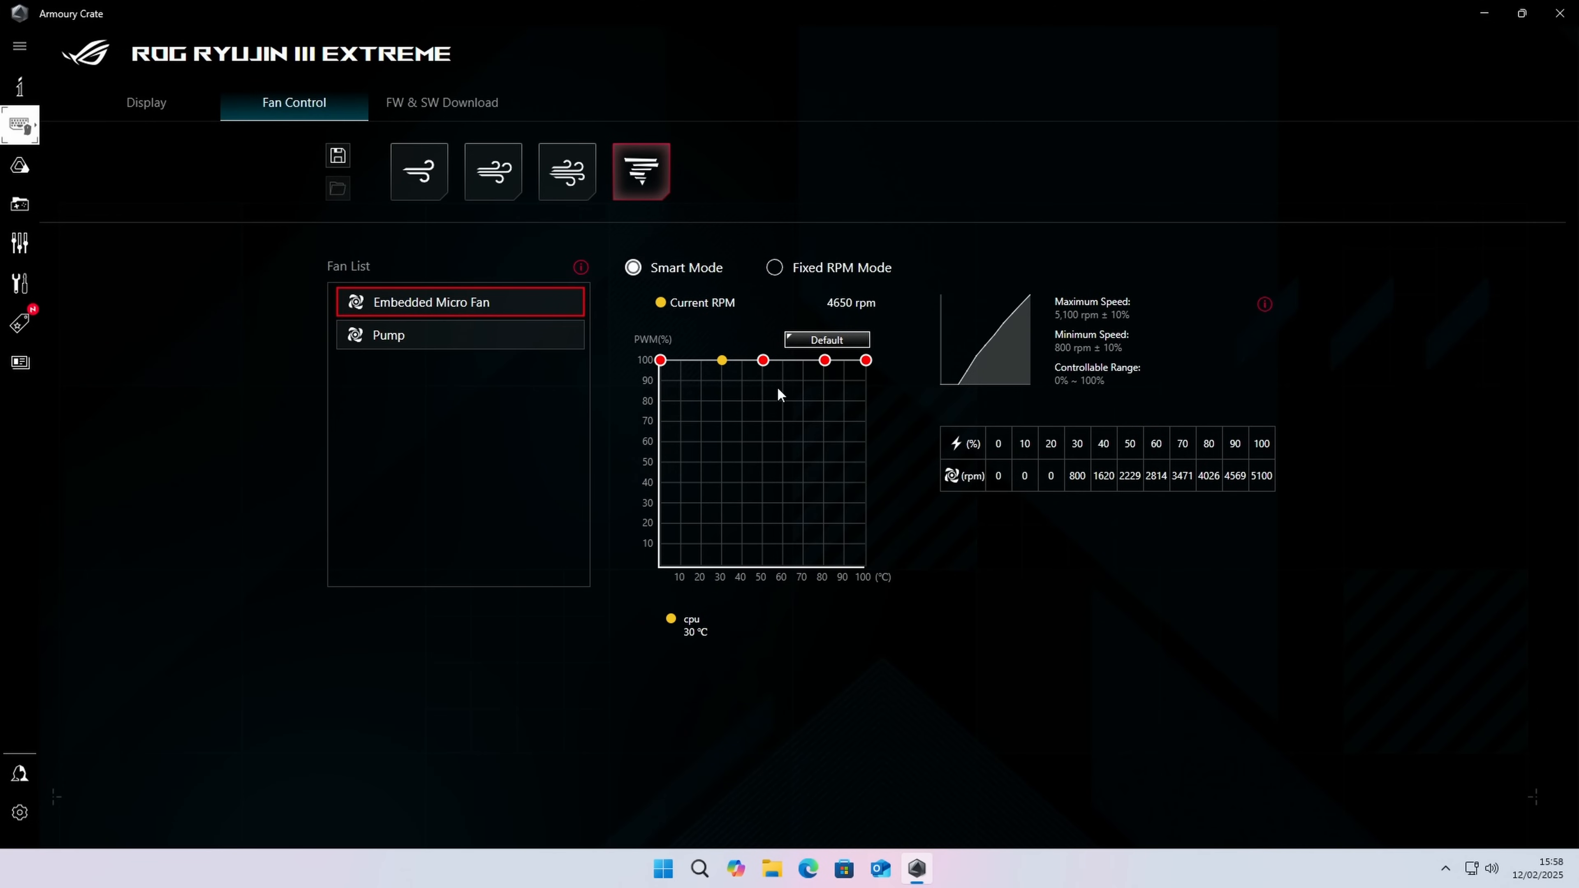
click(837, 342)
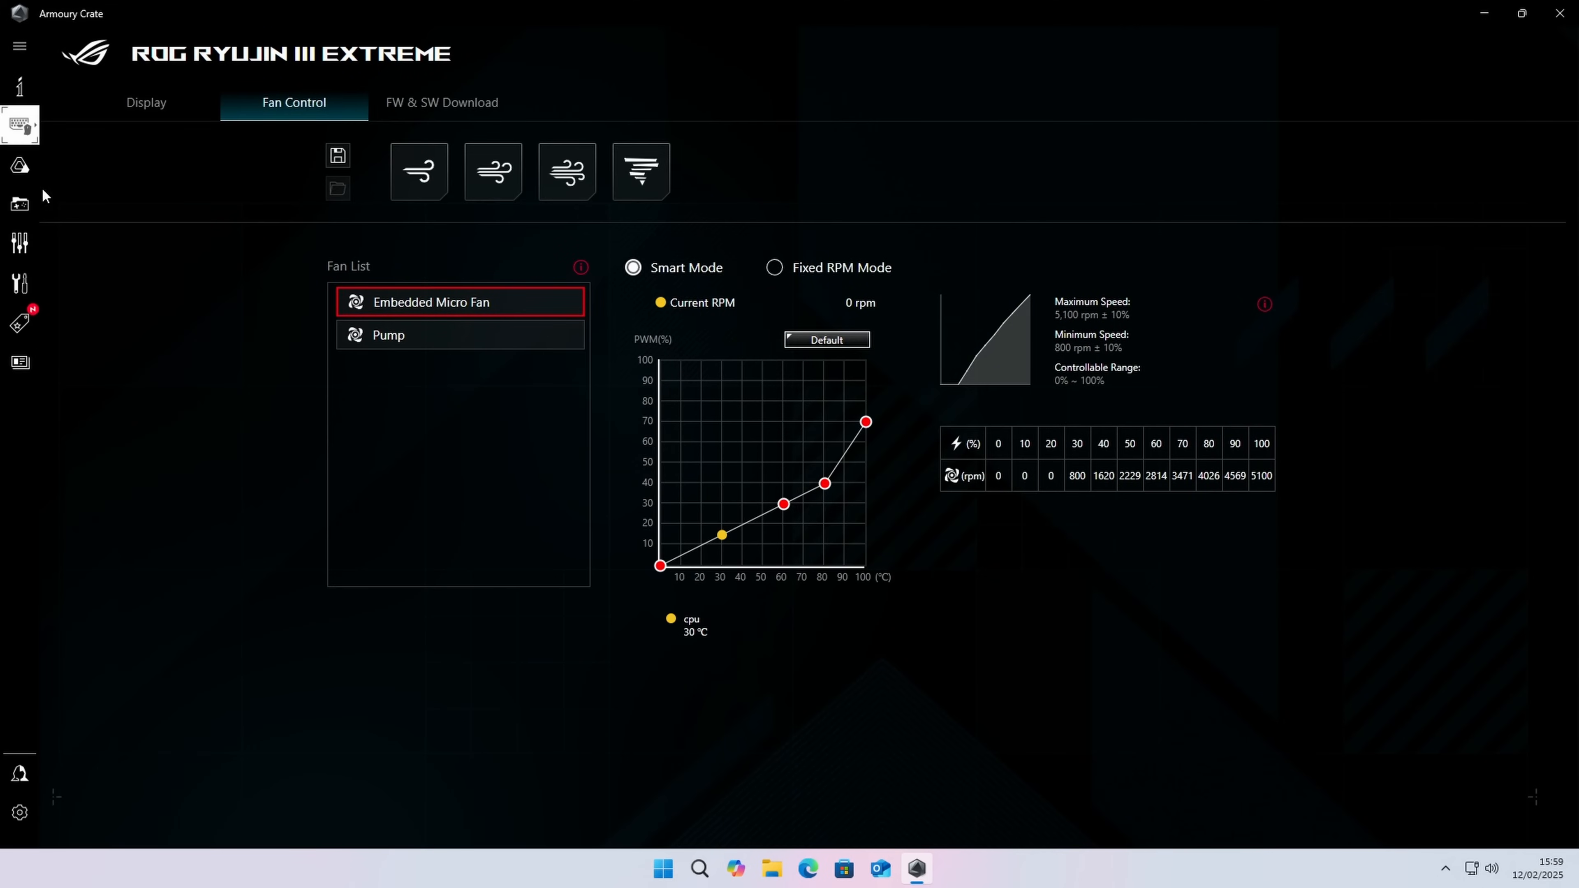
Step: Review the shutdown effect and addressable header settings of the ROG MAXIMUS Z890 HERO motherboard
mouse_move(35, 135)
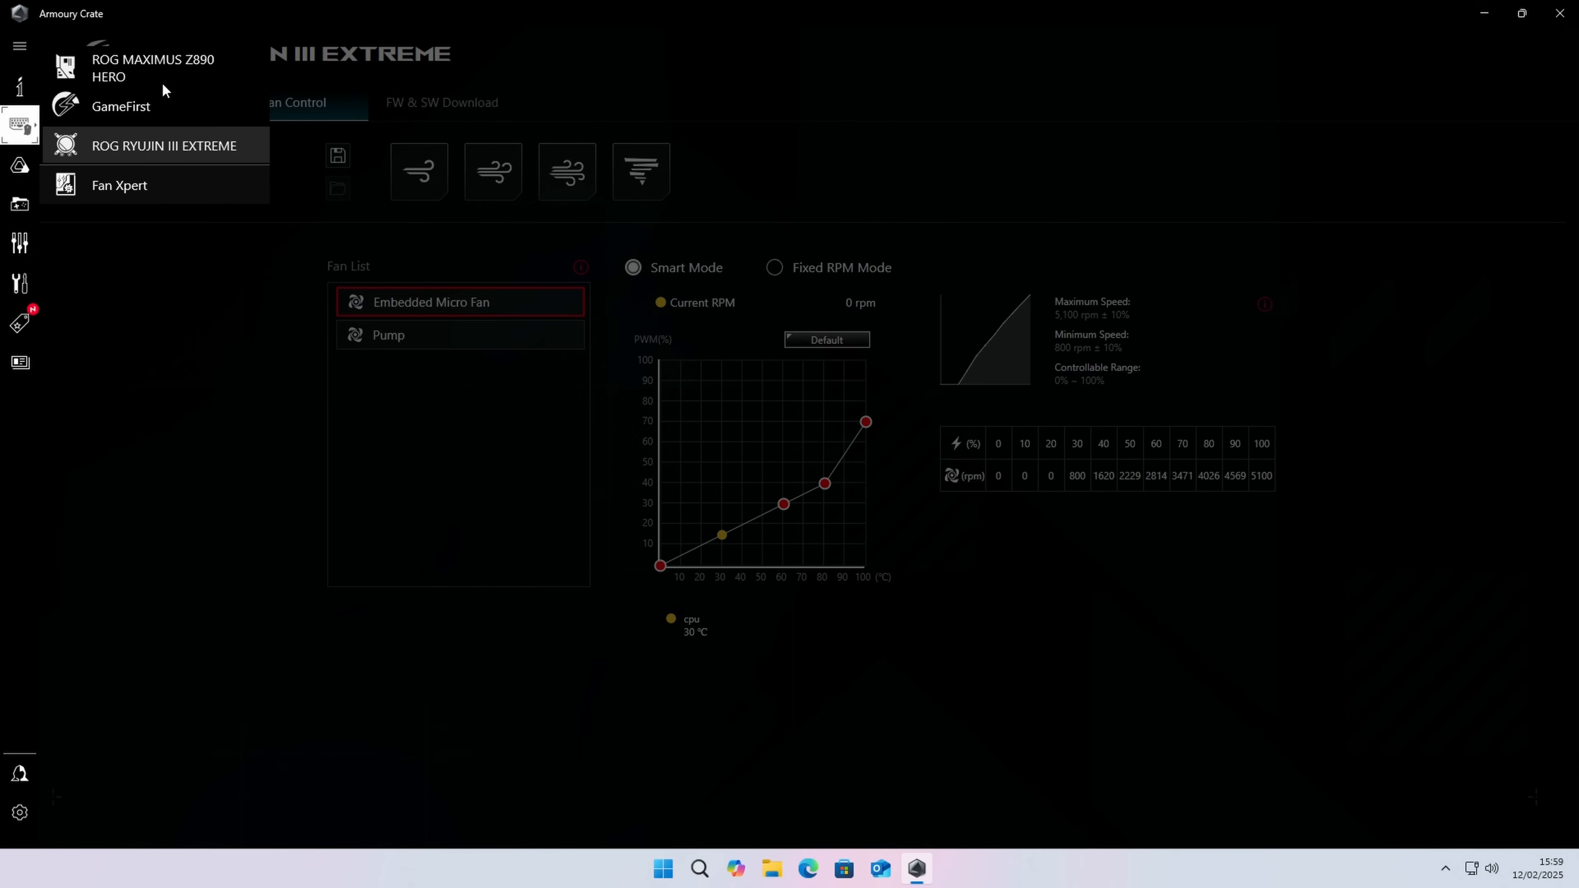
click(169, 71)
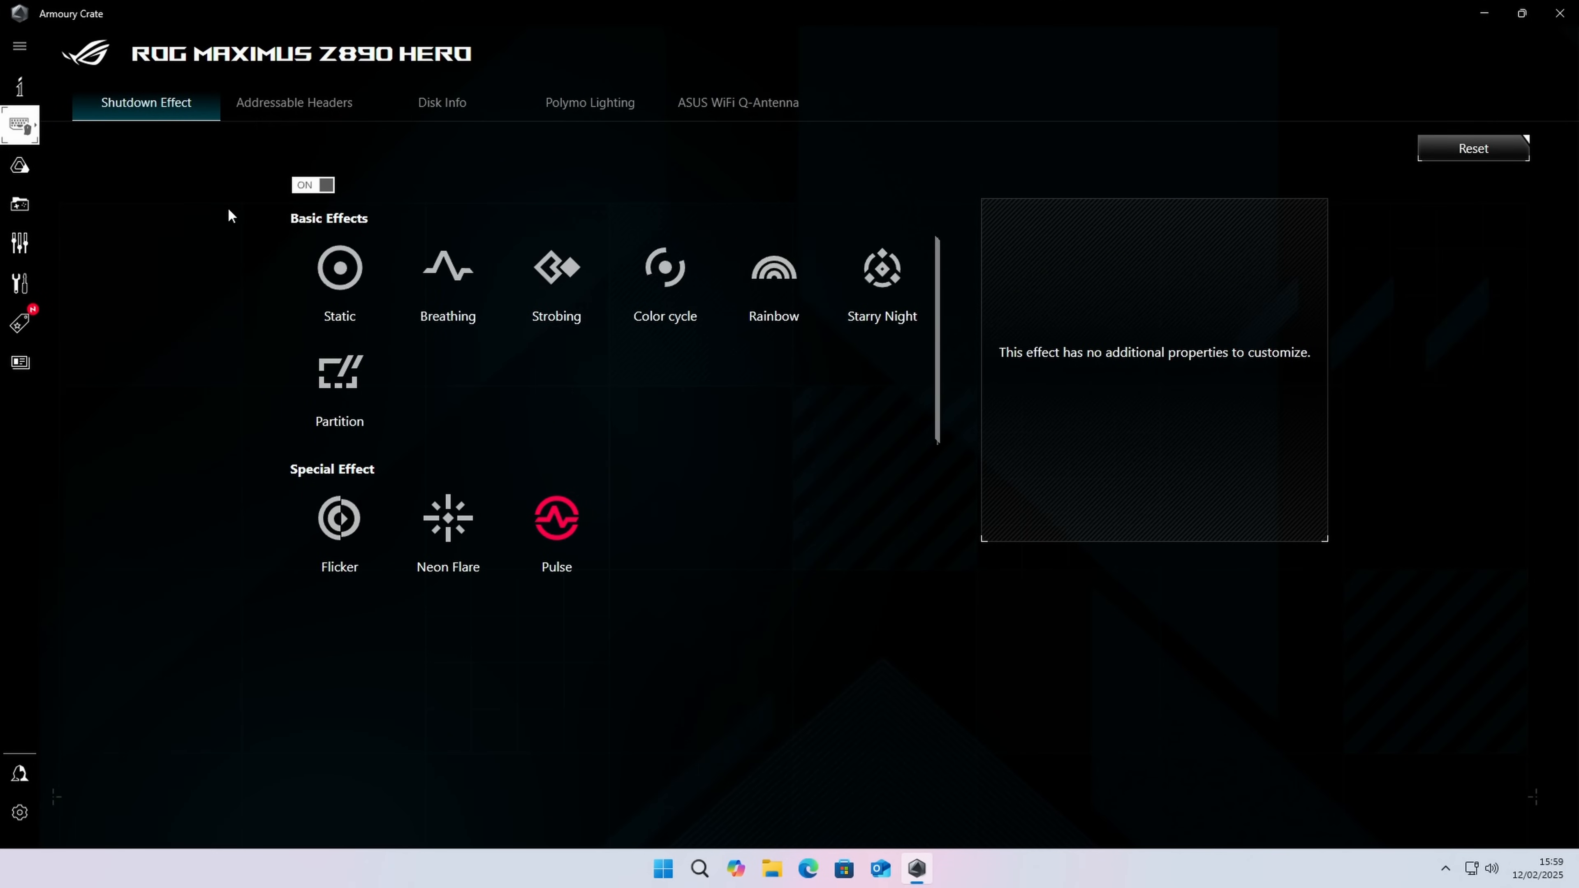
click(317, 116)
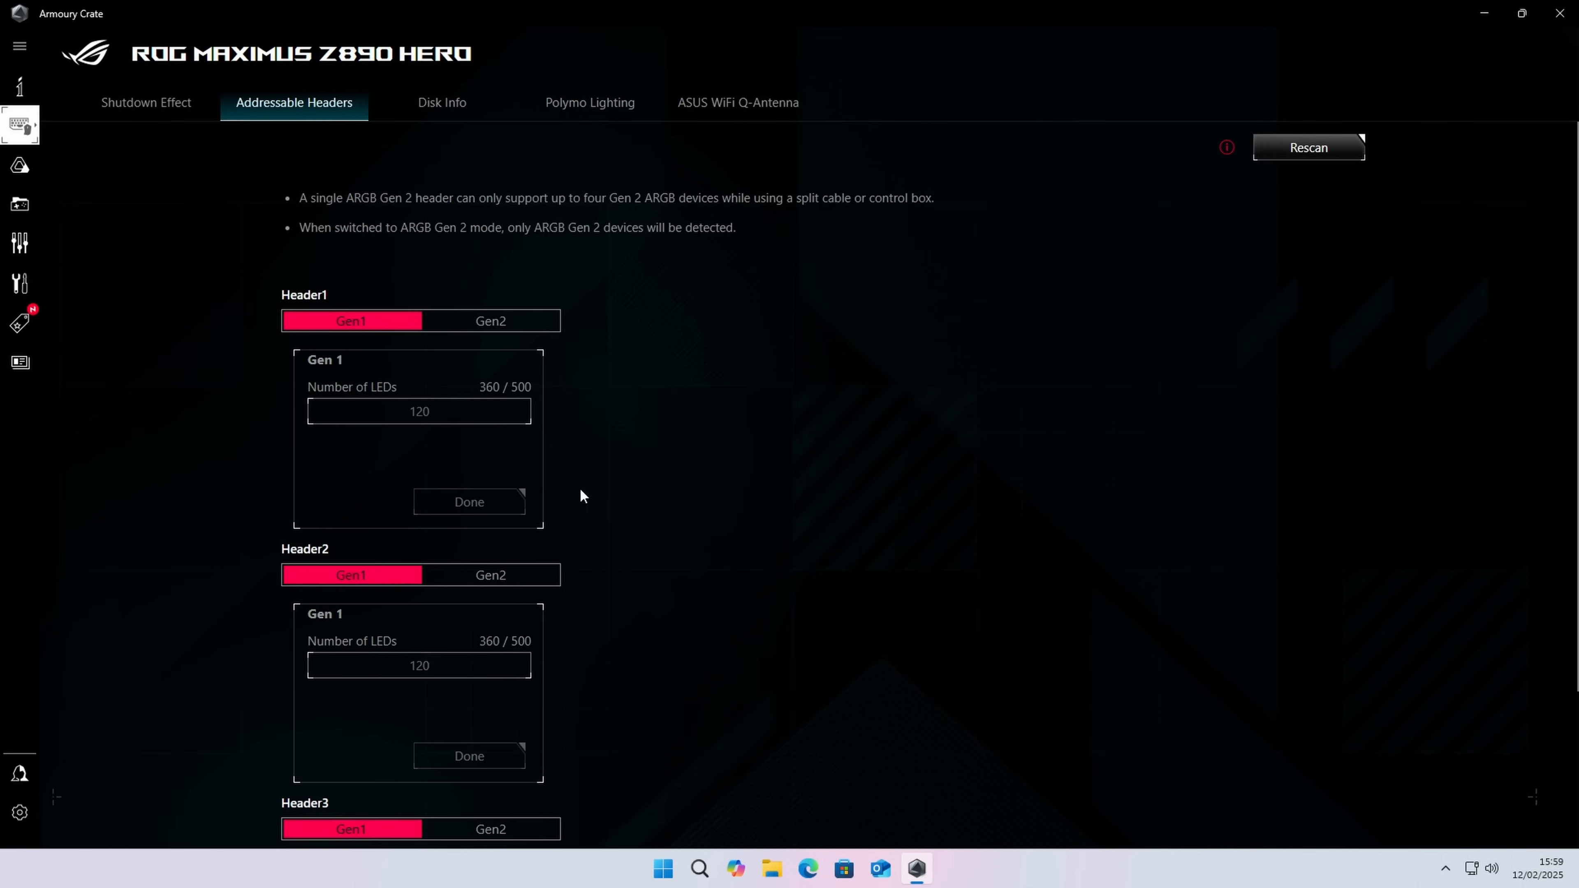
Step: Try the Flicker, Neon Flare and Pulse effects for the motherboard's Polymo Lighting and return it to Aura Sync
click(559, 118)
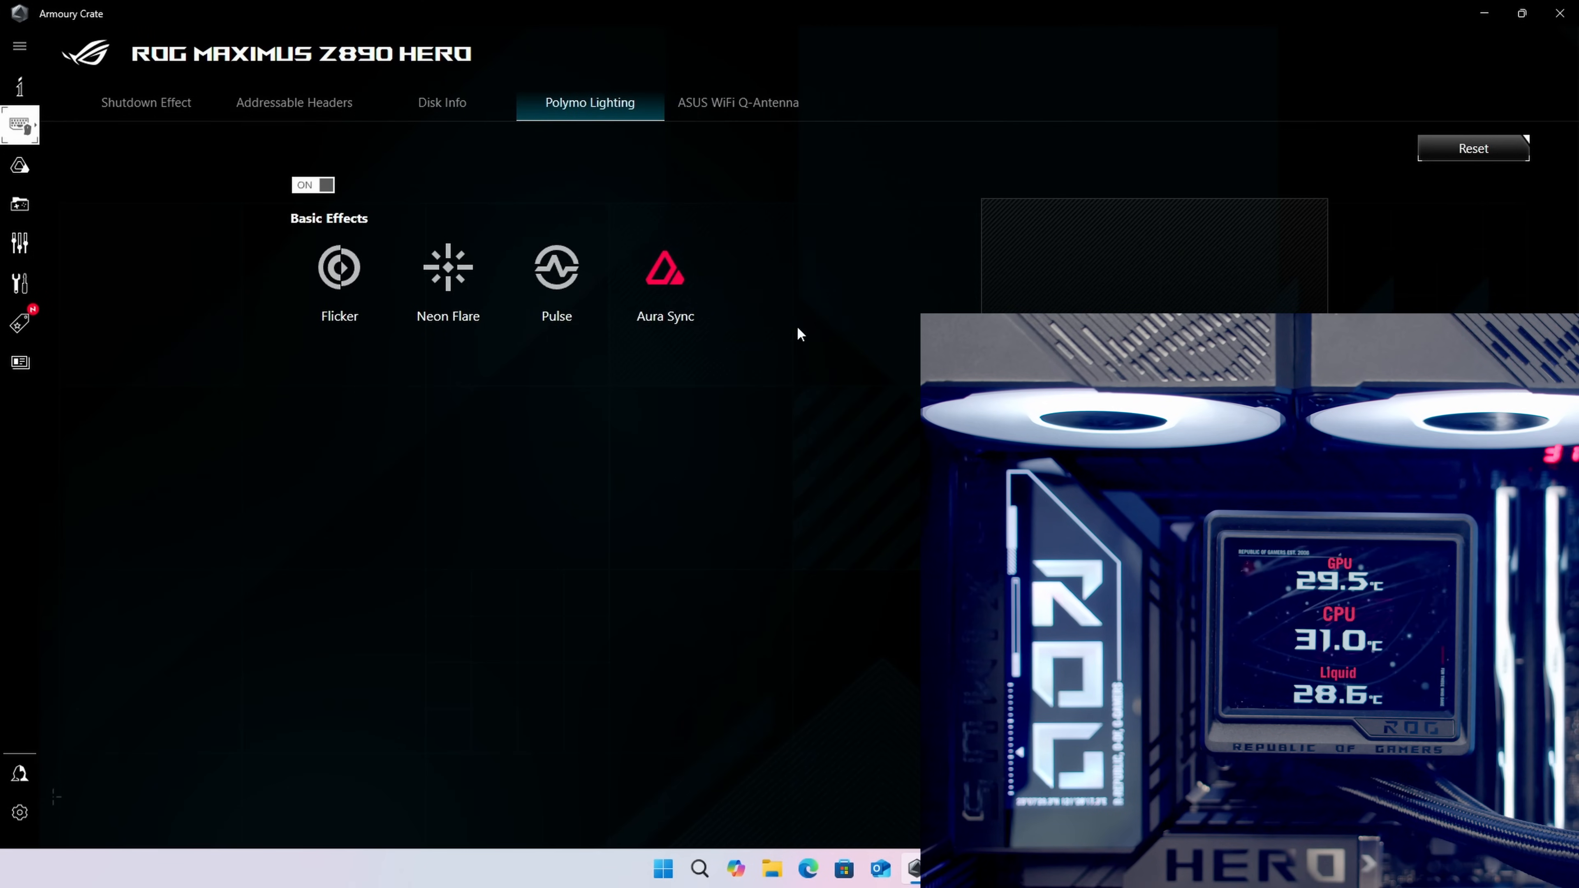
click(346, 271)
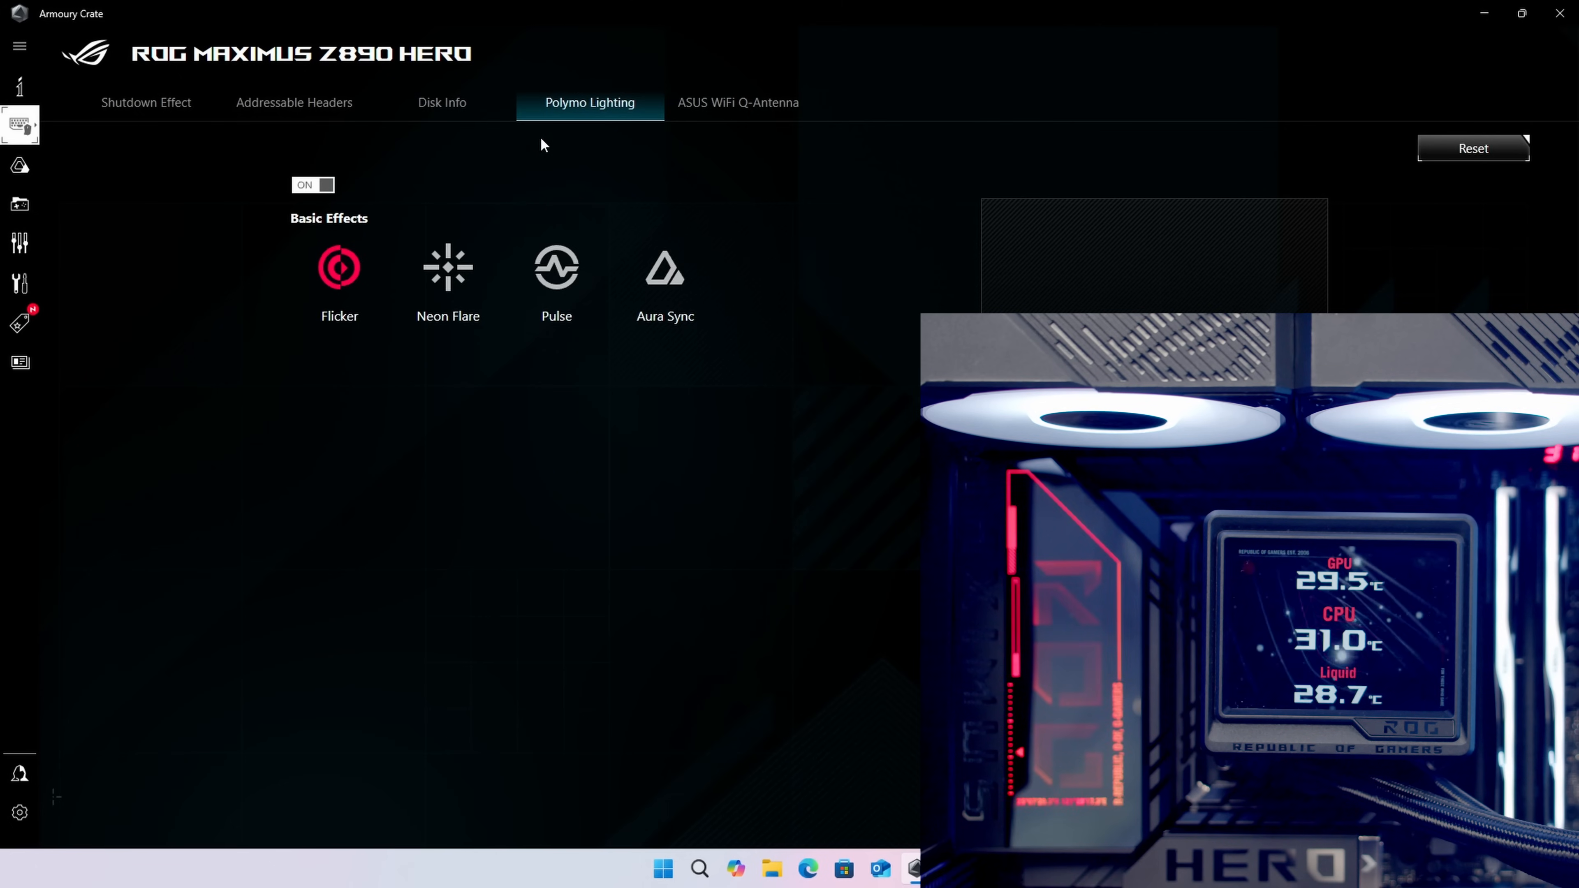
click(452, 264)
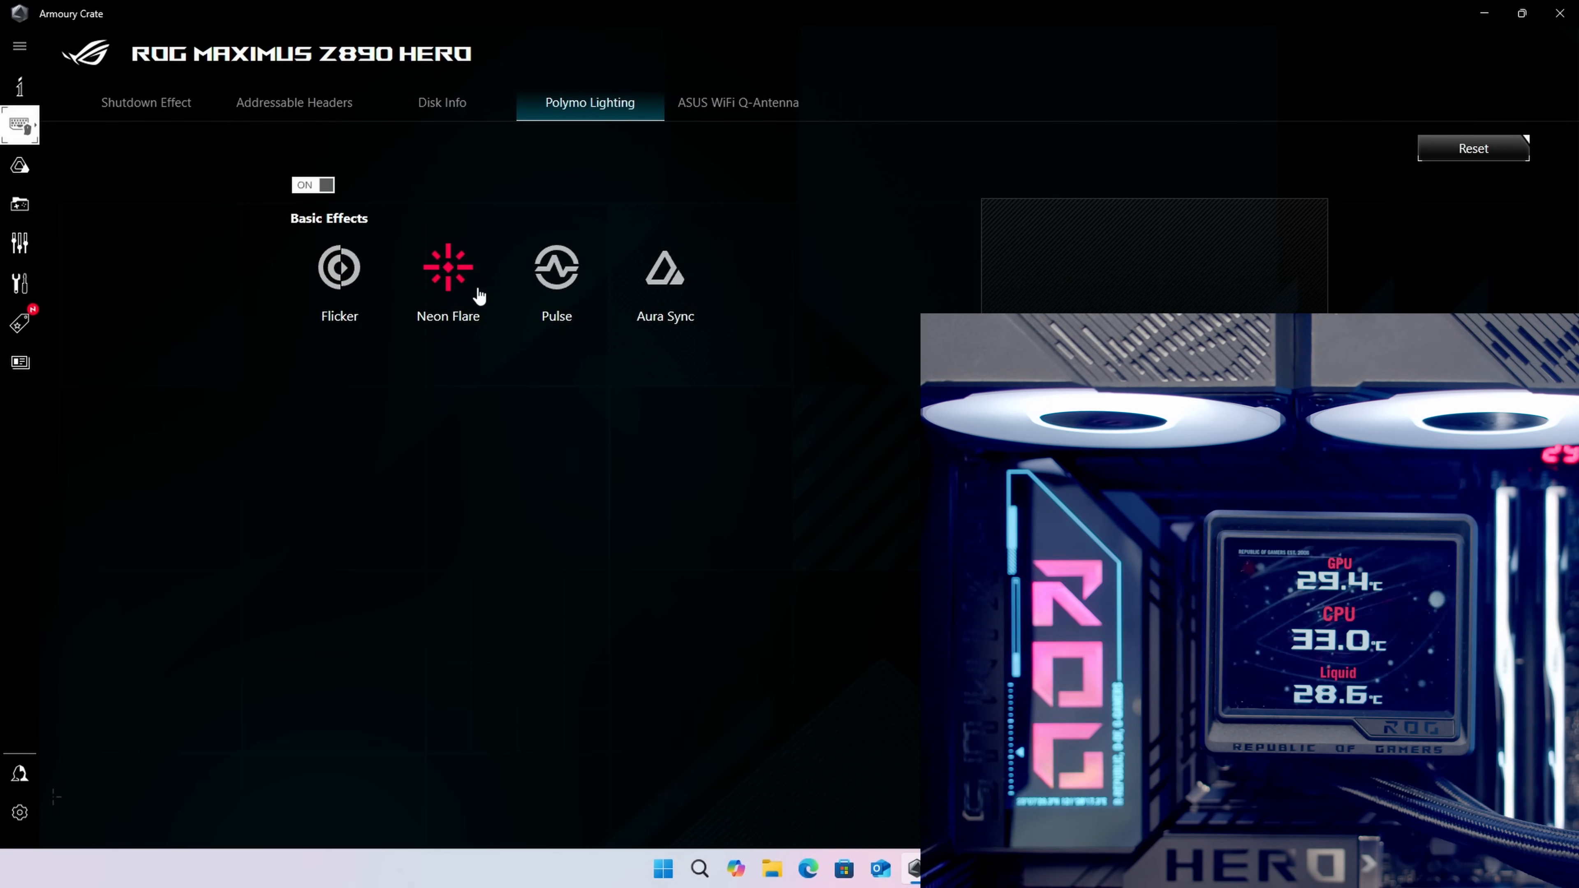
click(552, 267)
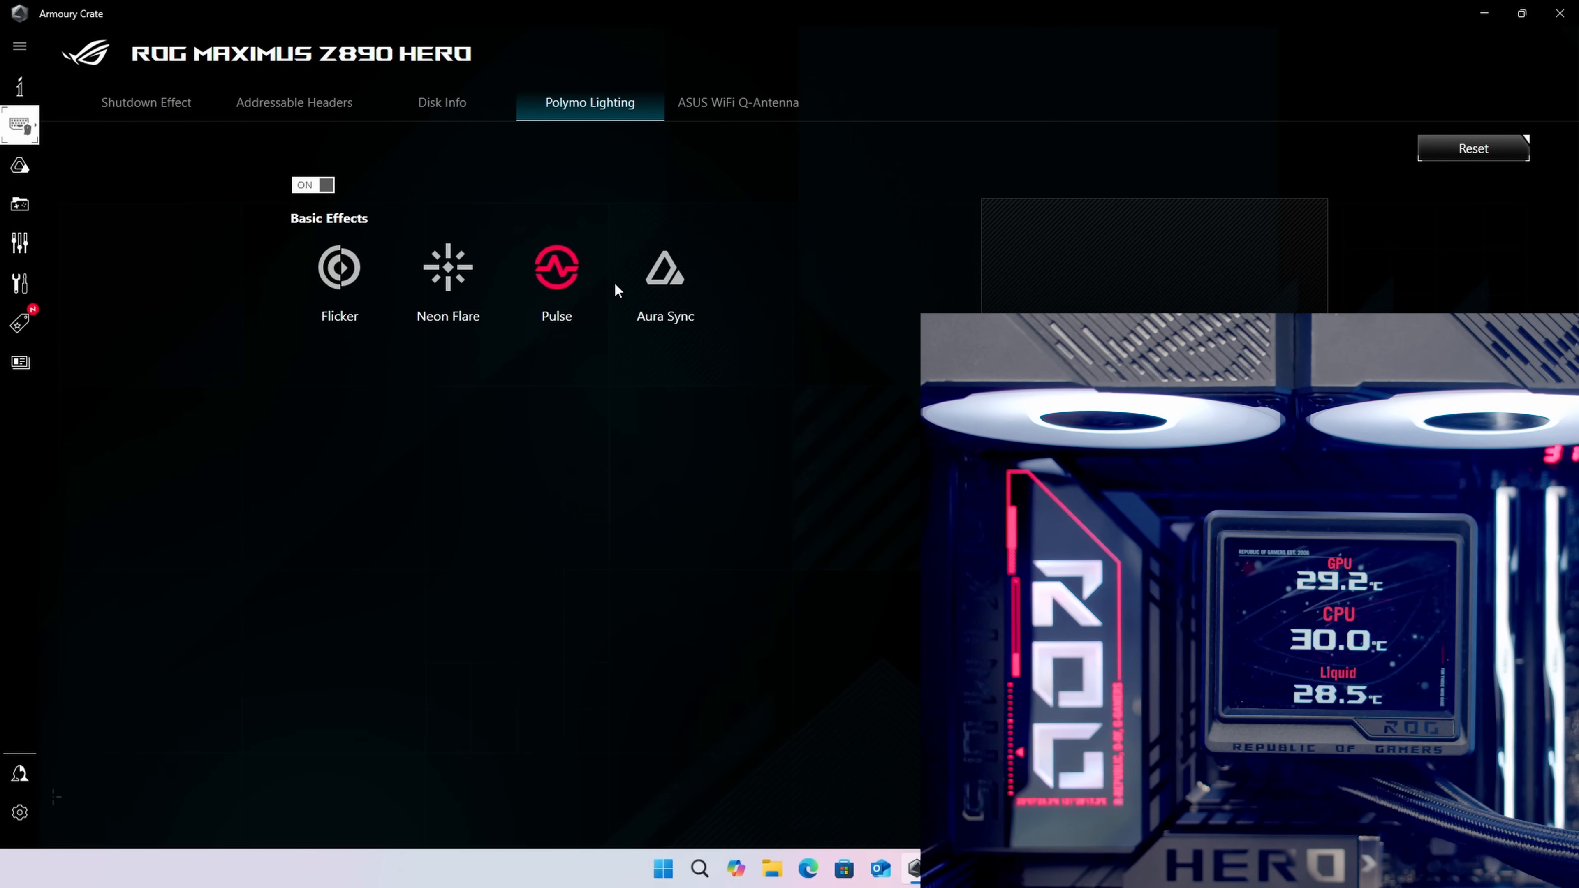
click(661, 280)
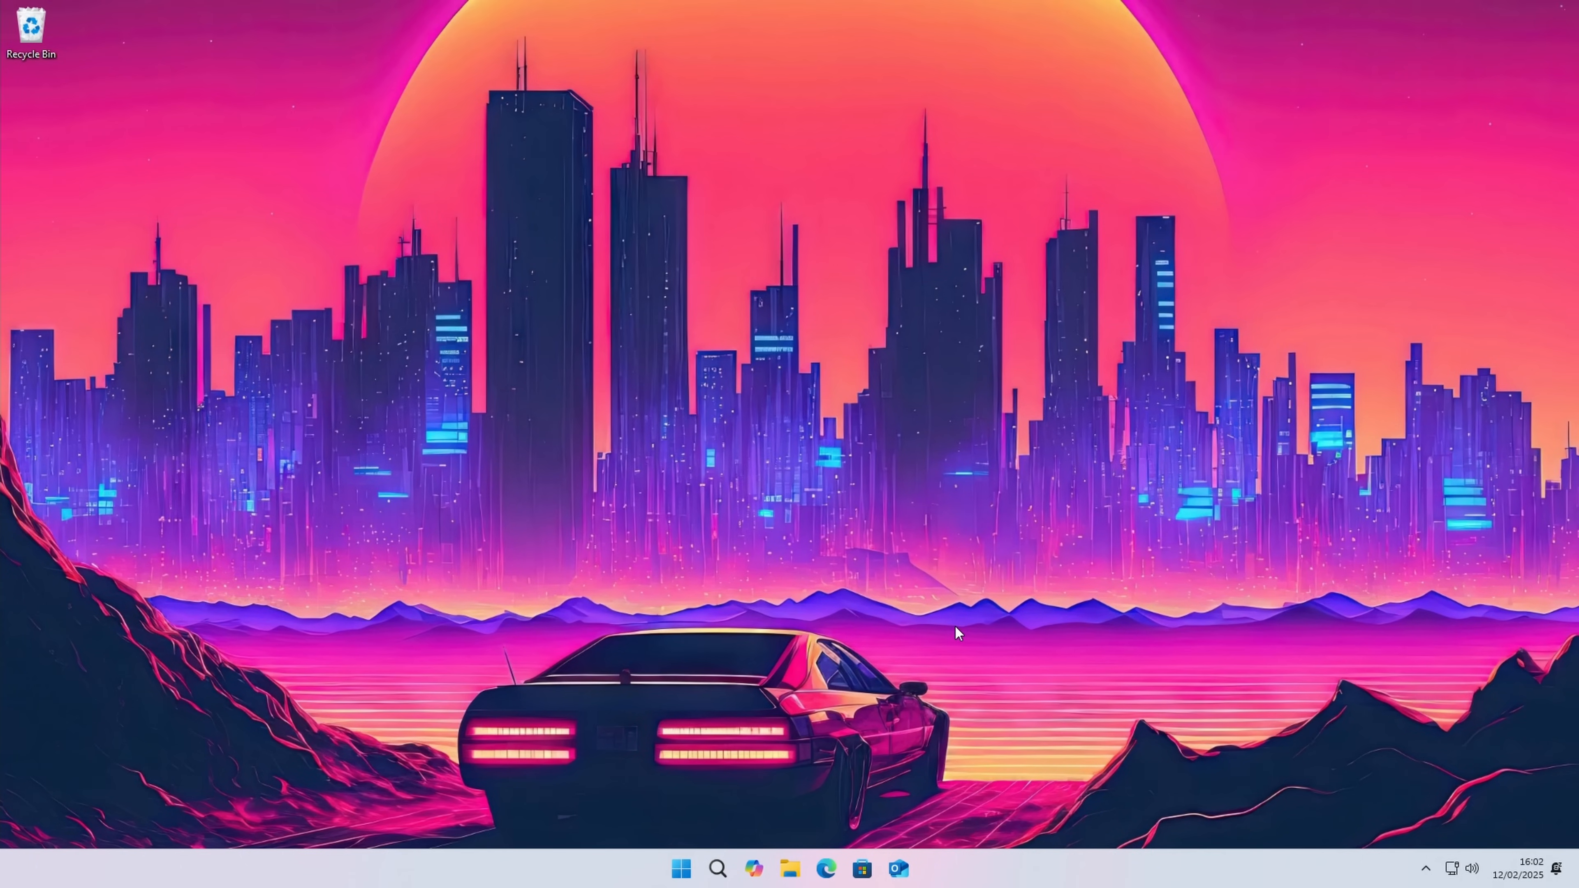
Step: In Microsoft Edge, download the self-installing EXE package of AIDA64 Extreme from the US location on the AIDA64 website
click(827, 863)
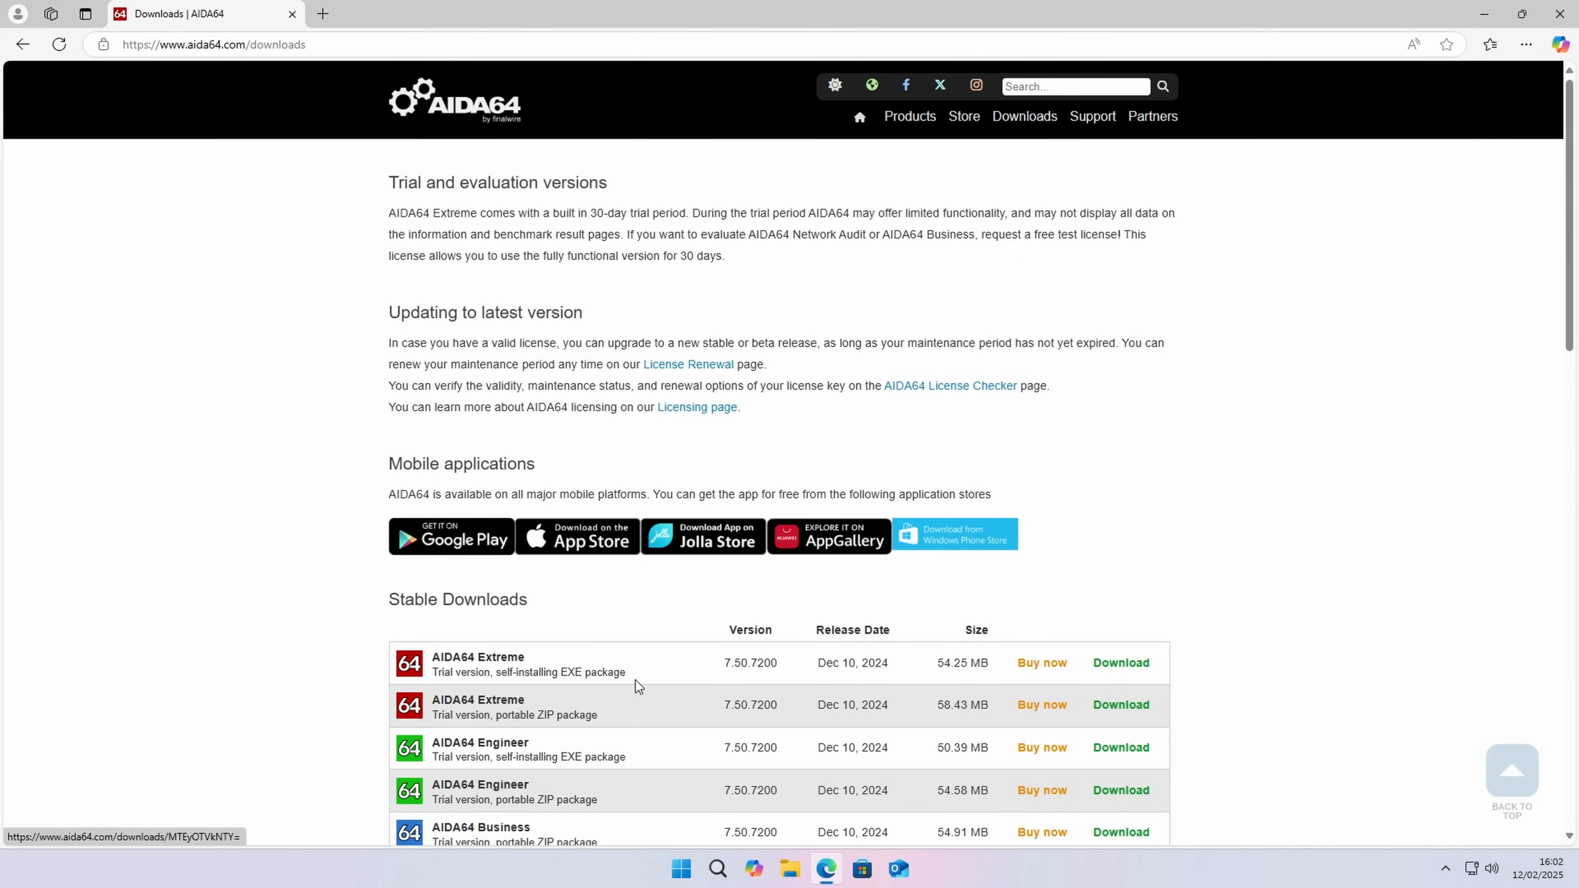
click(1127, 665)
click(607, 691)
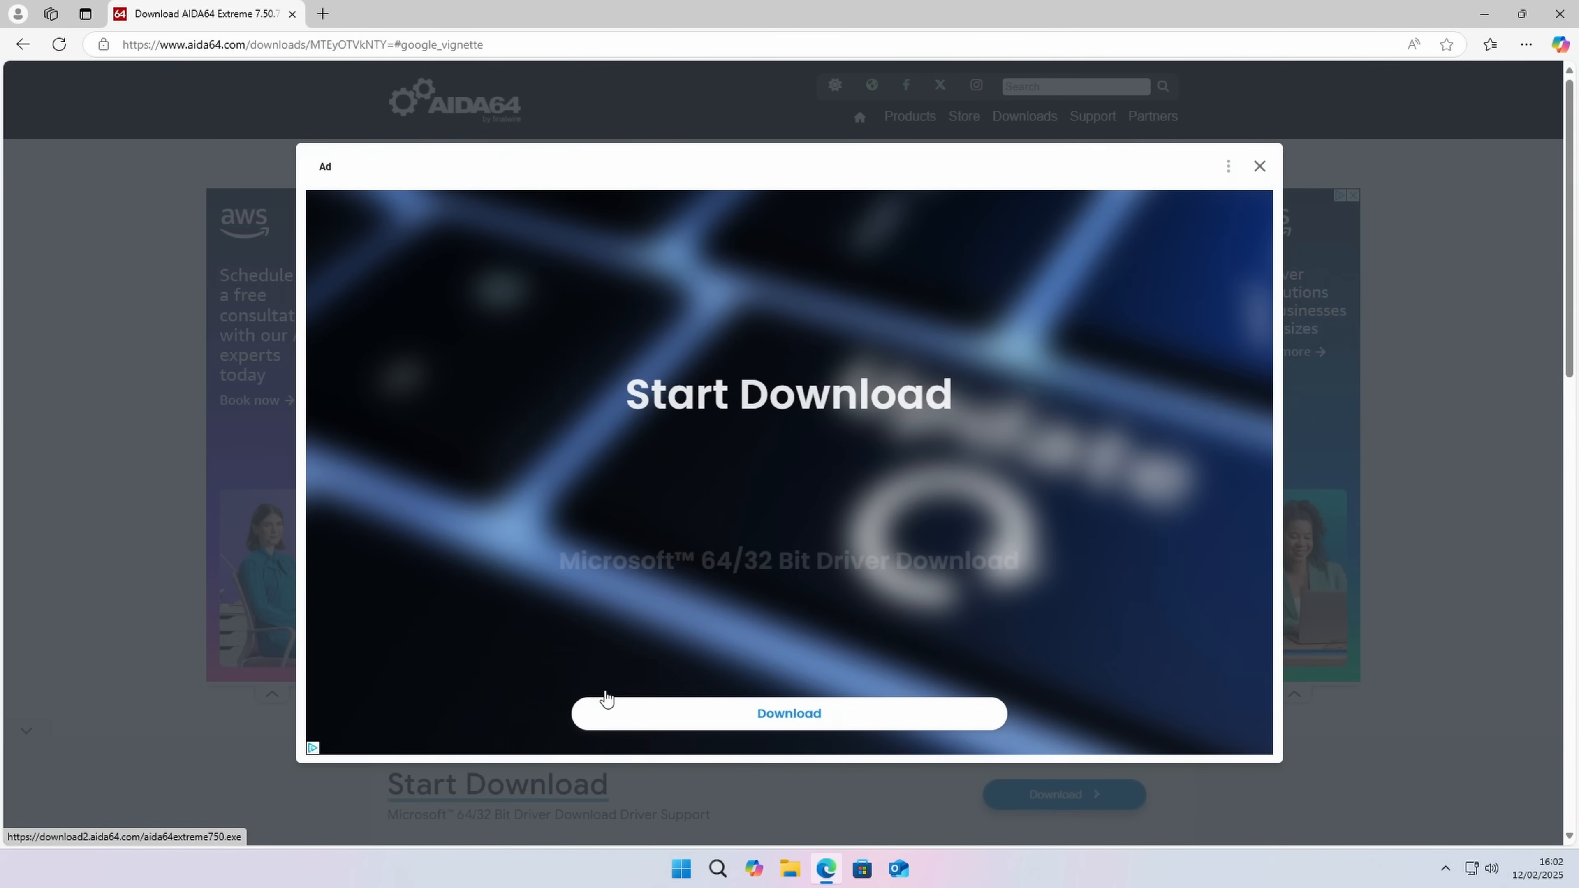
click(22, 43)
click(583, 695)
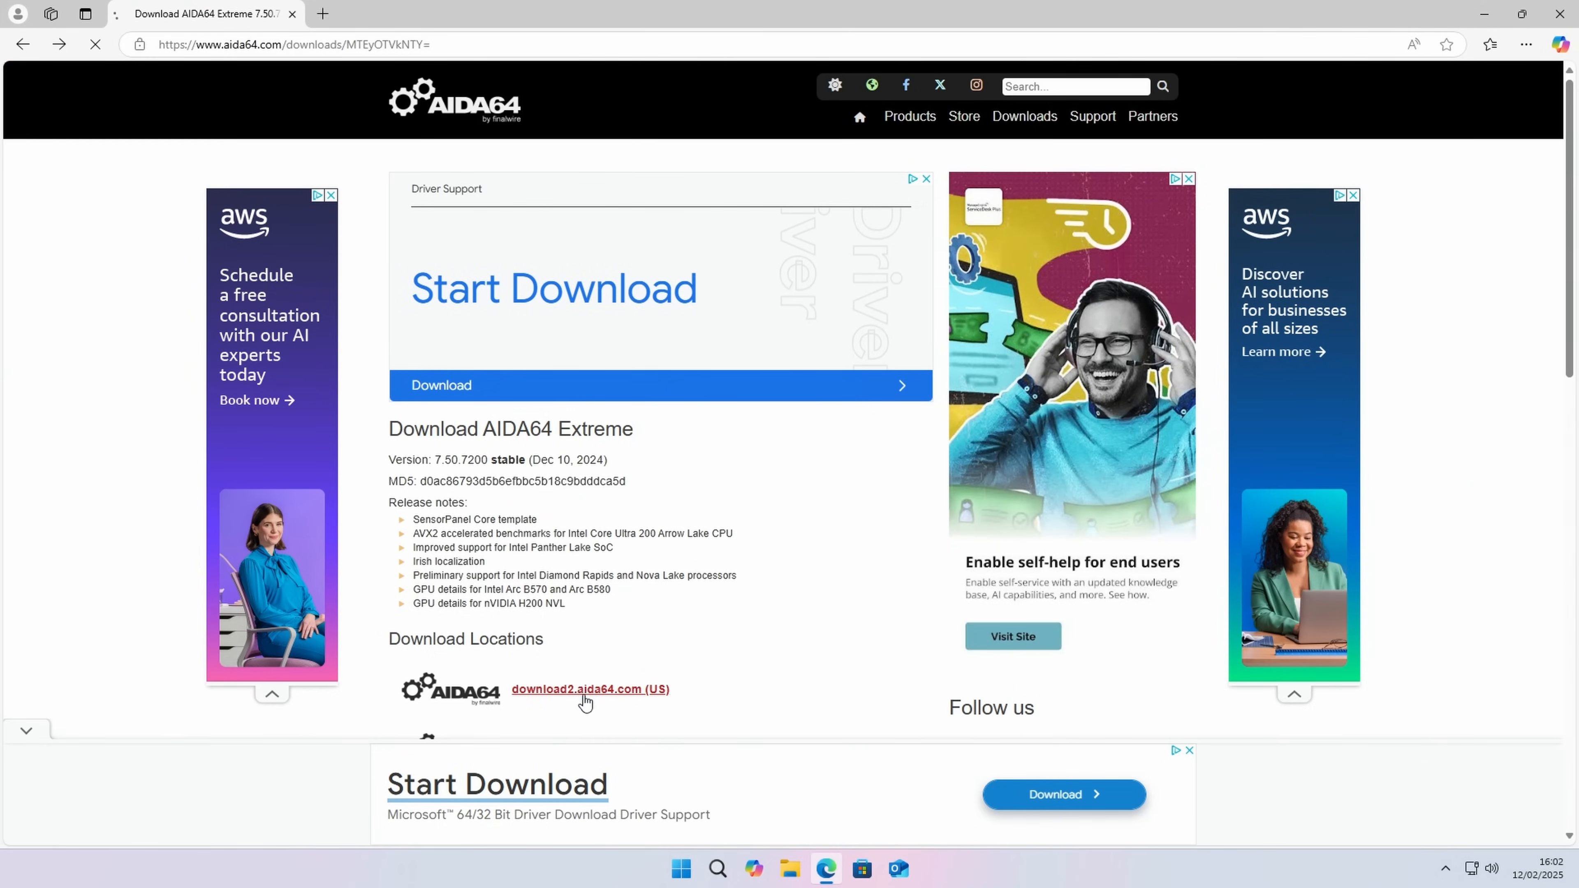
scroll(877, 603, down, 3)
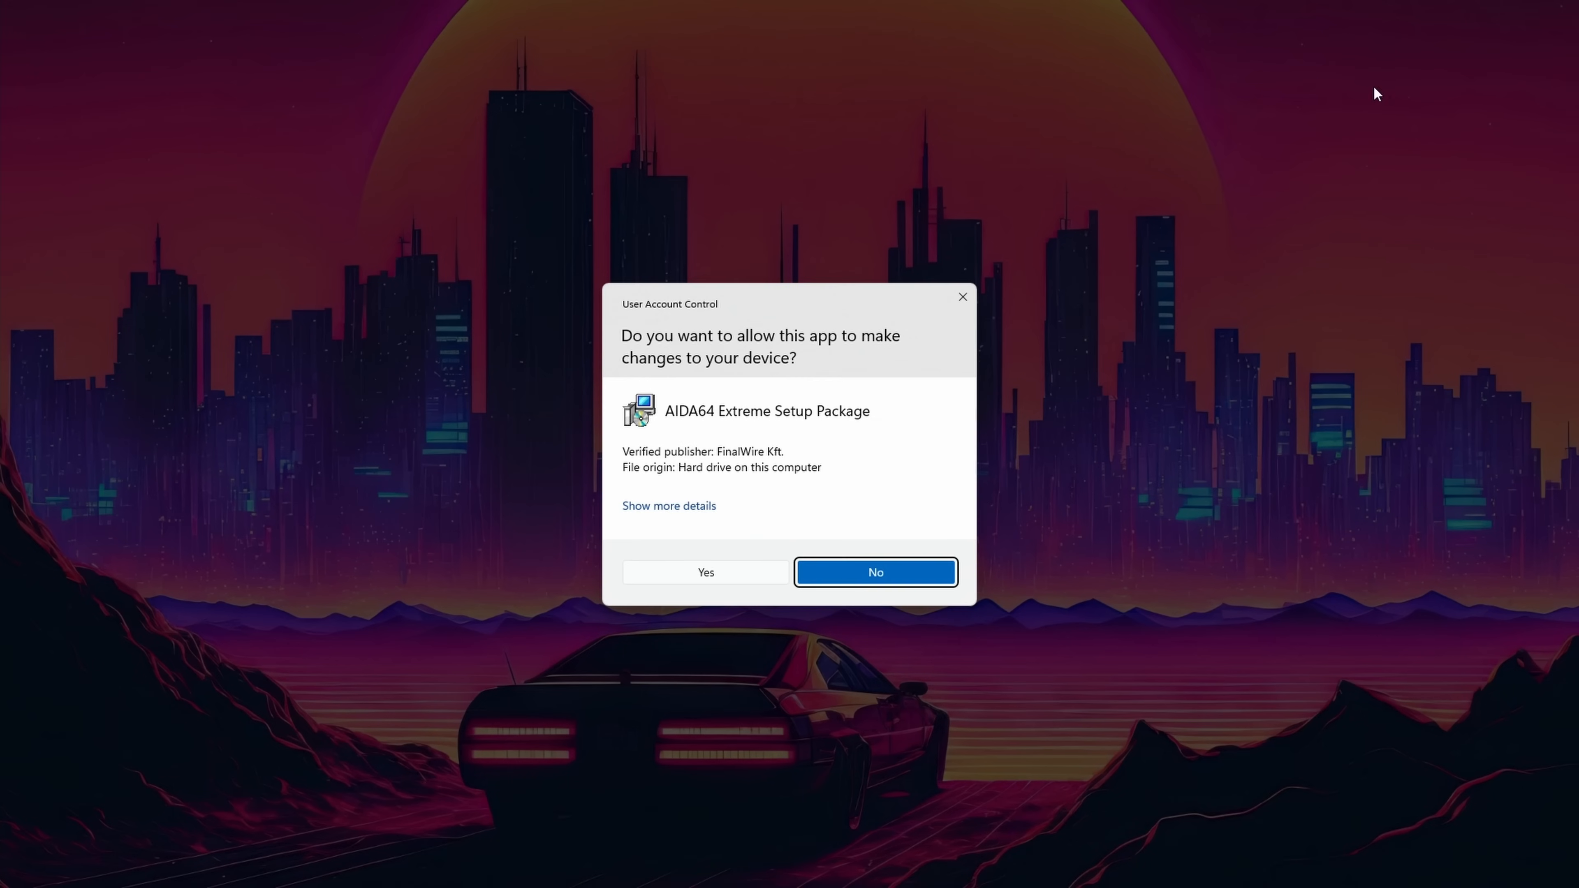
Step: Allow the AIDA64 Extreme setup to run, choose English and accept the license agreement
click(683, 578)
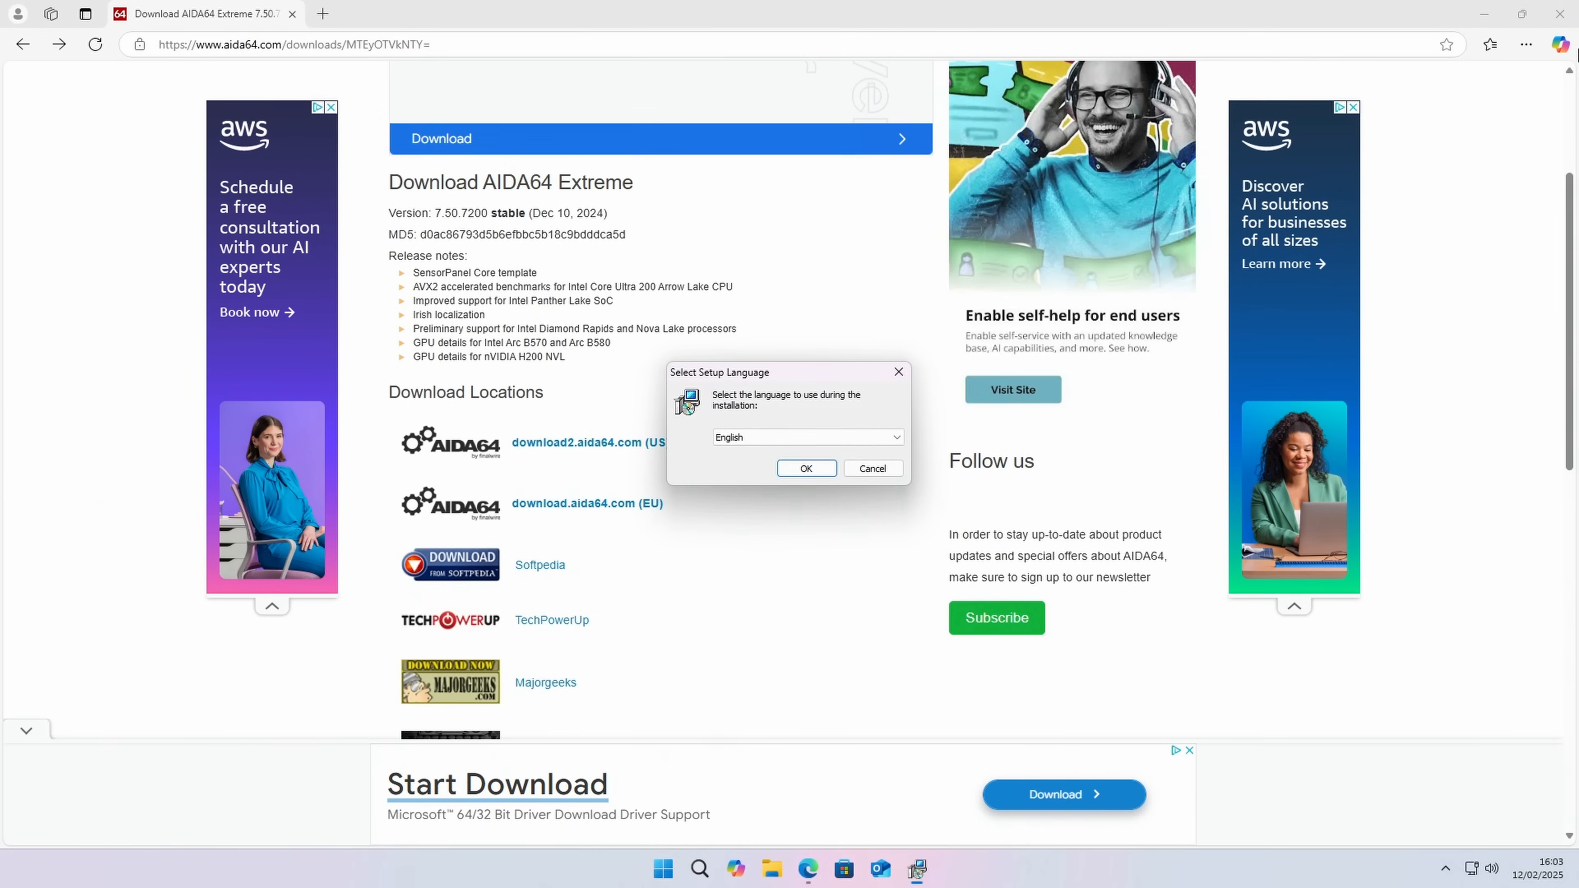
click(808, 467)
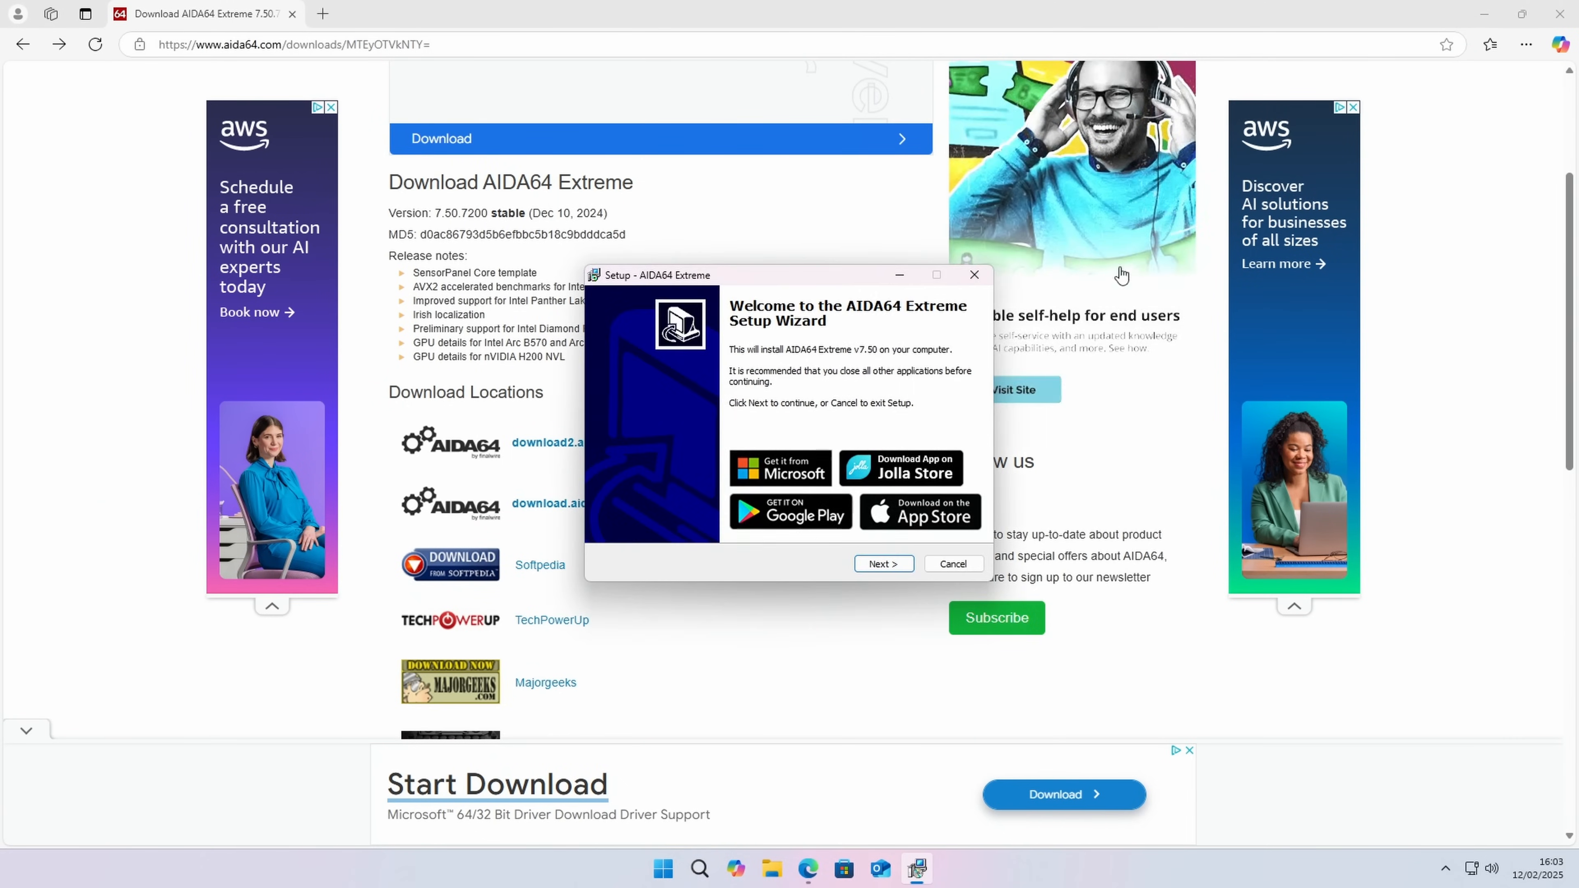
click(905, 562)
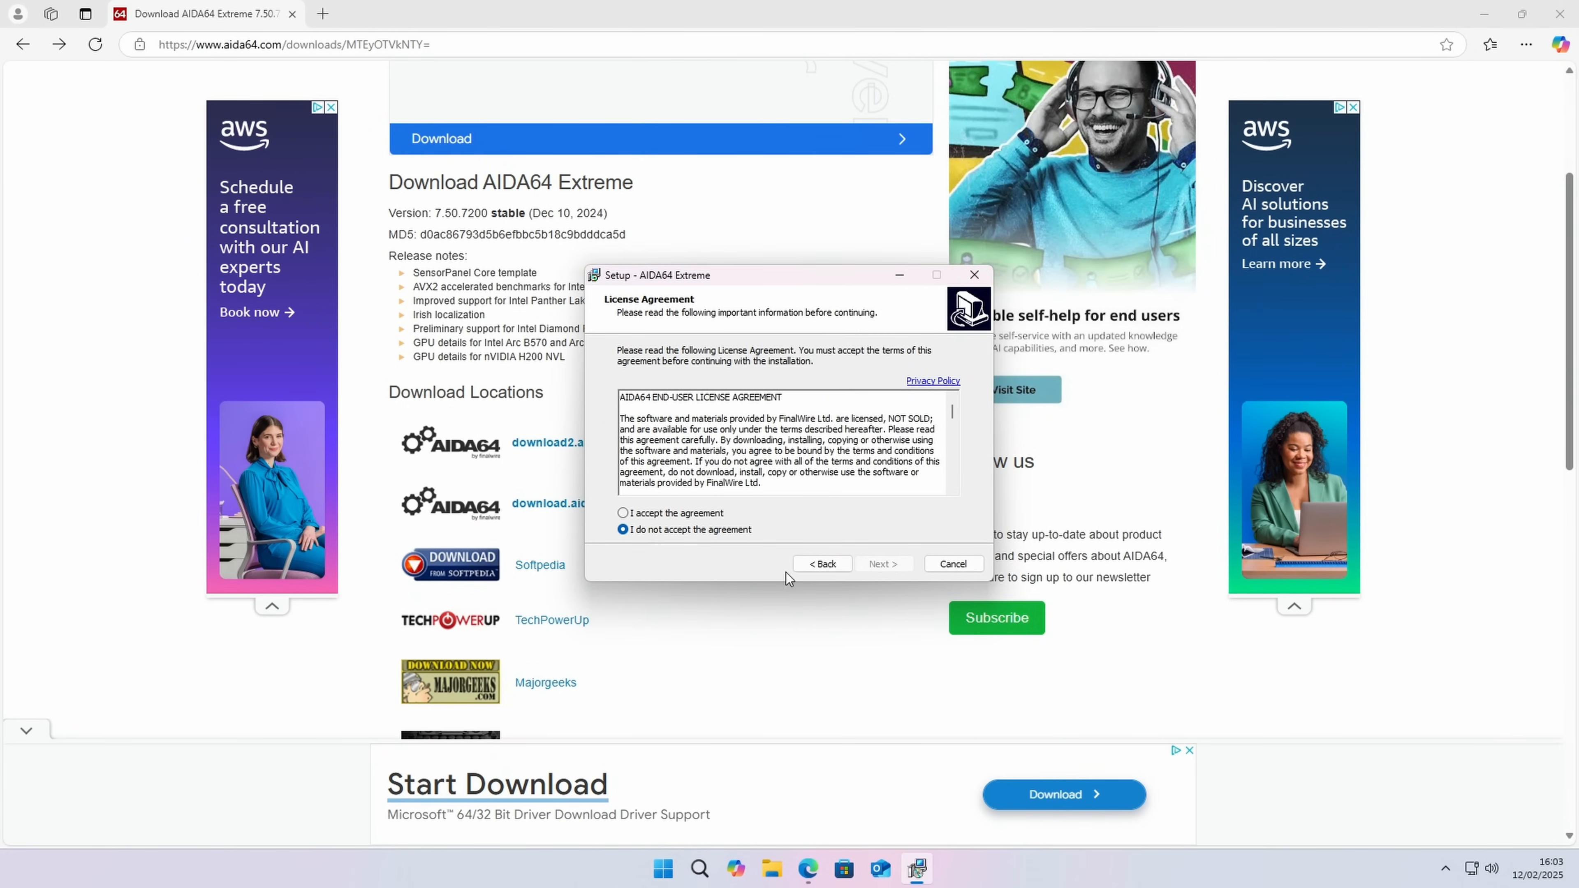
click(623, 513)
click(895, 566)
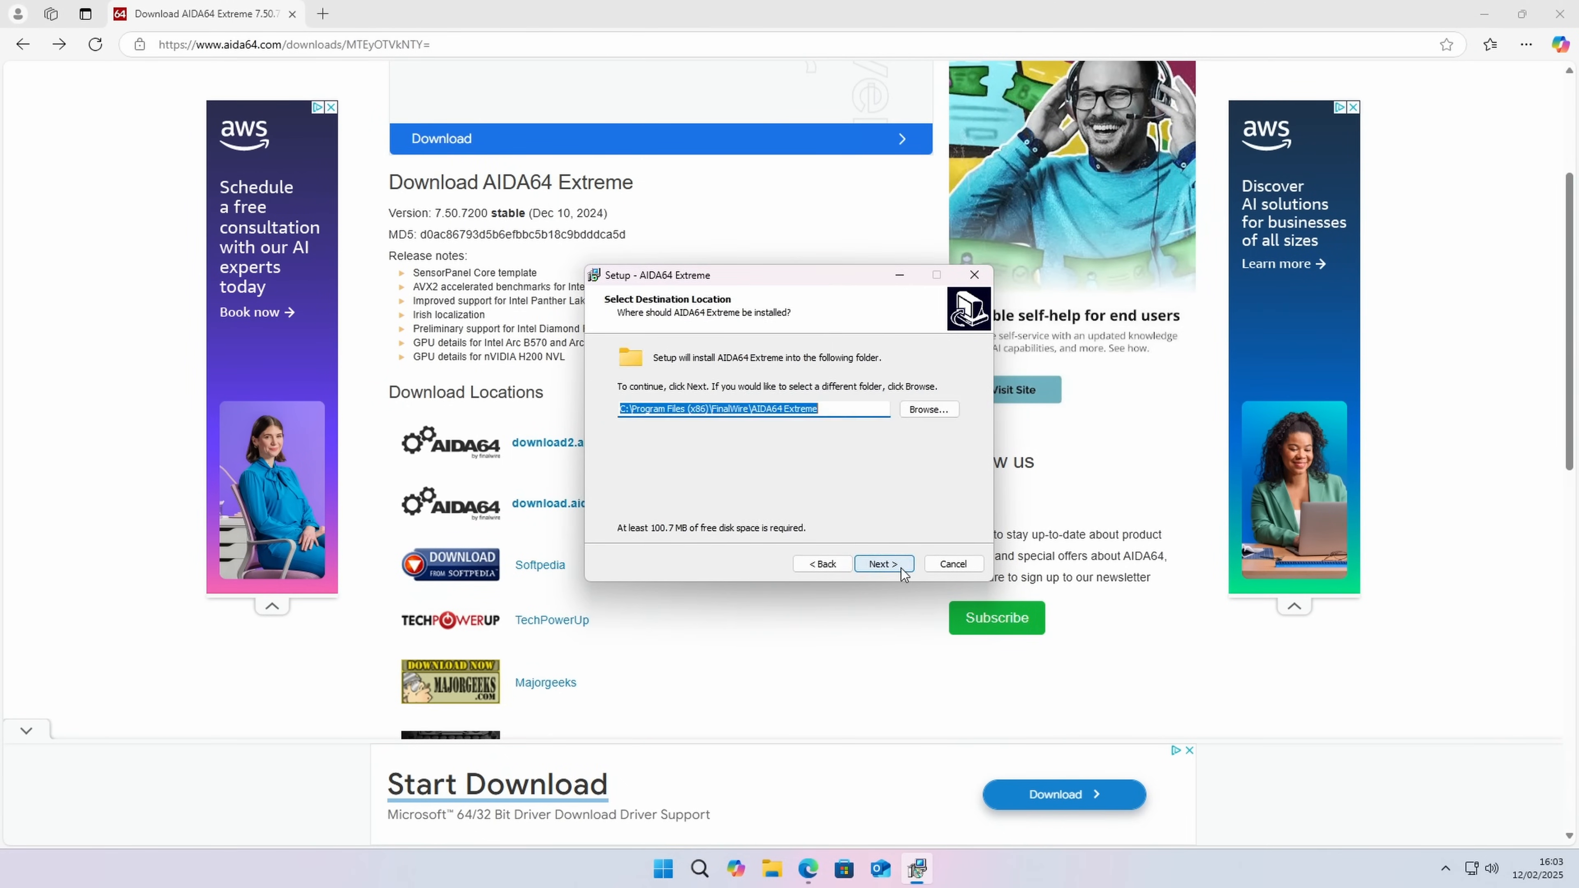
Step: Install AIDA64 Extreme into the default folder with a desktop icon and launch it on finishing
click(894, 568)
click(895, 566)
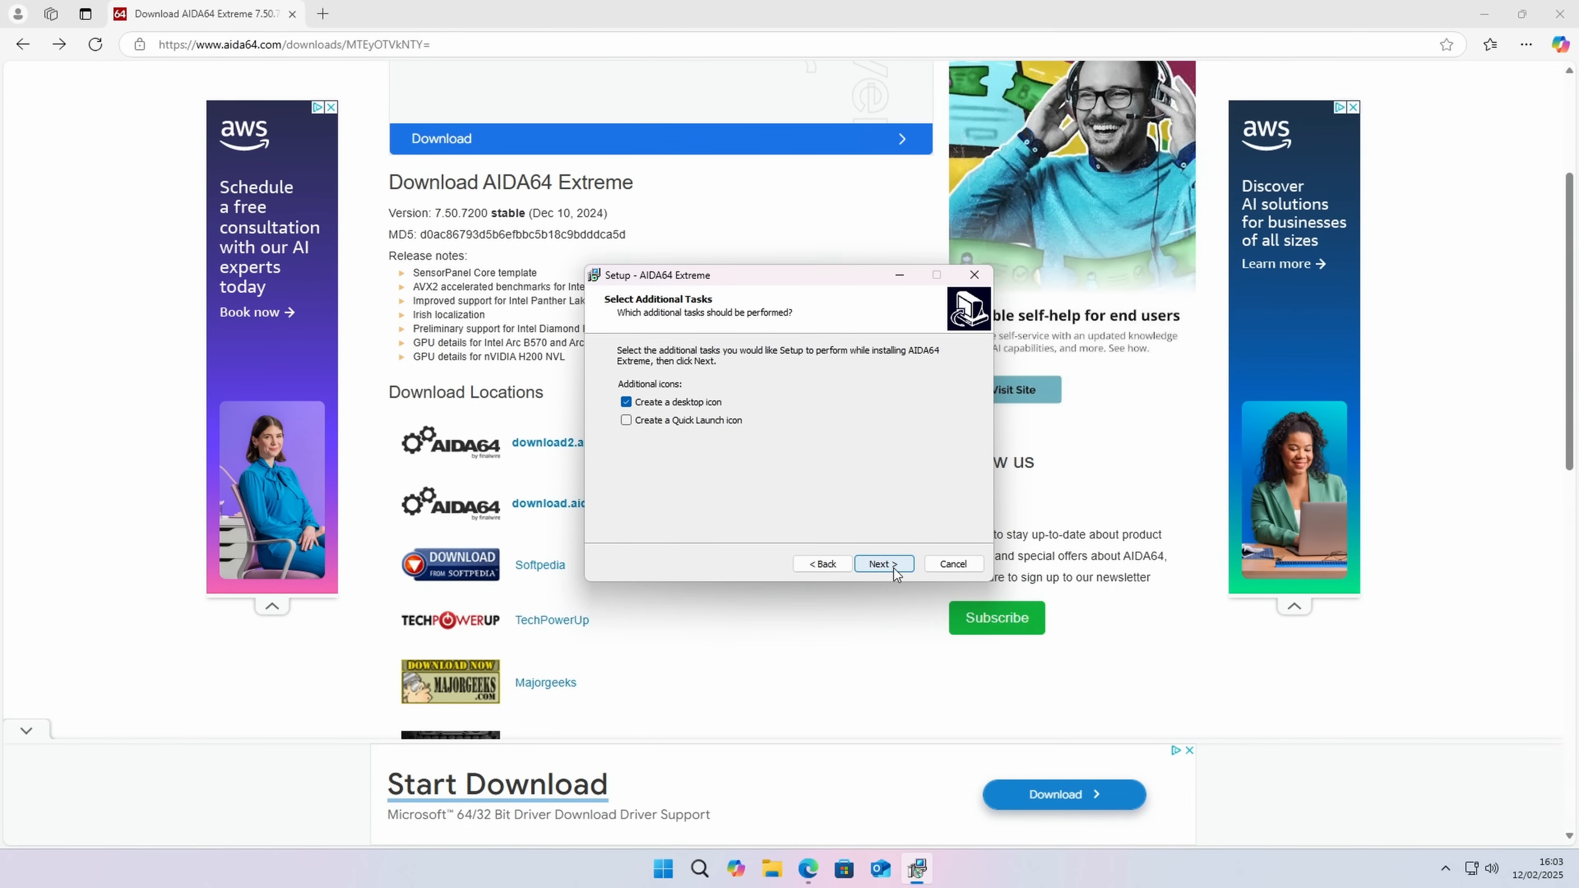
click(882, 565)
click(878, 565)
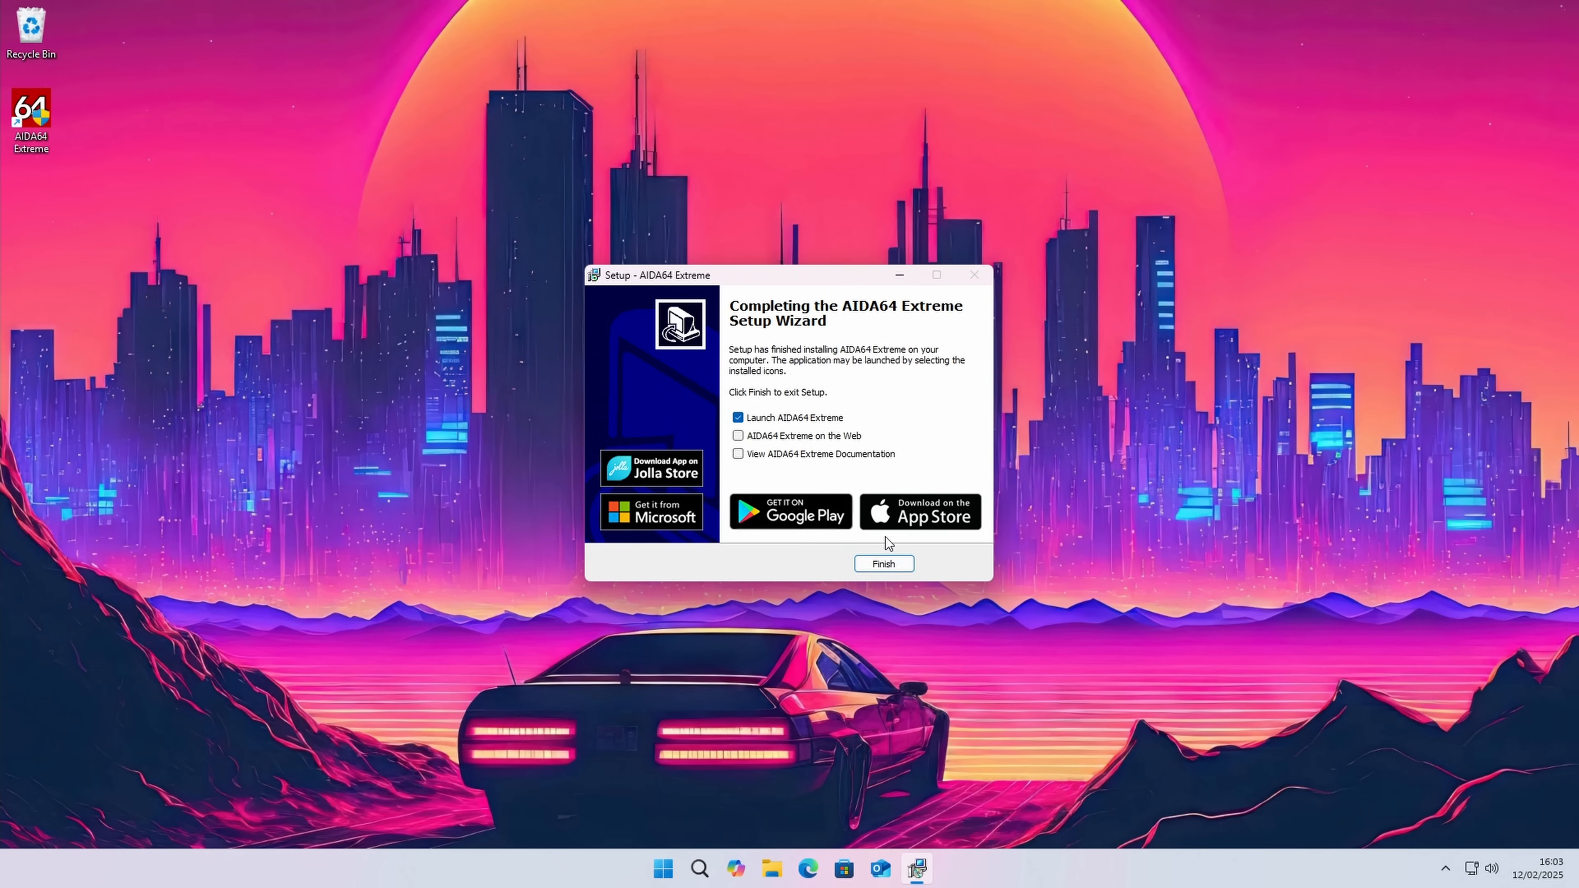
click(886, 564)
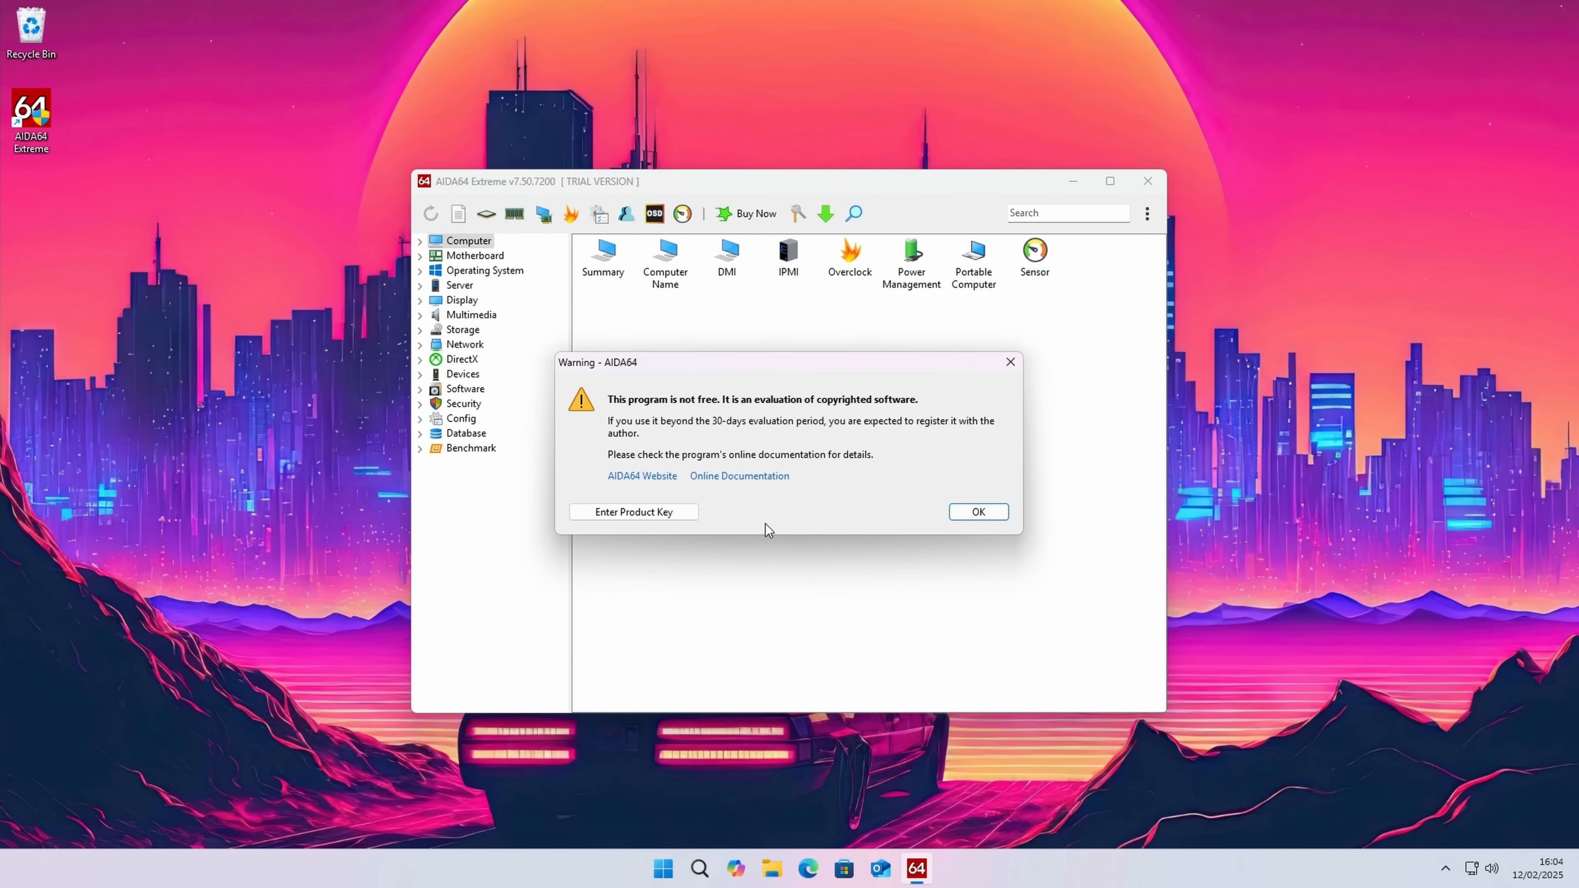
Step: Register AIDA64 Extreme with its product key and open the System Stability Test in a maximized window
click(655, 517)
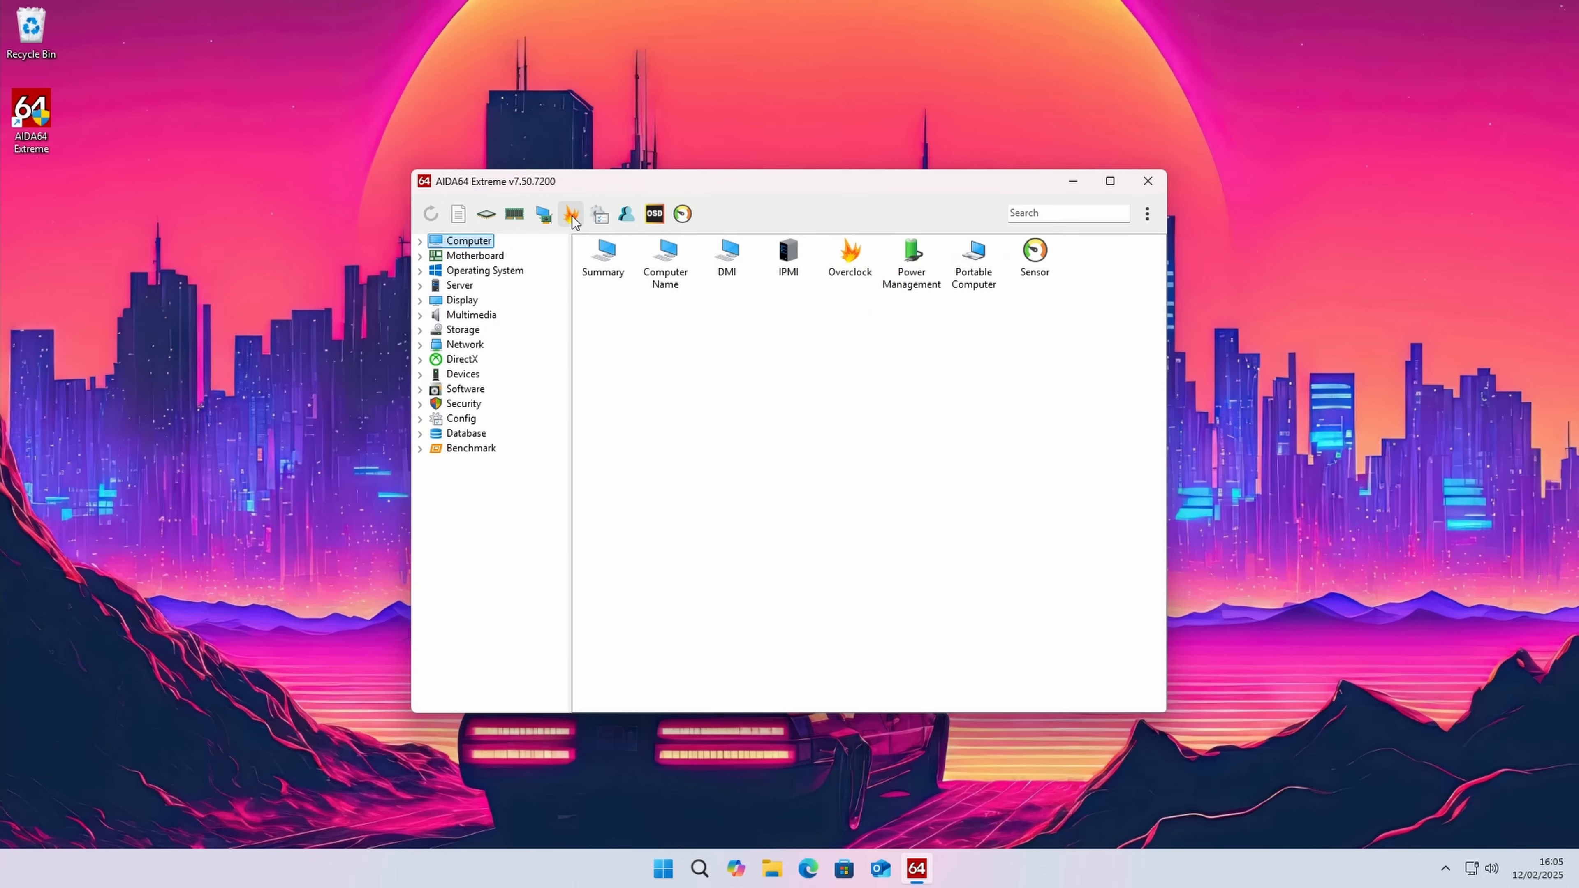
click(572, 216)
click(1051, 210)
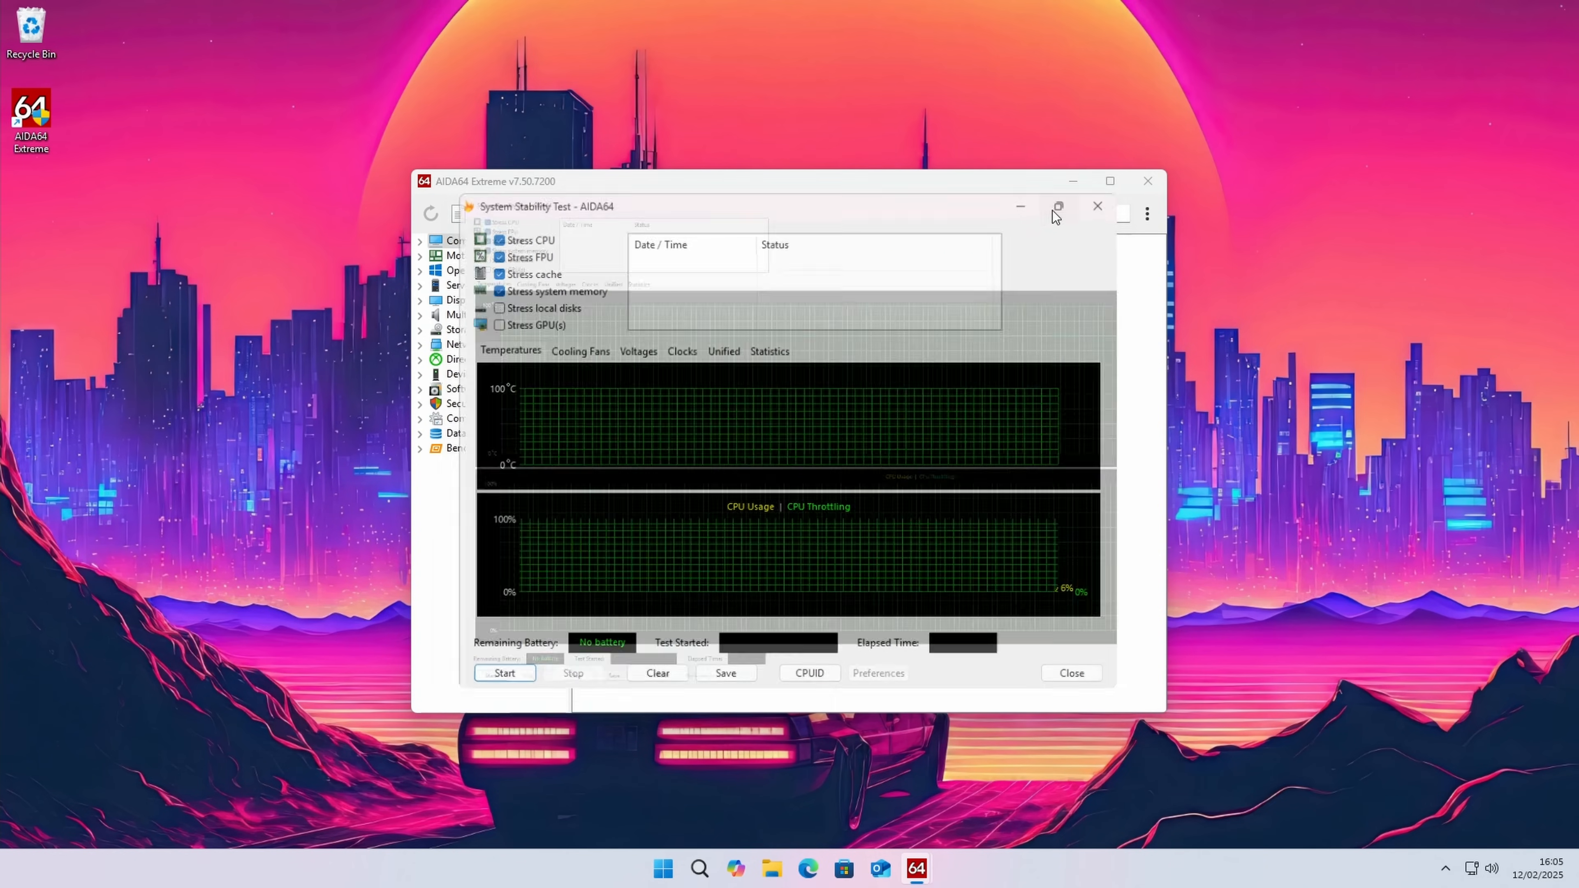
Step: In the stability test preferences, set the first temperature graph sensor to CPU Package and clear the second sensor
click(412, 829)
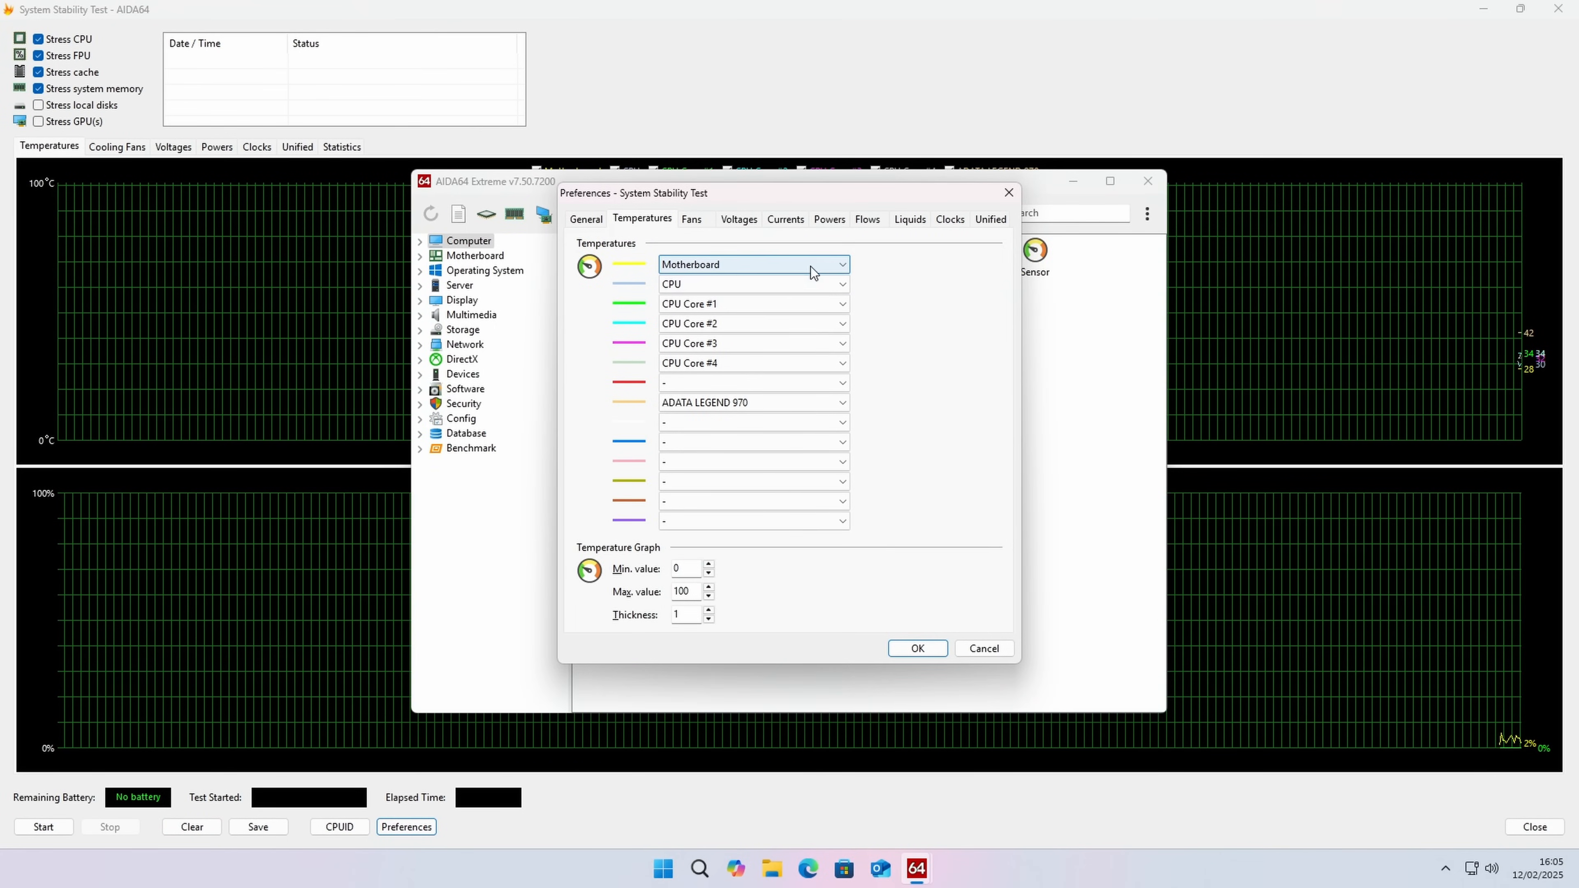
click(841, 266)
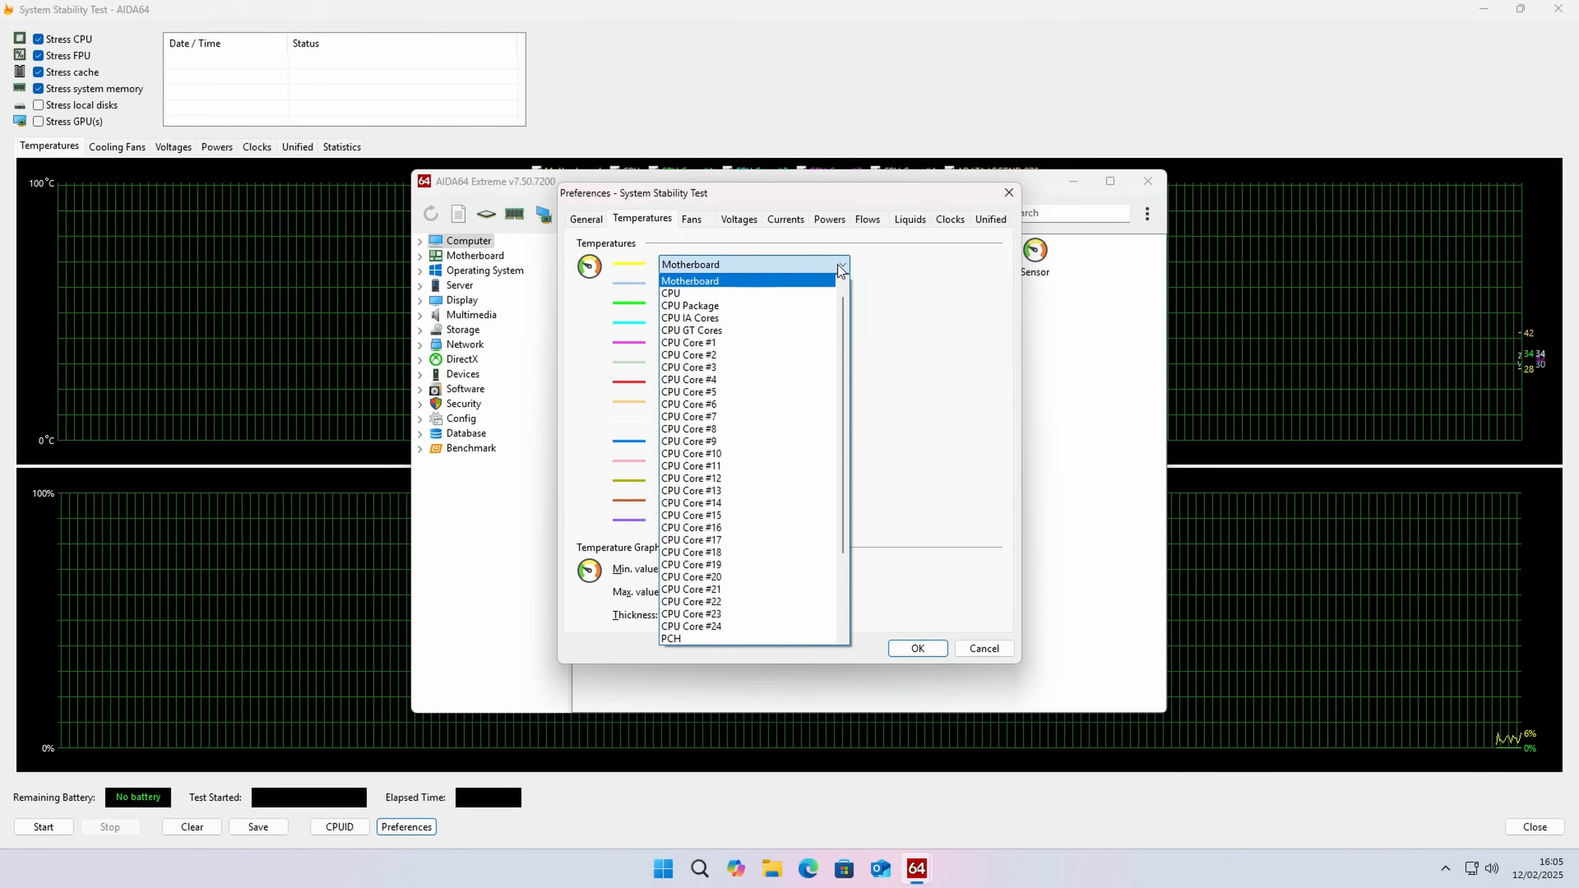
click(733, 306)
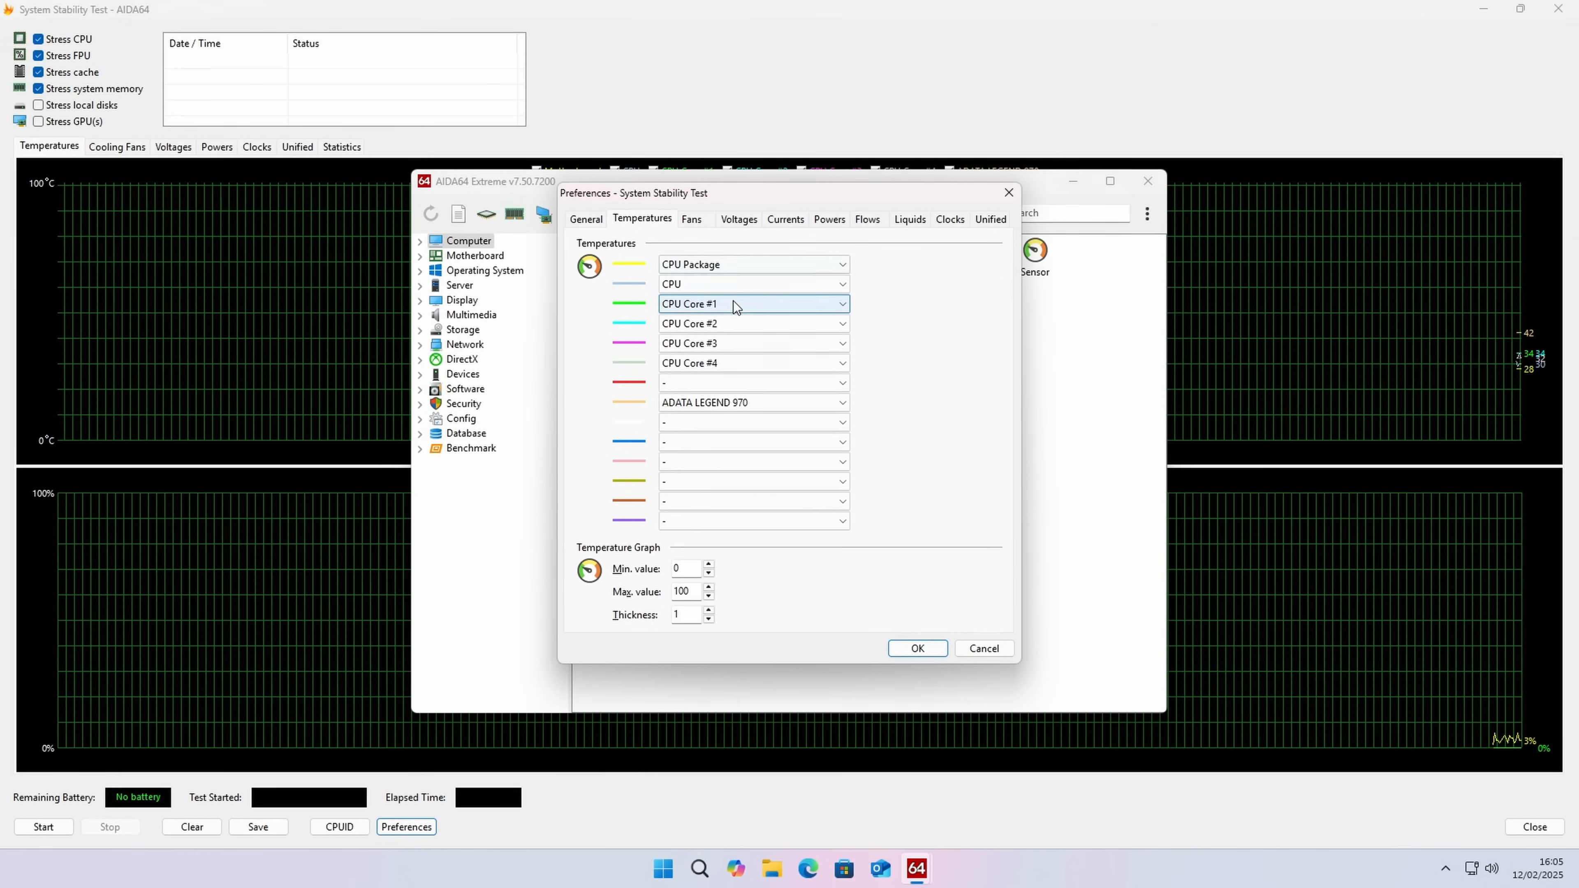
click(733, 285)
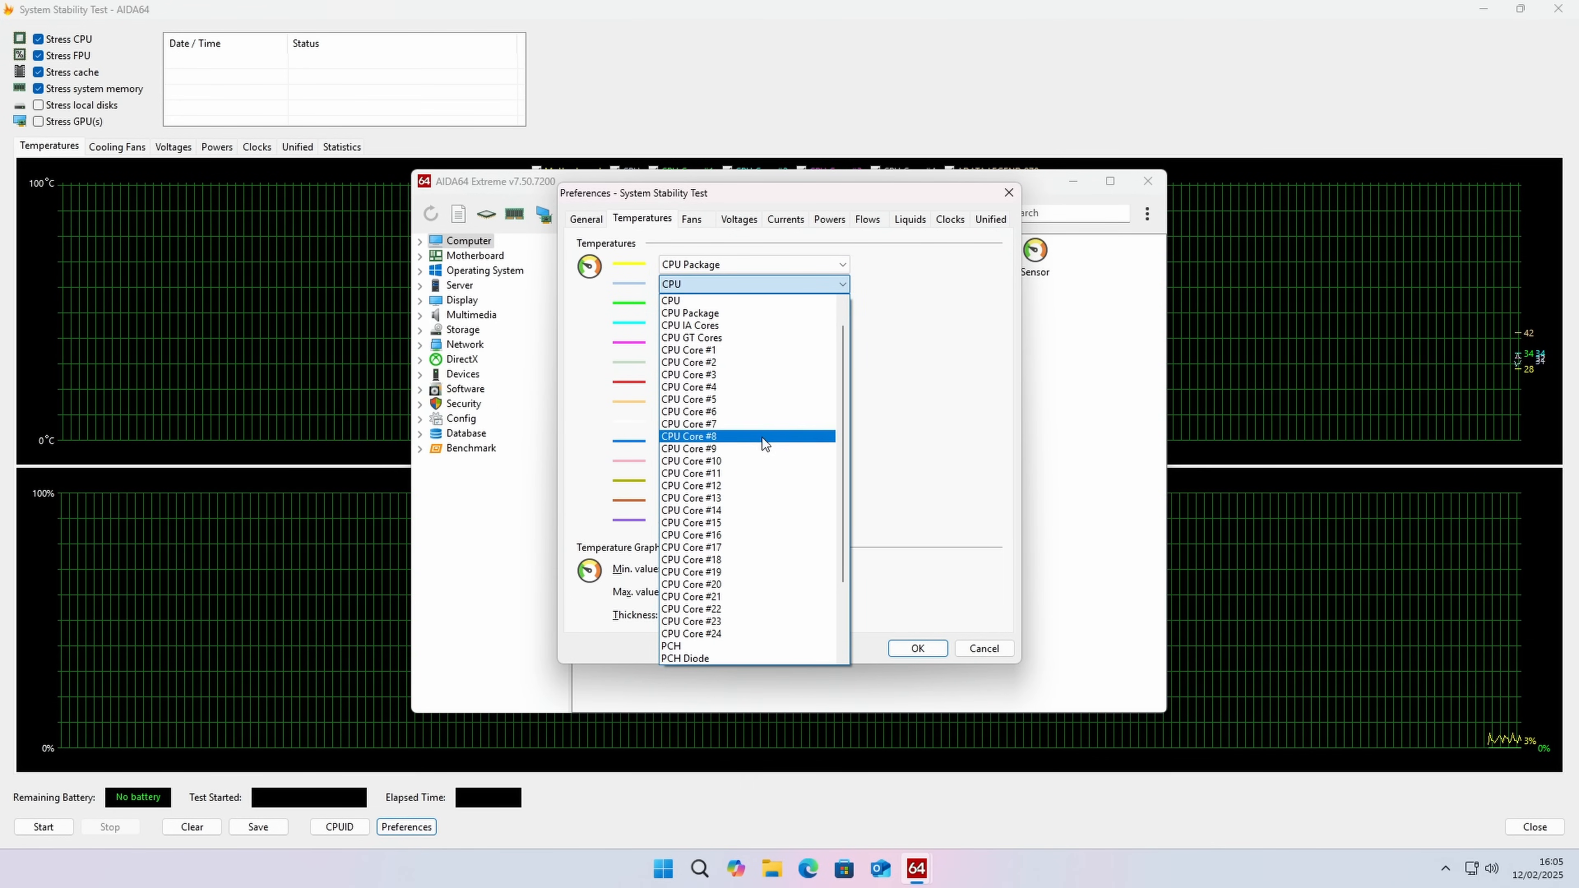
click(744, 302)
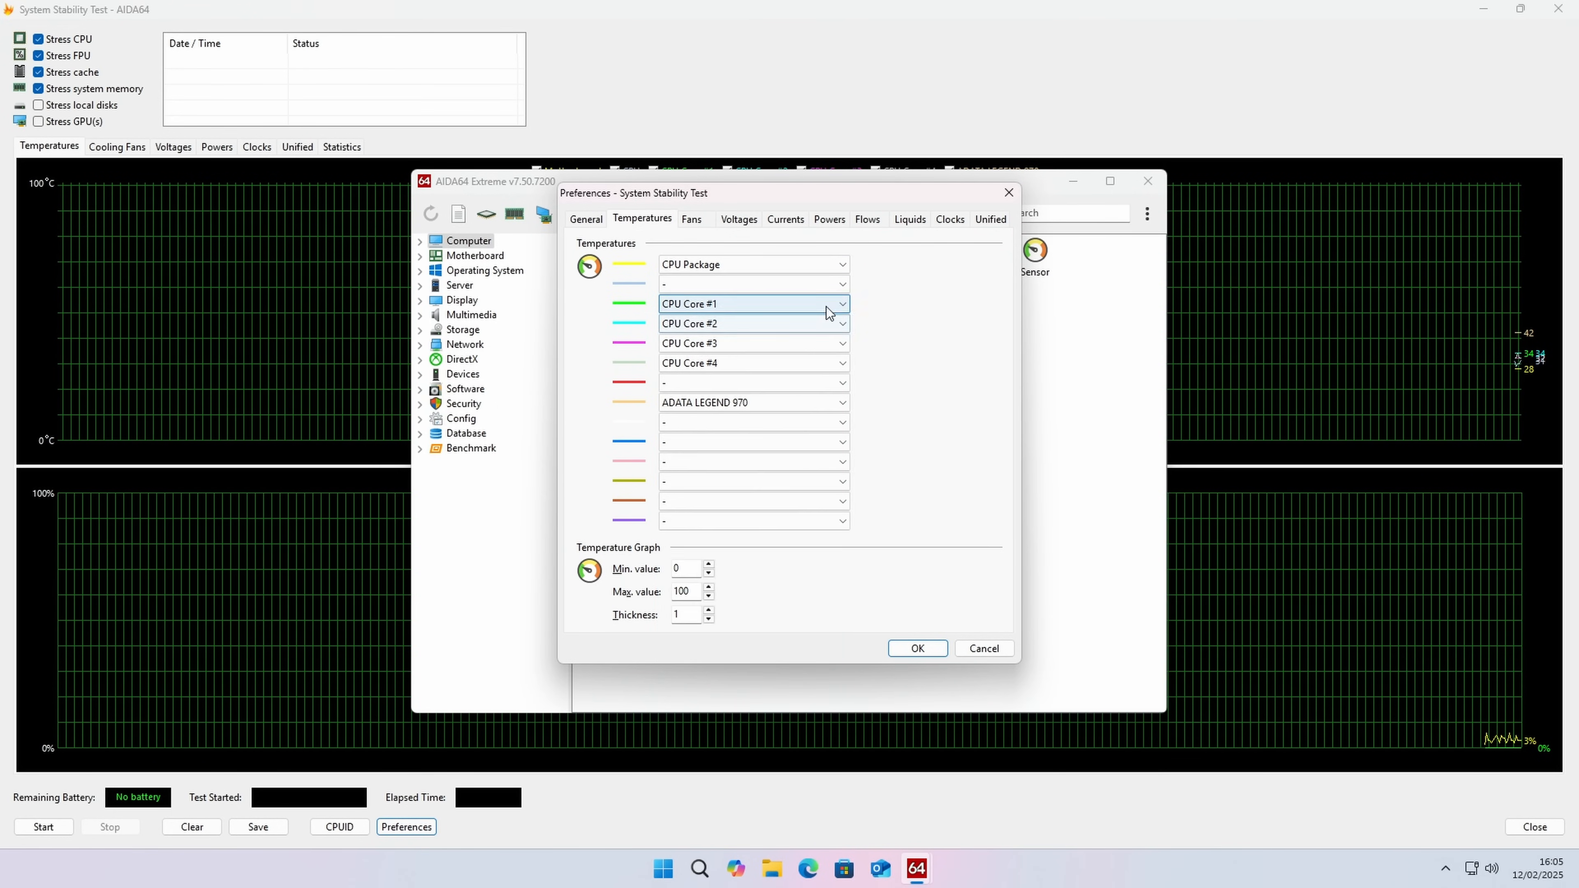
Step: Set the third temperature graph sensor to GPU1, clear all the remaining temperature sensors and apply the preferences
click(841, 305)
scroll(782, 465, down, 1)
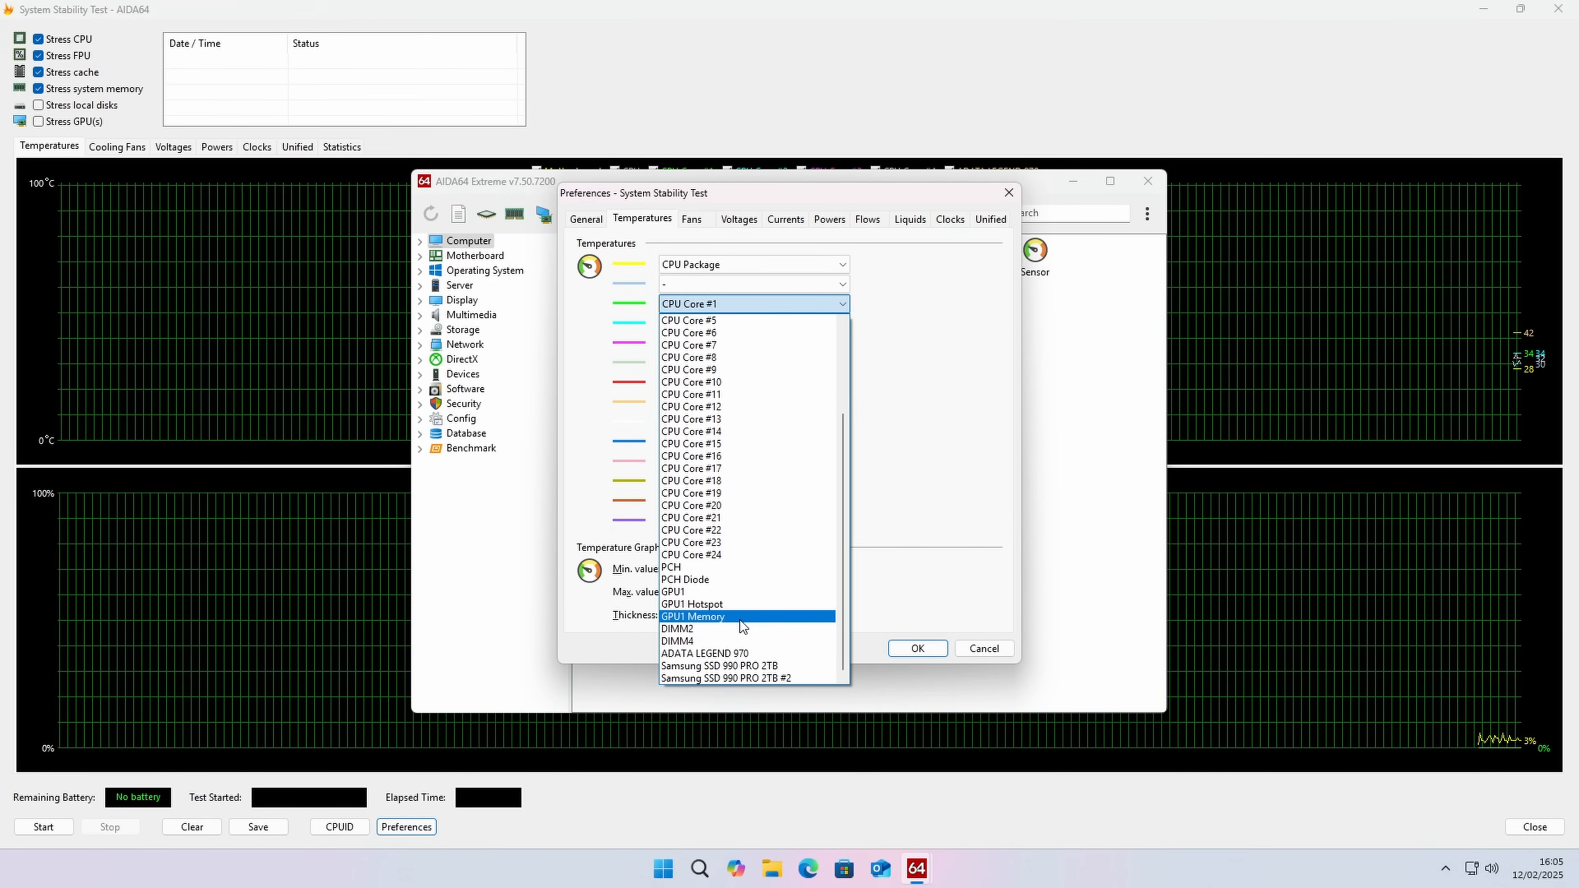
click(727, 592)
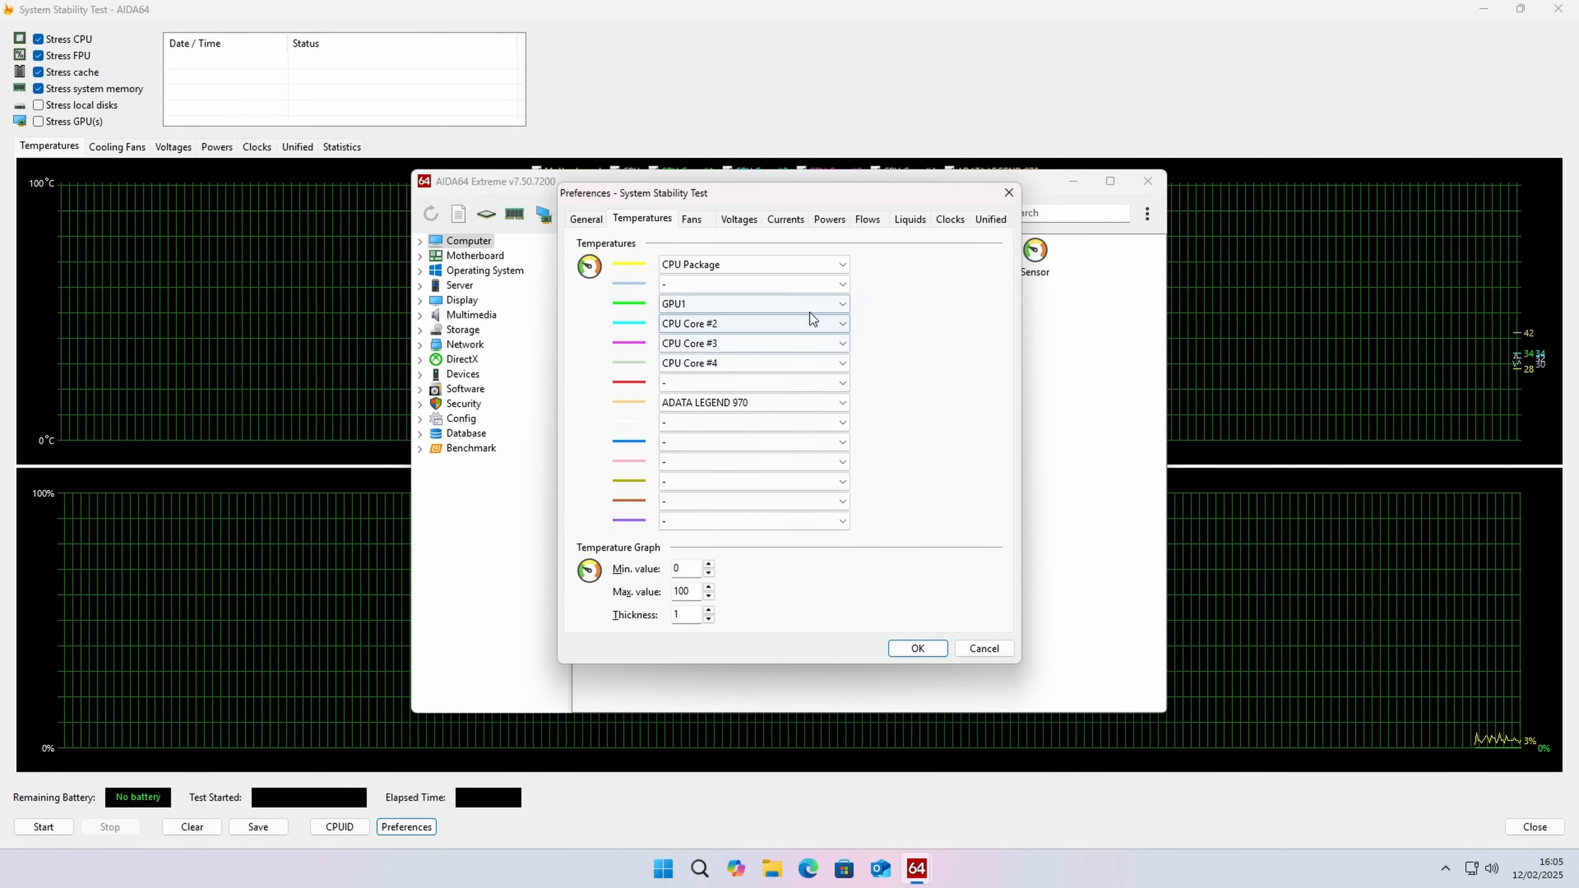
click(841, 324)
scroll(808, 373, up, 5)
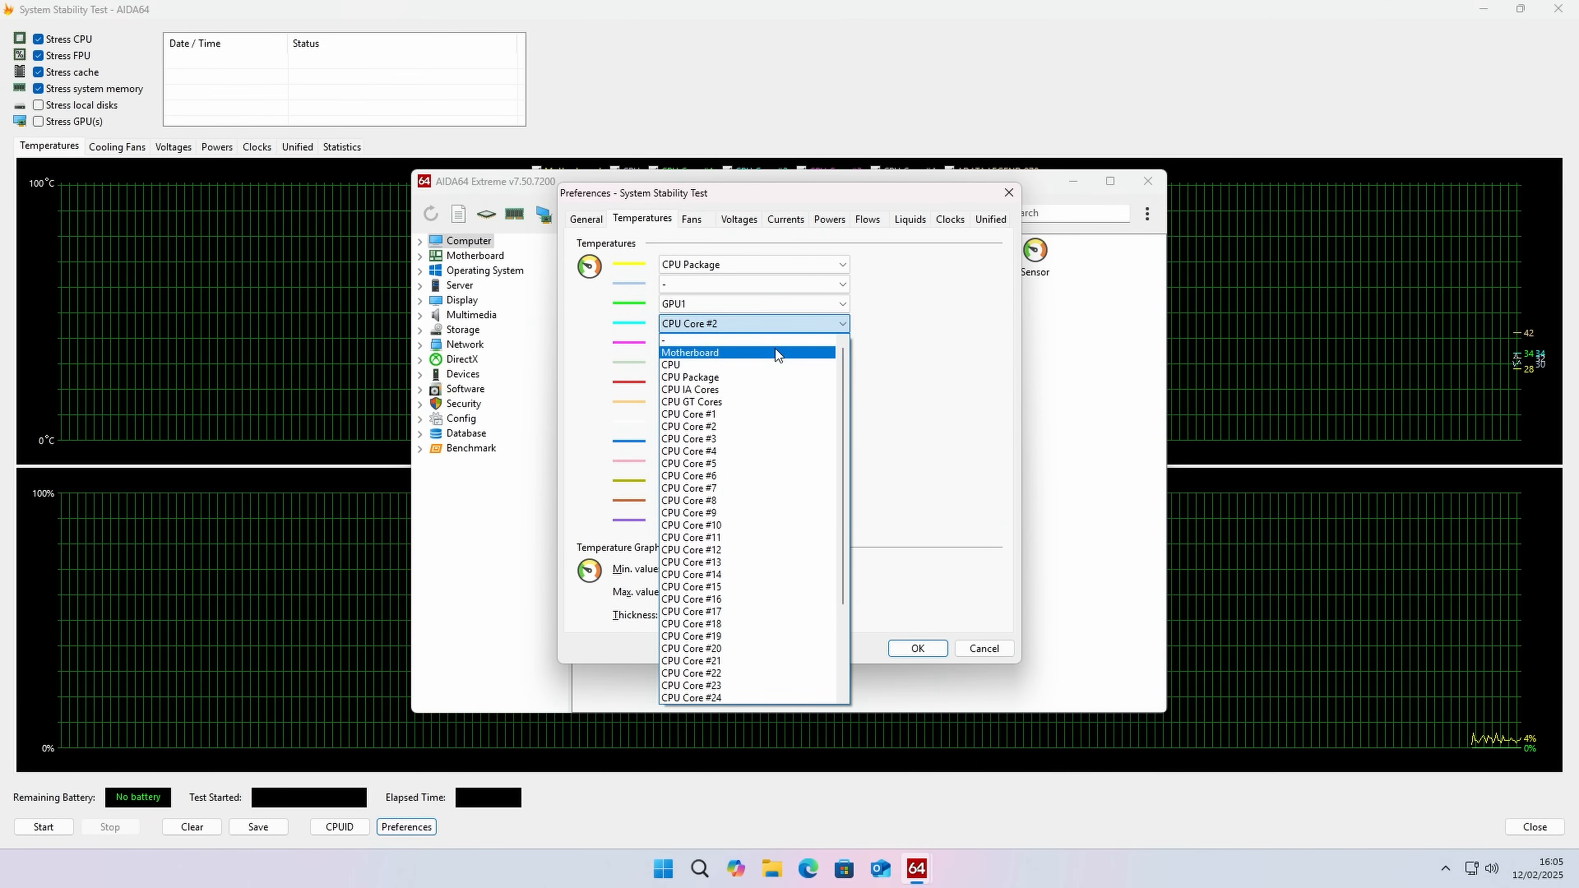
click(779, 343)
key(Return)
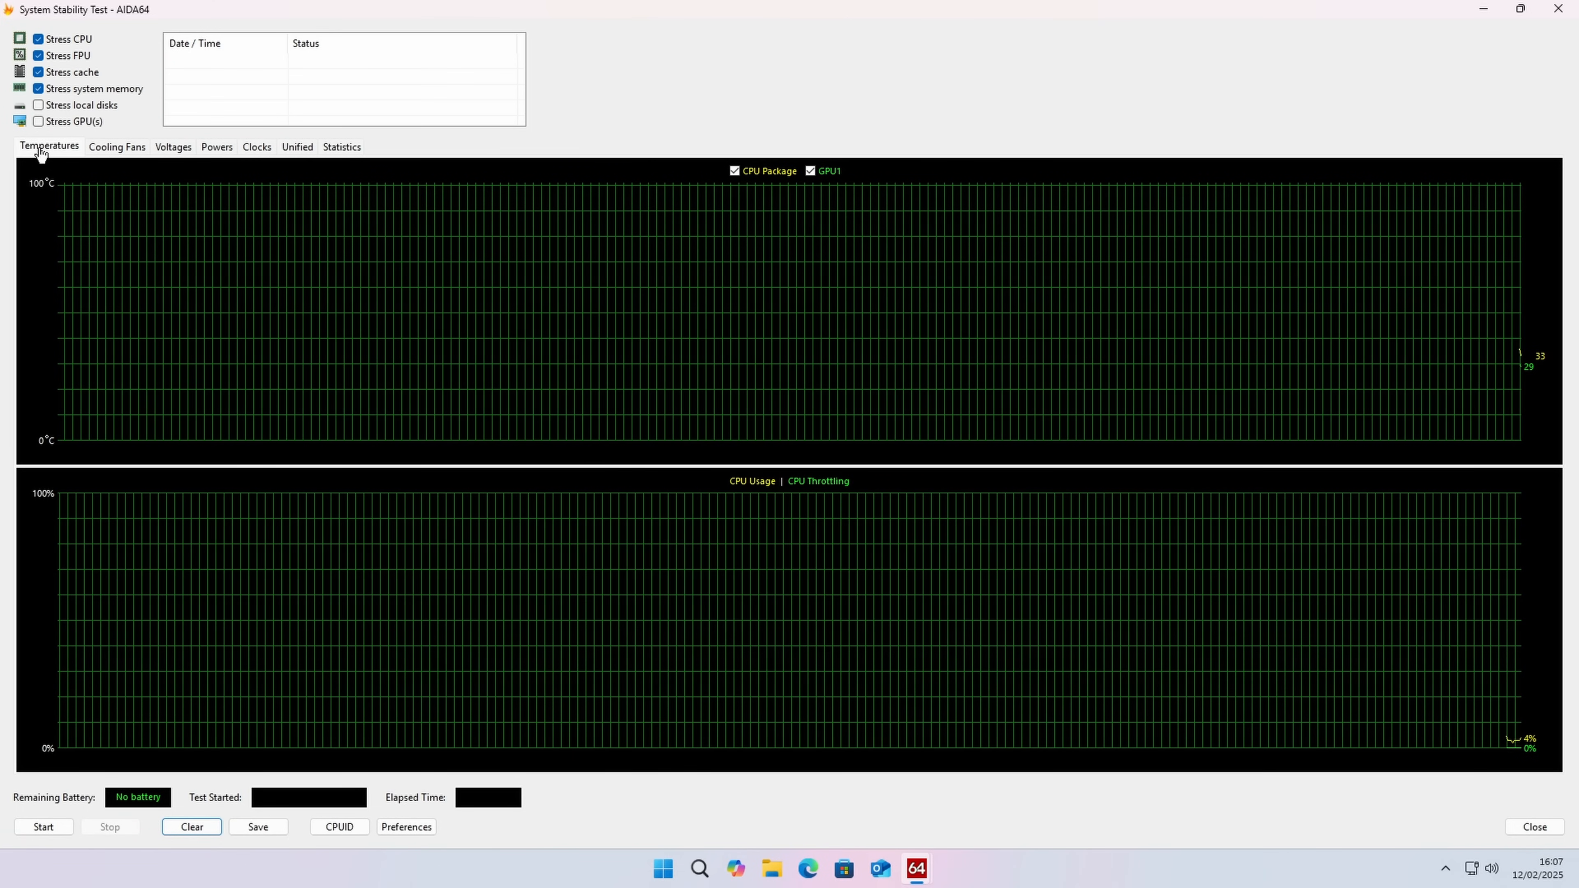
Step: Add local disks and GPU(s) to the stress test, decline the TdrDelay fix and start the test
click(39, 105)
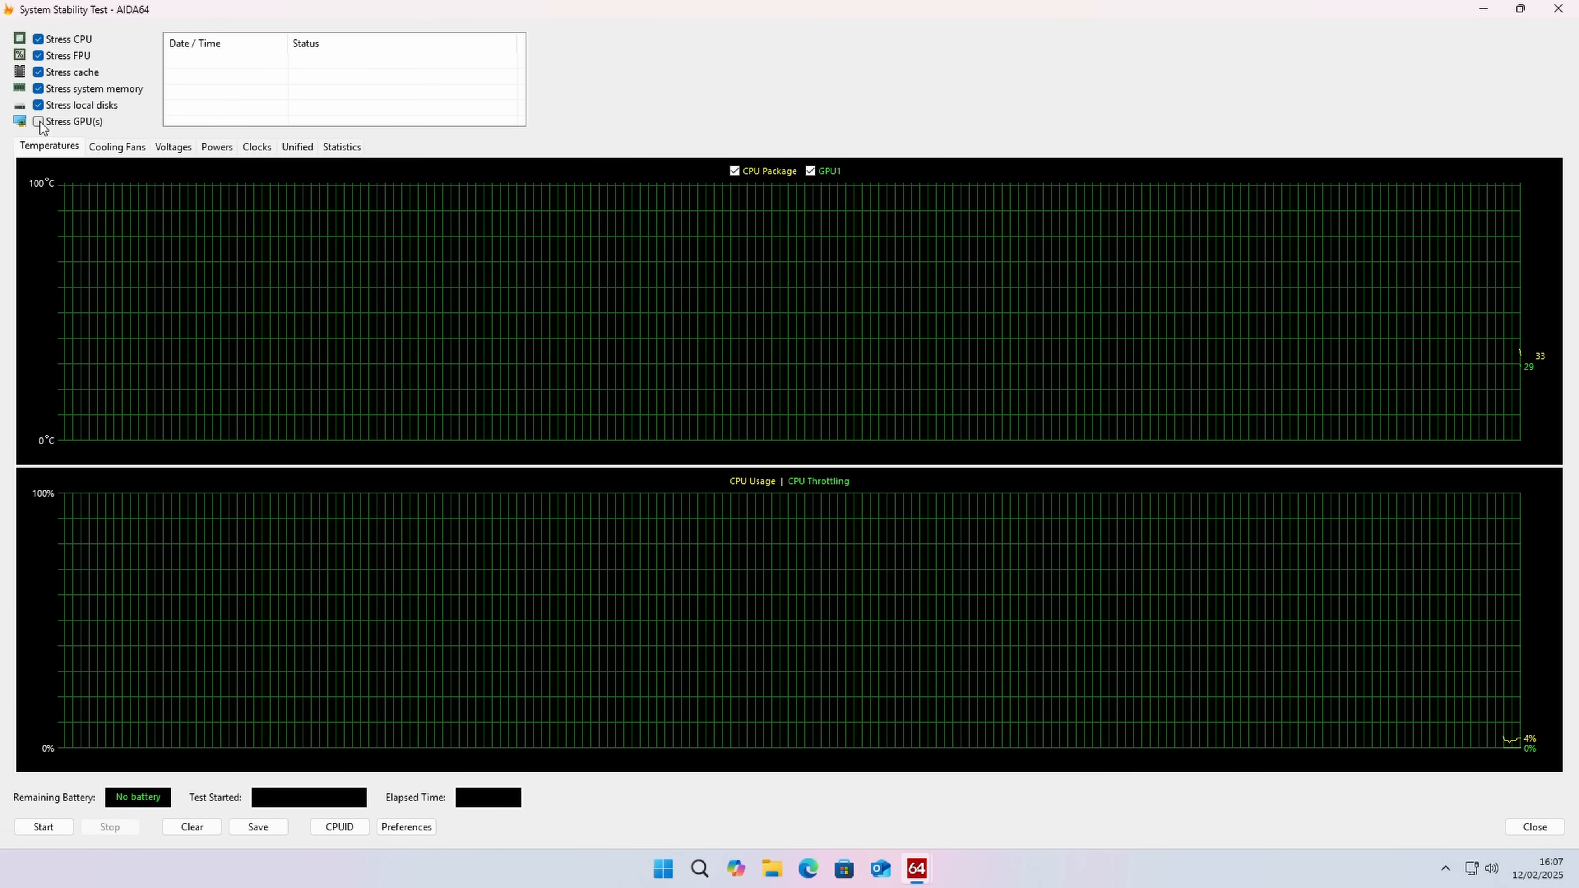
click(39, 122)
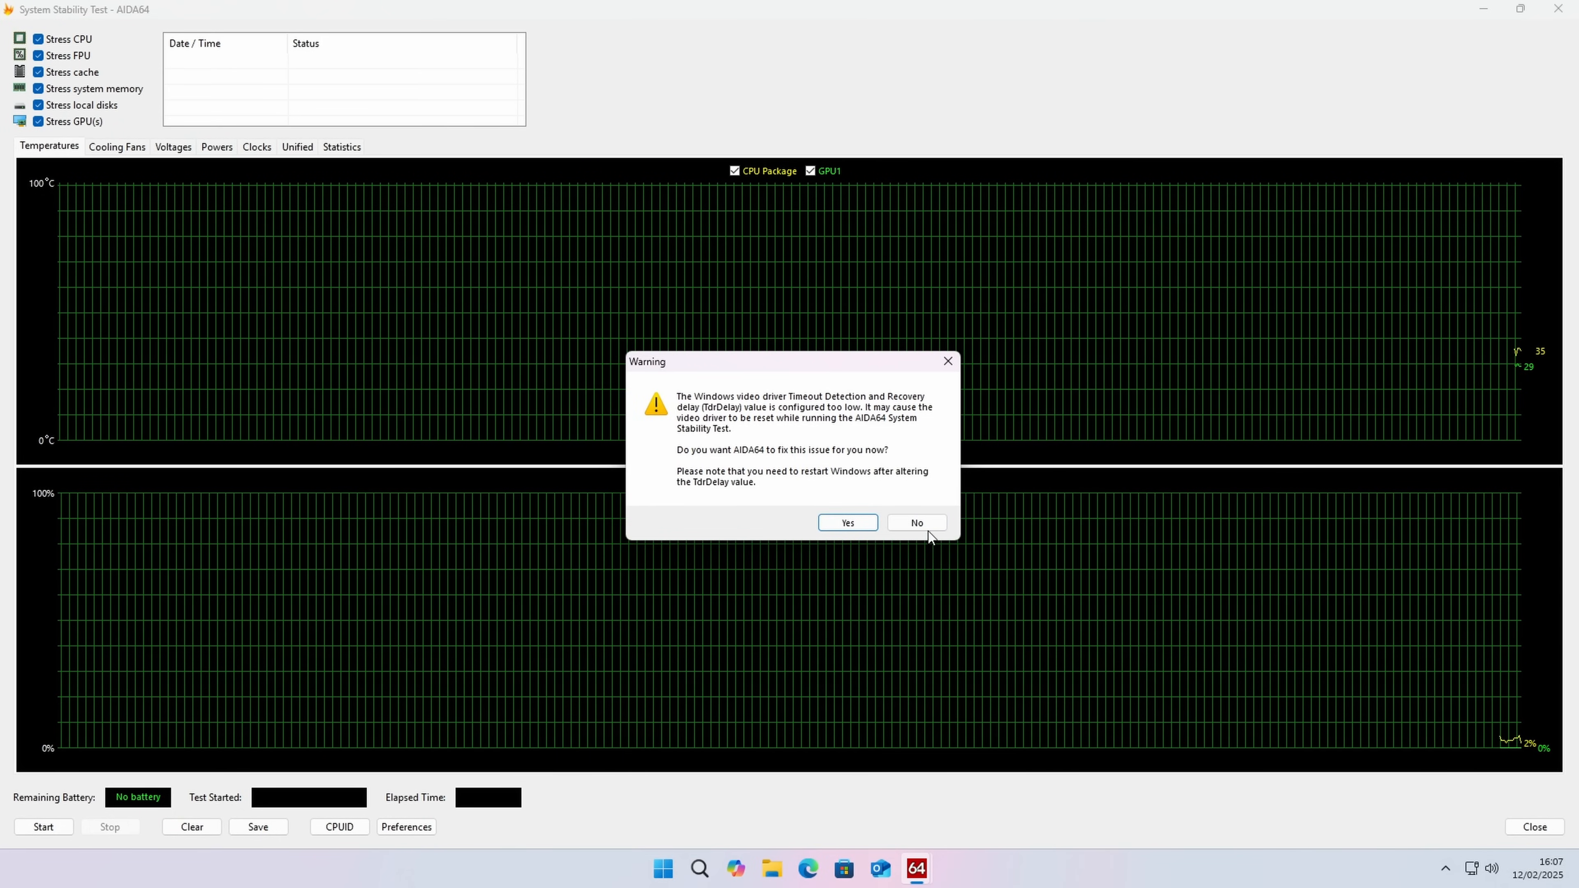
click(925, 528)
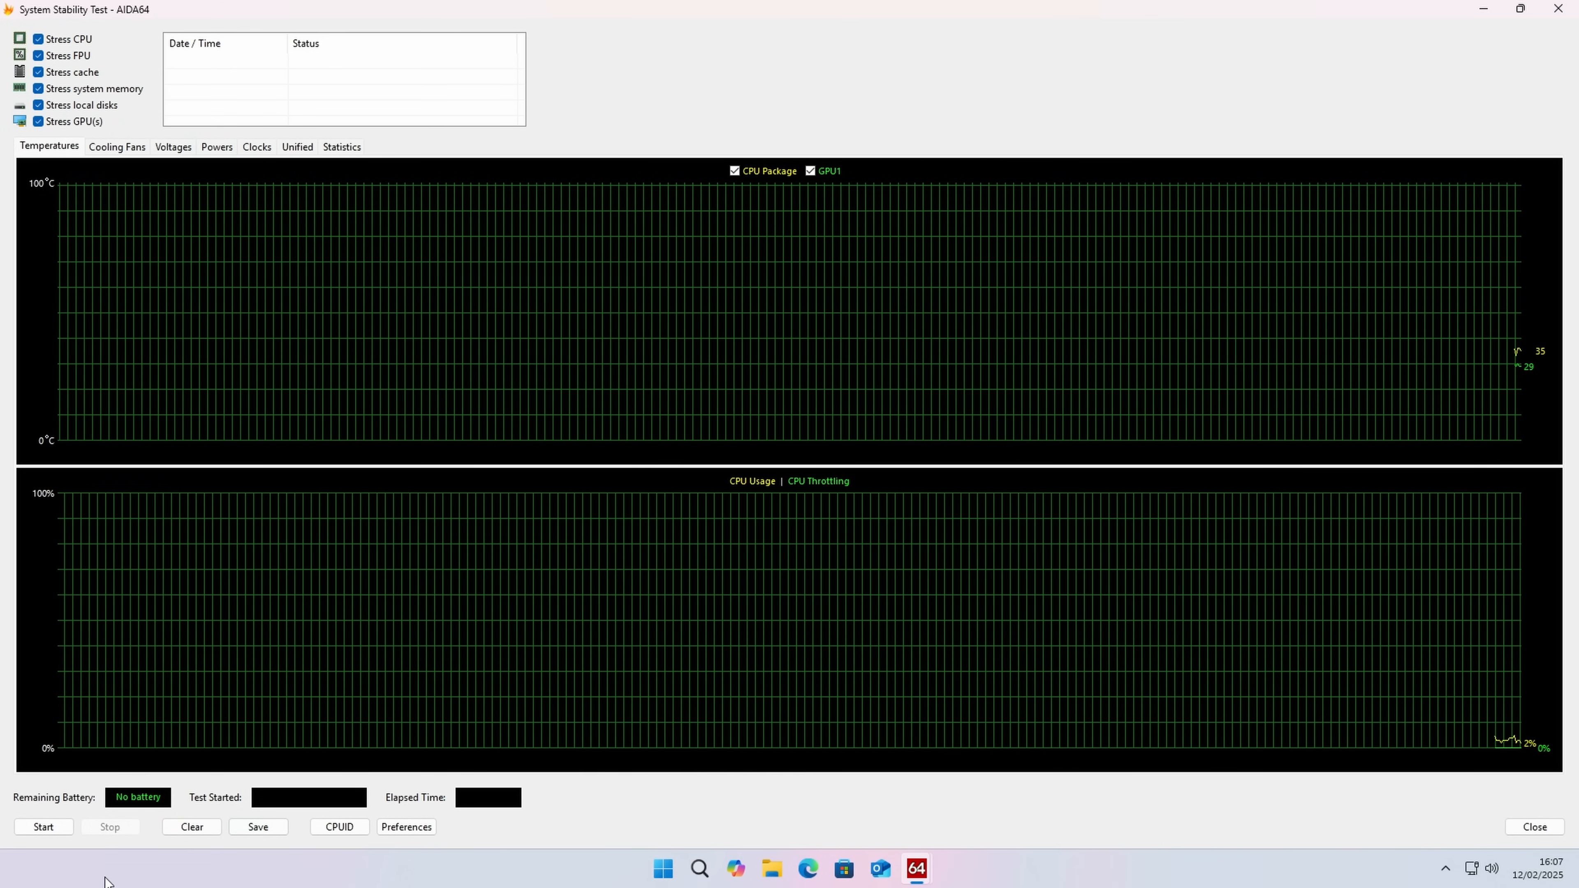
click(45, 828)
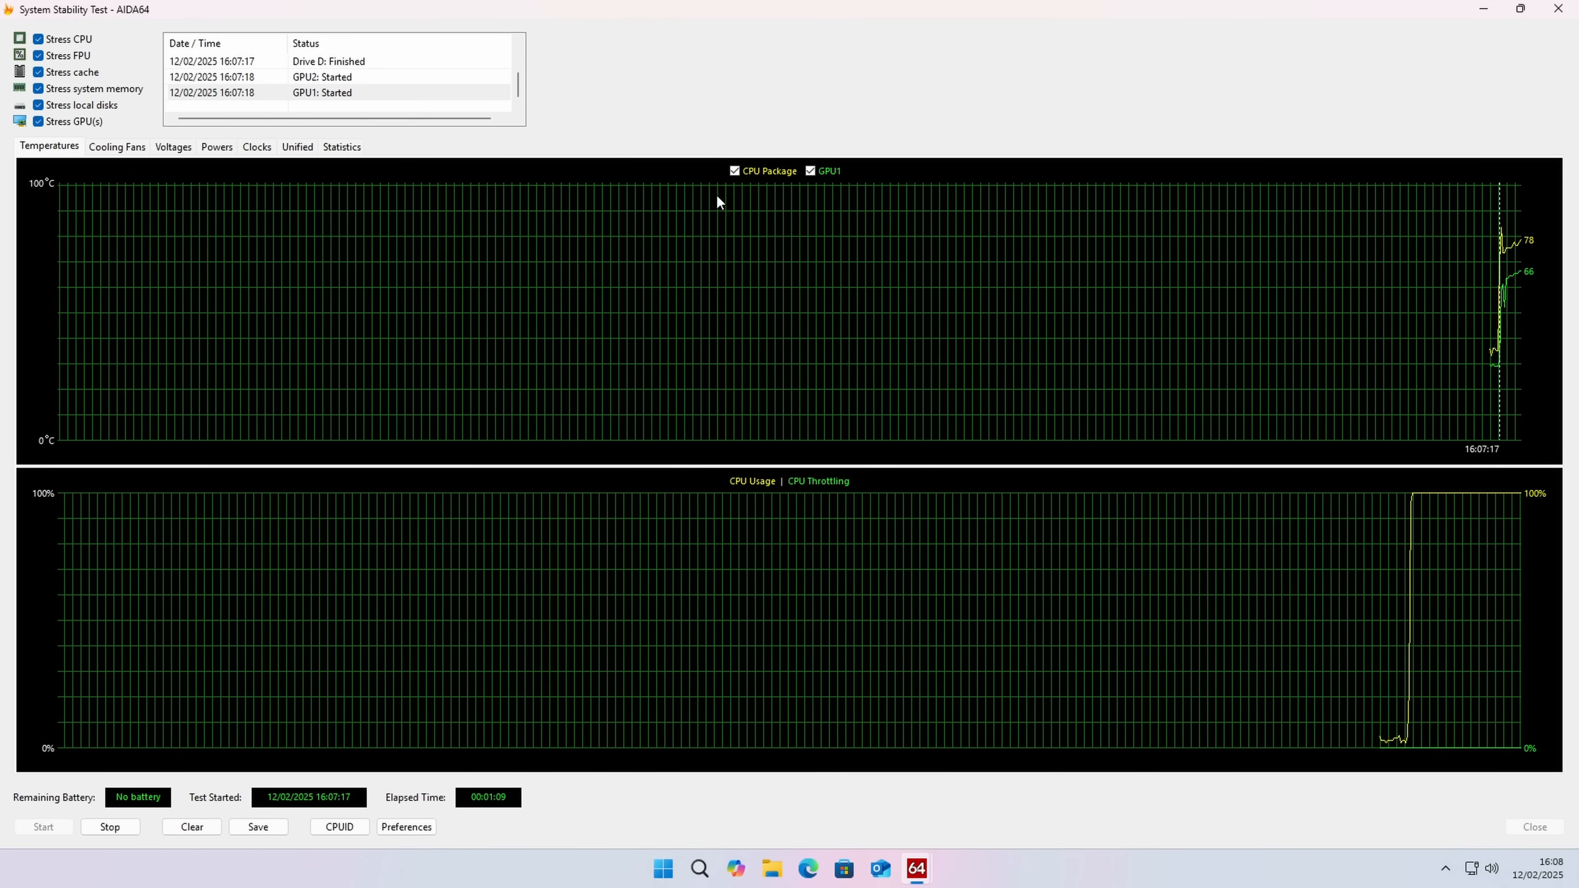
Step: Examine the running test's statistics and the voltage, current and power sensors offered in the preferences
click(356, 153)
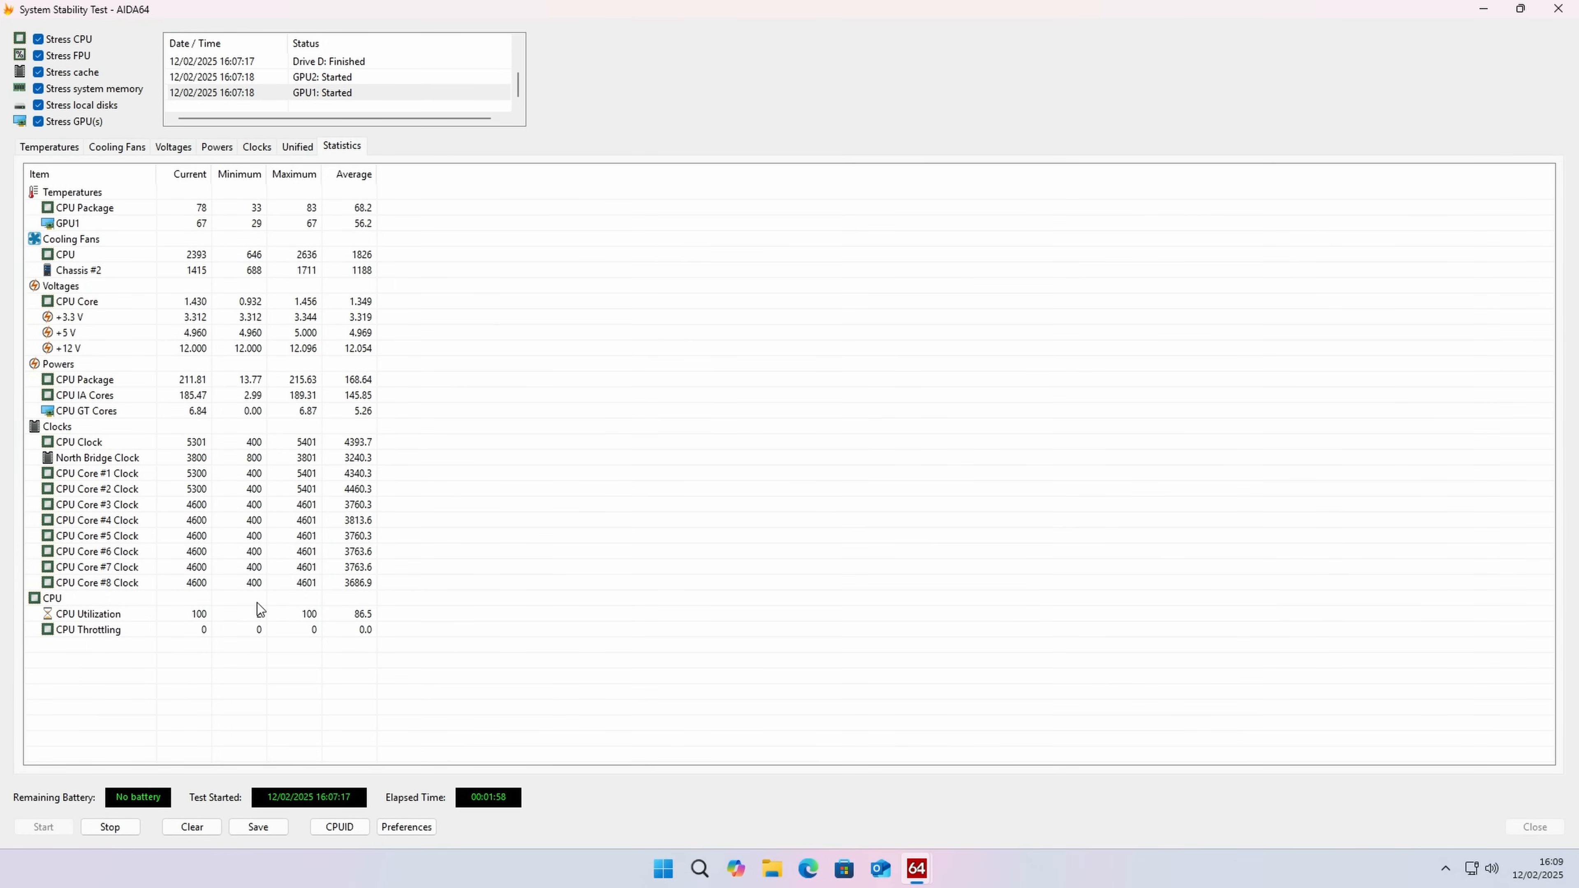
click(429, 827)
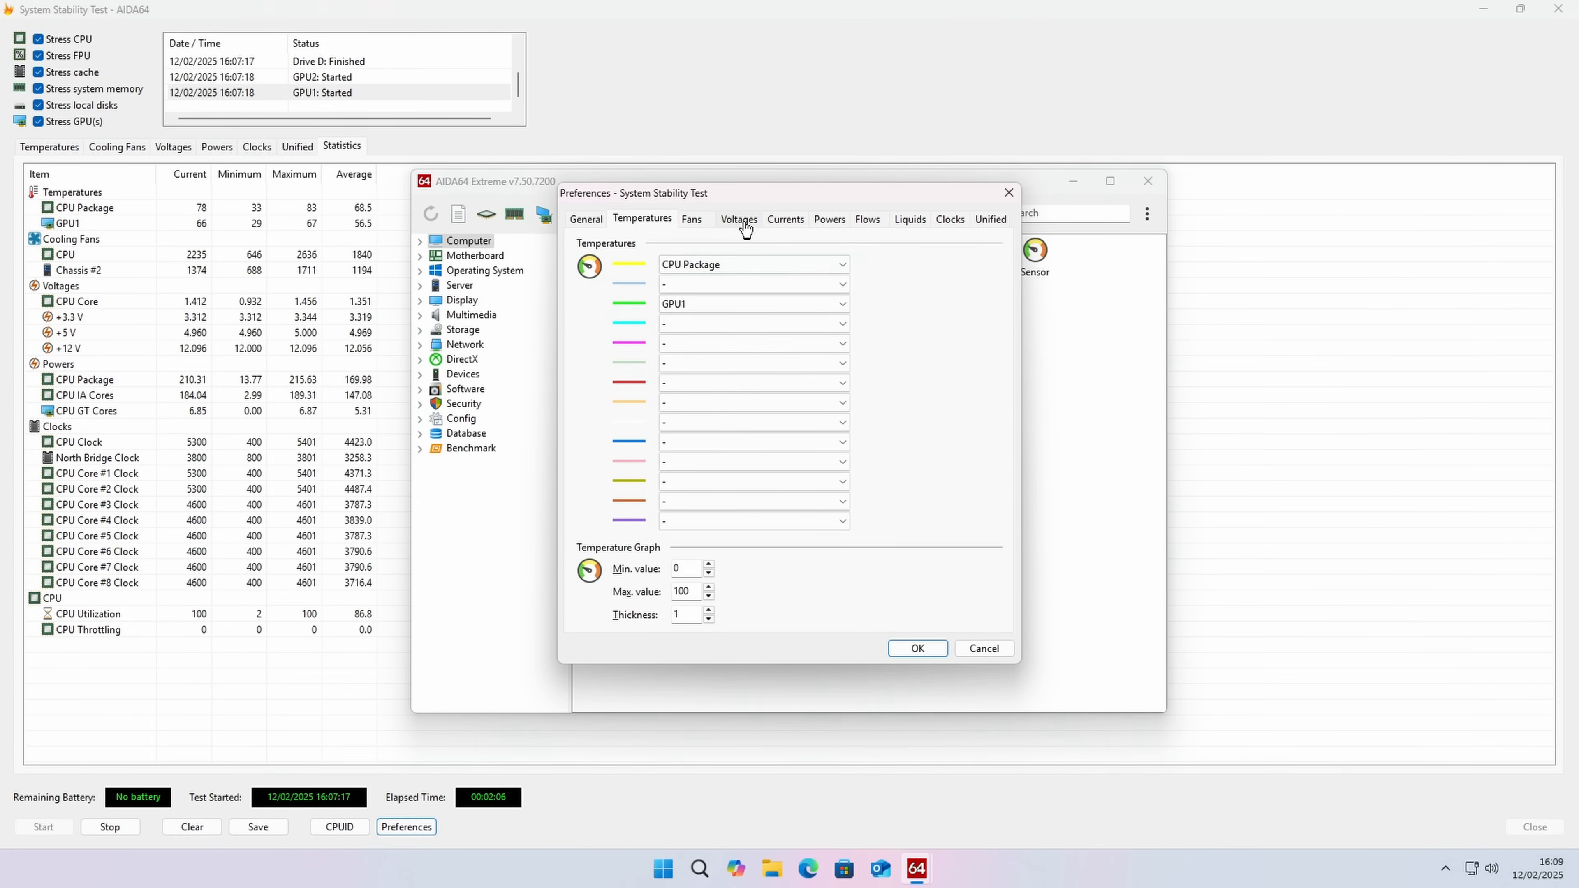
click(739, 218)
click(839, 343)
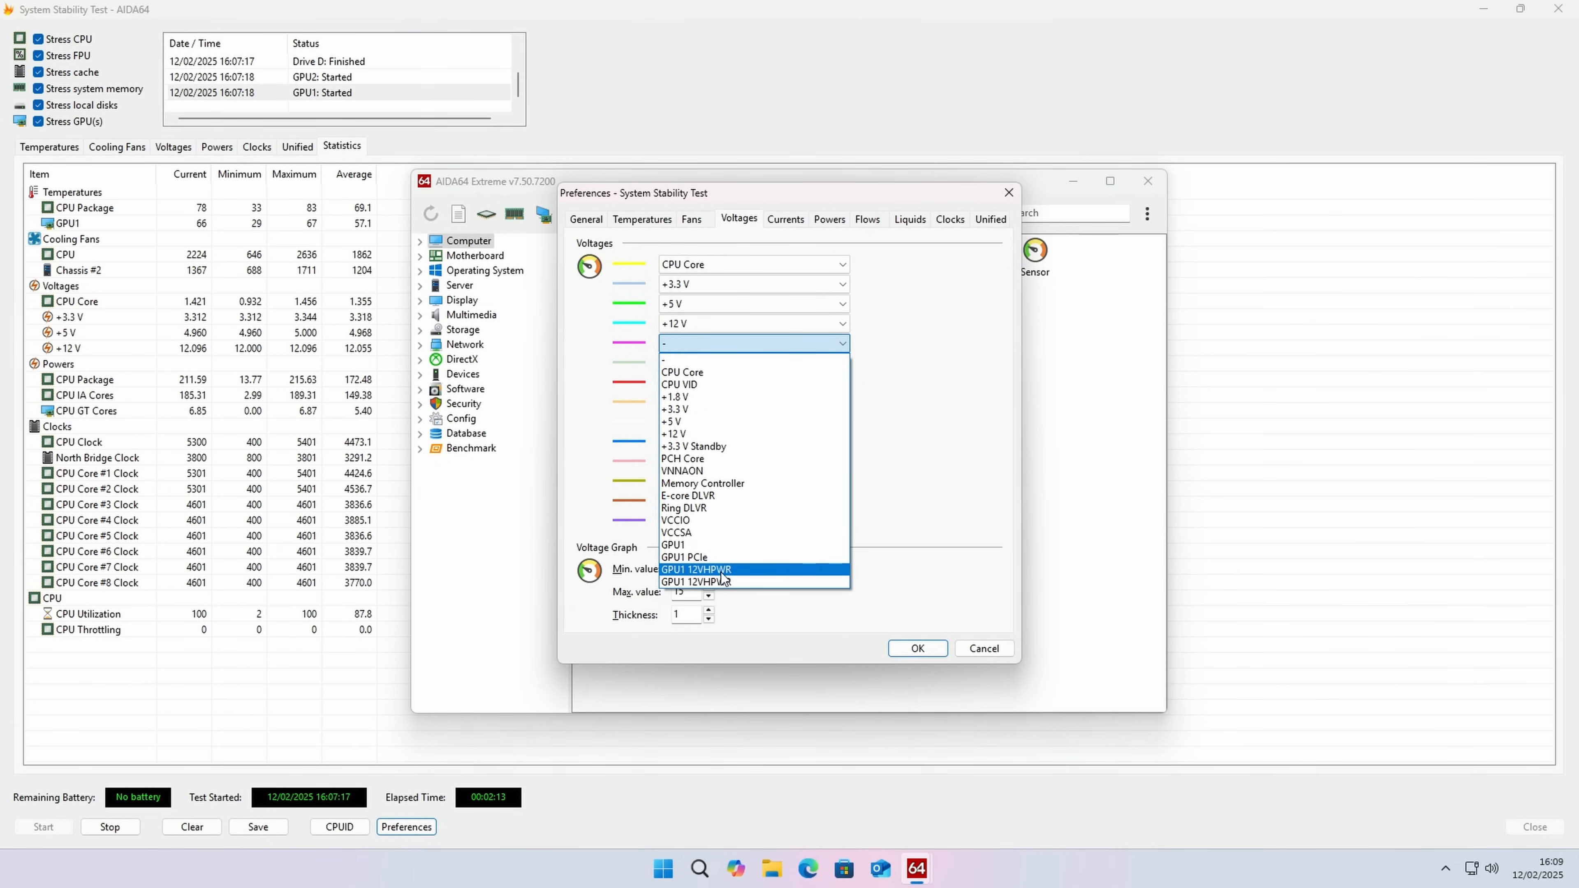
click(931, 435)
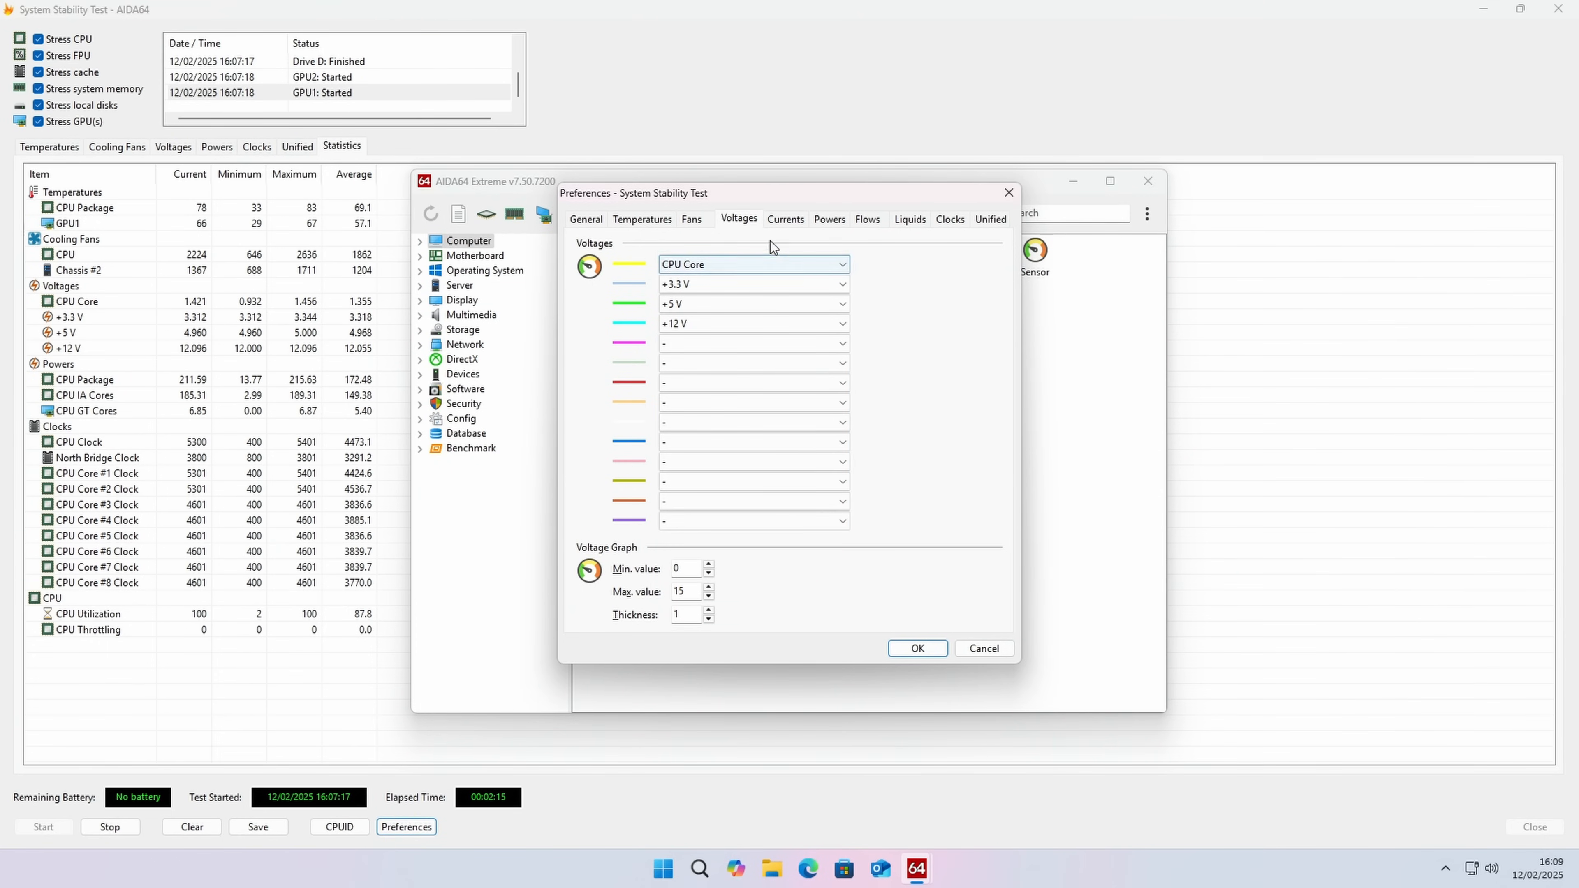
click(786, 220)
click(826, 262)
click(826, 262)
click(821, 222)
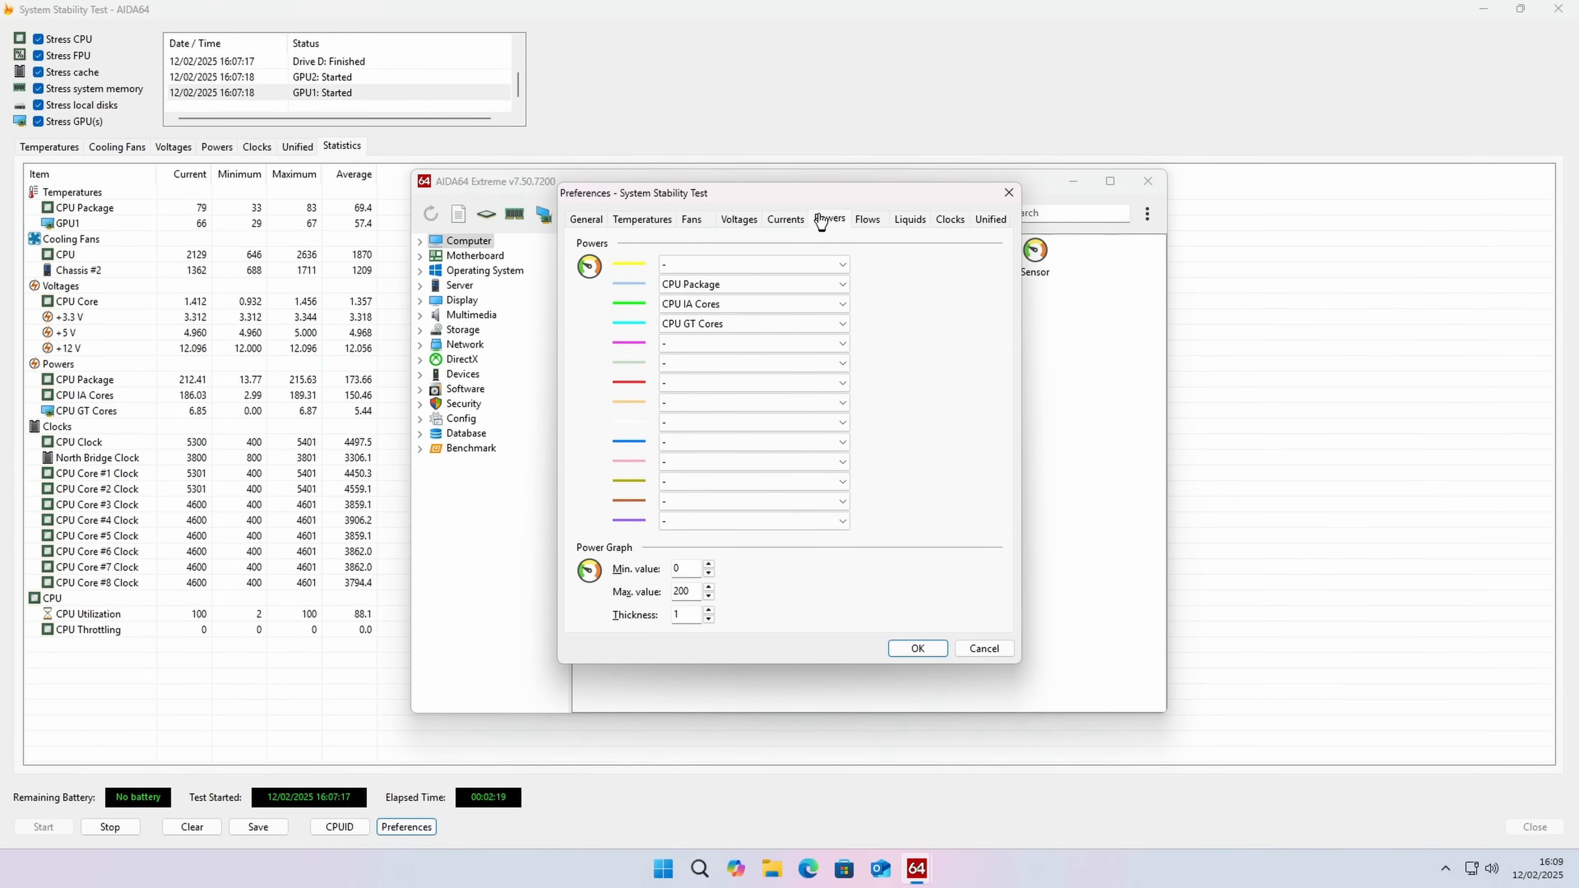
click(842, 262)
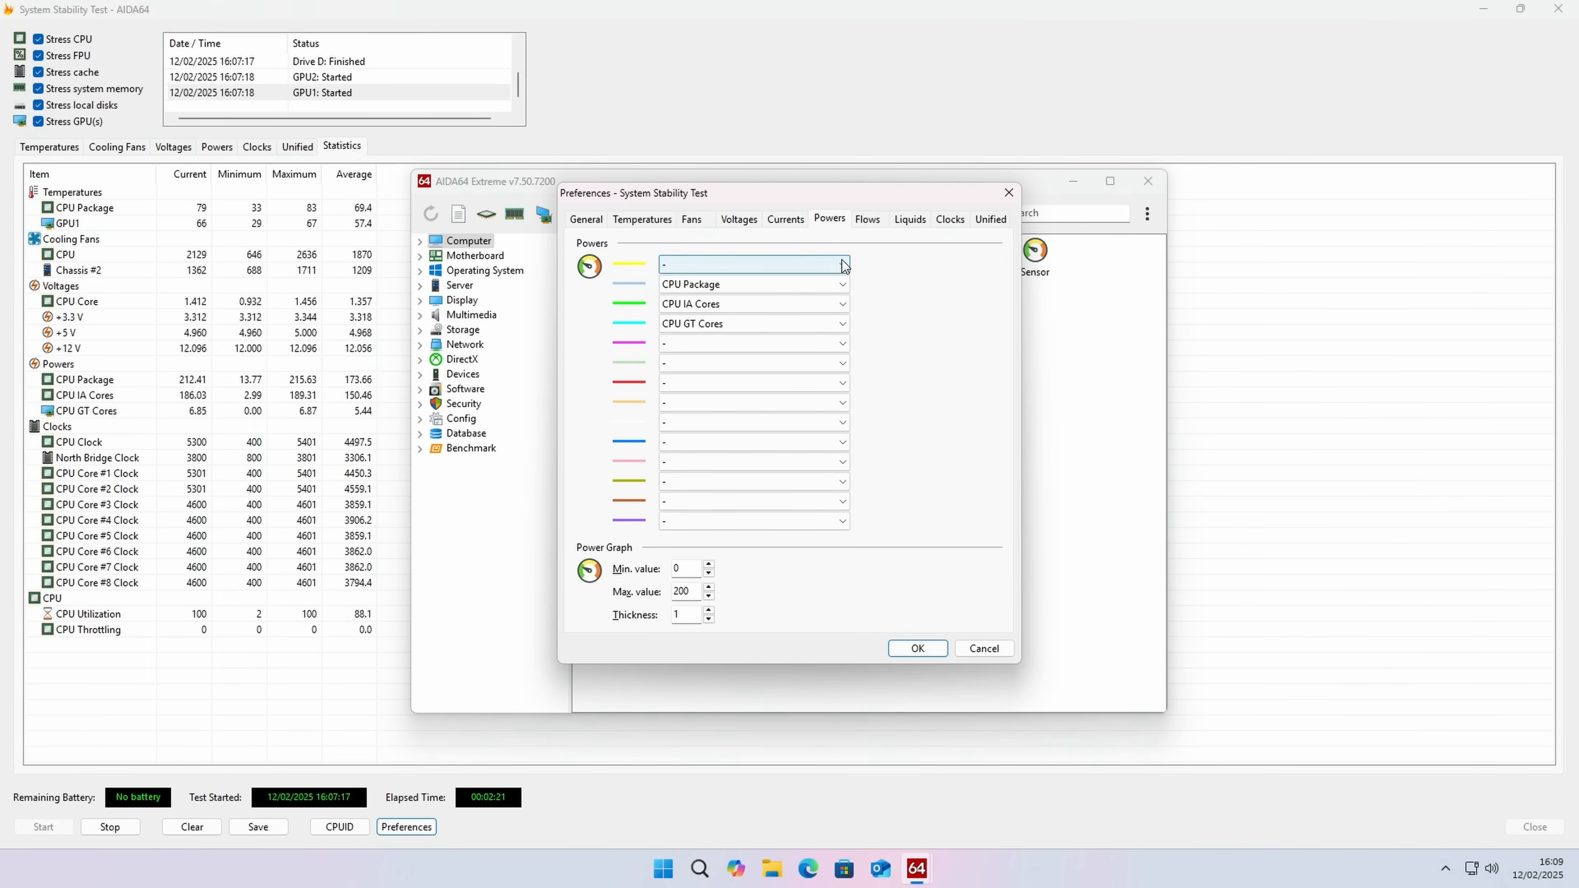
click(908, 281)
Step: Examine the flow, clock, fan and temperature sensor choices and the general settings in the stability test preferences
click(874, 223)
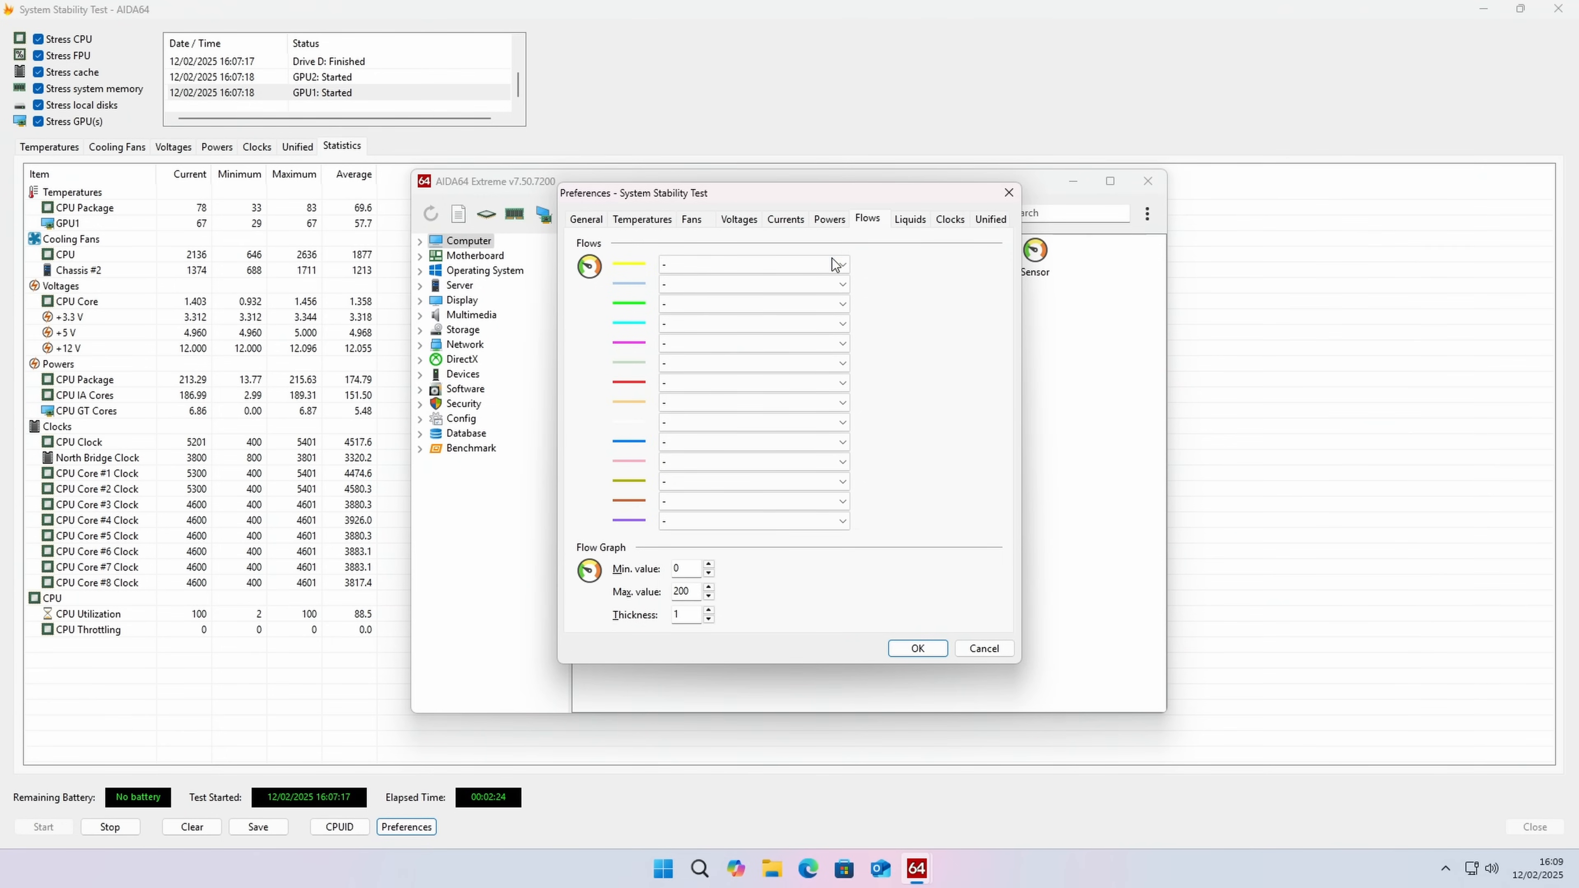
click(949, 224)
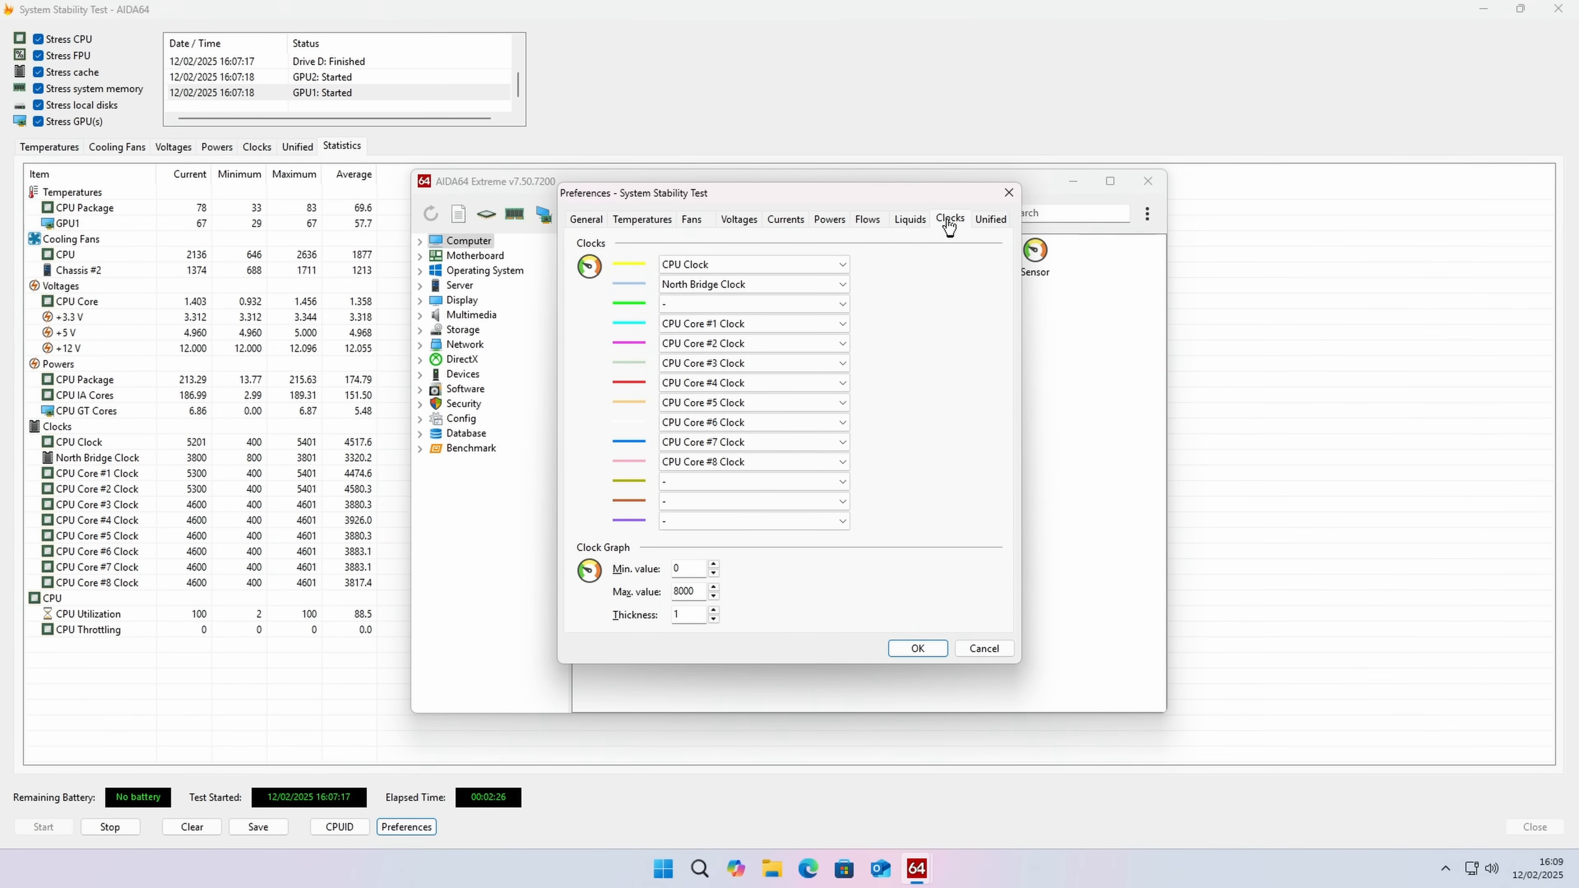
click(842, 482)
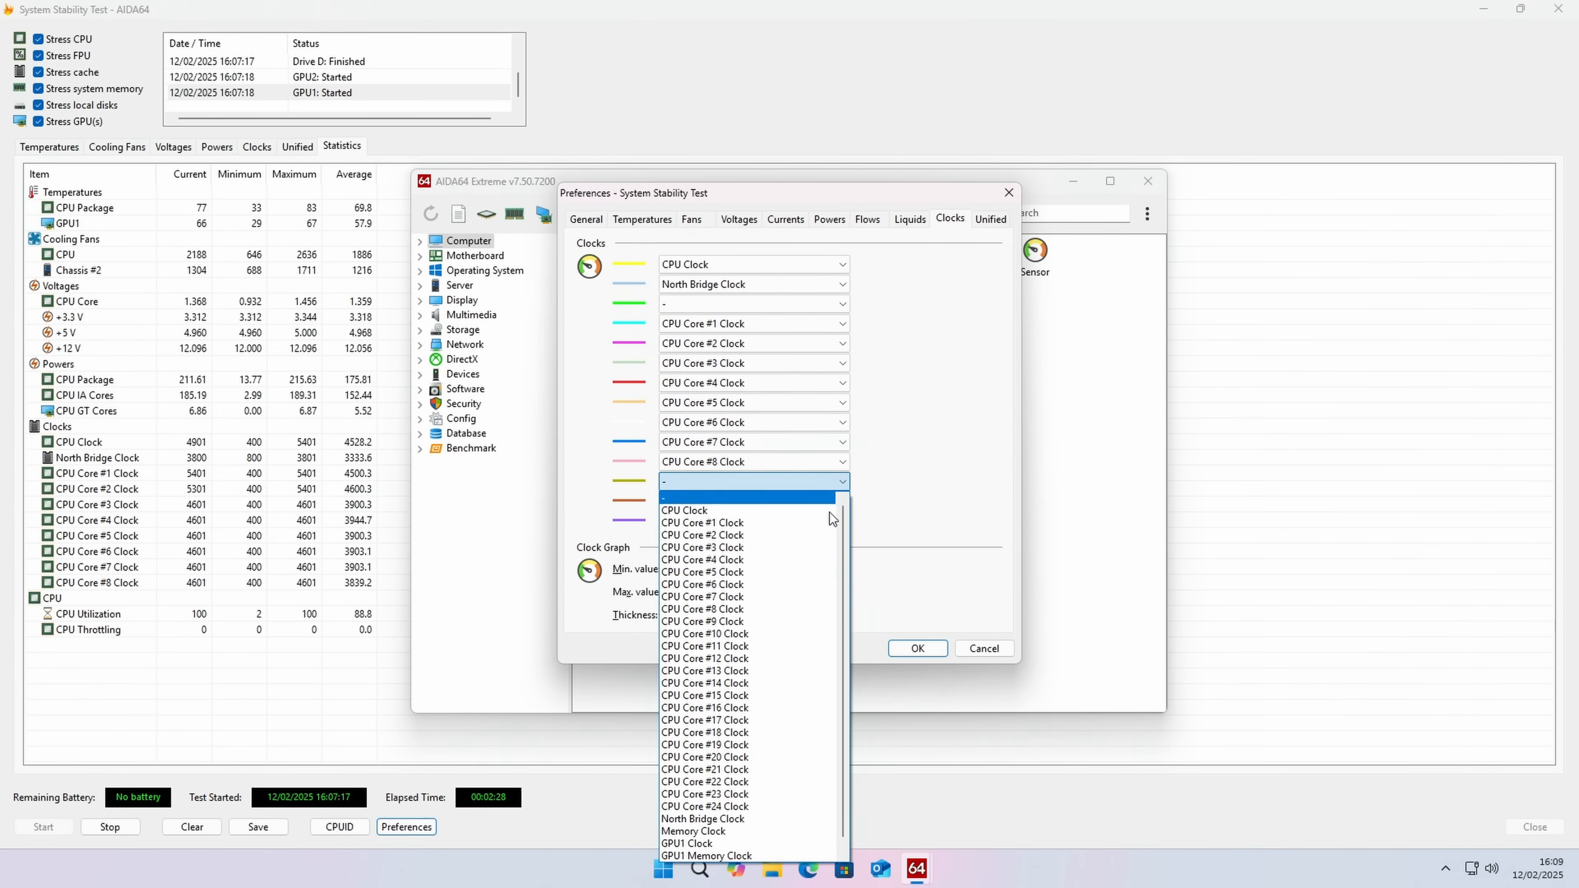
click(964, 483)
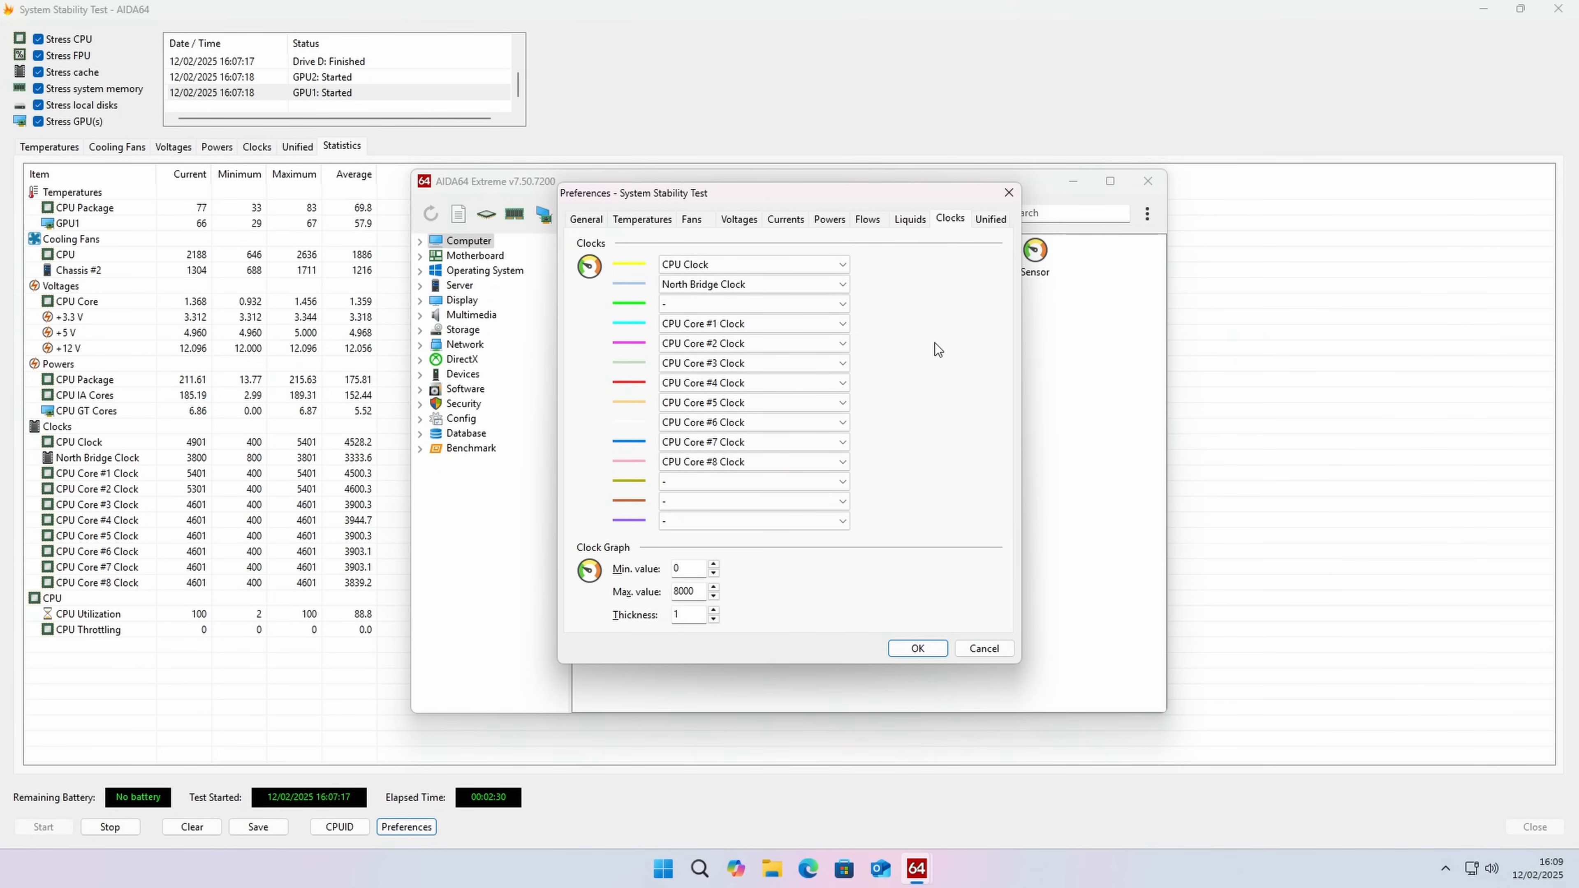
click(689, 220)
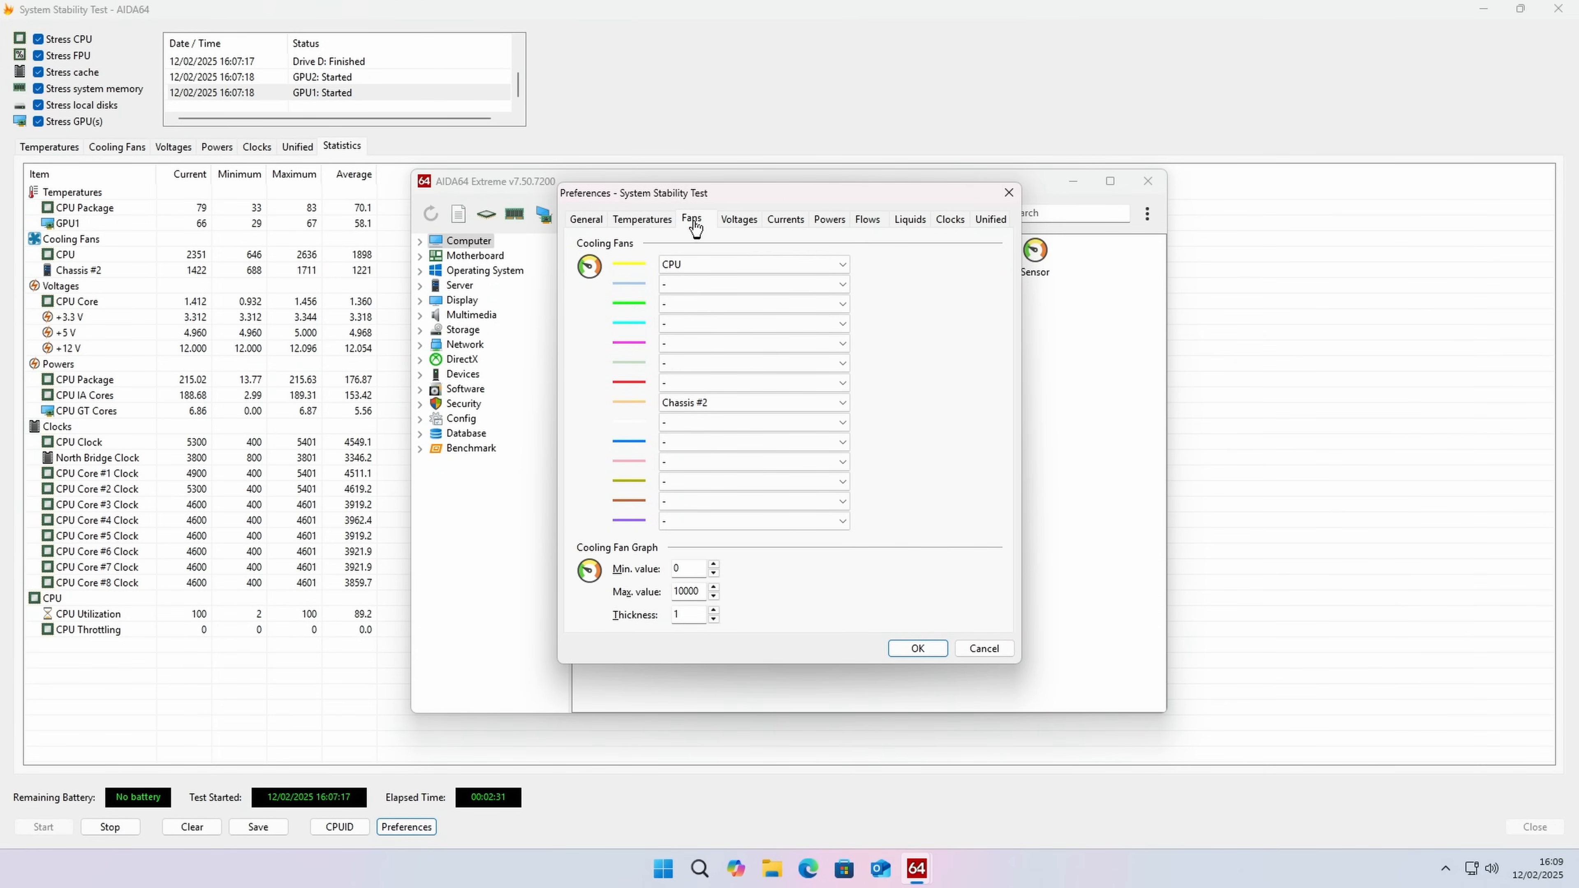
click(781, 283)
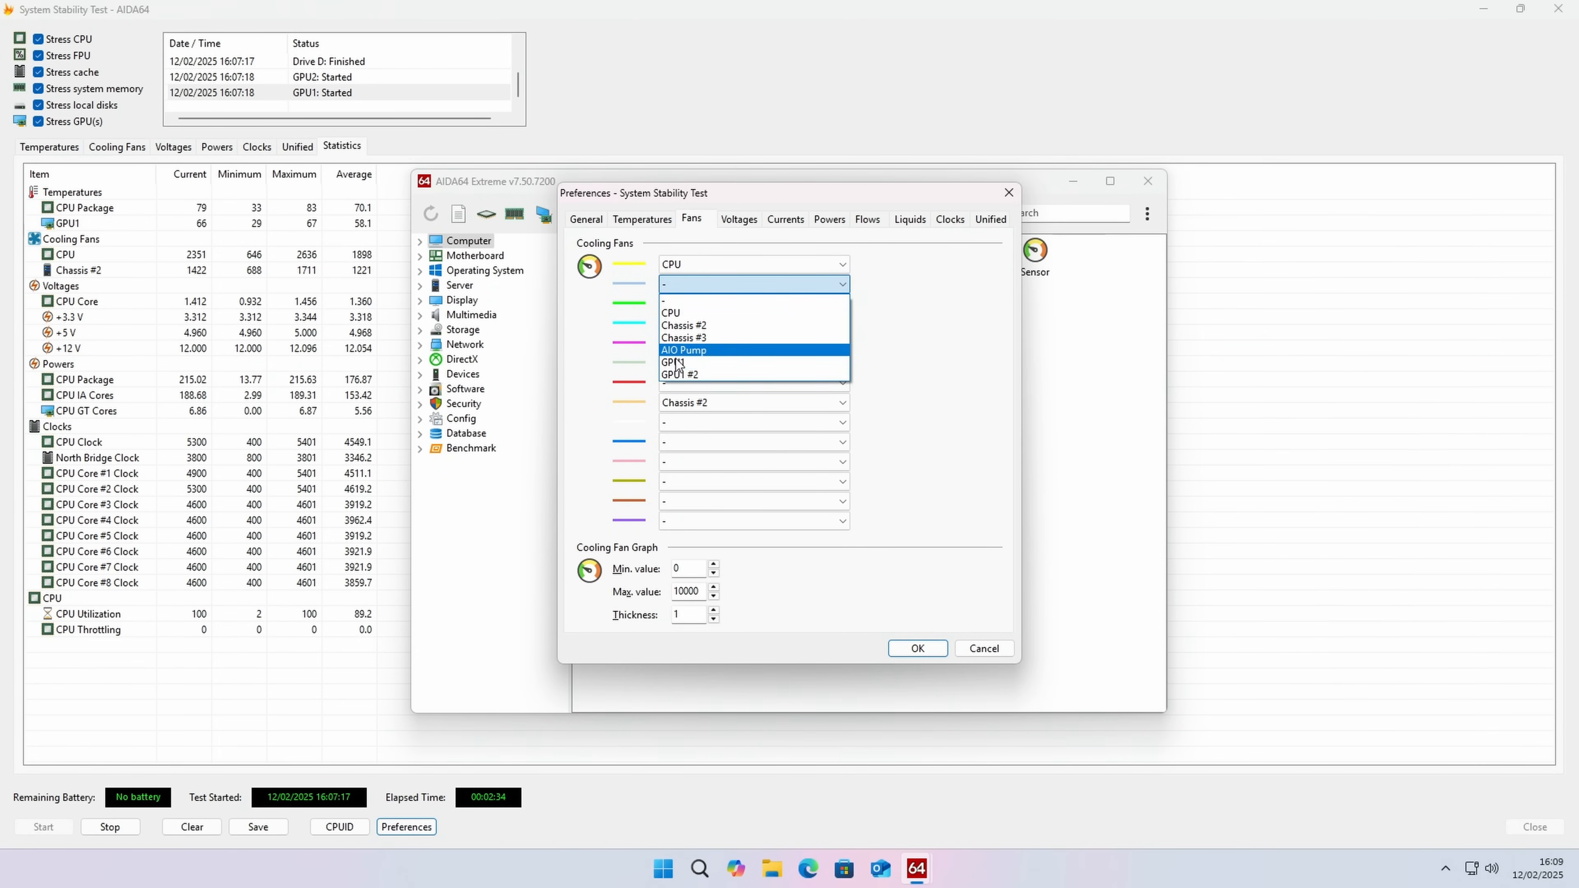
click(892, 317)
click(644, 218)
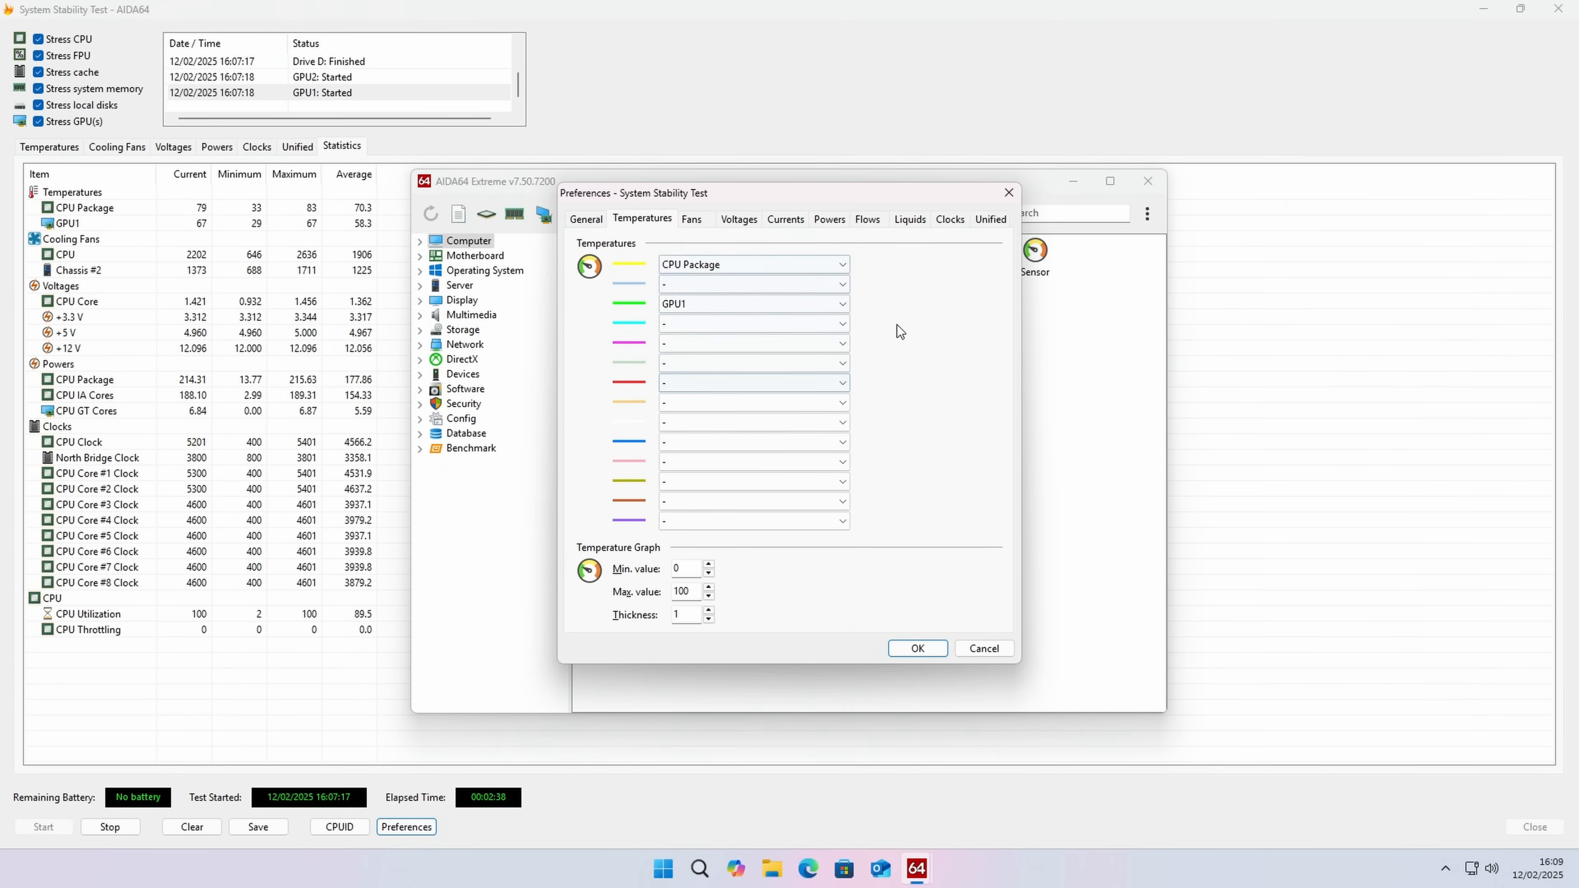
click(585, 221)
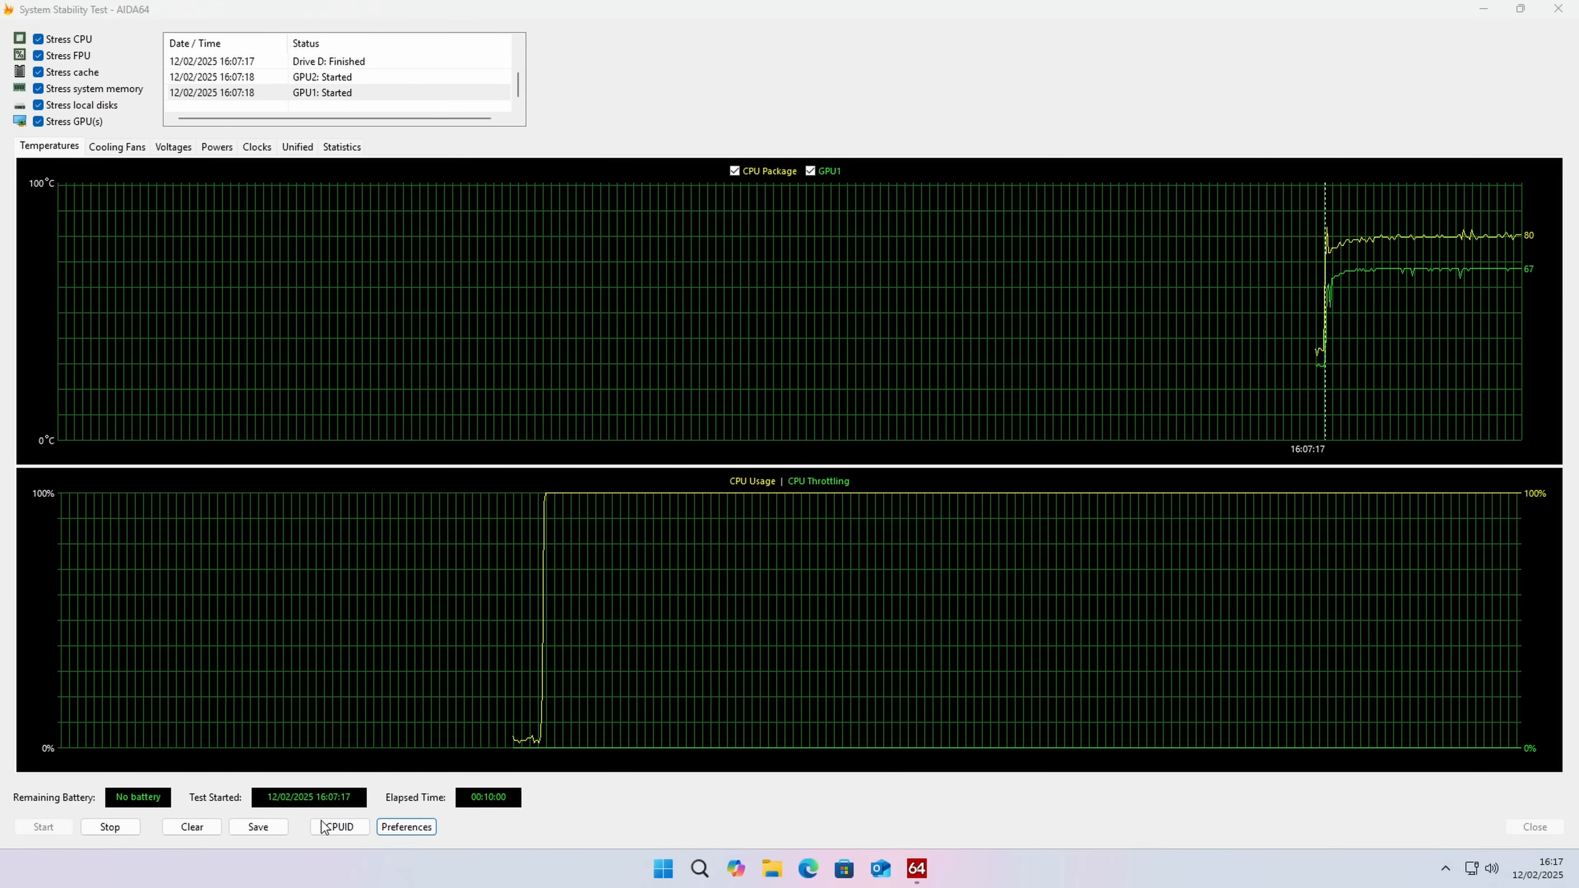
Step: Stop the stability test after ten minutes and review its statistics and temperature graph
click(124, 829)
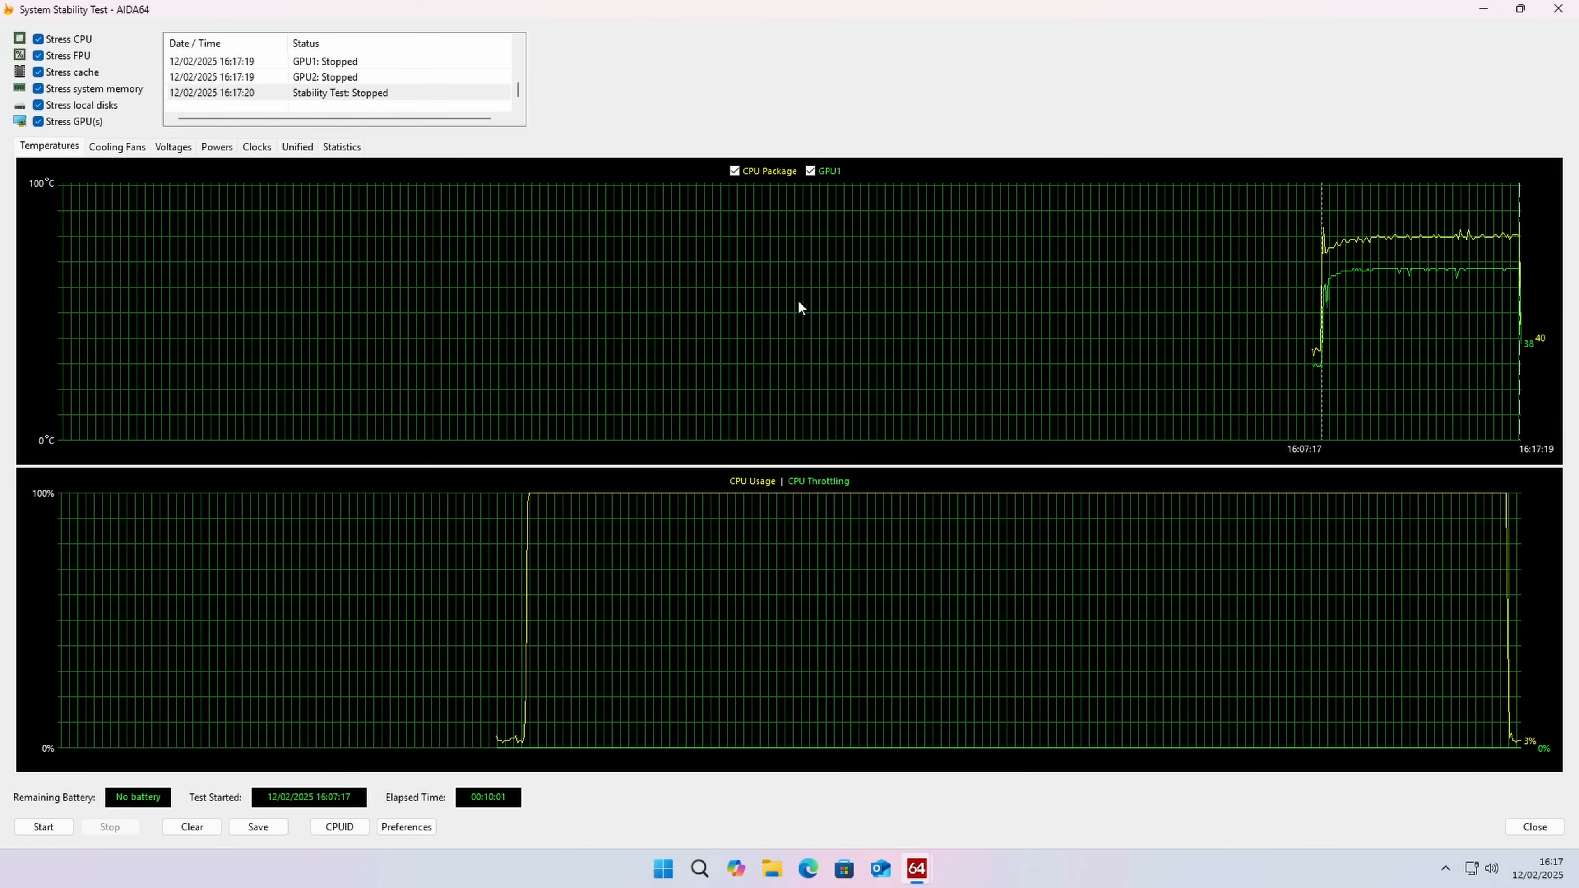
click(342, 147)
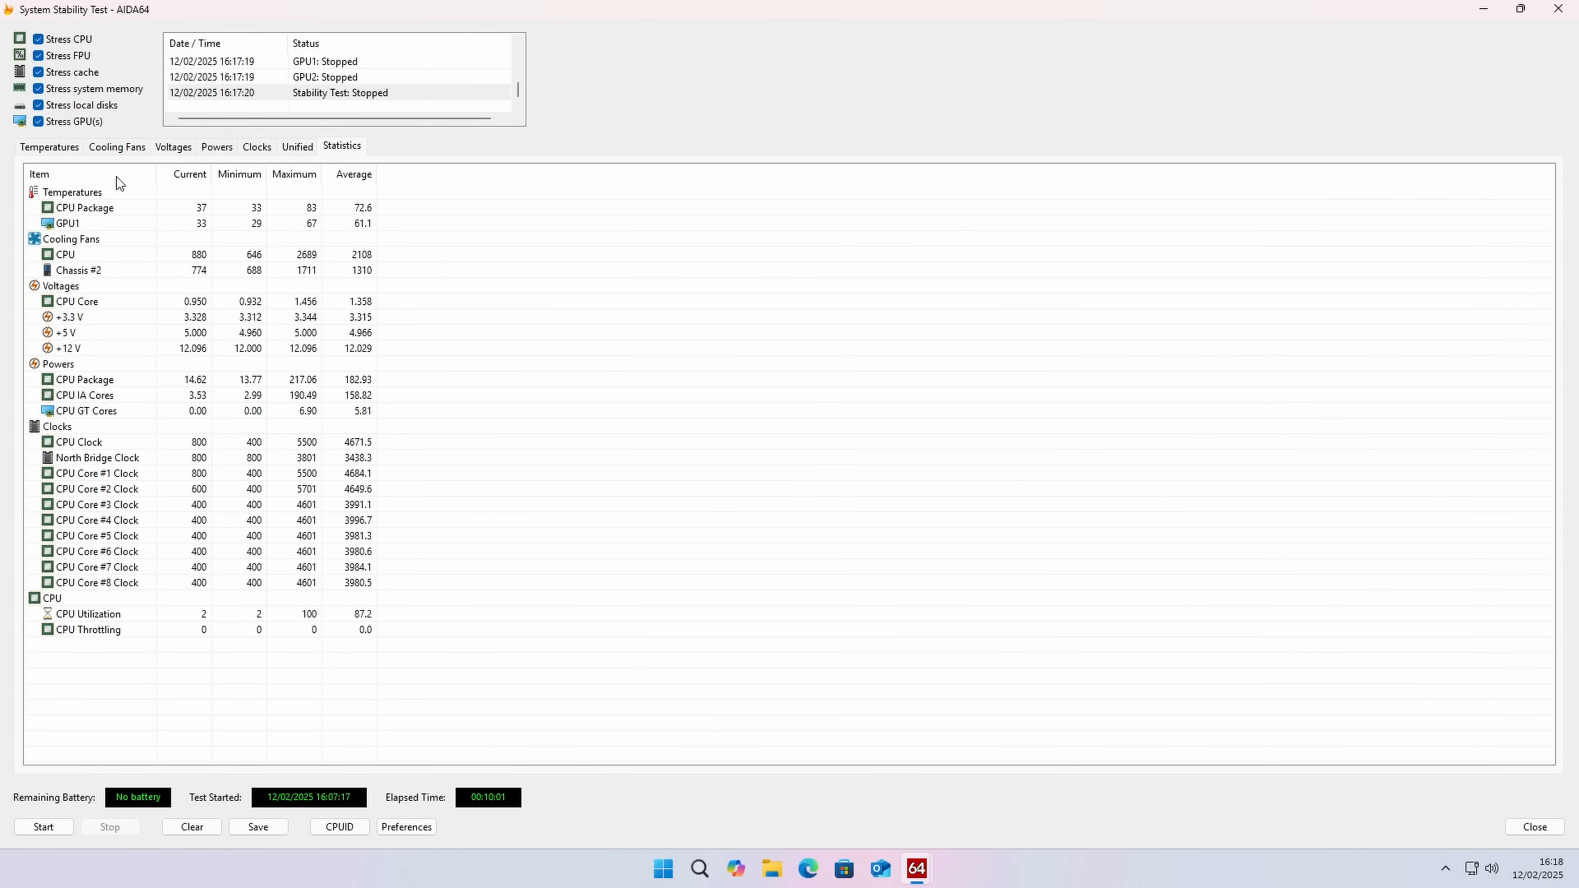
click(64, 154)
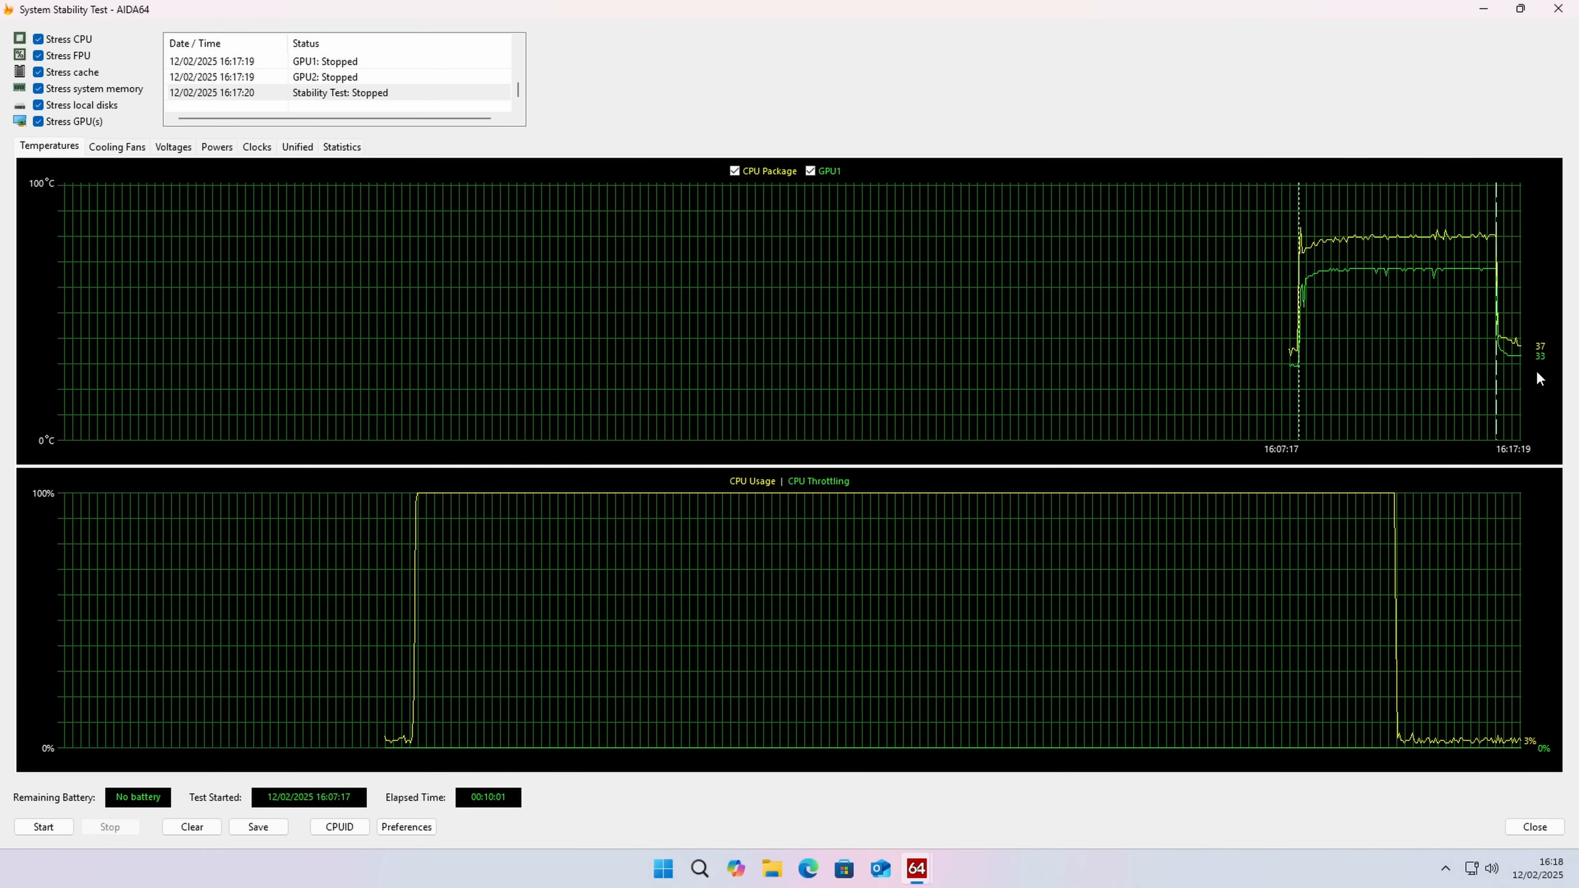
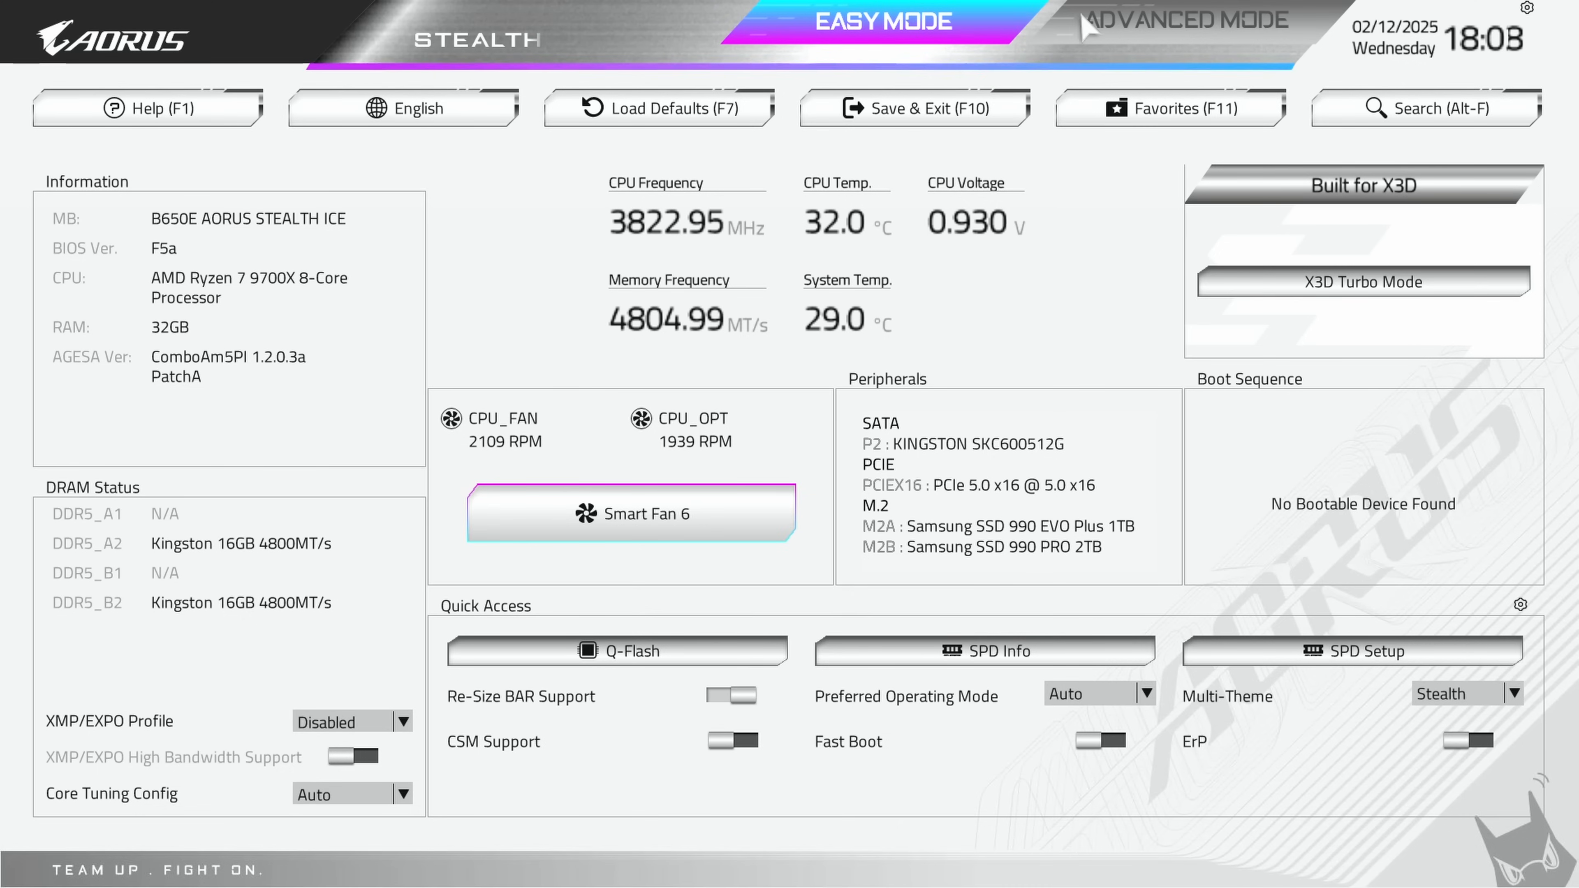
Step: Set the XMP/EXPO profile to XMP 1 and open the Smart Fan 6 settings
key(F2)
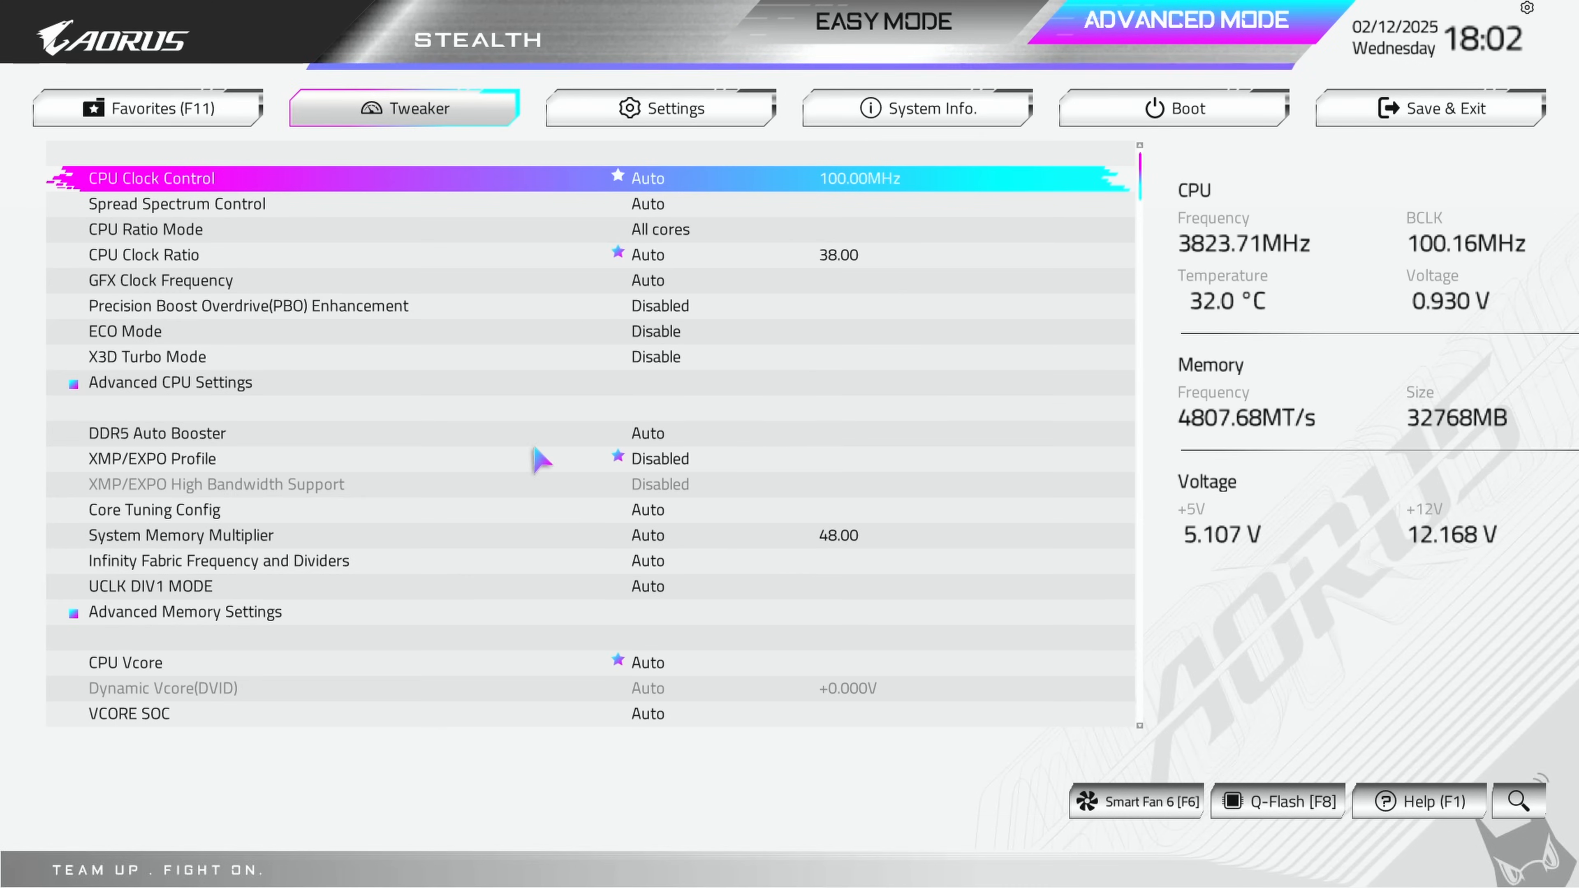
key(F2)
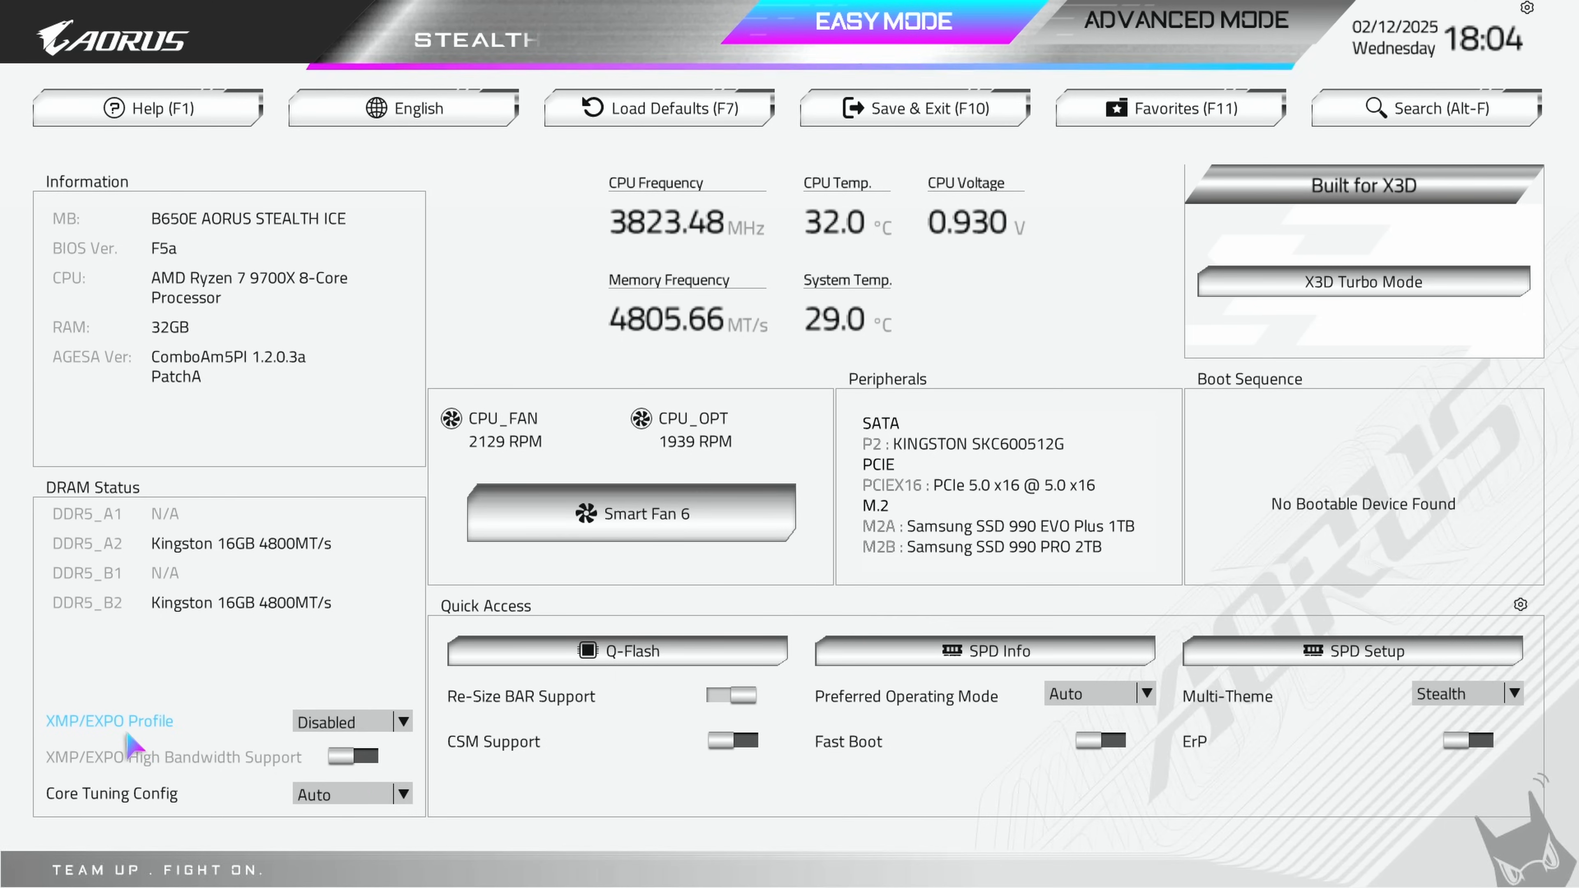
click(403, 722)
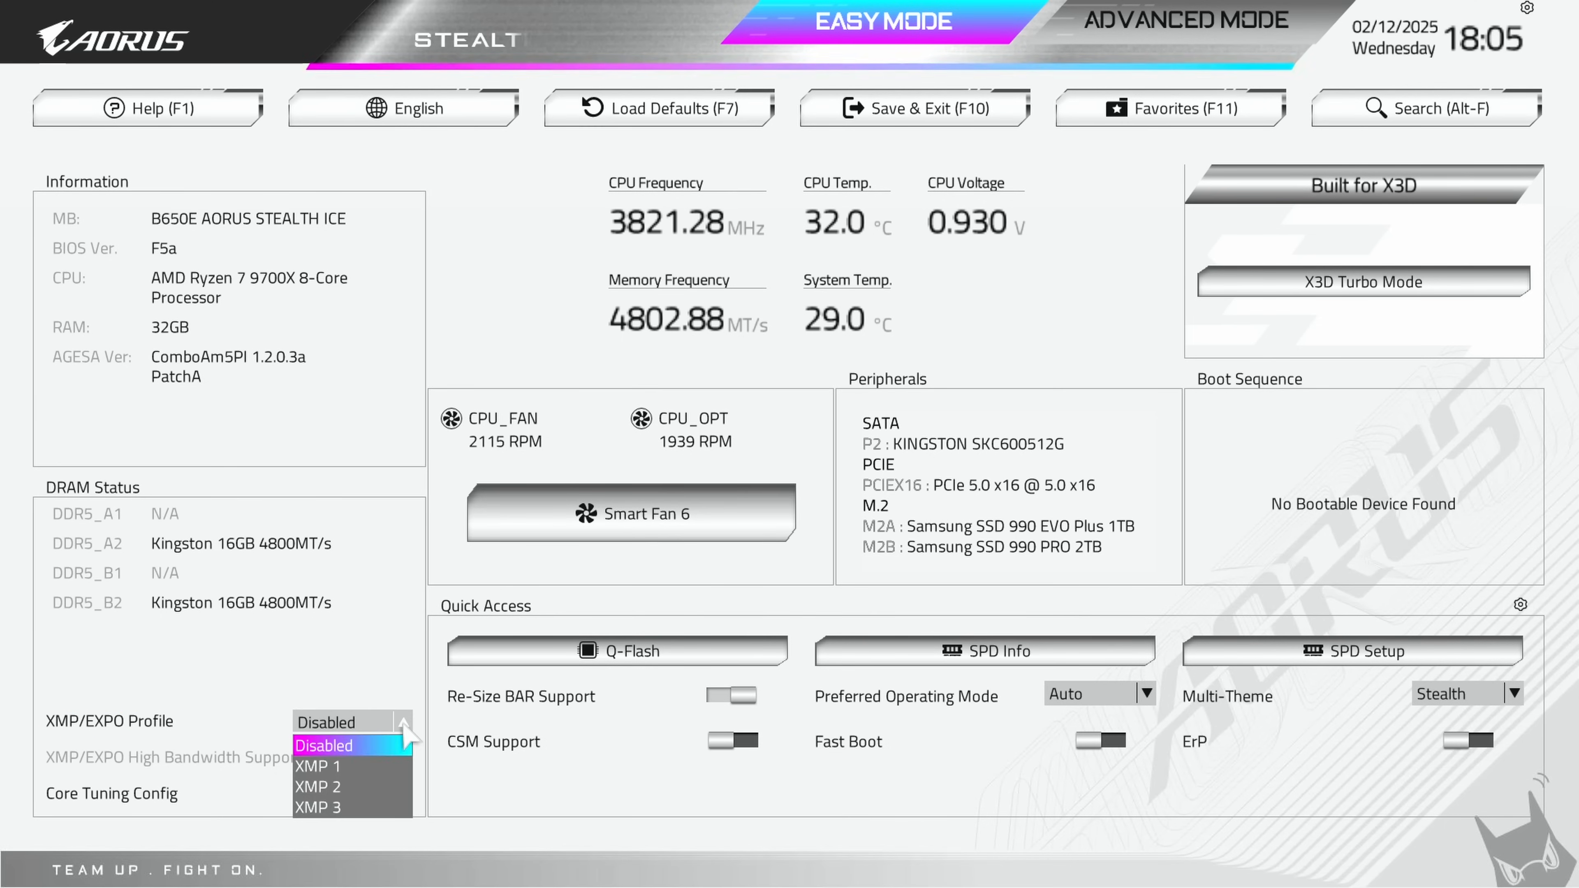
click(349, 766)
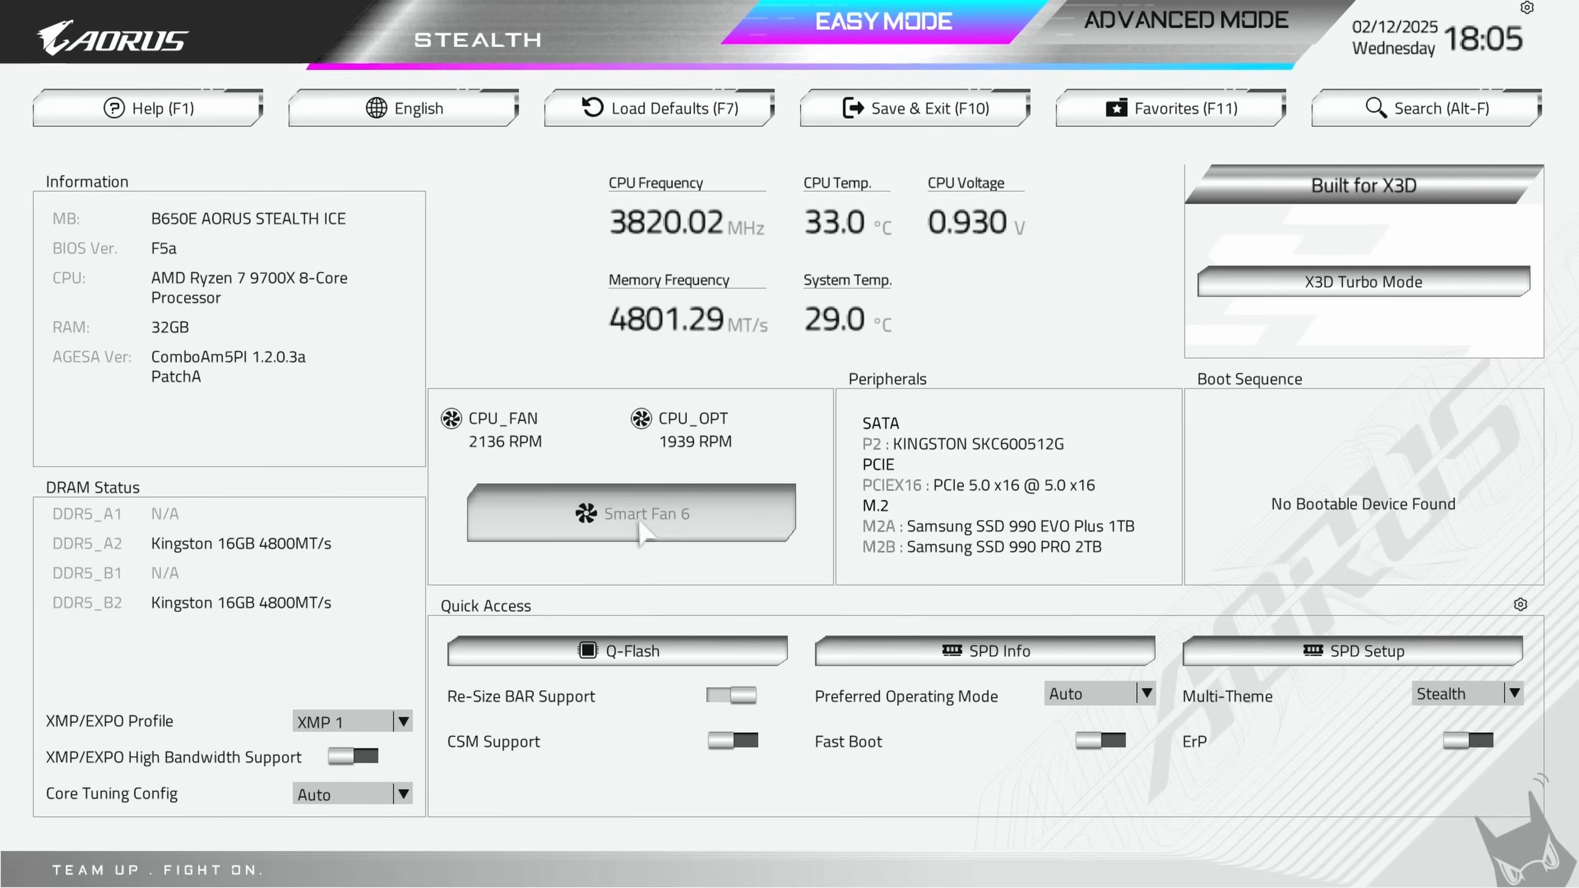
click(640, 523)
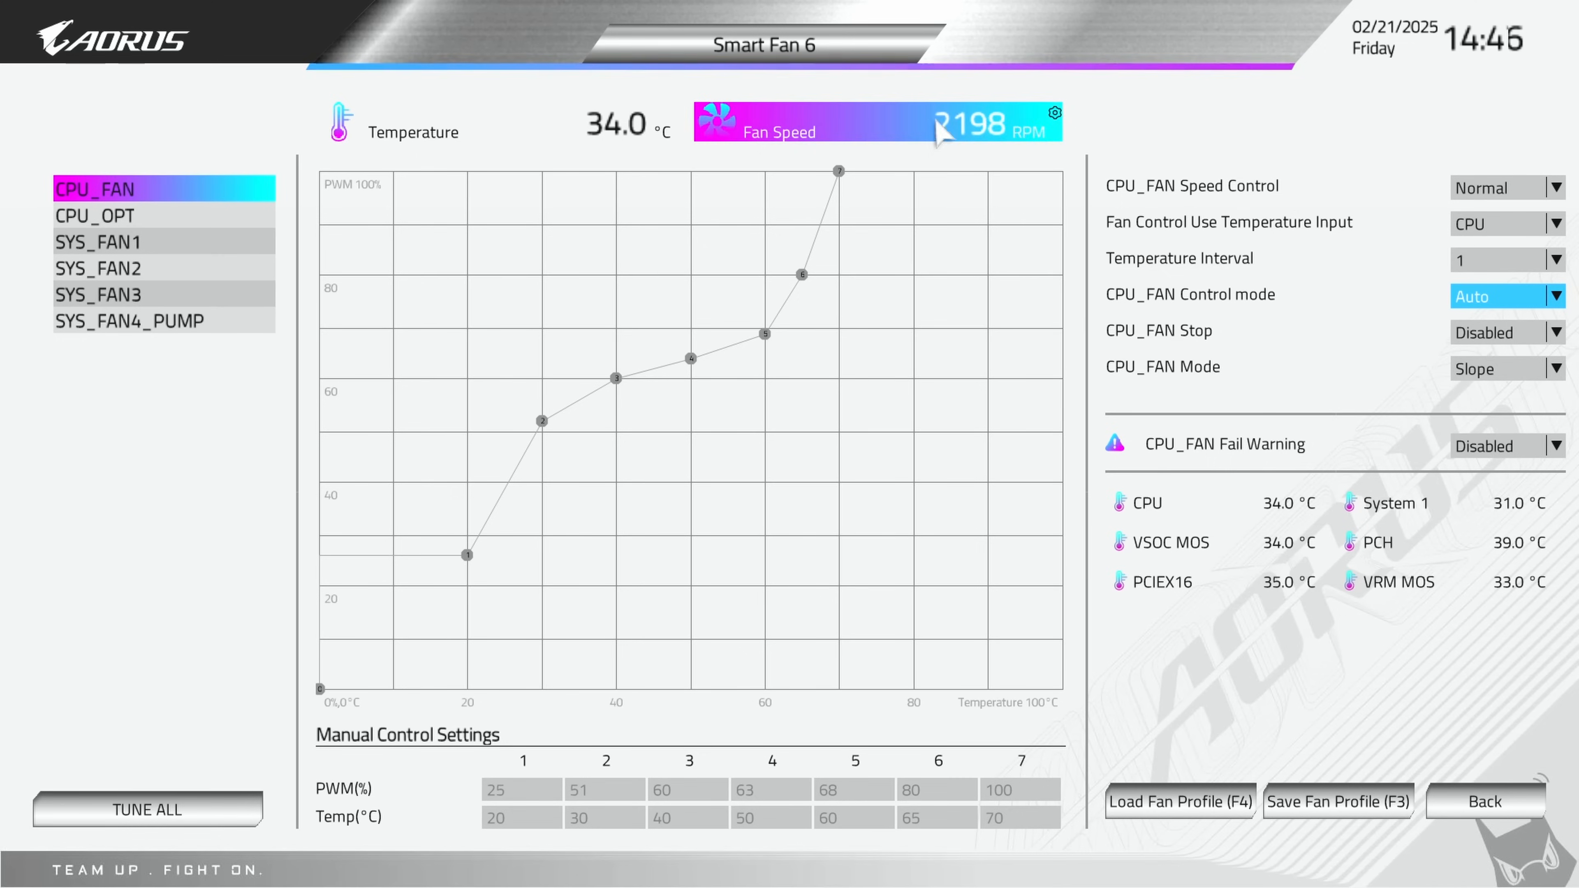
Step: Try the Full Speed setting for CPU_FAN Speed Control and switch it back to Normal
click(1551, 187)
click(1507, 278)
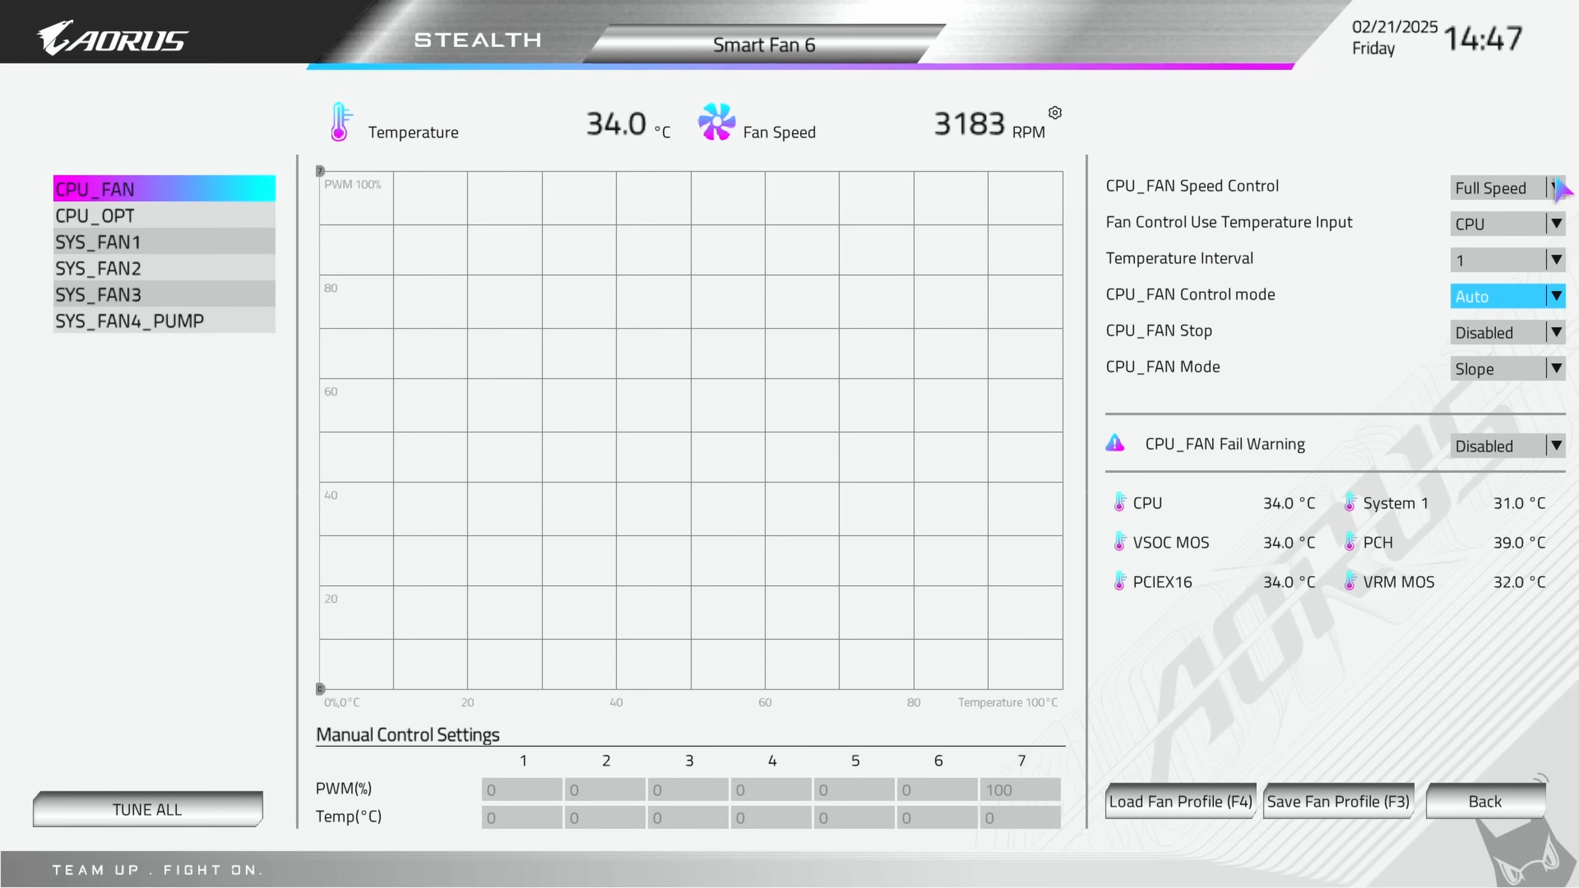
click(1558, 188)
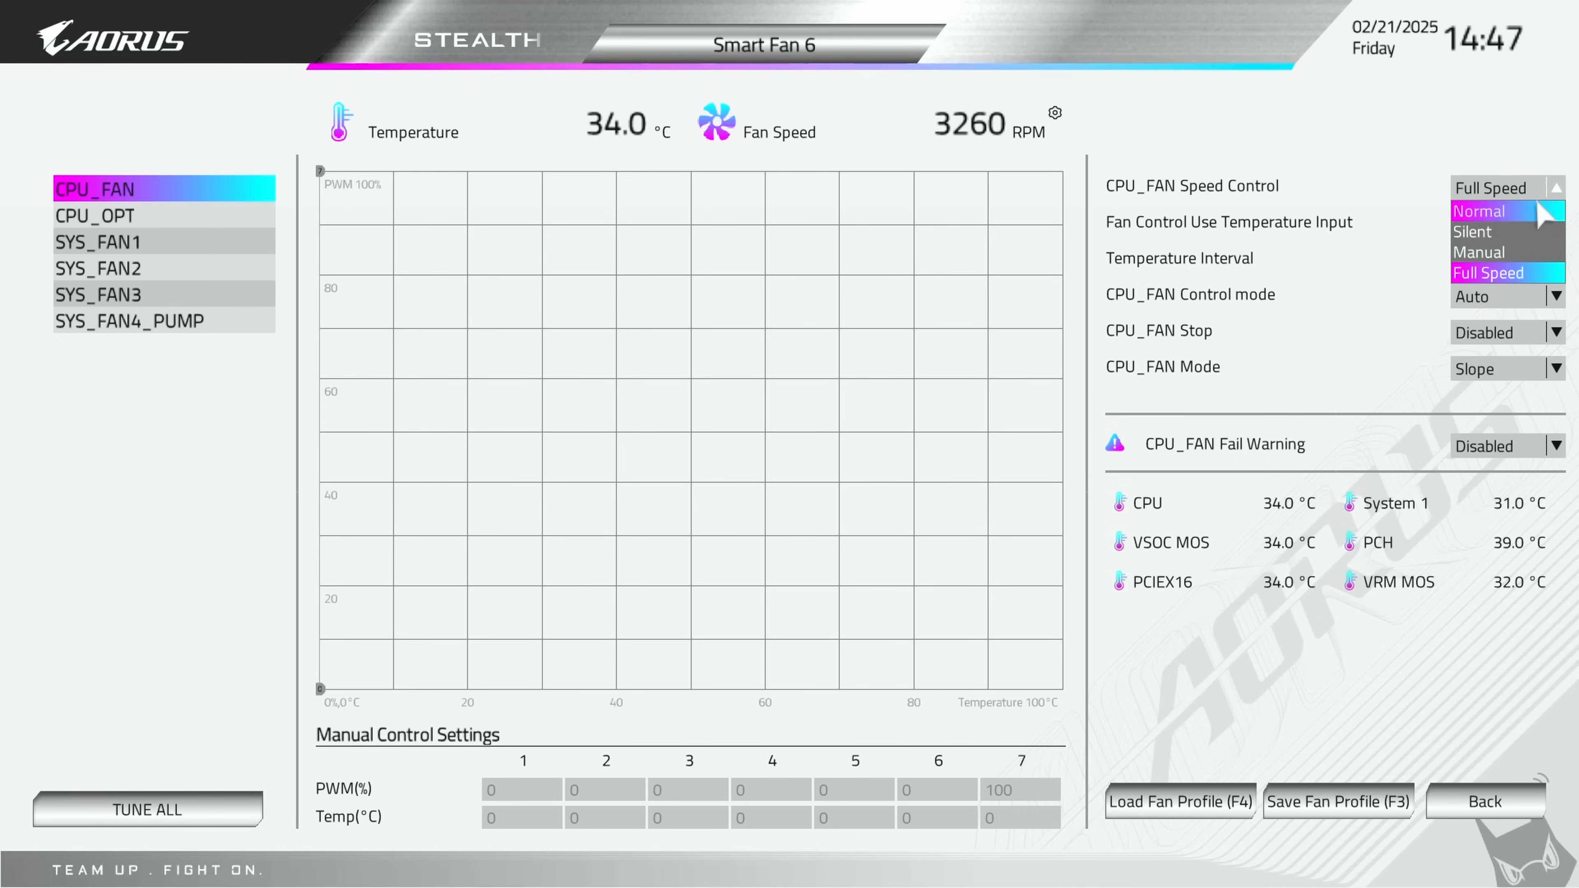
click(1518, 214)
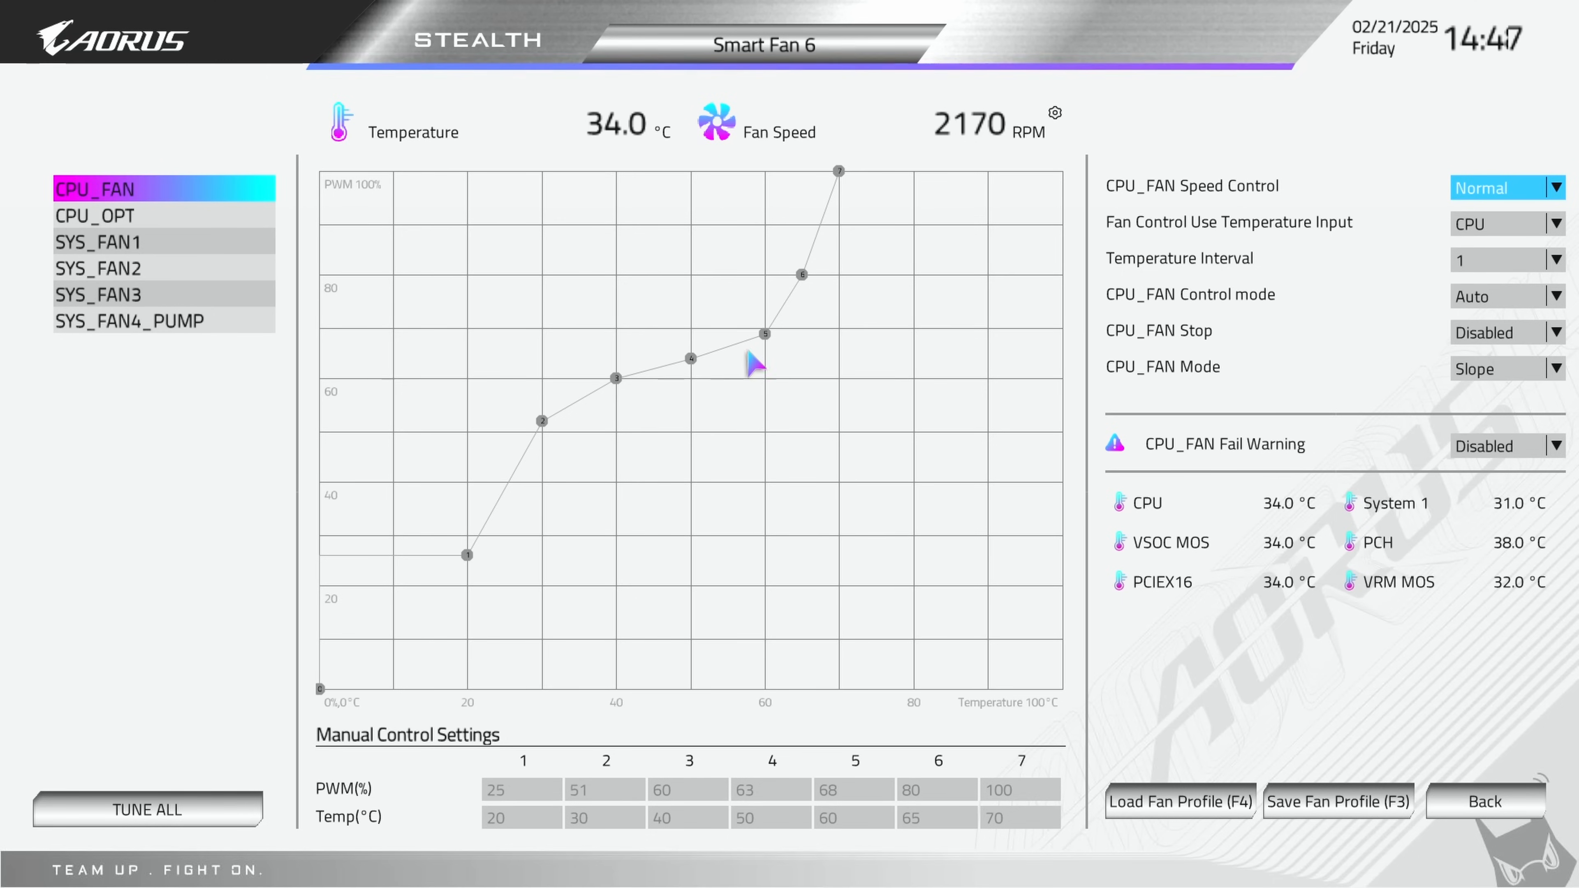
Step: Switch CPU_FAN to Manual and reshape its curve, moving point 2 to about 38% at 33 °C and setting point 1's temperature to 25 °C
click(1556, 188)
click(1515, 252)
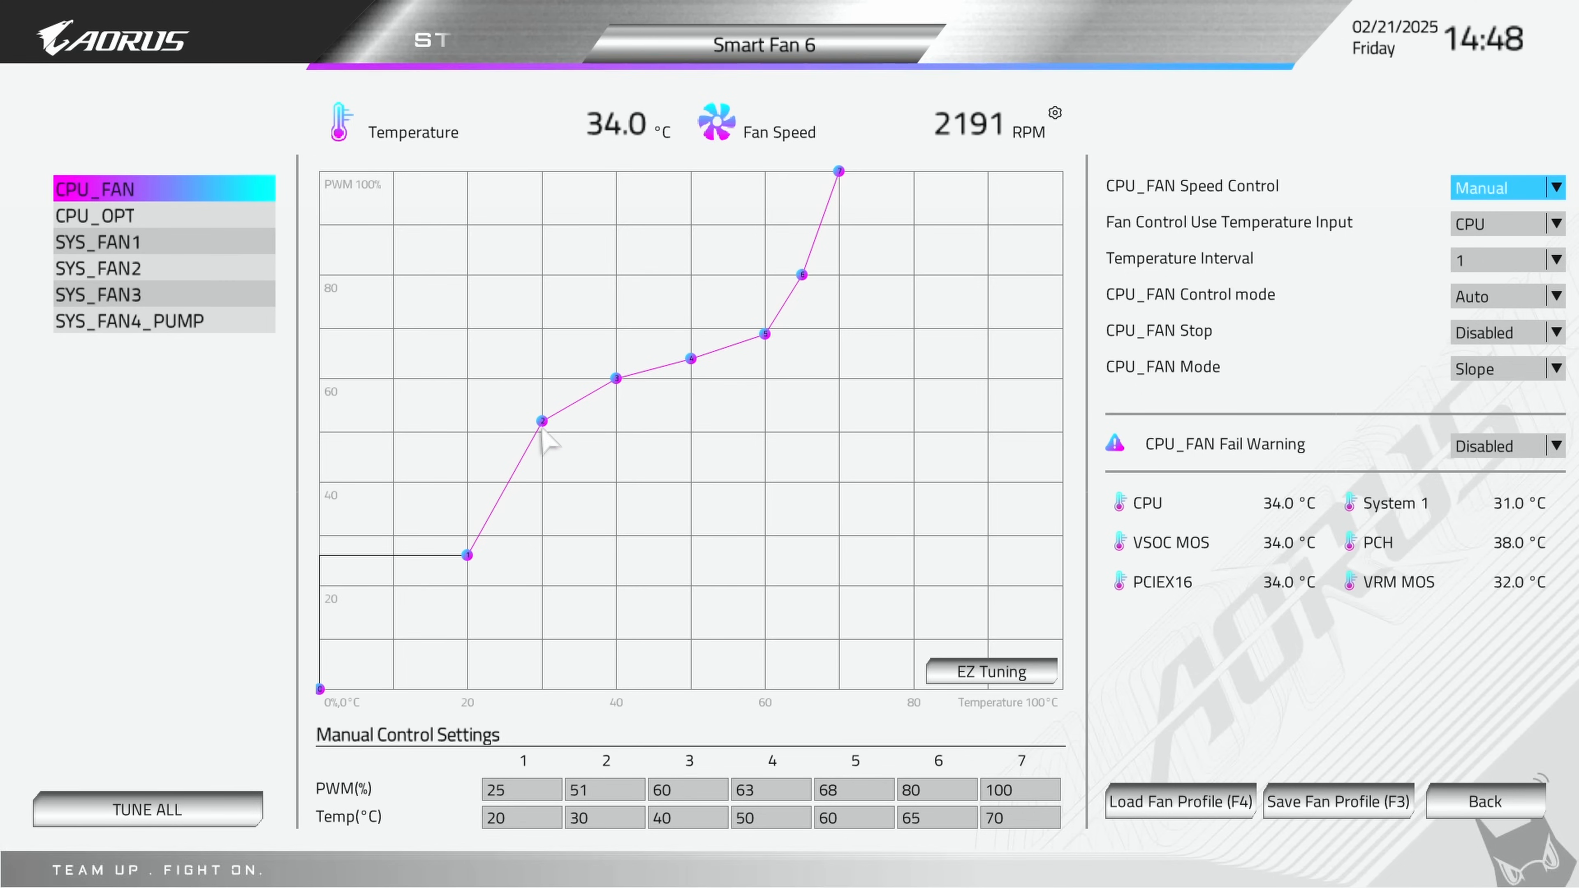
drag(542, 427, 571, 487)
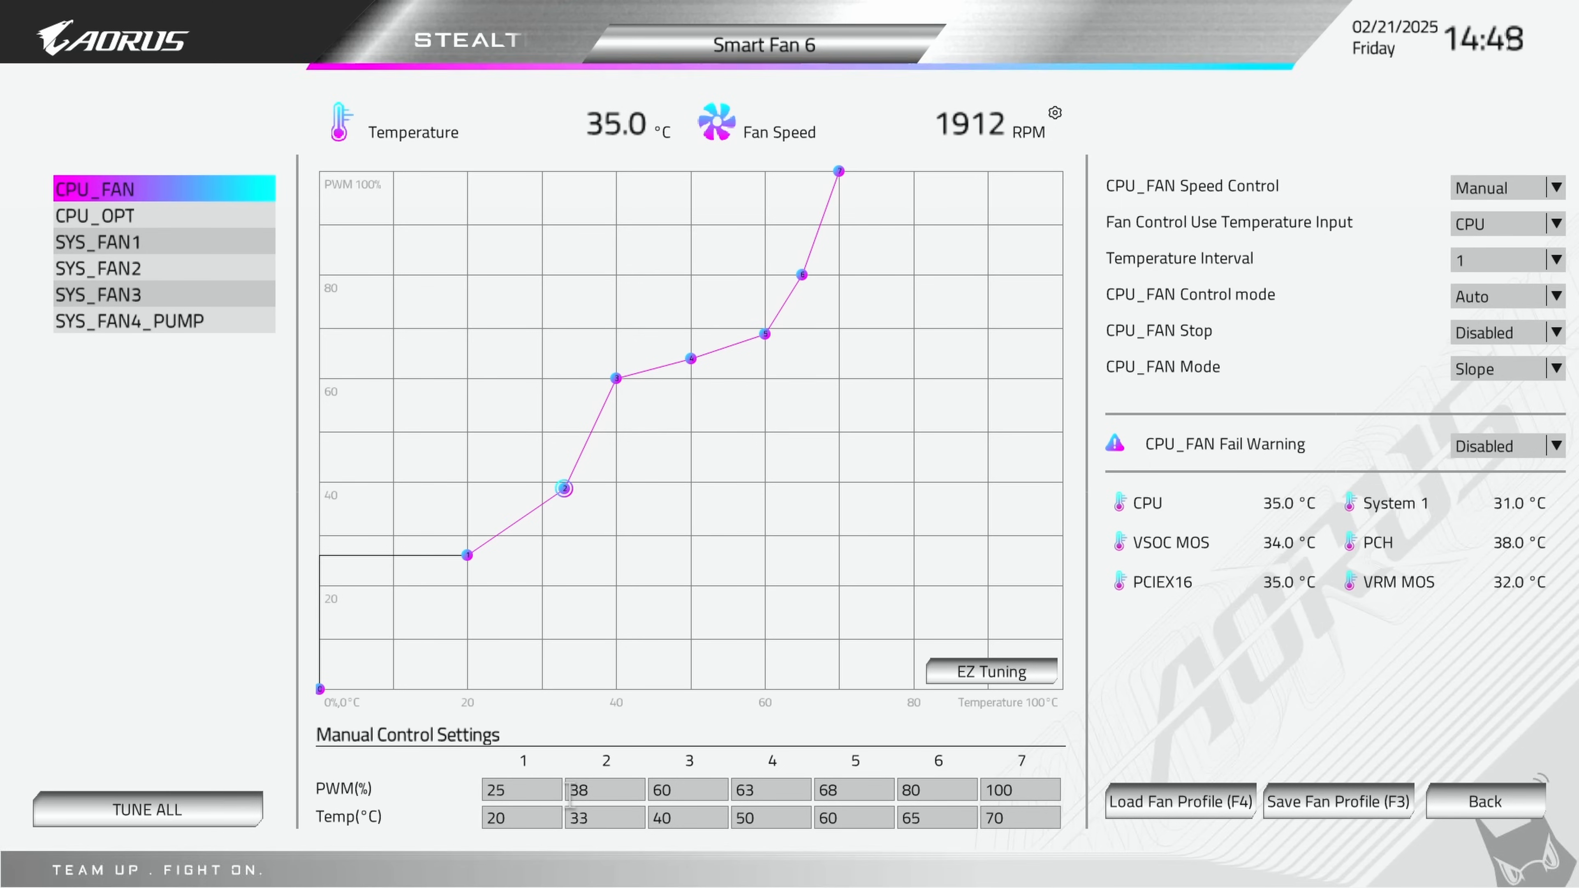
click(548, 816)
click(539, 818)
text(5)
click(607, 818)
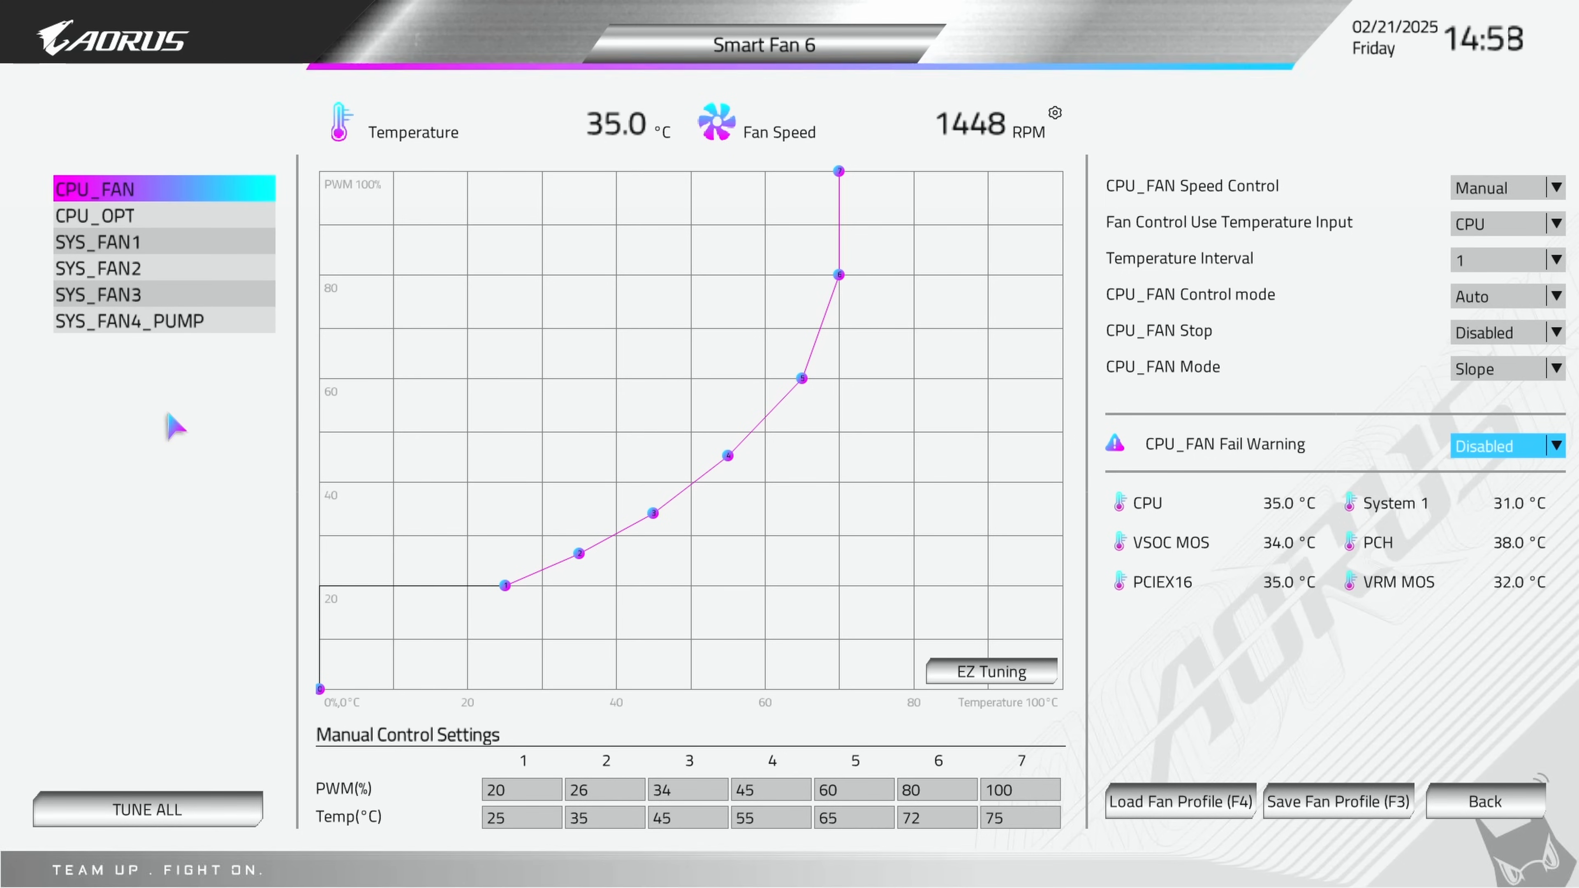
Step: Set CPU_OPT Speed Control to Full Speed and its control mode to Voltage
click(137, 215)
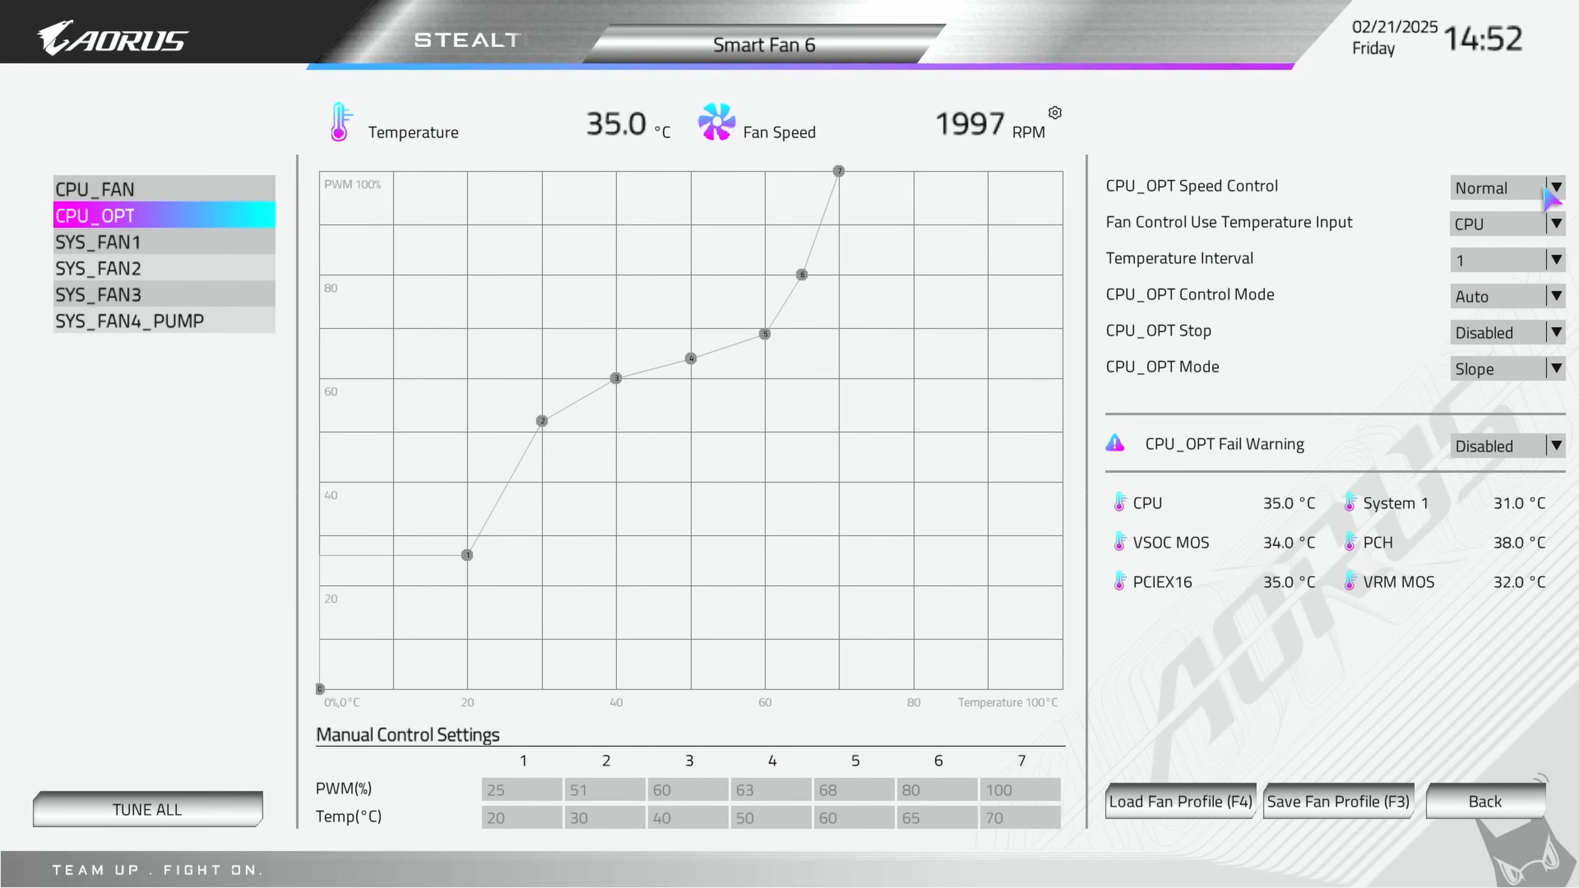
click(1557, 188)
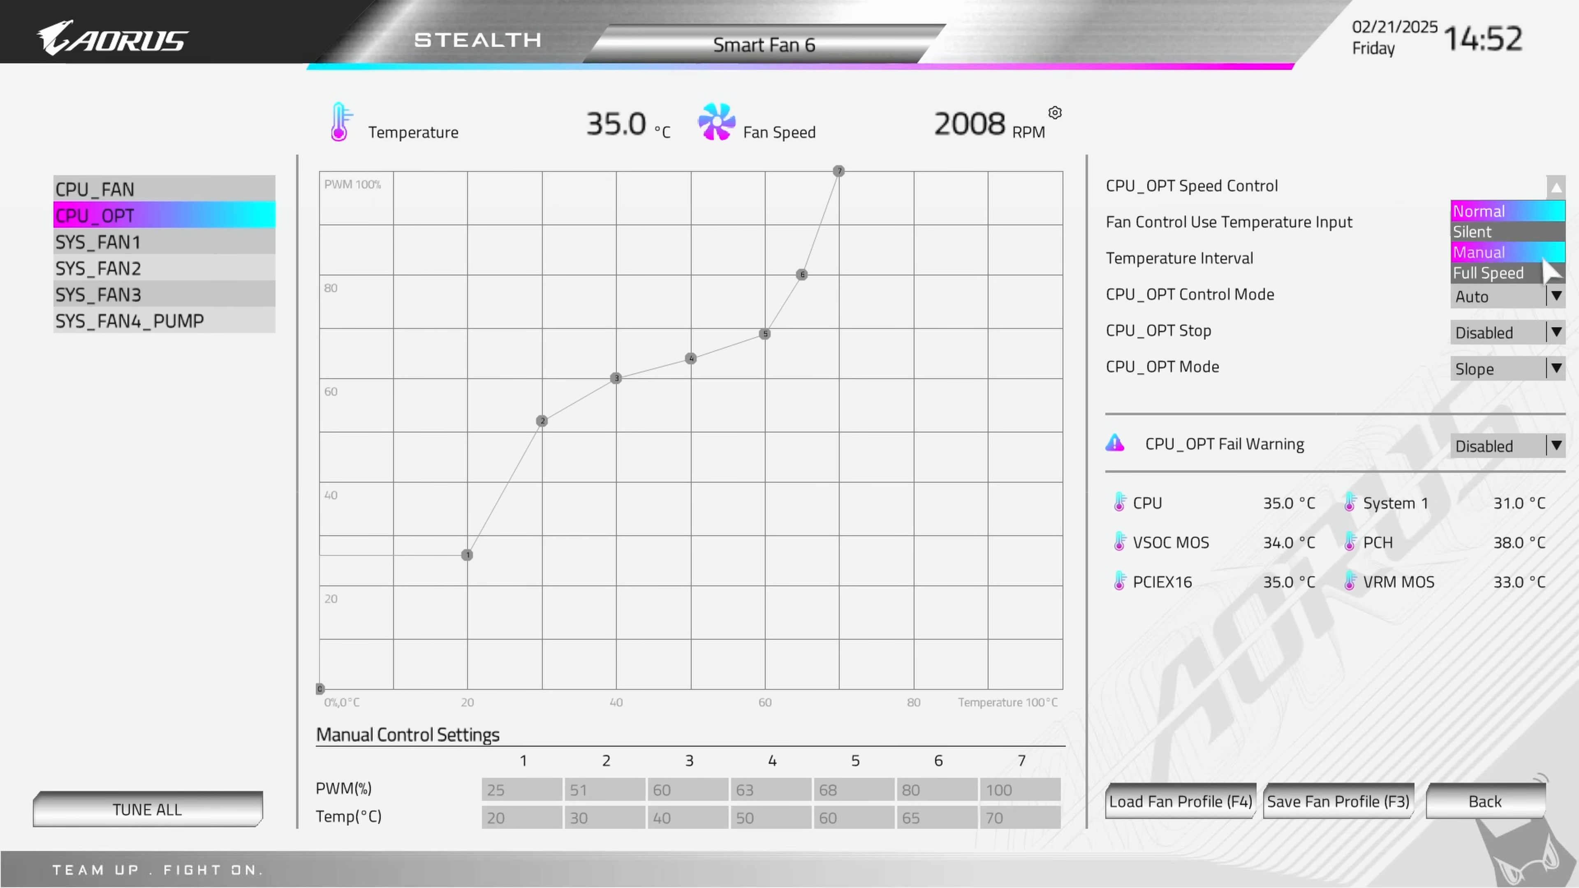
click(1541, 274)
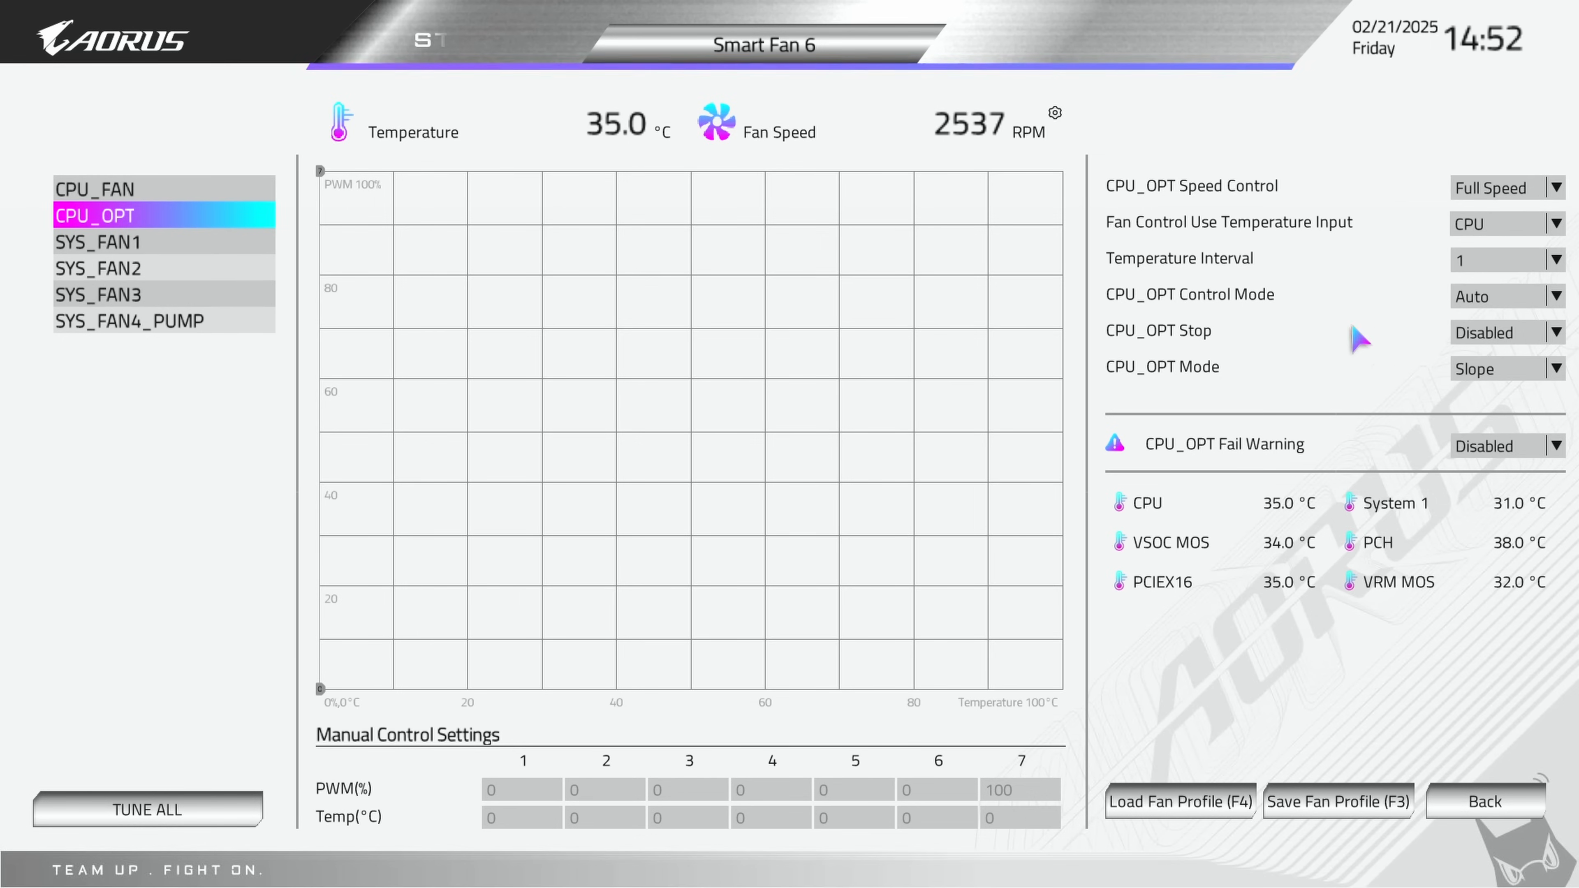
click(1559, 297)
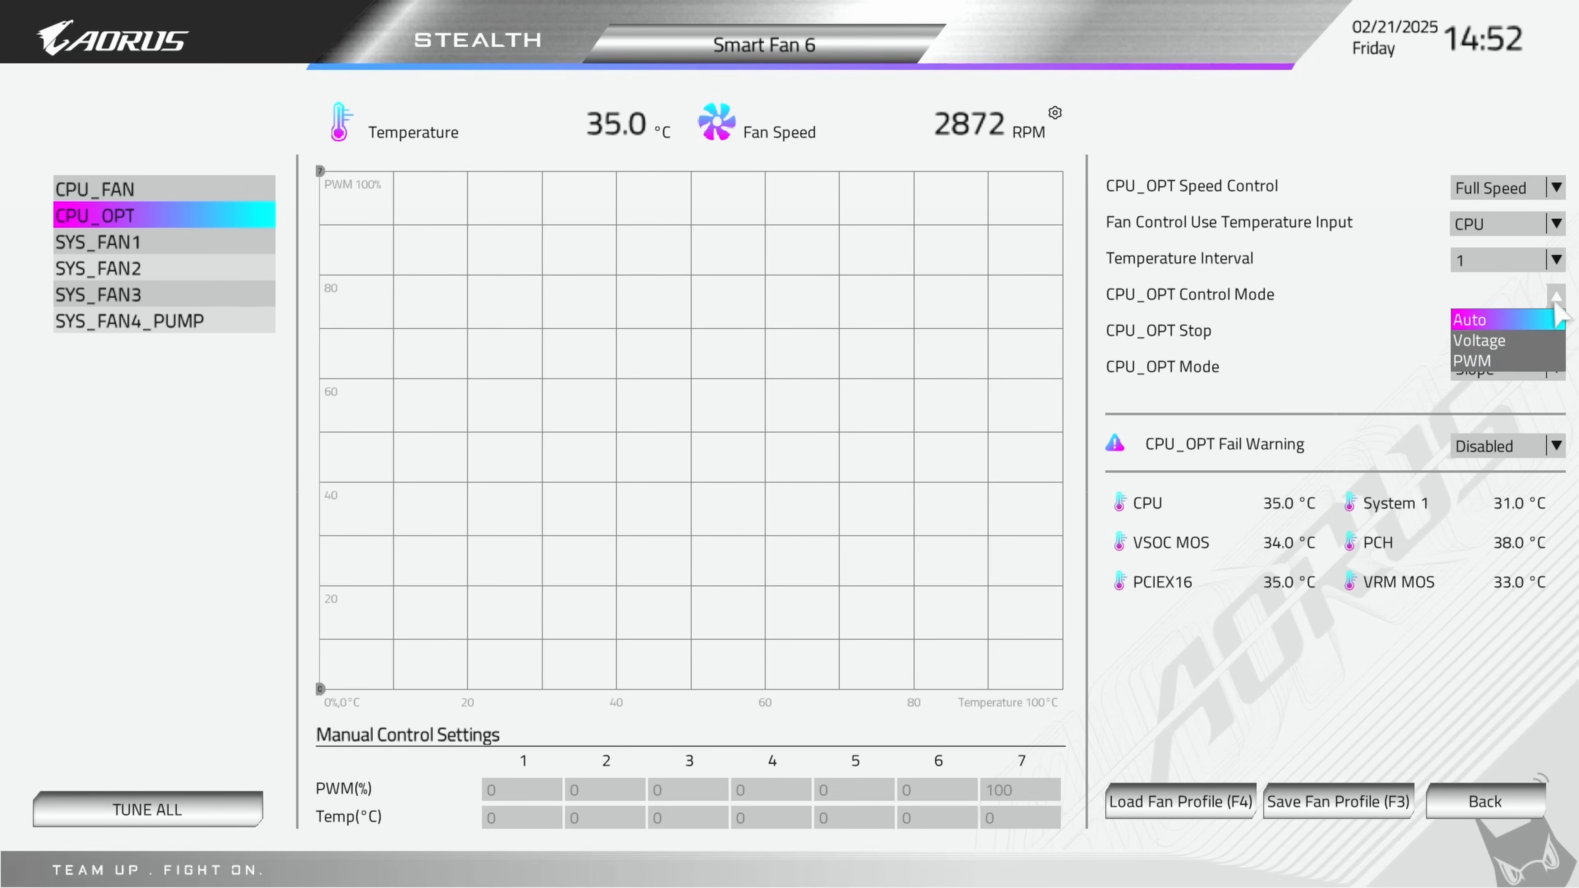
click(1536, 341)
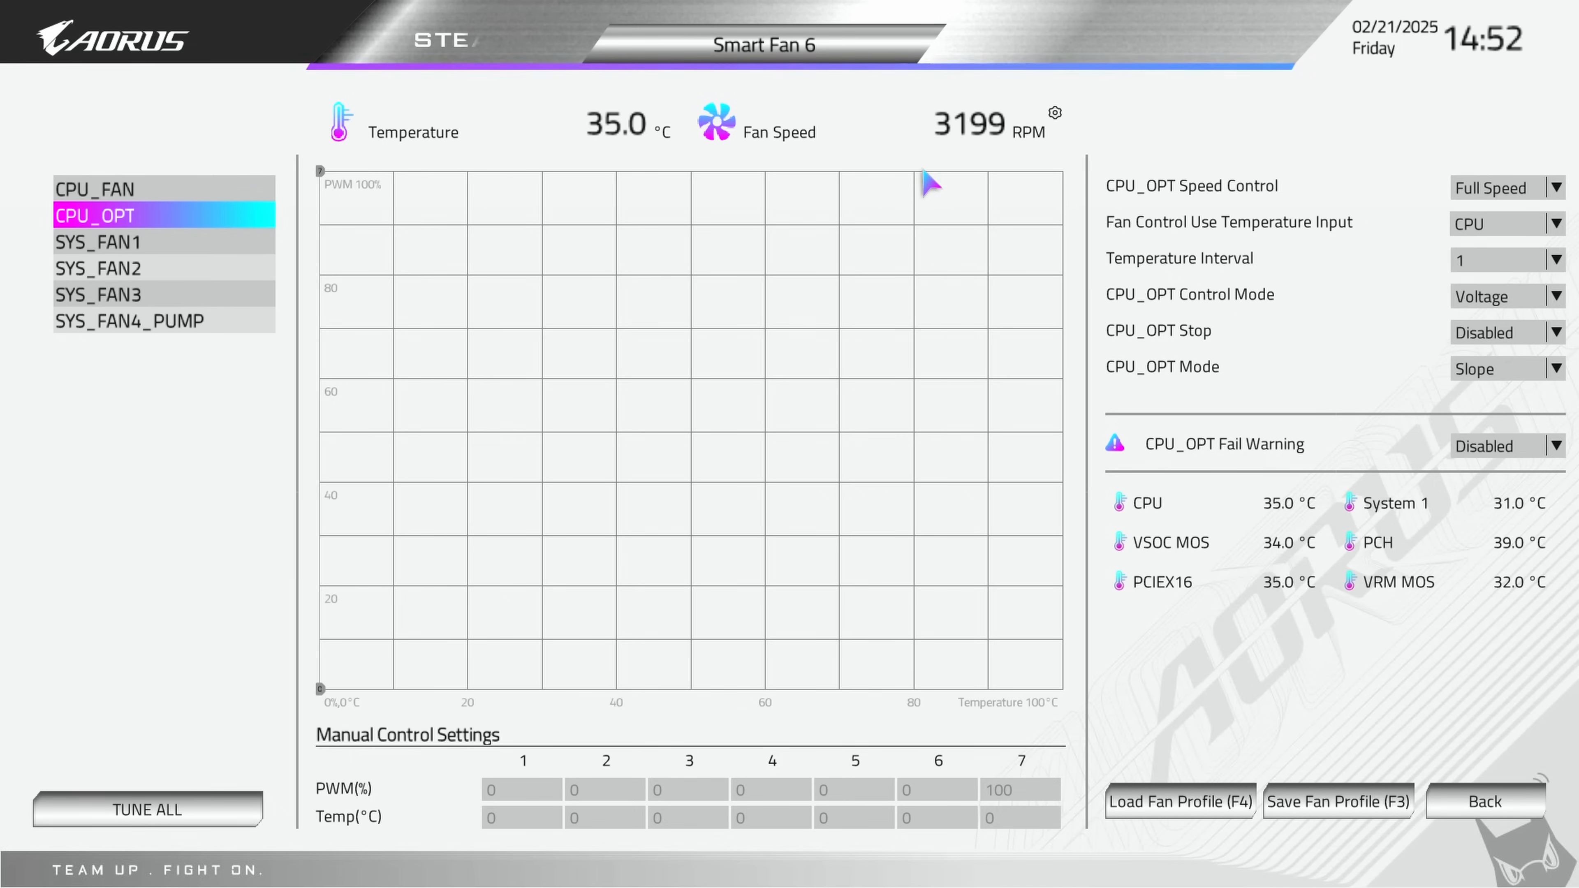
Step: Set the SYS_FAN4_PUMP Speed Control to Manual
click(85, 329)
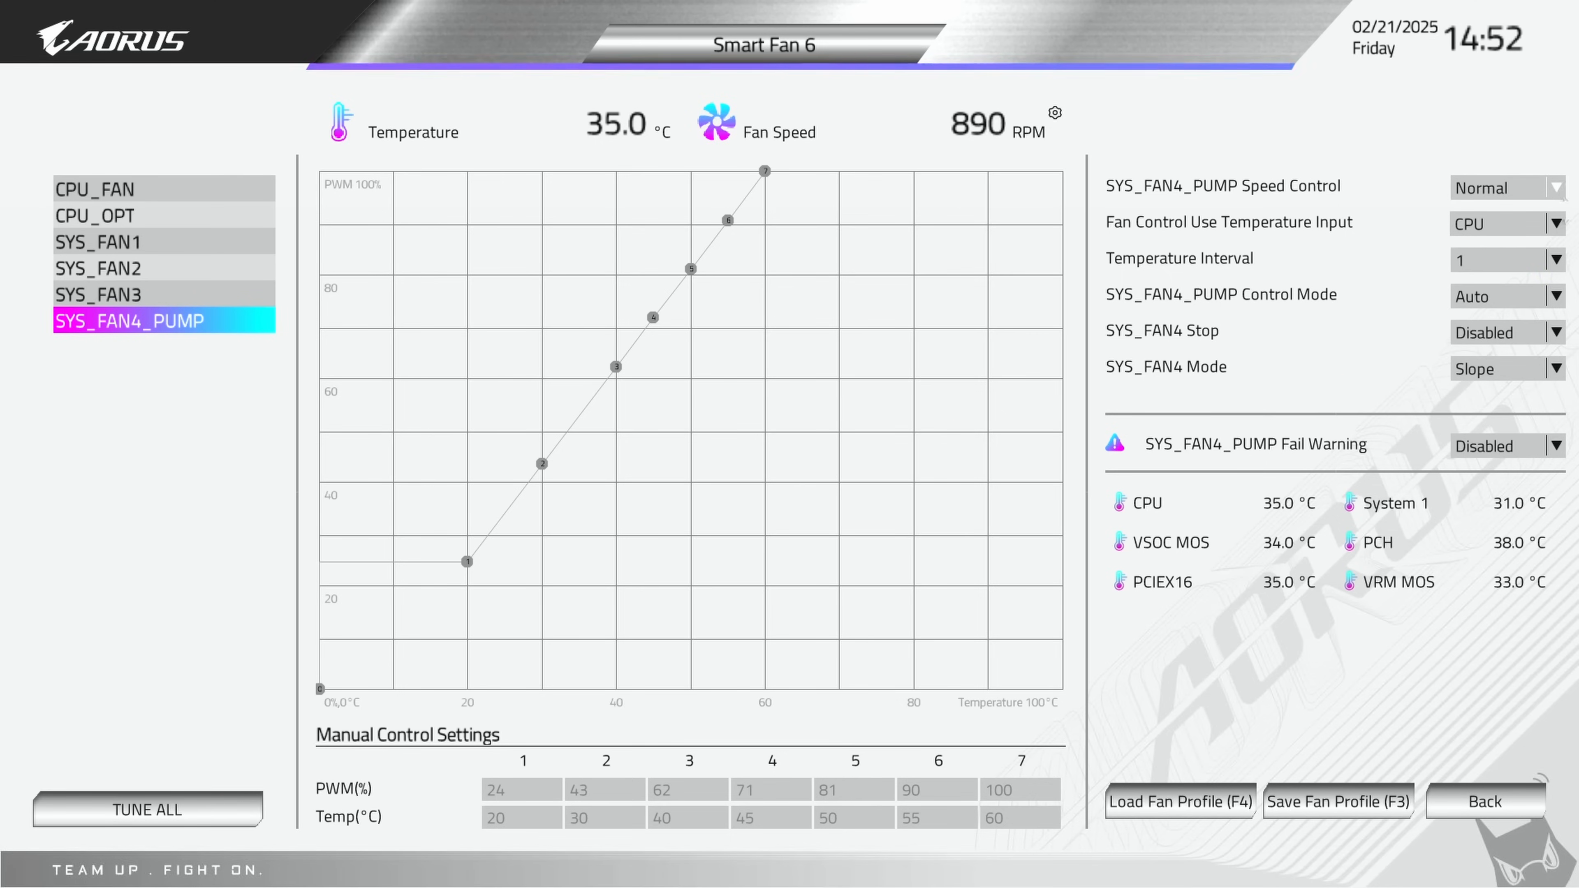
click(1561, 185)
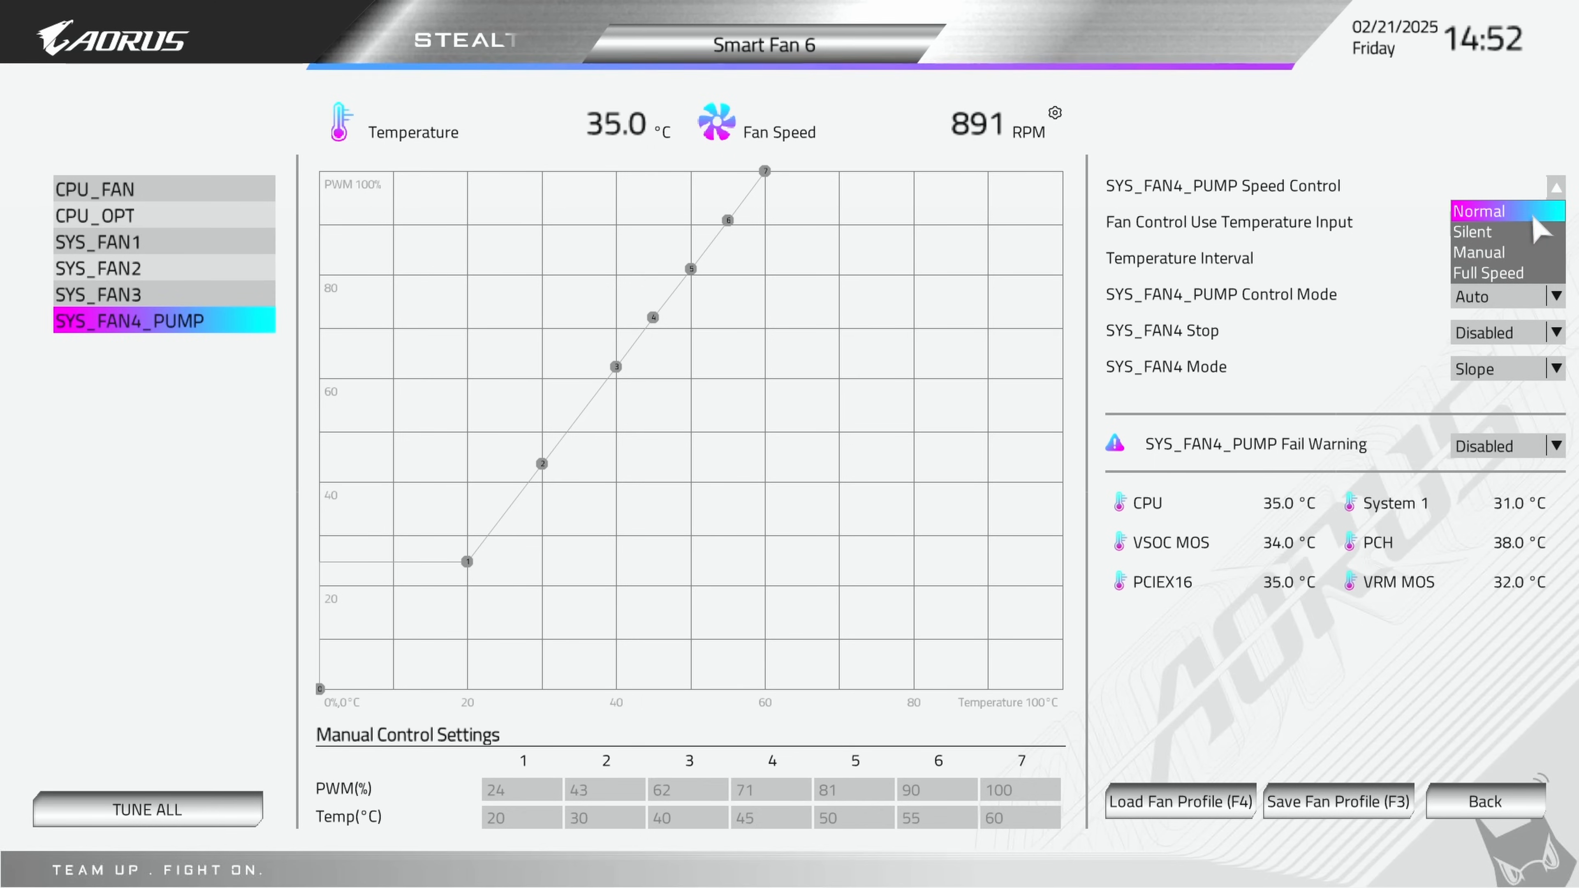
click(1537, 252)
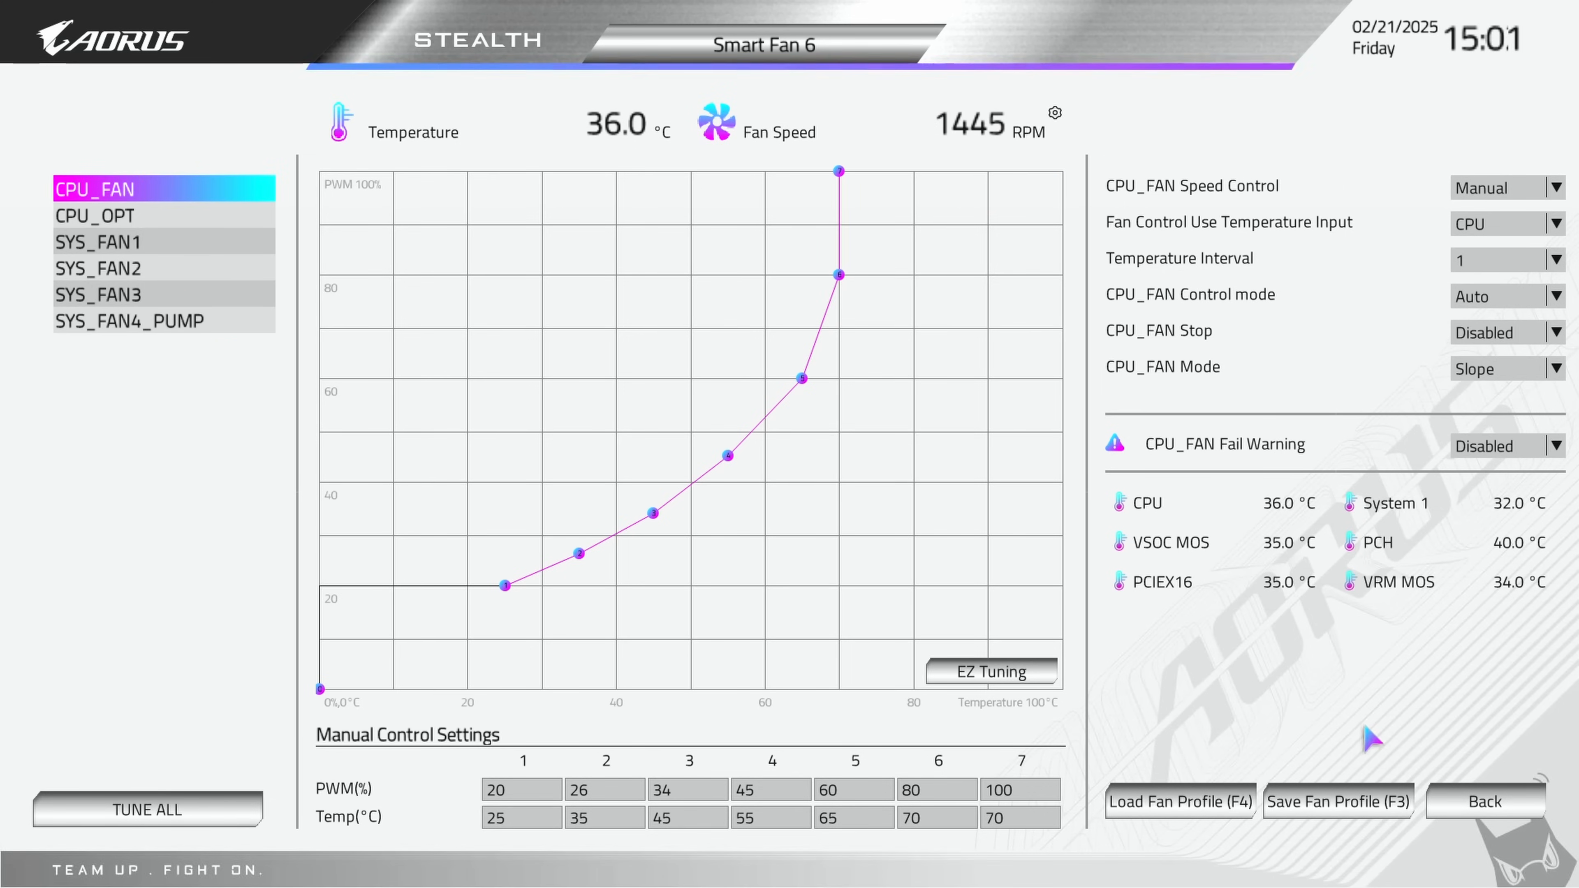
Step: Leave Smart Fan 6, save the changed BIOS settings and exit
click(1486, 801)
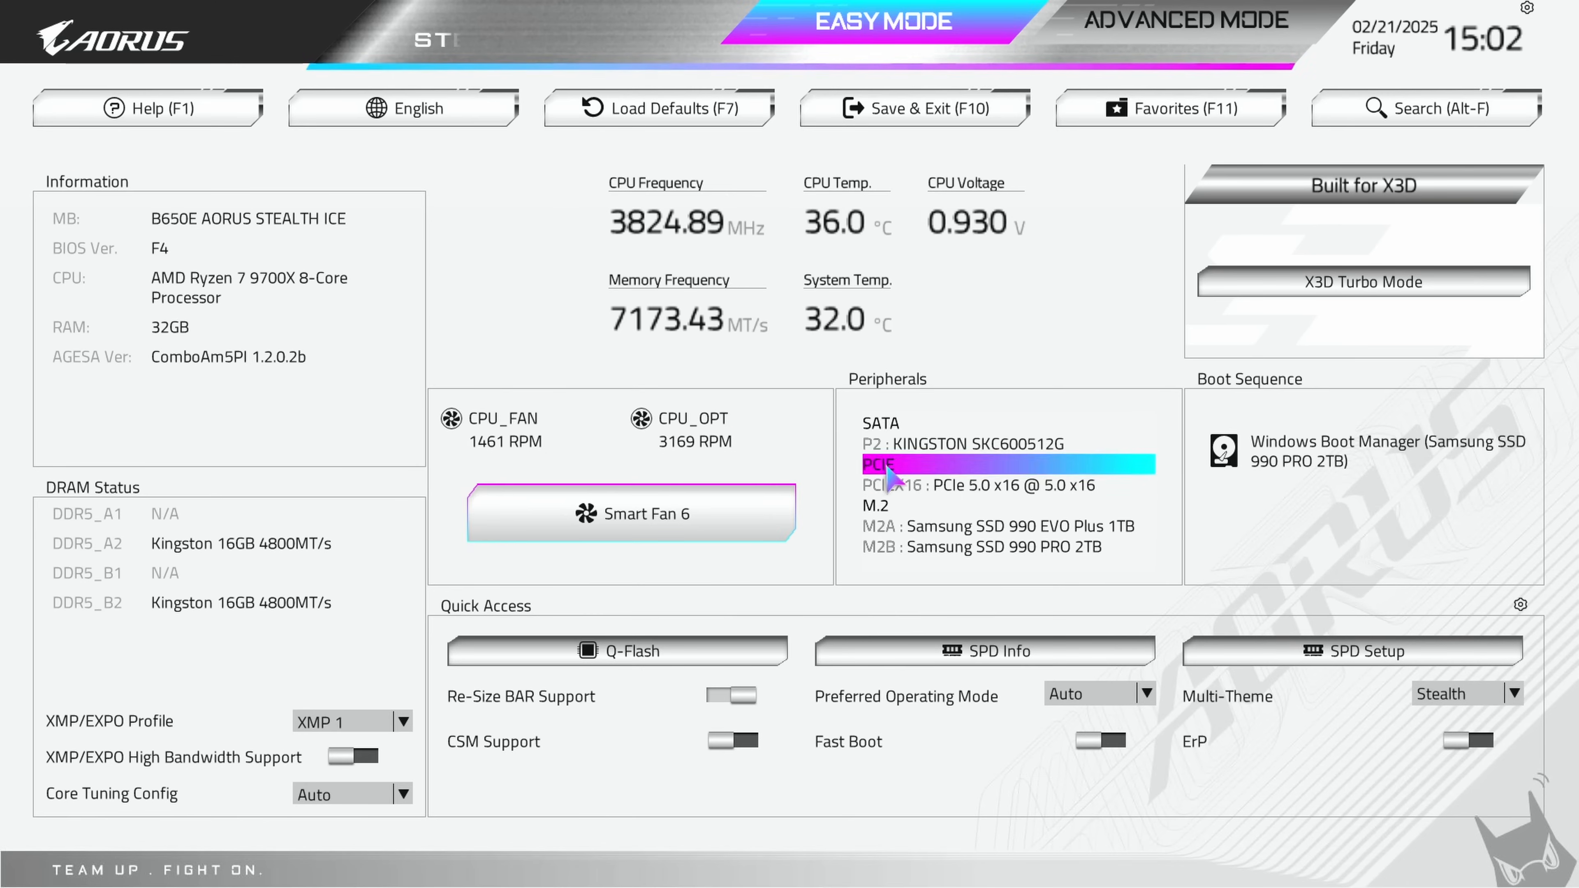
click(914, 115)
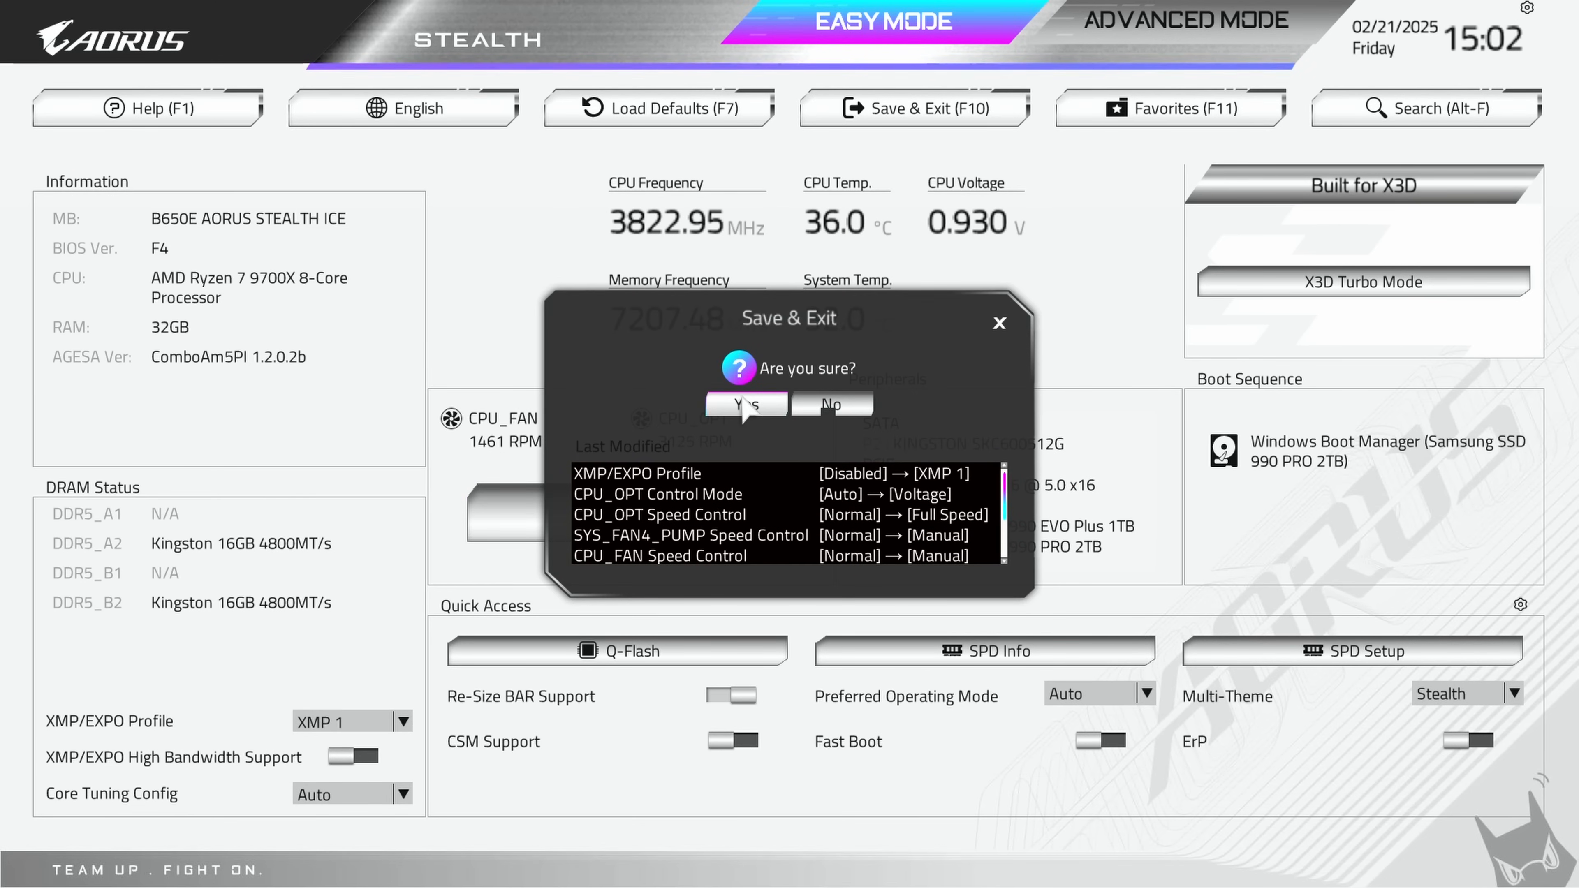
click(746, 405)
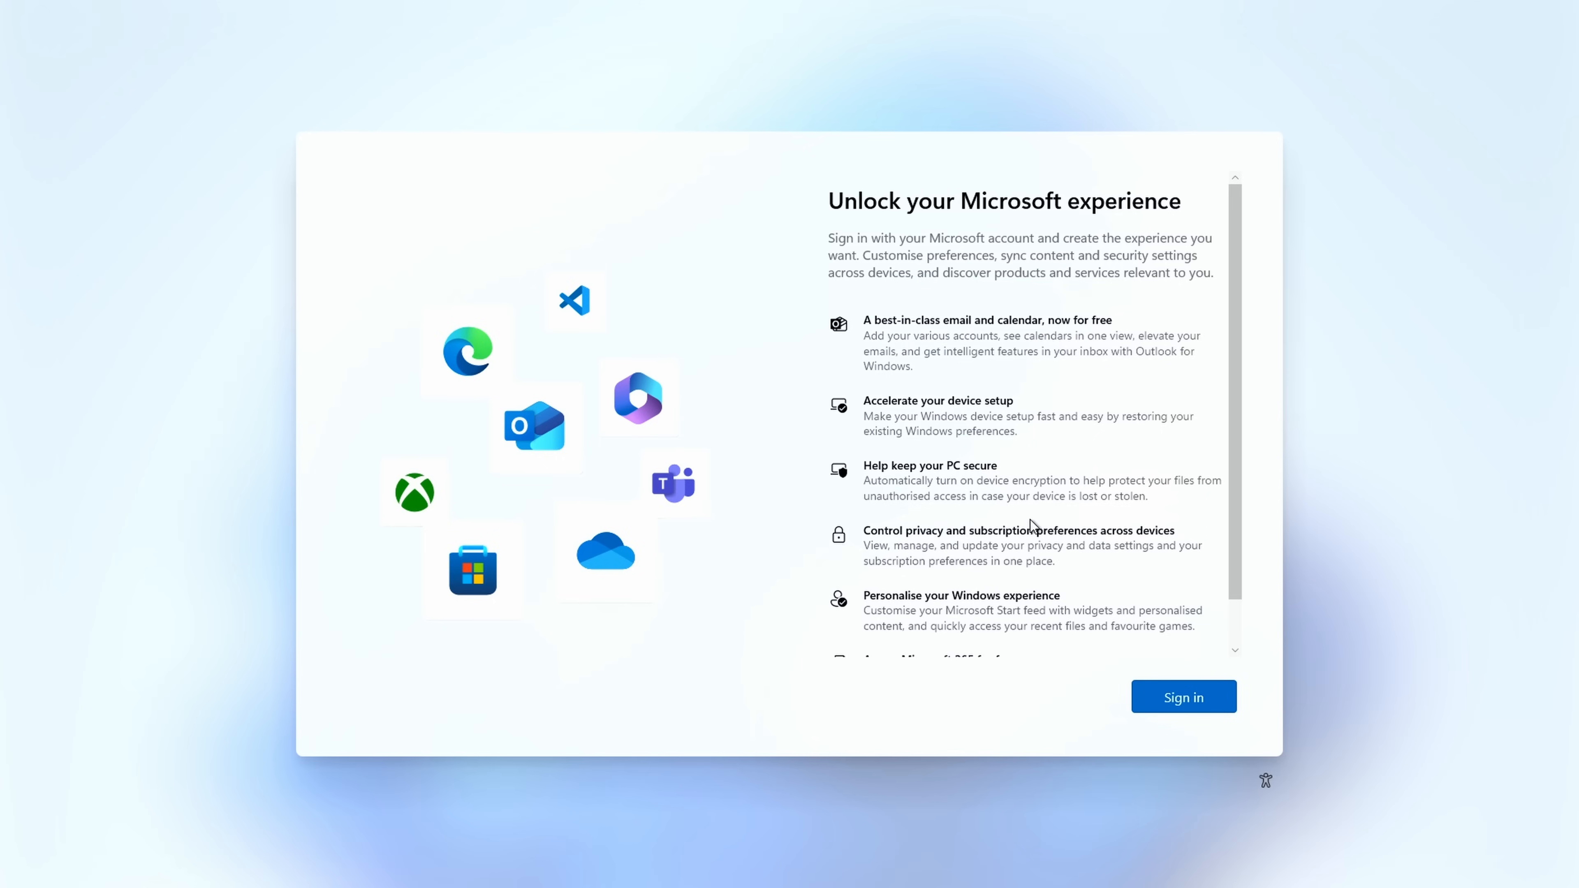
Step: Proceed to the Microsoft account sign-in in Windows setup, and install GIGABYTE Control Center, accepting its licence agreements
click(1179, 686)
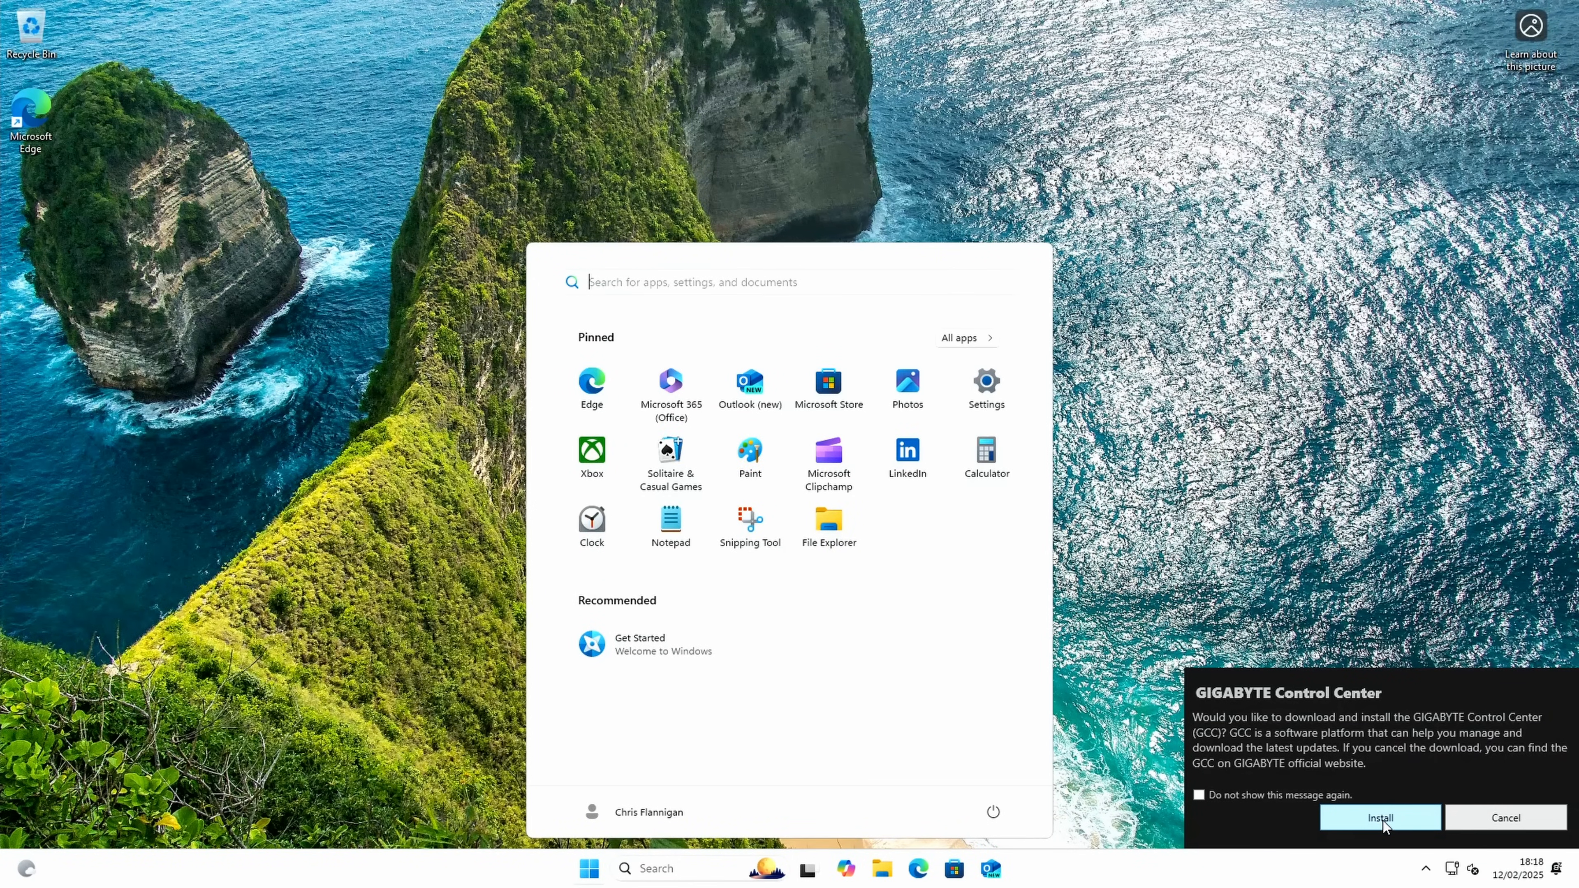
click(1381, 819)
click(879, 564)
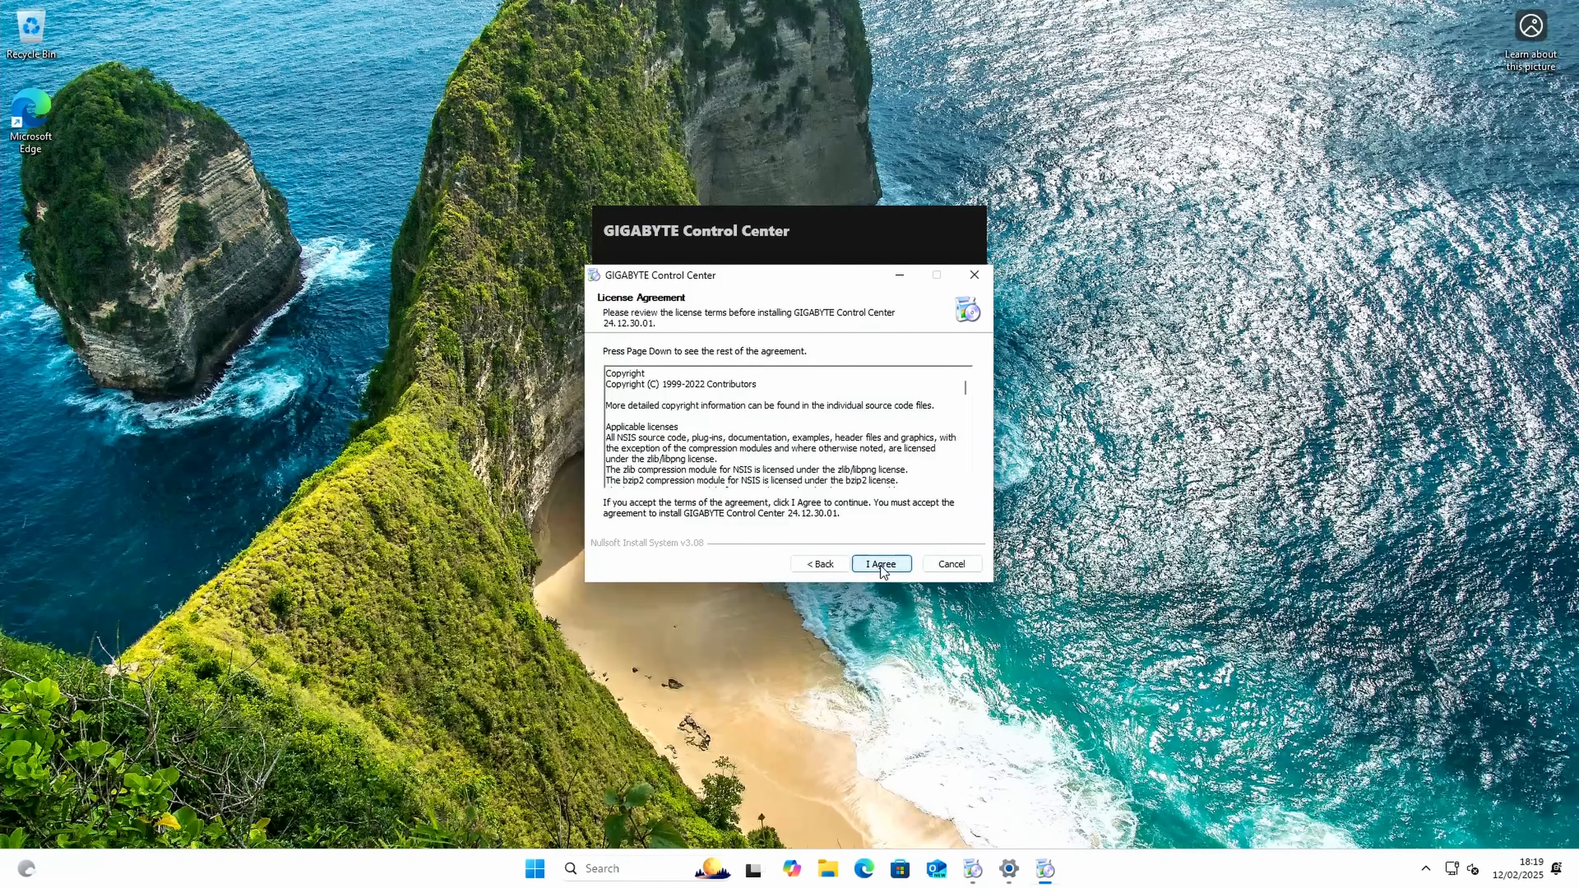
click(881, 565)
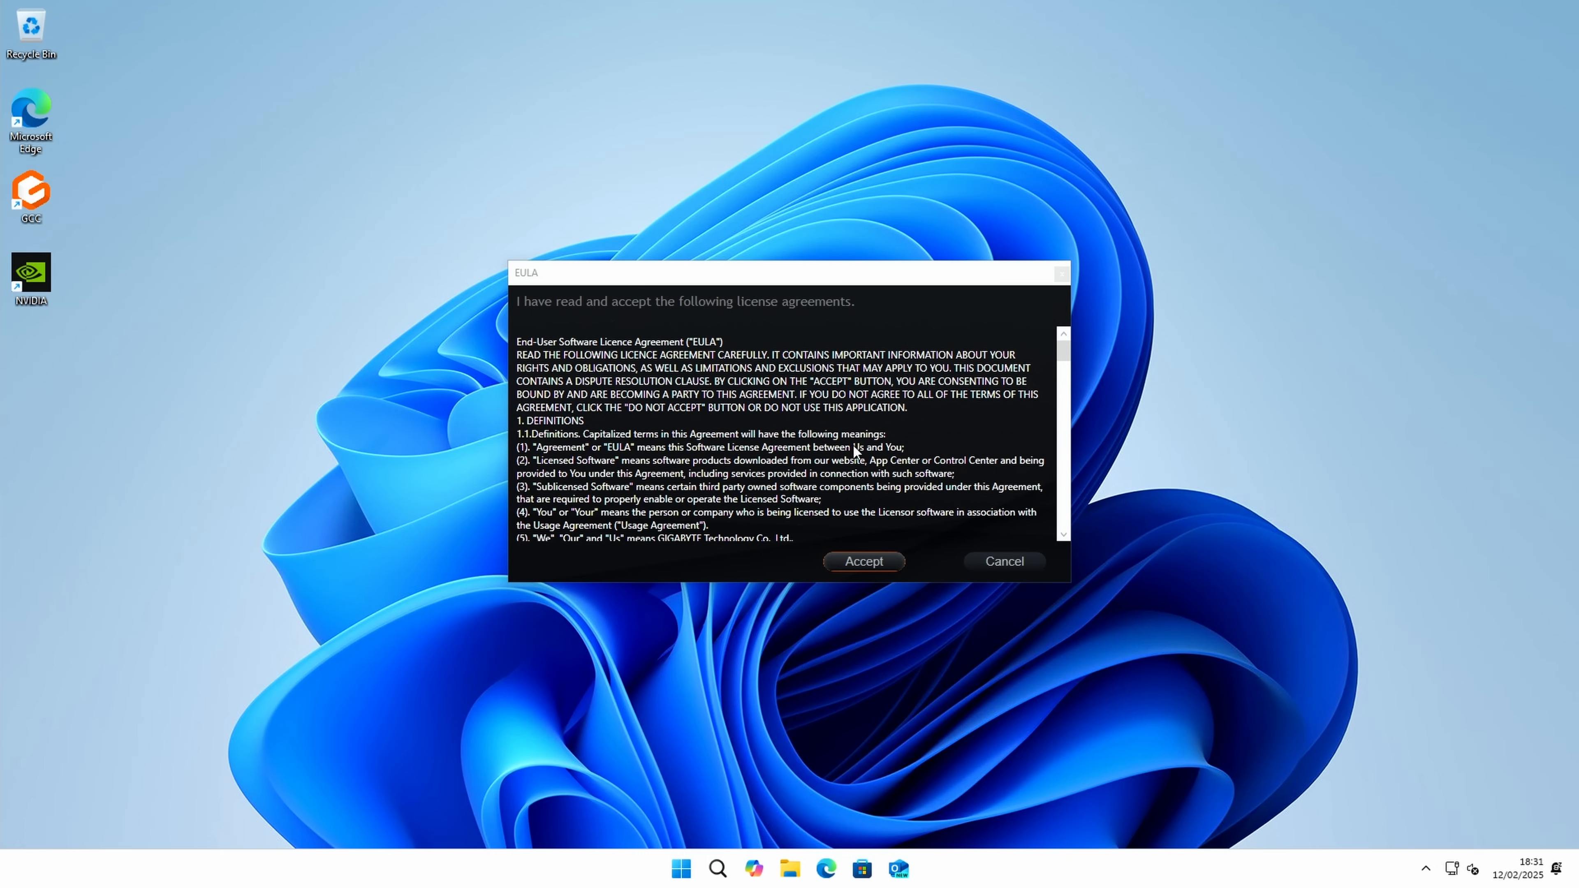
click(865, 563)
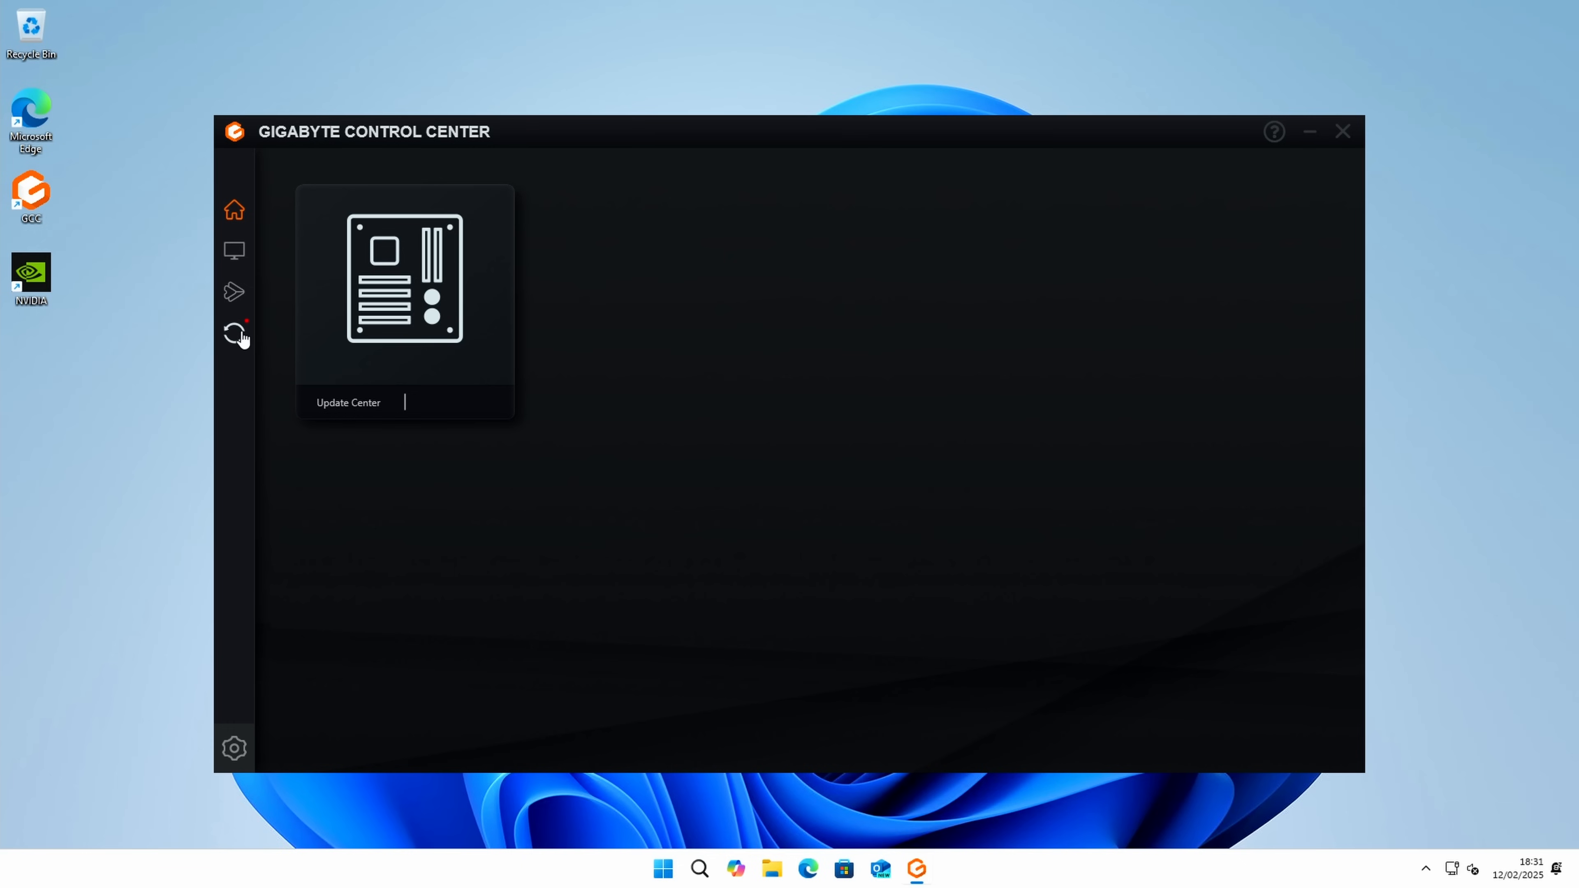
Step: Deselect all available updates and select only the Gigabyte MB RGB tool, VGA tool, MediaTek WiFi 7 driver and MediaTek Bluetooth driver
click(239, 336)
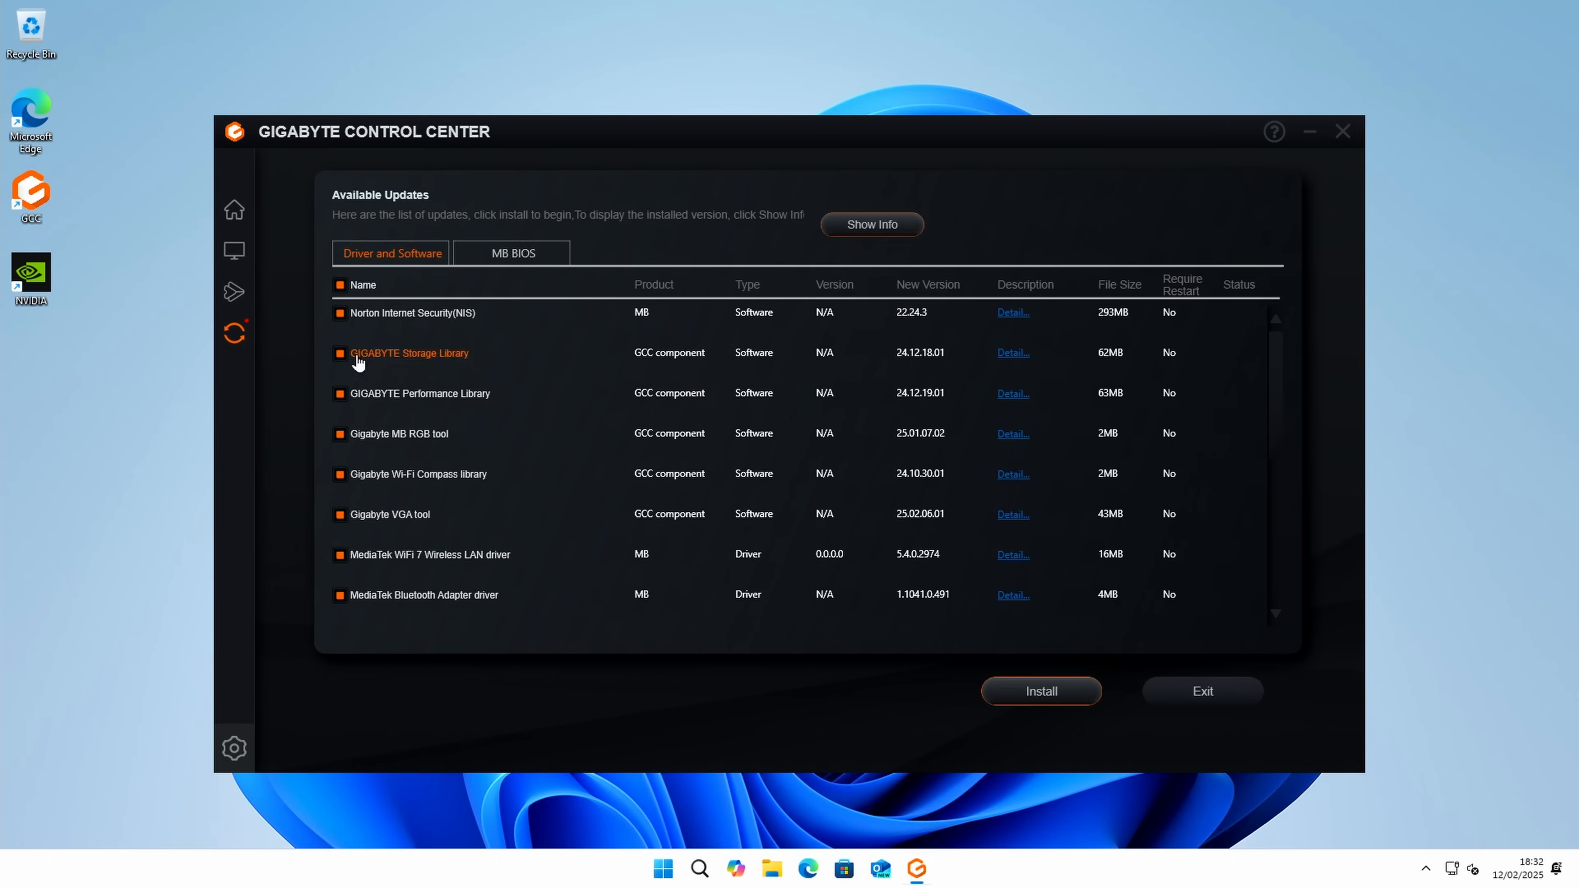
click(339, 285)
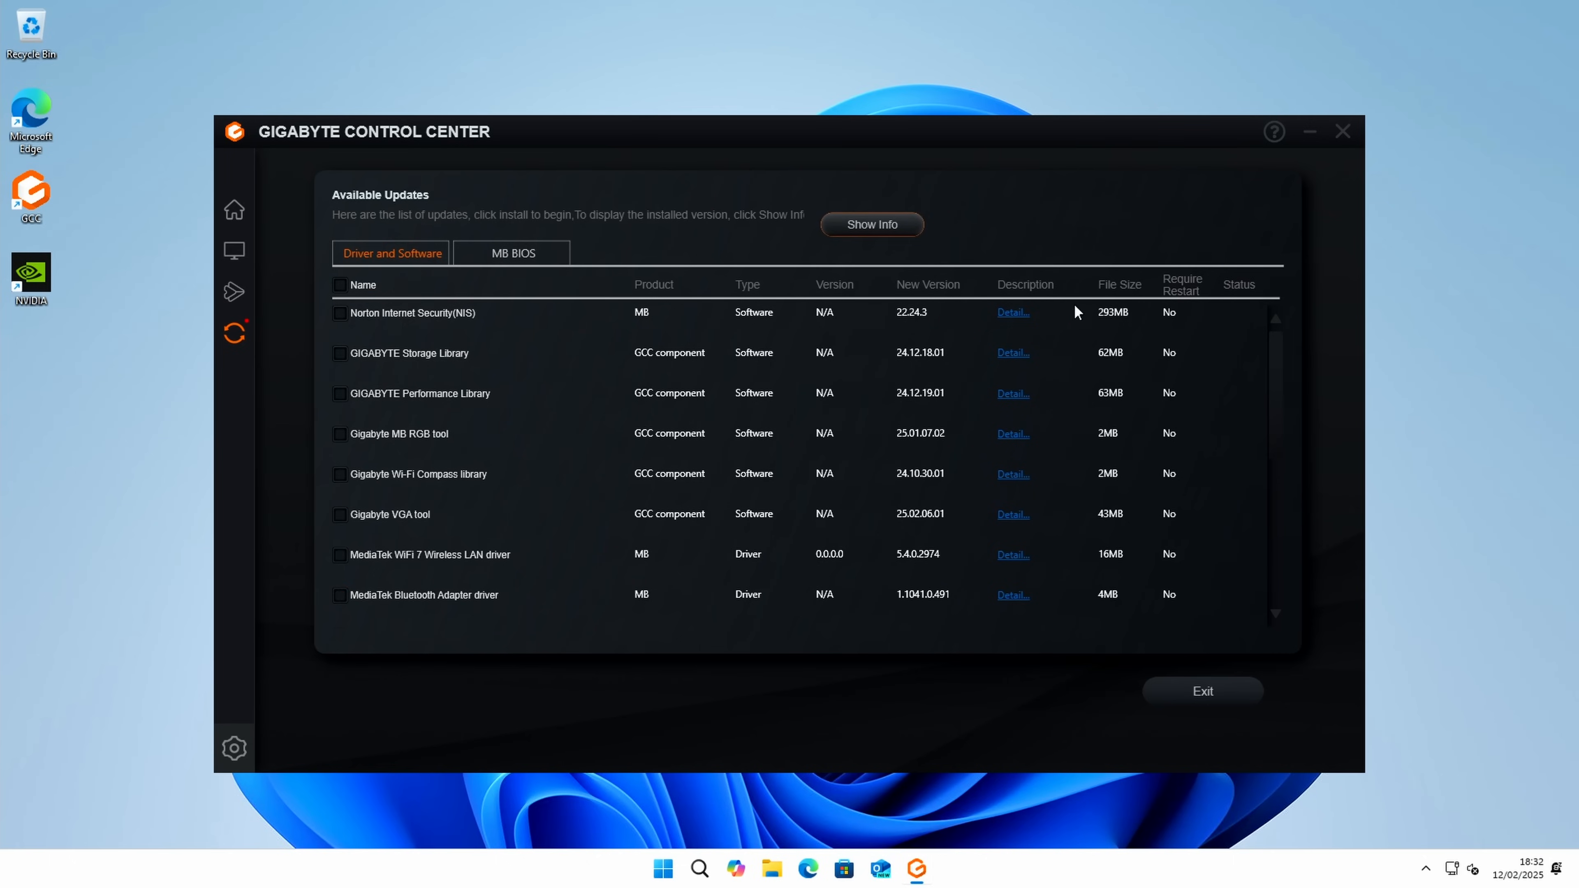
click(340, 434)
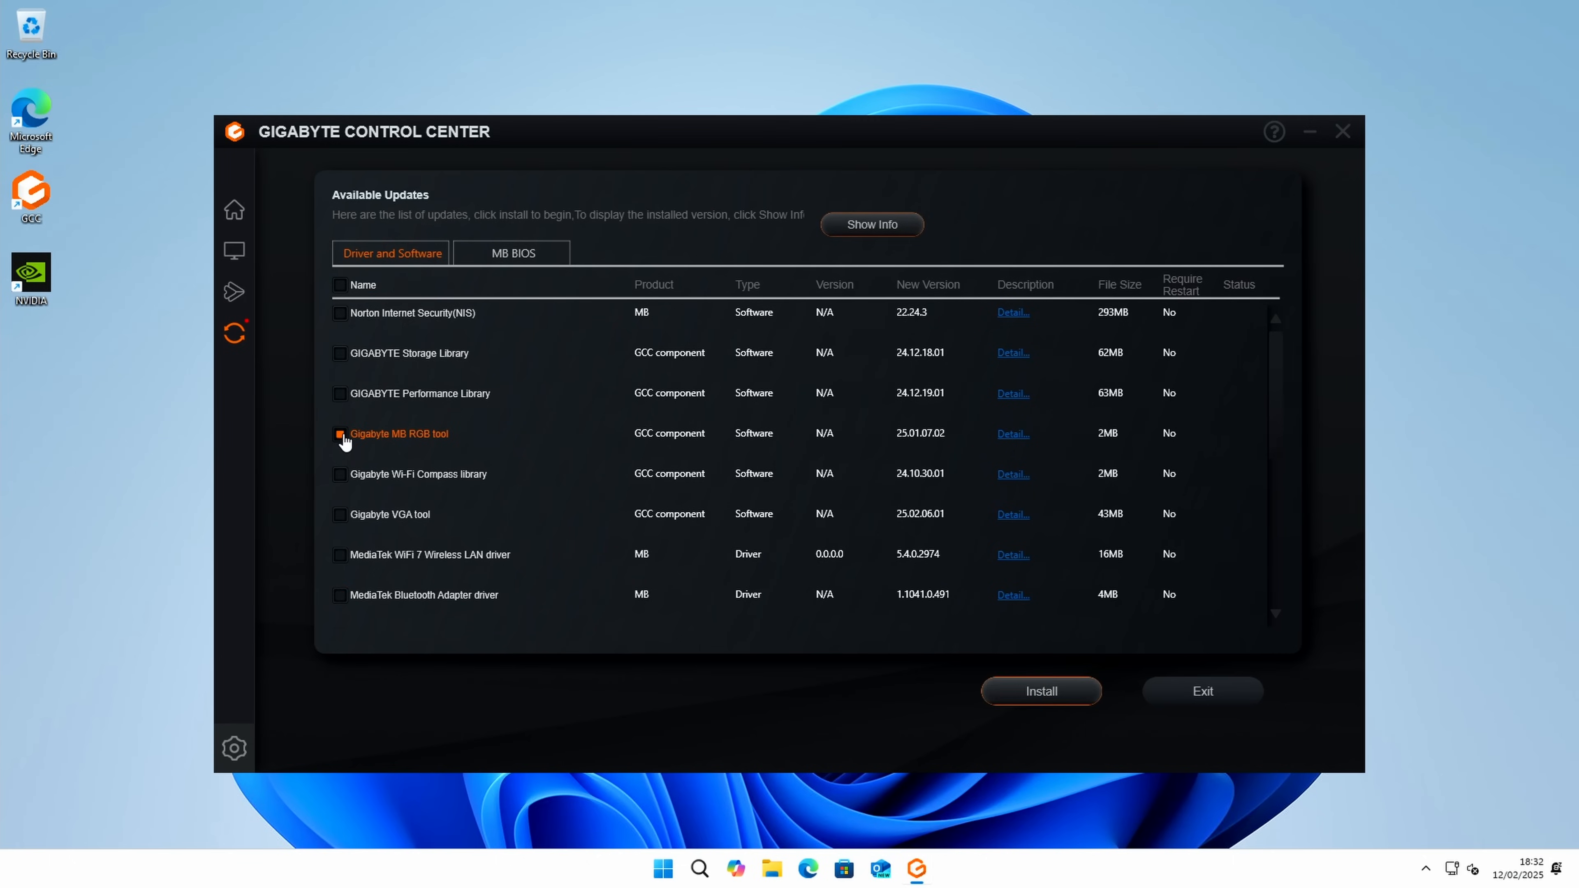
click(340, 516)
click(341, 554)
click(340, 598)
Step: Add the AMD Chipset, Realtek LAN and Realtek High Definition Audio drivers to the selection and install the selected updates
scroll(345, 548, down, 3)
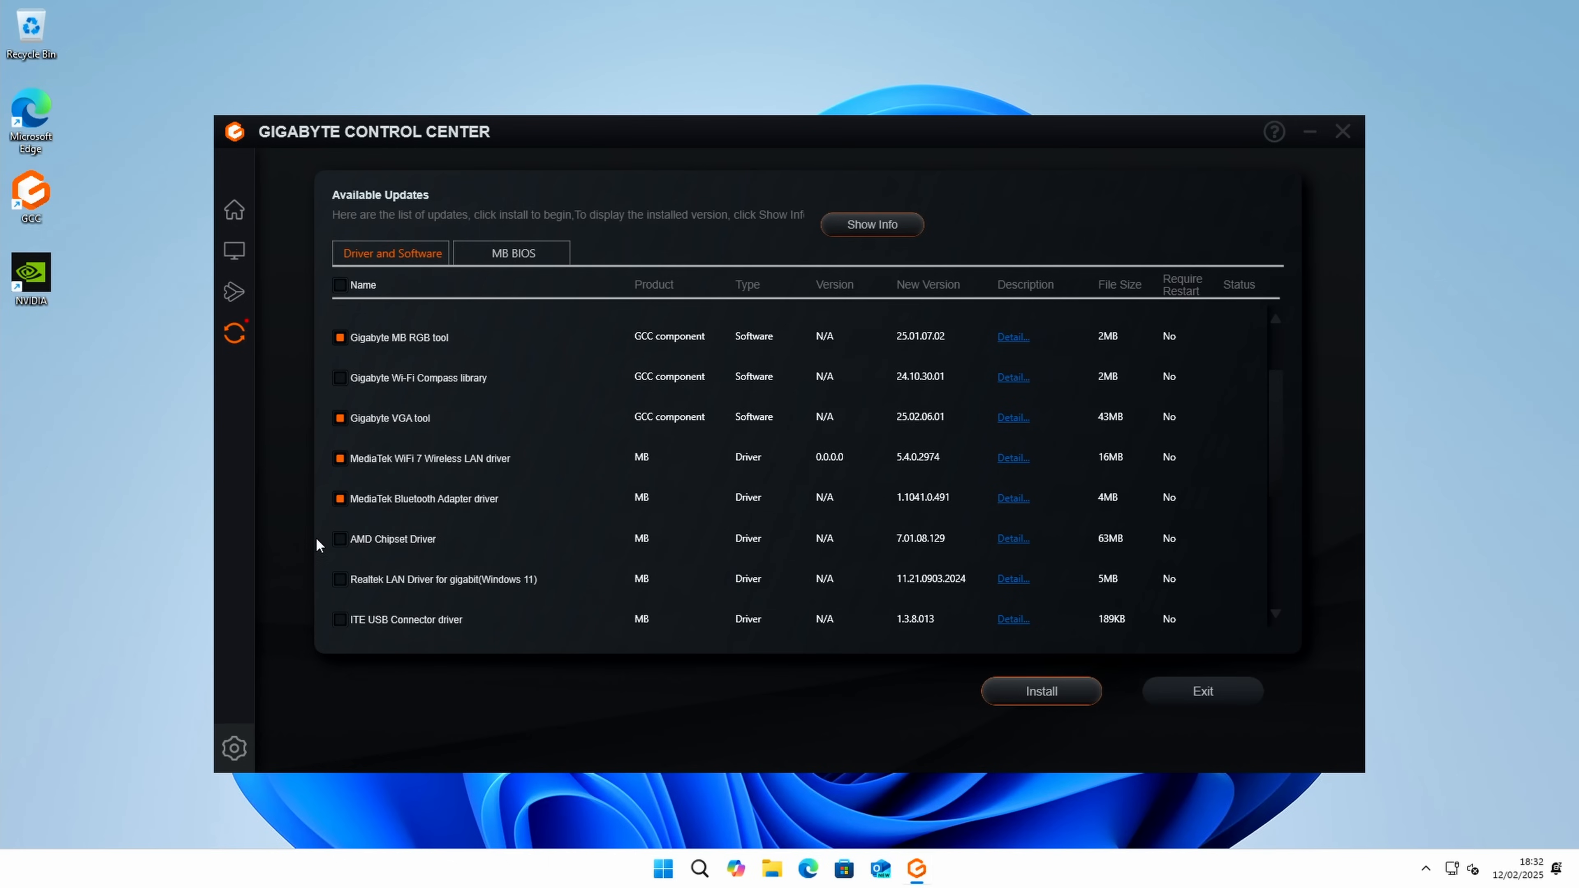
click(340, 579)
scroll(418, 551, down, 3)
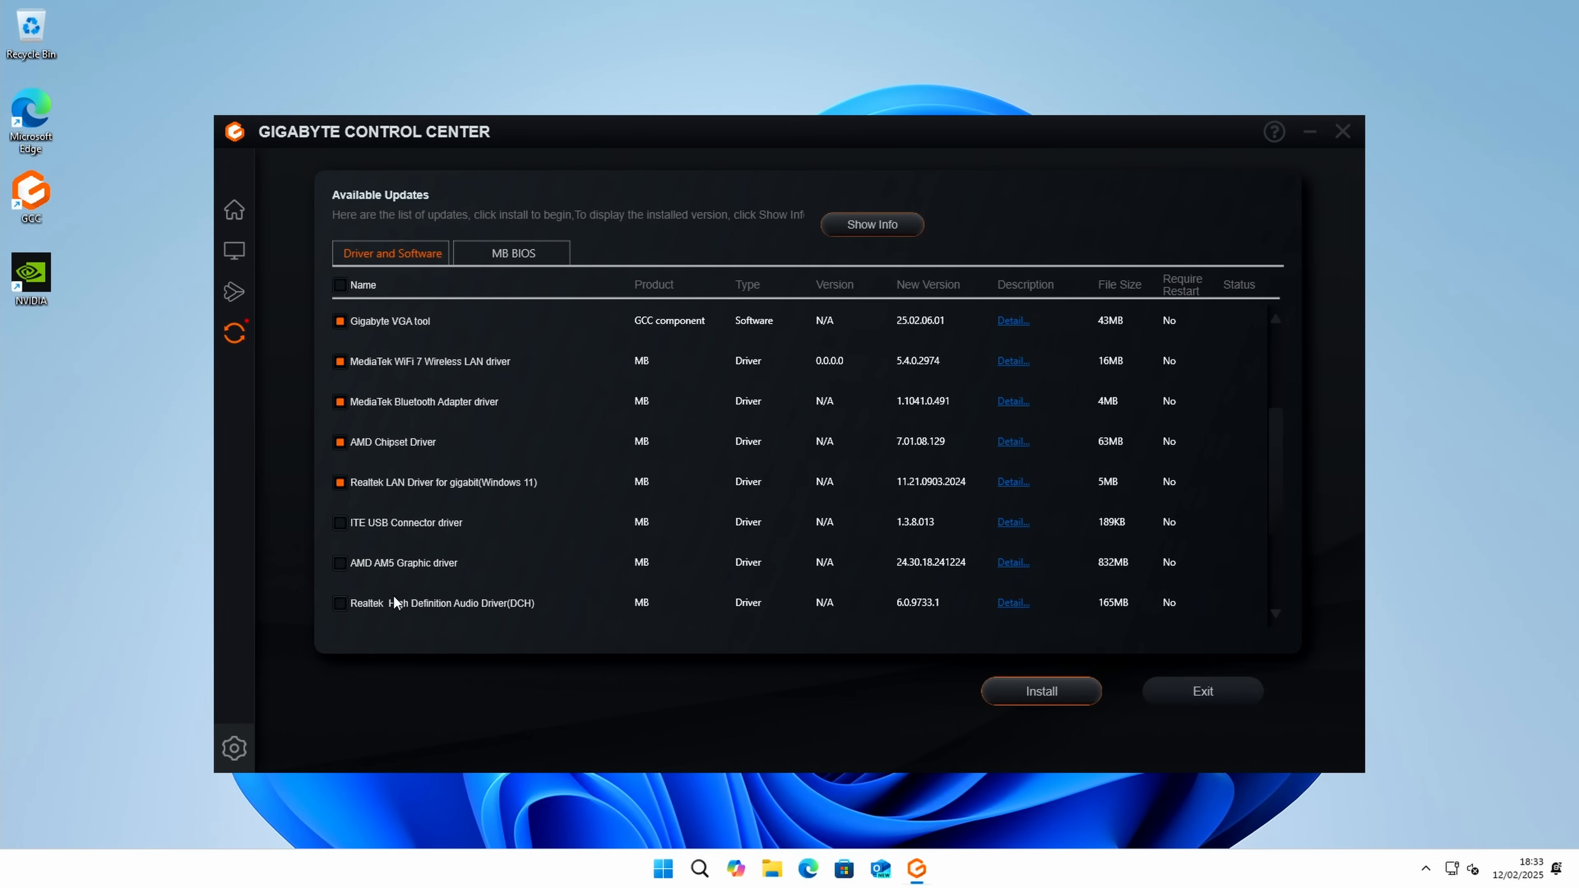
click(340, 602)
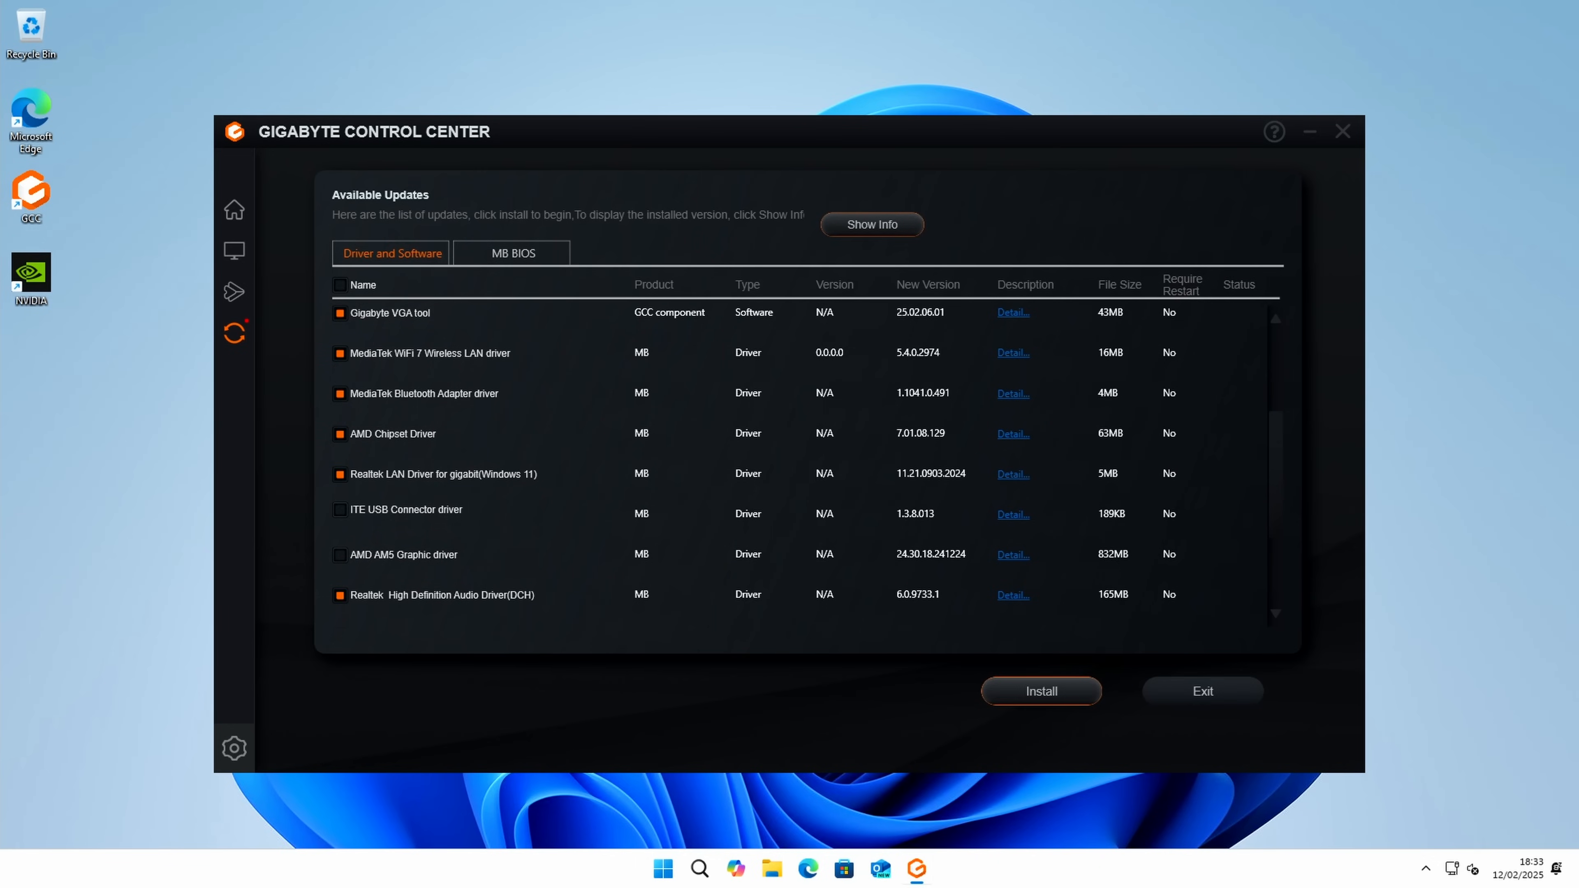
click(1054, 691)
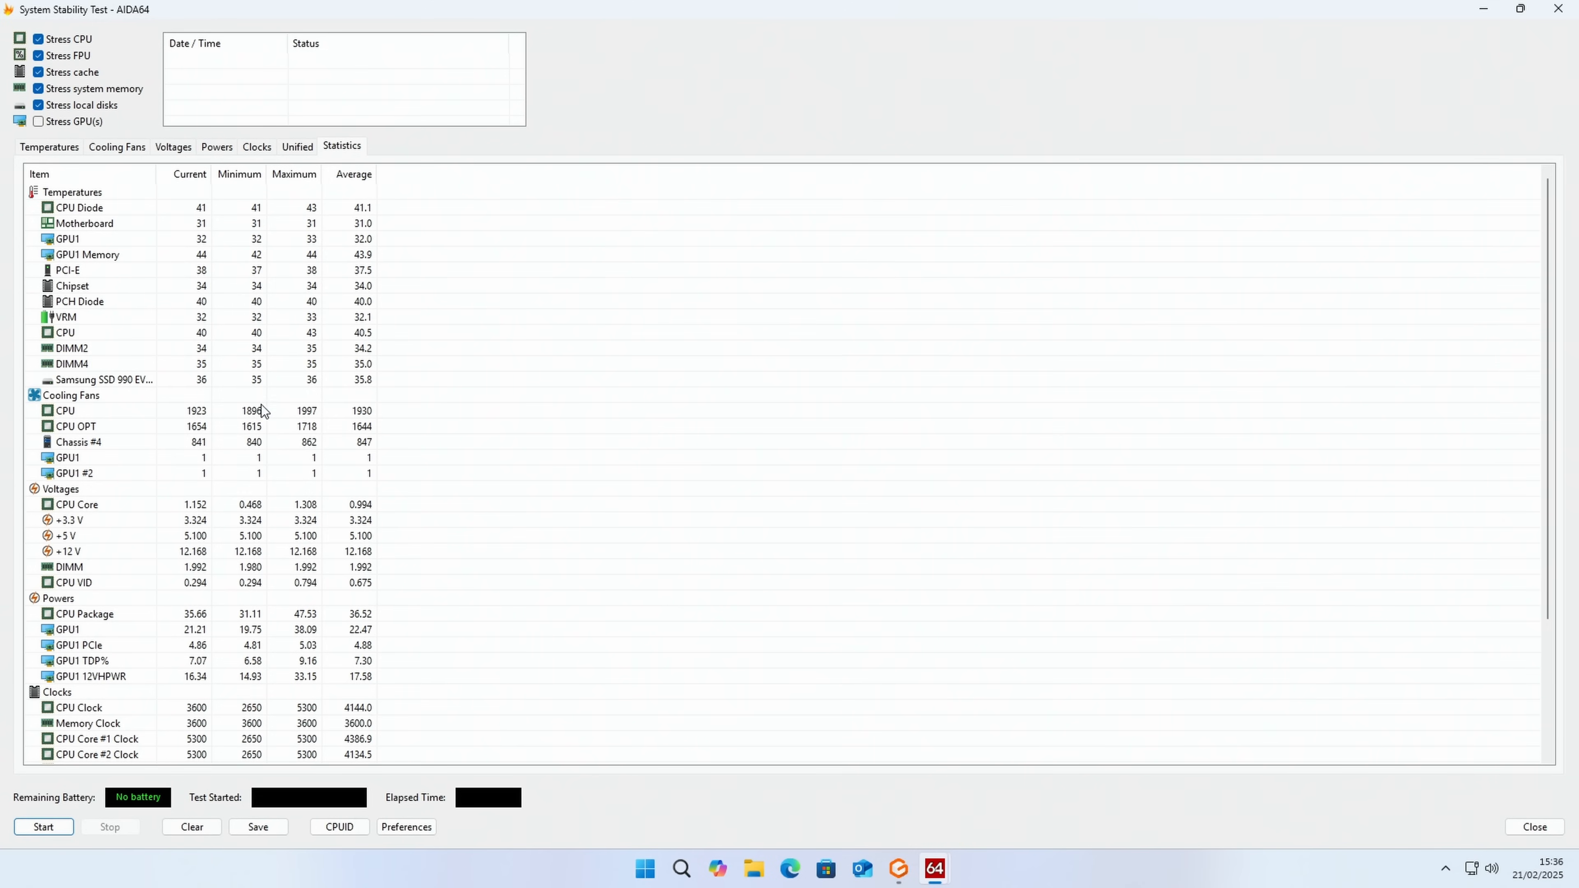
Step: Switch to GIGABYTE Control Center, set fan control to Manual and apply a CPU fan curve from 20% at 20°C to 100% at about 84°C
click(900, 871)
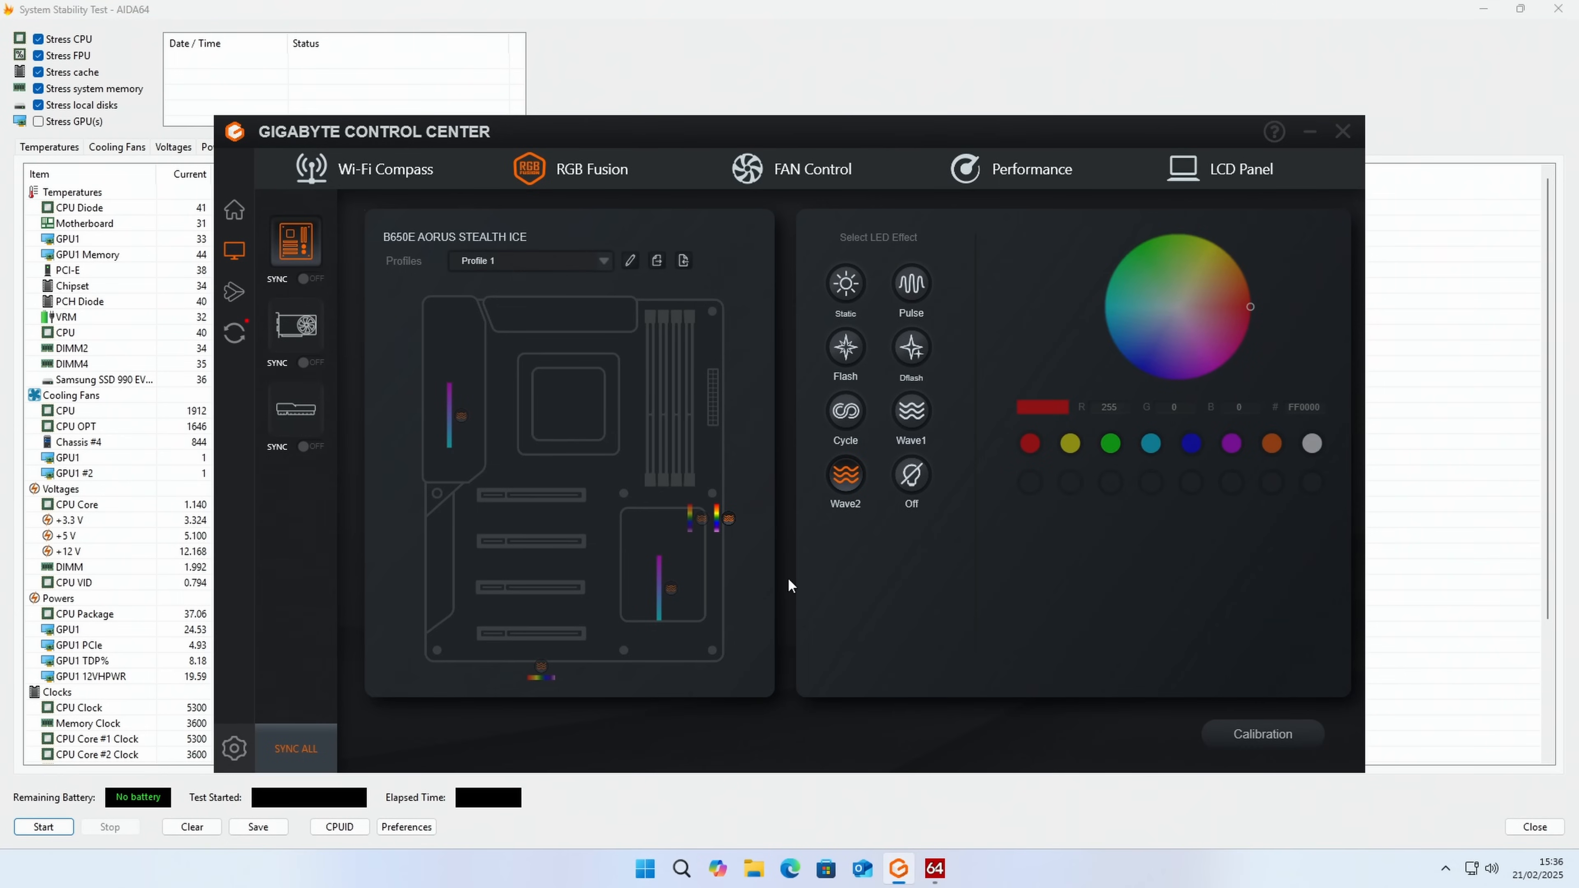
click(821, 166)
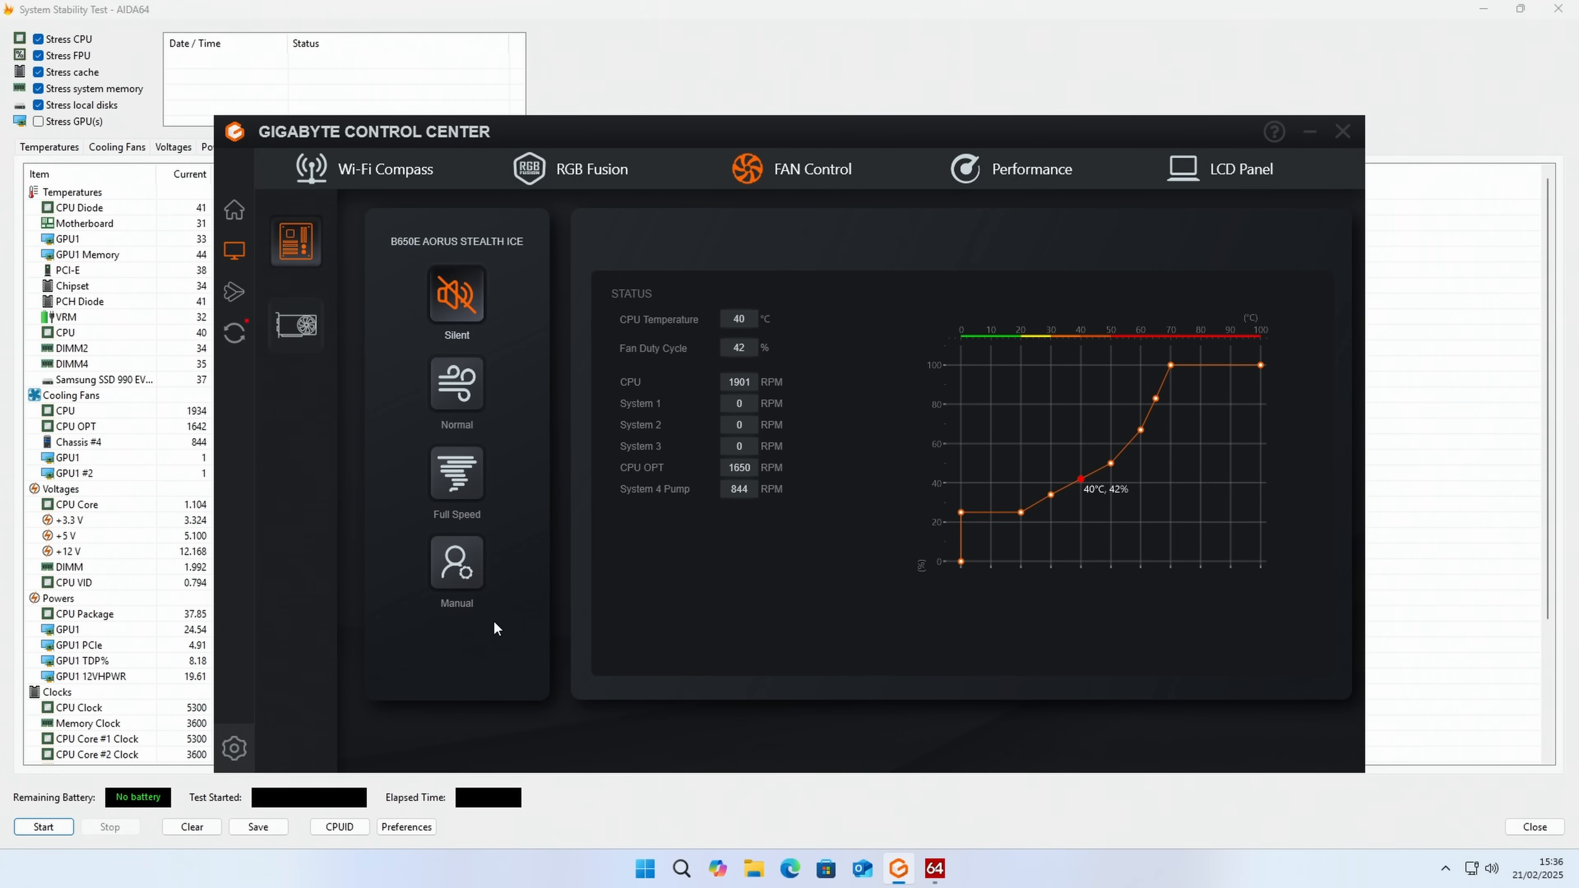
click(458, 566)
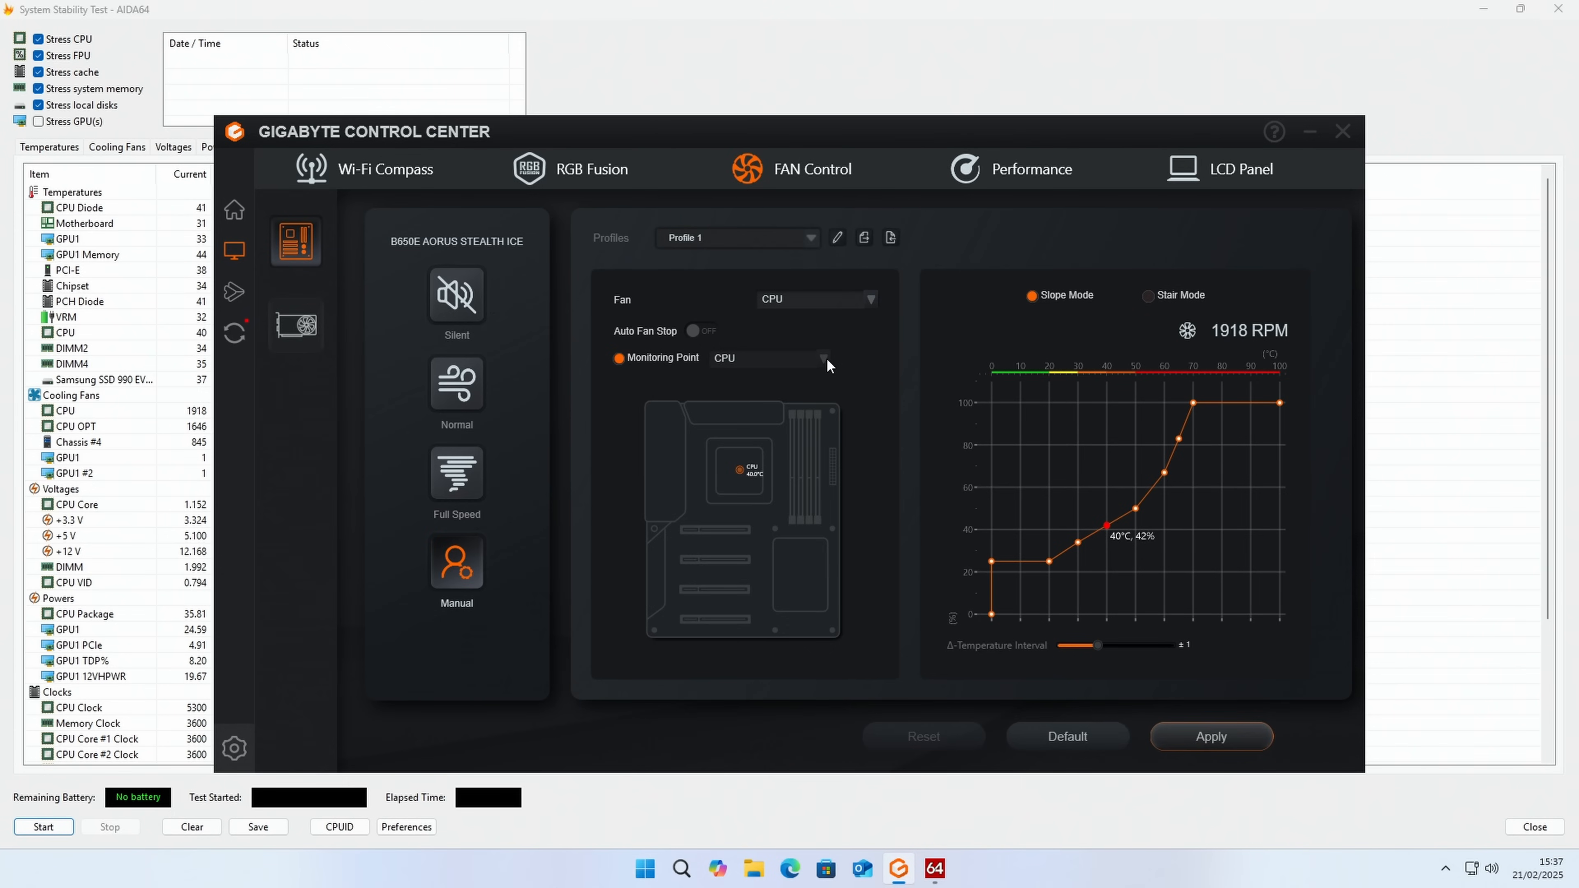
mouse_move(1002, 562)
mouse_down()
mouse_move(1013, 587)
mouse_move(1024, 571)
mouse_up()
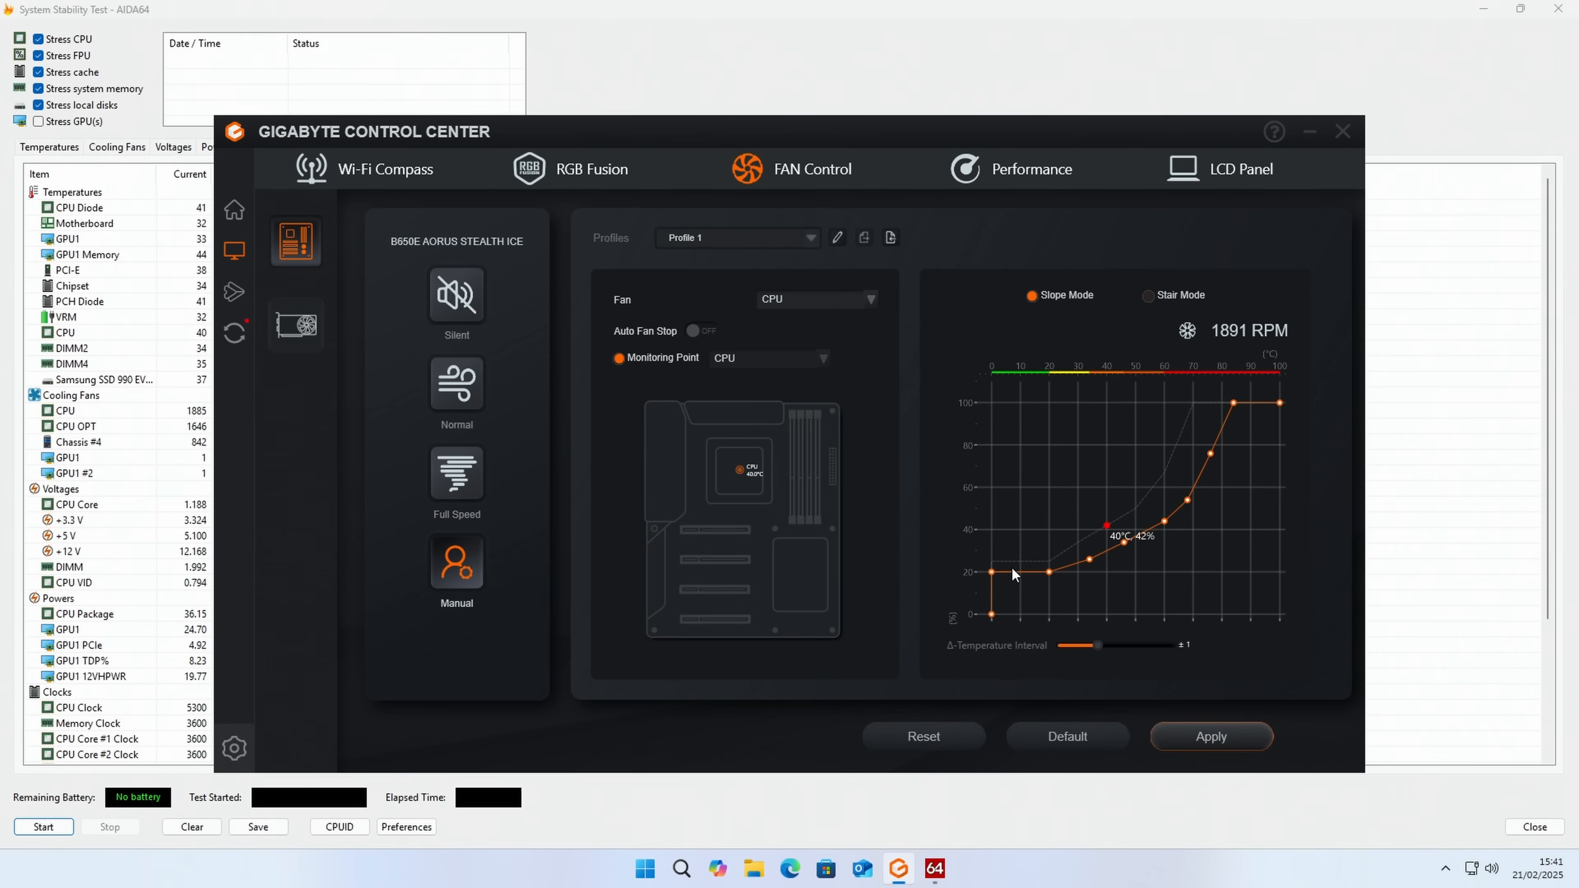
mouse_move(1057, 571)
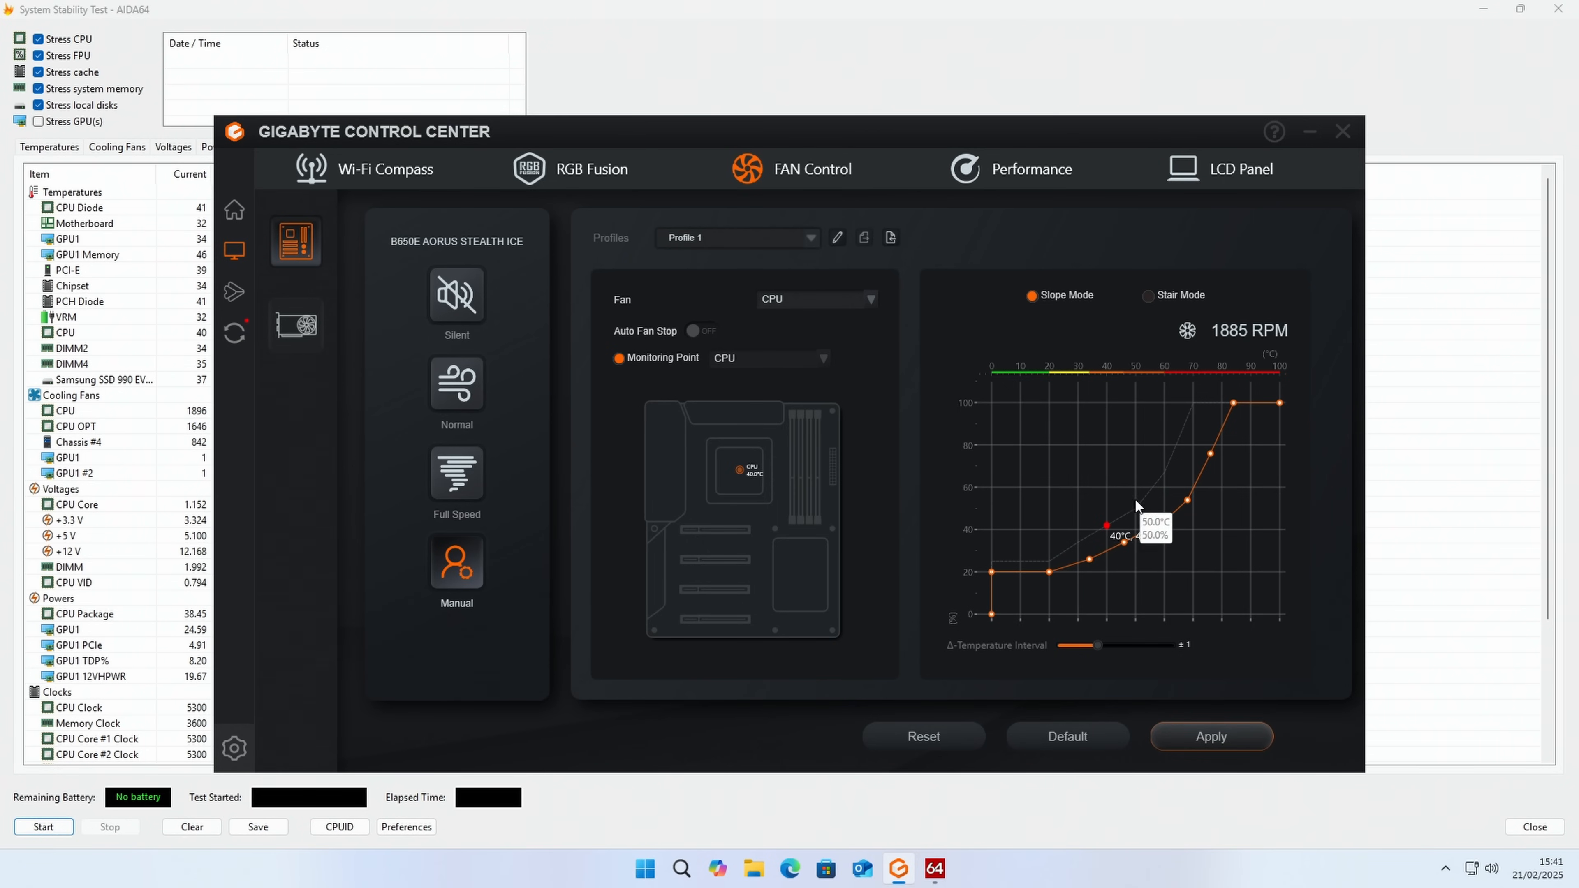
click(1222, 739)
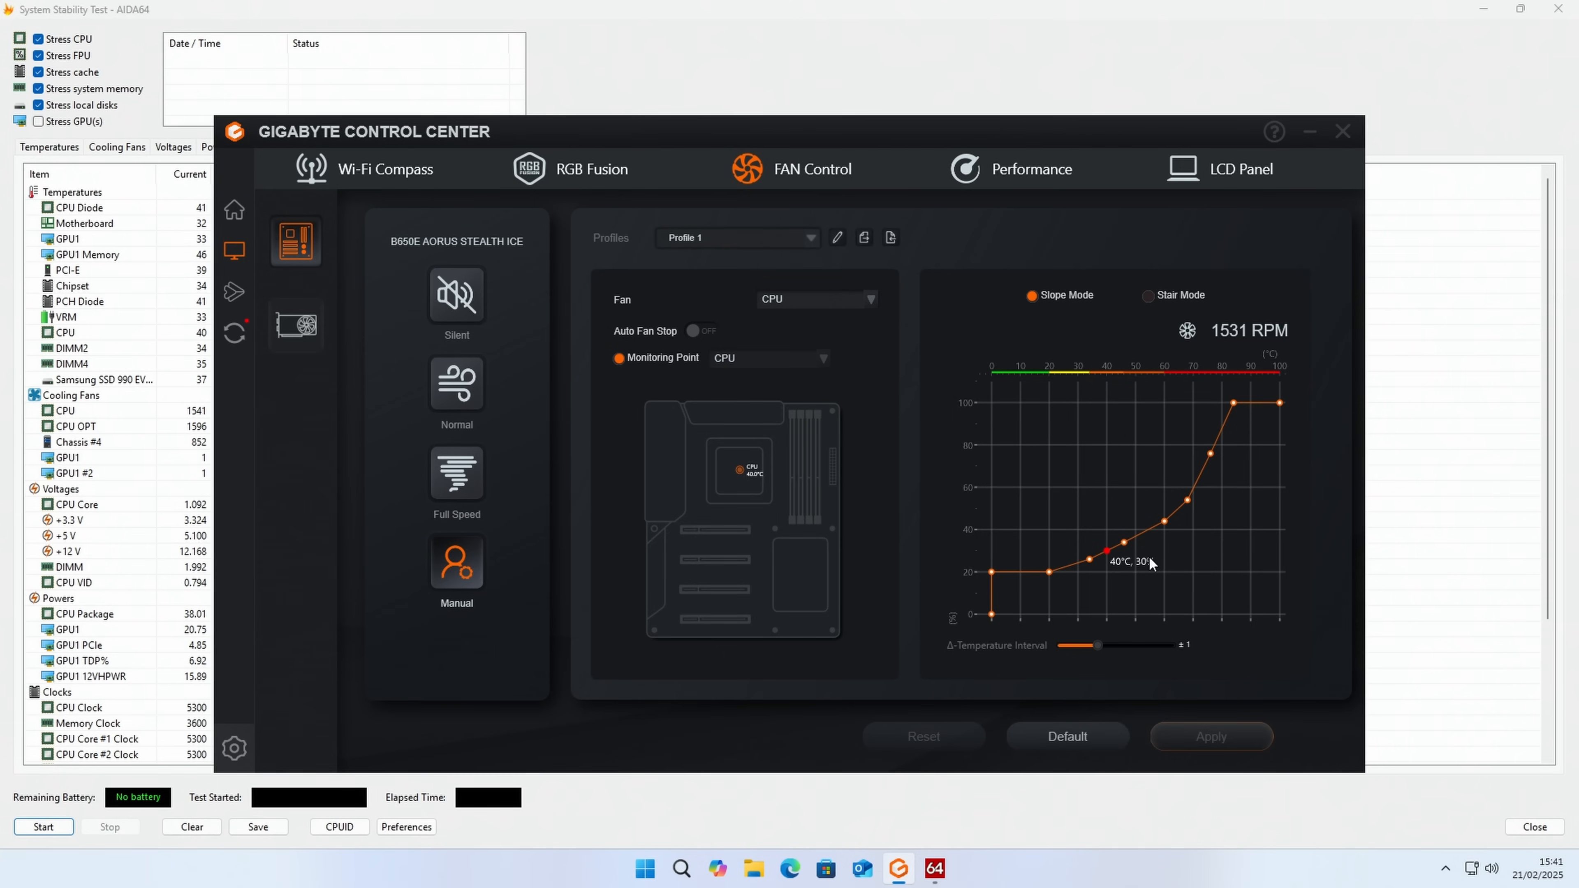
Step: Lower the CPU fan curve's middle points to about 22% at 34°C, 30% at 48°C and 40% at 60°C, and apply it
drag(1171, 521, 1165, 529)
drag(1126, 551, 1088, 567)
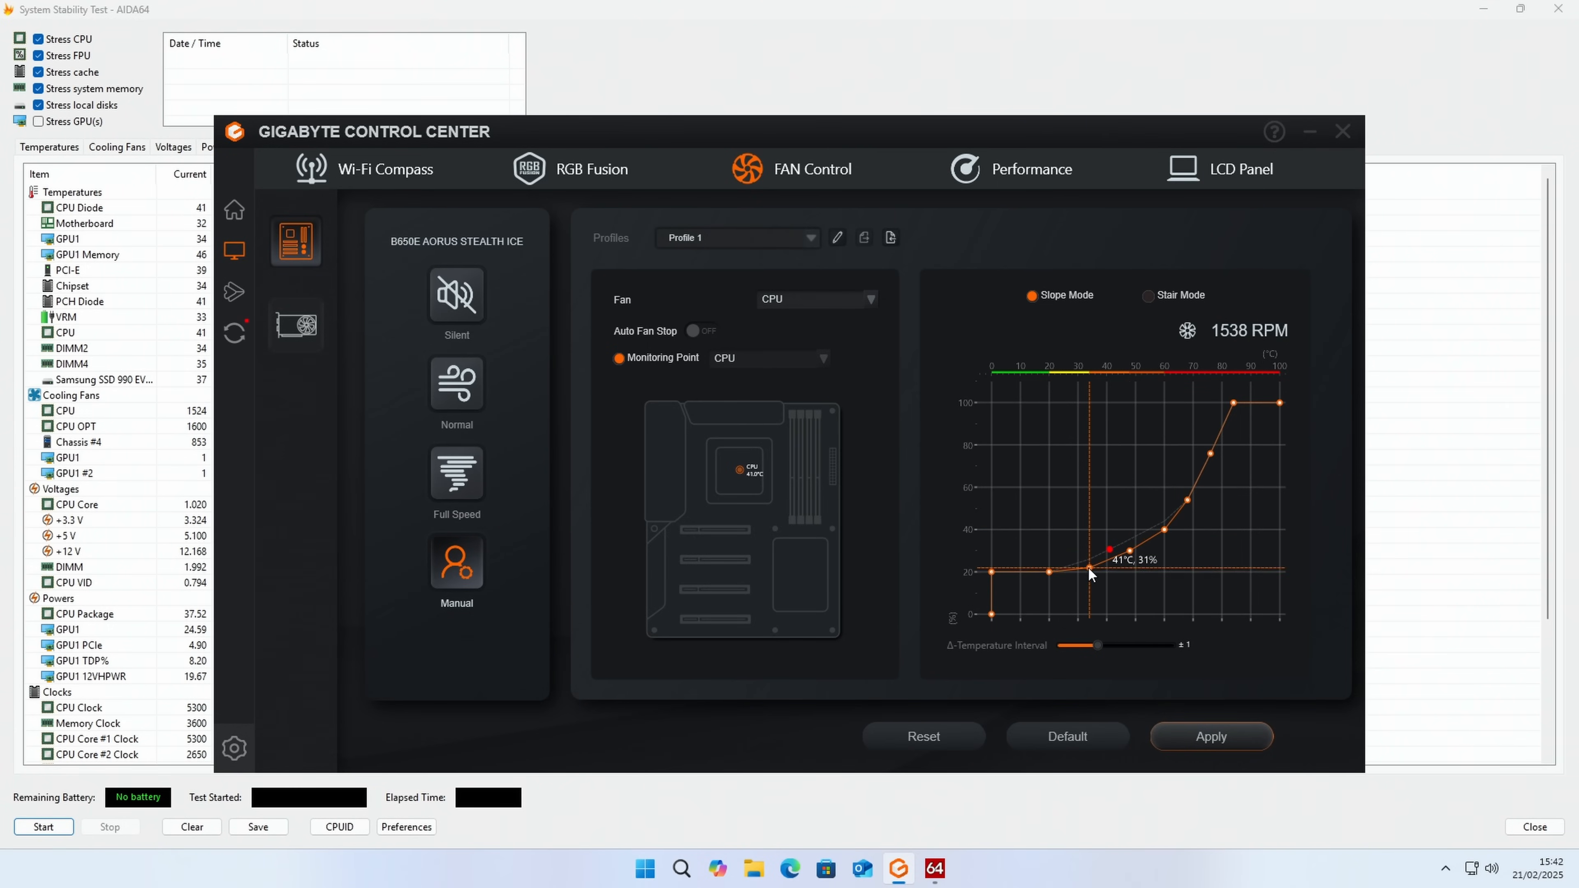
click(1200, 735)
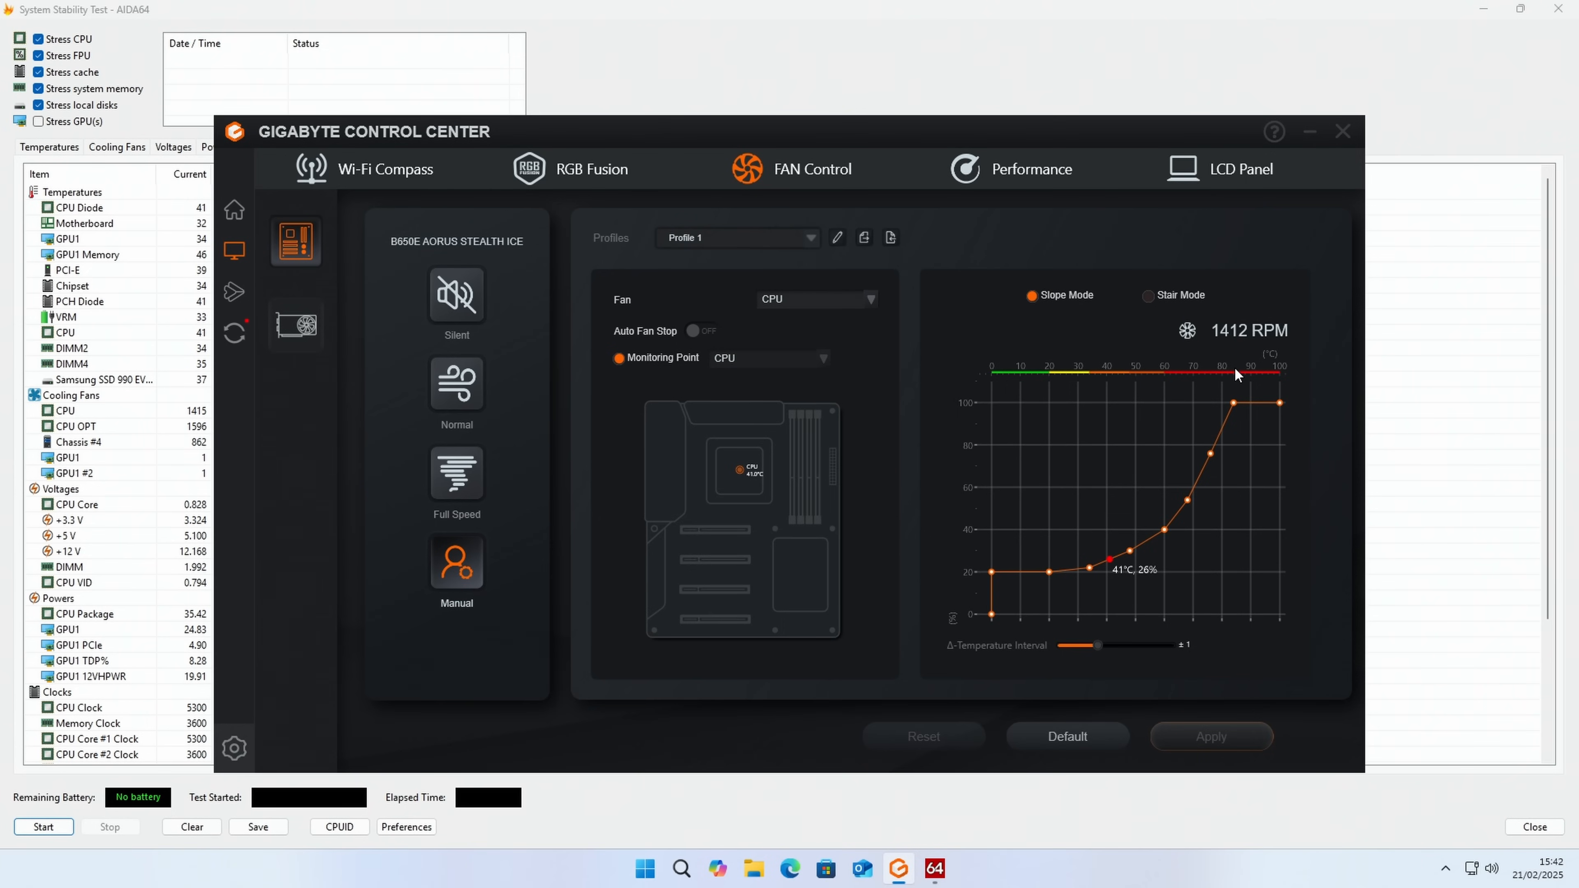
Step: Set the CPU OPT fan to 100% across the whole temperature range with CPU as its monitoring point, and apply the curve
click(871, 300)
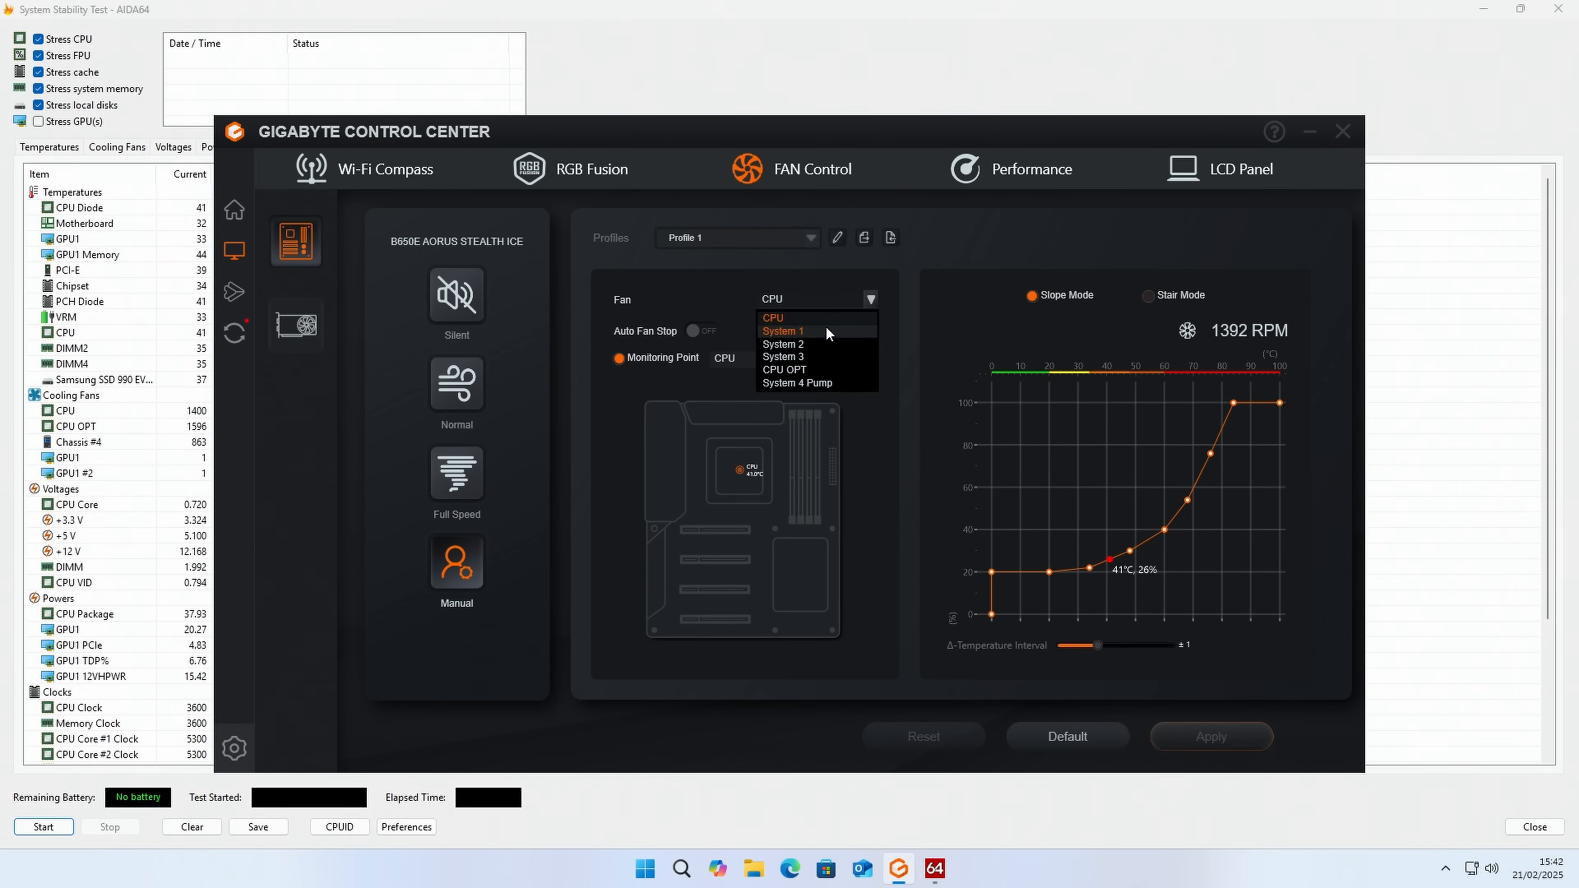
click(813, 370)
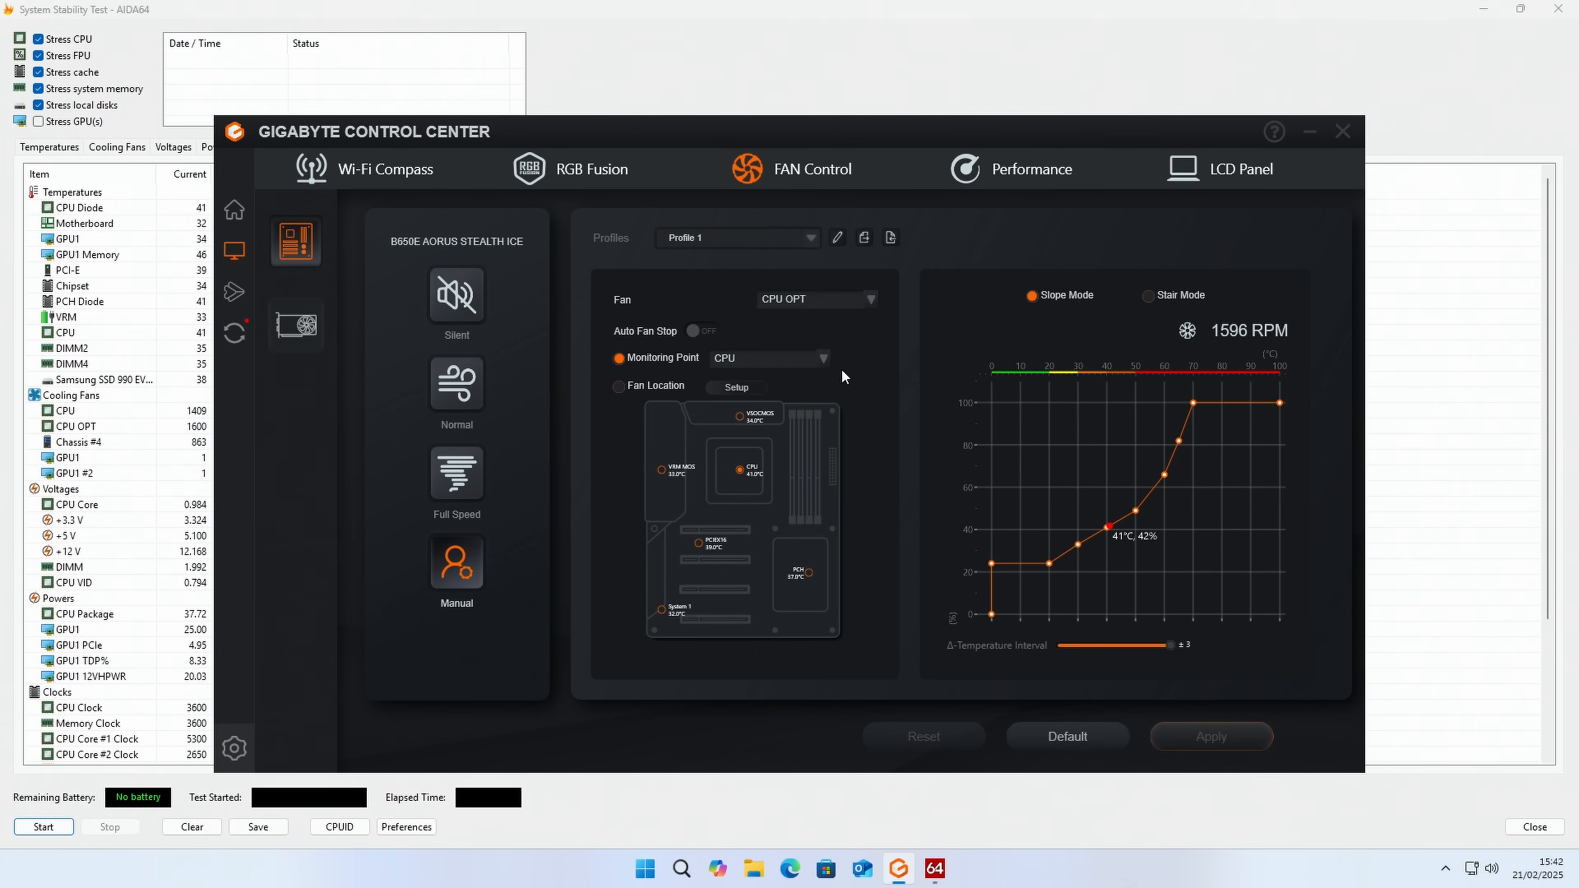
click(822, 360)
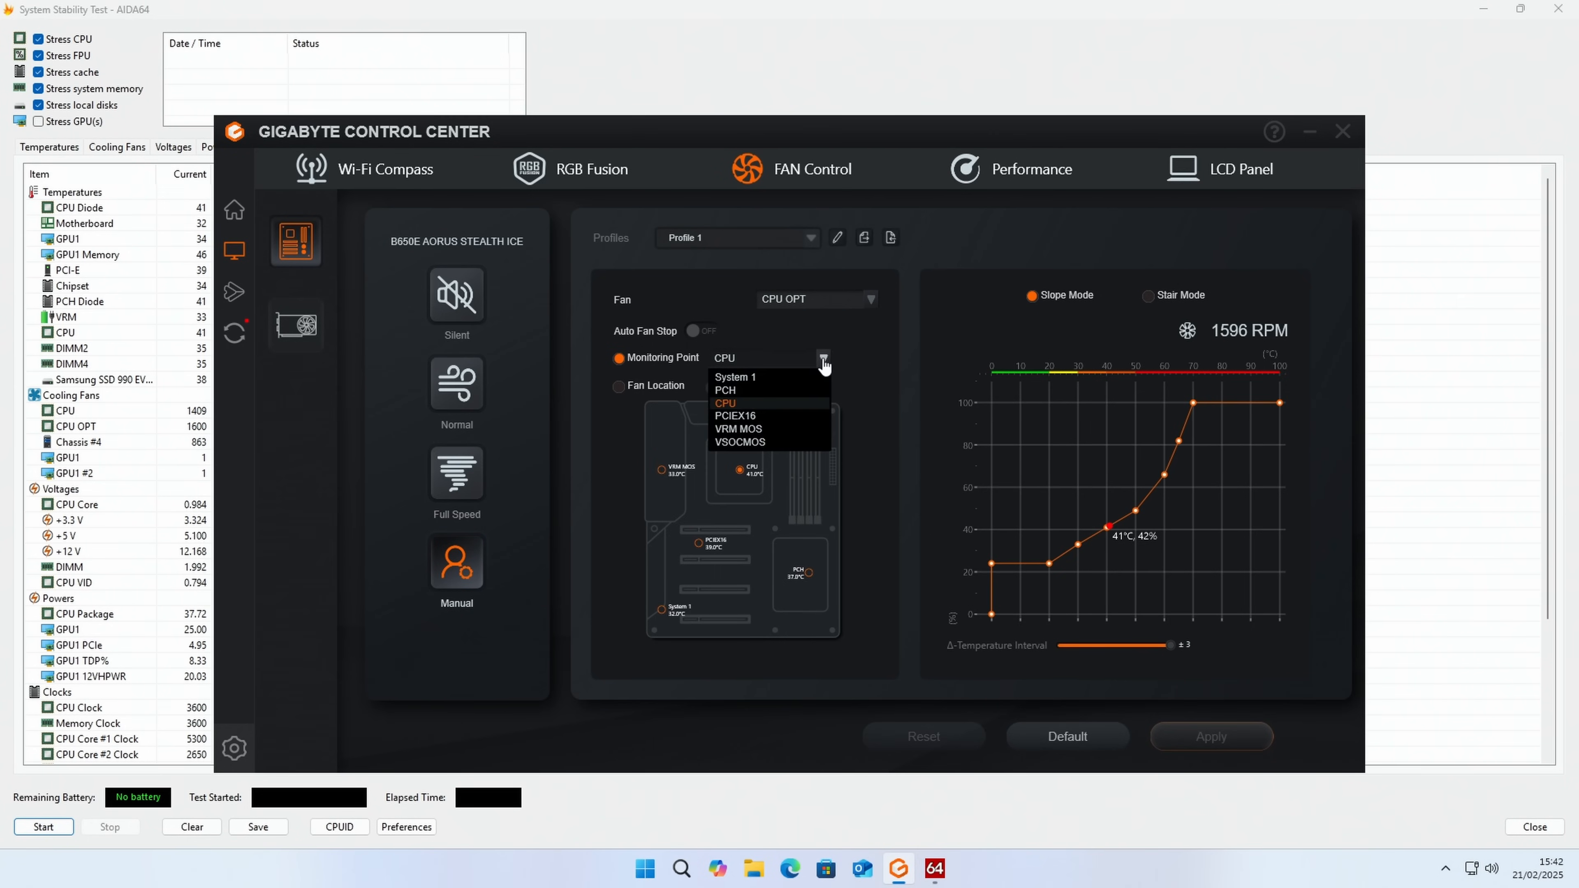
click(791, 403)
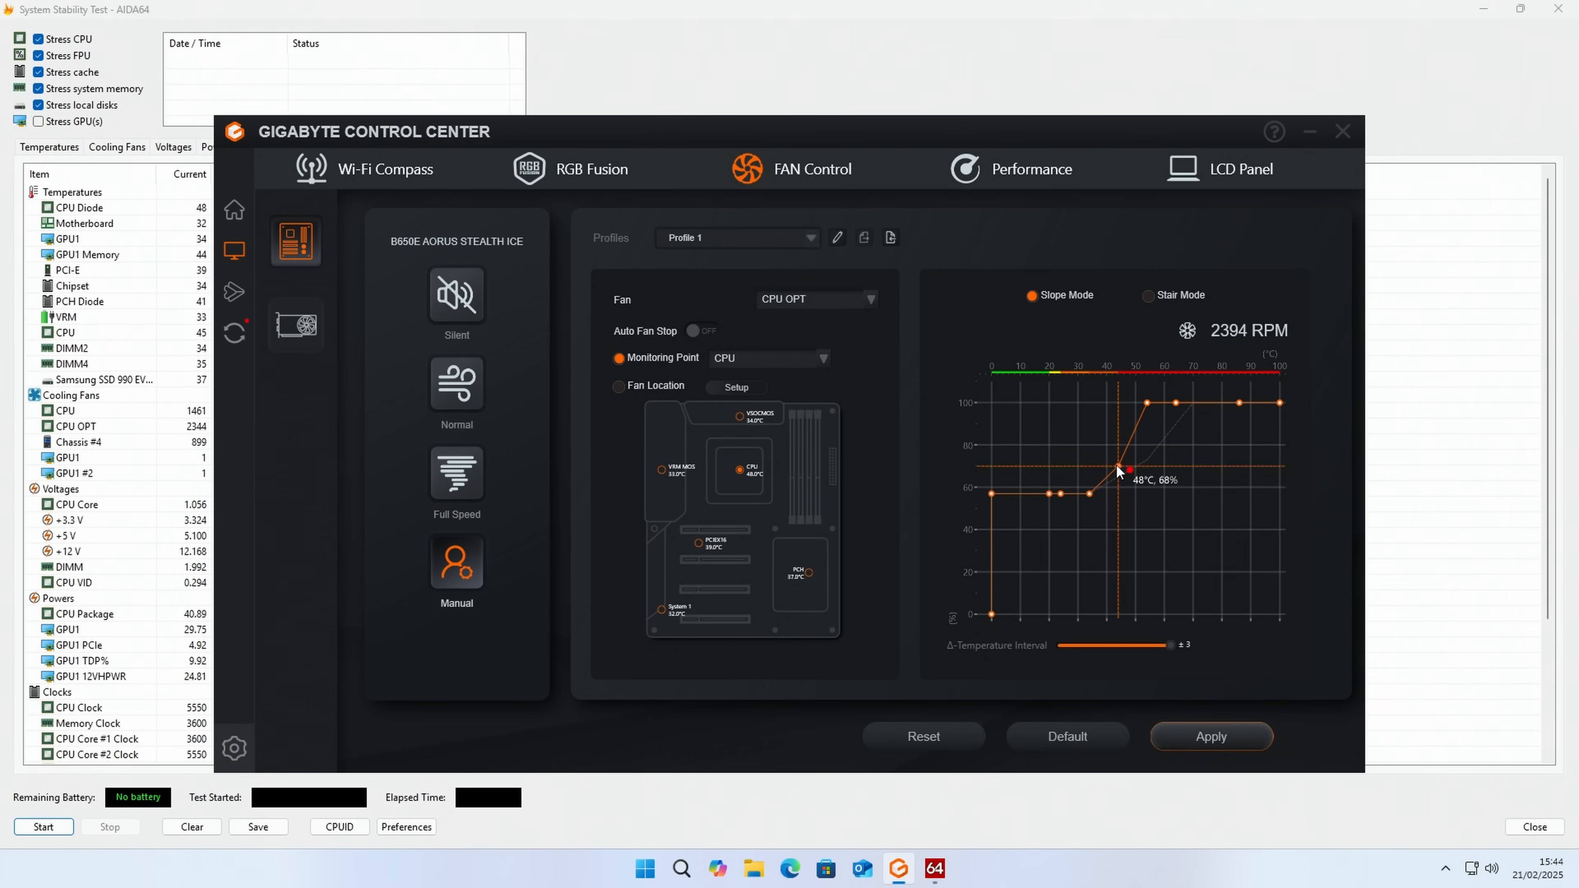
drag(1116, 464, 1077, 402)
mouse_move(1050, 491)
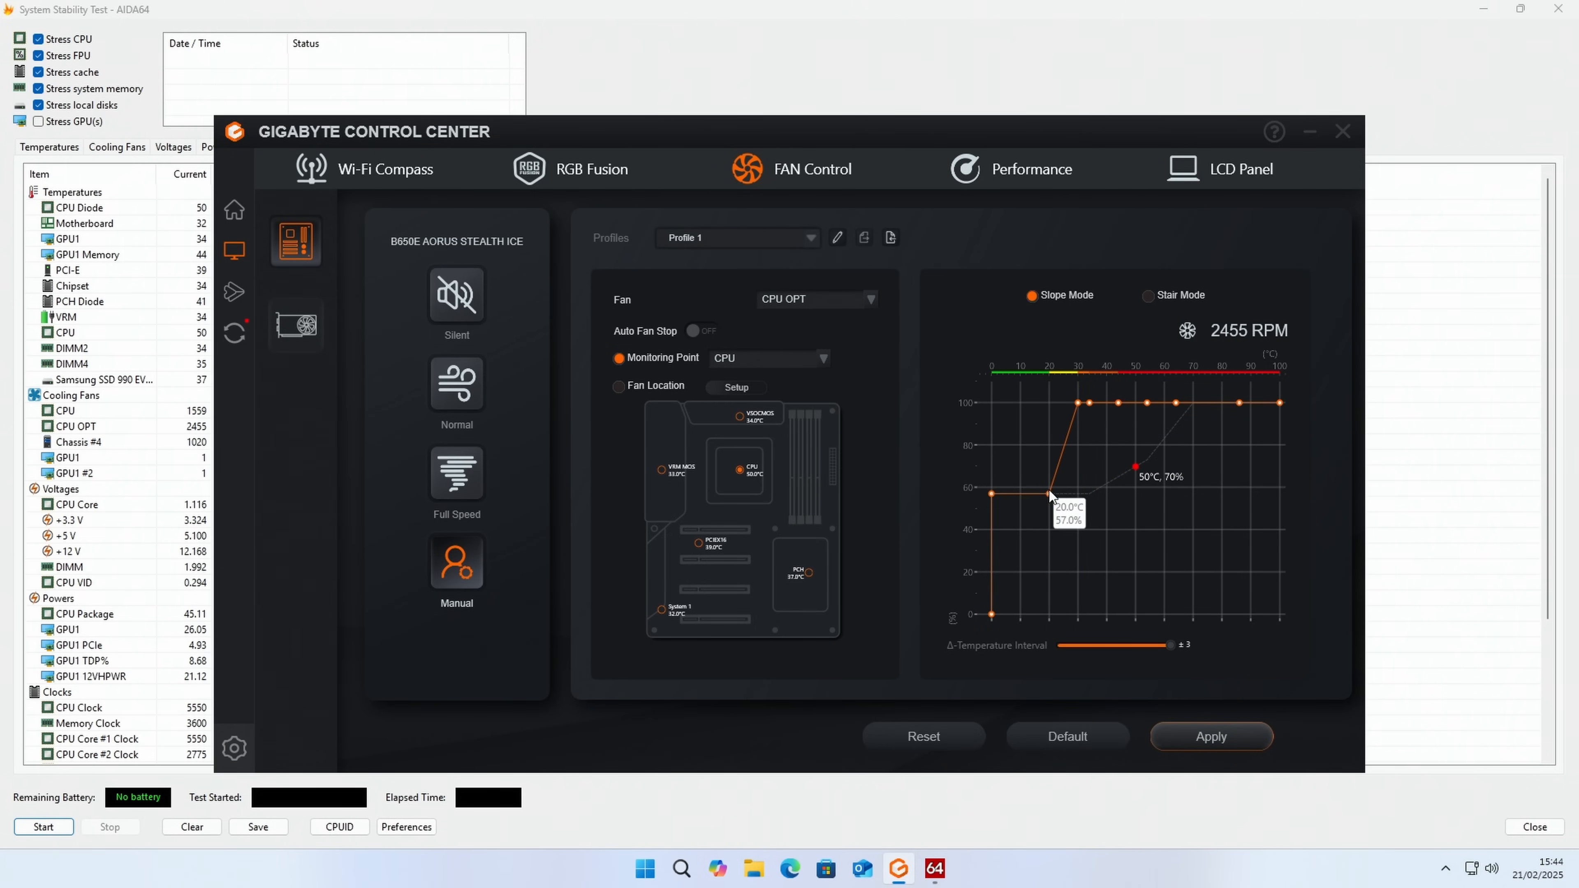
drag(1049, 493, 1047, 390)
click(1216, 737)
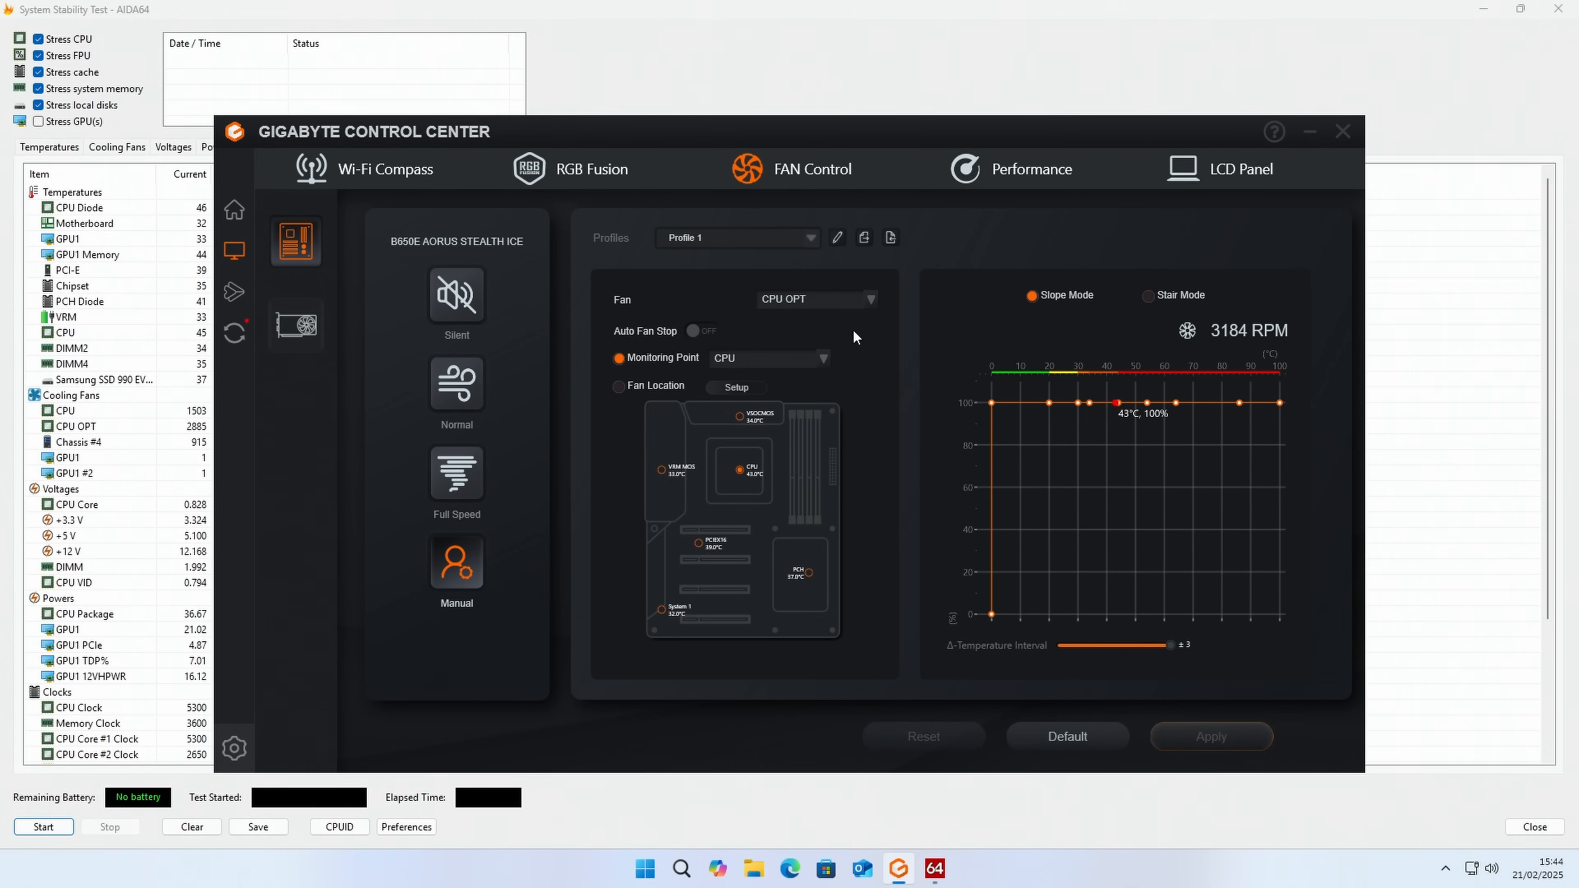
Step: Flatten the System 4 Pump curve to about 20% at 26°C, 44% at 78°C and 100% at 92°C, and apply it
click(871, 300)
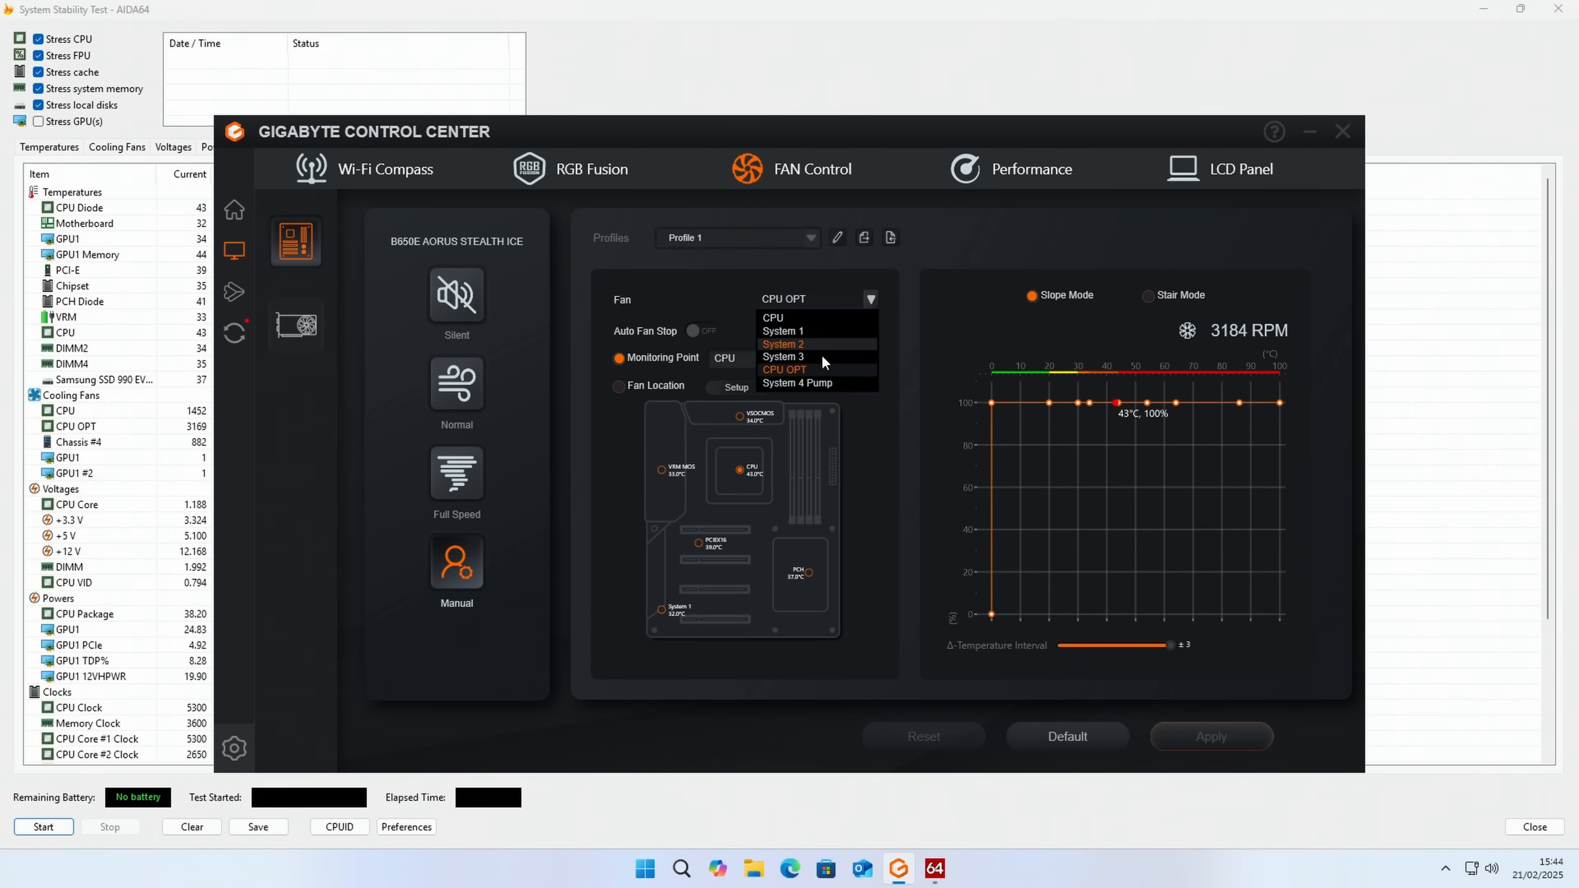
click(813, 383)
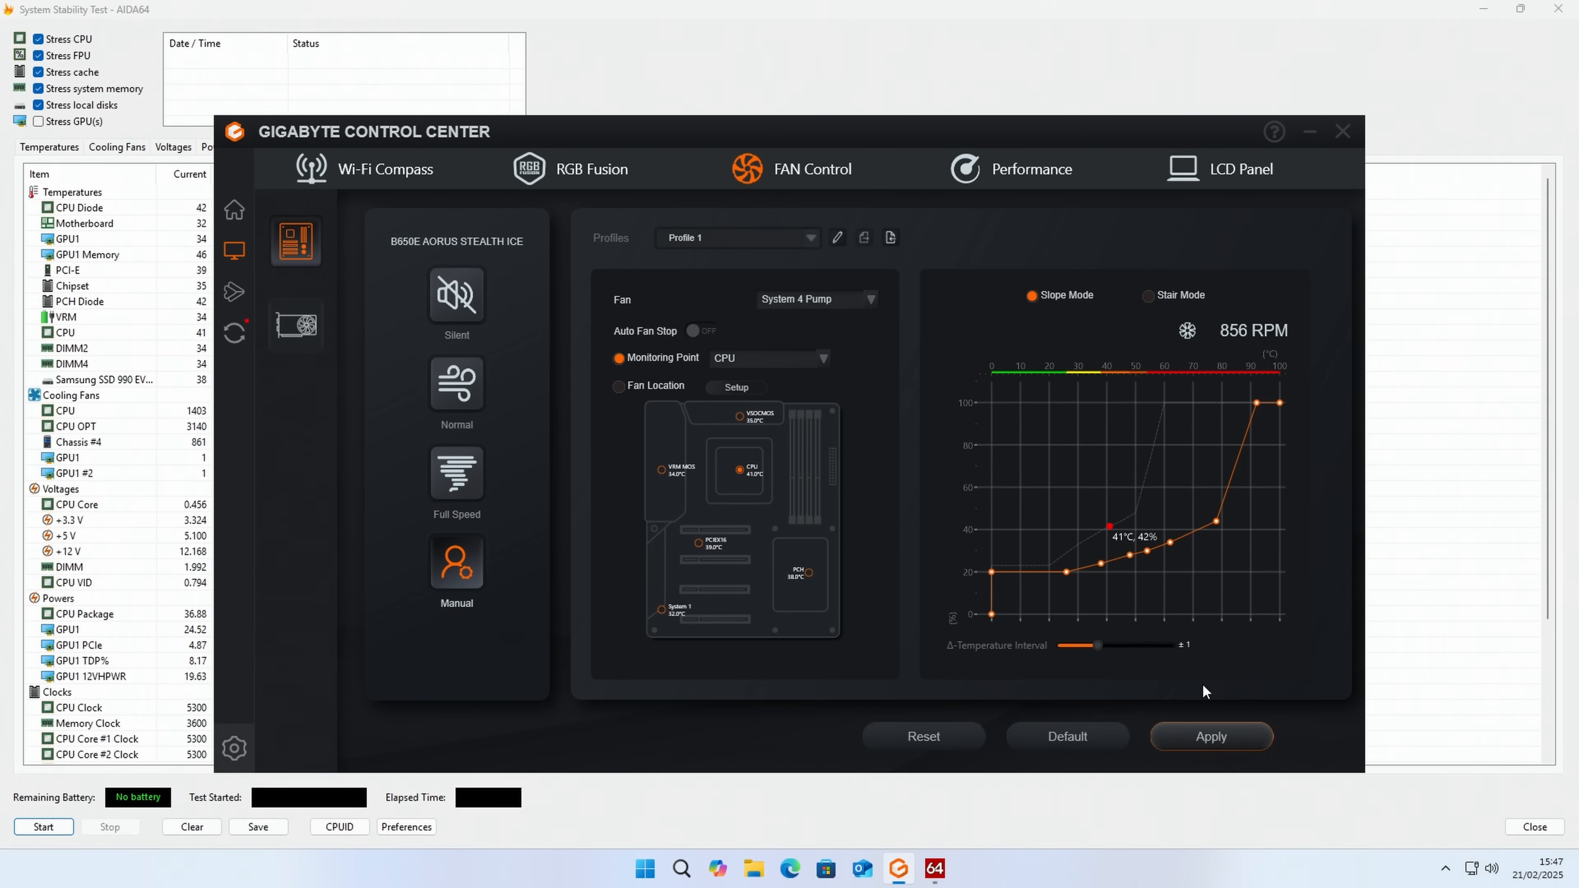
click(1211, 737)
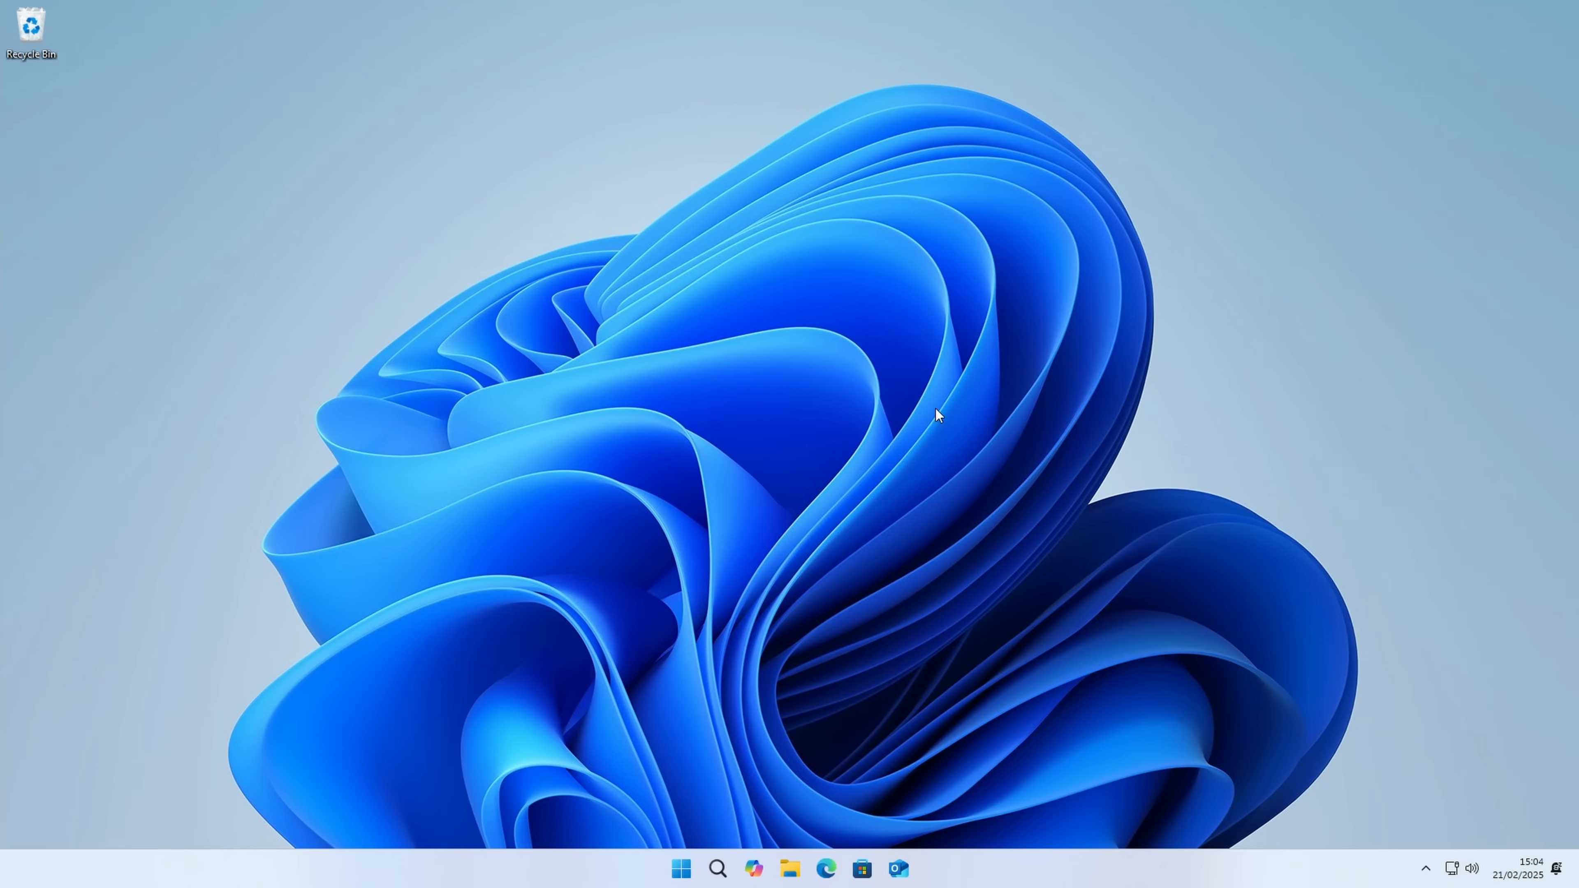
Step: Open the motherboard's RGB Fusion settings in GIGABYTE Control Center, choose the Static effect and colour the I/O cover strip yellow
click(1426, 870)
click(1392, 818)
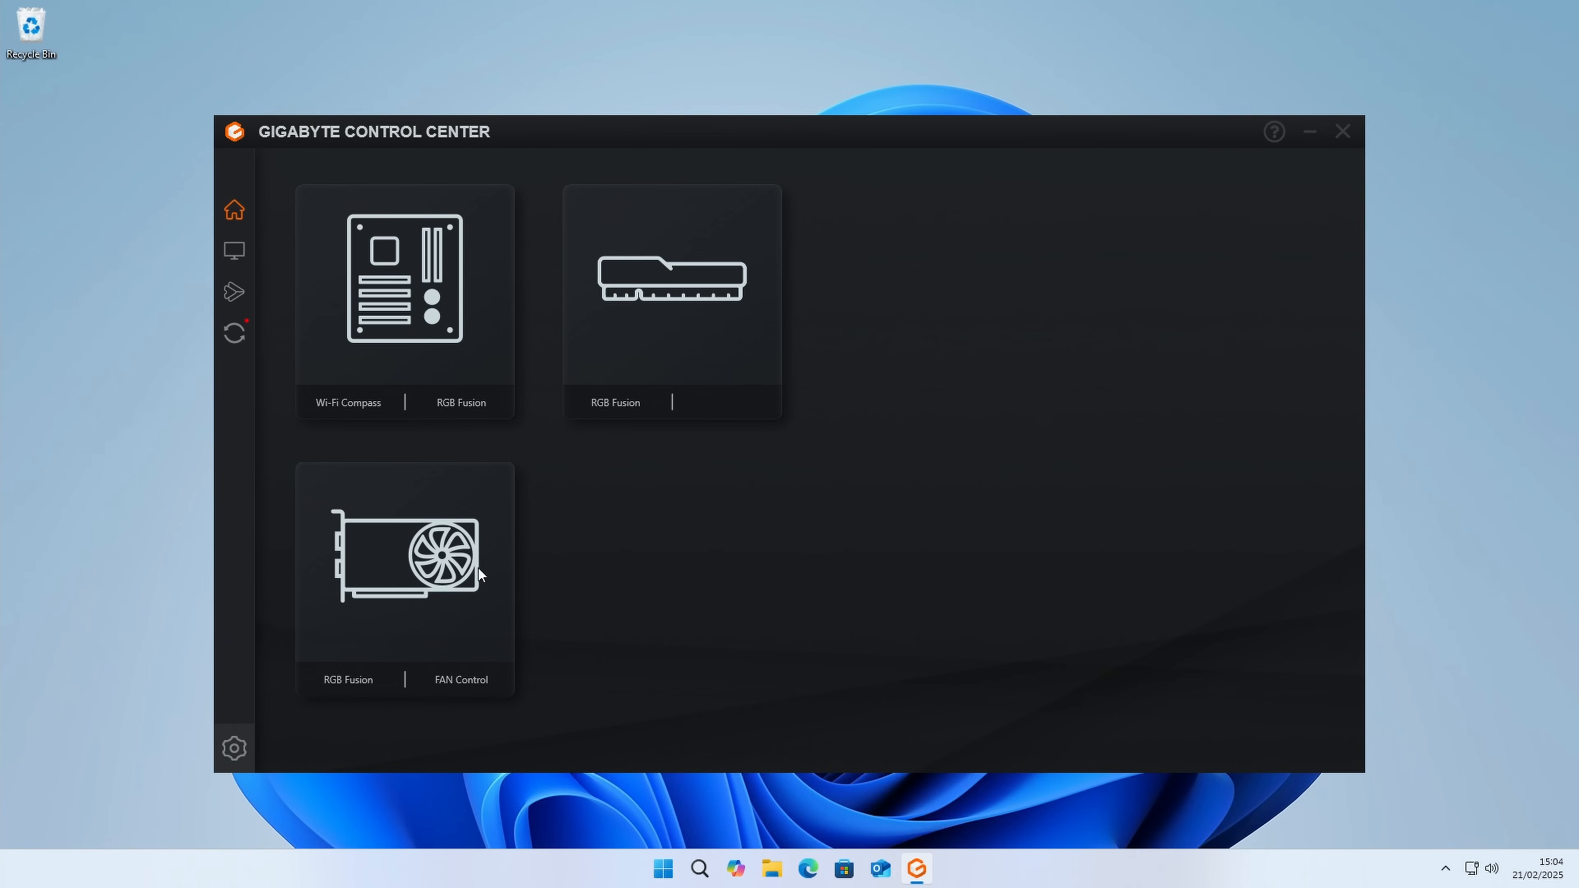
click(463, 405)
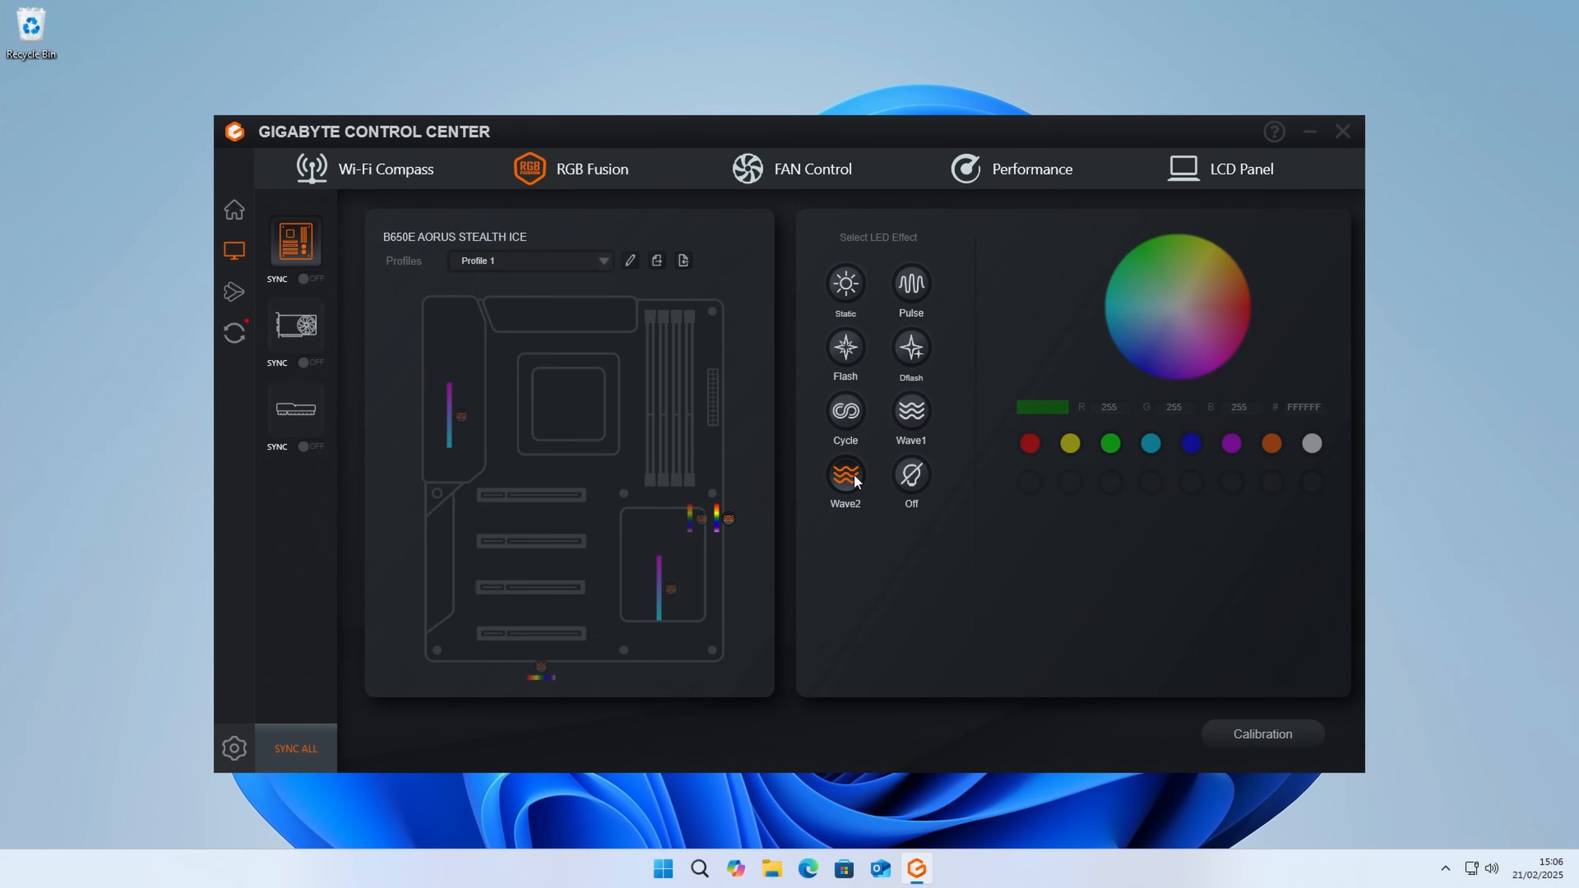
click(852, 290)
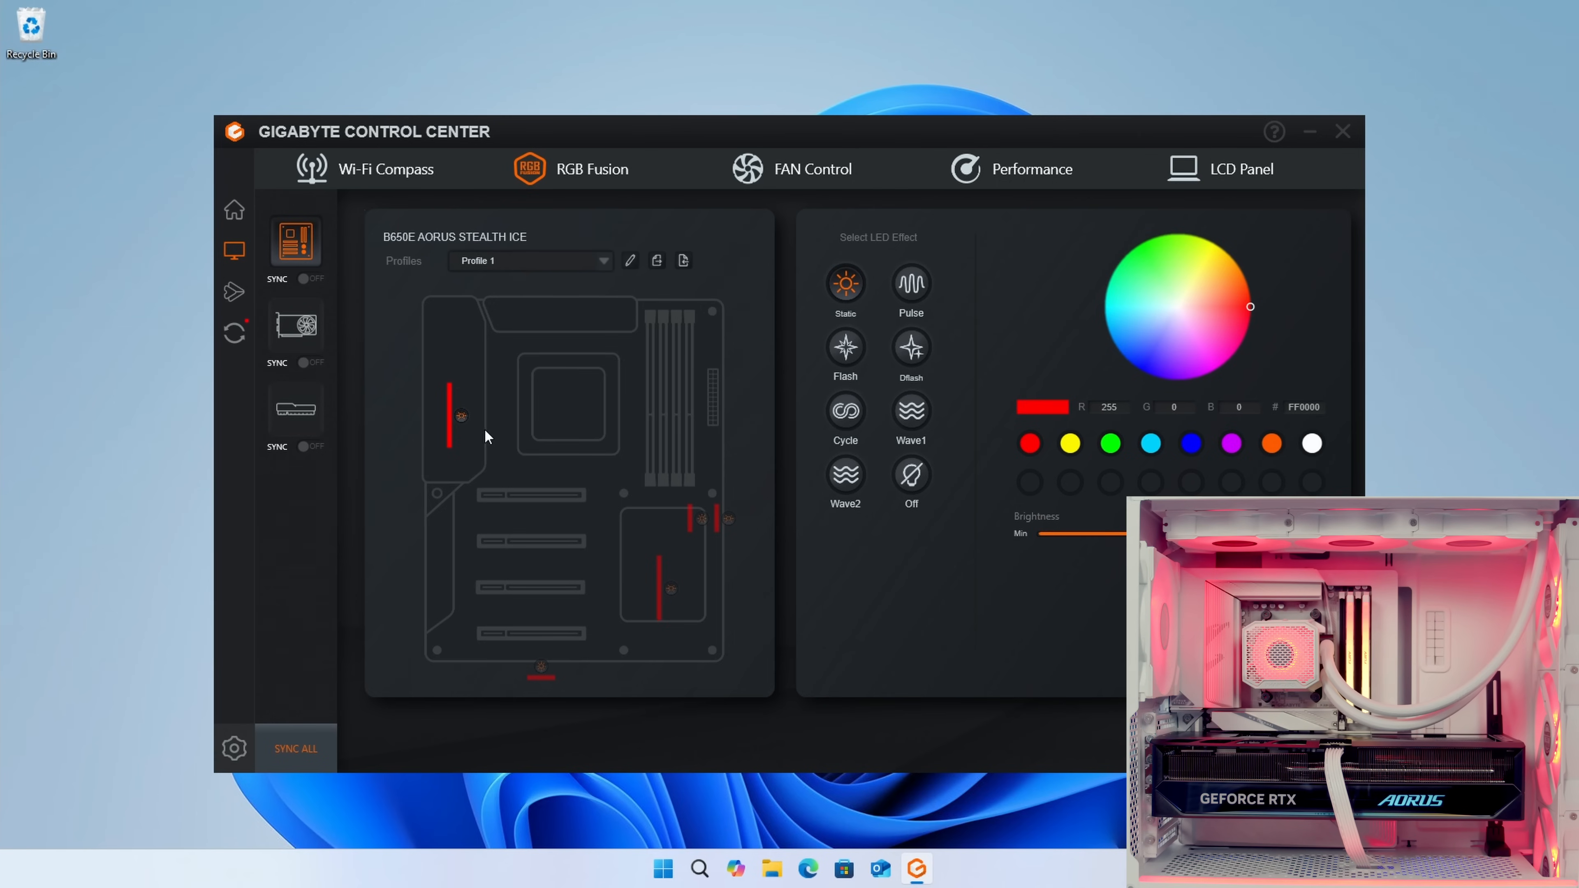
click(1070, 443)
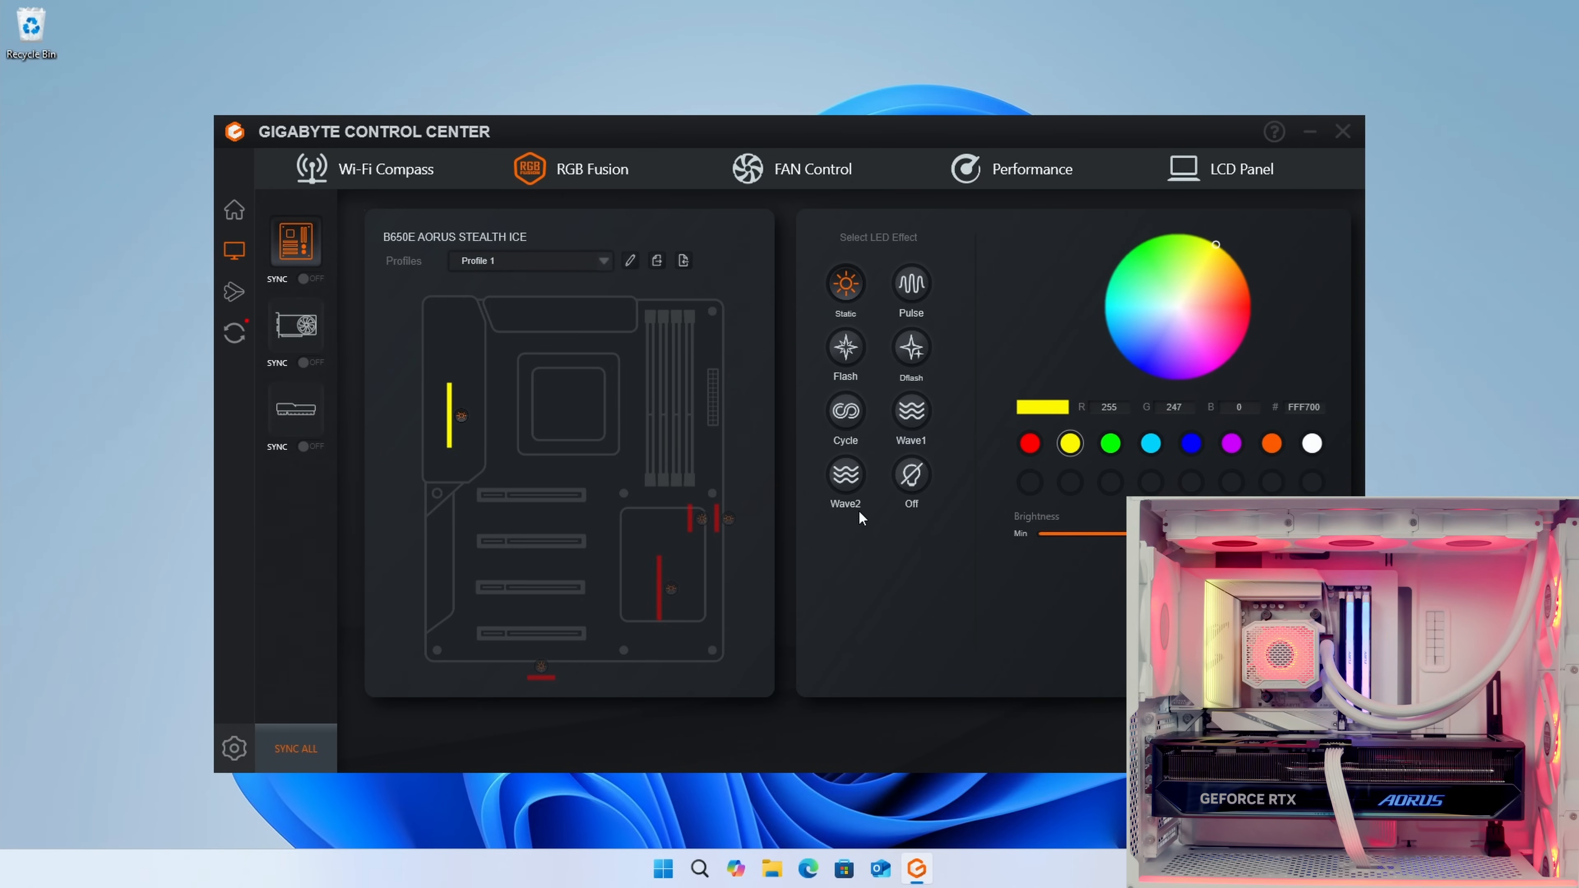
Step: Turn on lighting sync for the motherboard, preview the Cycle and Rainbow Wave effects, and set the effect to Static white
click(310, 280)
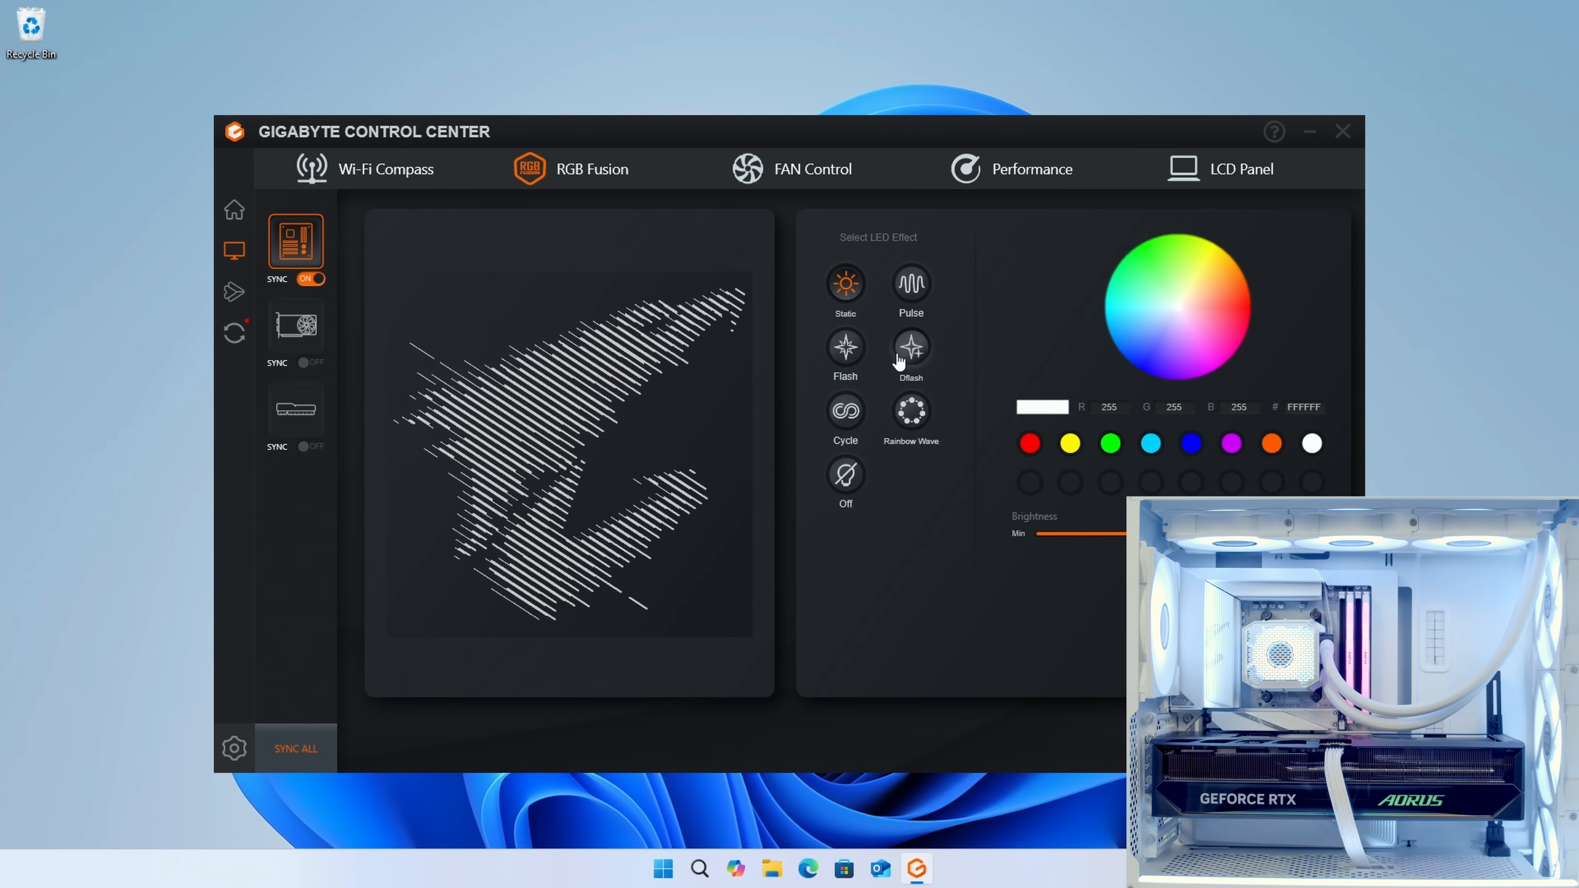
click(846, 411)
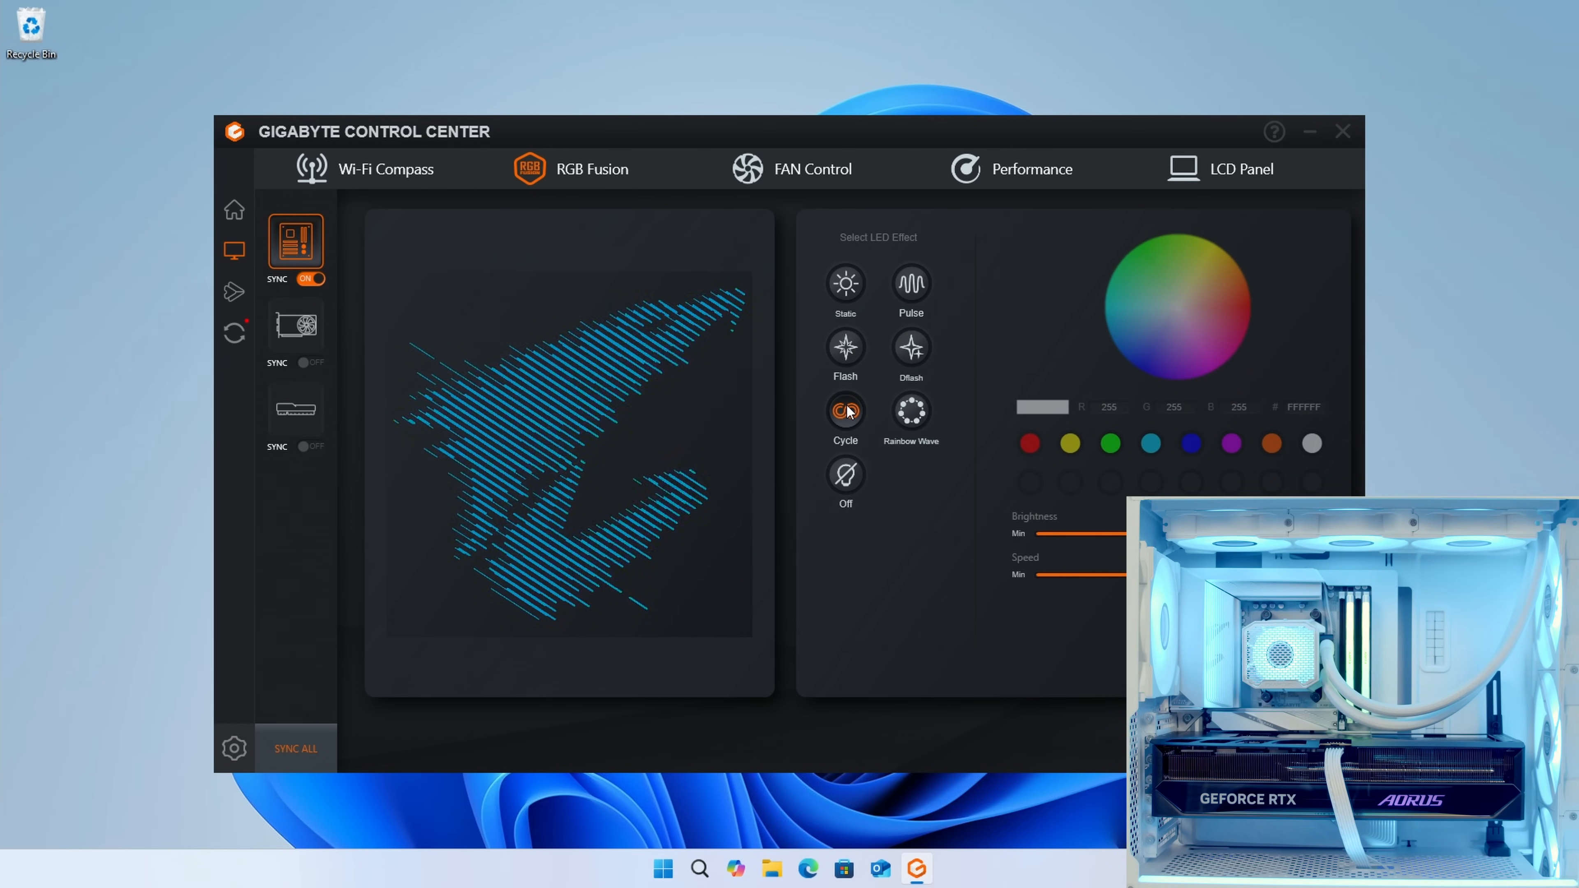
click(912, 411)
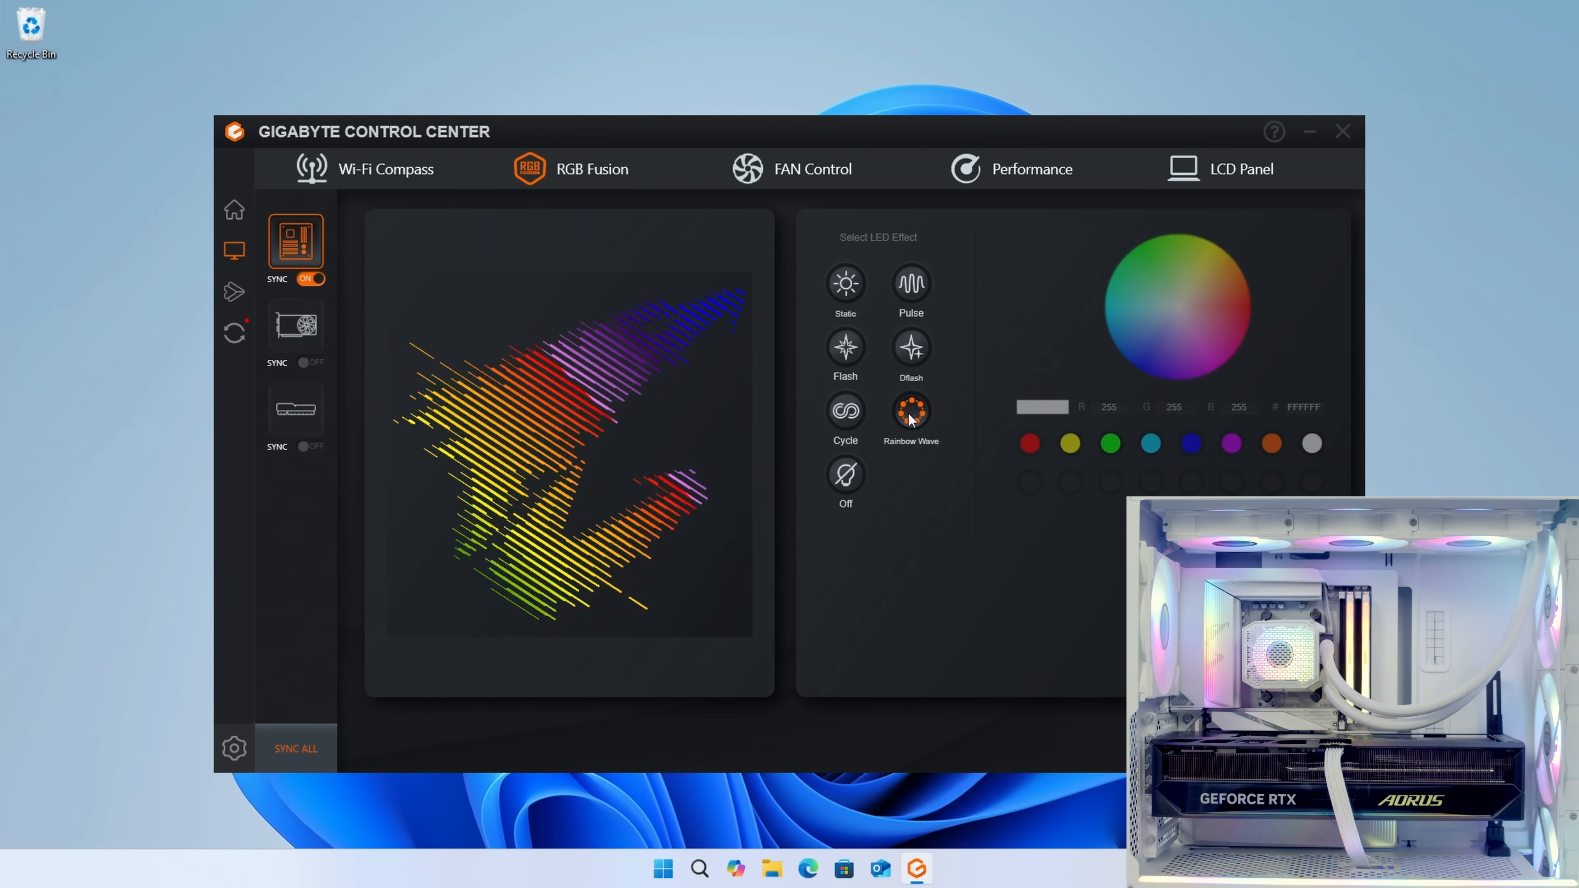
click(856, 300)
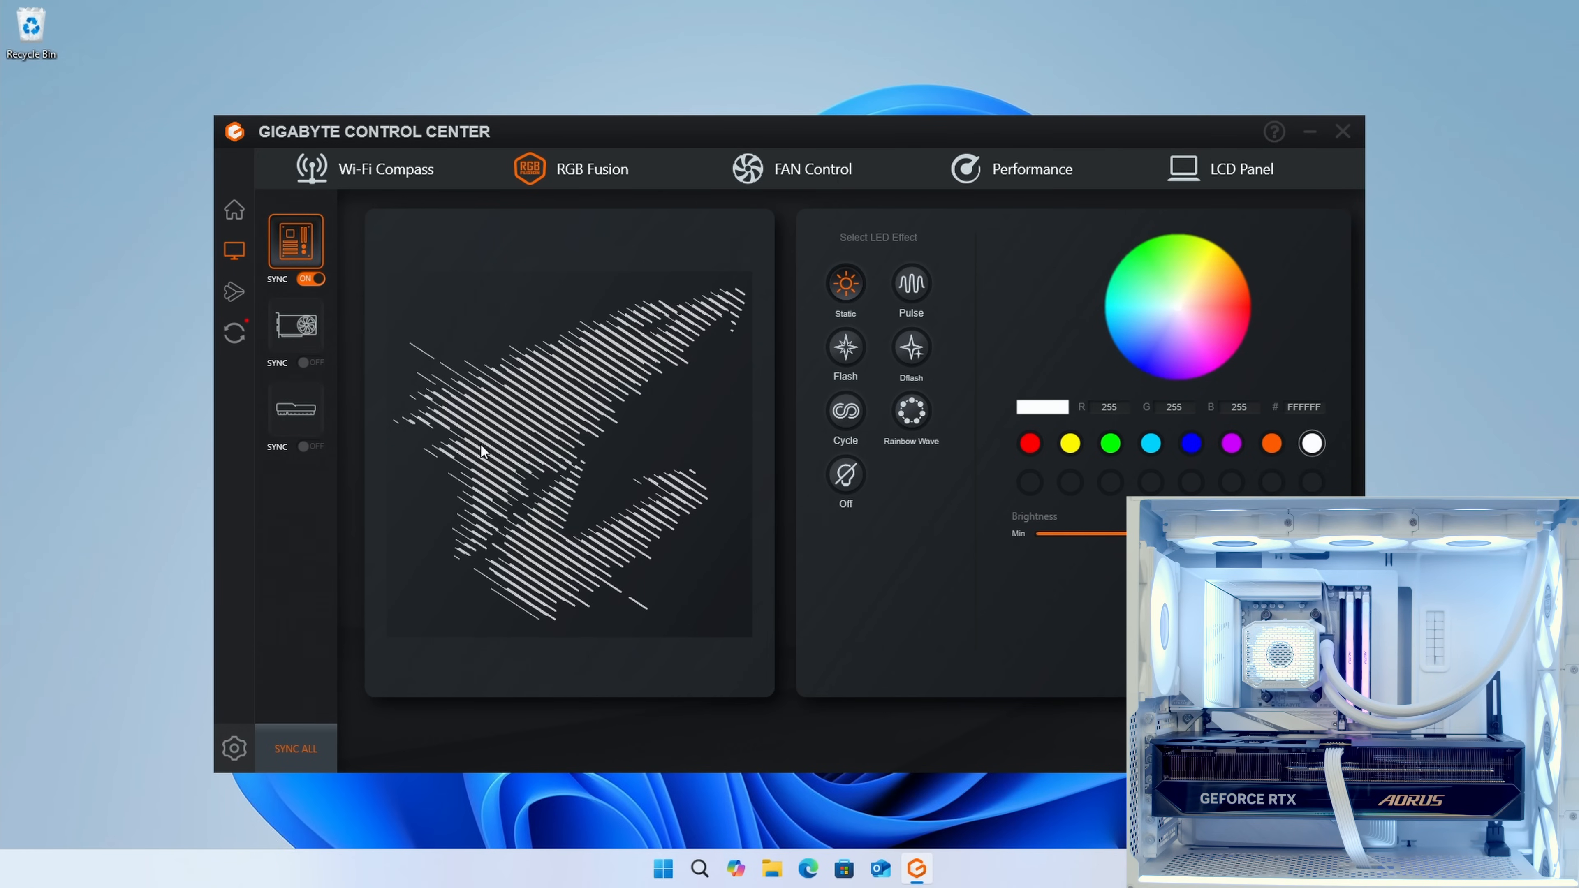
Step: Look over the graphics card and memory lighting settings, and sync the lighting of all devices
click(292, 327)
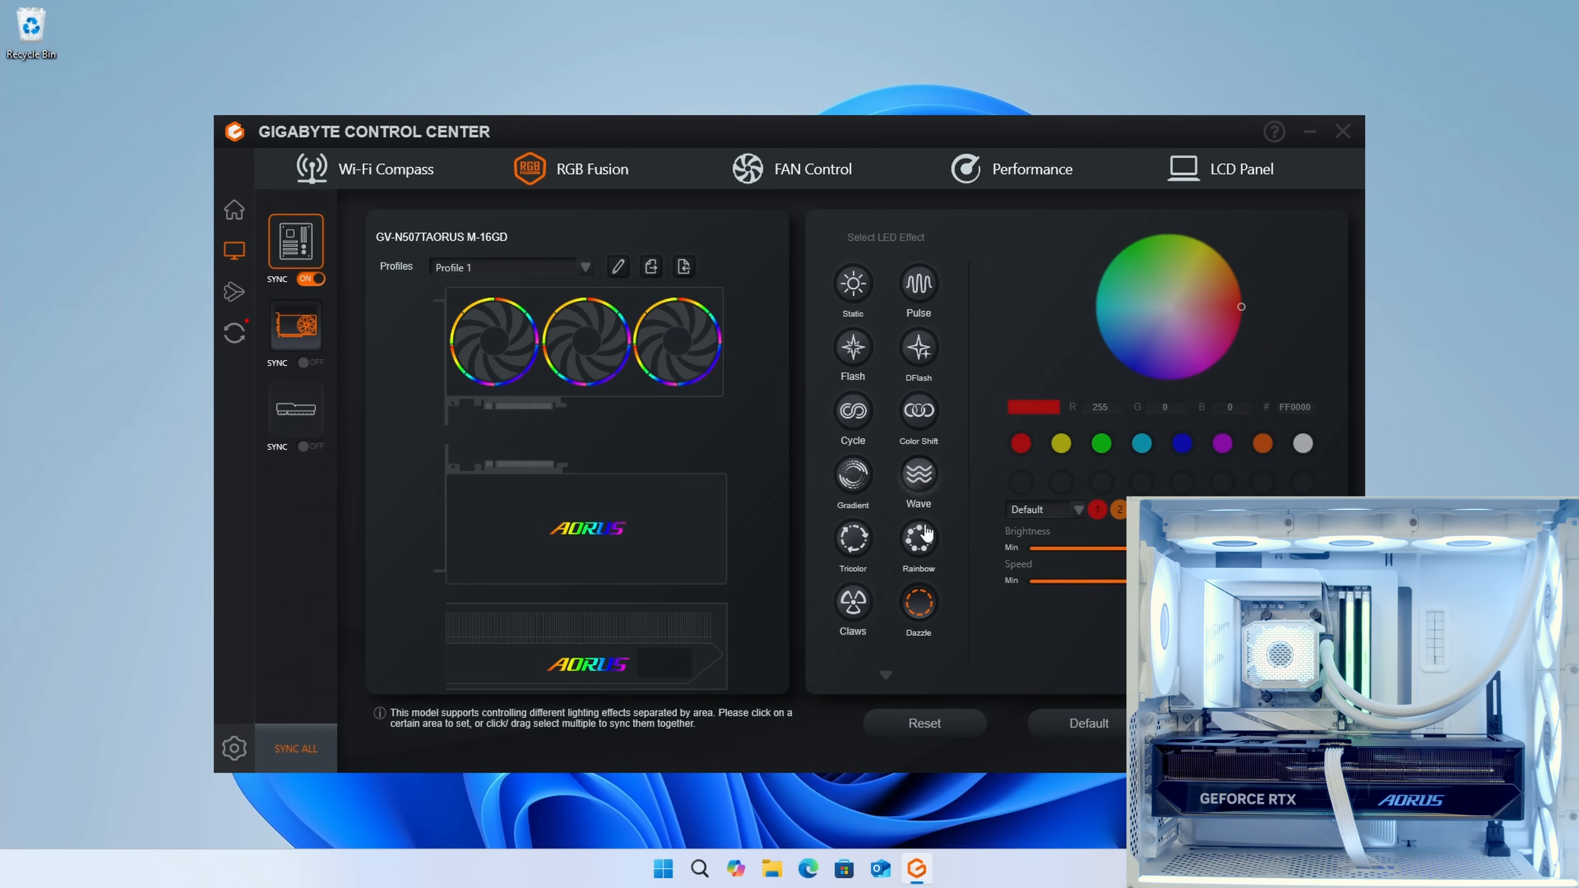
click(296, 406)
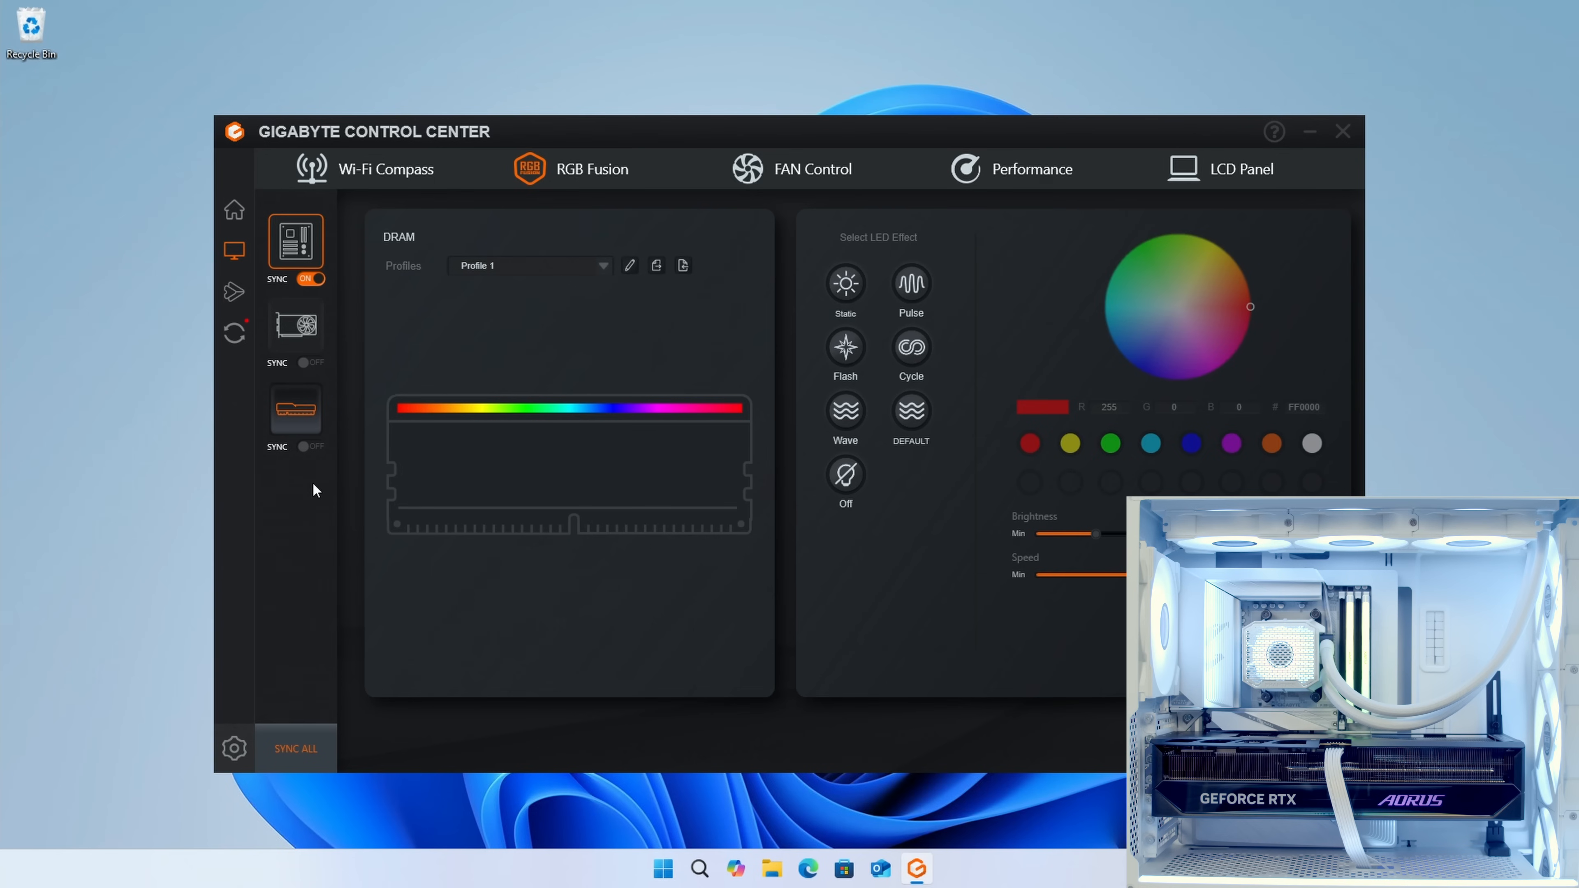
click(303, 249)
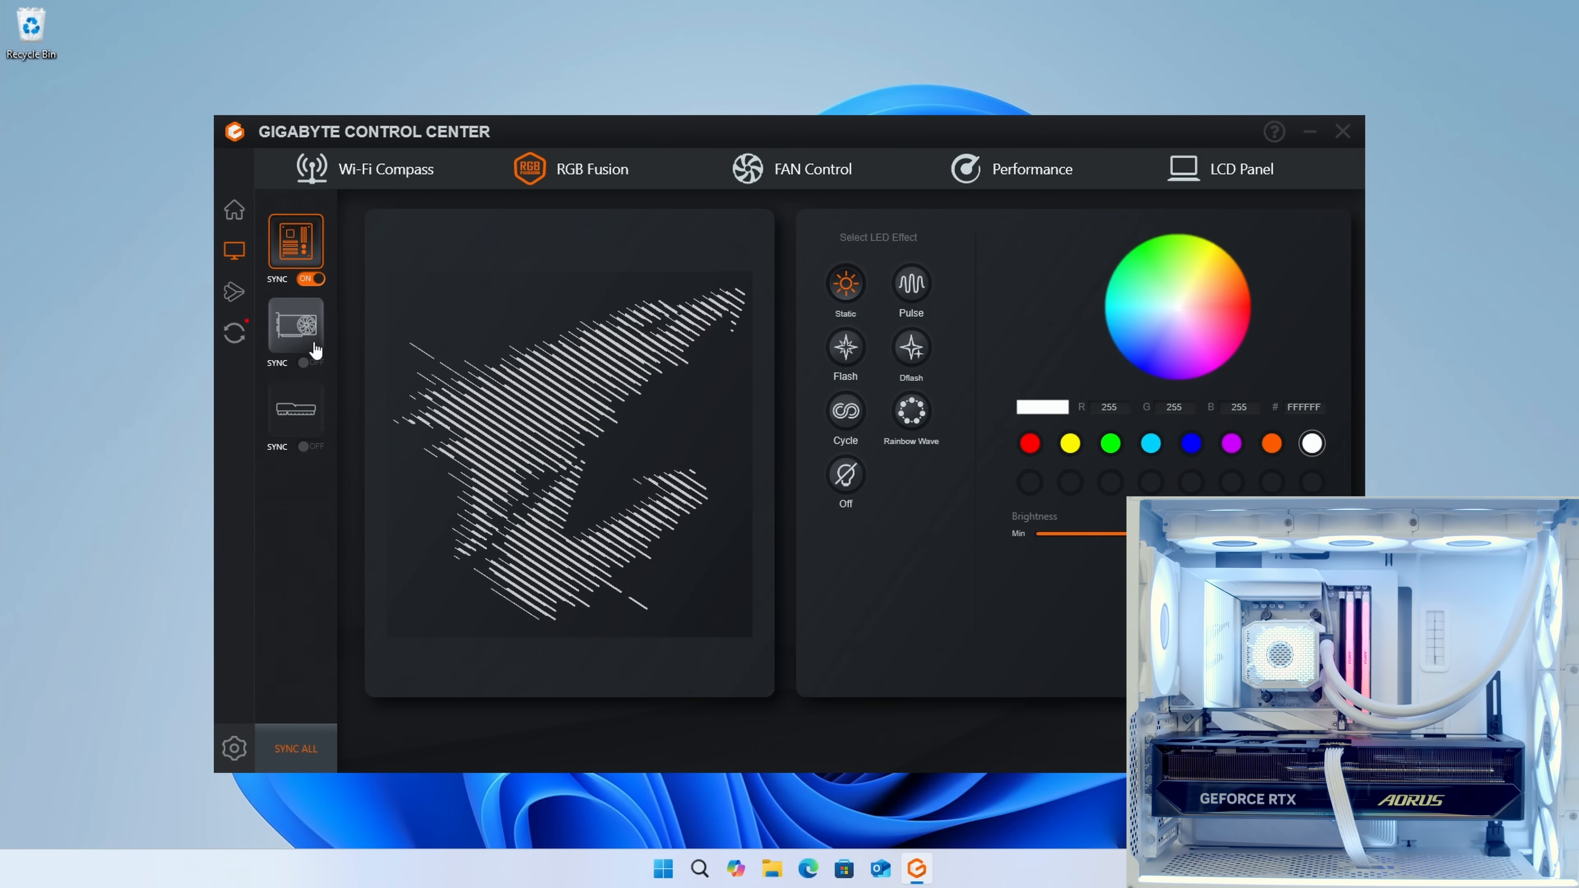
click(305, 363)
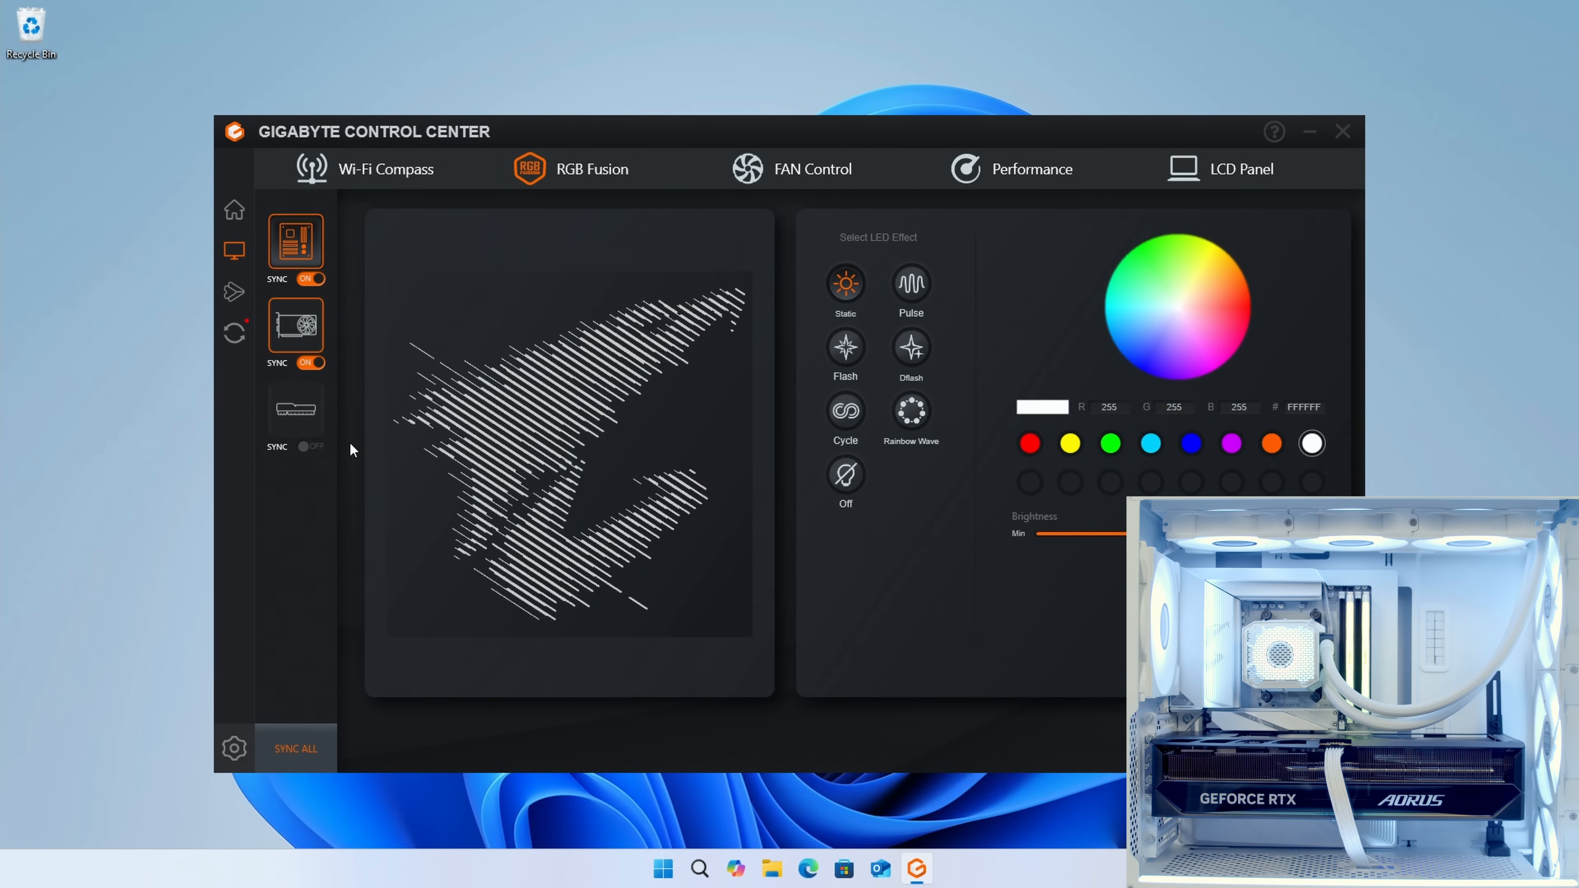
click(301, 752)
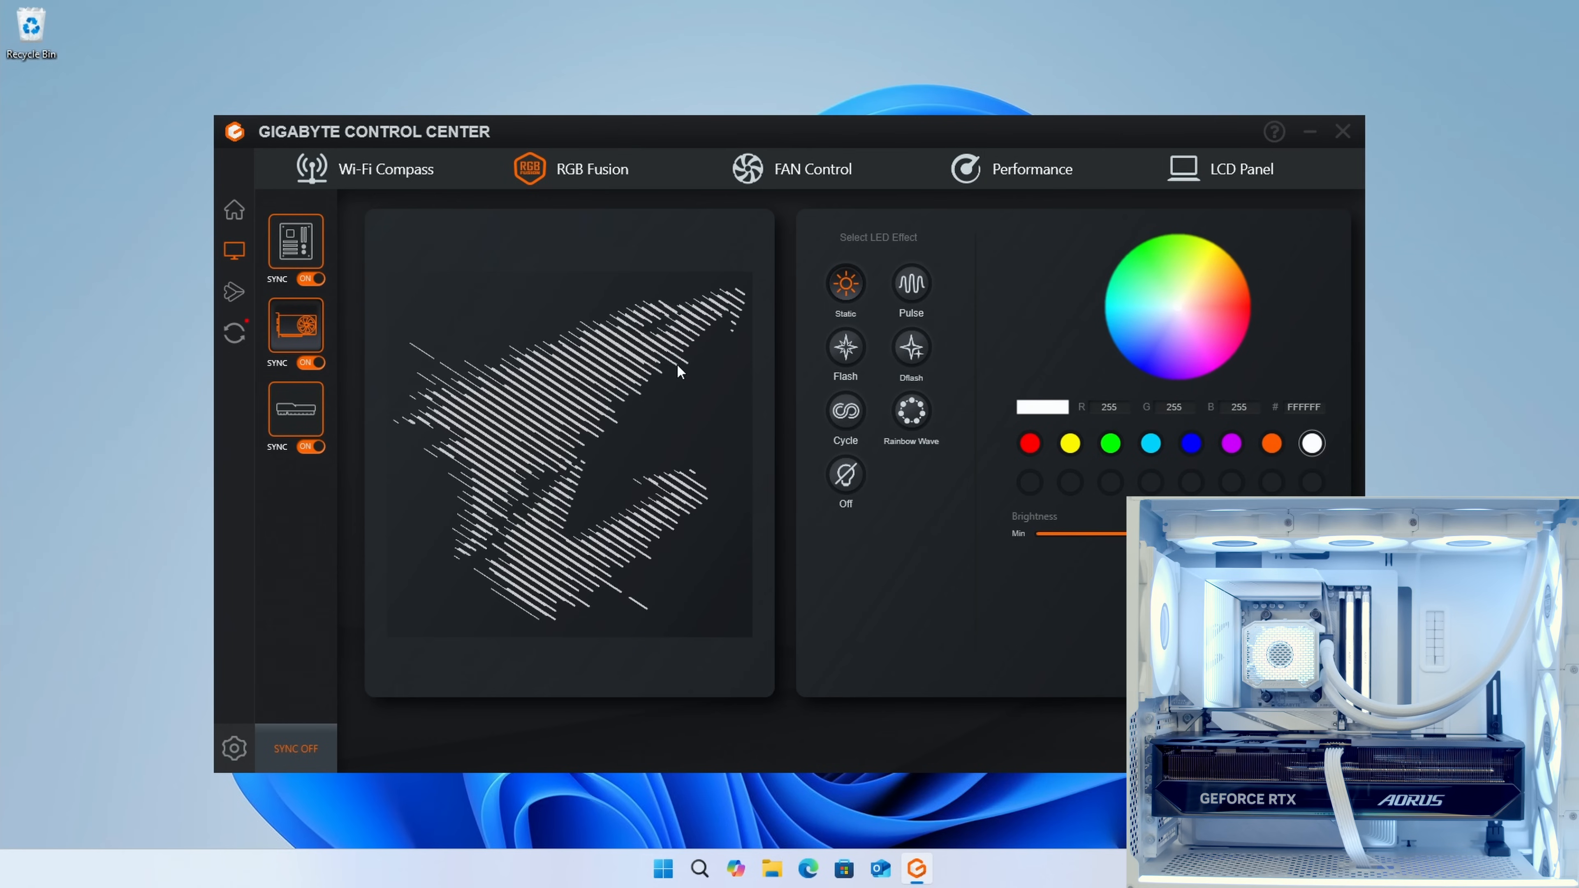
Step: Turn on the graphics card's LCD panel
click(1252, 179)
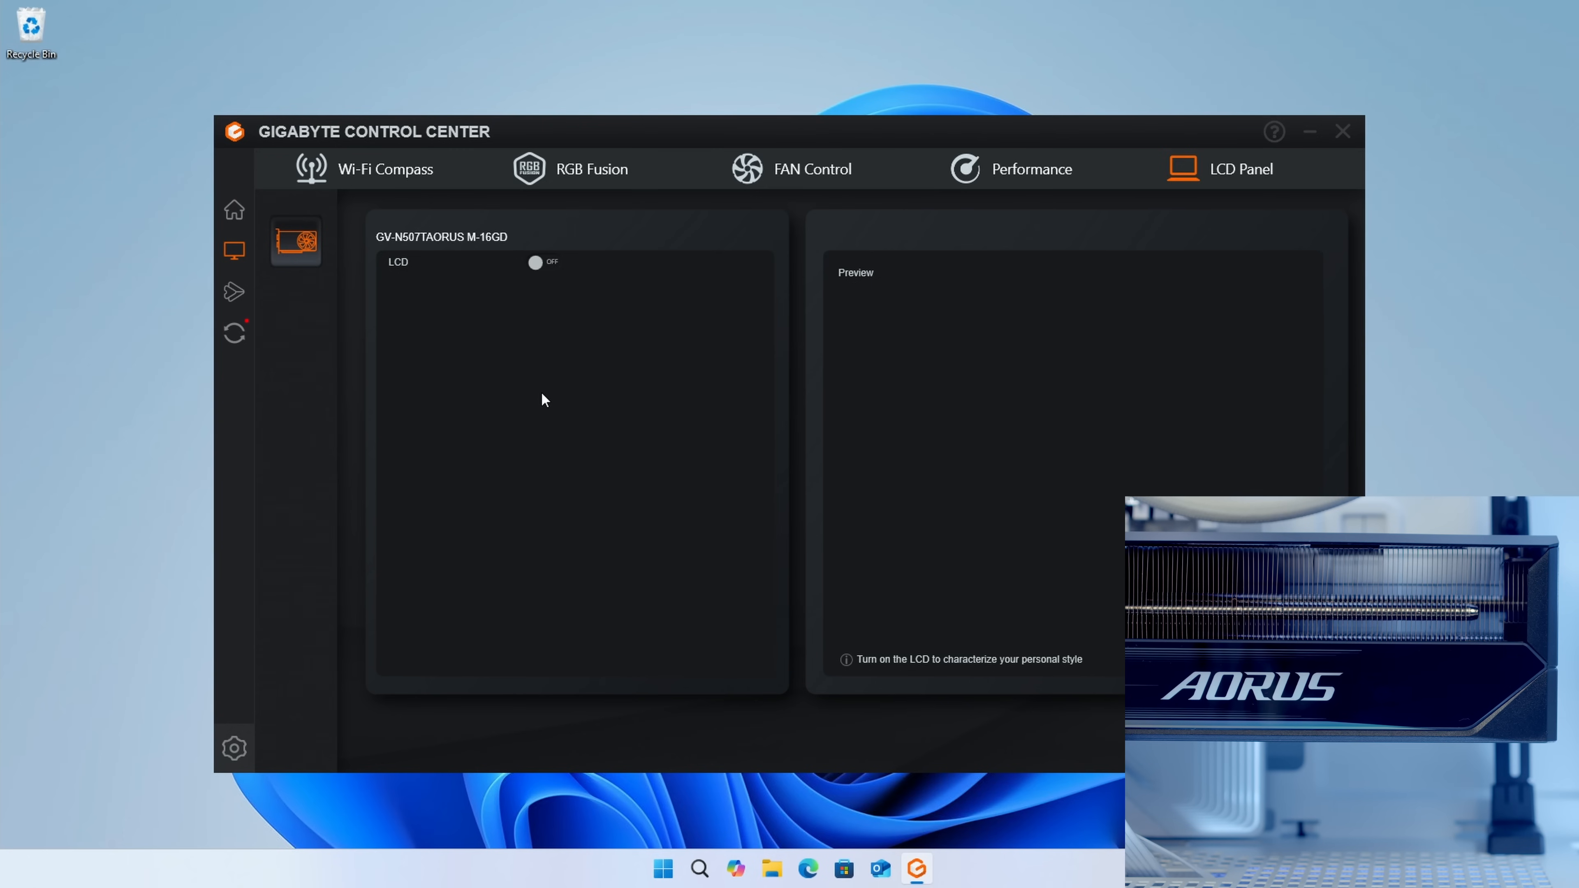
click(539, 264)
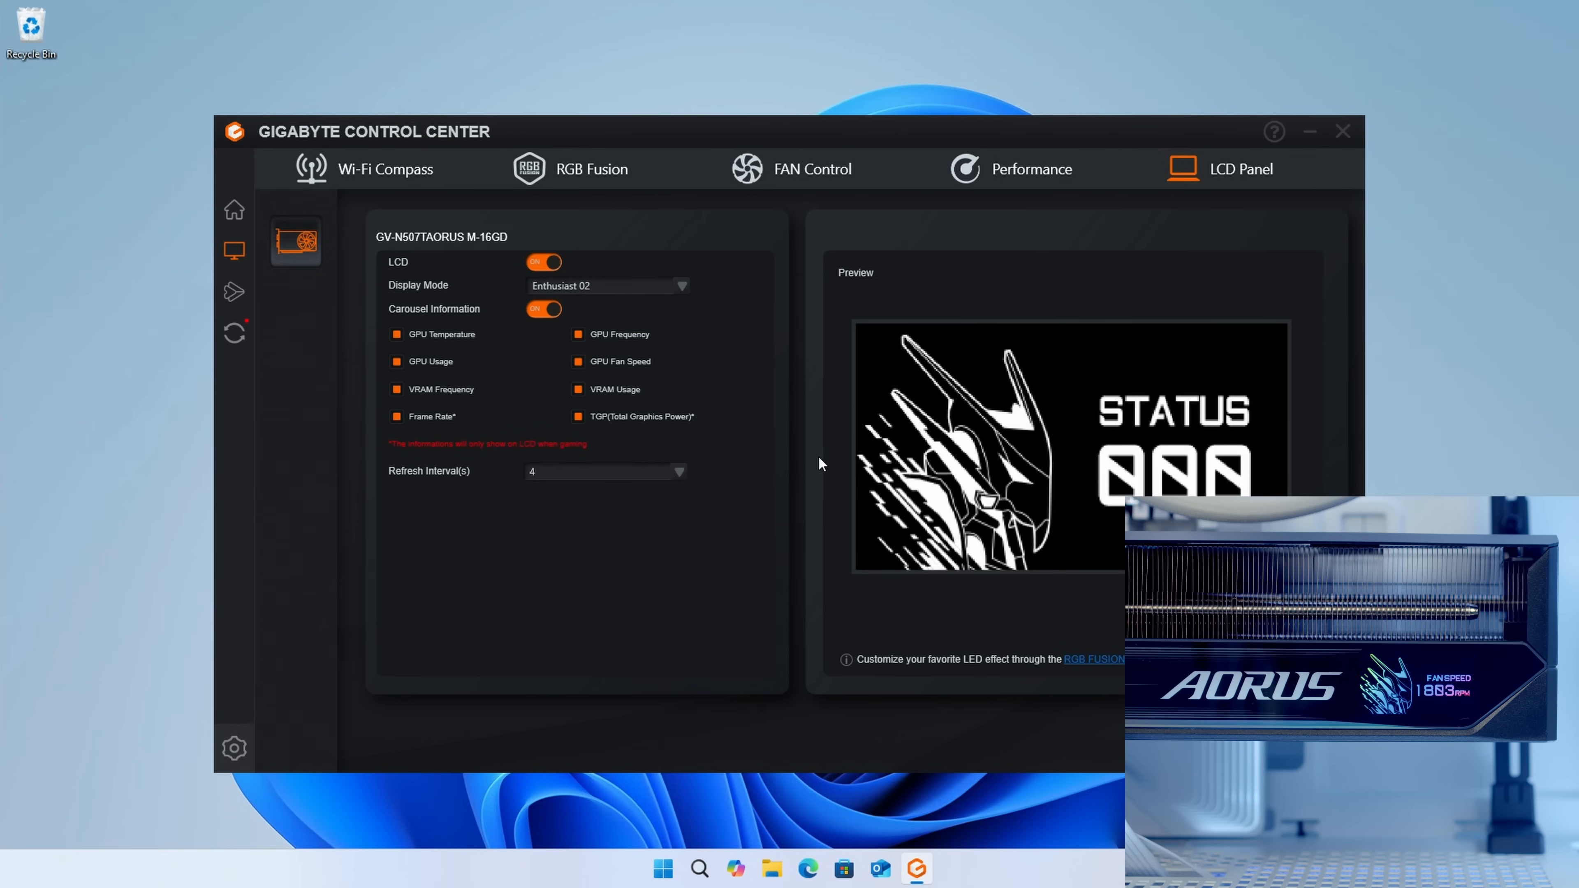
Step: Turn off lighting sync for the graphics card in RGB Fusion and open its individual lighting settings
click(598, 177)
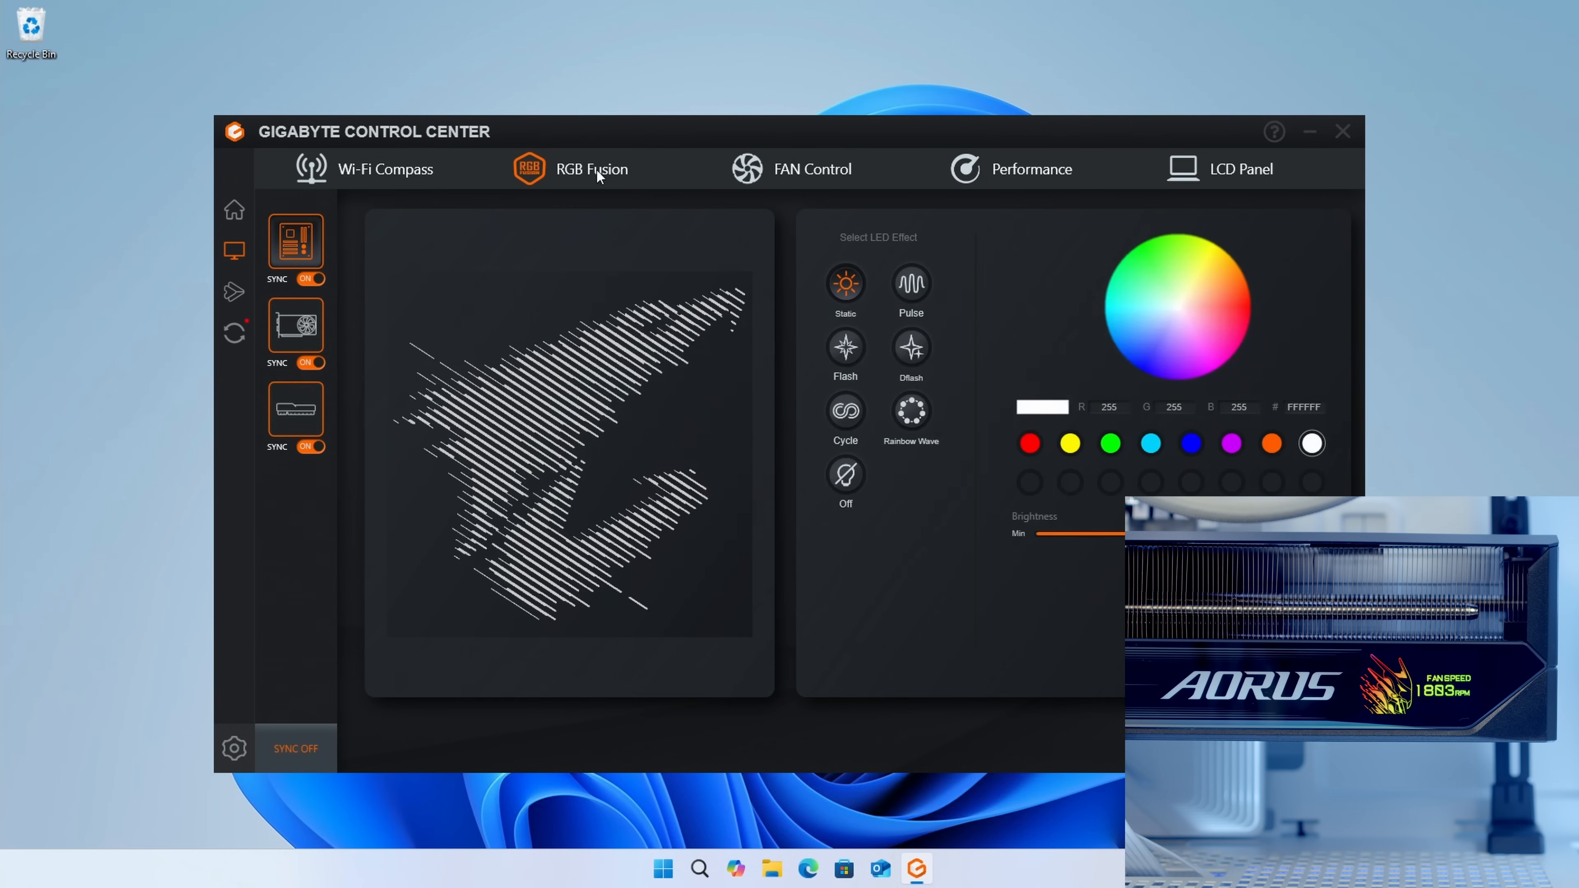
click(311, 364)
click(301, 330)
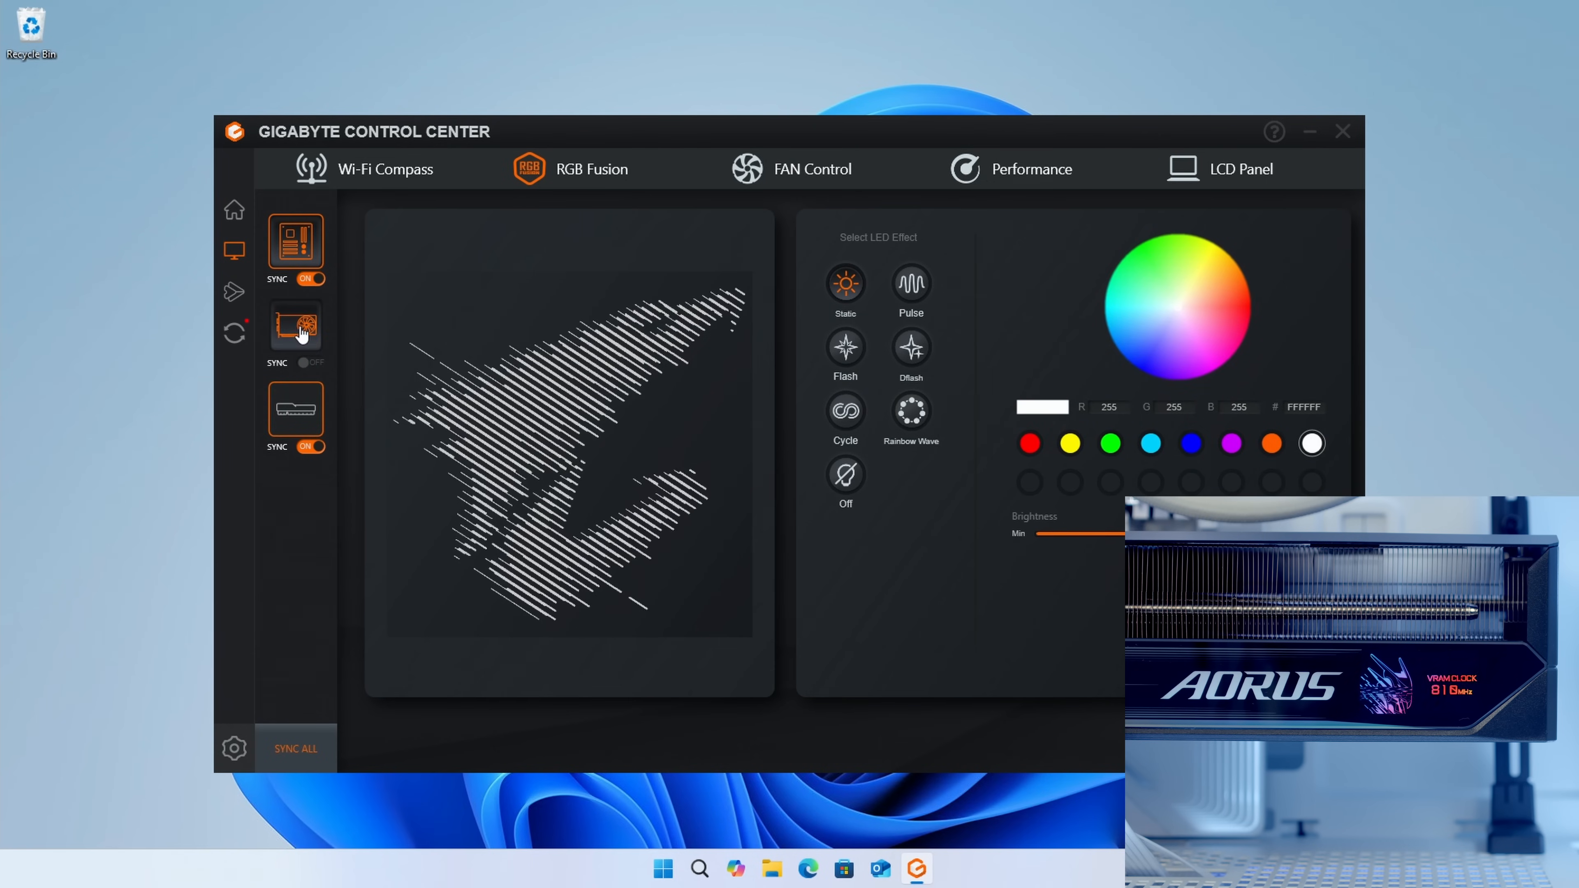
Step: Set the graphics card's LCD area to Static white, and apply the Static effect in white to its fan rings and logos
click(654, 671)
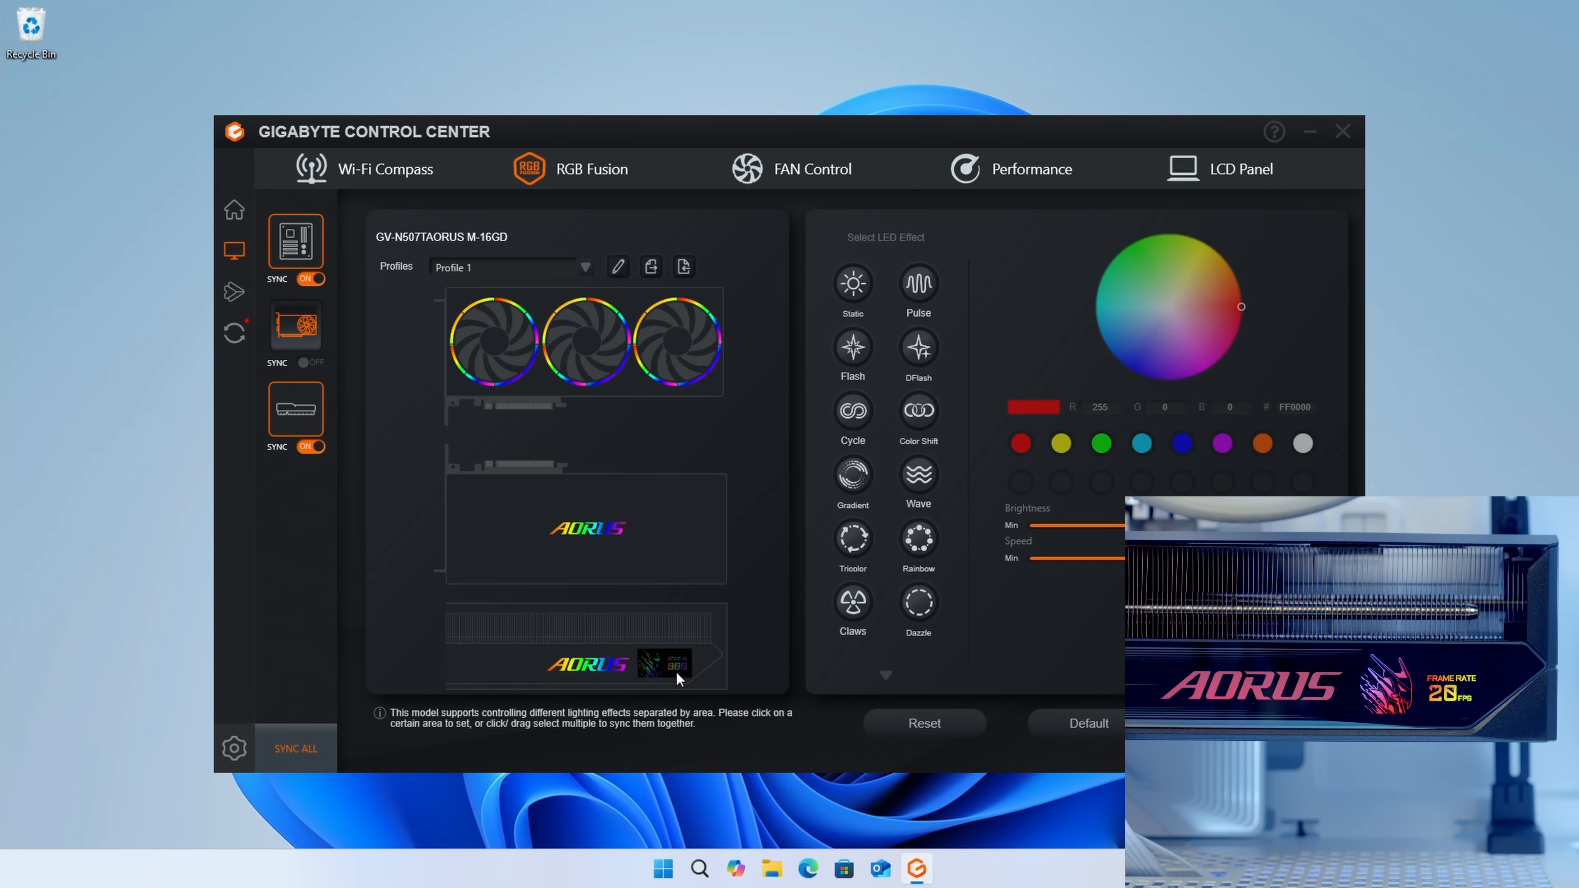
click(652, 671)
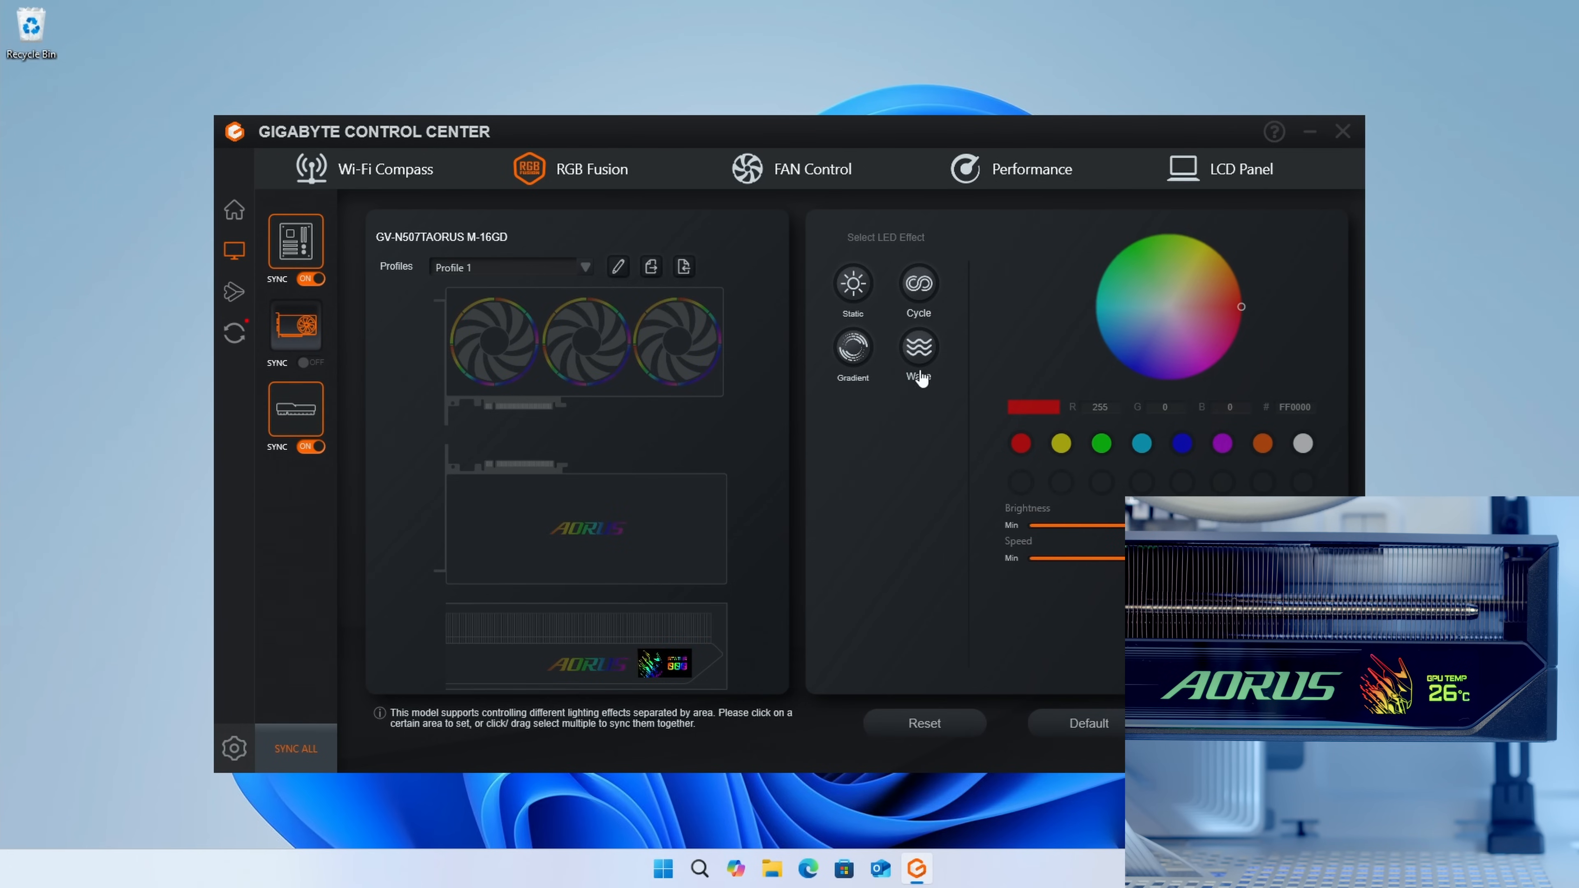
click(872, 304)
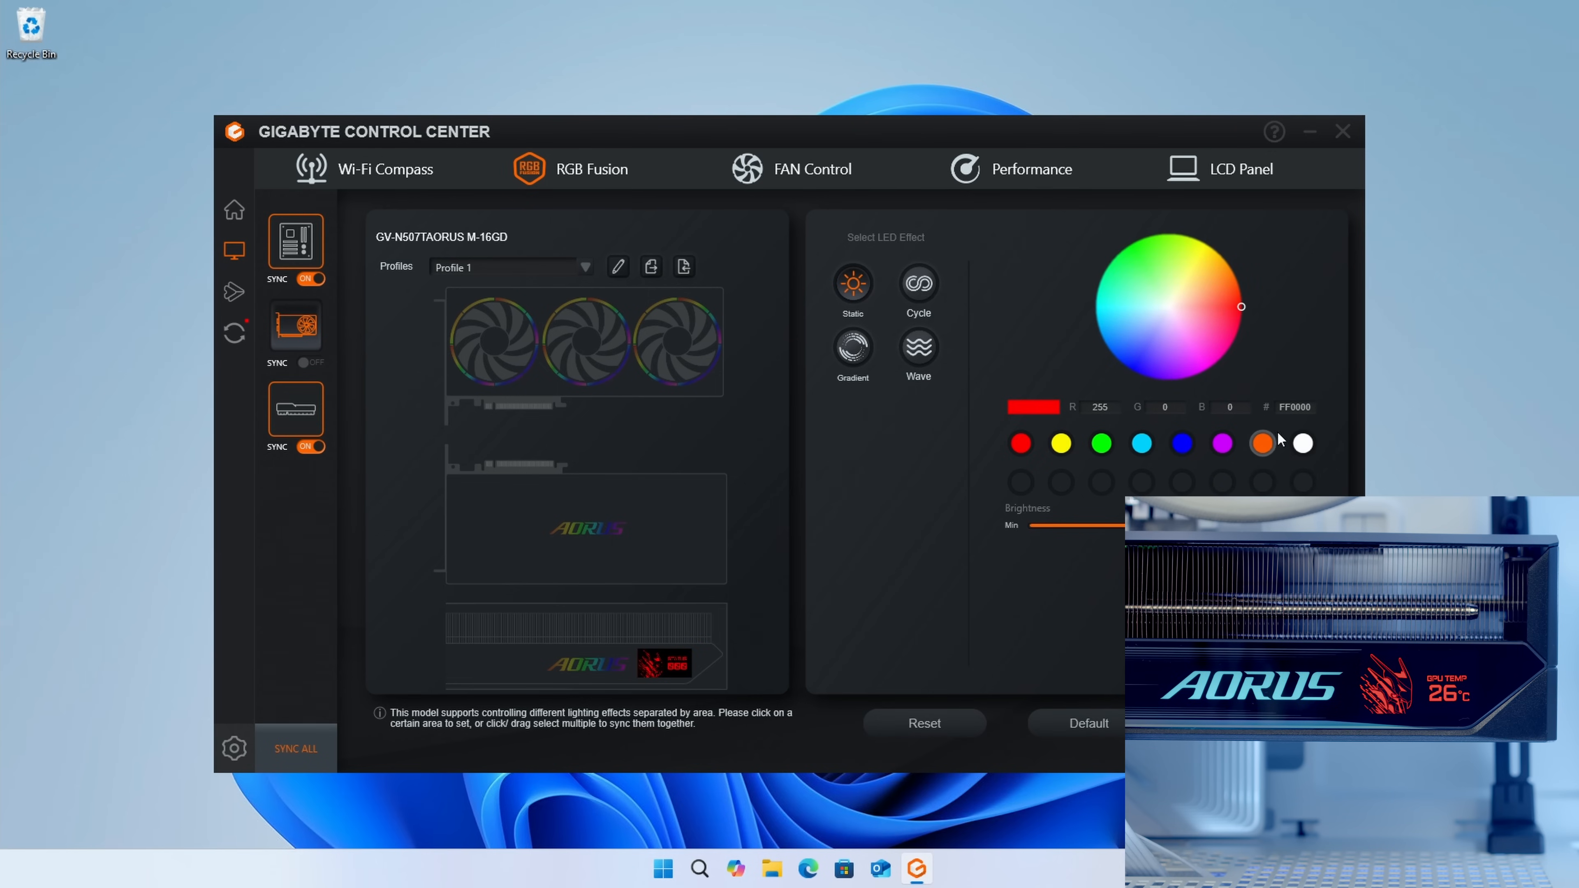
click(1303, 444)
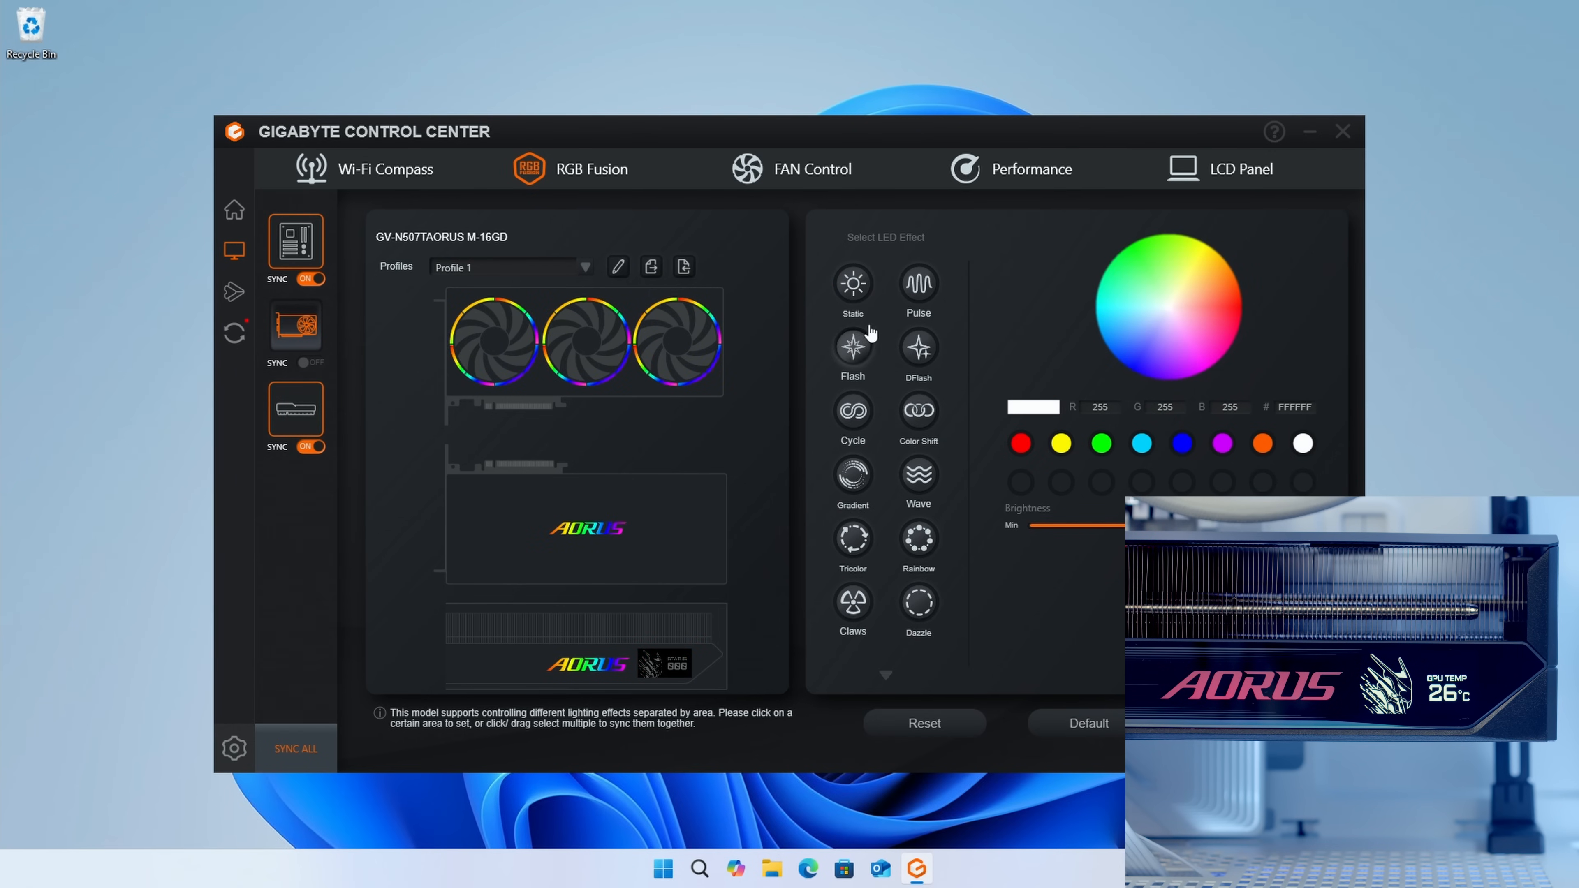
click(855, 288)
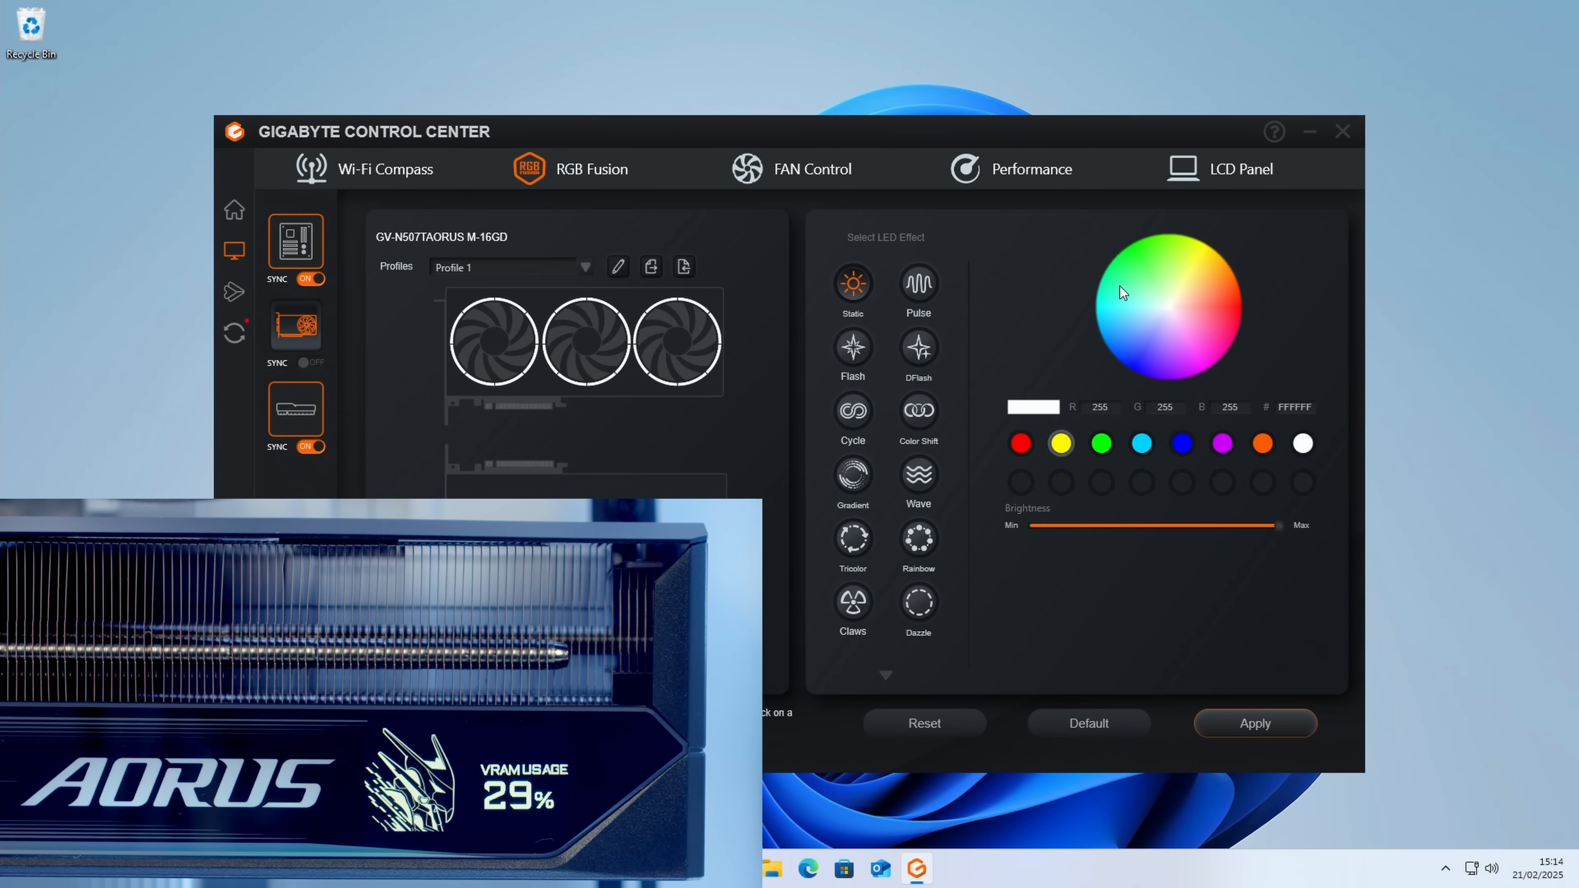
Step: Return to the graphics card's LCD settings, try the Enthusiast 01 display mode, and set the mode to Enthusiast 03
click(1216, 178)
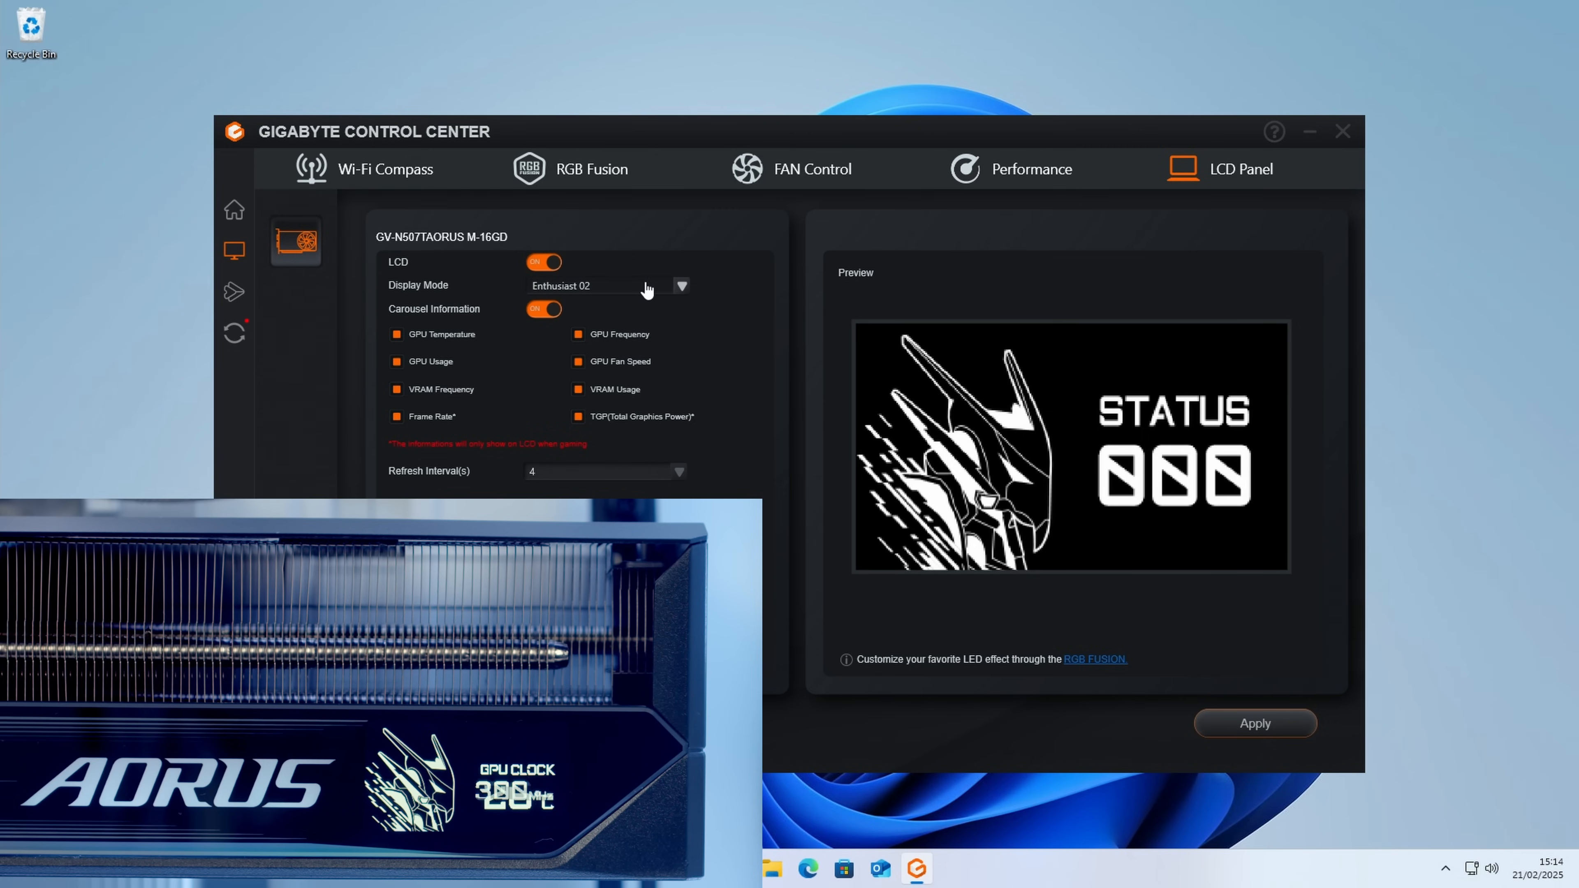
click(682, 286)
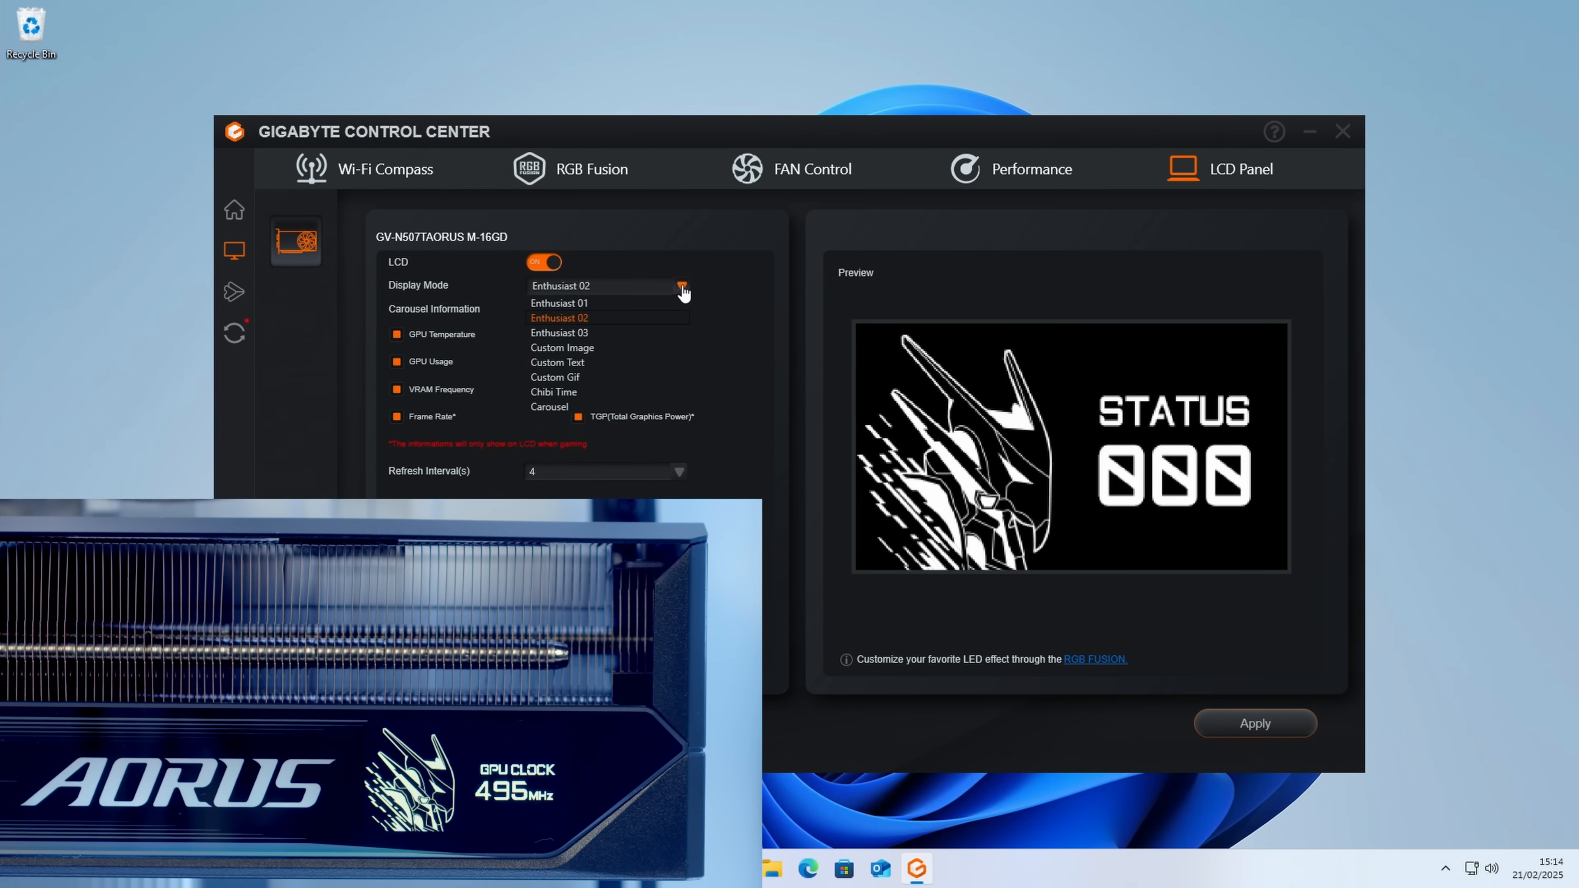
click(595, 301)
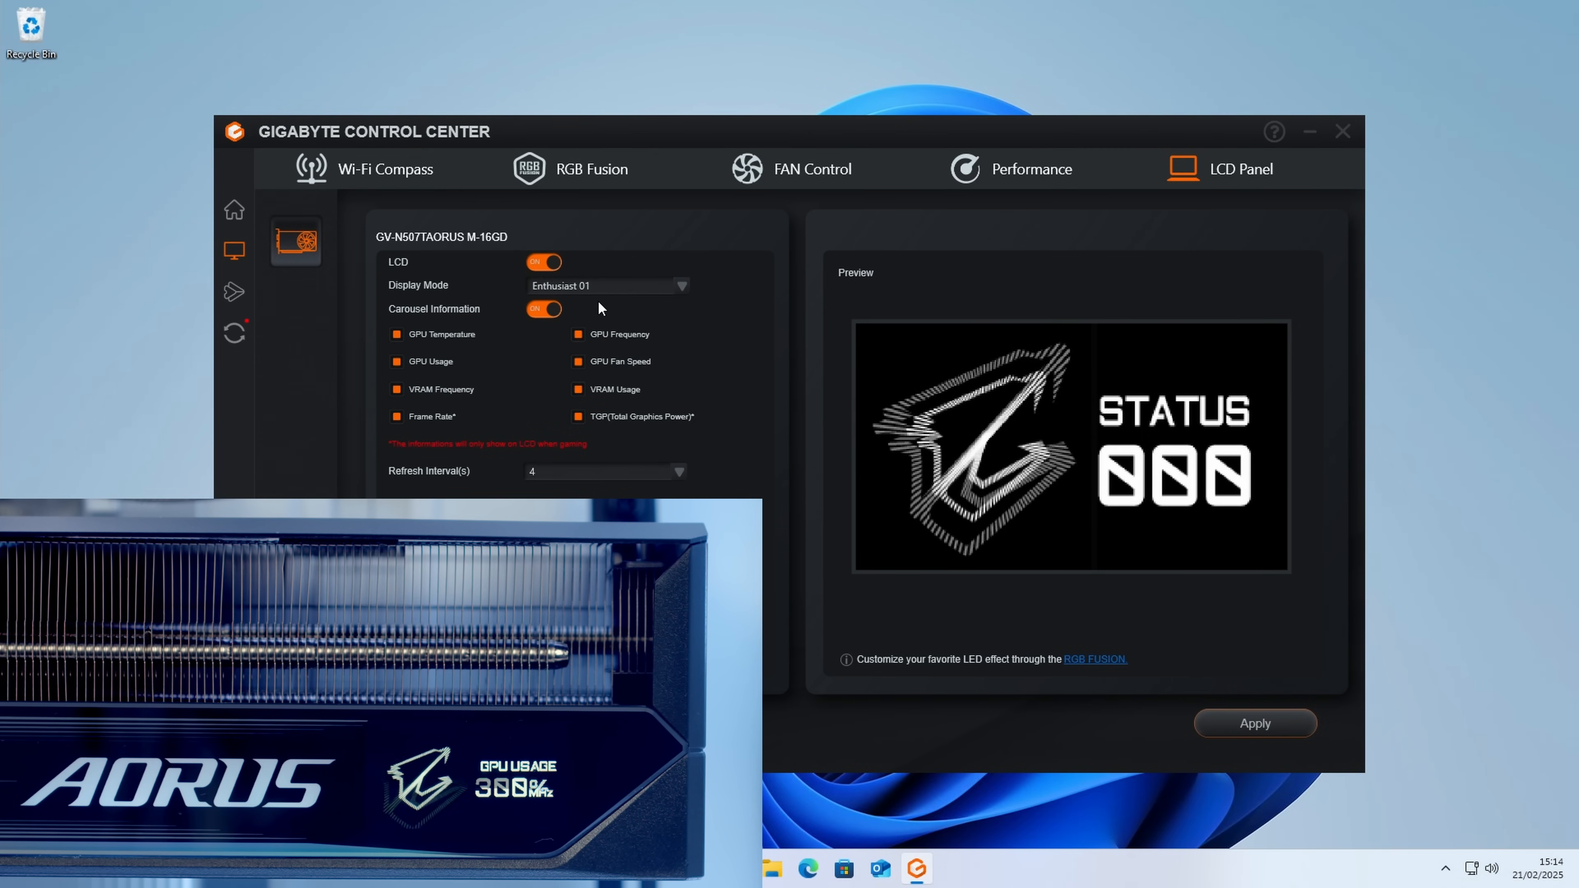
click(681, 287)
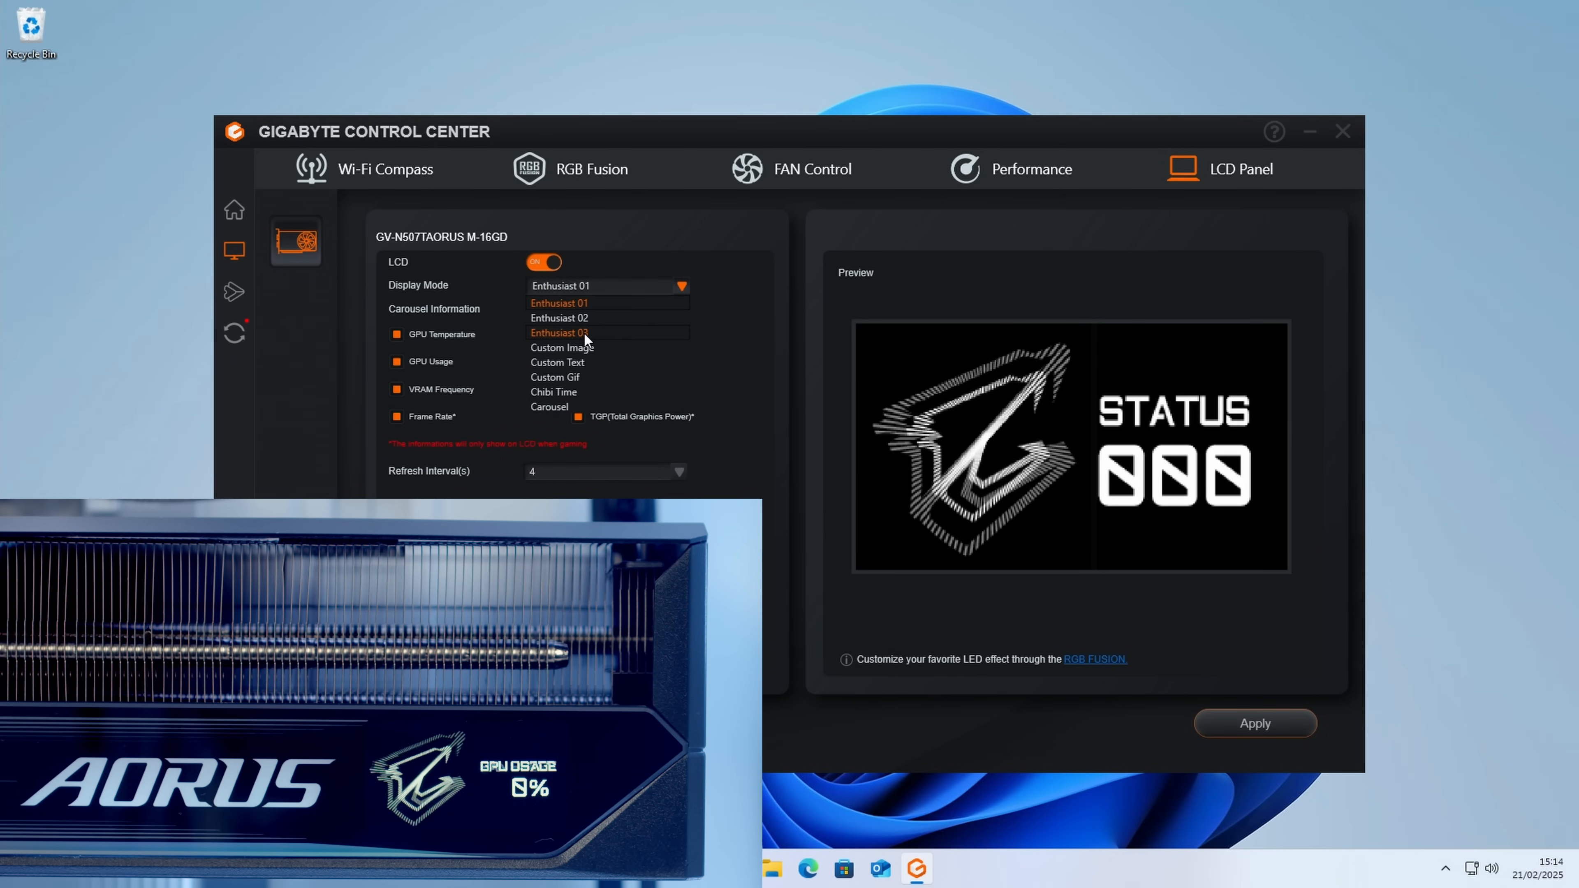
click(560, 334)
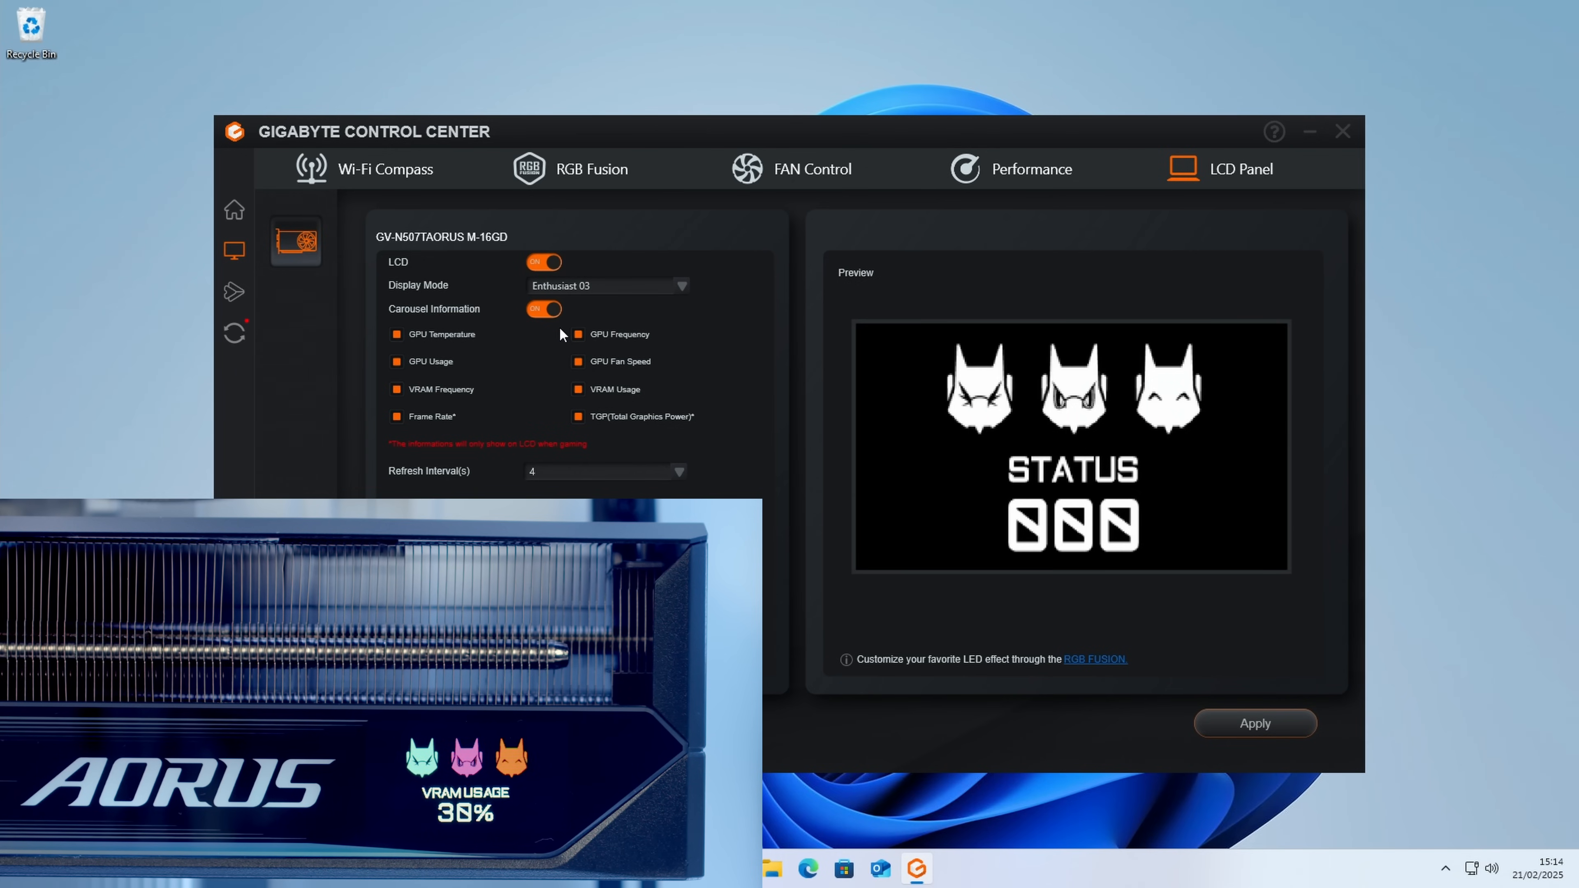
Step: Switch carousel information off and back on, enable all eight hardware readouts, and apply a refresh interval of 4 seconds
click(550, 311)
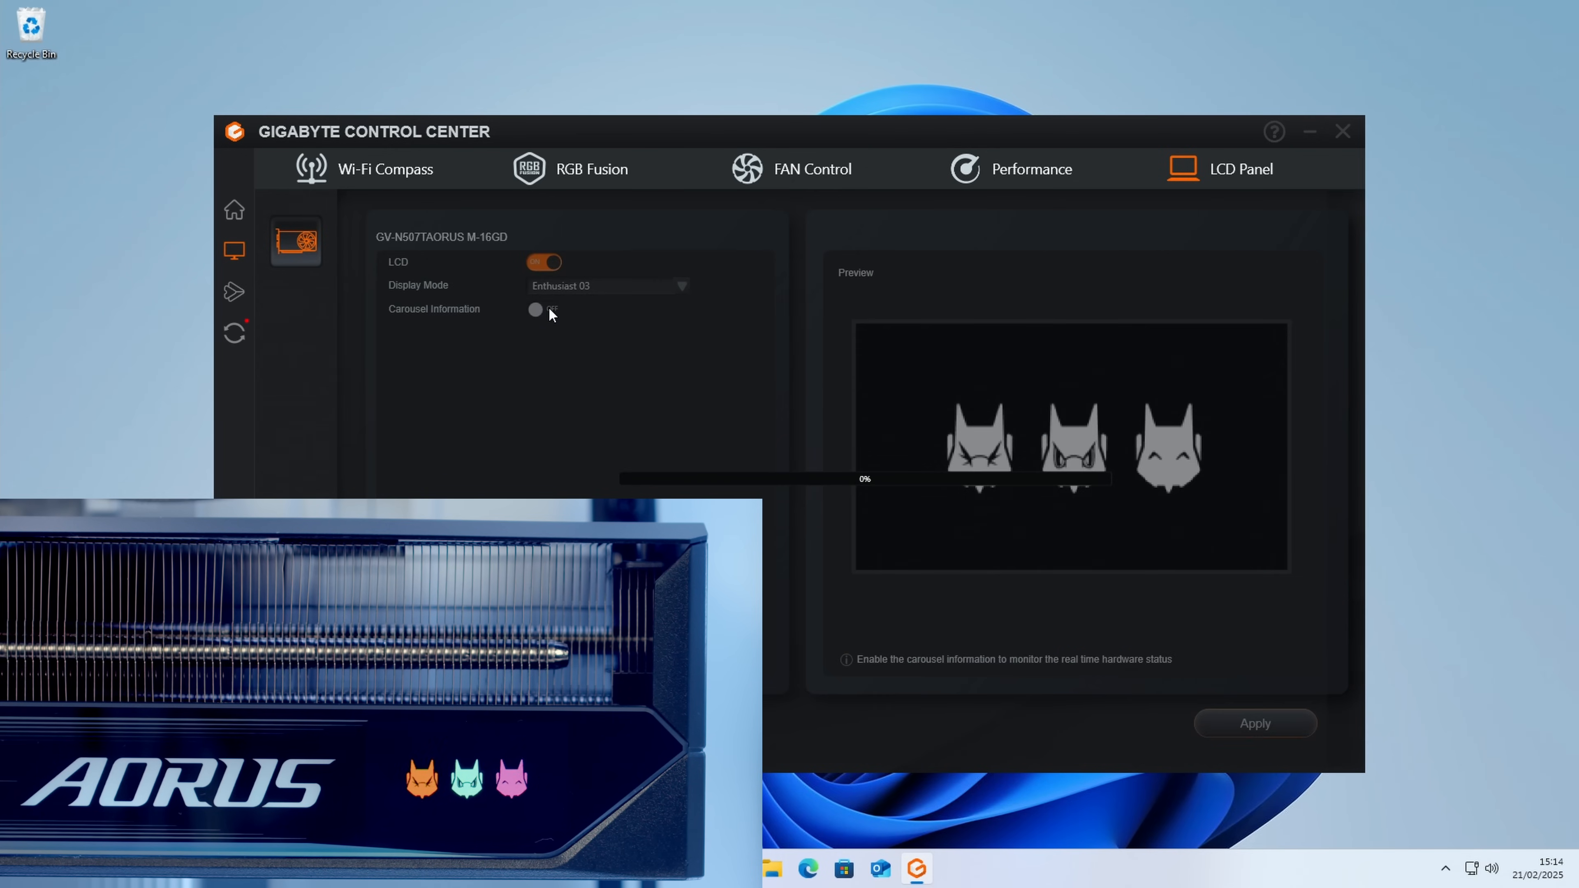
click(548, 310)
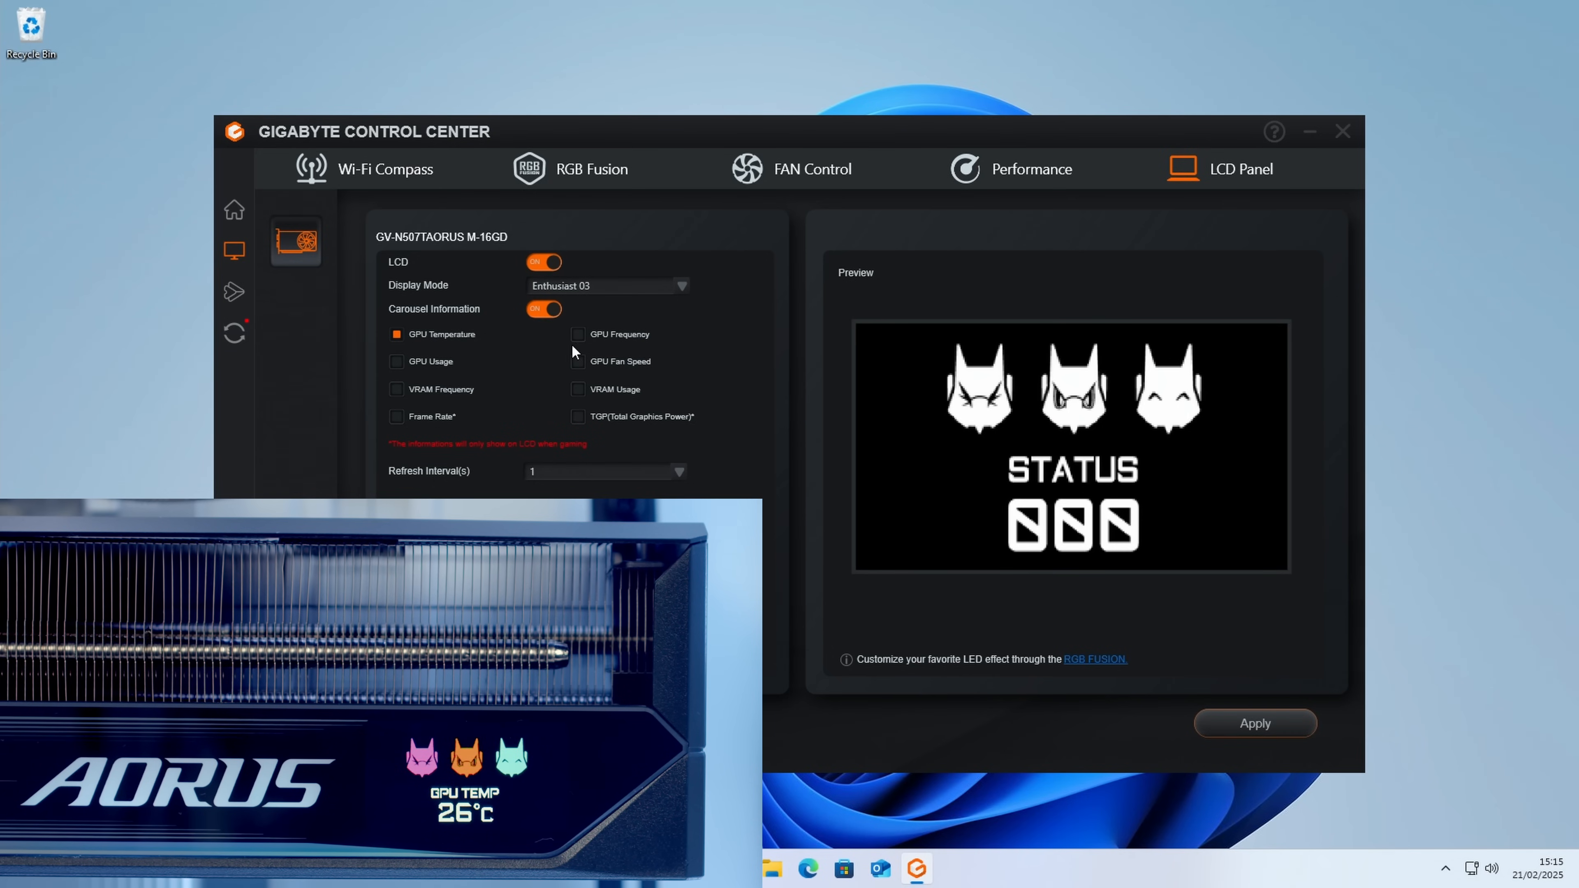
click(396, 389)
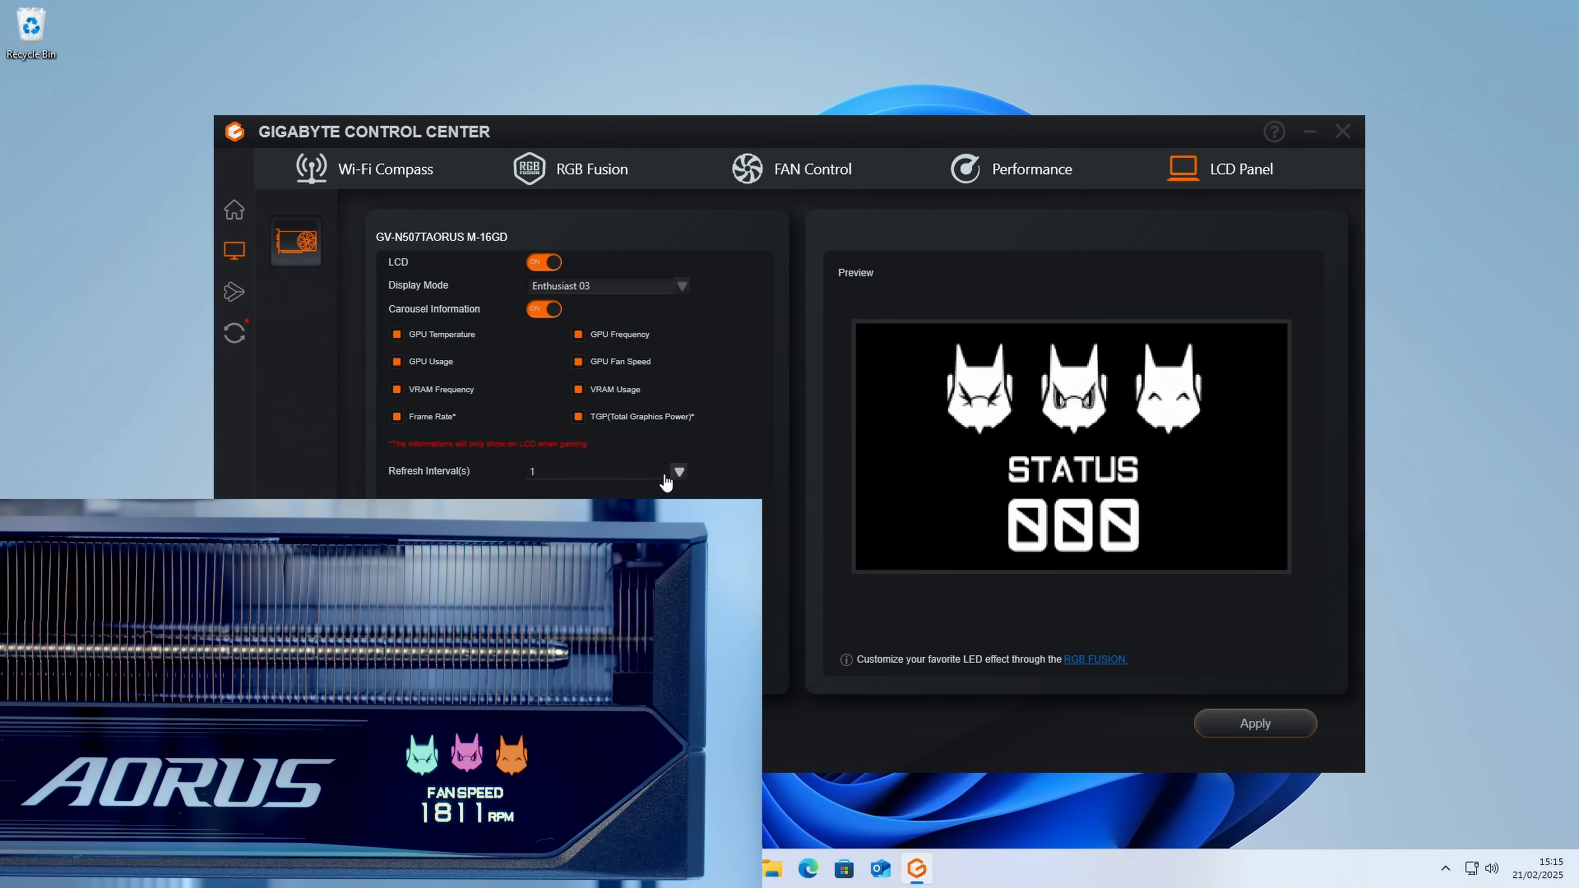
click(678, 474)
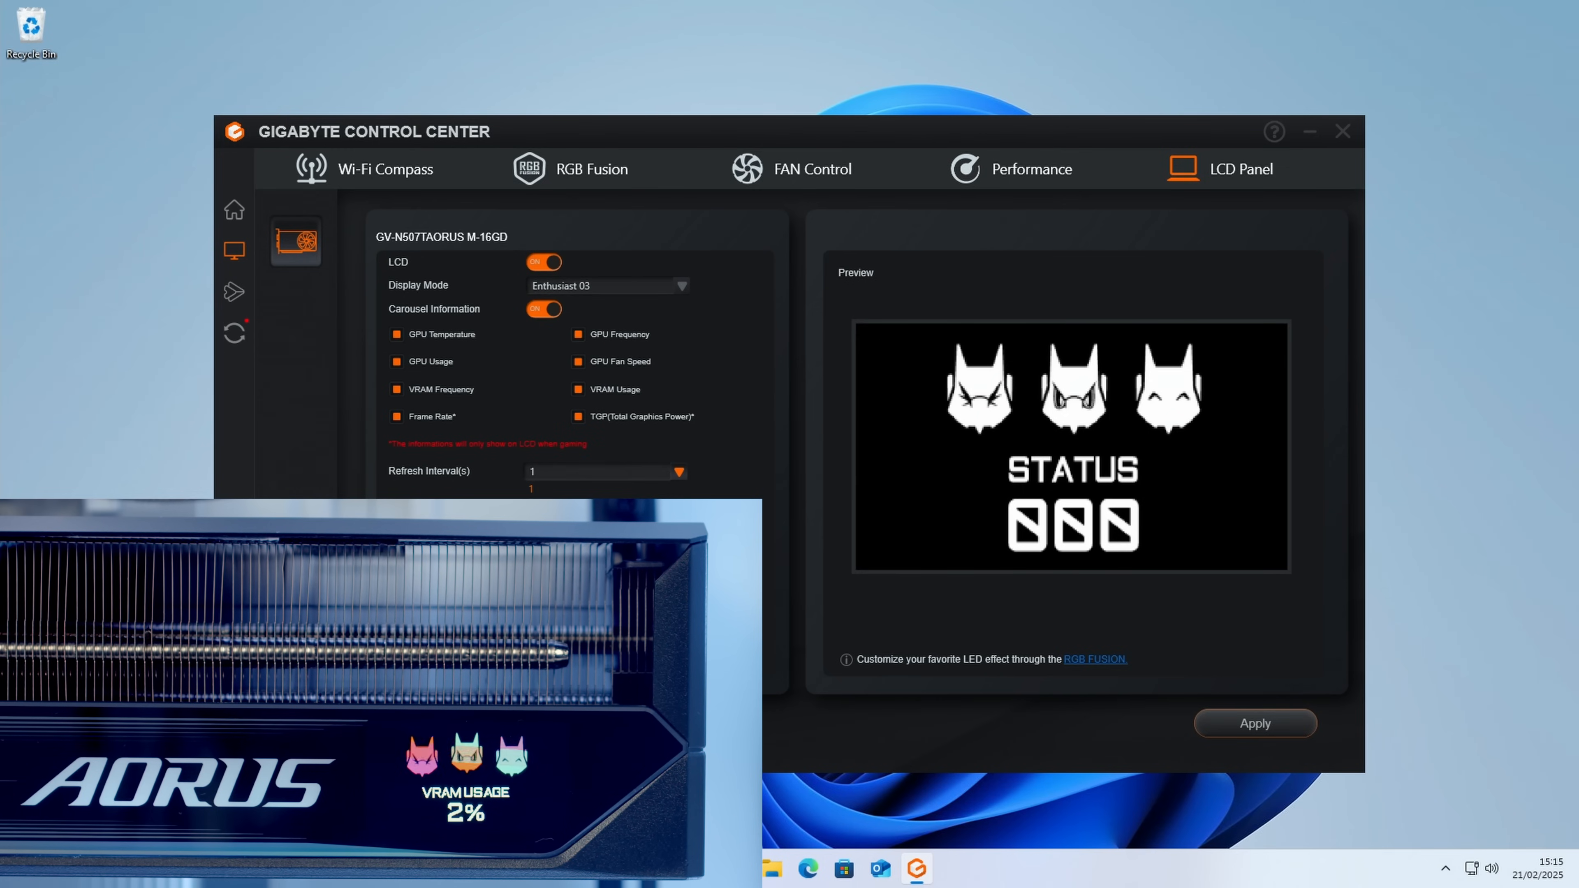
click(1217, 723)
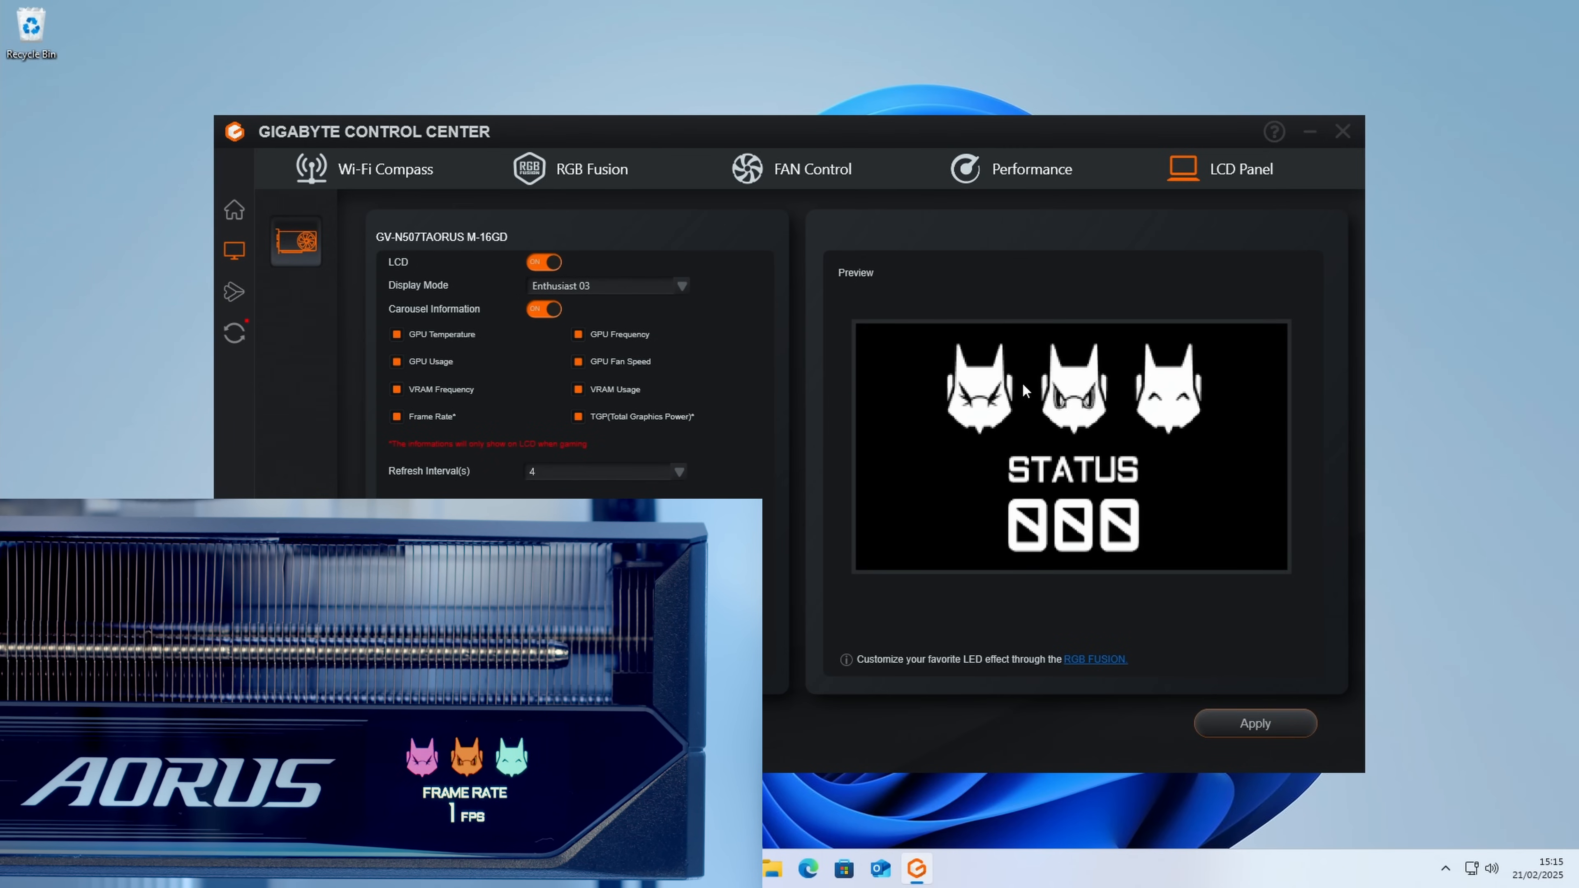
Step: Set the LCD display mode to Custom Image and upload the Logo file from Downloads, with the crop frame centred on the logo
click(682, 286)
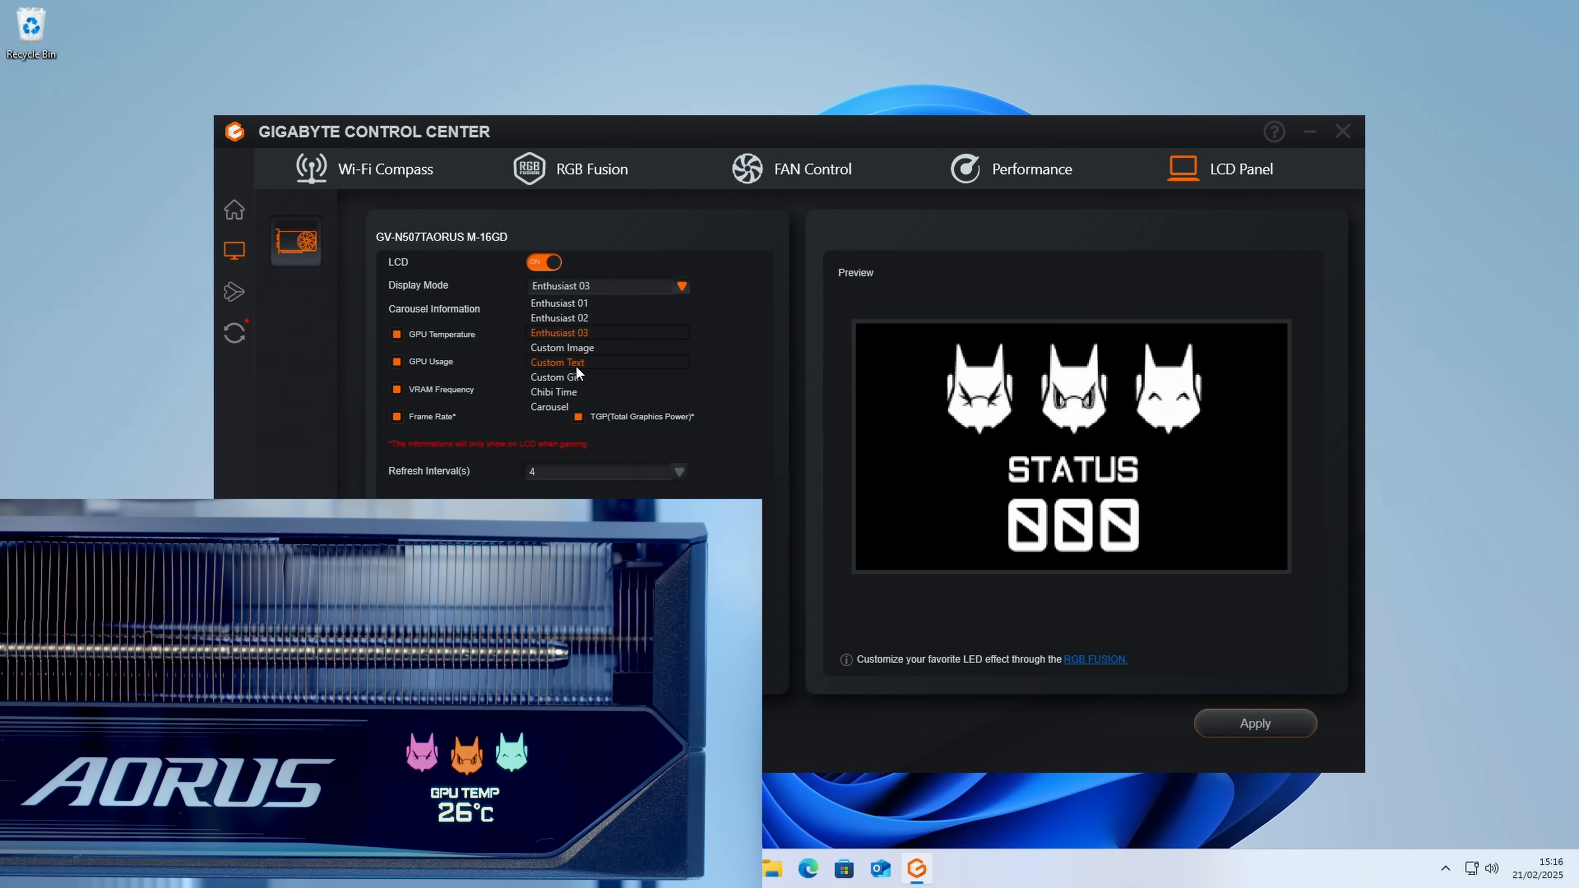
click(583, 346)
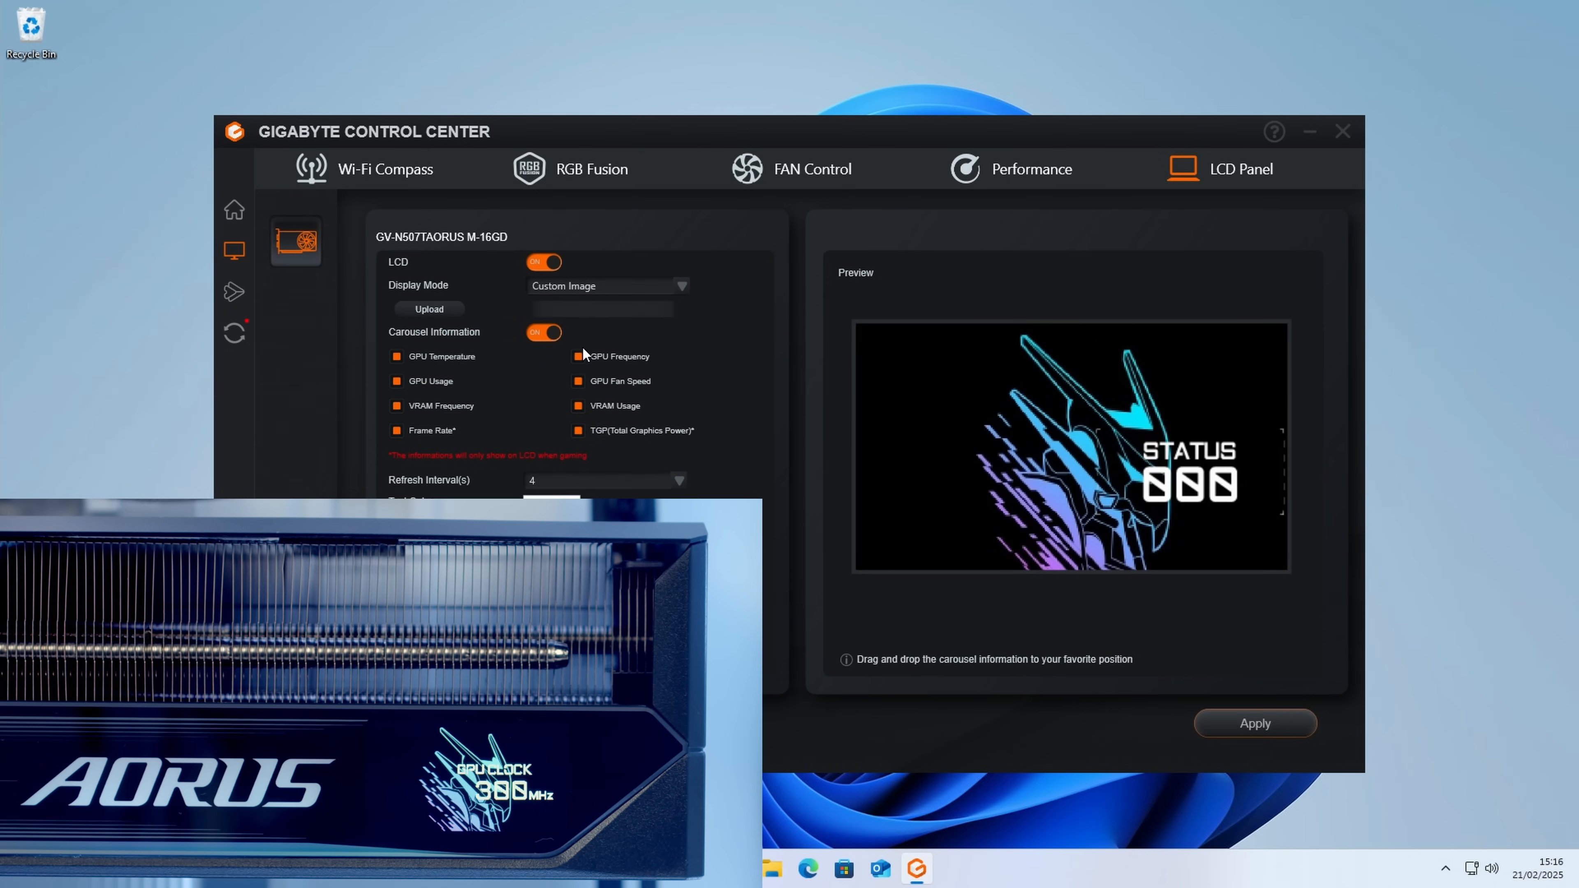
click(442, 310)
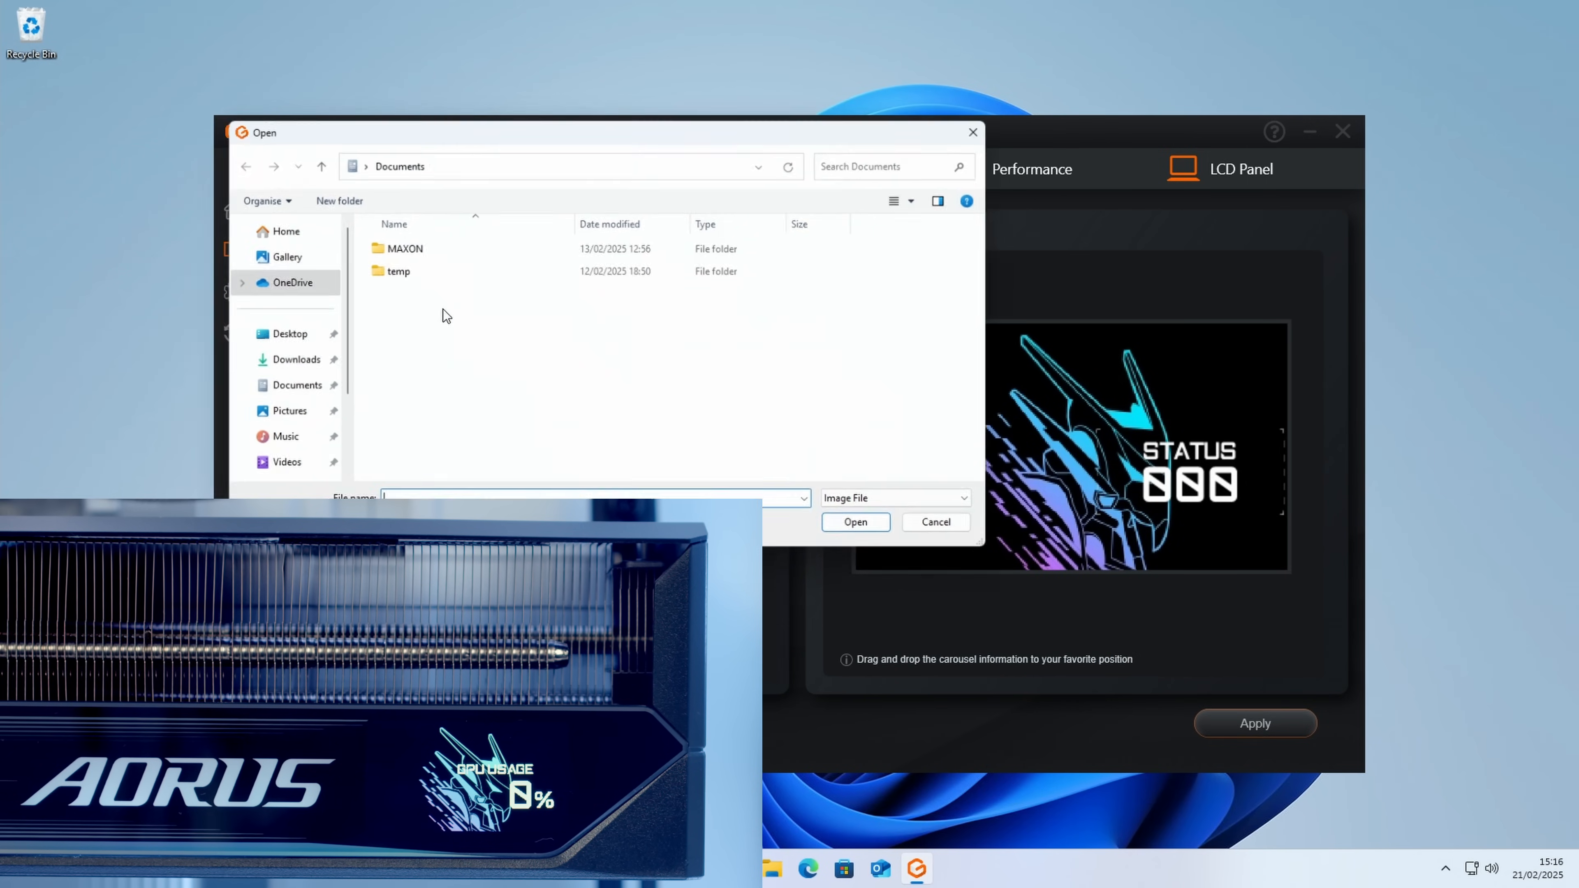
click(367, 359)
click(406, 343)
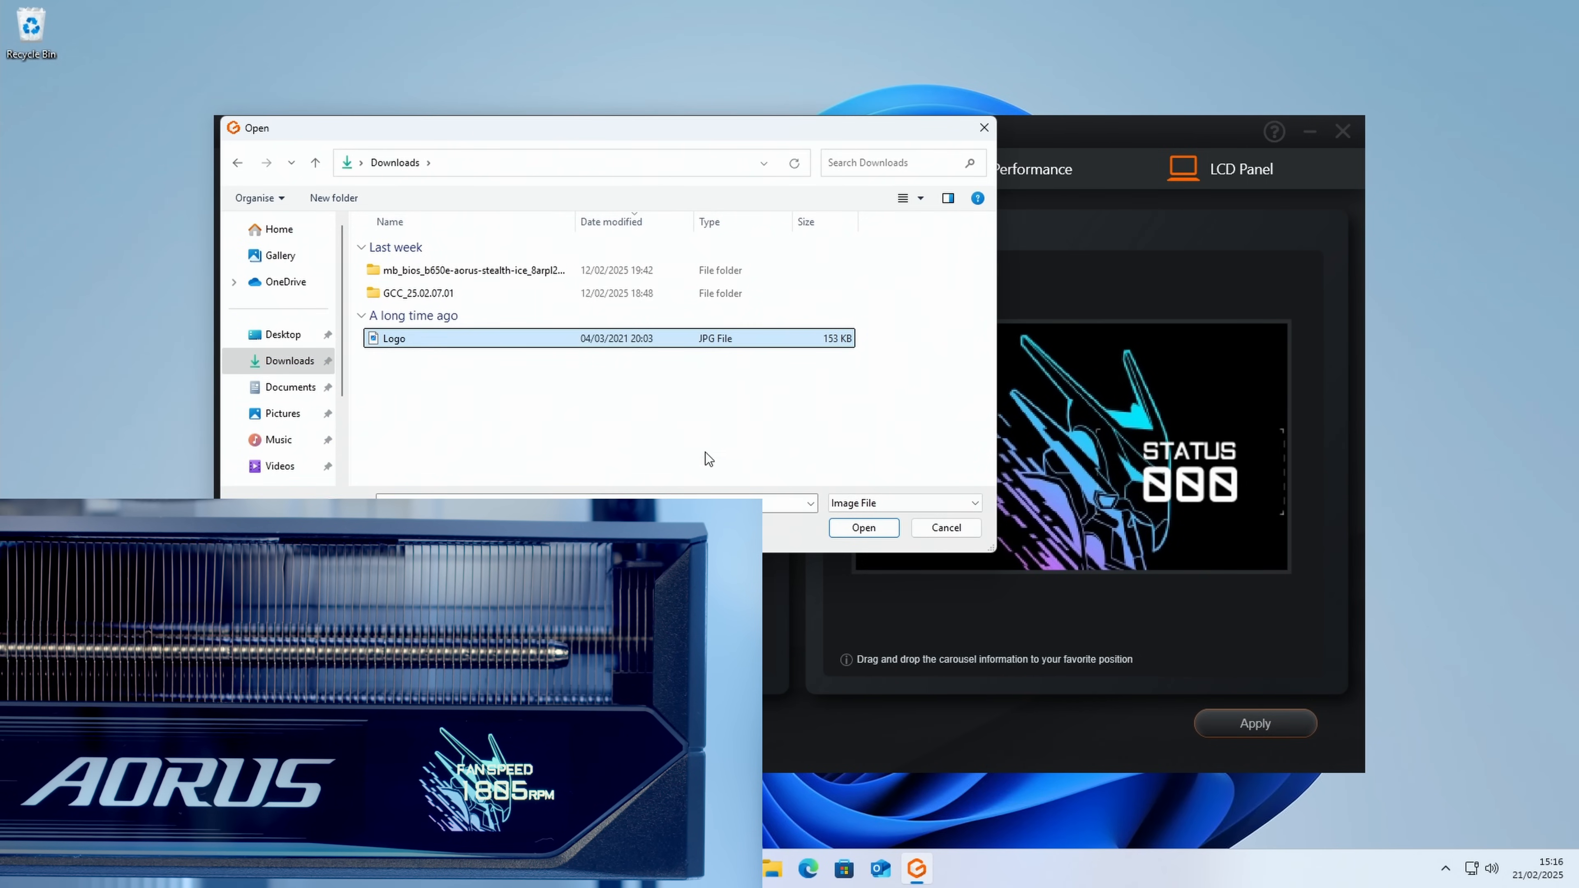
click(862, 528)
drag(952, 448, 1099, 615)
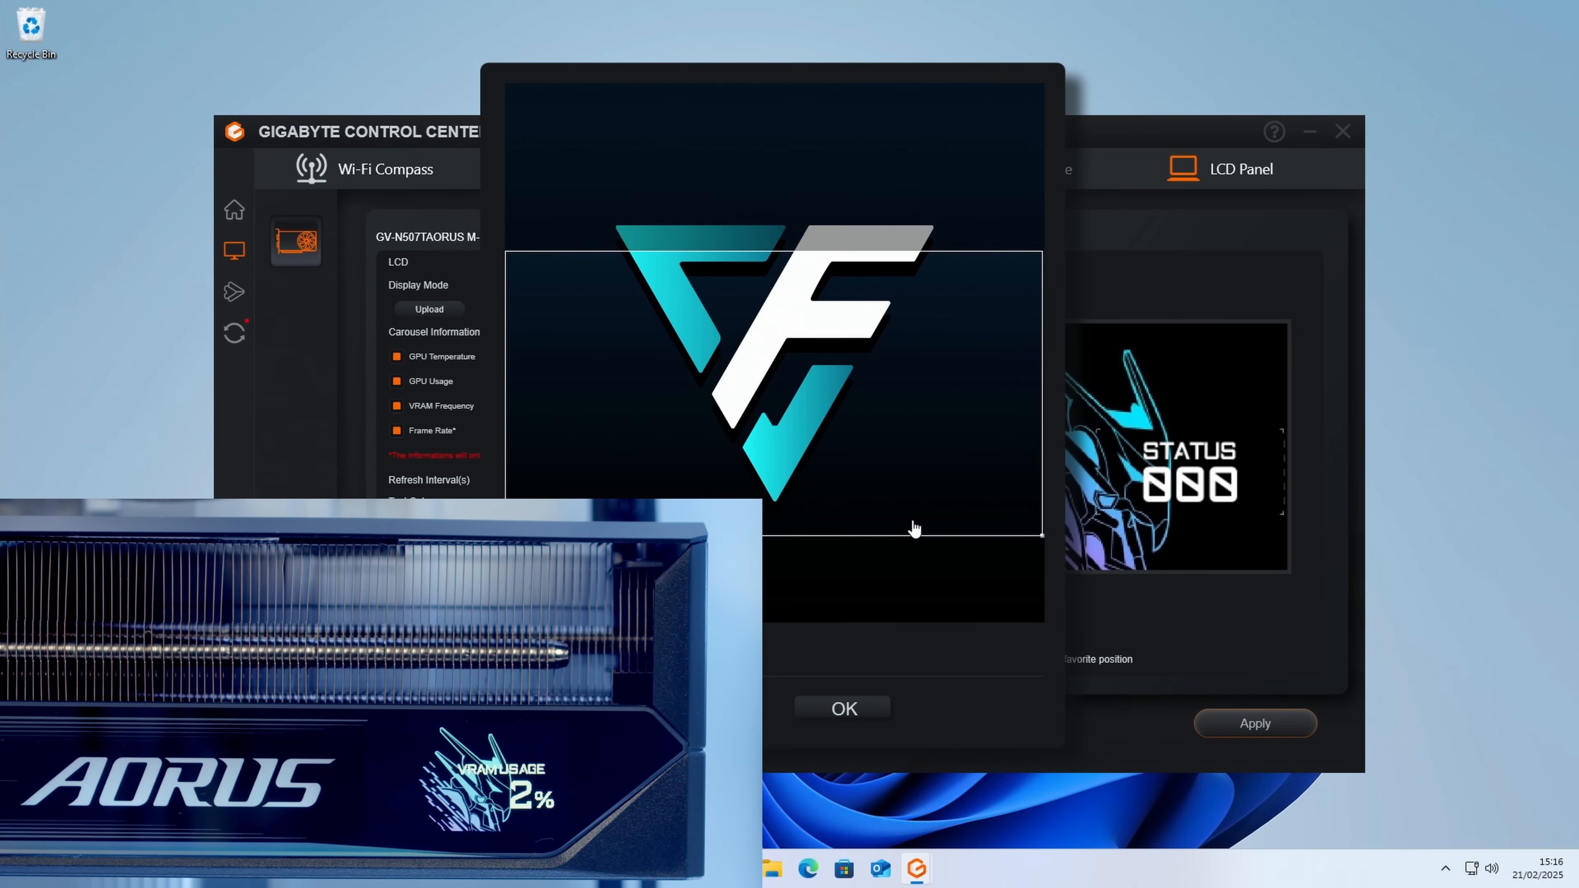
drag(833, 398, 821, 370)
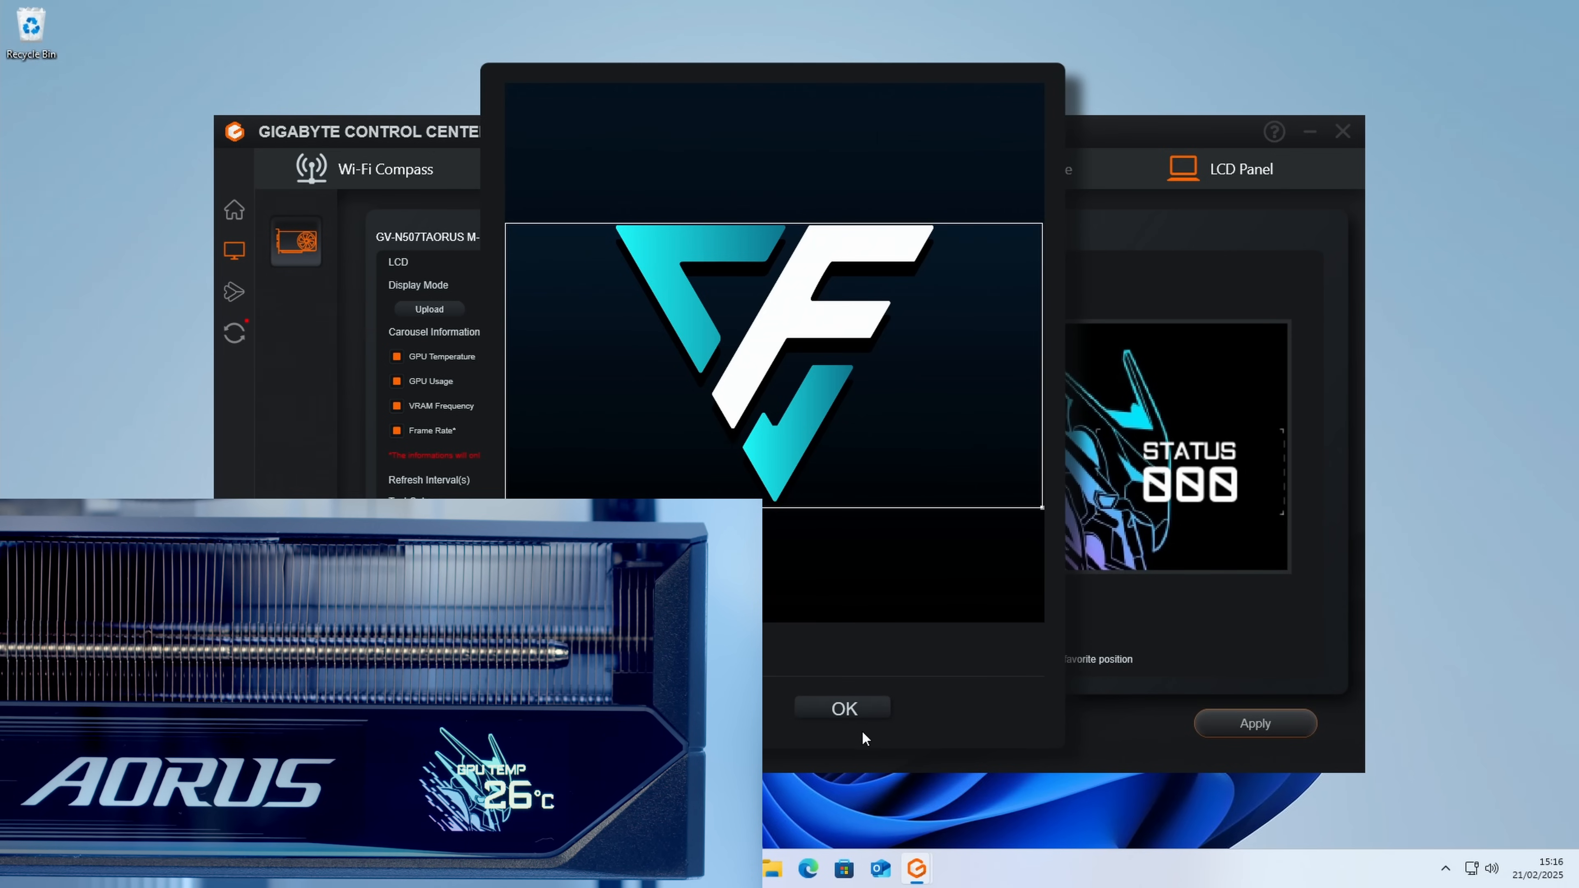
click(846, 707)
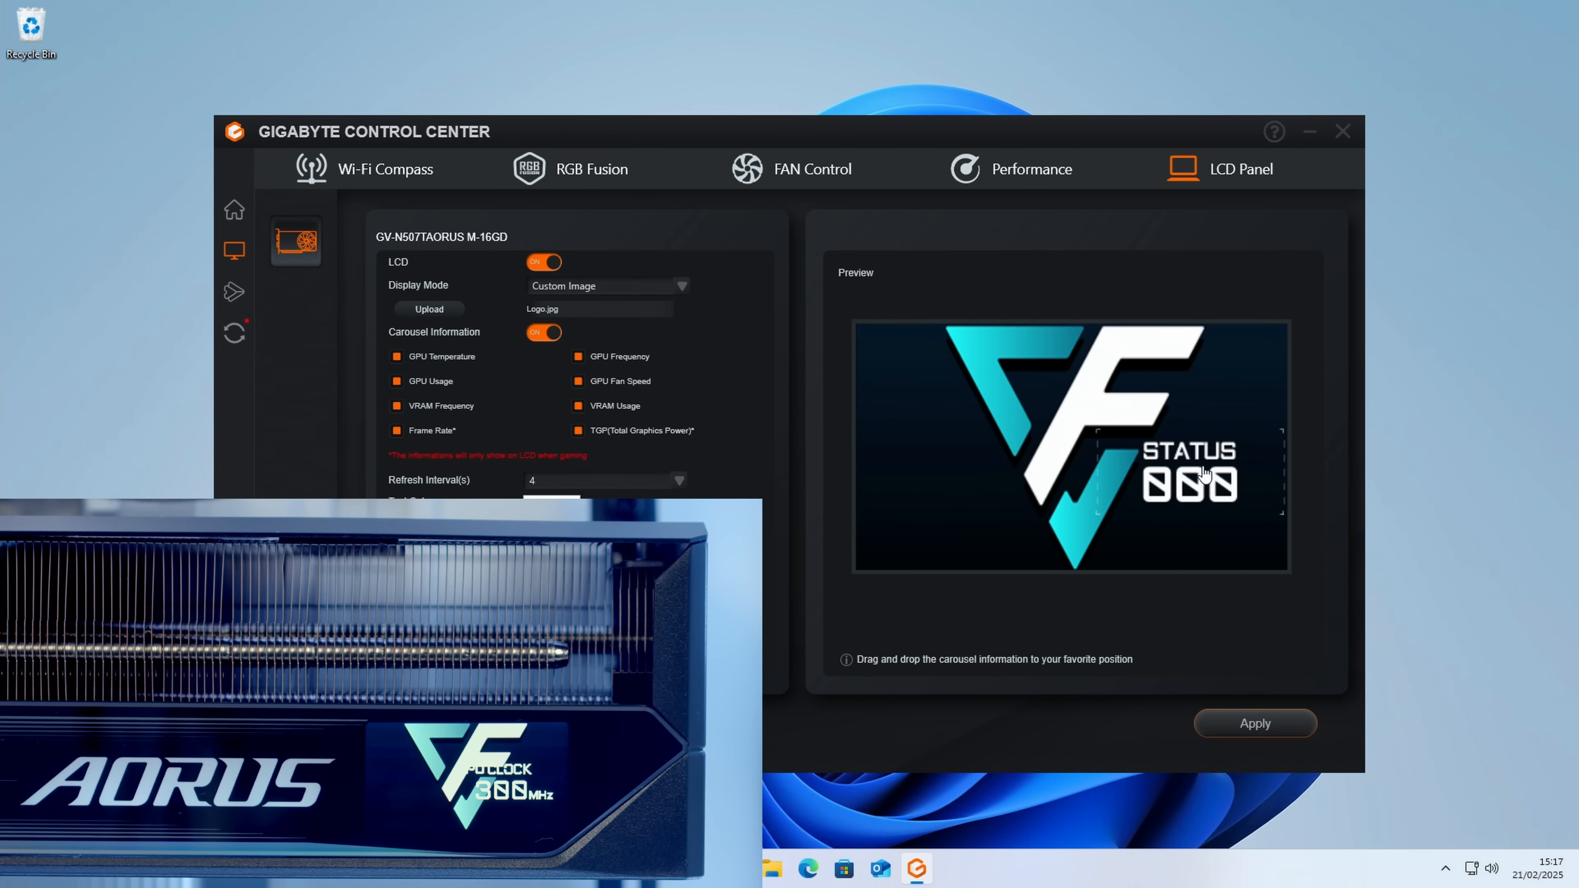
Step: Move the status readout to the lower-left corner of the custom image, and turn off carousel information
drag(1216, 478, 966, 530)
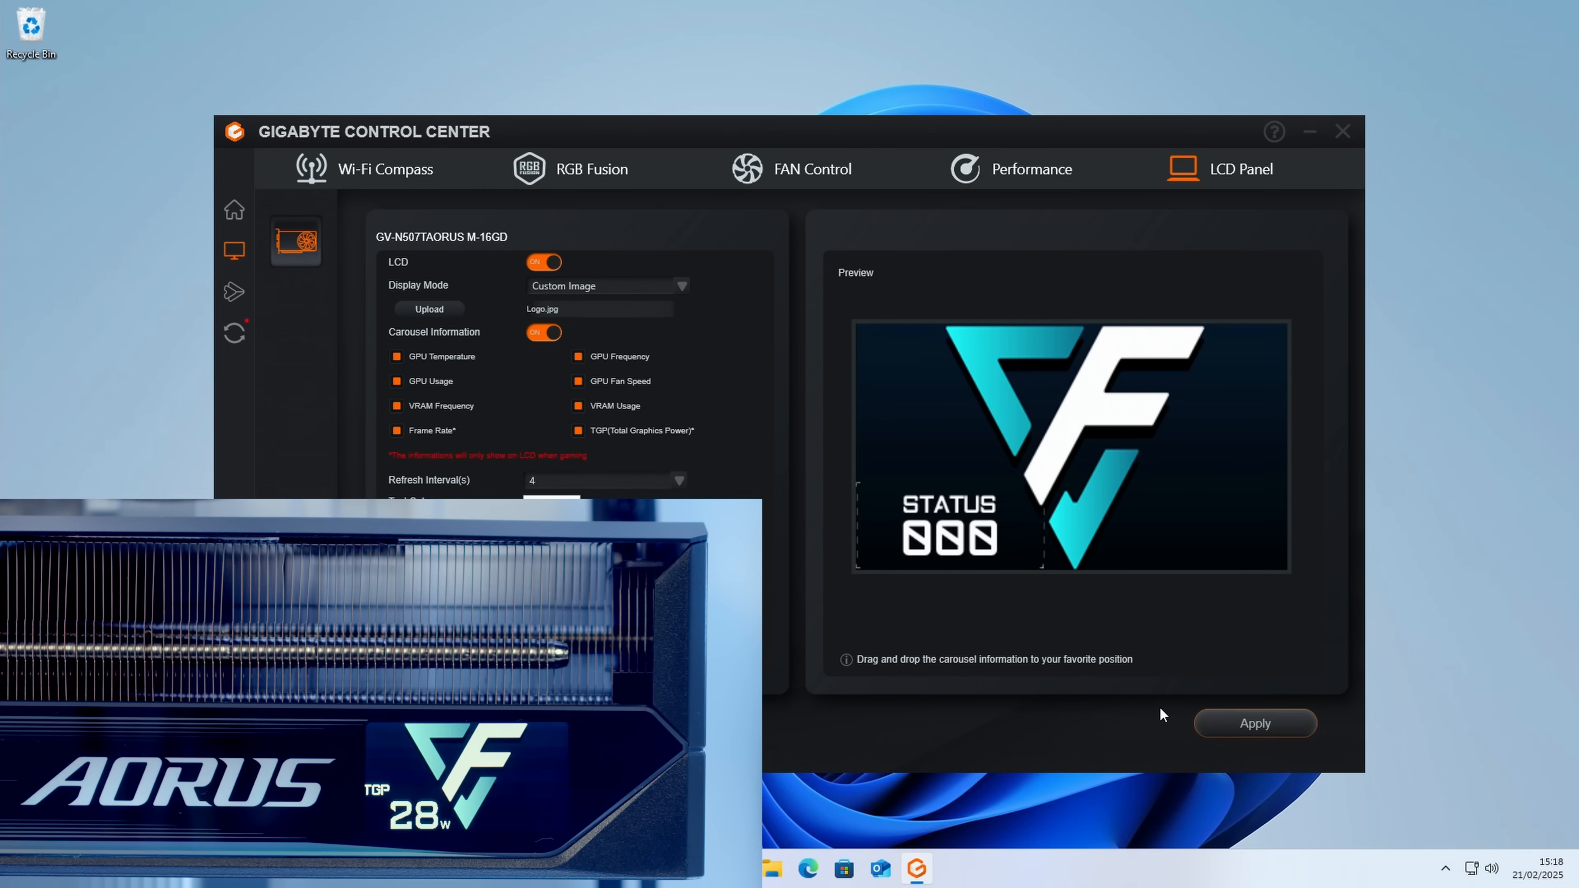
click(544, 335)
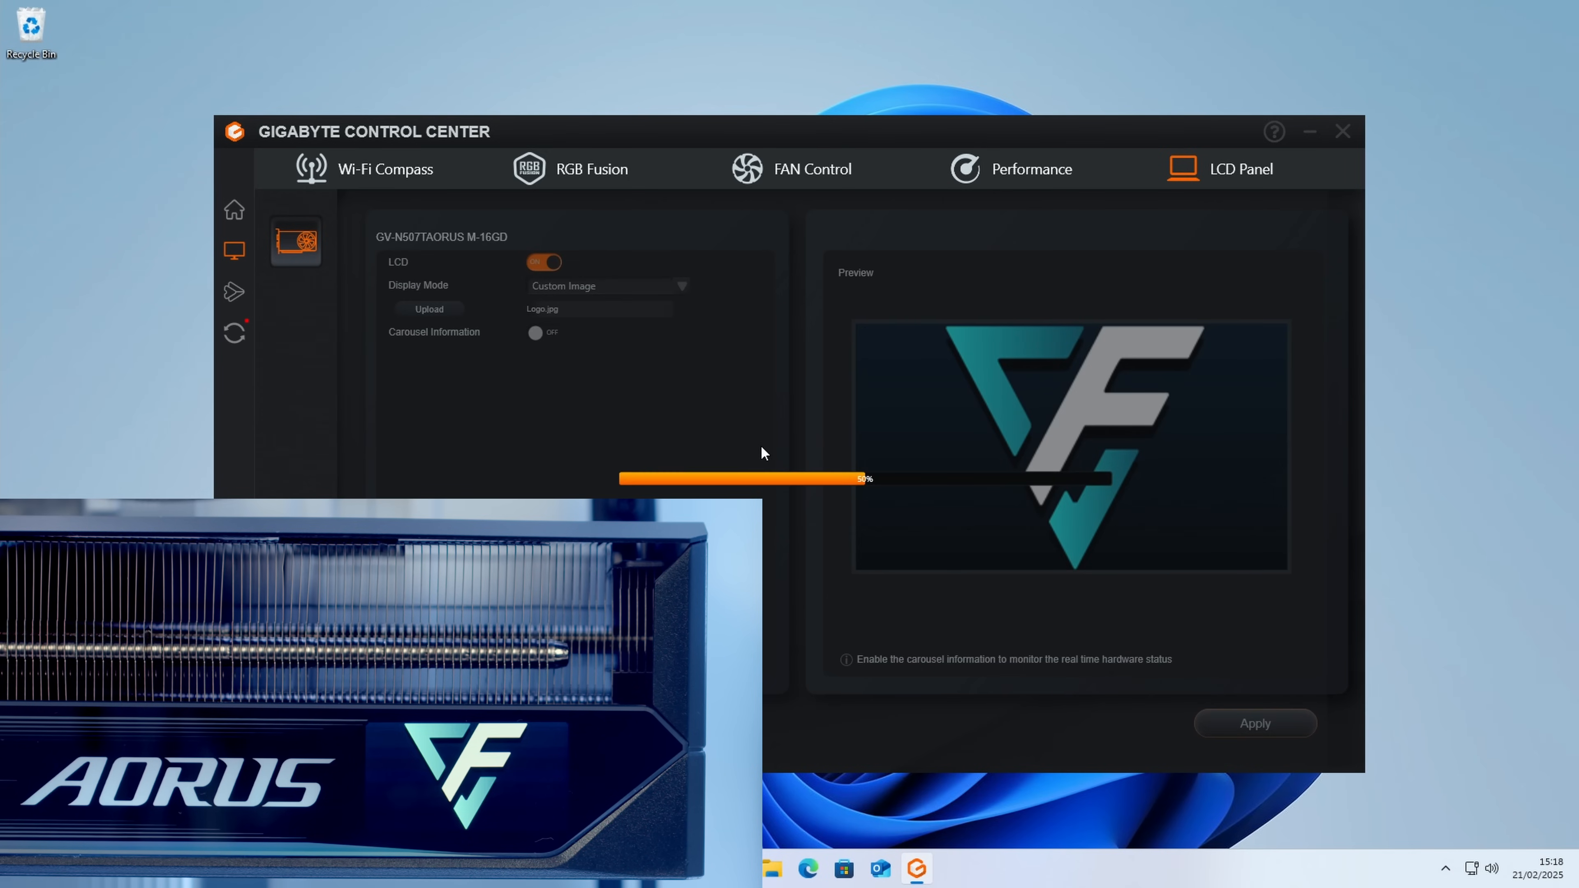
Step: Set the LCD display mode to Custom Text and replace the default text with "Like & Subscribe"
click(682, 286)
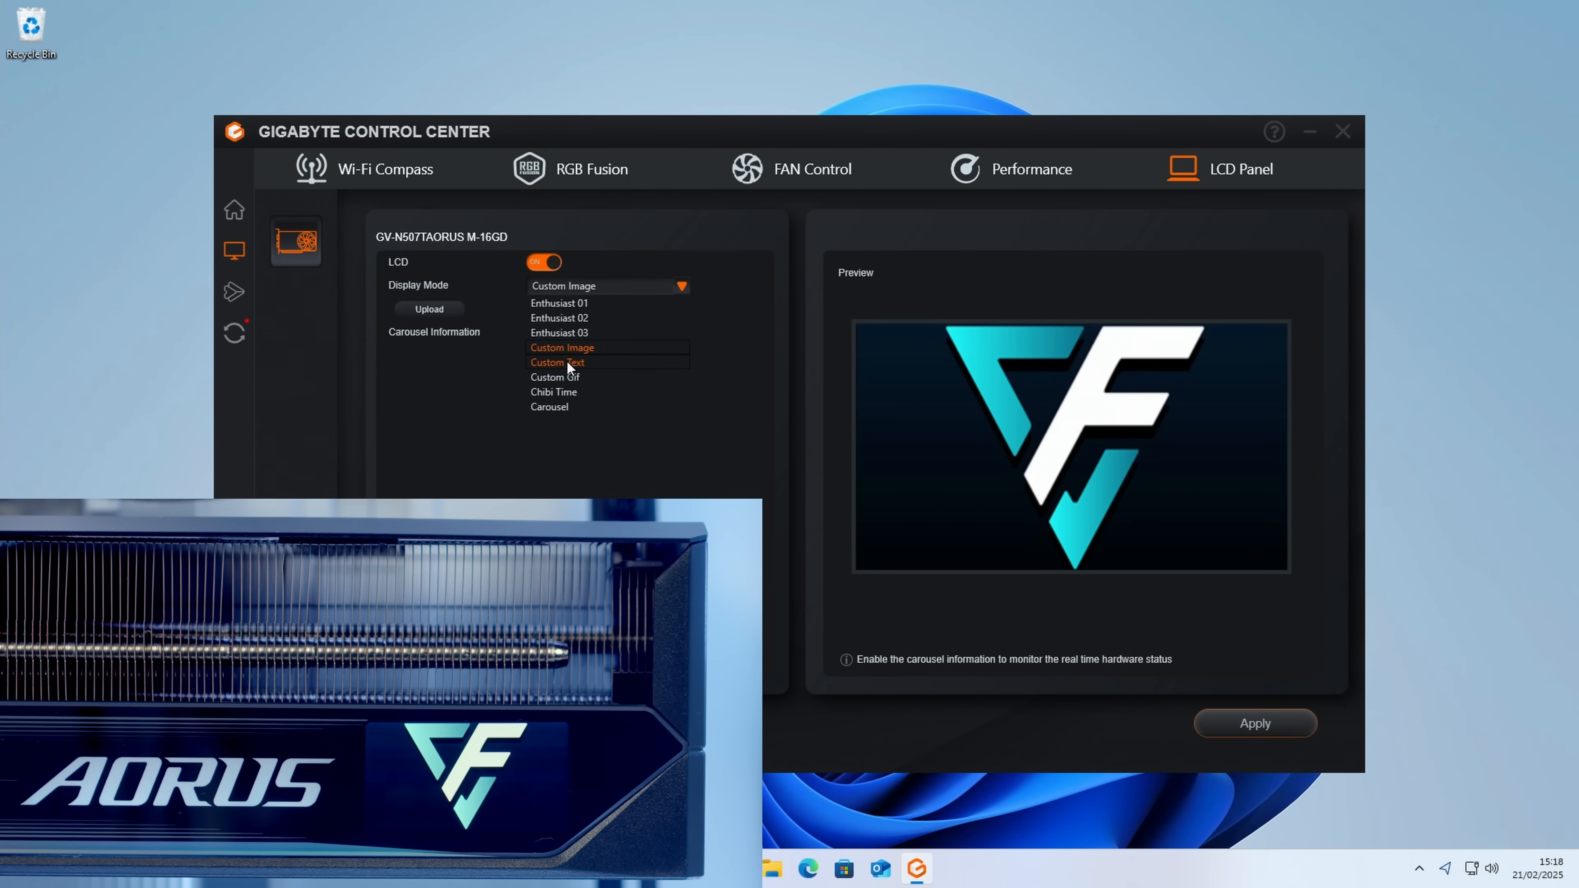
click(566, 360)
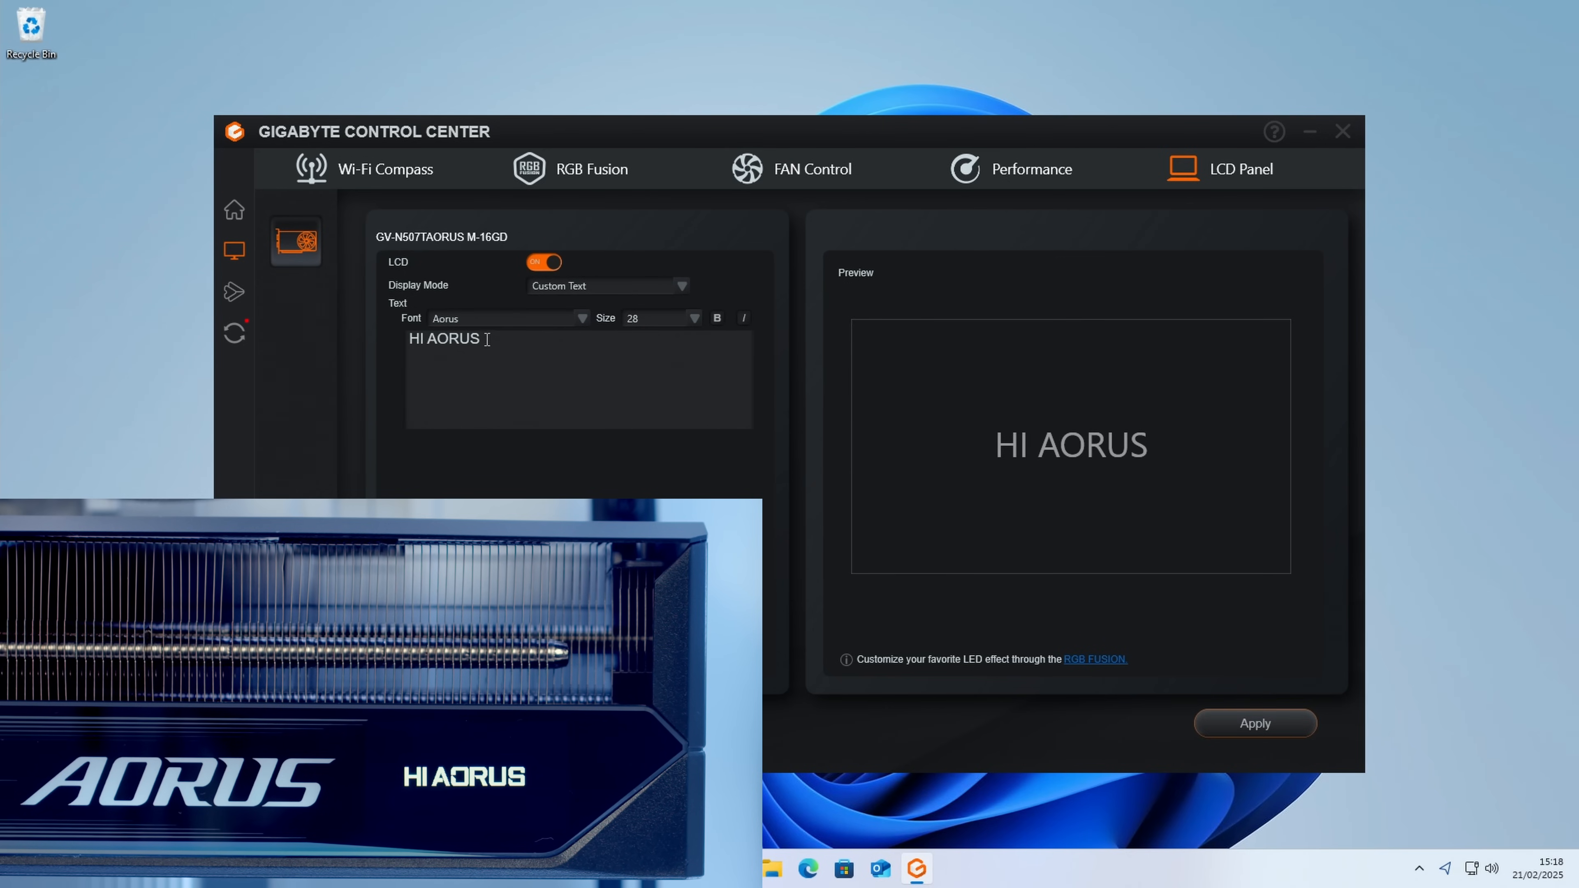
key(ctrl+a)
text(Like)
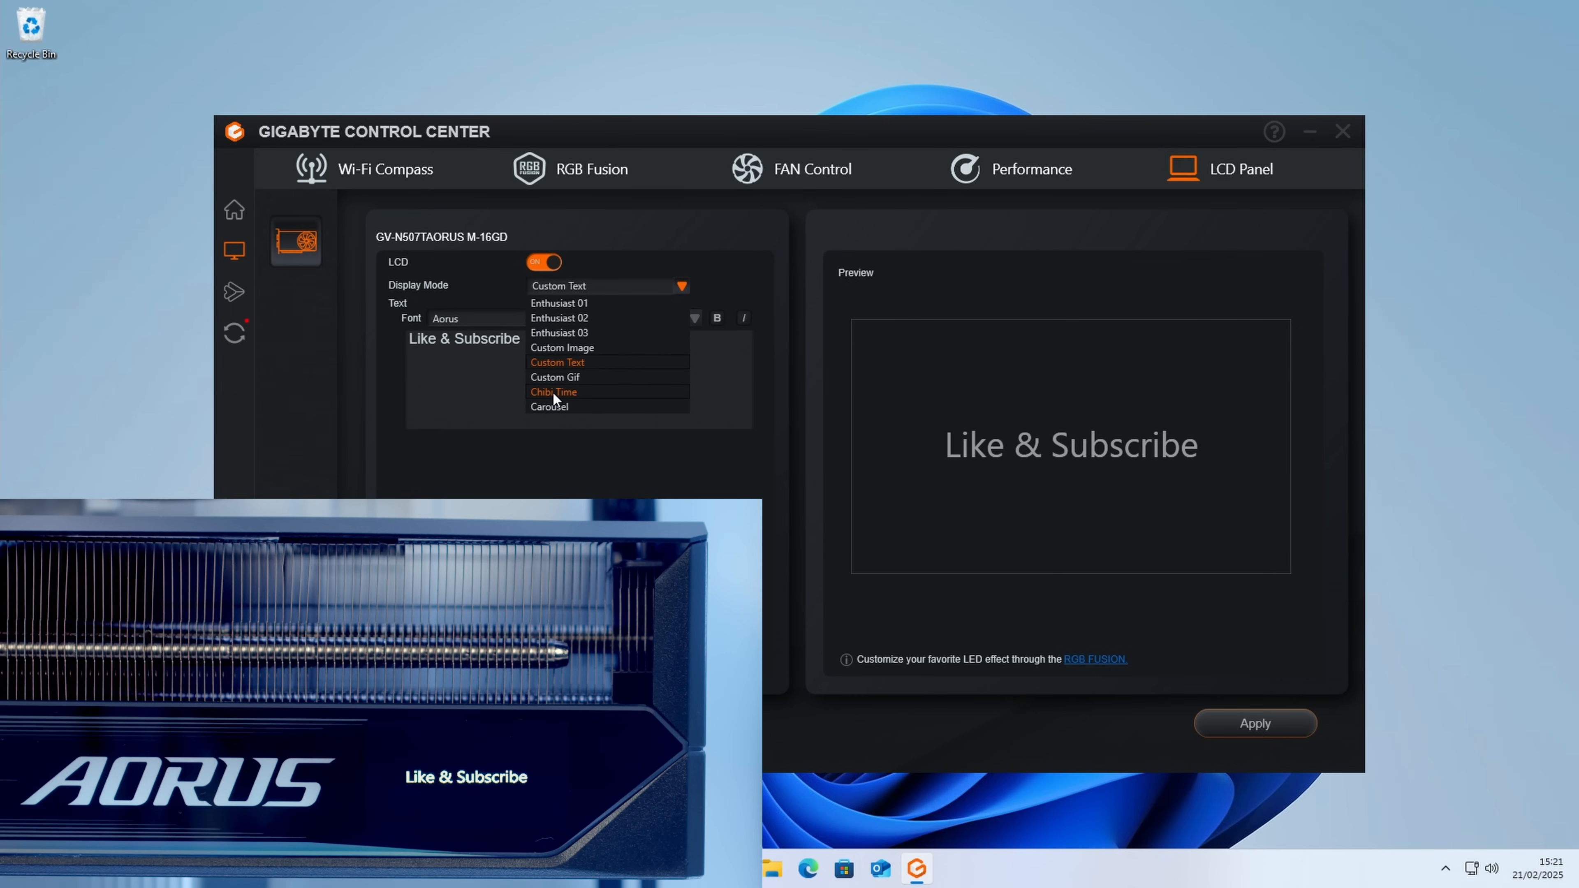
Step: Set the LCD display mode to Chibi Time and turn on carousel information with all eight hardware readouts enabled
click(554, 391)
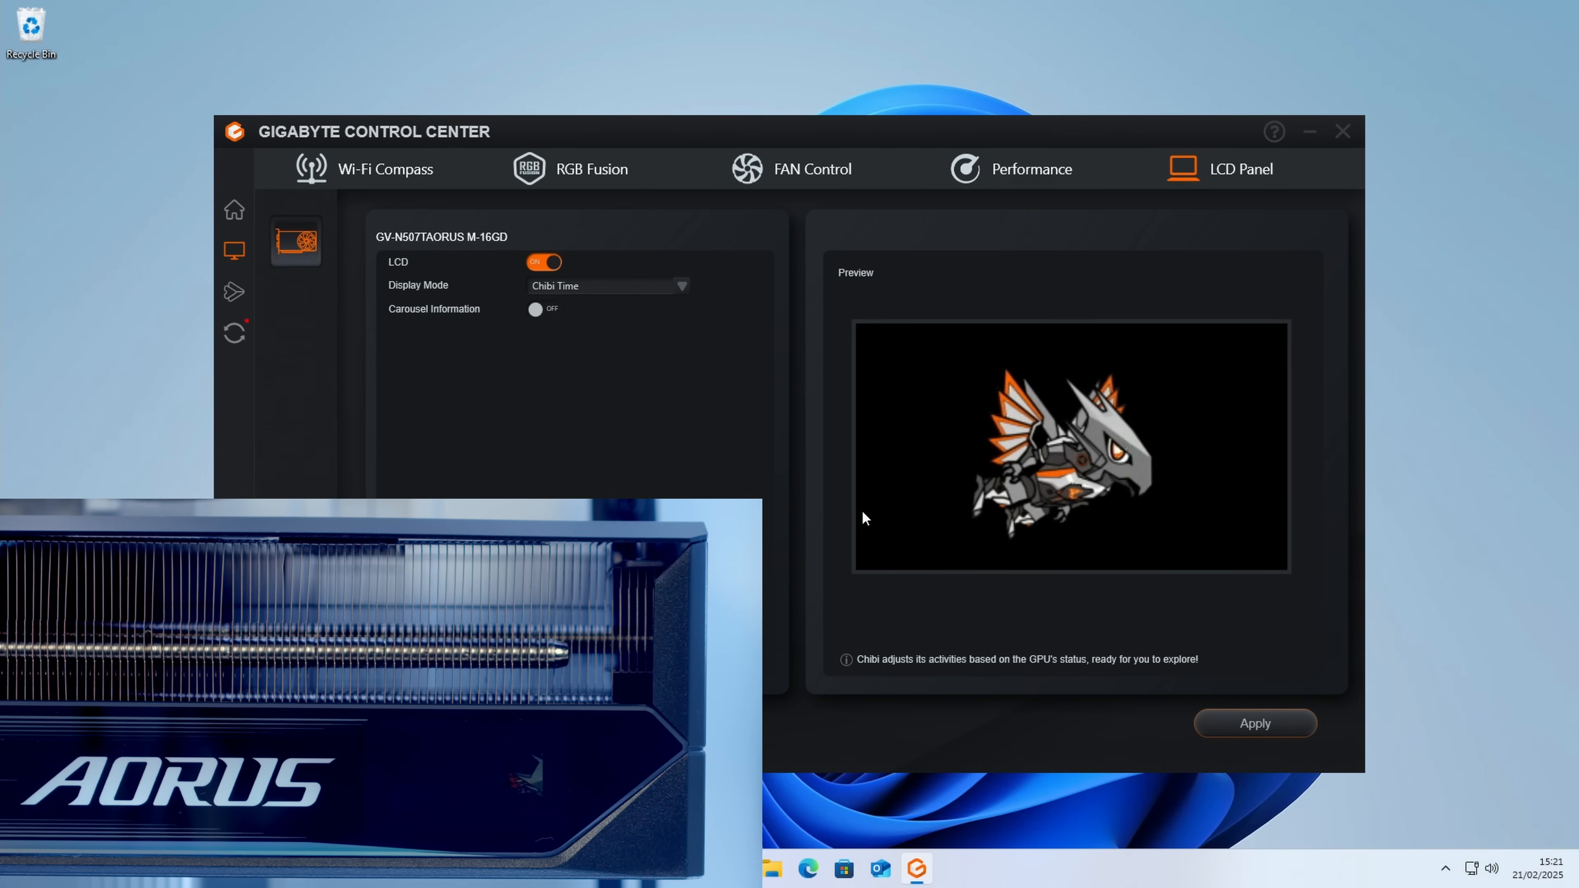
click(536, 311)
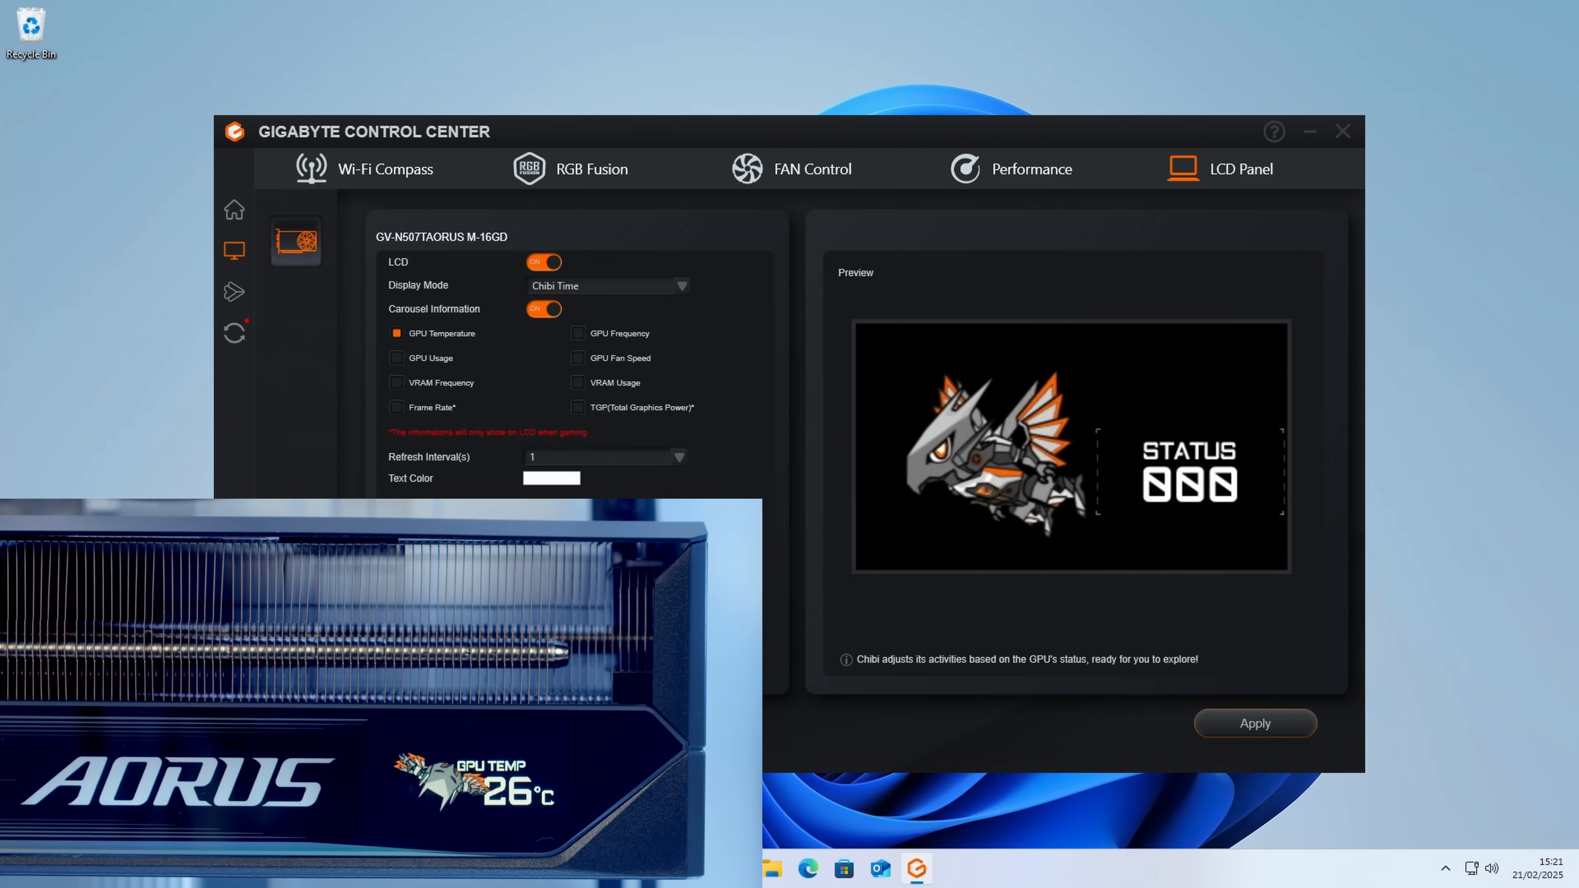
click(396, 357)
click(398, 383)
click(396, 408)
click(578, 334)
click(578, 358)
click(578, 383)
click(578, 407)
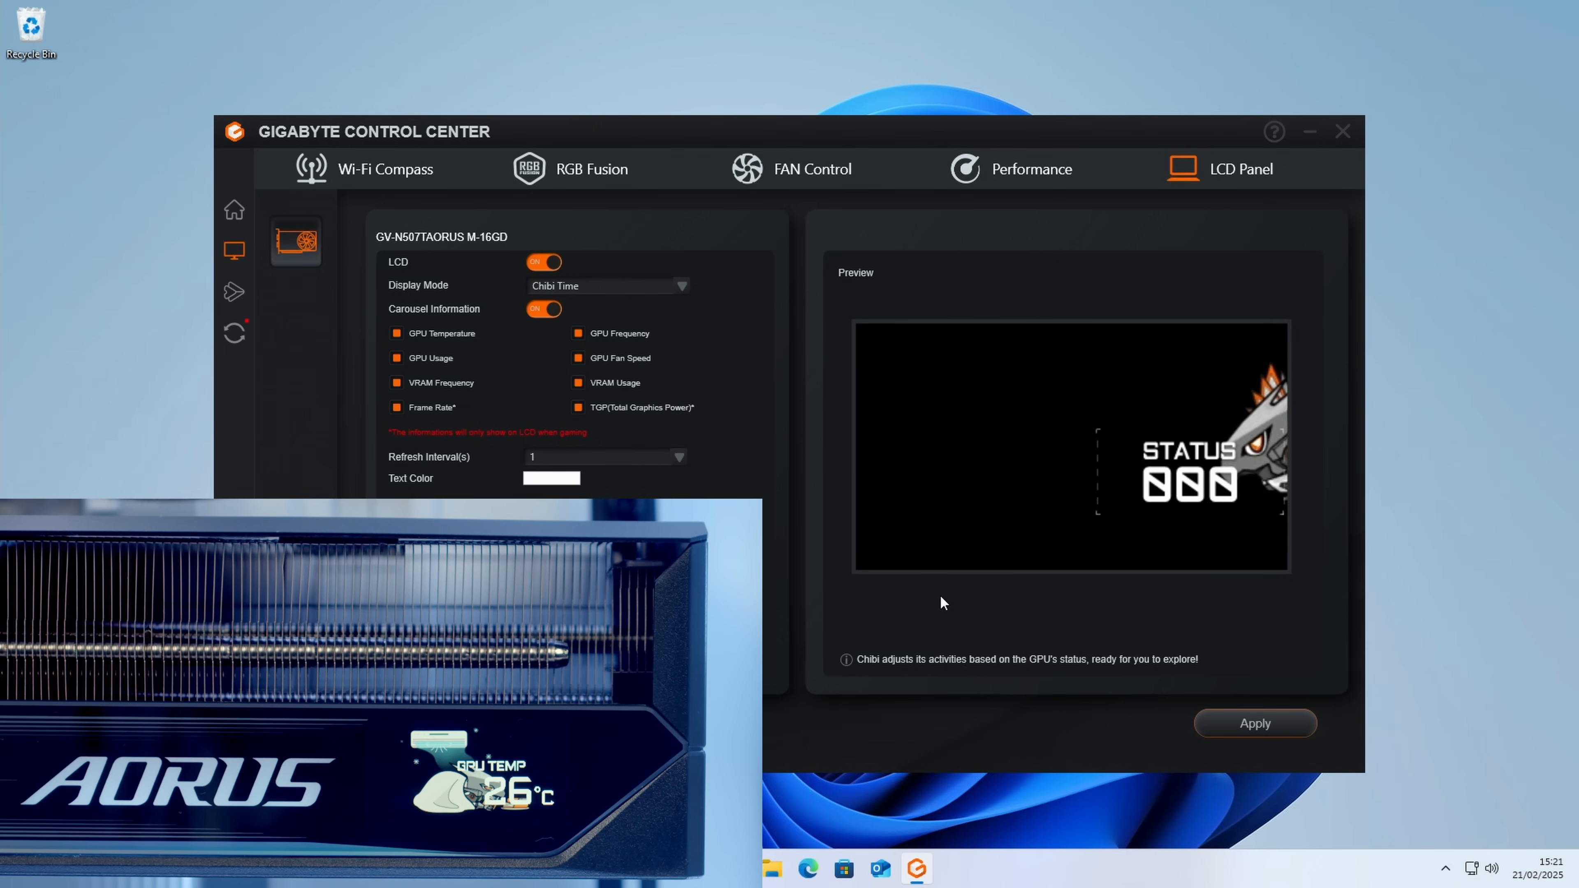
Step: Set the LCD display mode to Carousel and open the mode choices for its second slot
click(610, 285)
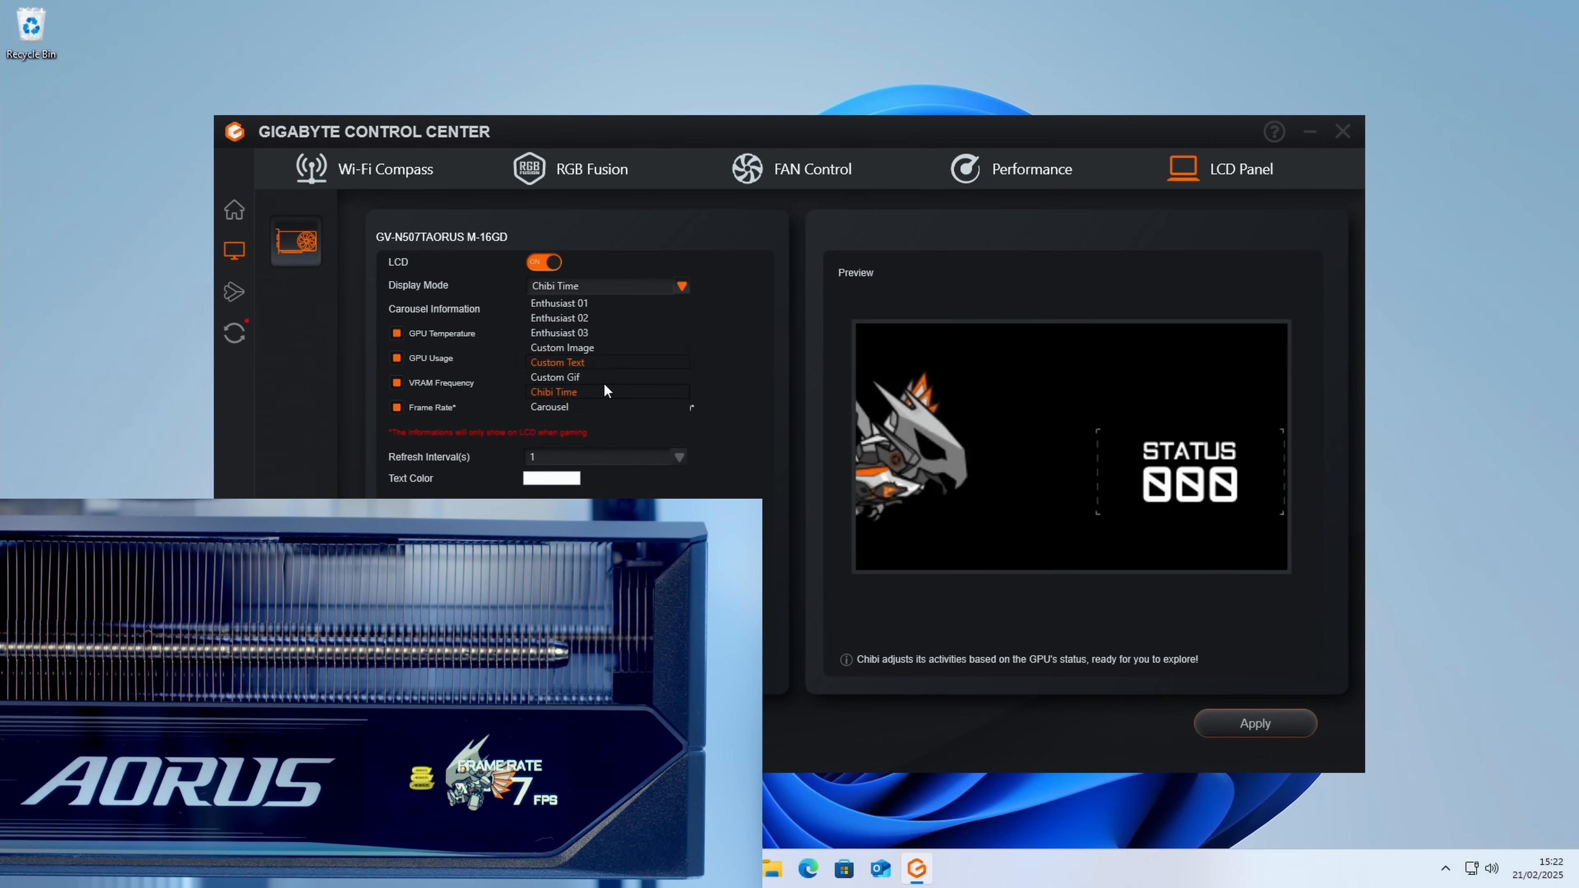
click(585, 406)
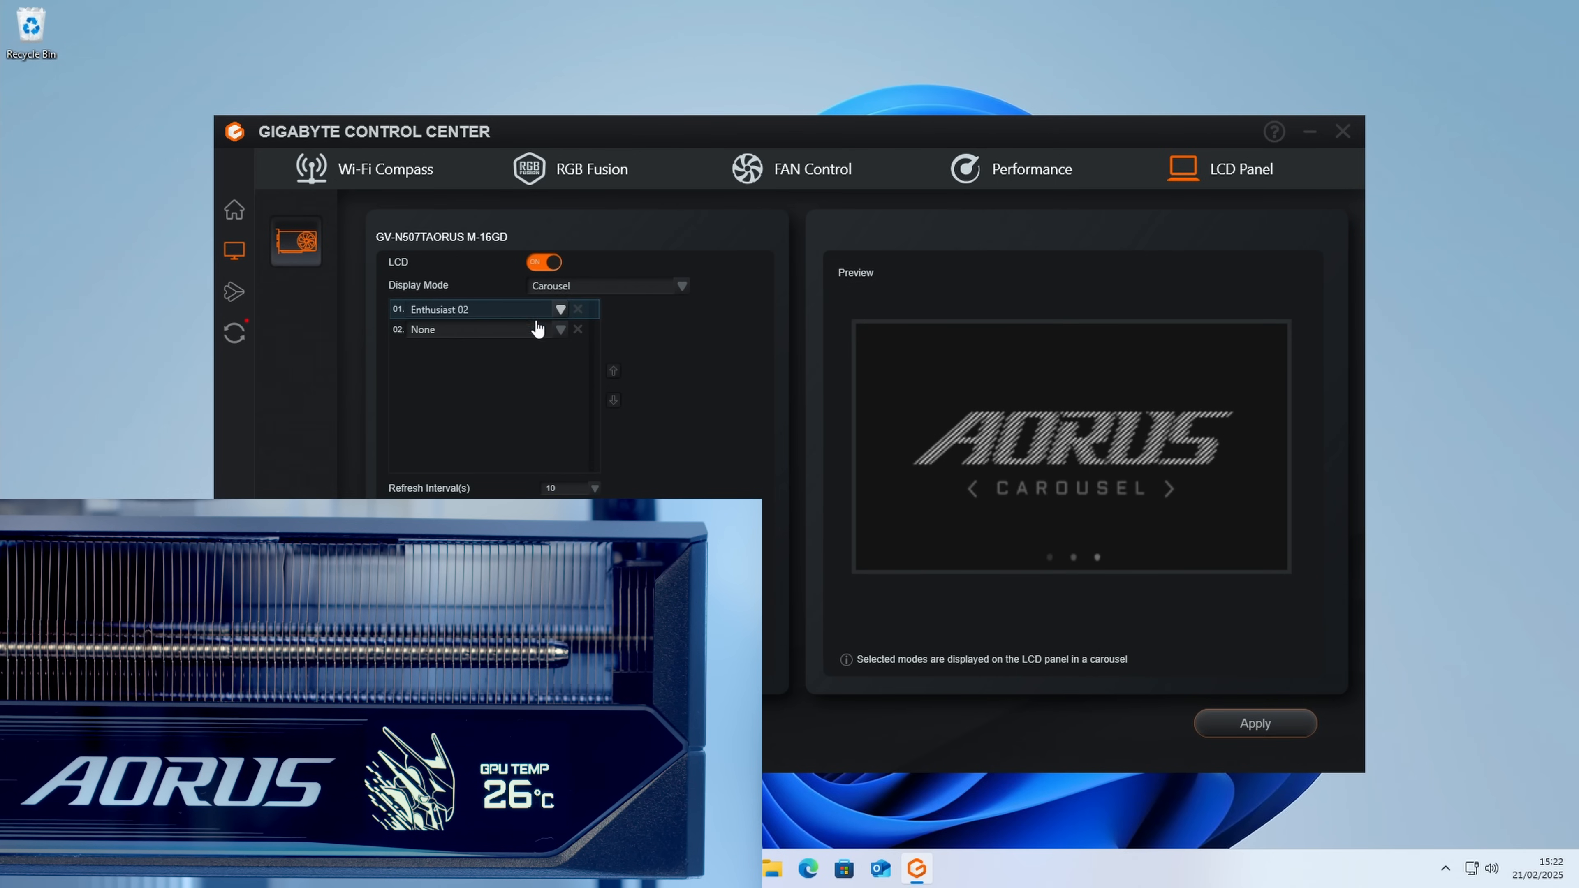
click(559, 331)
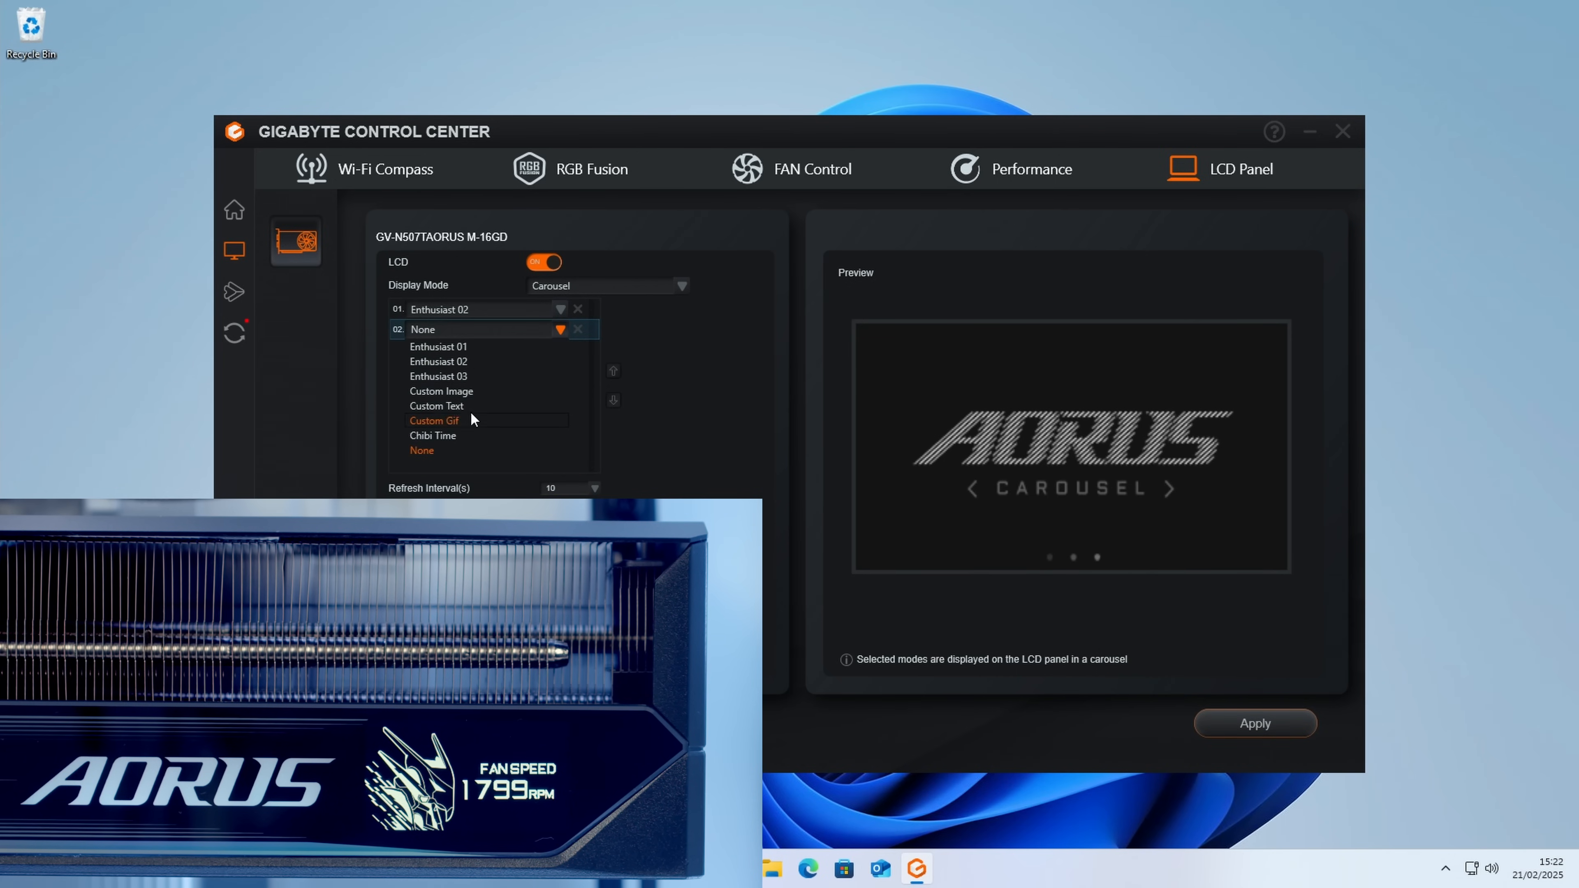
click(695, 400)
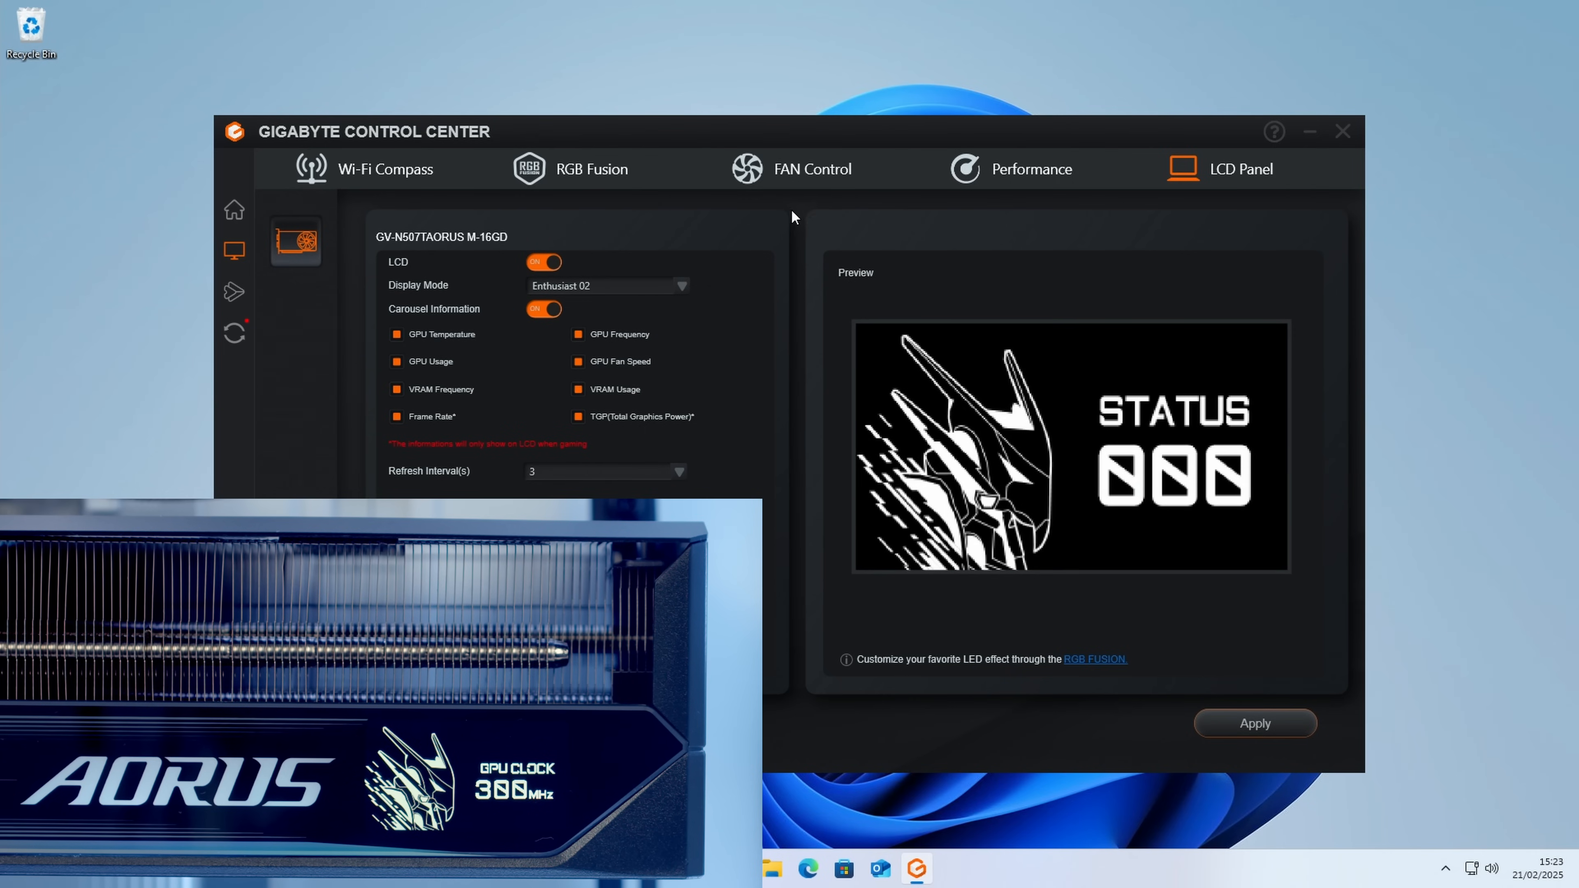
Step: Try the graphics card's Customized fan control with Auto Fan Stop off, switching the curve to Fixed and back to Dynamic
click(804, 169)
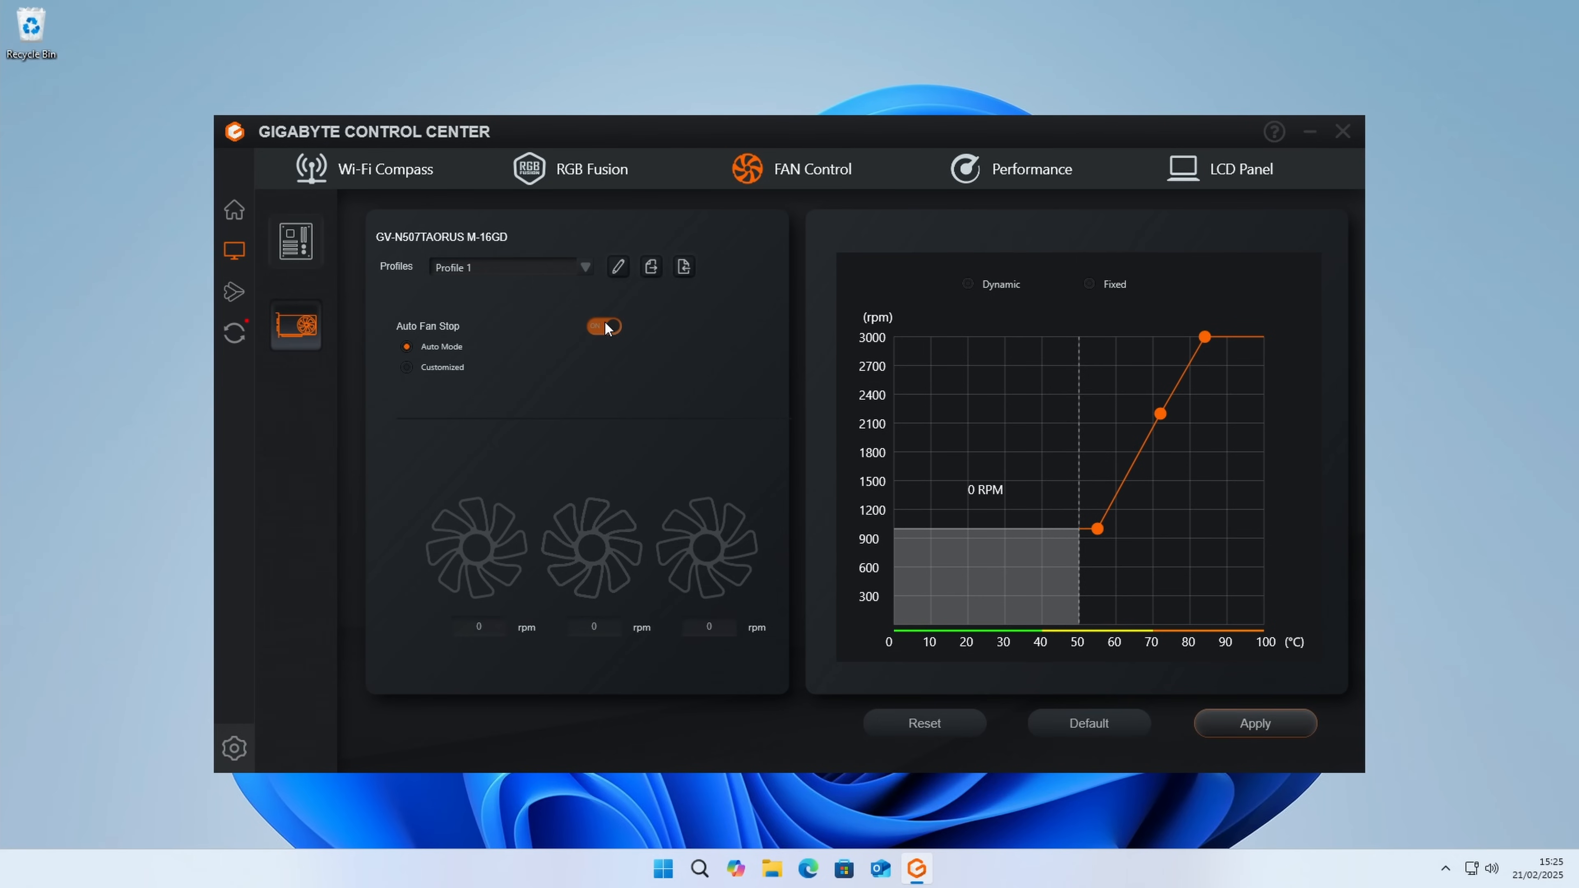
click(408, 368)
click(600, 328)
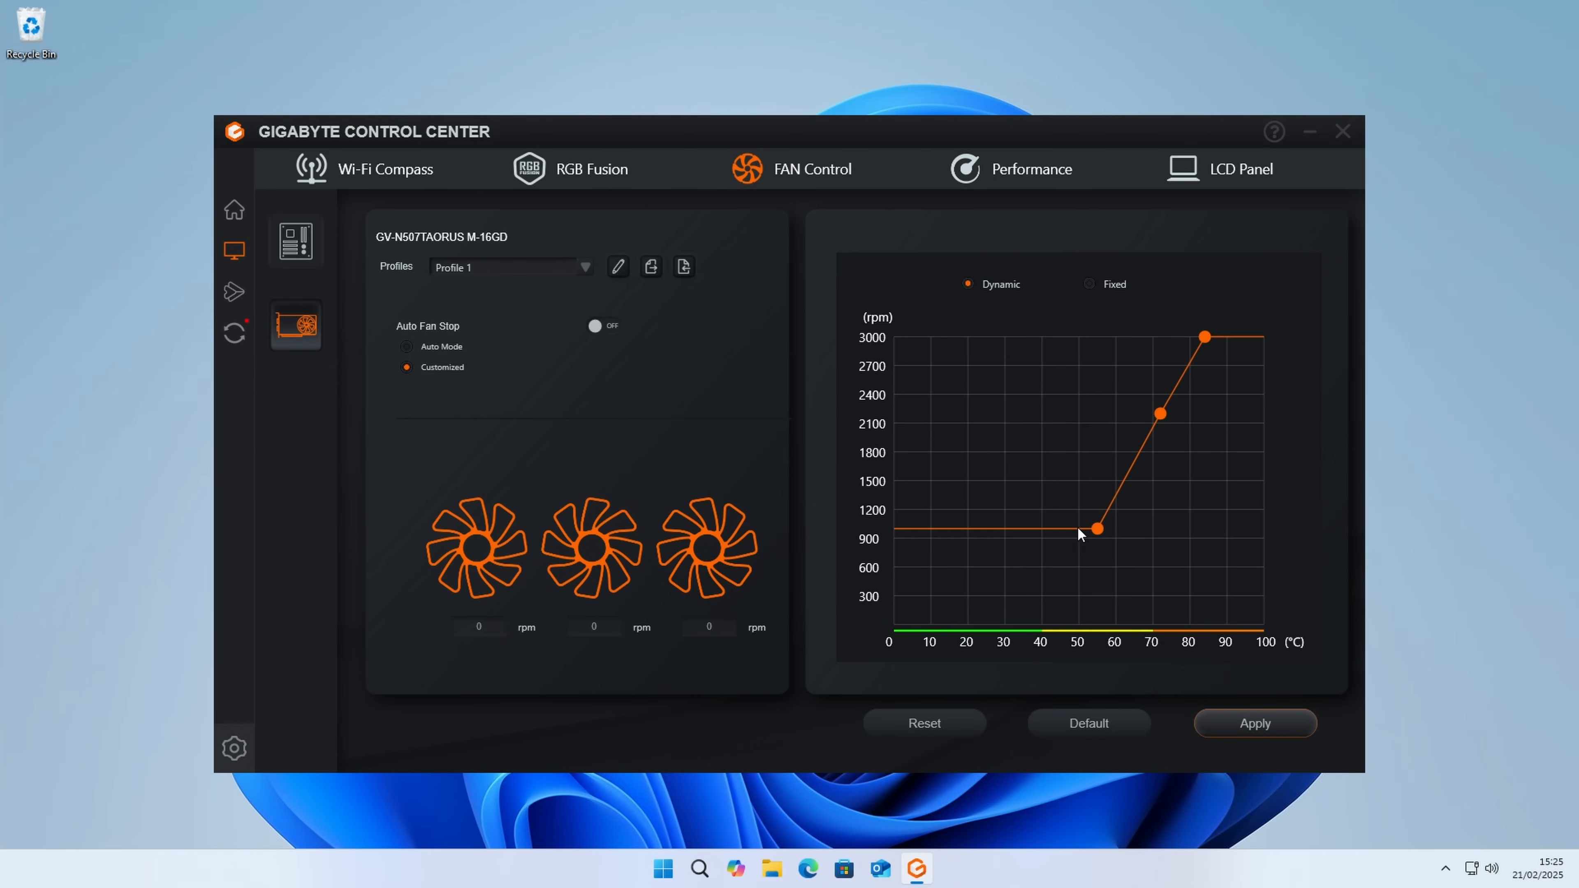
mouse_move(1099, 534)
click(1088, 286)
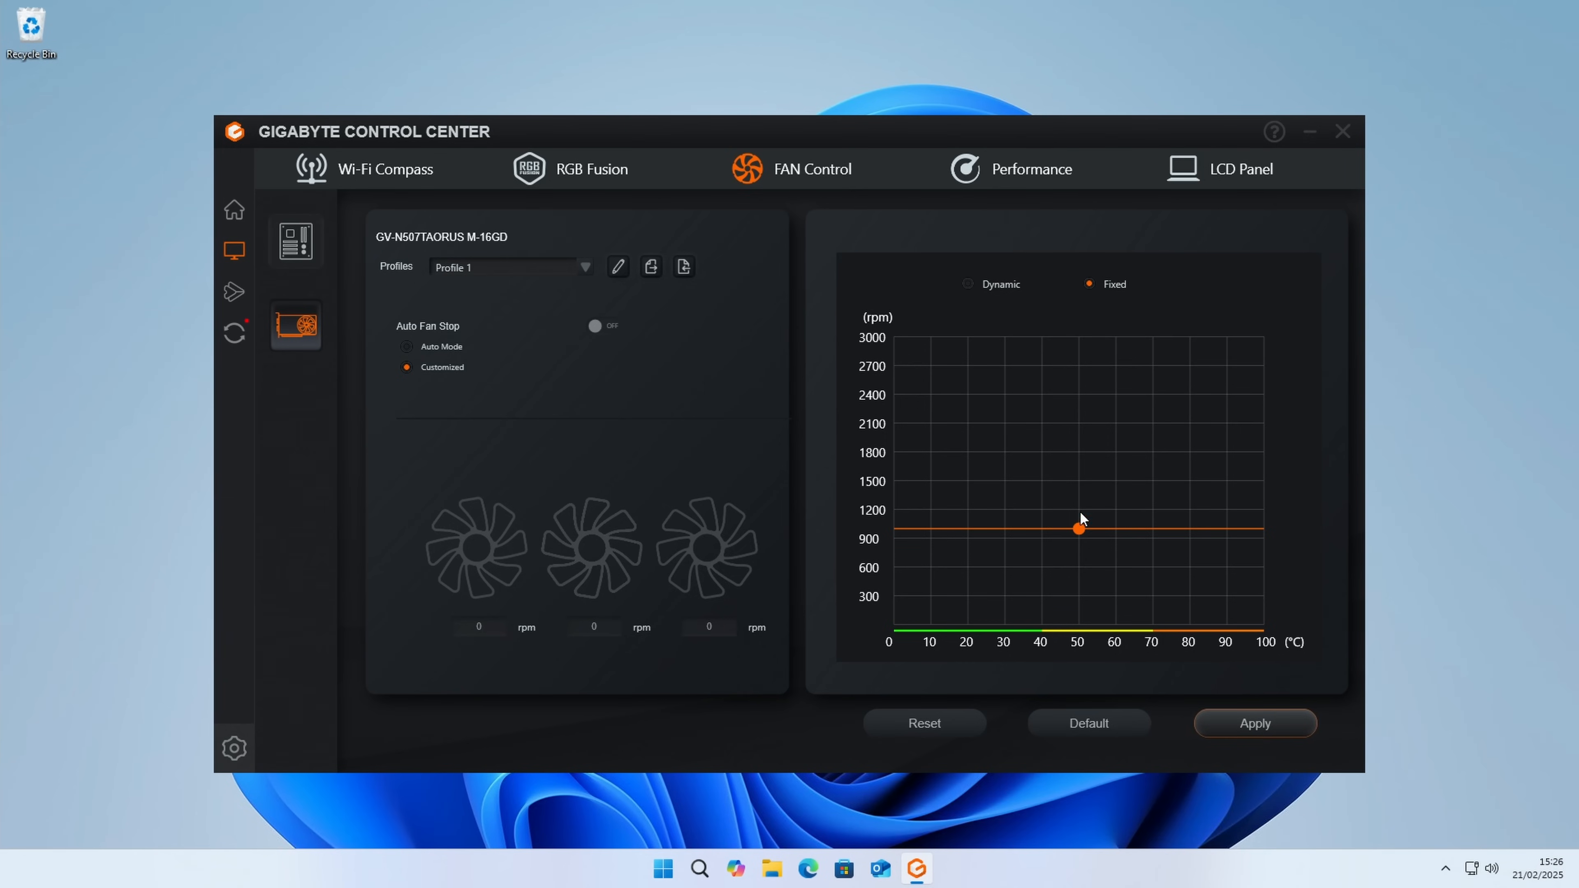
click(977, 290)
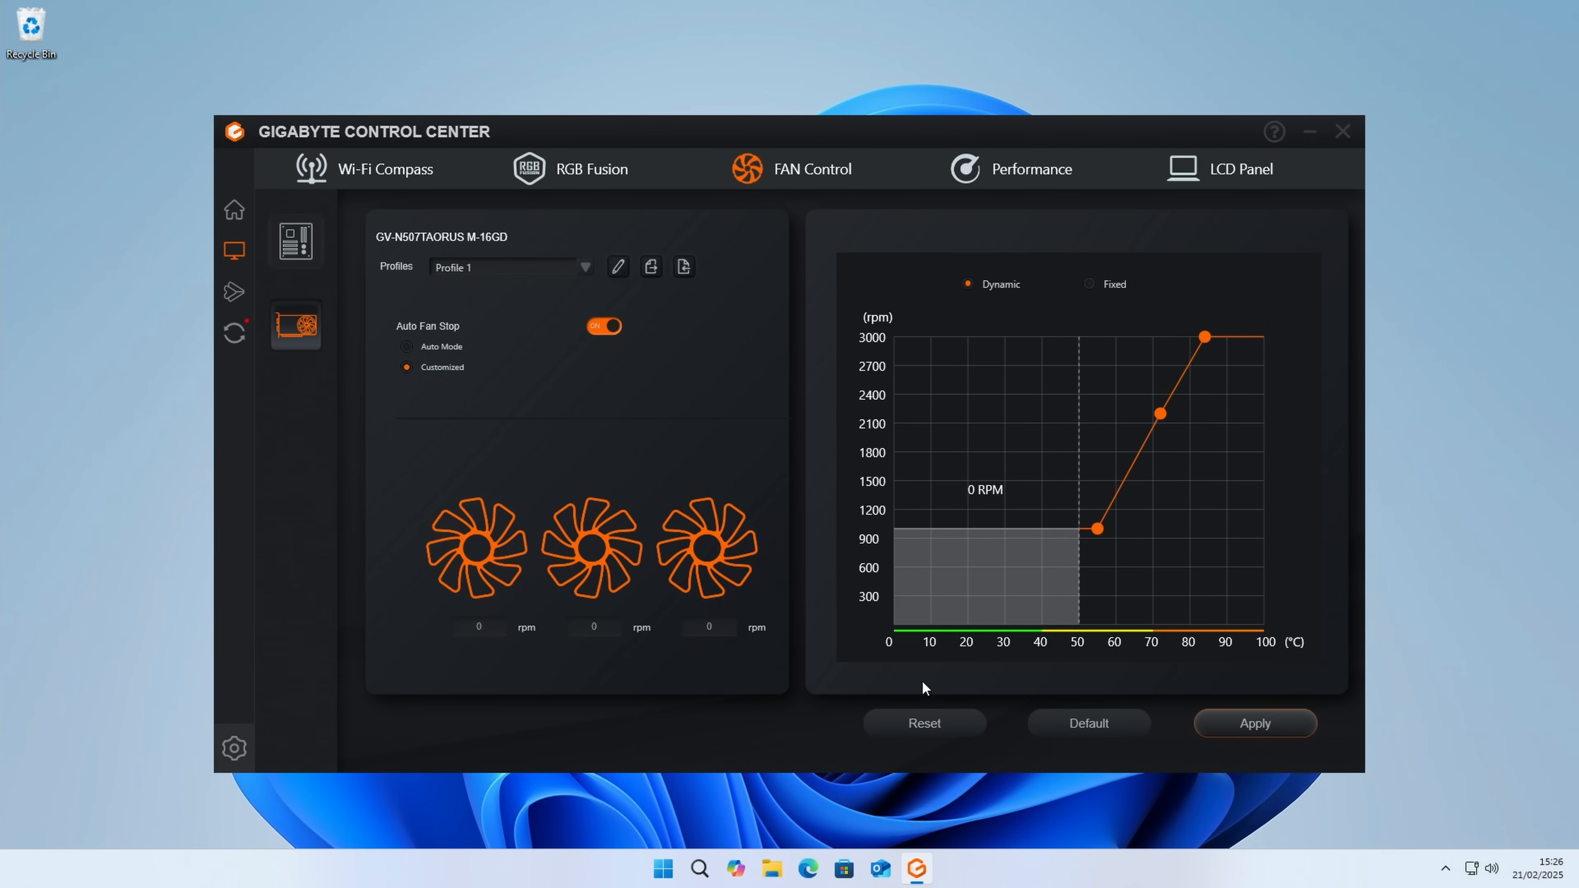
Step: Restore the graphics card's default fan settings and apply them
click(1136, 734)
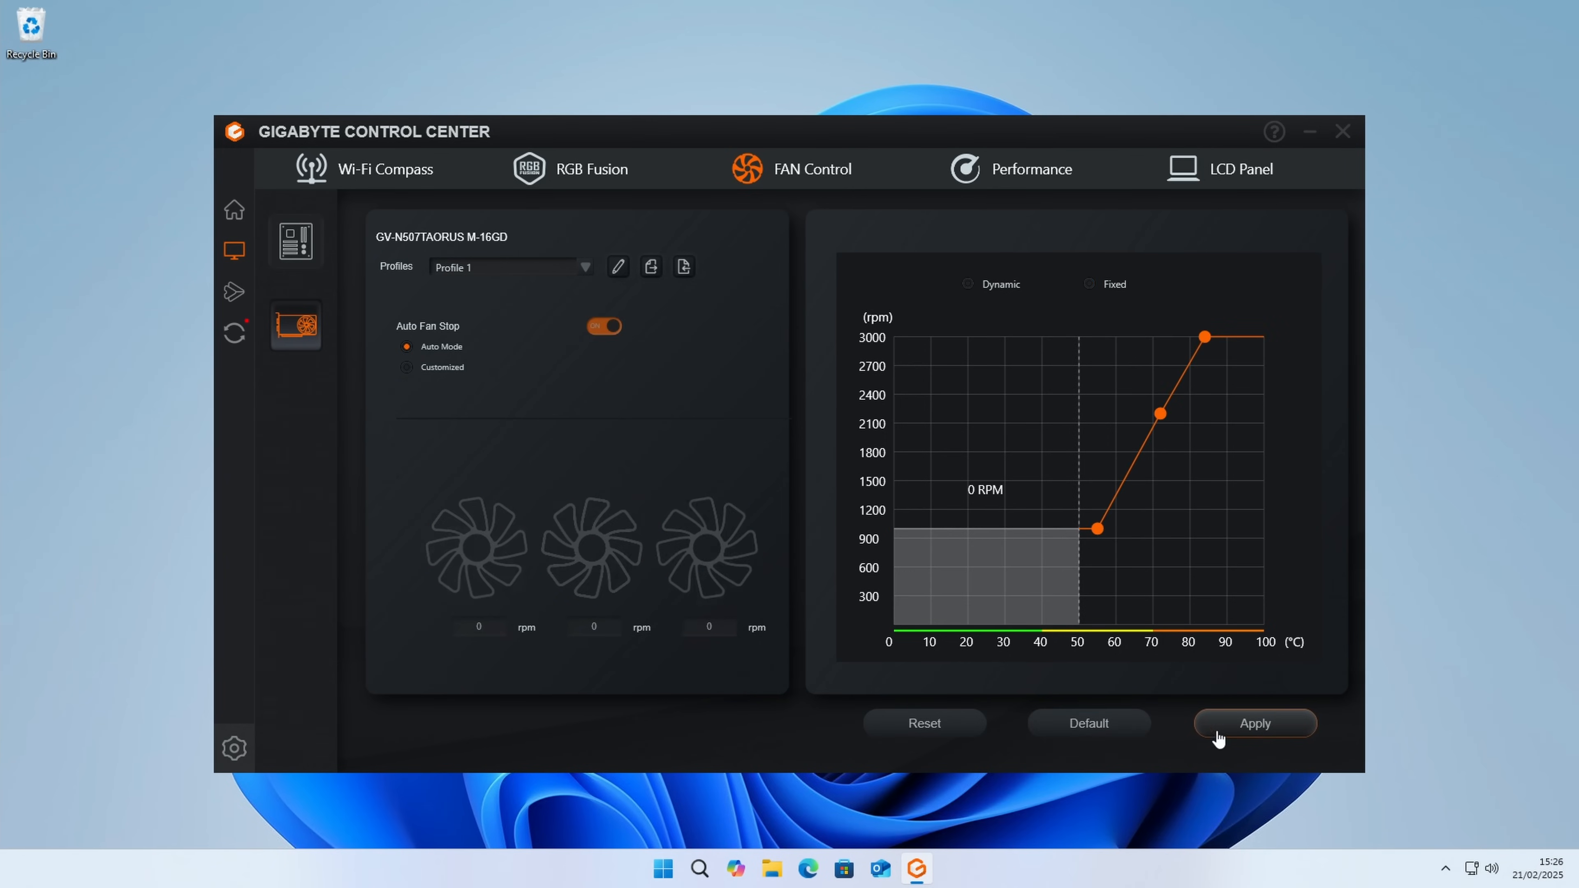
click(1241, 731)
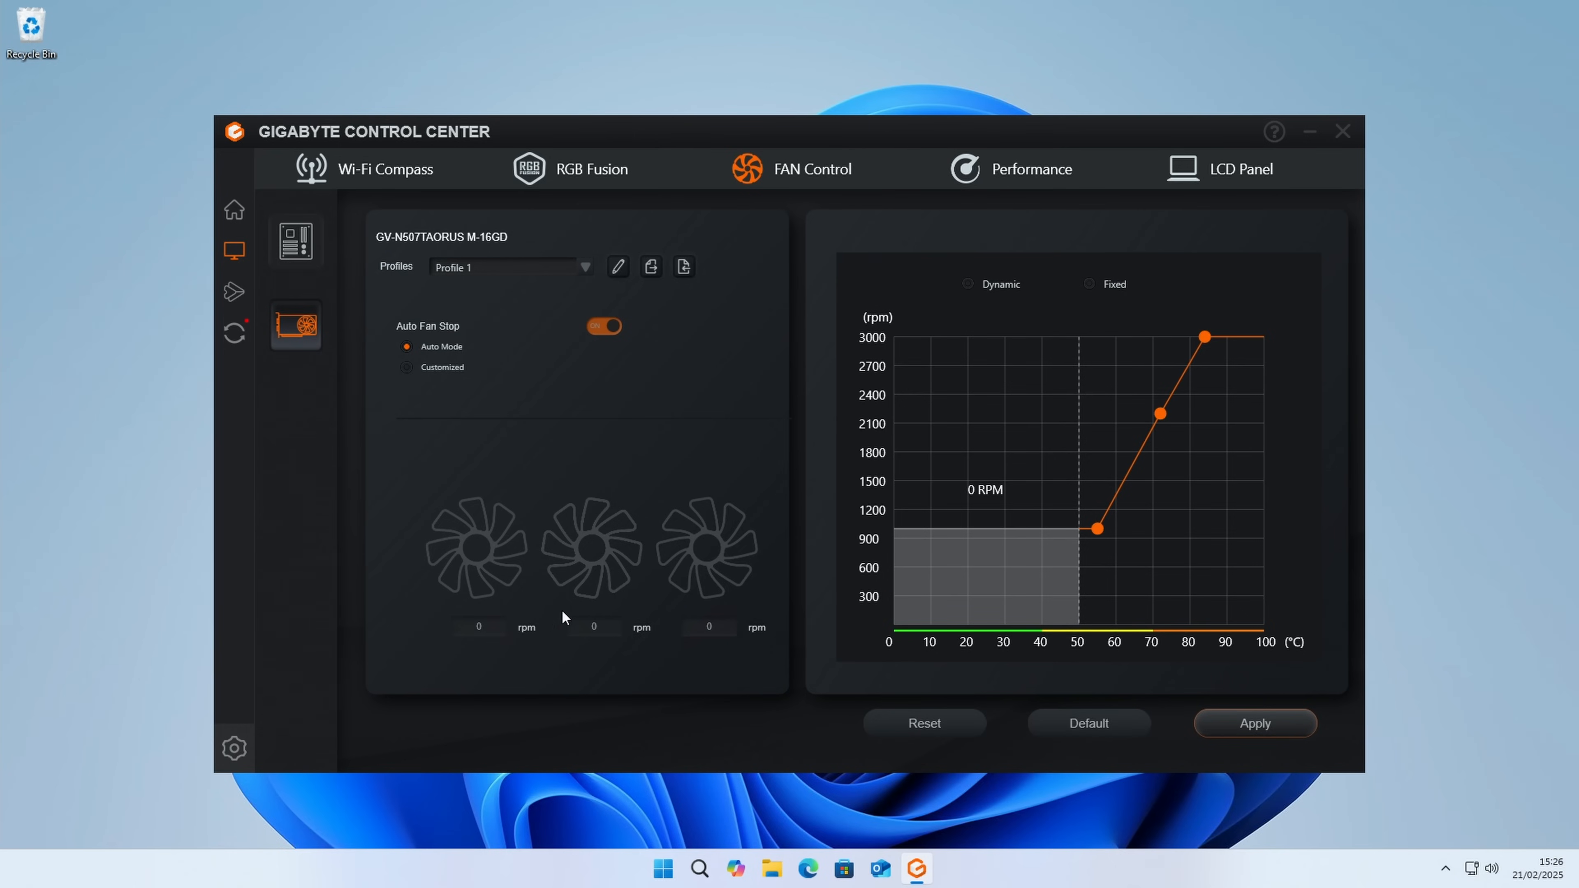